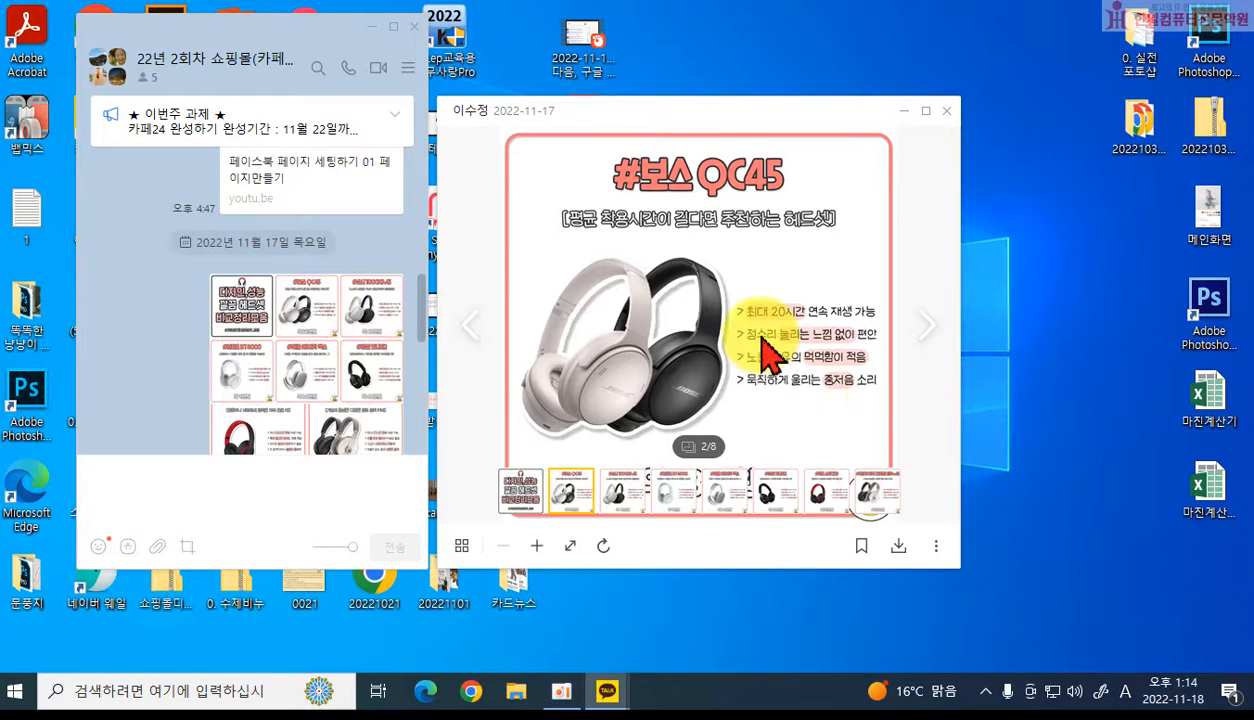
Browse the headset comparison card-news images shared in the chat, through to the first drink-warmer card.
{"action": "left_click", "coordinate": [917, 333]}
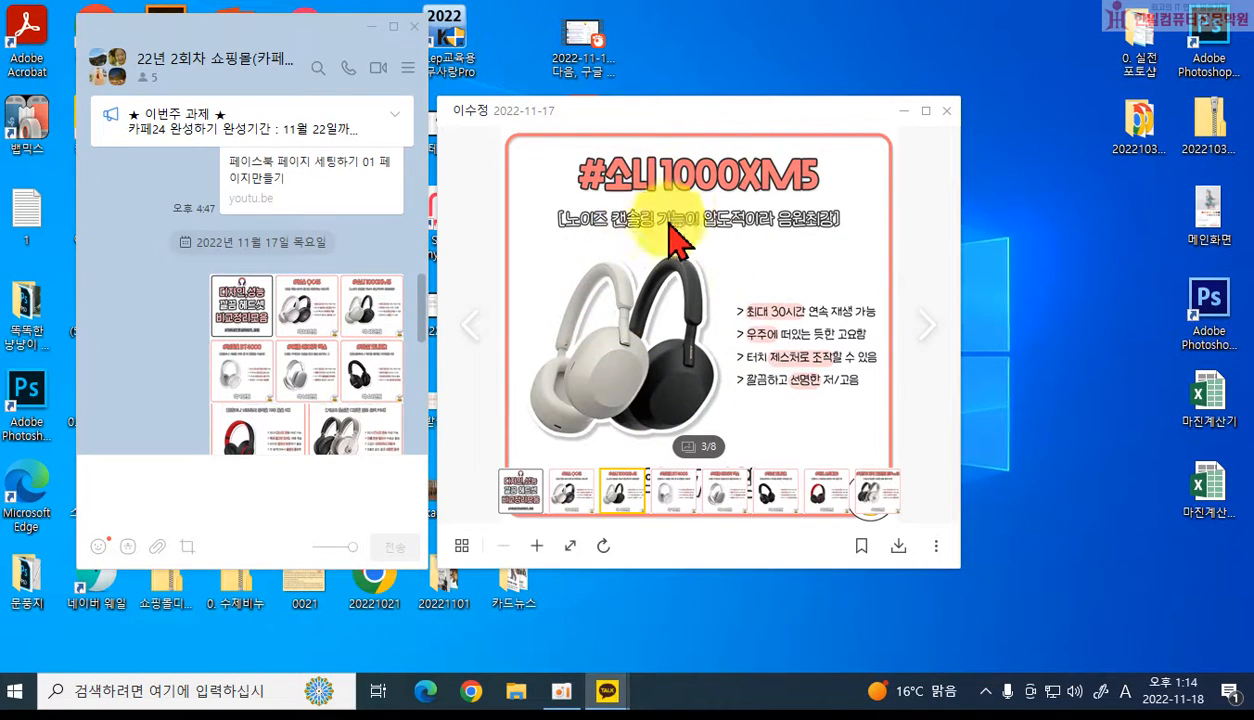
{"action": "left_click", "coordinate": [930, 330]}
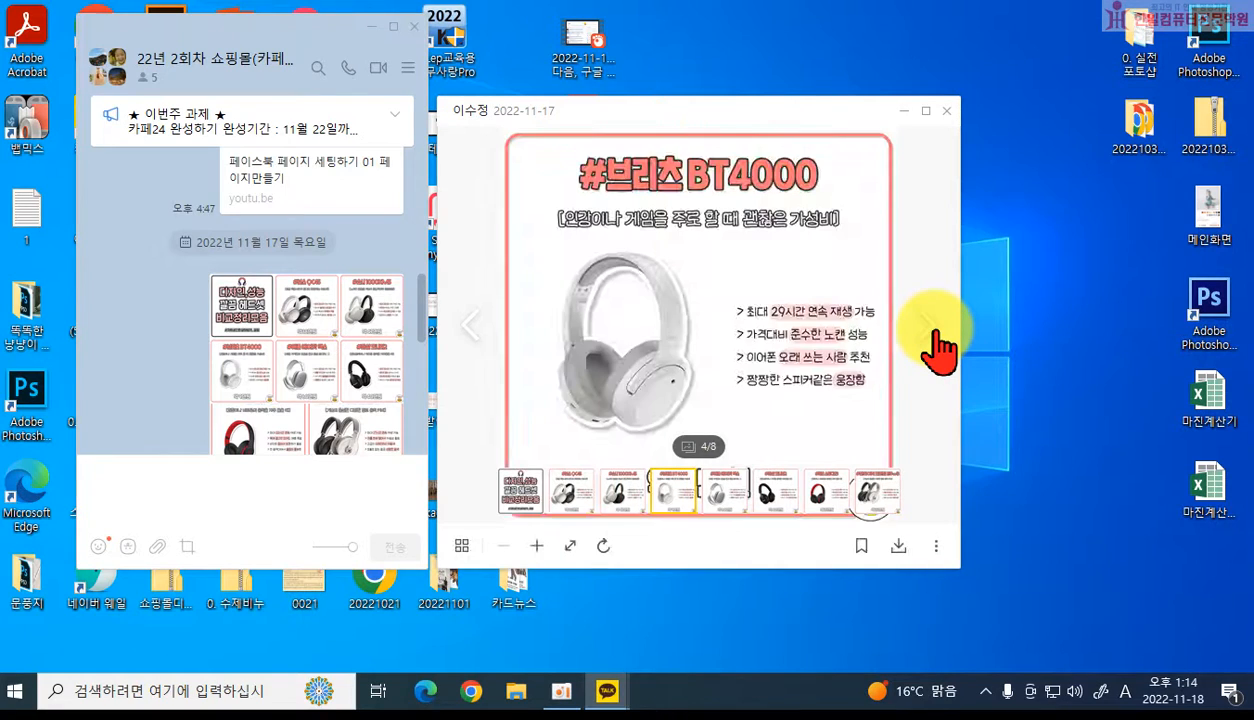
{"action": "left_click", "coordinate": [930, 330]}
{"action": "left_click", "coordinate": [930, 330]}
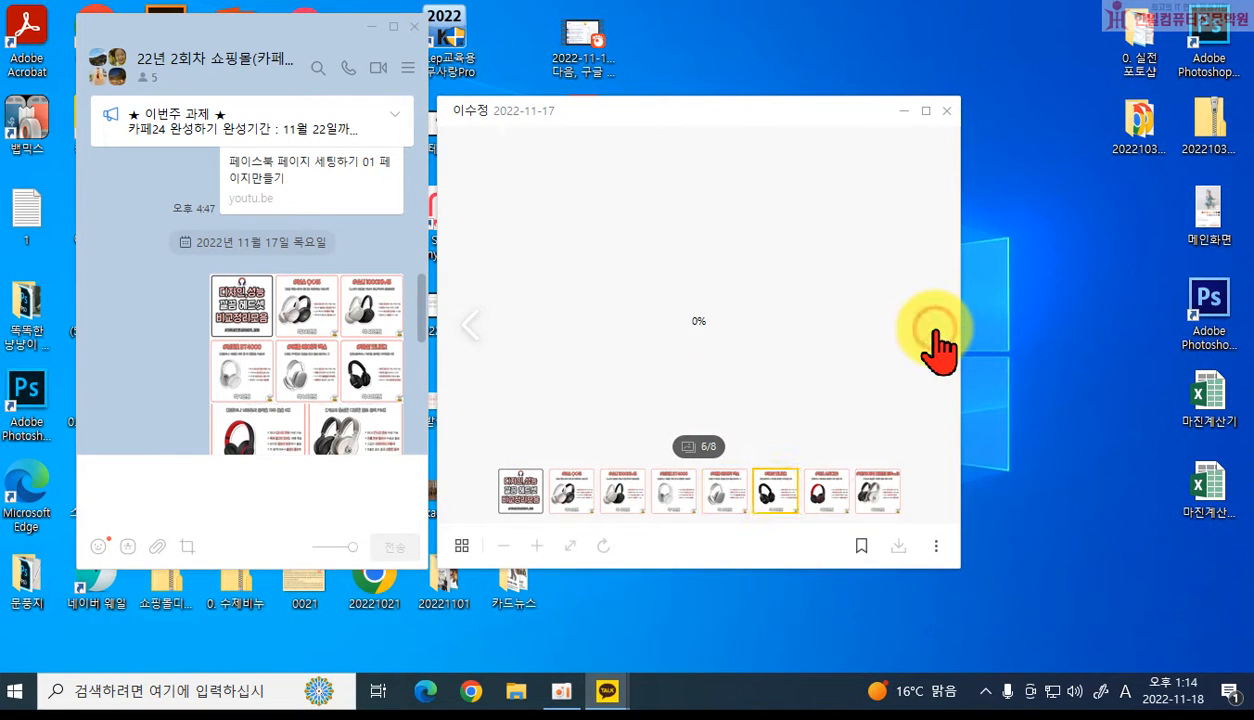
{"action": "left_click", "coordinate": [930, 330]}
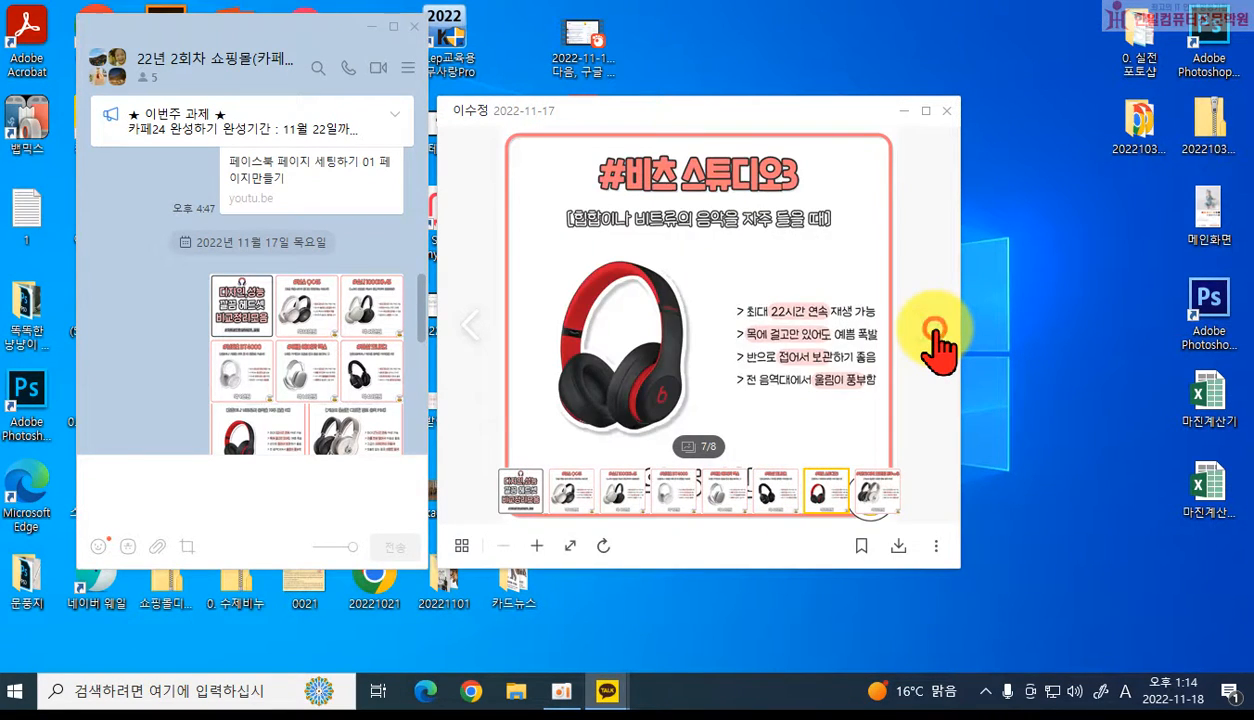
{"action": "left_click", "coordinate": [933, 330]}
{"action": "left_click", "coordinate": [935, 338]}
{"action": "left_click", "coordinate": [935, 338]}
{"action": "left_click", "coordinate": [477, 340]}
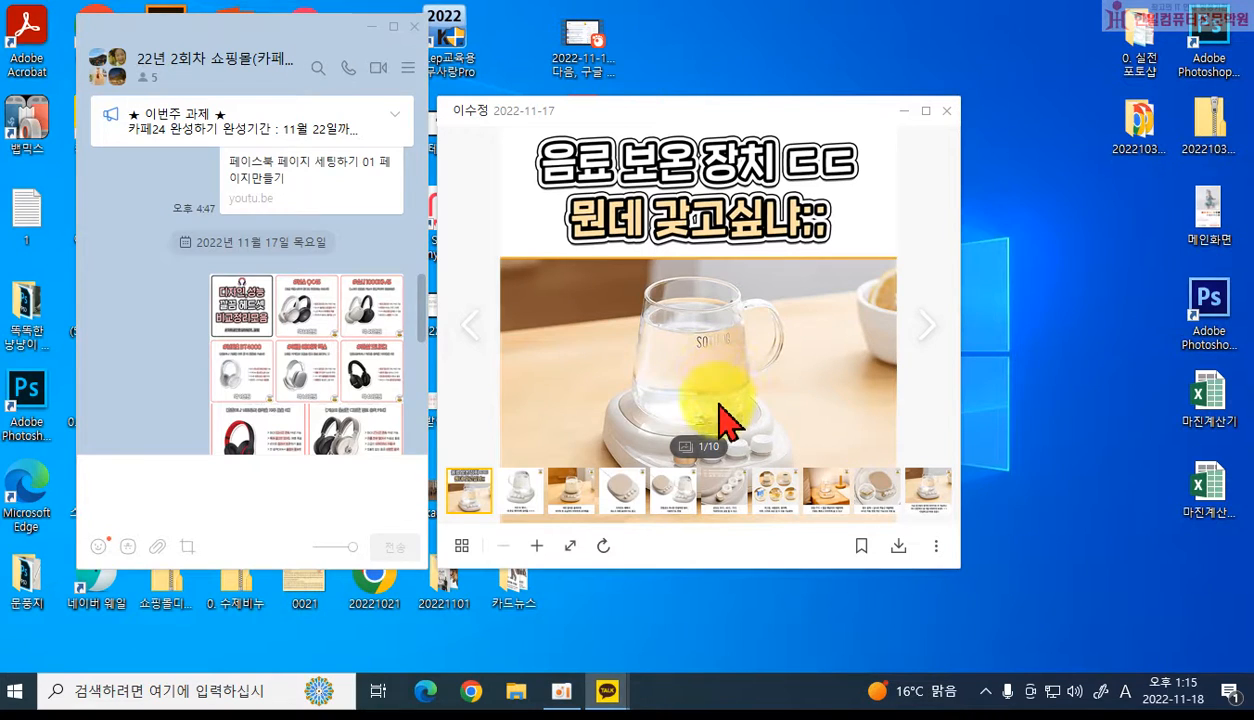
Look through the ten drink-warmer card-news images up to the cover of the housewarming gift set.
{"action": "left_click", "coordinate": [929, 322]}
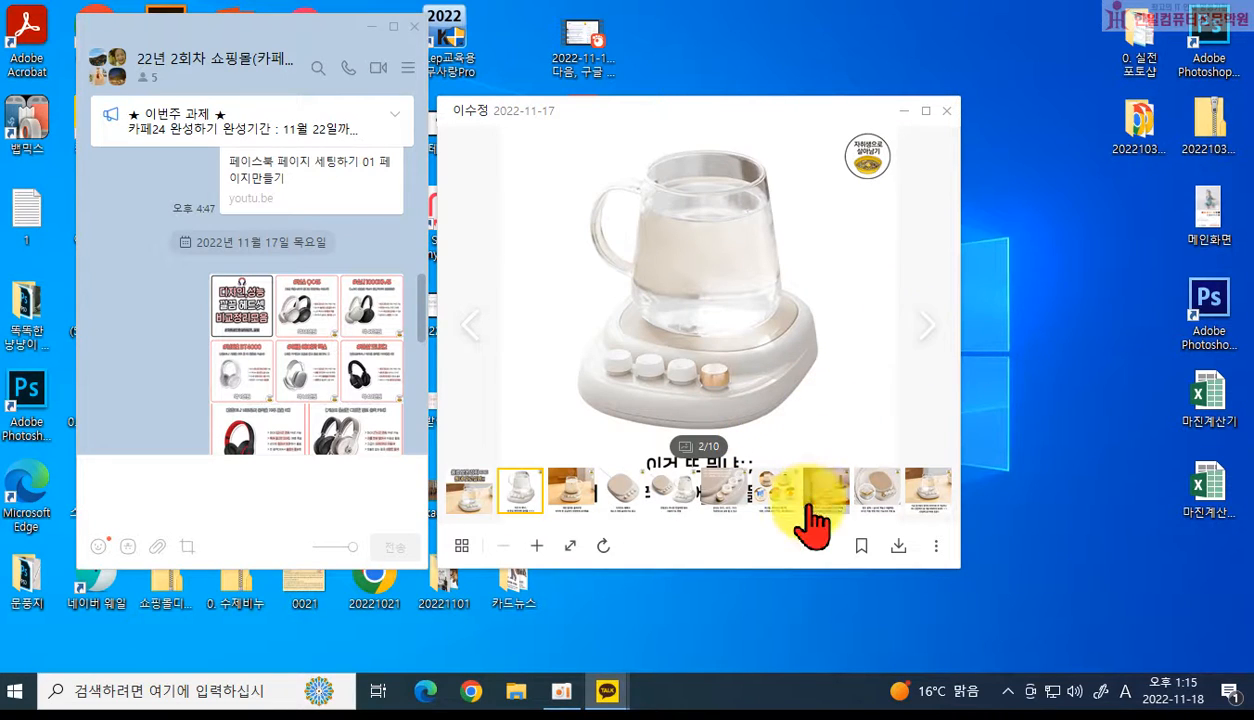
{"action": "left_click", "coordinate": [924, 324]}
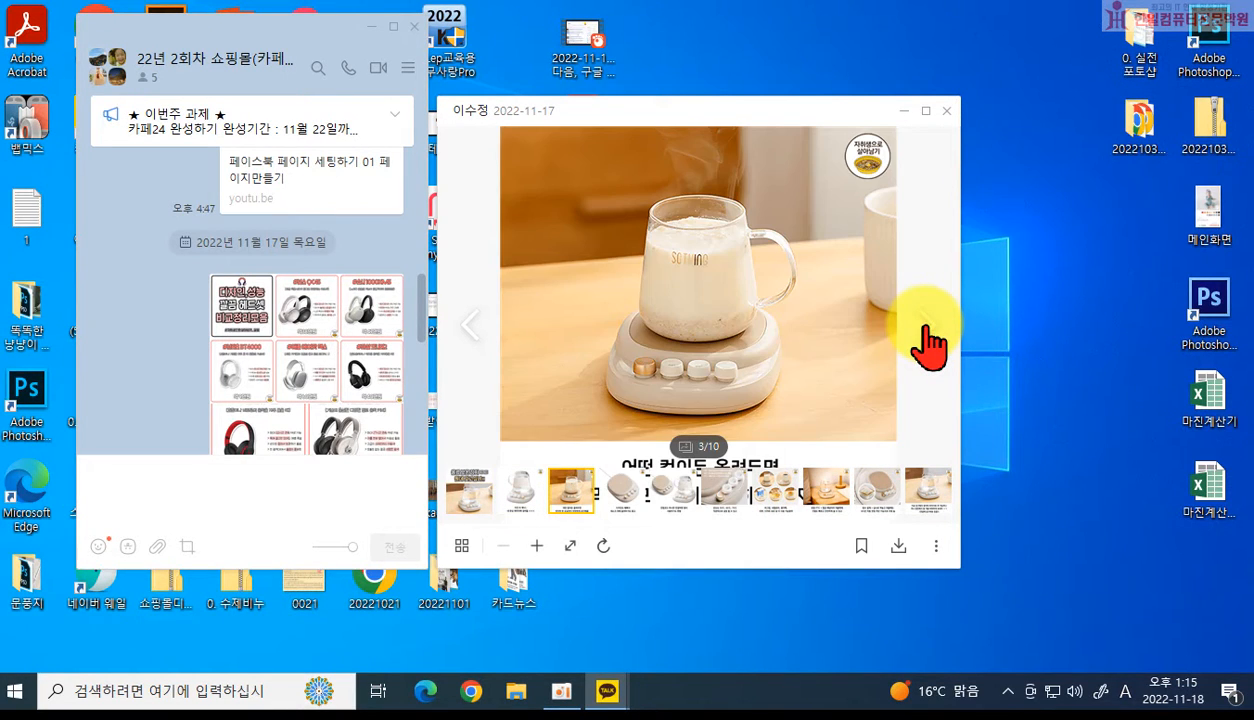
{"action": "left_click", "coordinate": [924, 324]}
{"action": "left_click", "coordinate": [924, 324]}
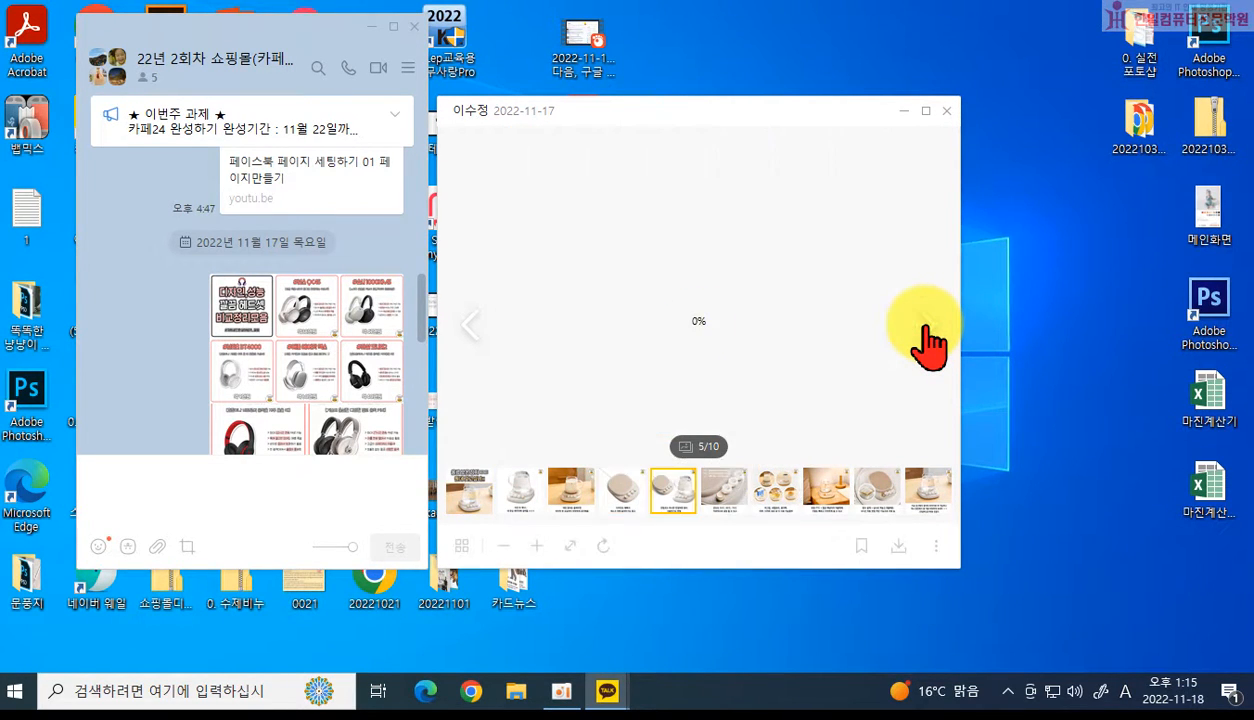
{"action": "left_click", "coordinate": [924, 326]}
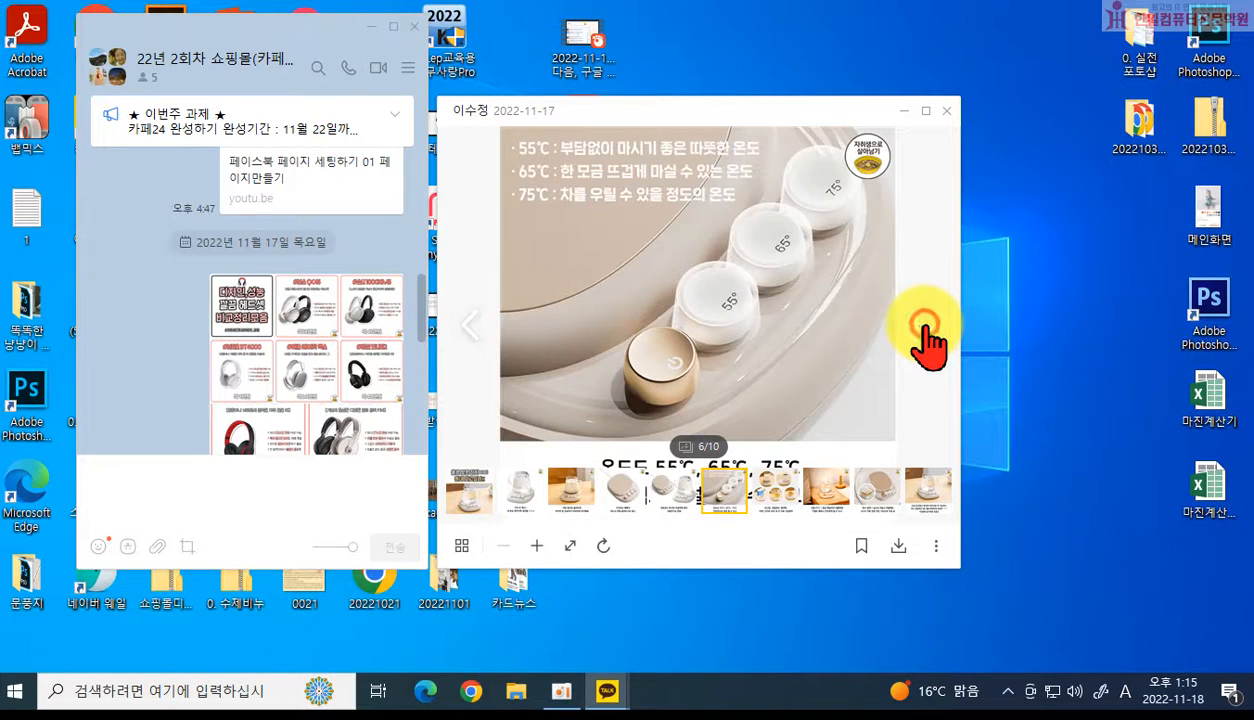
{"action": "left_click", "coordinate": [924, 326]}
{"action": "left_click", "coordinate": [924, 330]}
{"action": "left_click", "coordinate": [925, 330]}
{"action": "left_click", "coordinate": [925, 330]}
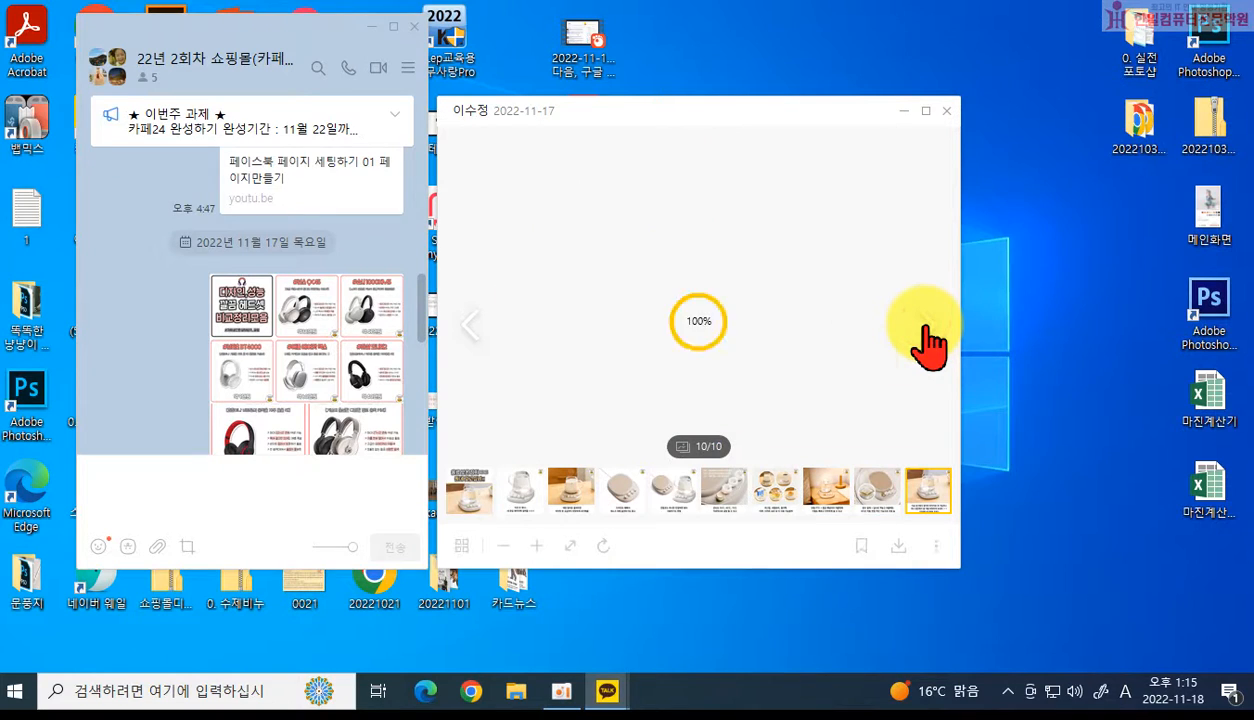
{"action": "left_click", "coordinate": [925, 330]}
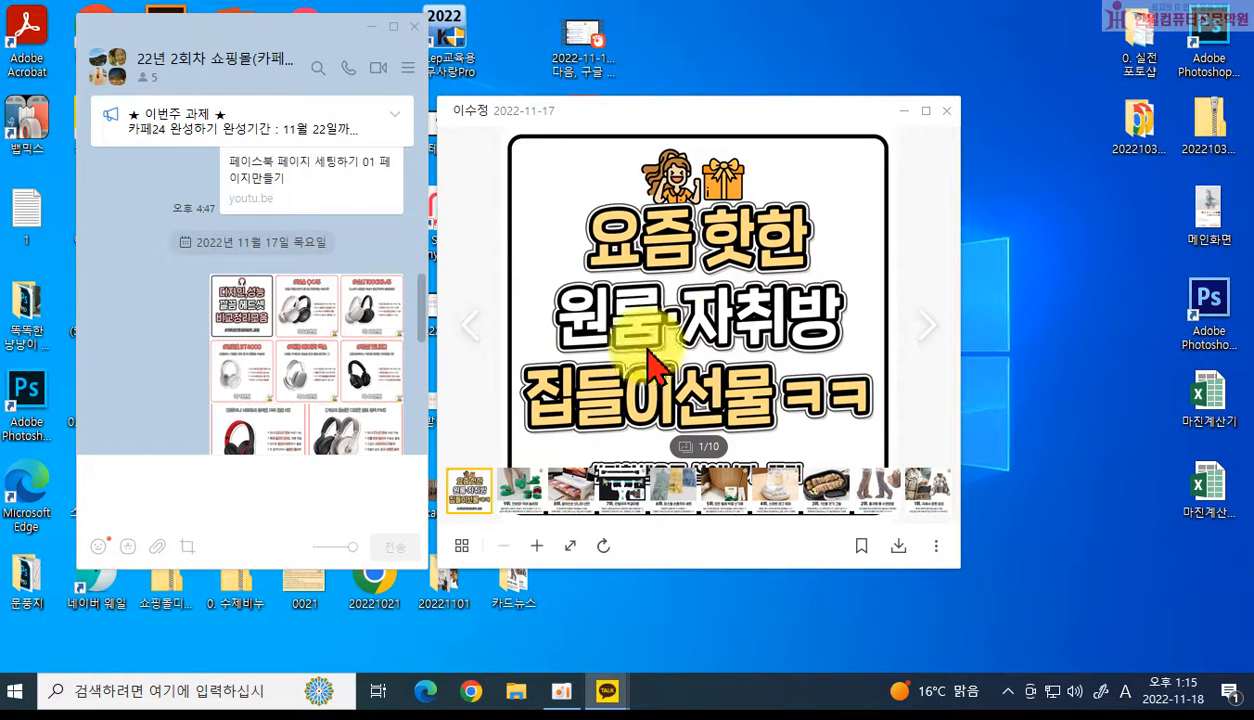
View the housewarming gift ranking cards from the 9th-place crocodile slippers to the 3rd-place electric grill.
{"action": "left_click", "coordinate": [524, 500]}
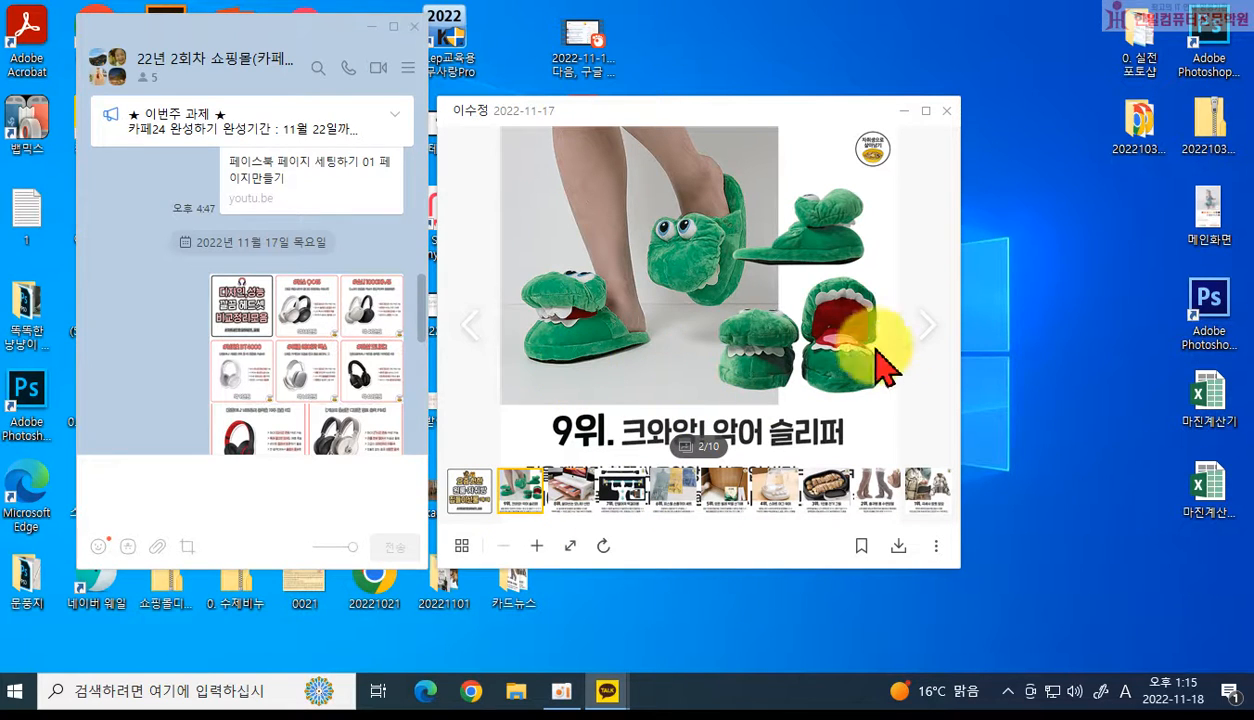
{"action": "left_click", "coordinate": [929, 318]}
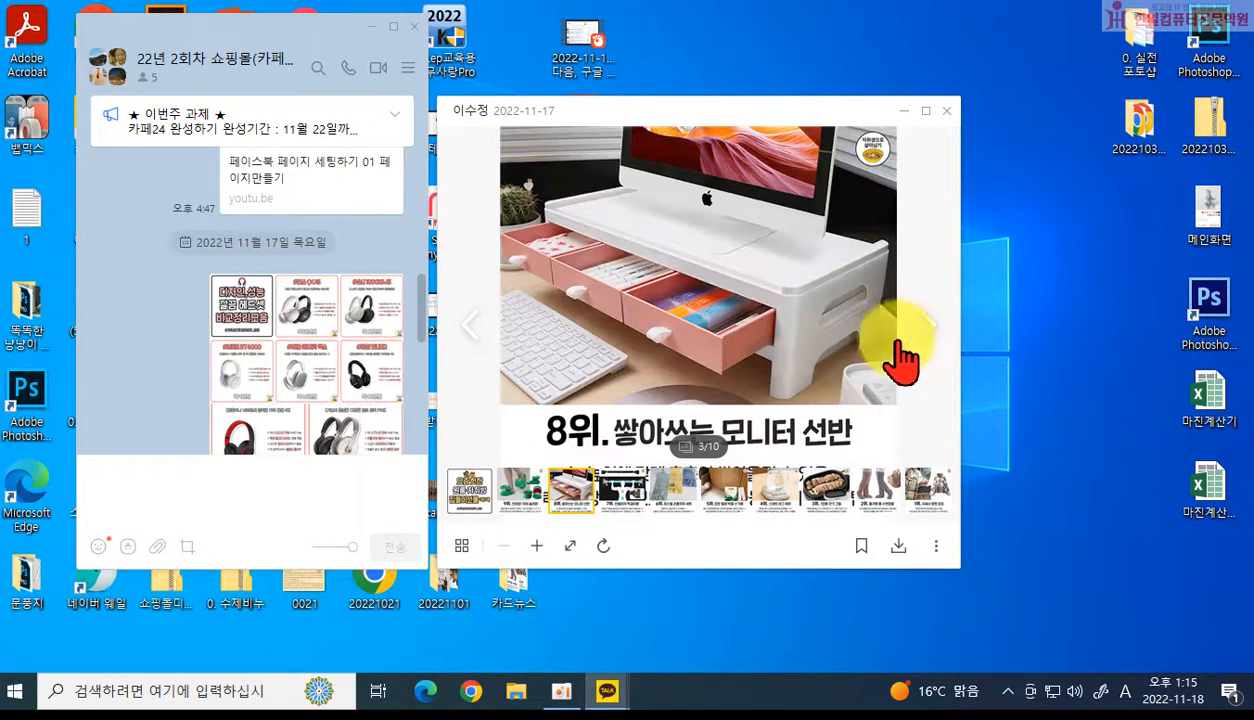
{"action": "left_click", "coordinate": [928, 421]}
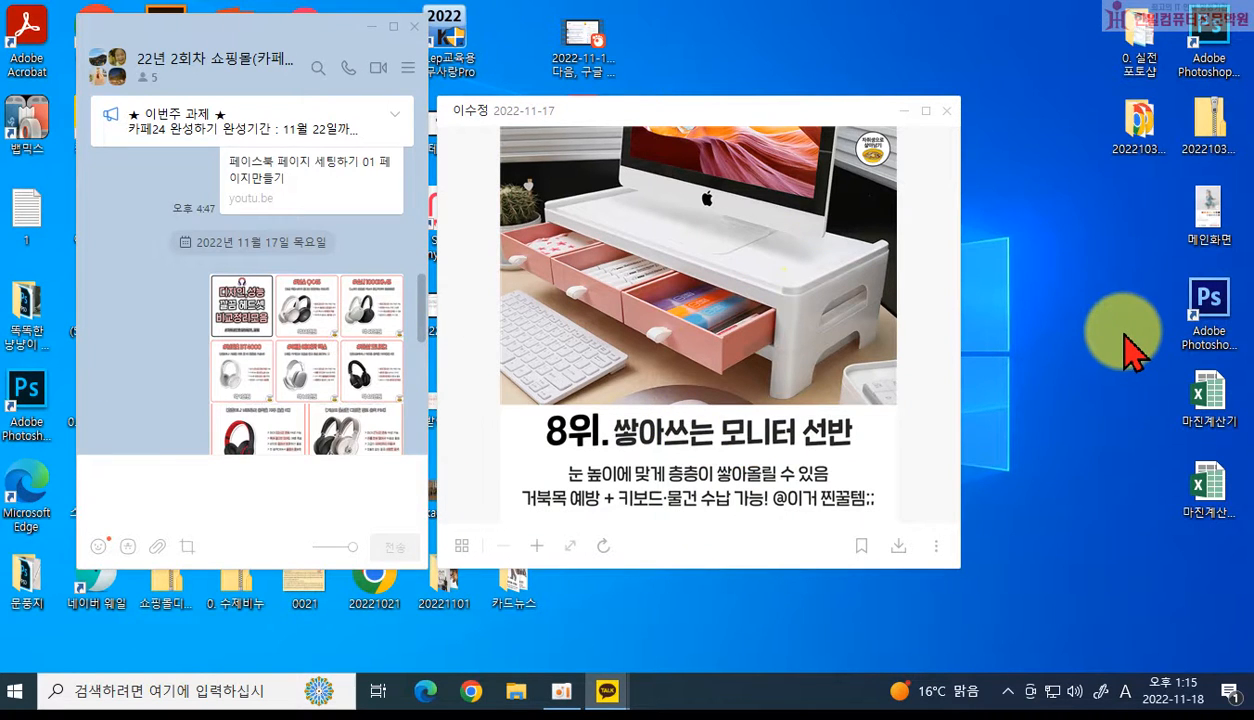
{"action": "left_click", "coordinate": [924, 335]}
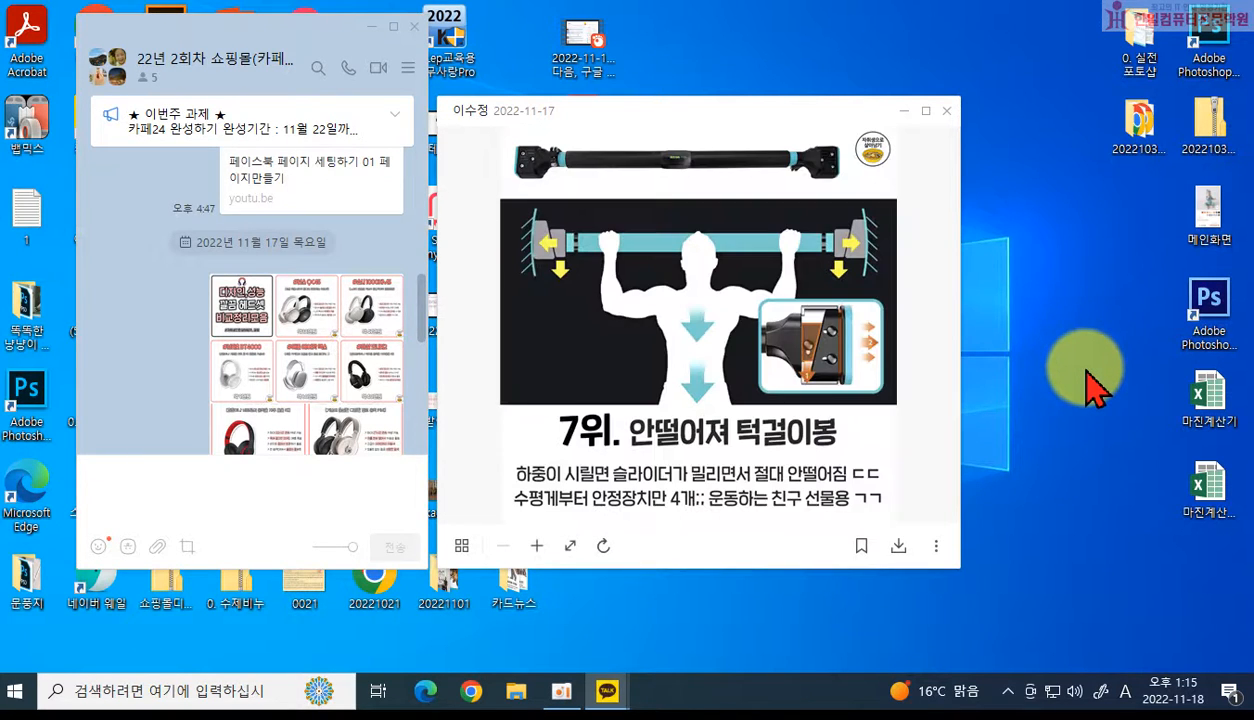
{"action": "left_click", "coordinate": [468, 330]}
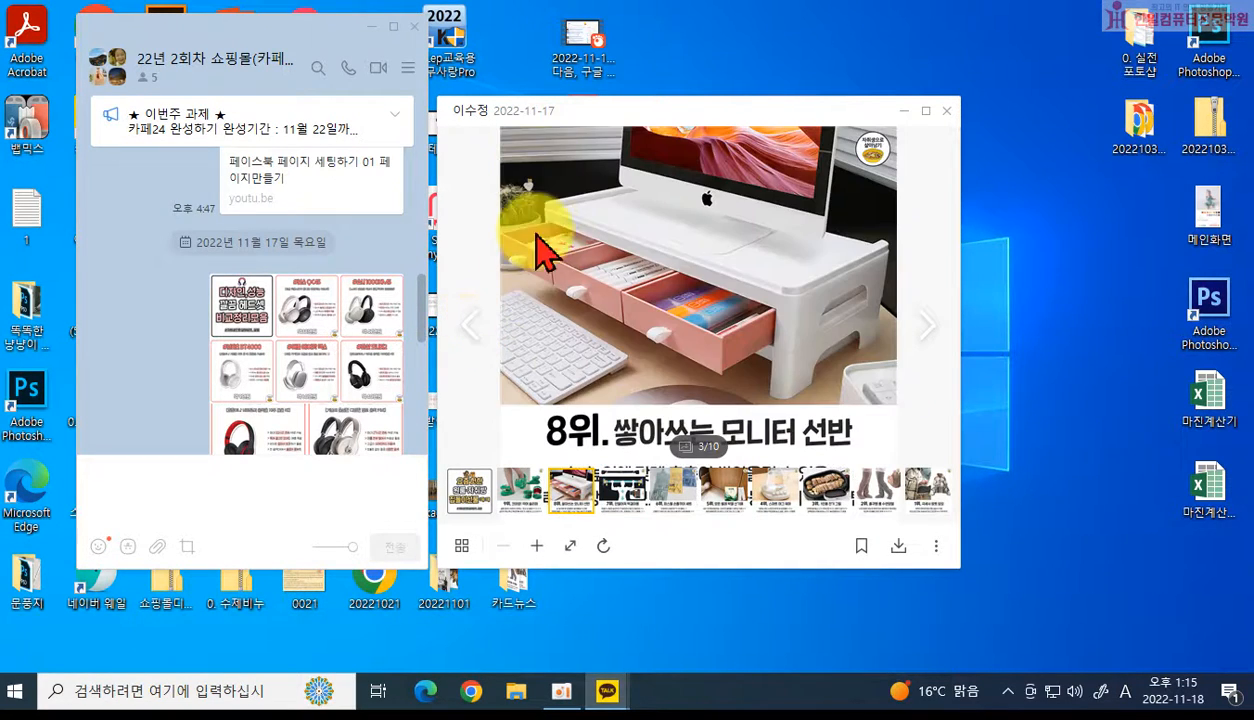
{"action": "left_click", "coordinate": [935, 330]}
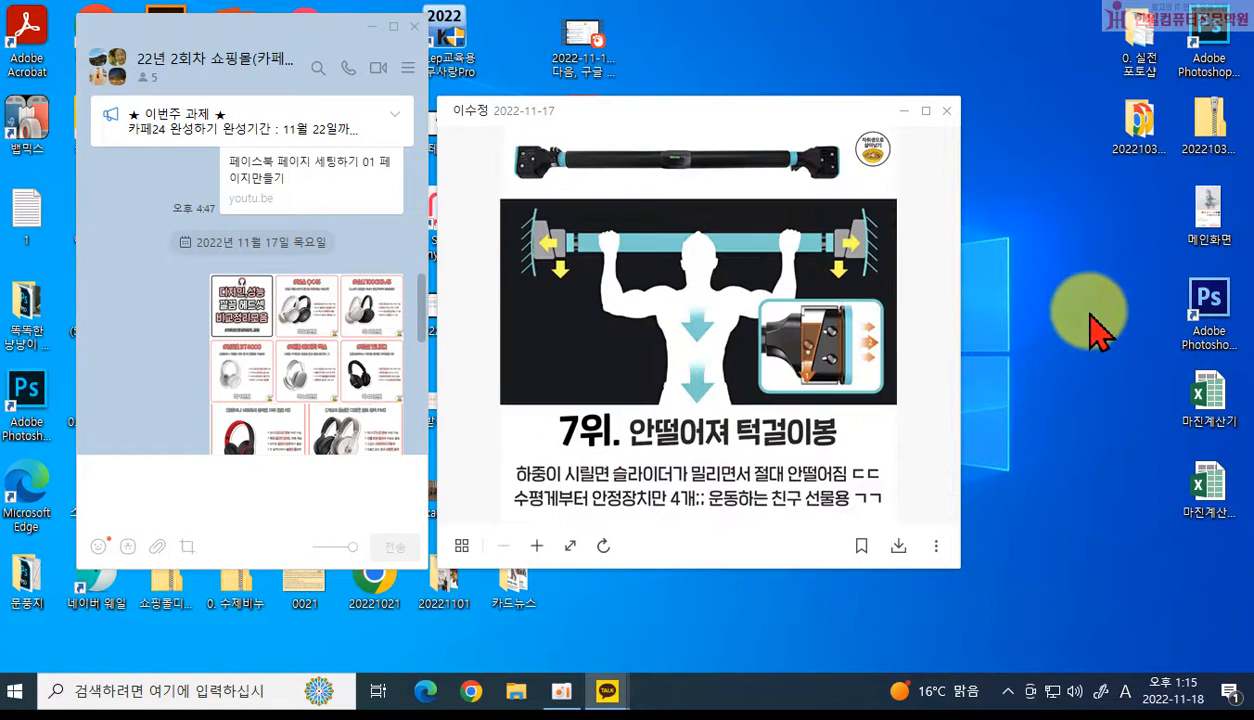
{"action": "left_click", "coordinate": [940, 333]}
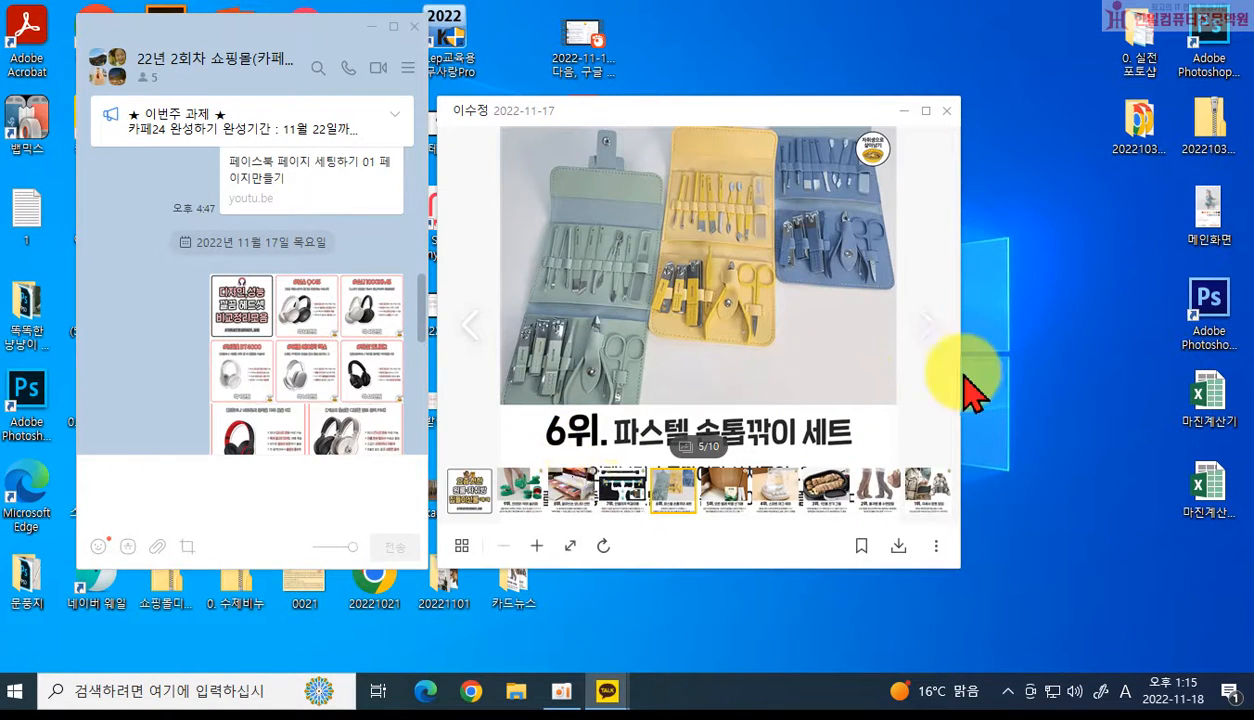
{"action": "left_click", "coordinate": [928, 343]}
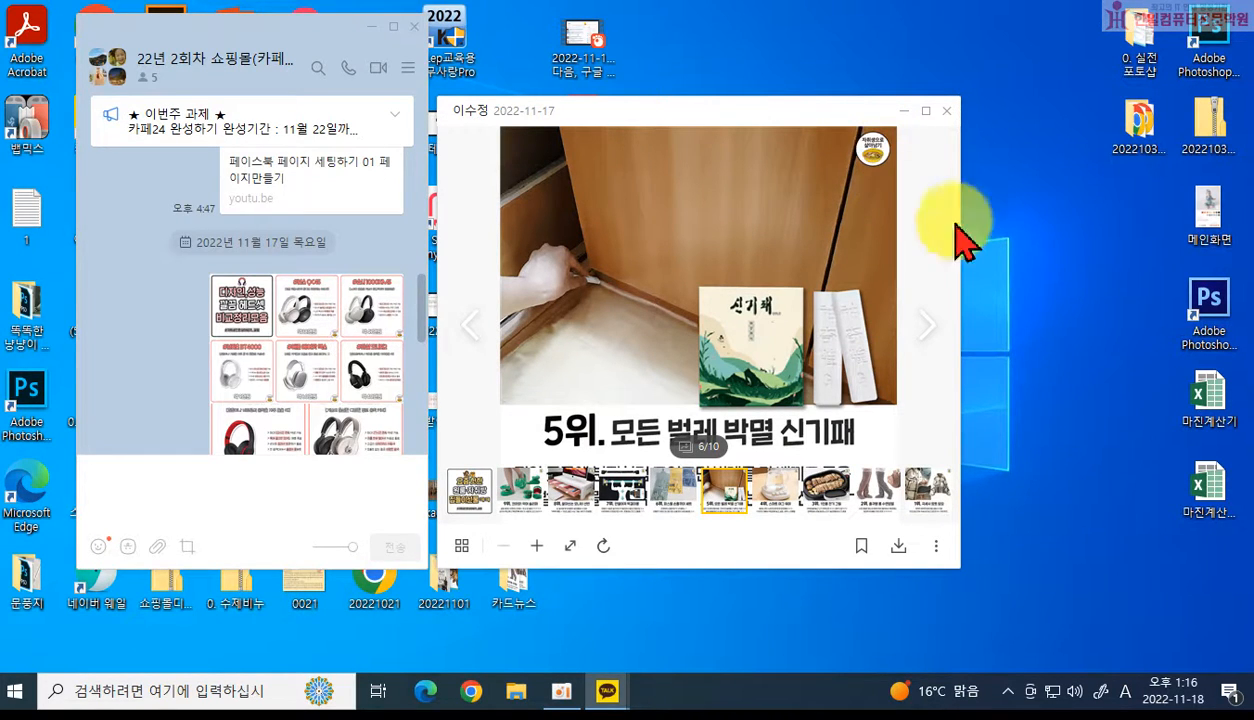
{"action": "left_click", "coordinate": [930, 350]}
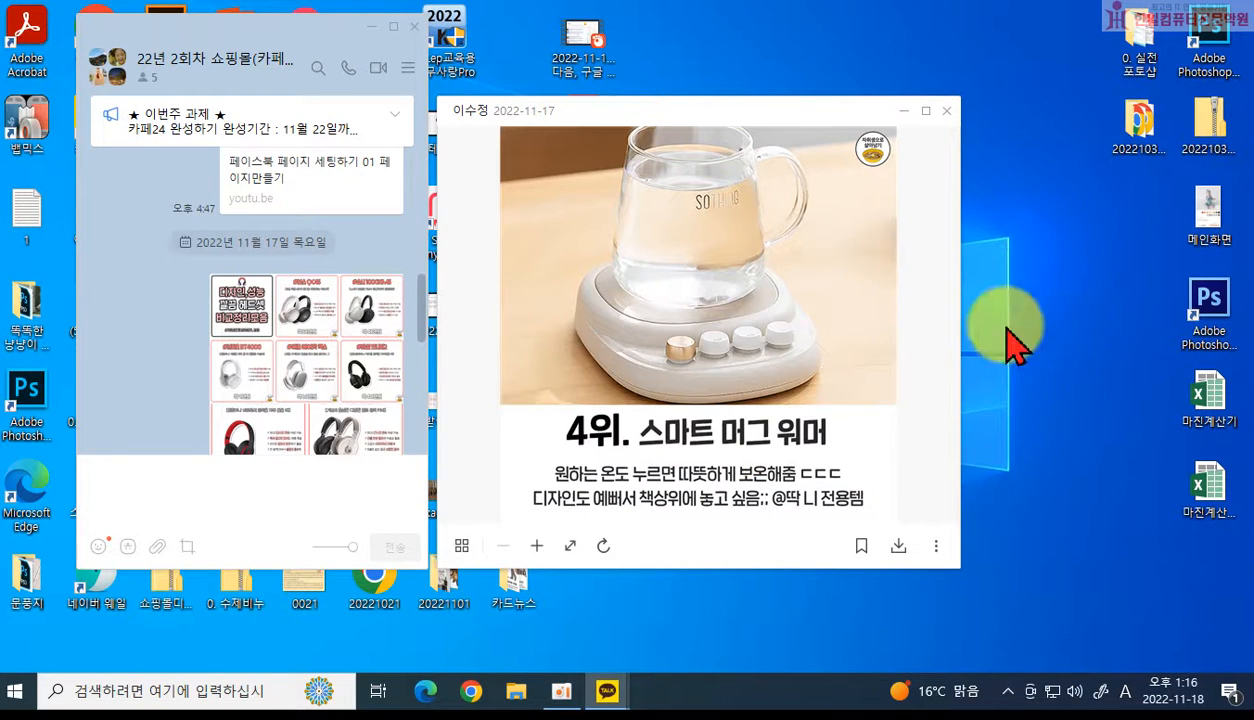
{"action": "left_click", "coordinate": [935, 335]}
Compare the three card-news sets posted in the chat and view the 2nd-place long sleep socks card.
{"action": "scroll", "coordinate": [305, 330], "scroll_direction": "up", "scroll_amount": 3}
{"action": "scroll", "coordinate": [310, 330], "scroll_direction": "down", "scroll_amount": 10}
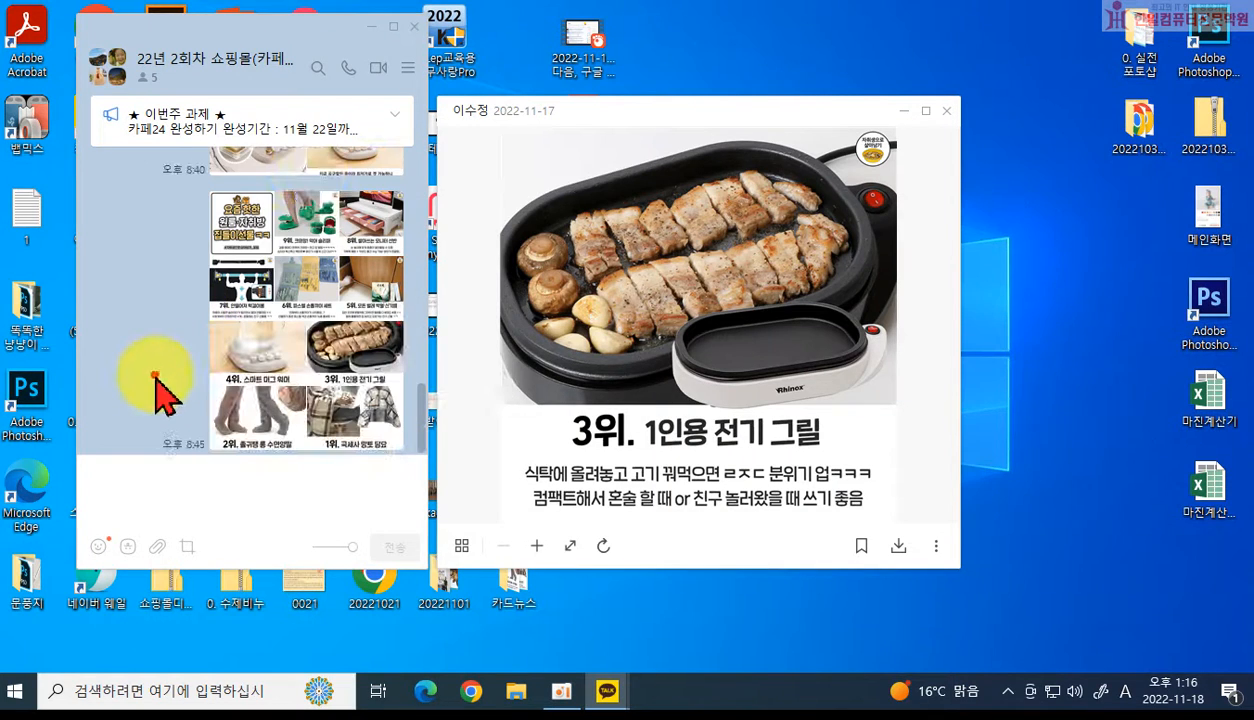
{"action": "scroll", "coordinate": [195, 325], "scroll_direction": "up", "scroll_amount": 2}
{"action": "scroll", "coordinate": [190, 318], "scroll_direction": "up", "scroll_amount": 2}
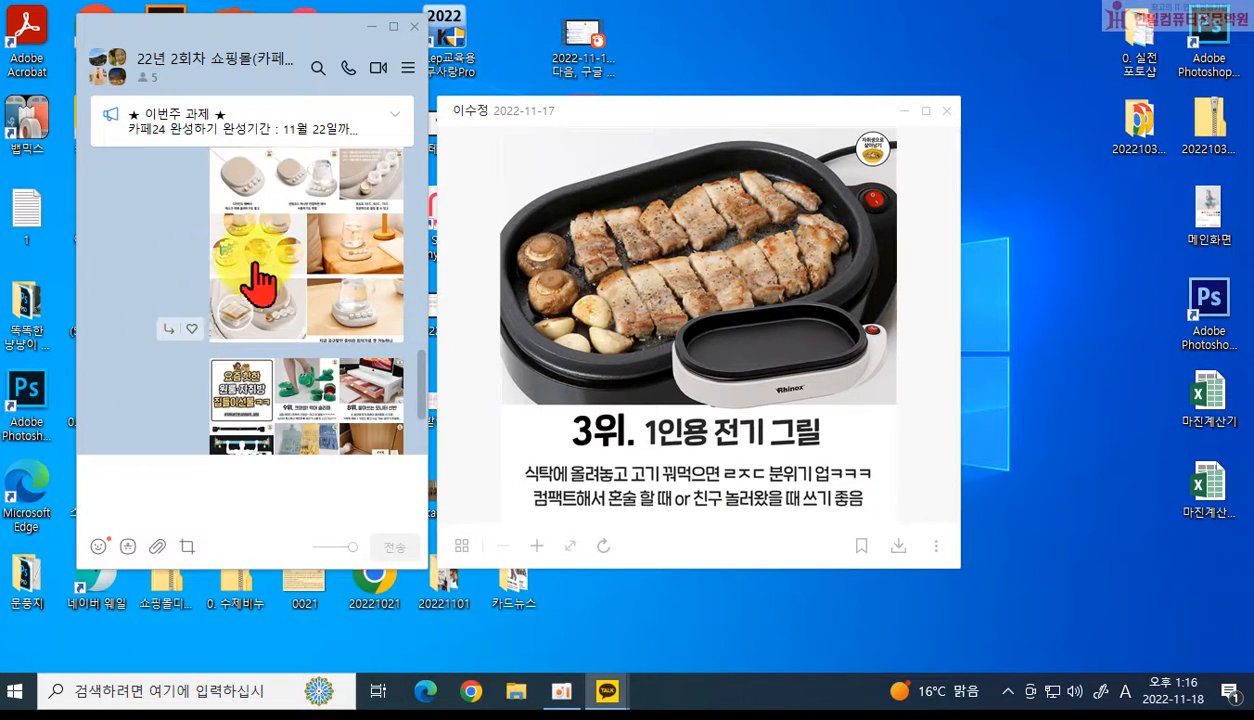
{"action": "scroll", "coordinate": [268, 285], "scroll_direction": "up", "scroll_amount": 2}
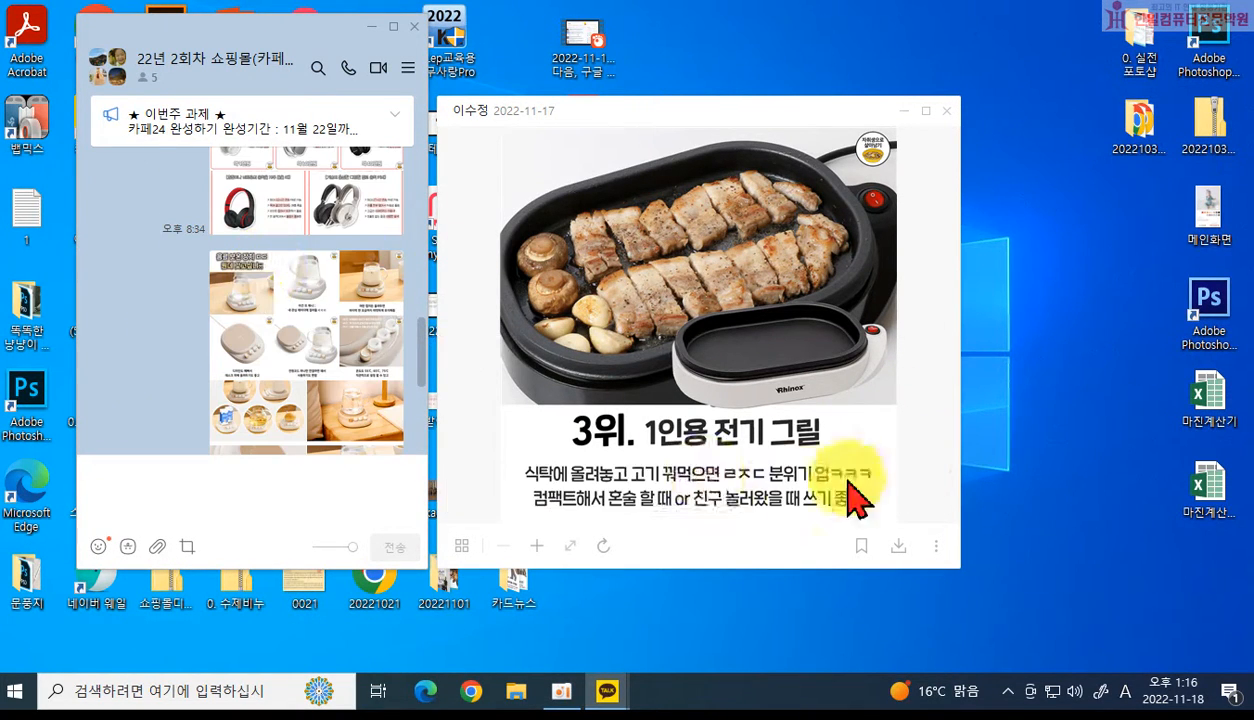
{"action": "mouse_move", "coordinate": [955, 375]}
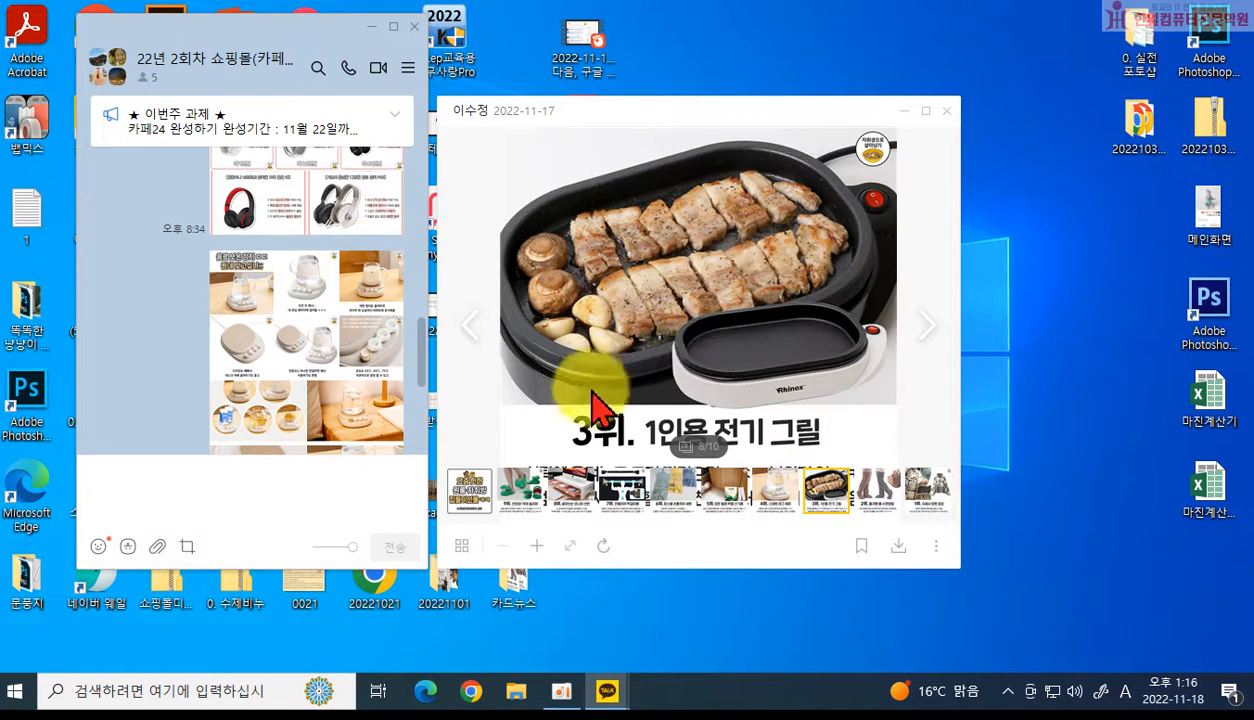
{"action": "left_click", "coordinate": [931, 345]}
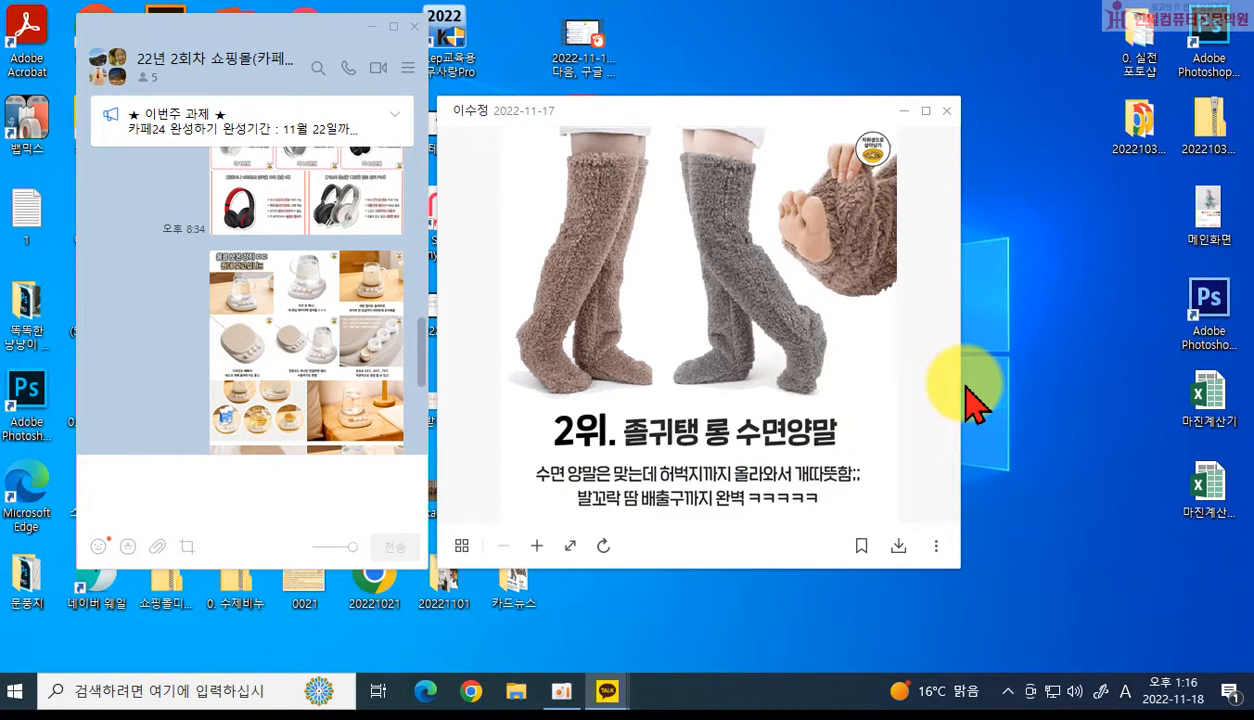
{"action": "scroll", "coordinate": [237, 360], "scroll_direction": "down", "scroll_amount": 5}
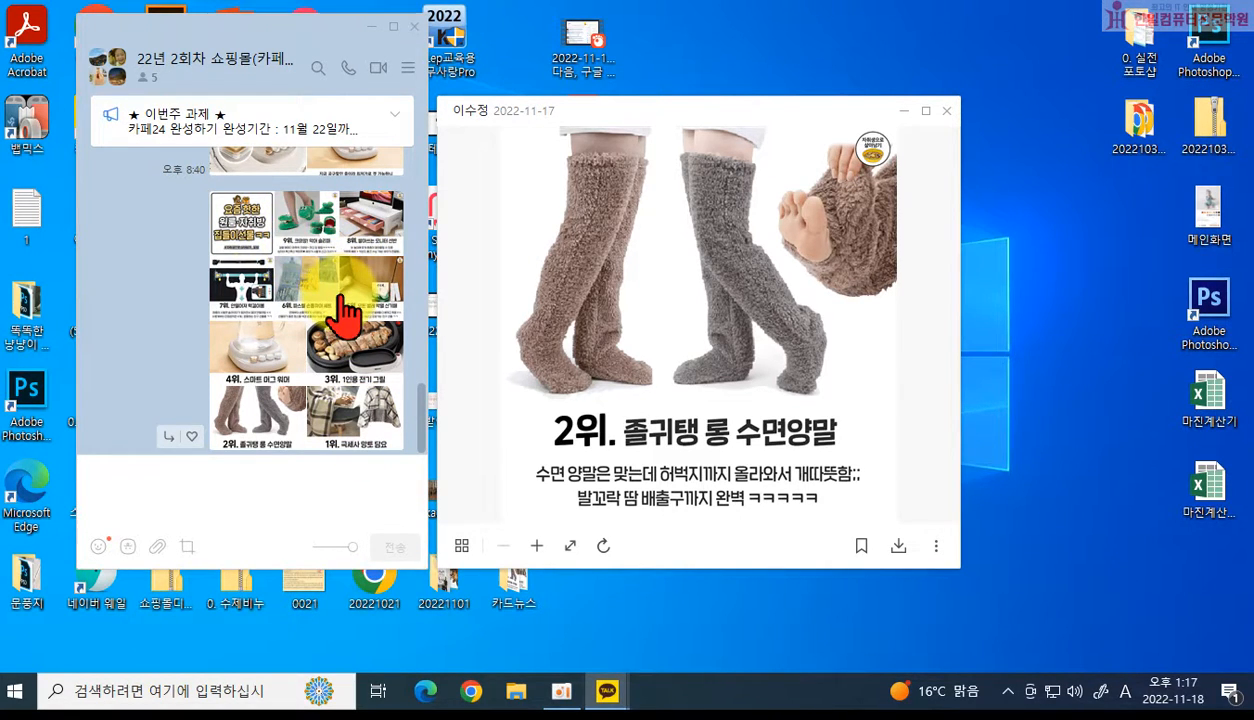
{"action": "mouse_move", "coordinate": [463, 402]}
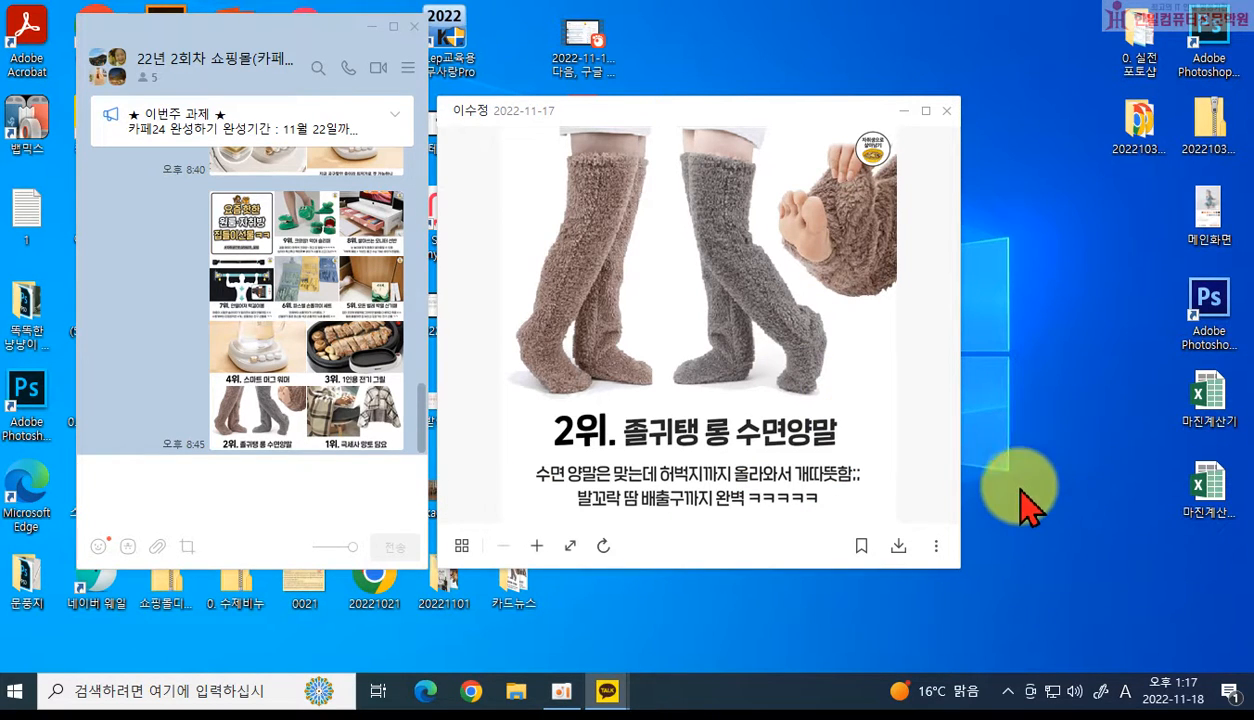
Close the image viewer and the chat room, and launch Adobe Photoshop.
{"action": "left_click", "coordinate": [946, 111]}
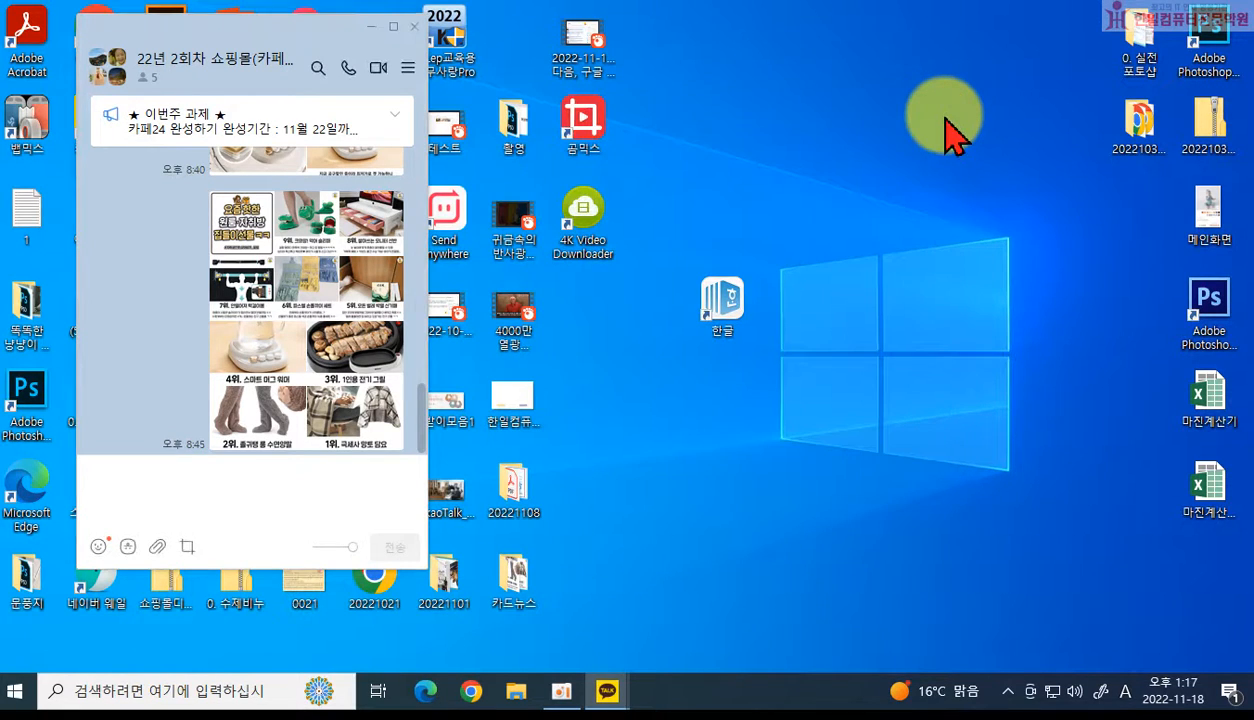
{"action": "left_click", "coordinate": [413, 26]}
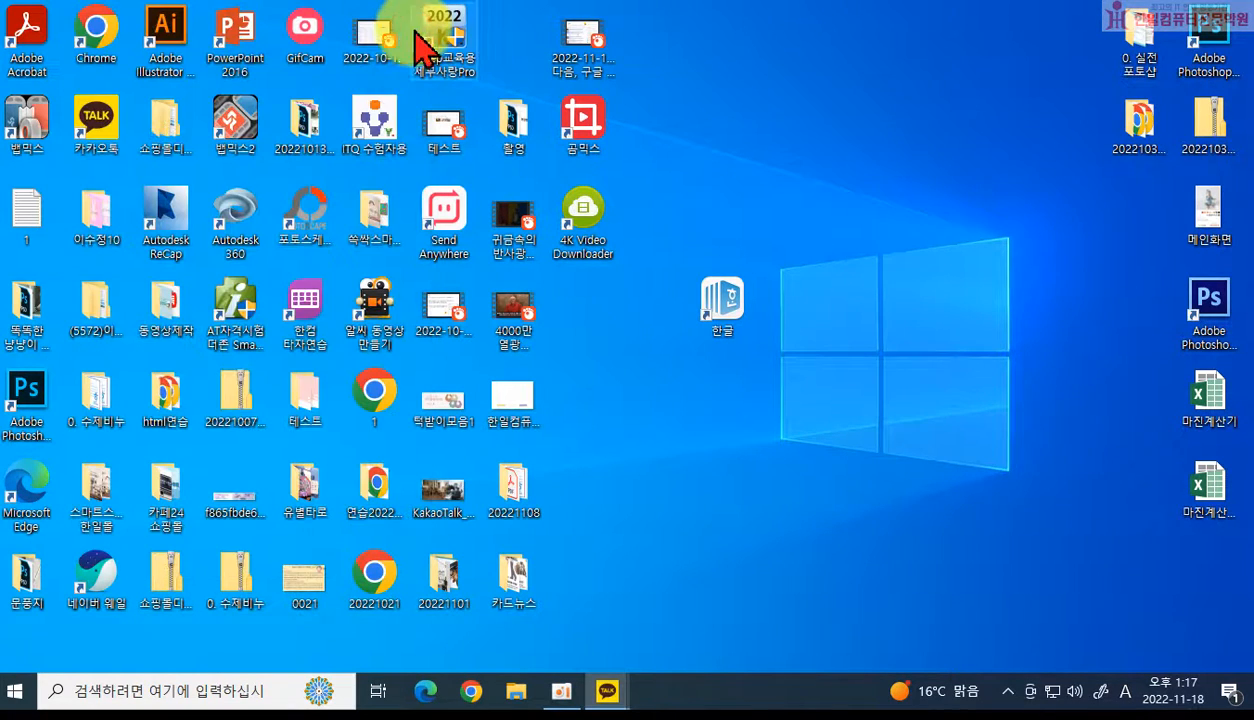
{"action": "double_click", "coordinate": [1205, 70]}
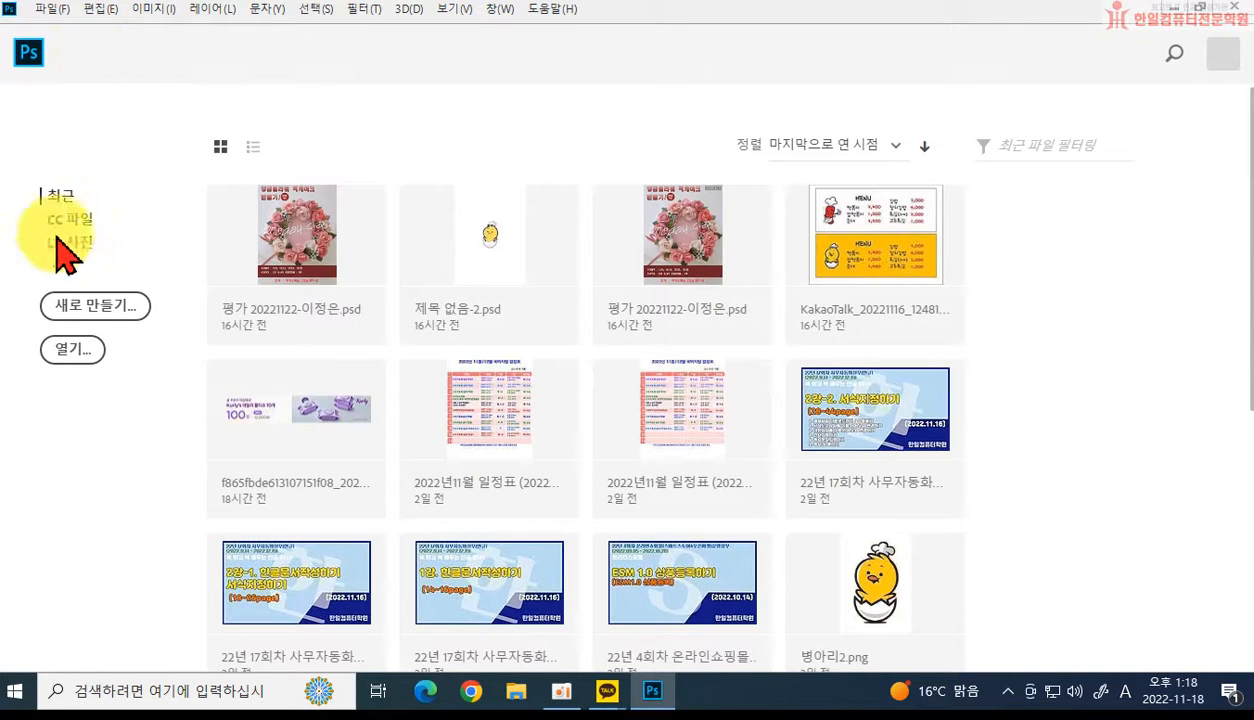
Open the drink-warmer cover image 01.png from the desktop's 카드뉴스 folder.
{"action": "left_click", "coordinate": [72, 349]}
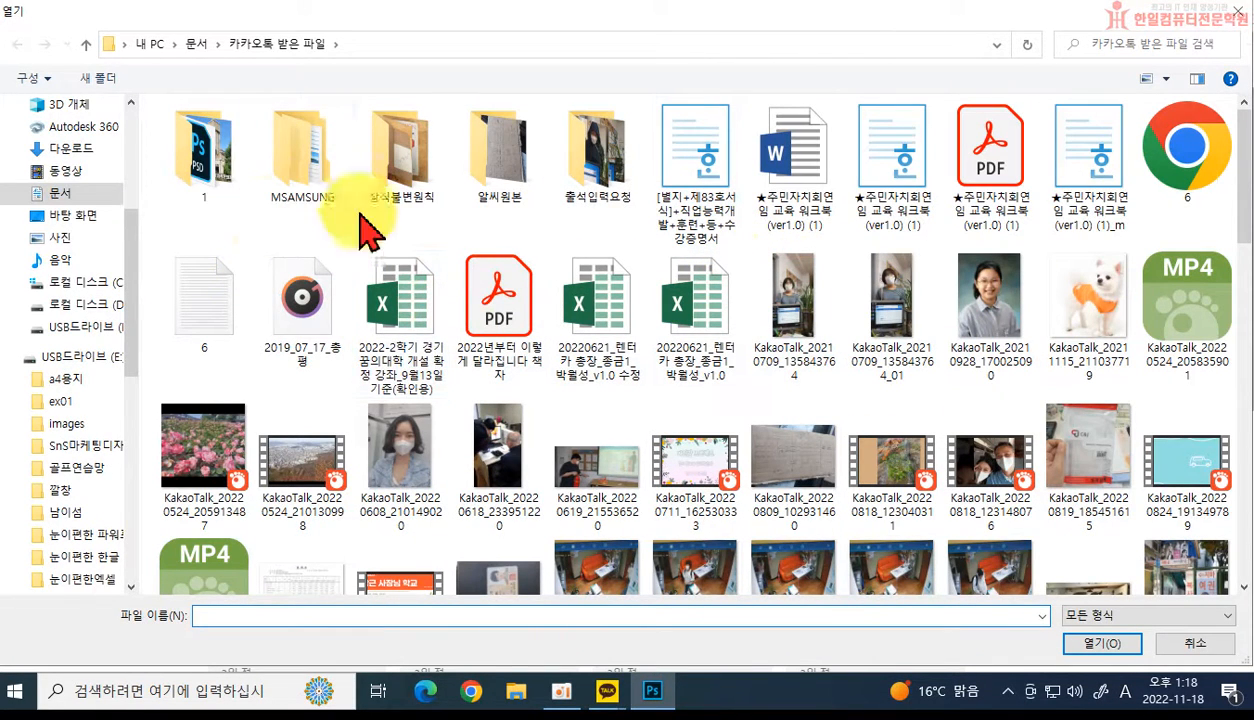
{"action": "scroll", "coordinate": [115, 165], "scroll_direction": "up", "scroll_amount": 5}
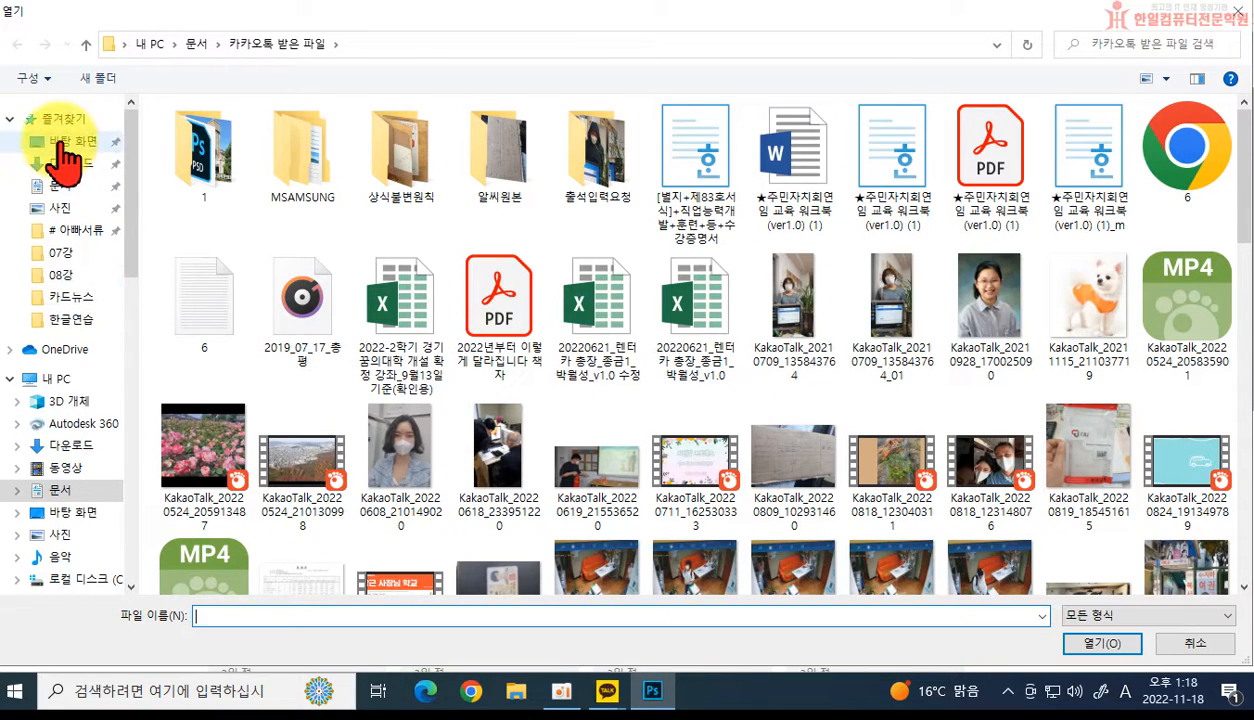
{"action": "left_click", "coordinate": [62, 143]}
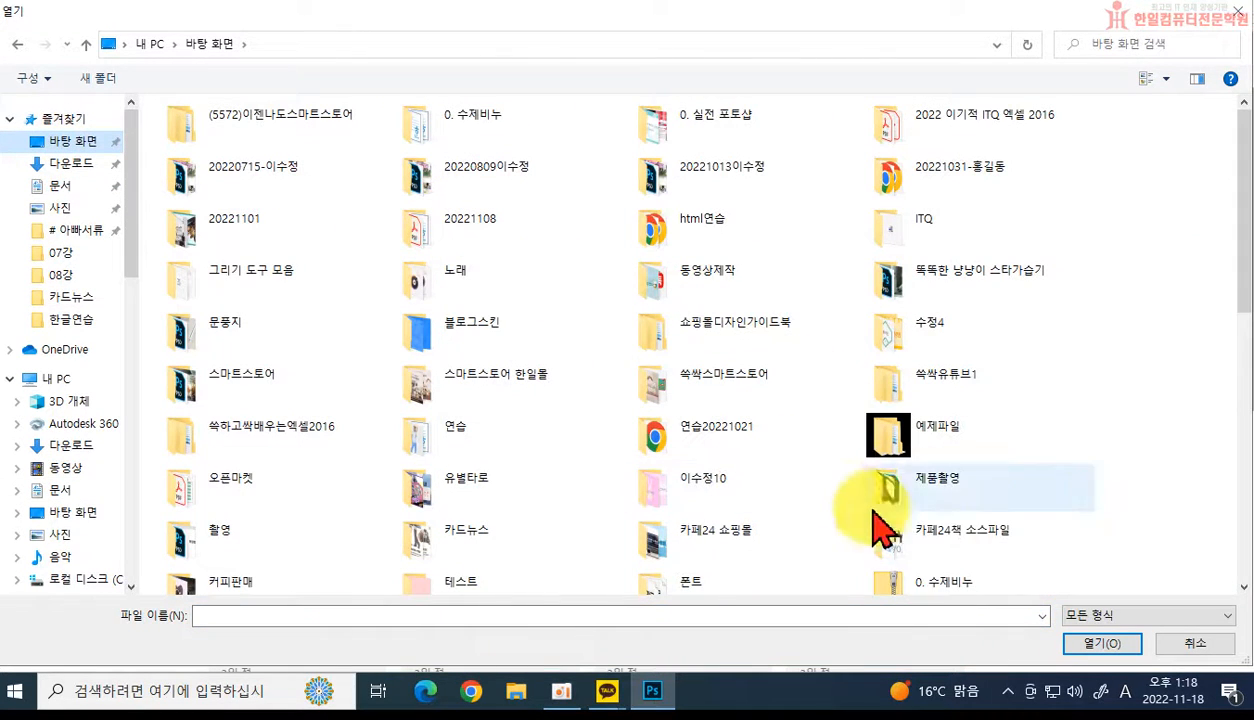
{"action": "scroll", "coordinate": [456, 476], "scroll_direction": "down", "scroll_amount": 2}
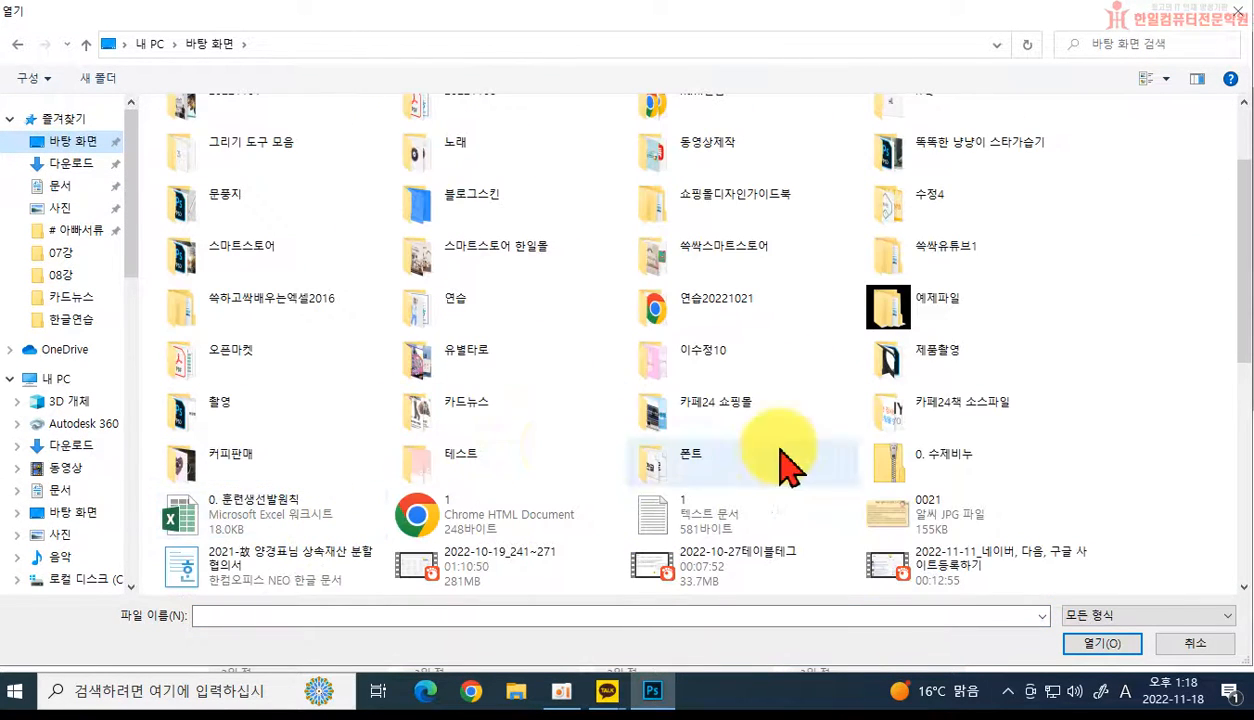
{"action": "double_click", "coordinate": [458, 405]}
{"action": "double_click", "coordinate": [190, 160]}
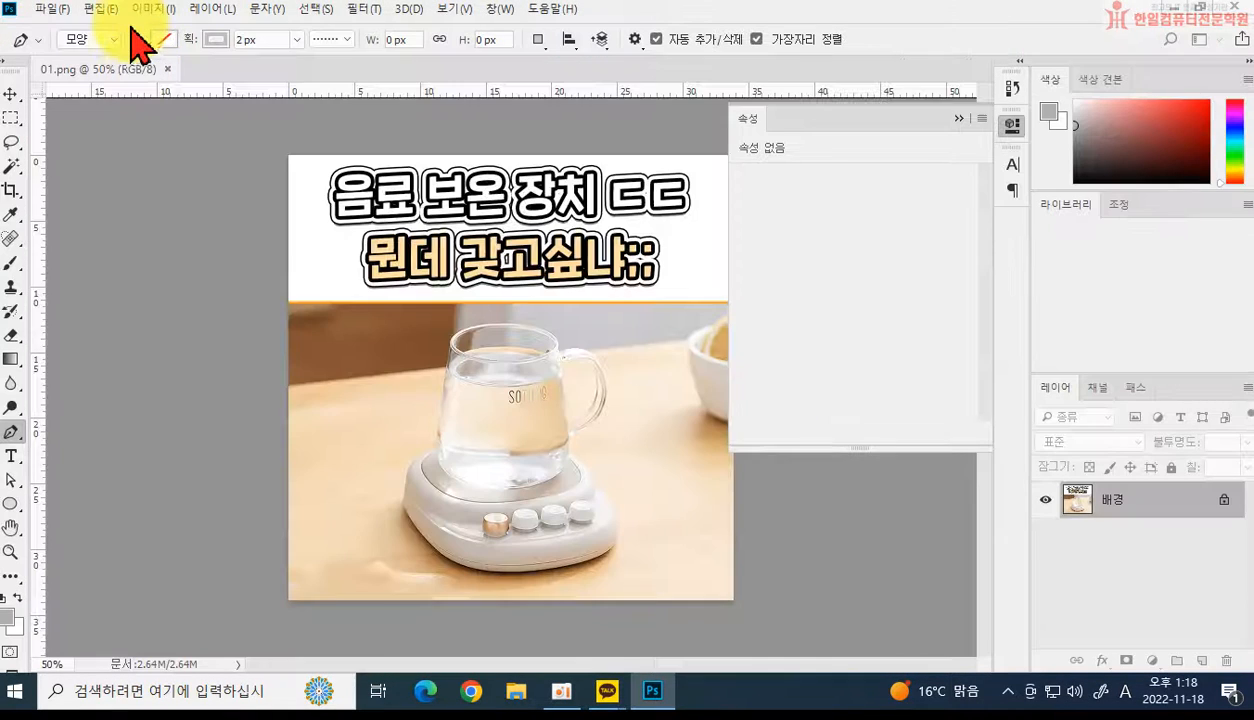
Check the cover image's dimensions in pixels with Image Size and cancel without resizing.
{"action": "left_click", "coordinate": [153, 9]}
{"action": "left_click", "coordinate": [172, 142]}
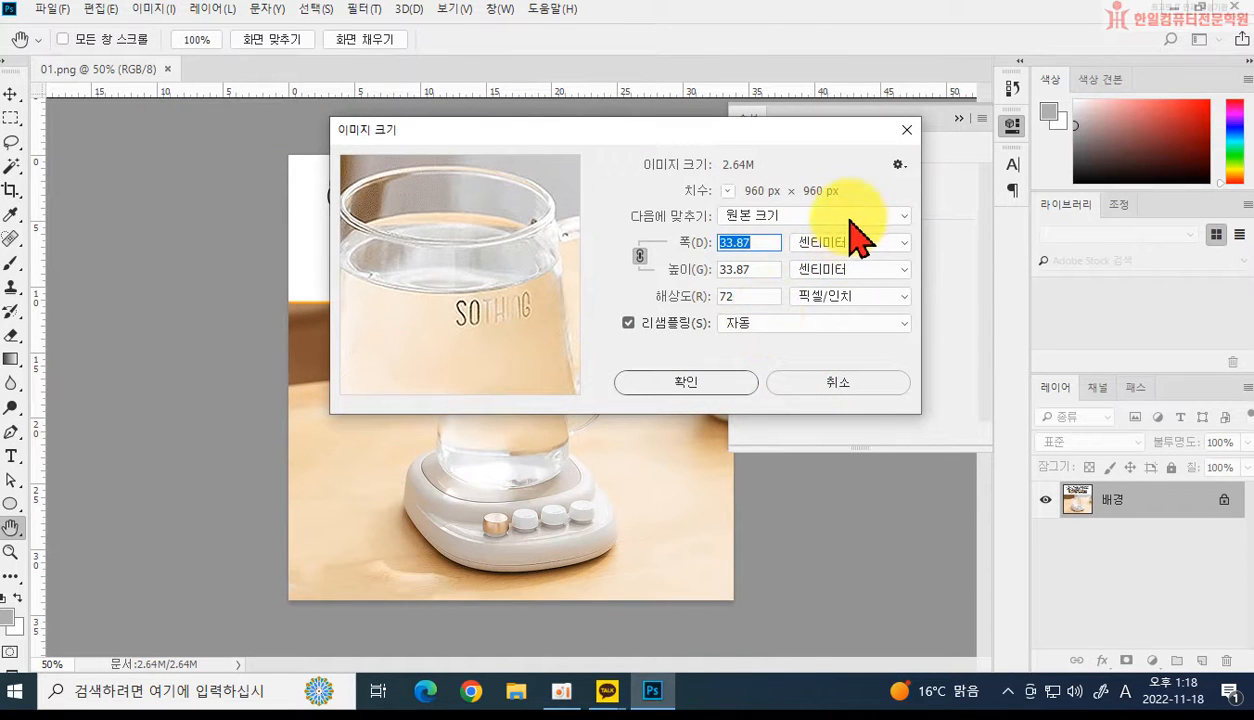
{"action": "left_click", "coordinate": [869, 216]}
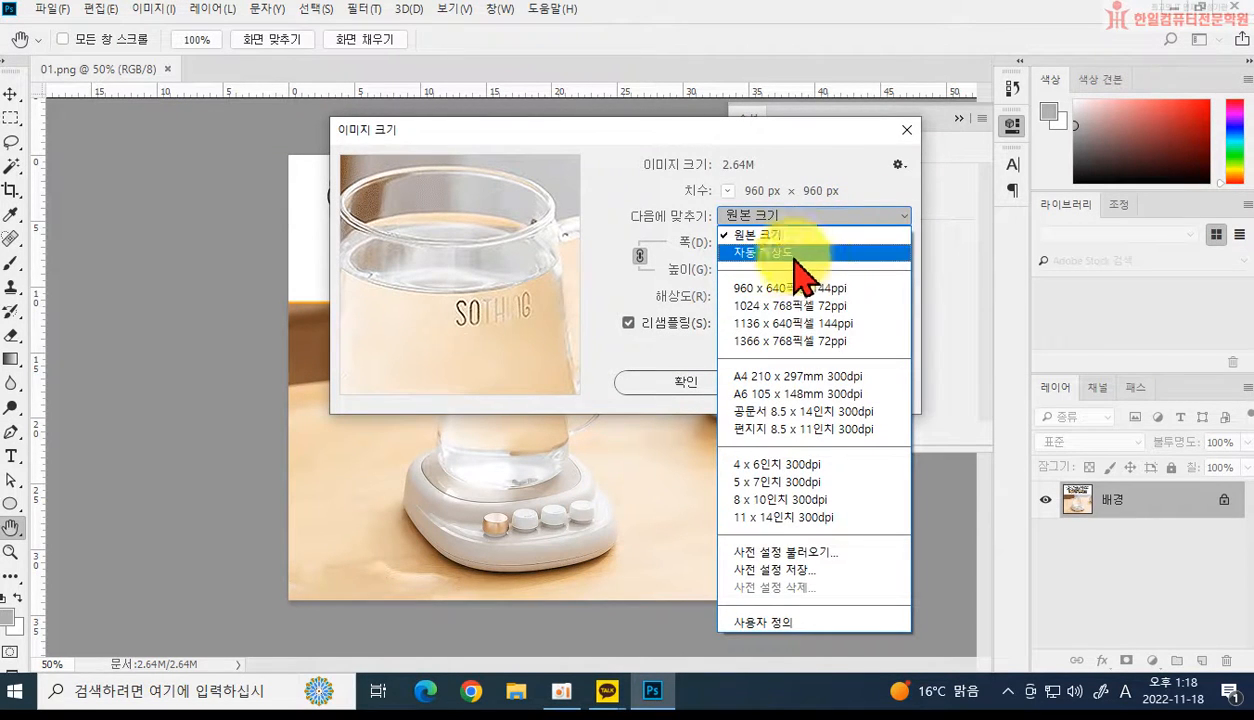
{"action": "left_click", "coordinate": [605, 320]}
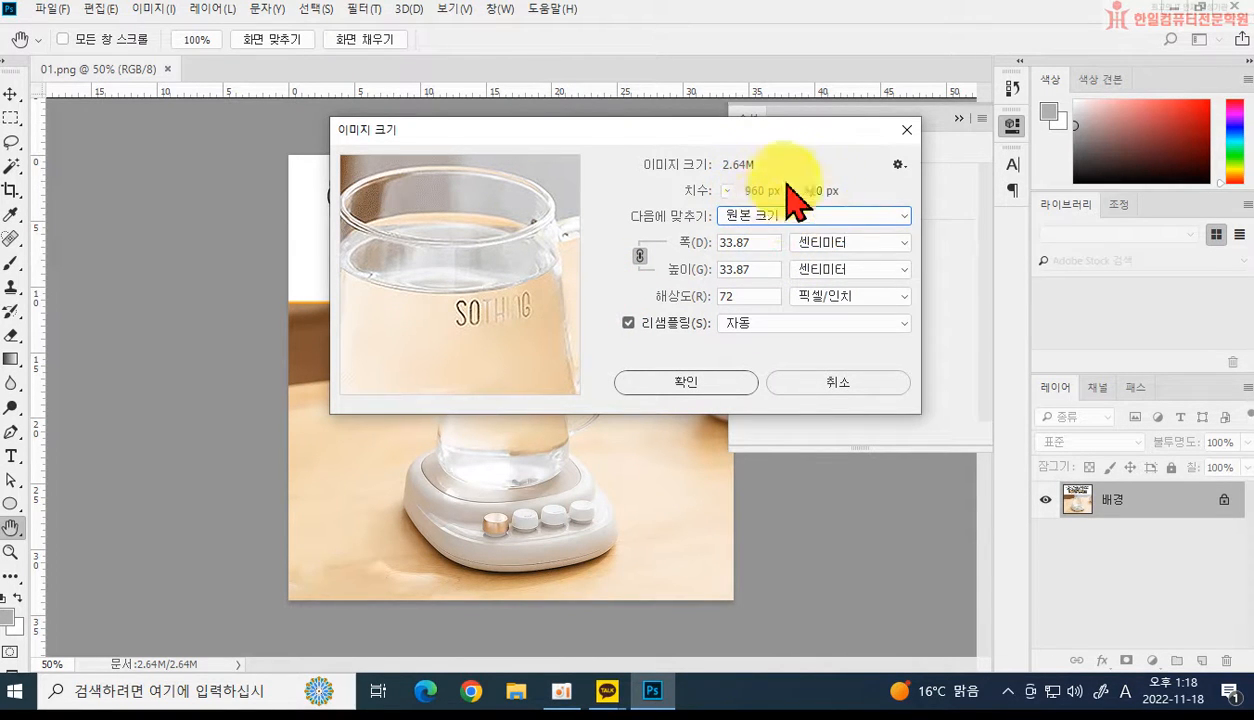
{"action": "left_click", "coordinate": [846, 242]}
{"action": "left_click", "coordinate": [825, 268]}
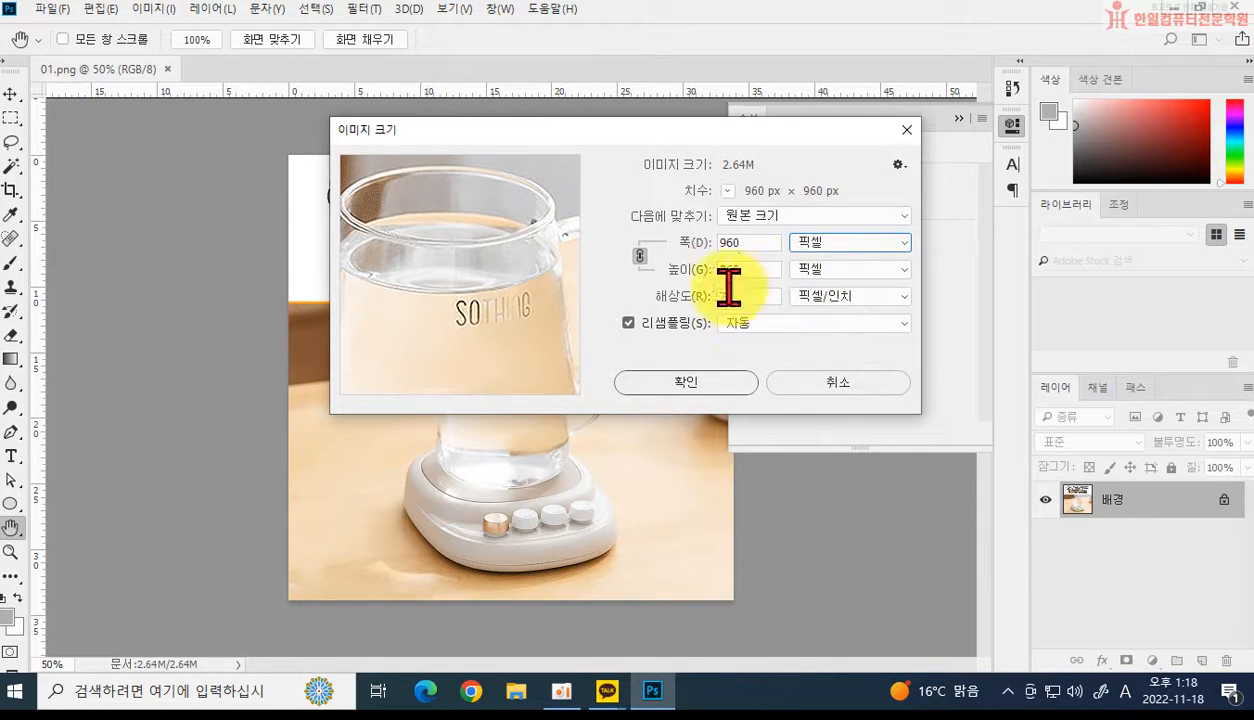
{"action": "left_click", "coordinate": [846, 384]}
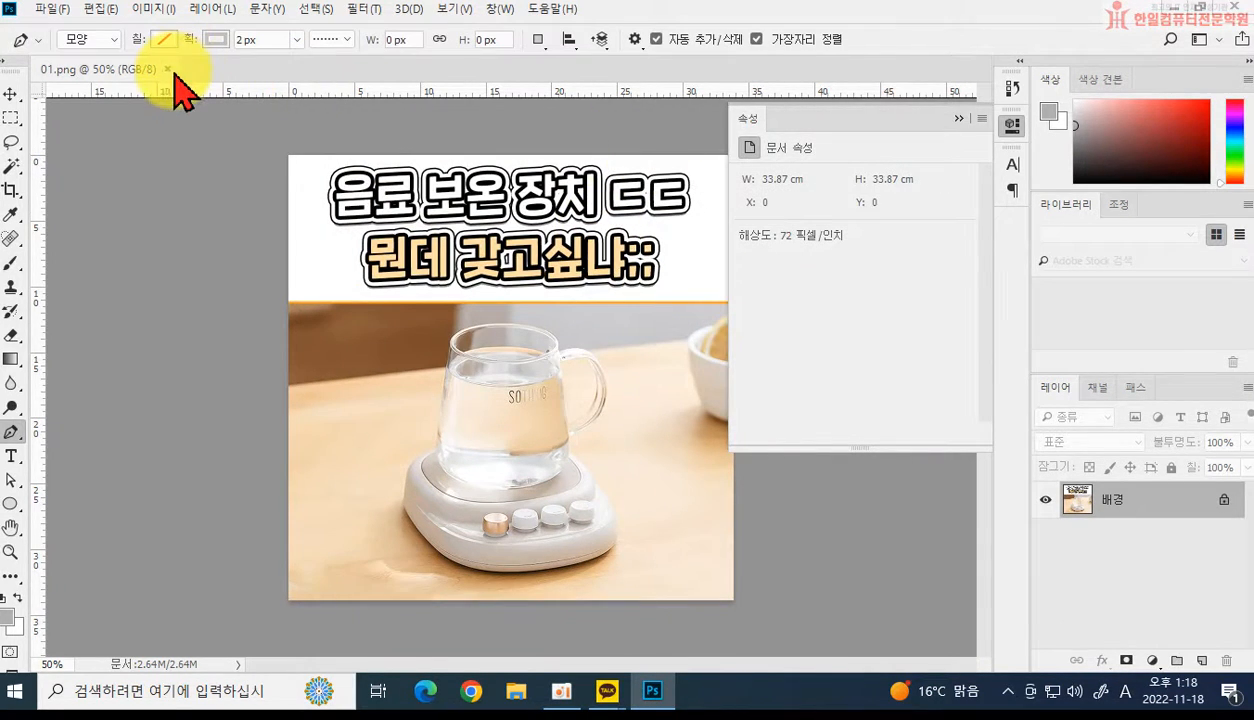
Close 01.png and create a new 1000 x 1000 px document at 72 ppi, then collapse the document properties.
{"action": "left_click", "coordinate": [167, 69]}
{"action": "left_click", "coordinate": [100, 305]}
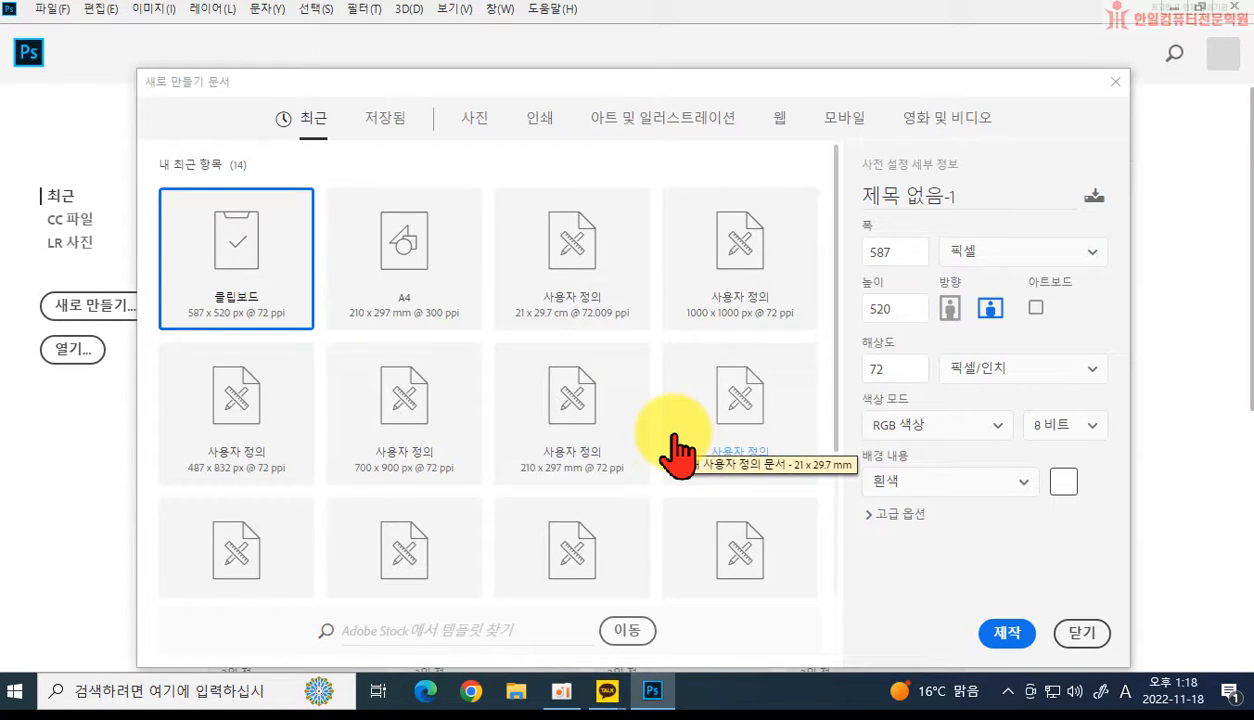
{"action": "left_click", "coordinate": [893, 252]}
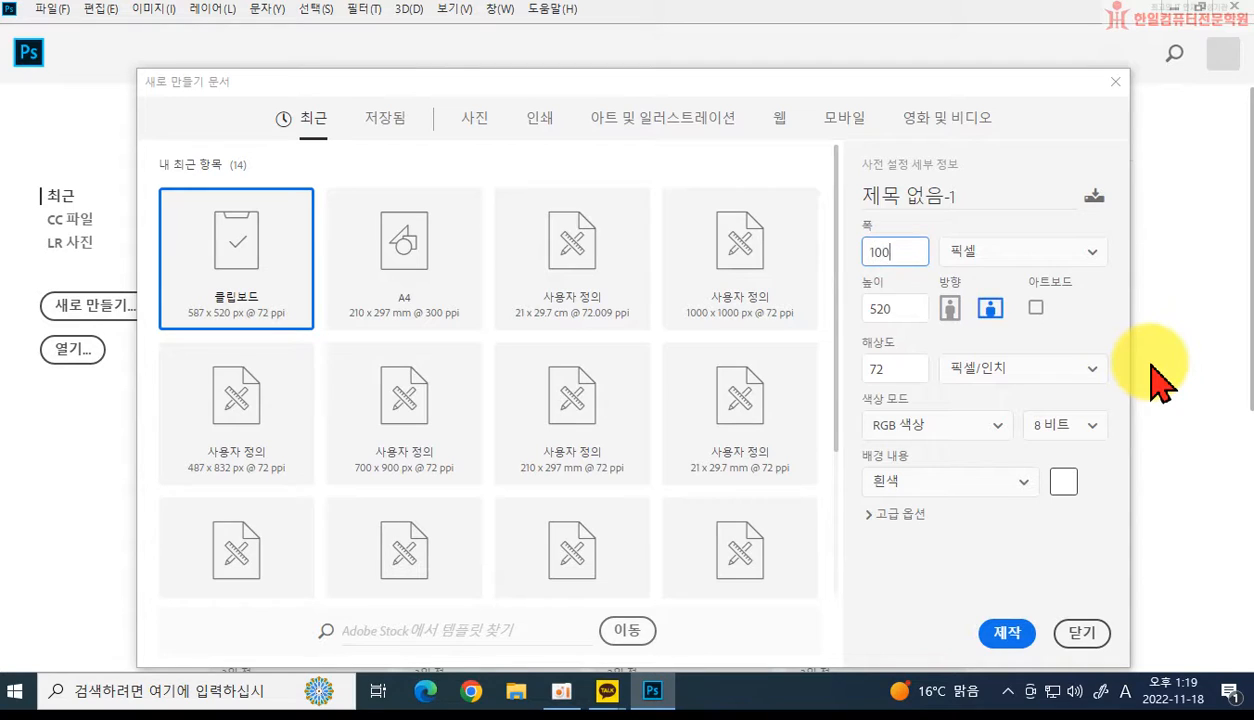
{"action": "left_click", "coordinate": [895, 310]}
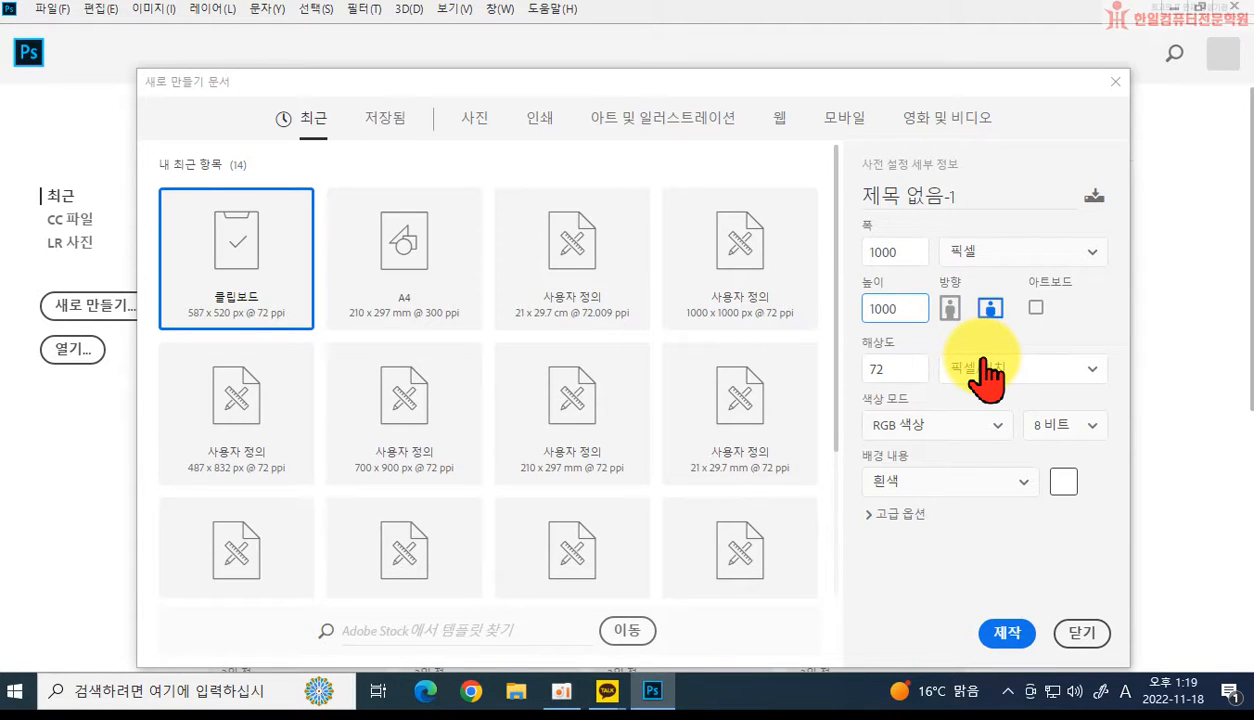
{"action": "left_click", "coordinate": [1011, 632]}
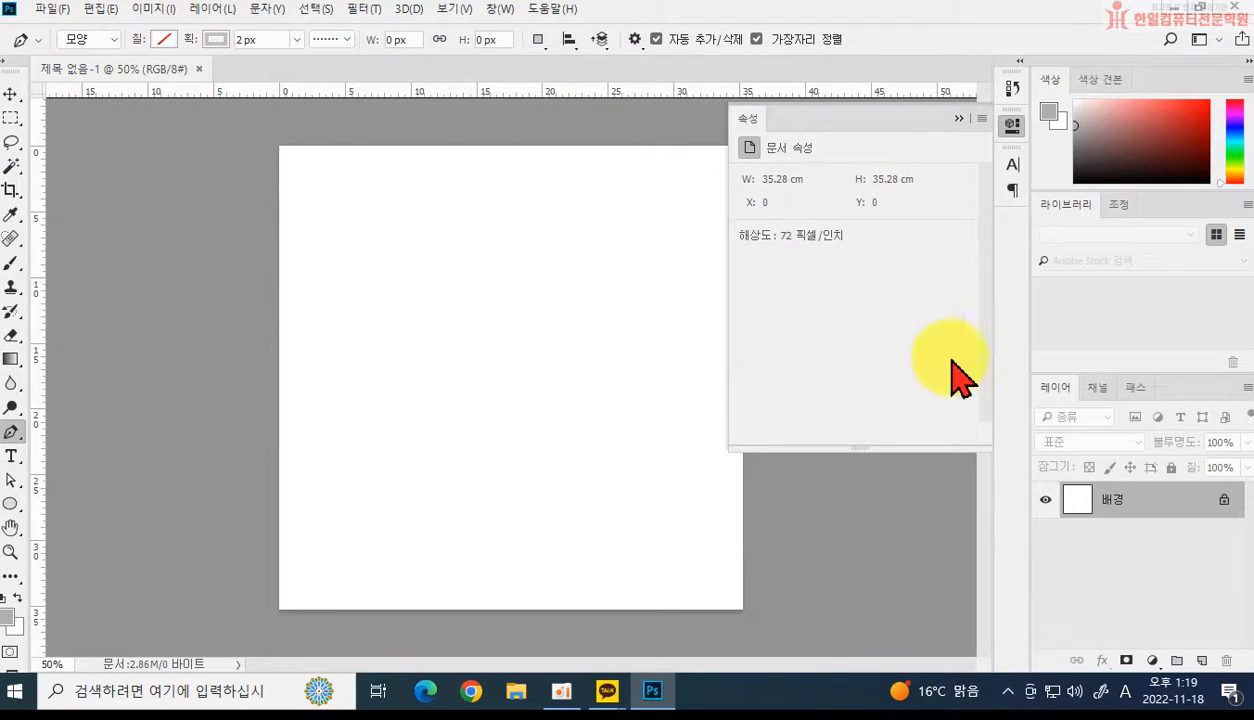
{"action": "left_click", "coordinate": [957, 120]}
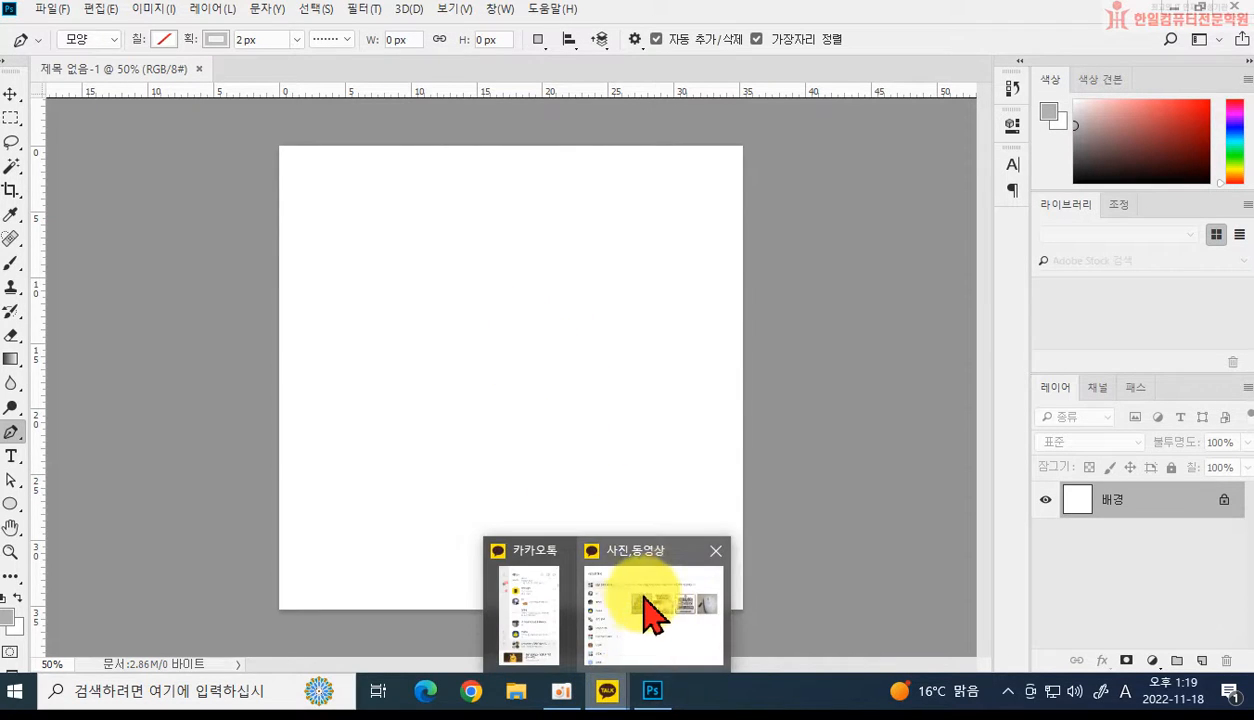
Switch to the KakaoTalk photo collection to examine the example cover cards, and return to Photoshop.
{"action": "left_click_drag", "start_coordinate": [2, 230], "coordinate": [314, 145]}
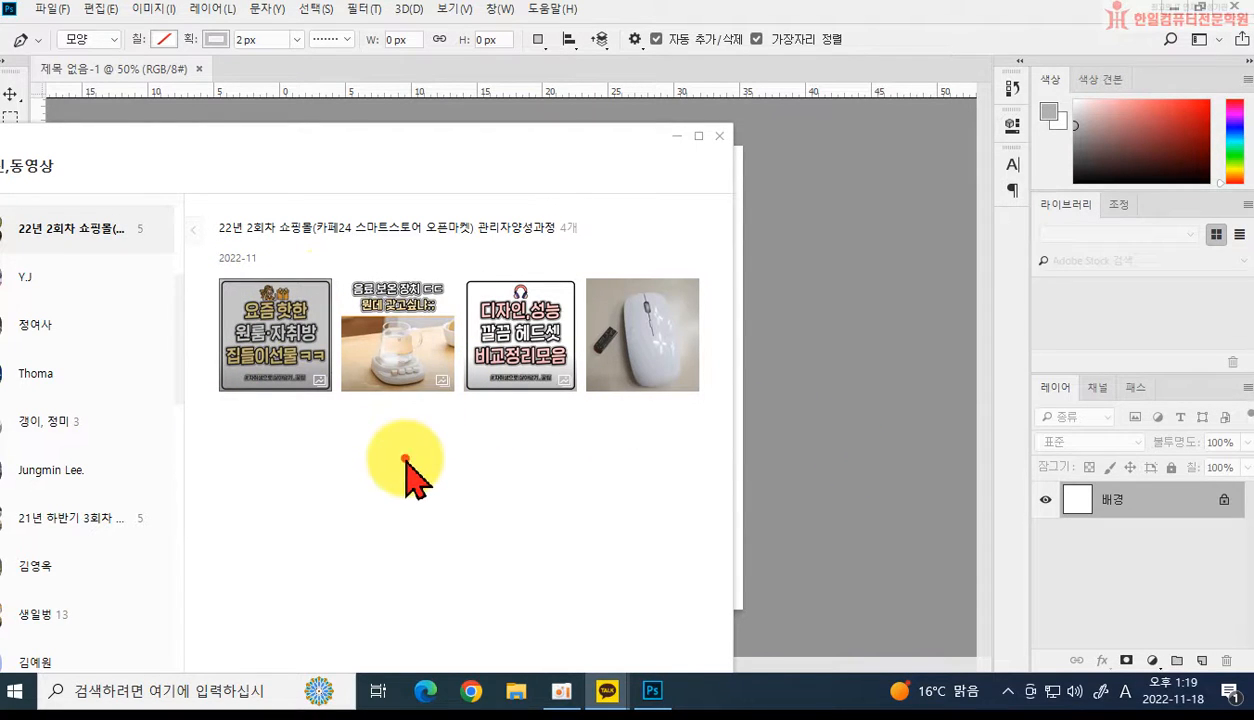
{"action": "left_click", "coordinate": [420, 385]}
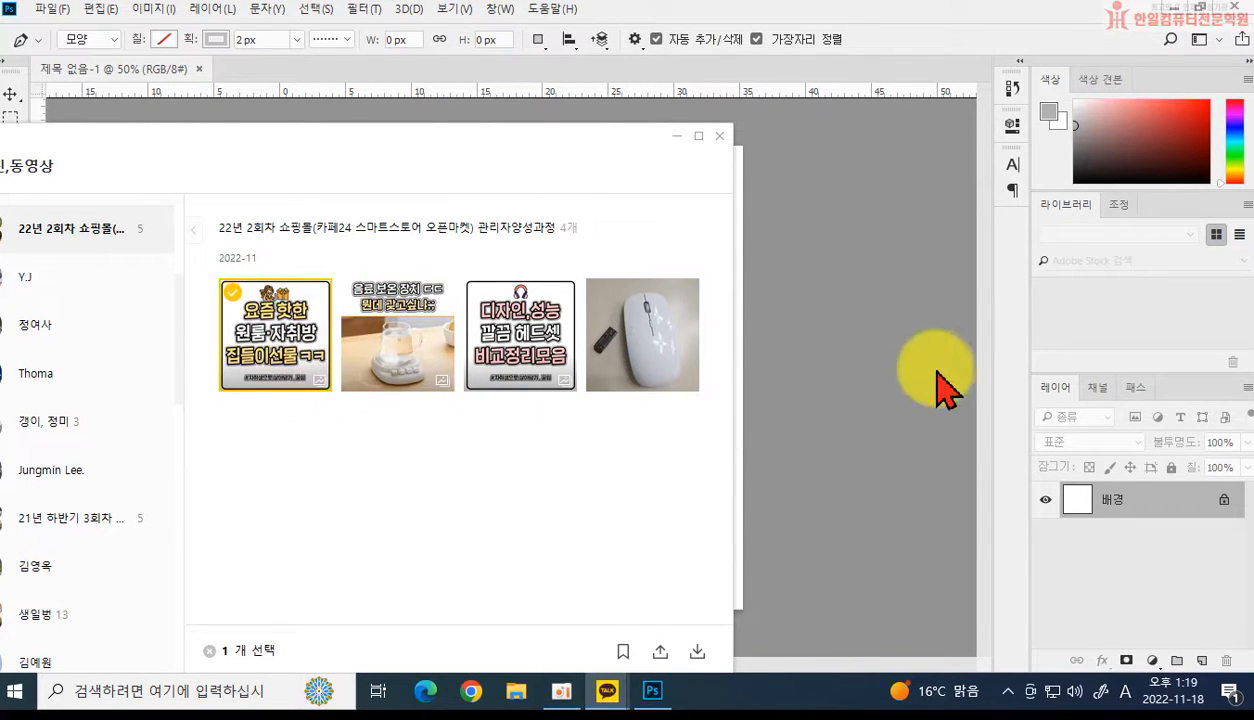
{"action": "left_click", "coordinate": [944, 382]}
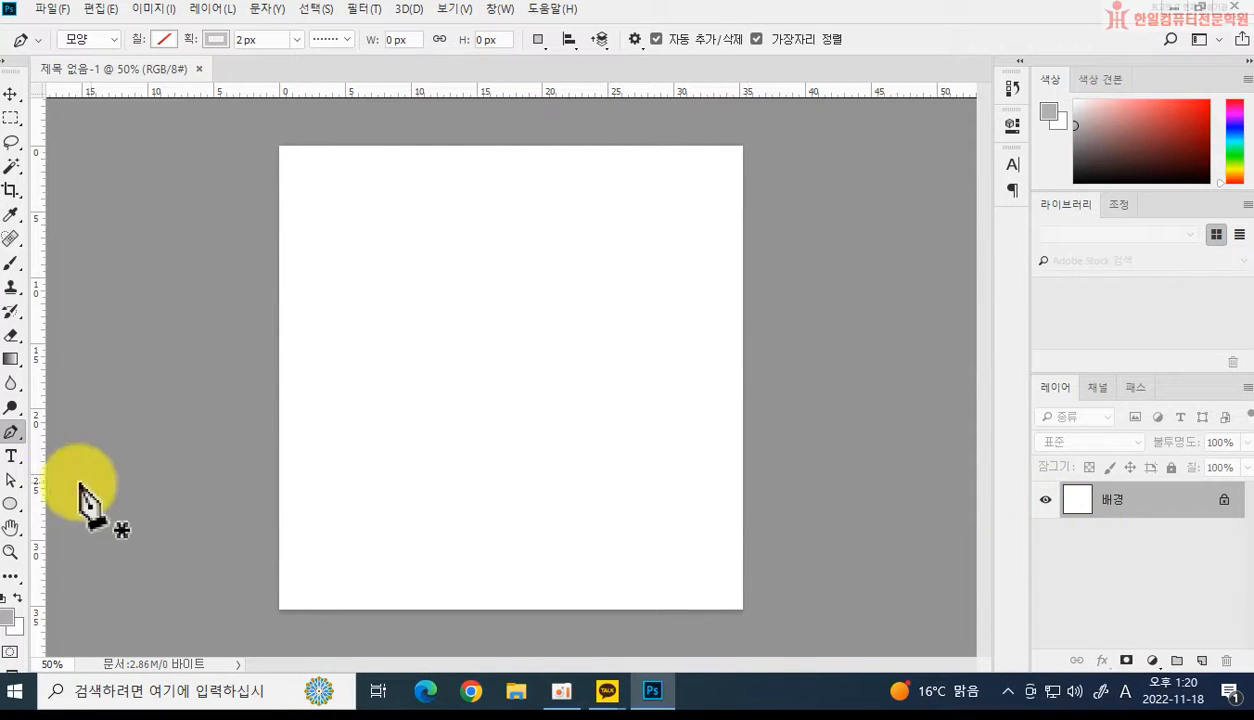
Draw a rounded rectangle about 958 x 958 px just inside the canvas edges and set its corner radii to 20 px.
{"action": "left_click", "coordinate": [8, 505]}
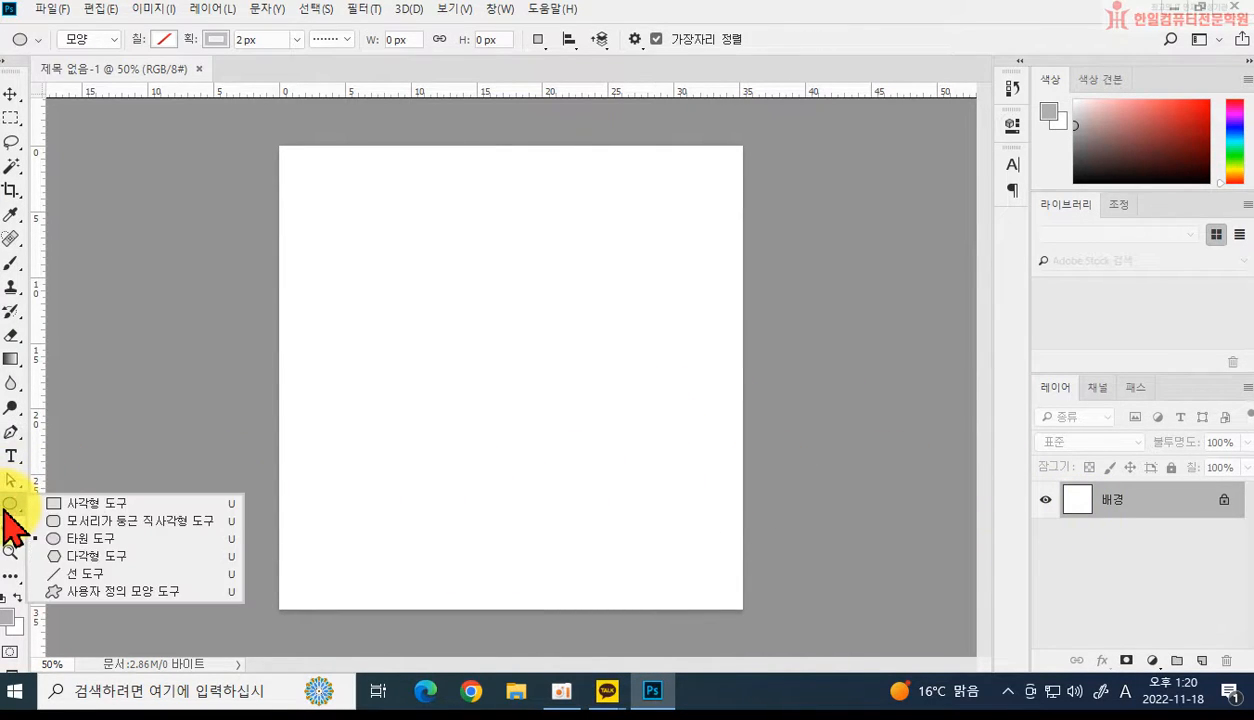
{"action": "left_click", "coordinate": [68, 521]}
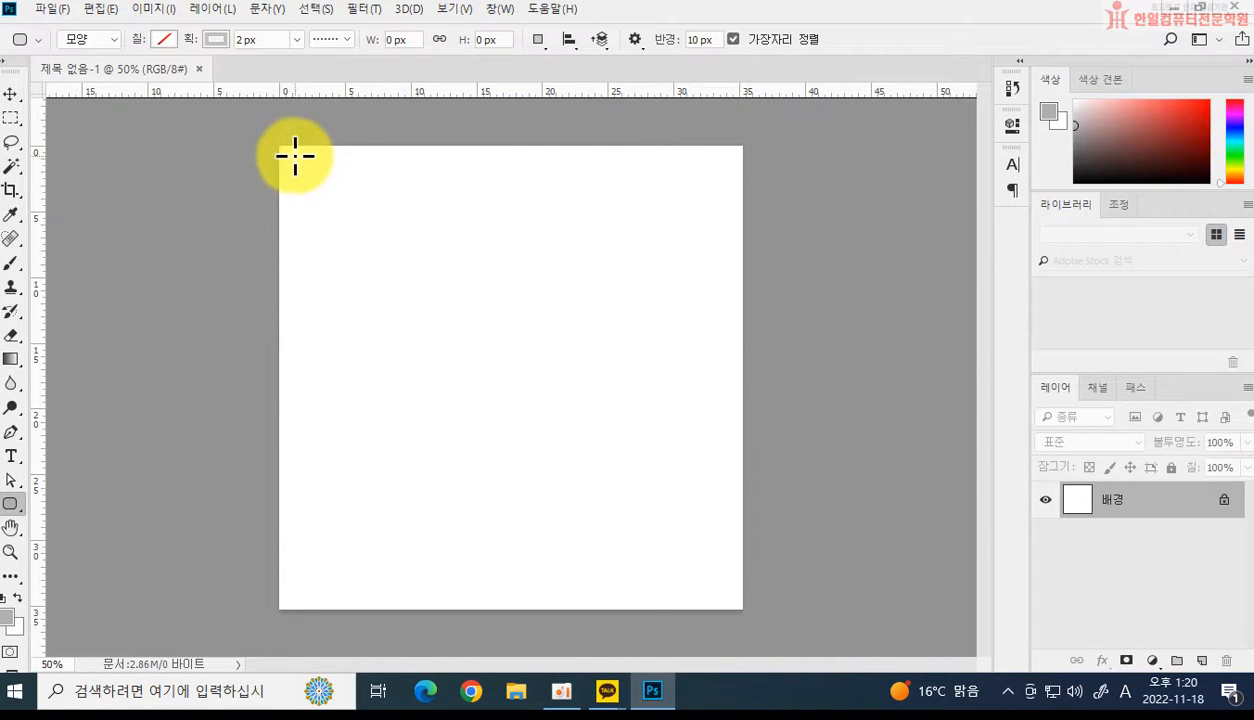
{"action": "left_click_drag", "start_coordinate": [288, 155], "coordinate": [728, 594]}
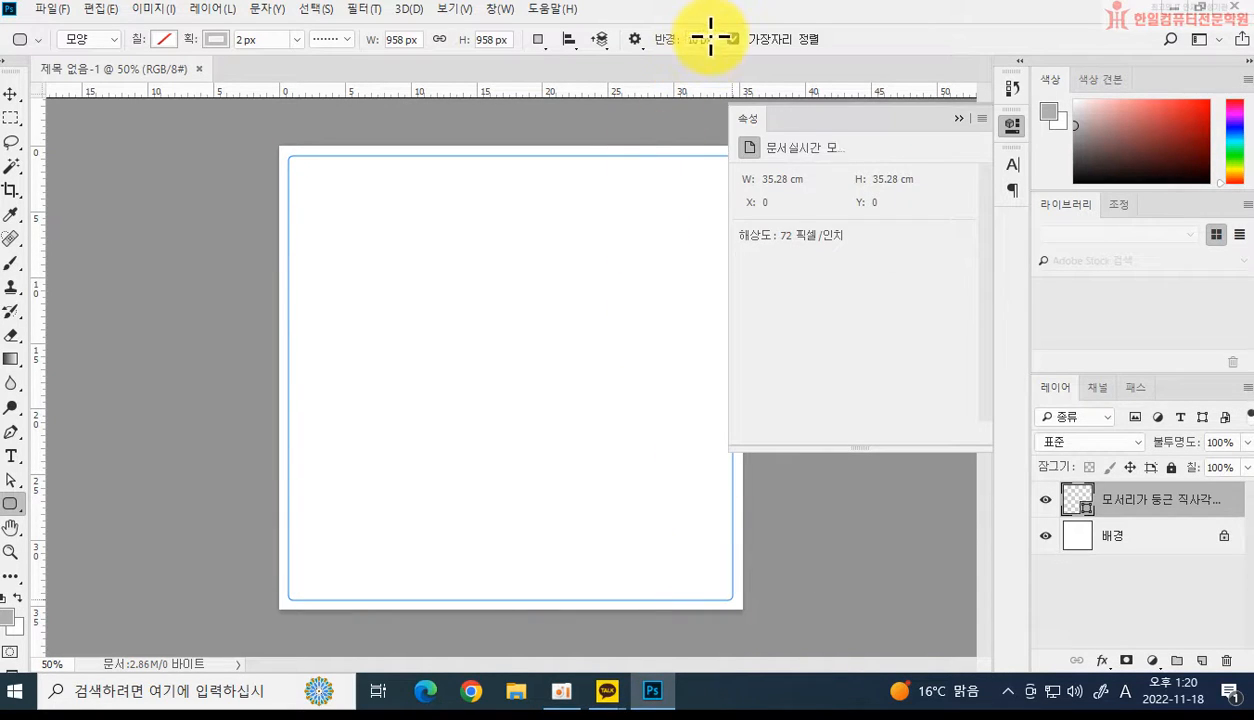
{"action": "left_click", "coordinate": [789, 307]}
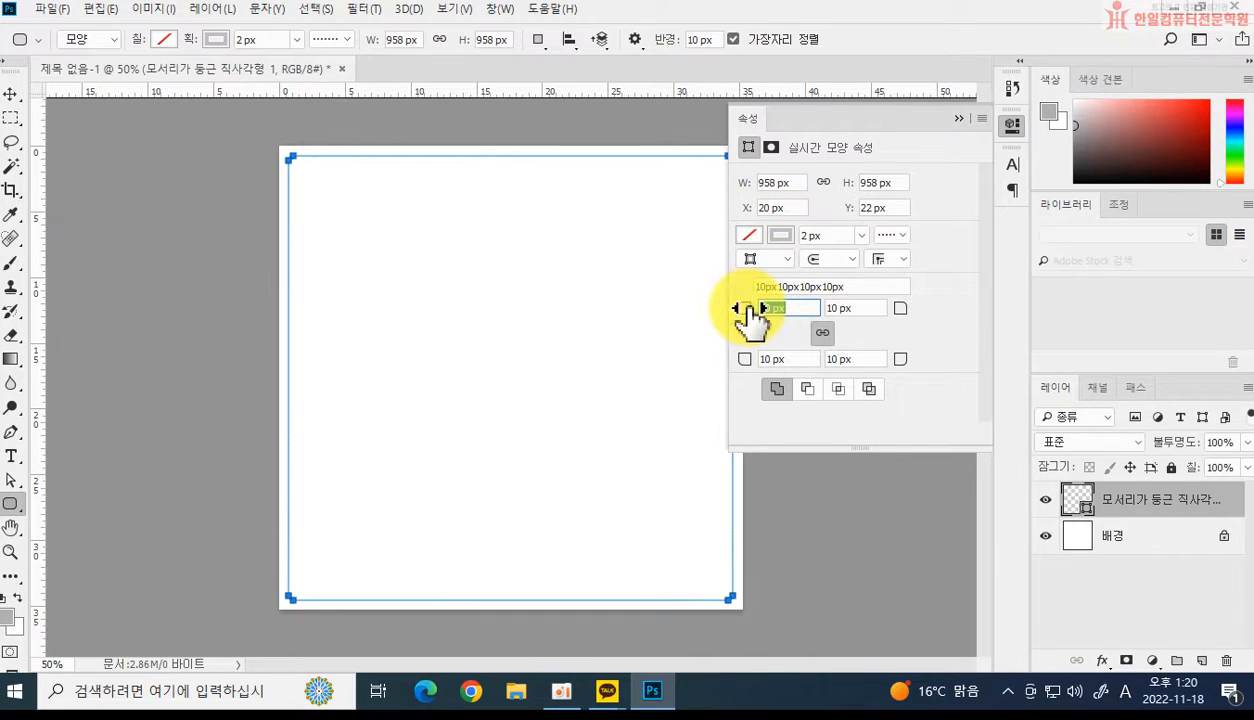
{"action": "type", "text": "20"}
{"action": "key", "text": "Return"}
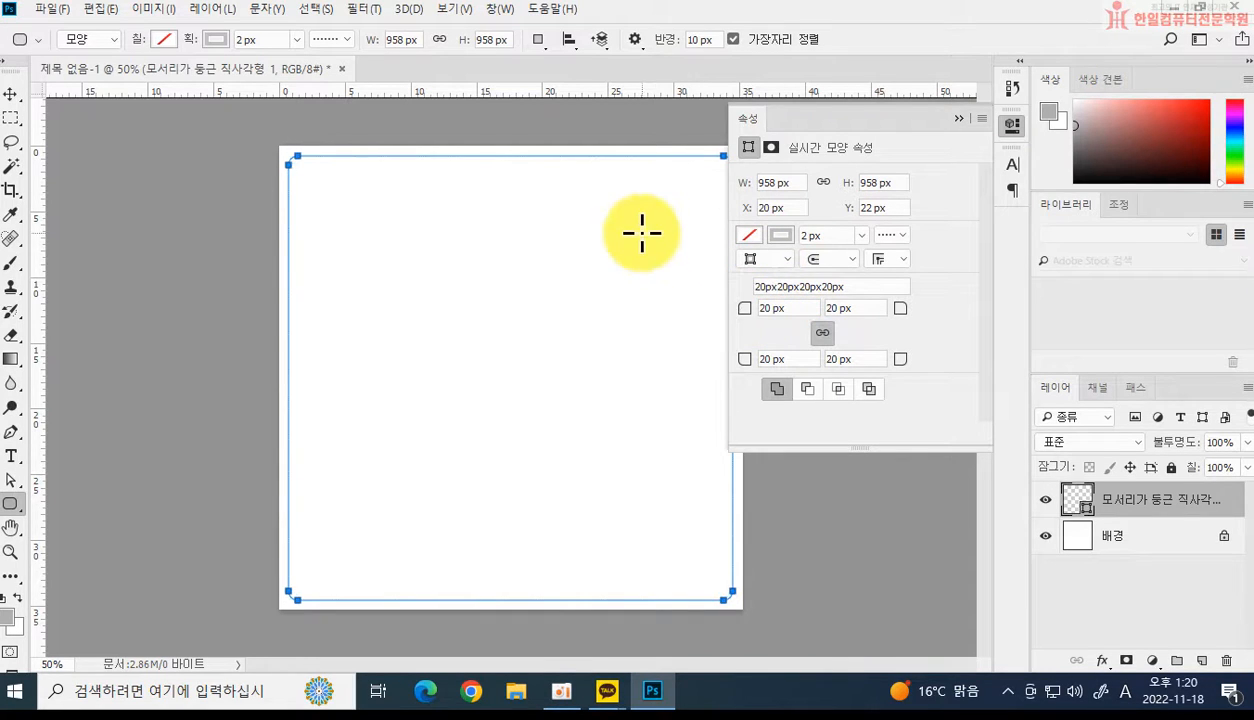
Give the rounded rectangle a solid black 10 px stroke and deselect its layer.
{"action": "left_click", "coordinate": [210, 40]}
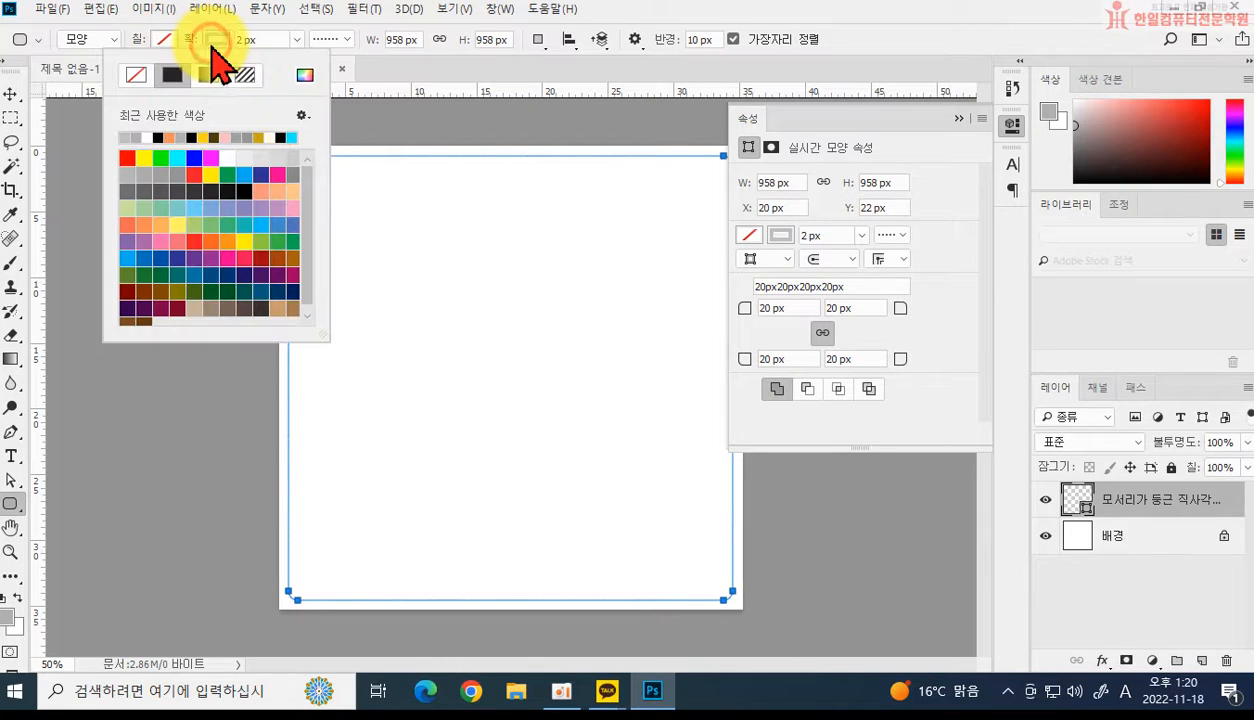
{"action": "left_click", "coordinate": [160, 137]}
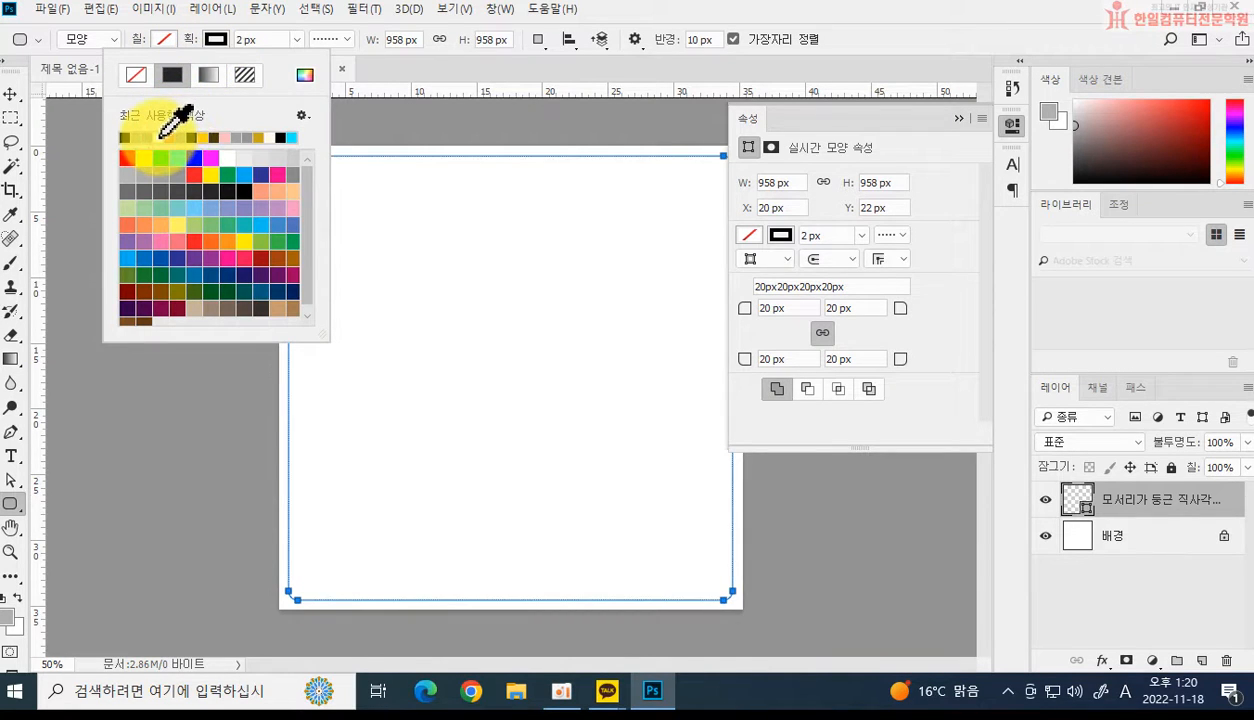
{"action": "left_click", "coordinate": [297, 41]}
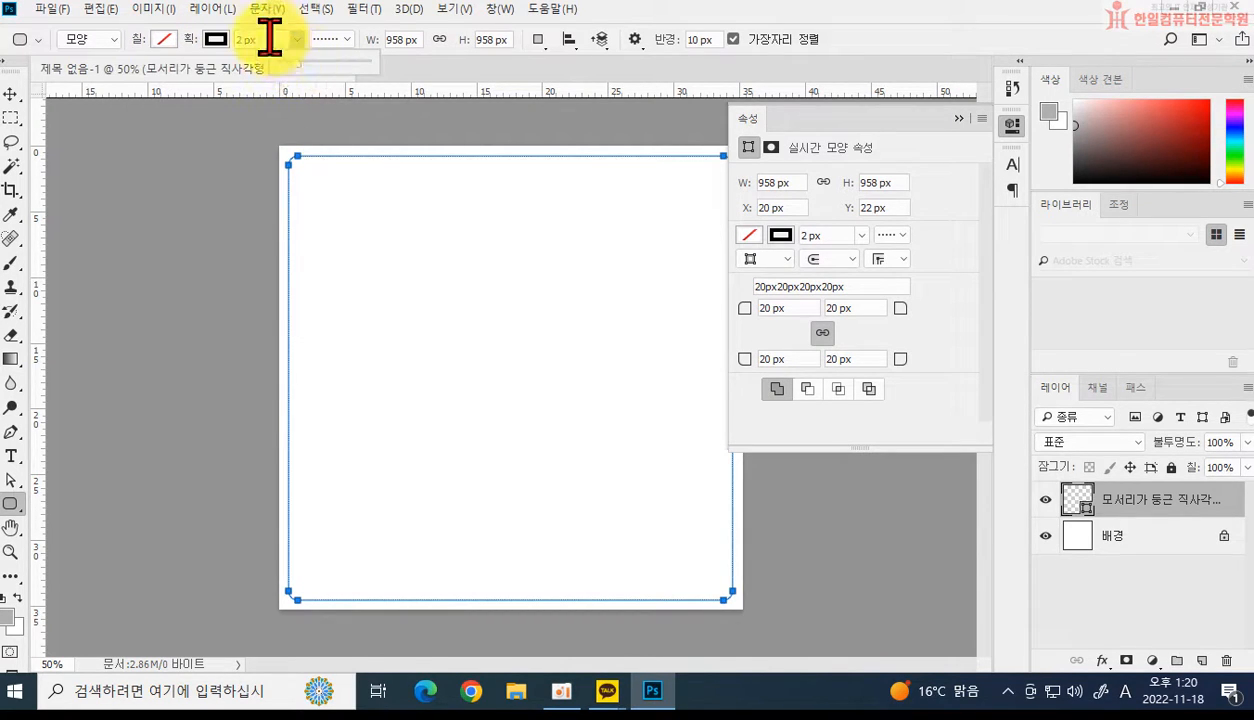
{"action": "mouse_move", "coordinate": [298, 66]}
{"action": "left_mouse_down"}
{"action": "mouse_move", "coordinate": [309, 68]}
{"action": "mouse_move", "coordinate": [213, 36]}
{"action": "left_mouse_up"}
{"action": "type", "text": "10"}
{"action": "key", "text": "Return"}
{"action": "left_click", "coordinate": [332, 40]}
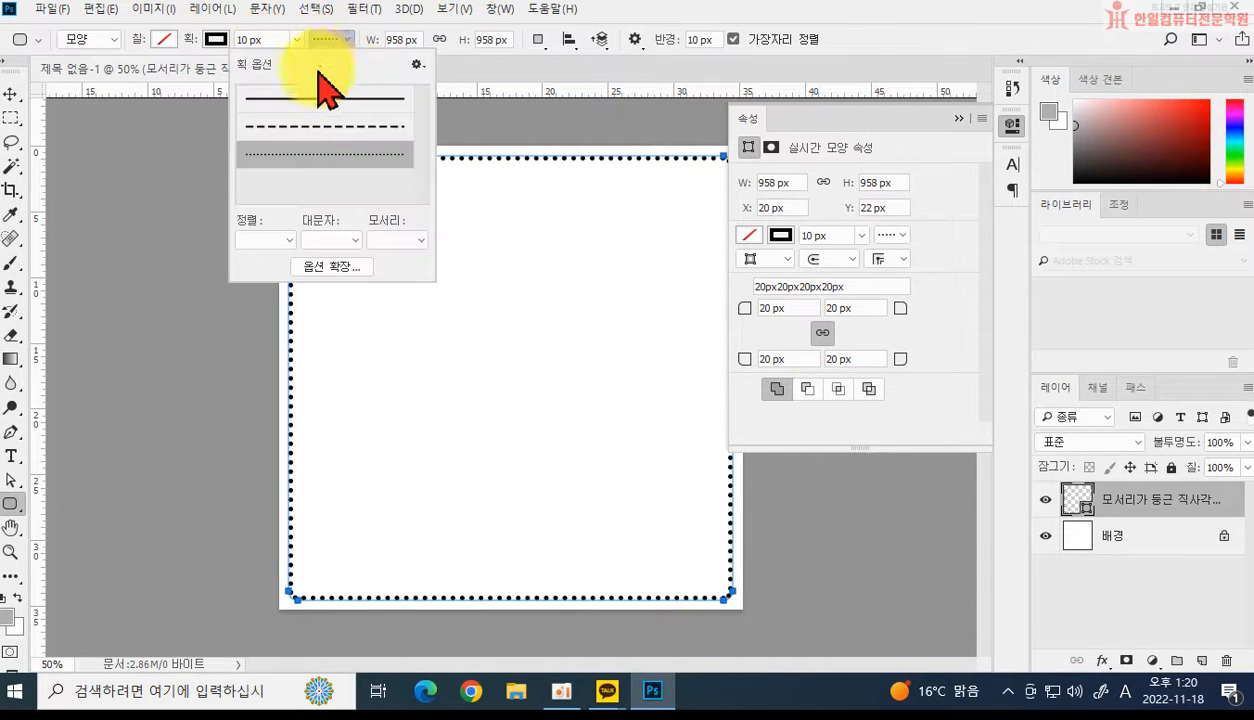
{"action": "left_click", "coordinate": [310, 98]}
{"action": "left_click", "coordinate": [962, 121]}
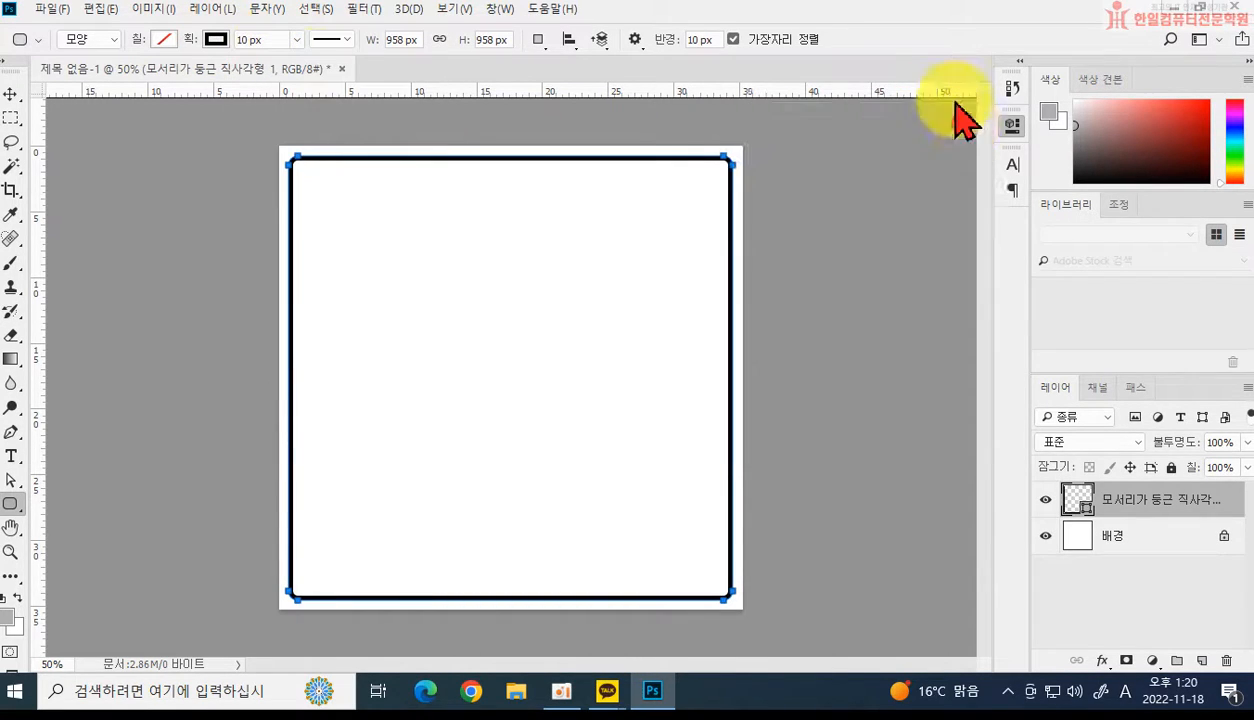
{"action": "left_click", "coordinate": [1119, 589]}
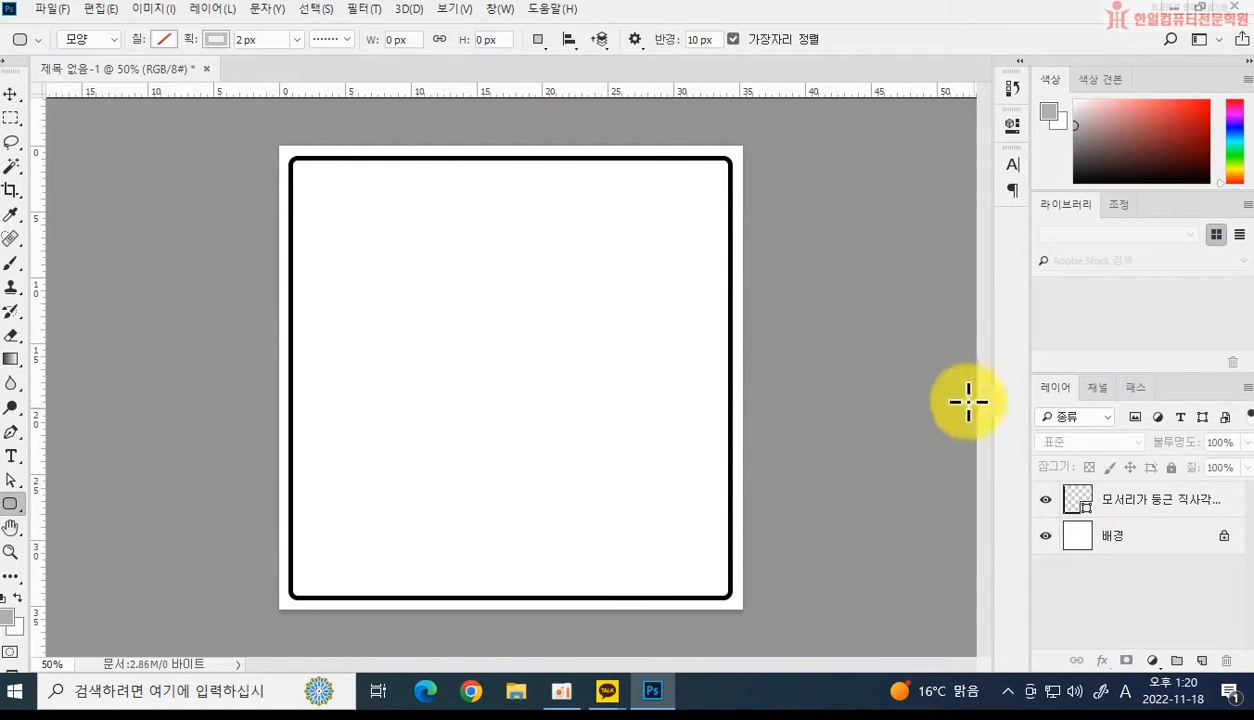
Look at the headset cover card in the KakaoTalk photo collection again and go back to the blank card.
{"action": "mouse_move", "coordinate": [605, 700]}
{"action": "left_click", "coordinate": [620, 630]}
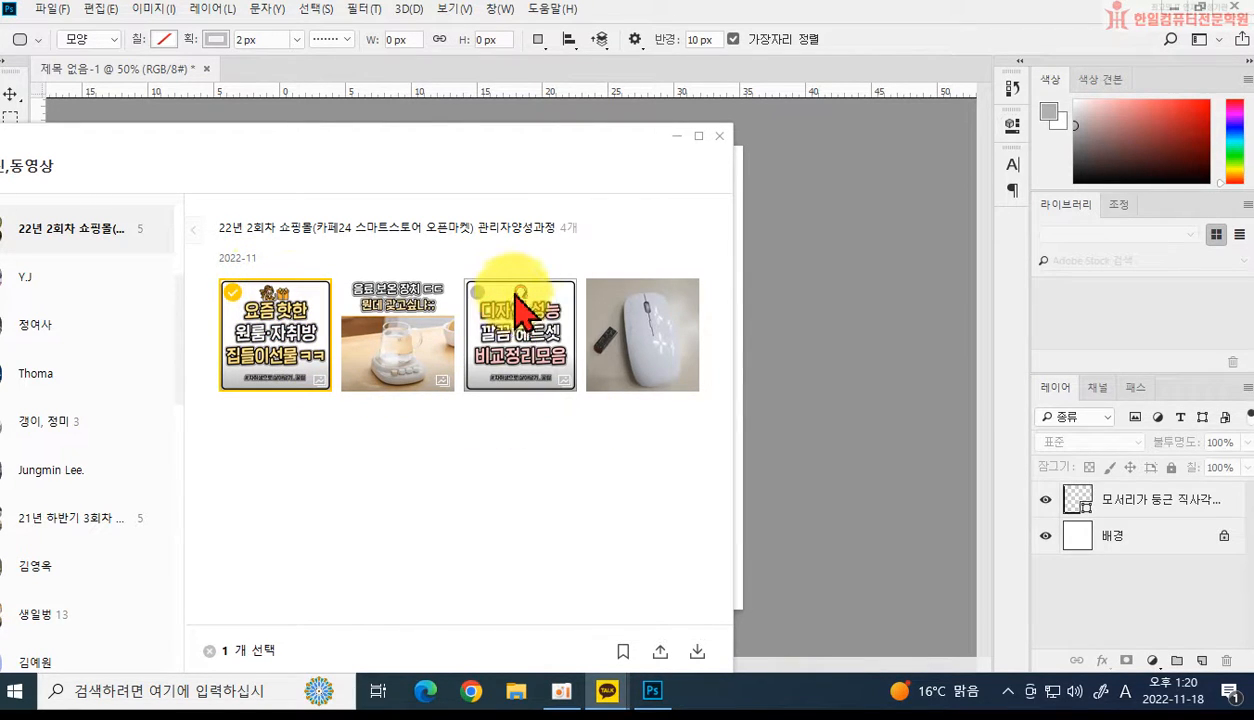
{"action": "left_click", "coordinate": [915, 400]}
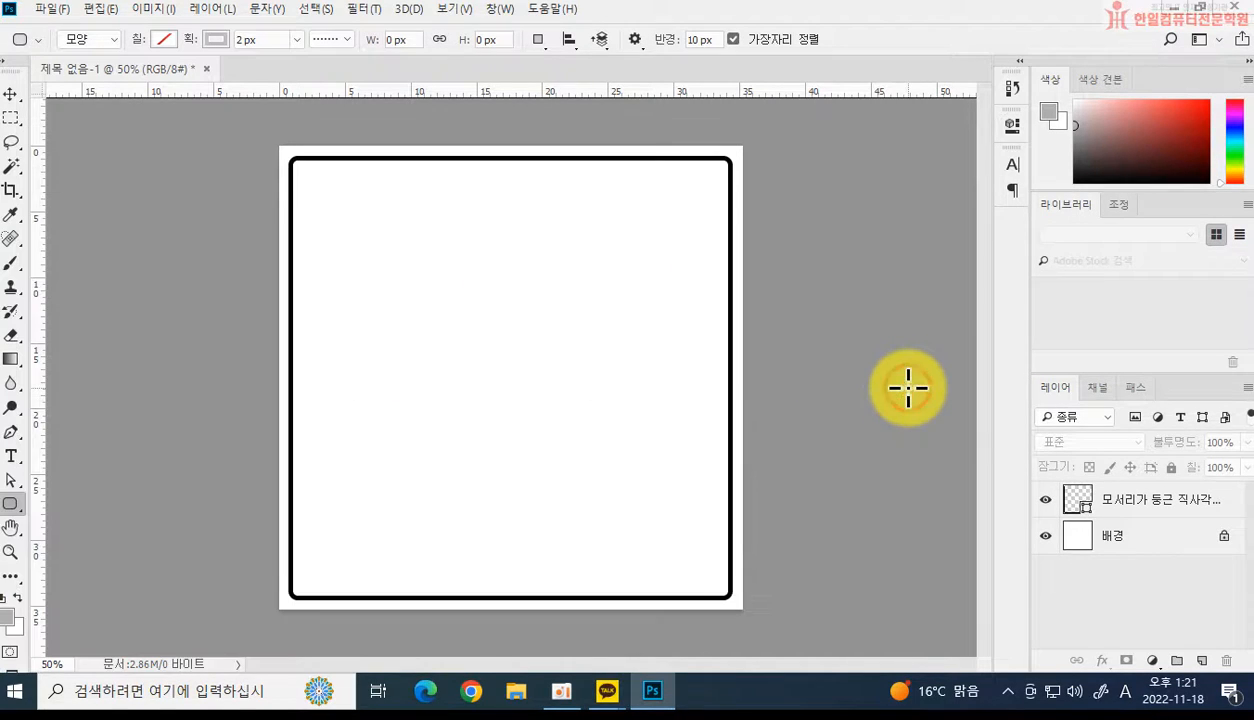
Switch to Flaticon in Chrome, dismiss the Google sign-in prompt, and search the icons for 헤드셋.
{"action": "left_click", "coordinate": [484, 690]}
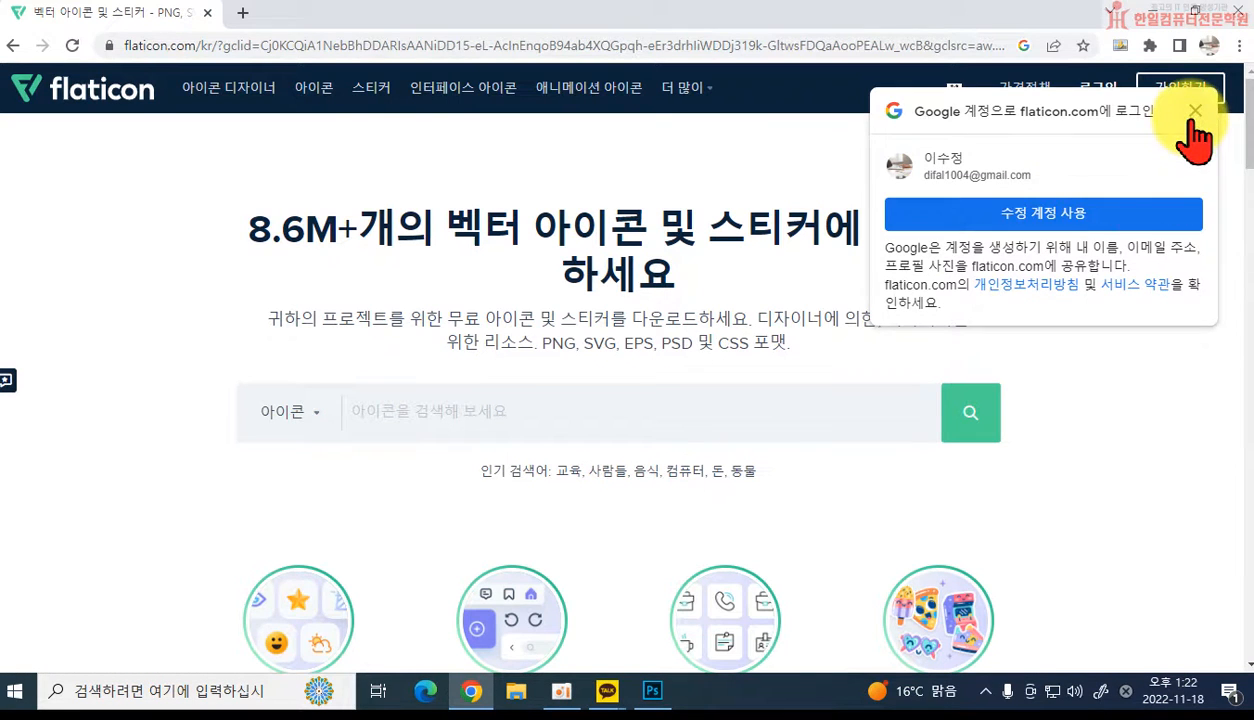
{"action": "left_click", "coordinate": [1189, 120]}
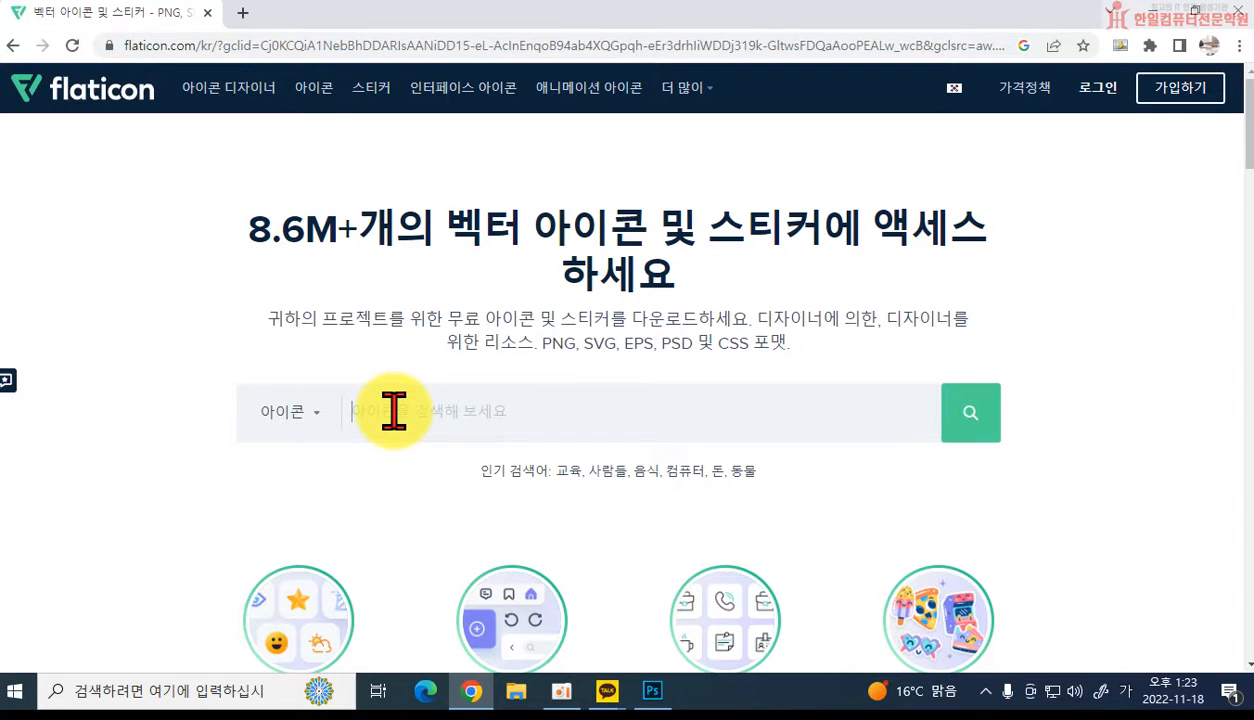
{"action": "type", "text": "셋"}
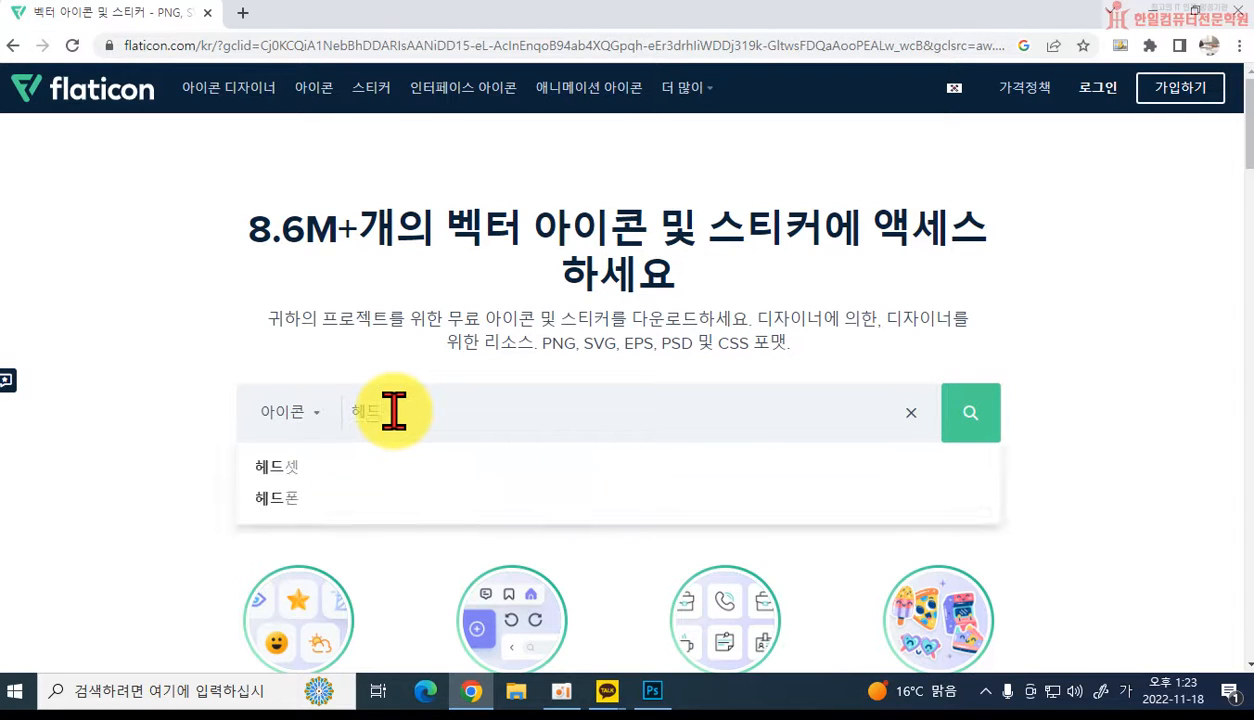
{"action": "key", "text": "Return"}
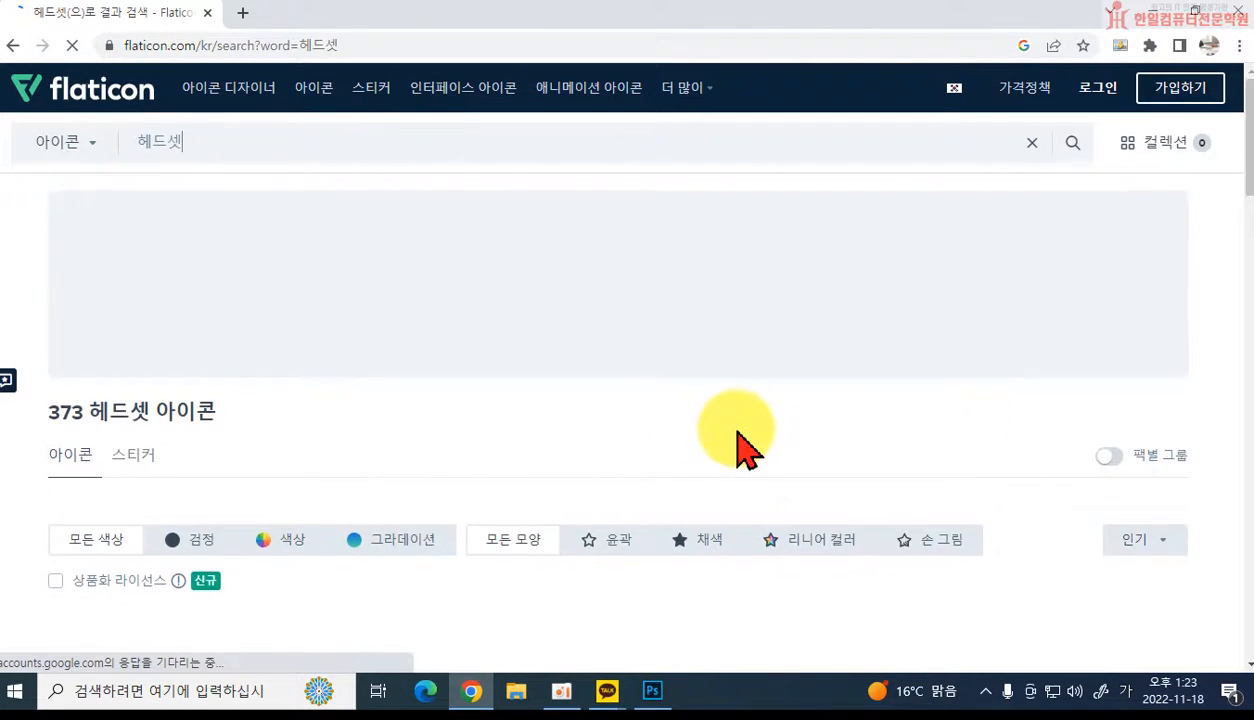
Look through the 헤드셋 icon results and open the bookmark prompt for the results page.
{"action": "scroll", "coordinate": [742, 445], "scroll_direction": "down", "scroll_amount": 3}
{"action": "scroll", "coordinate": [1184, 512], "scroll_direction": "down", "scroll_amount": 1}
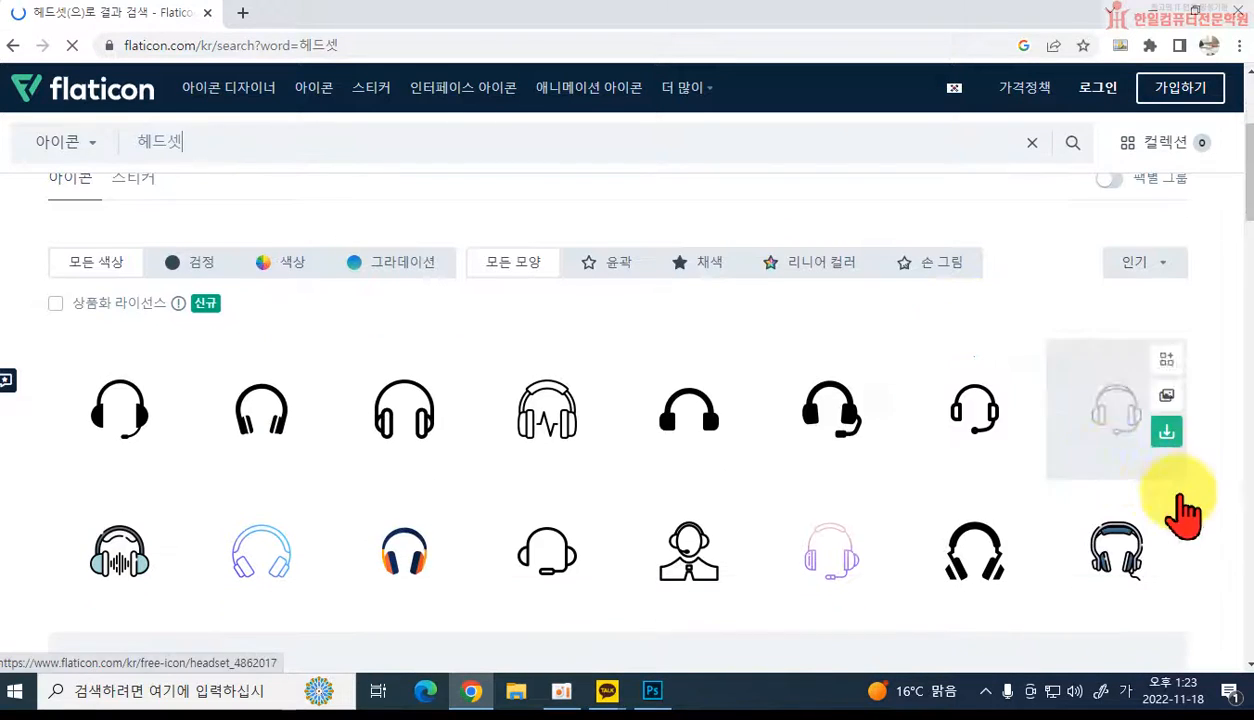
{"action": "scroll", "coordinate": [1195, 532], "scroll_direction": "down", "scroll_amount": 2}
{"action": "scroll", "coordinate": [1188, 530], "scroll_direction": "down", "scroll_amount": 5}
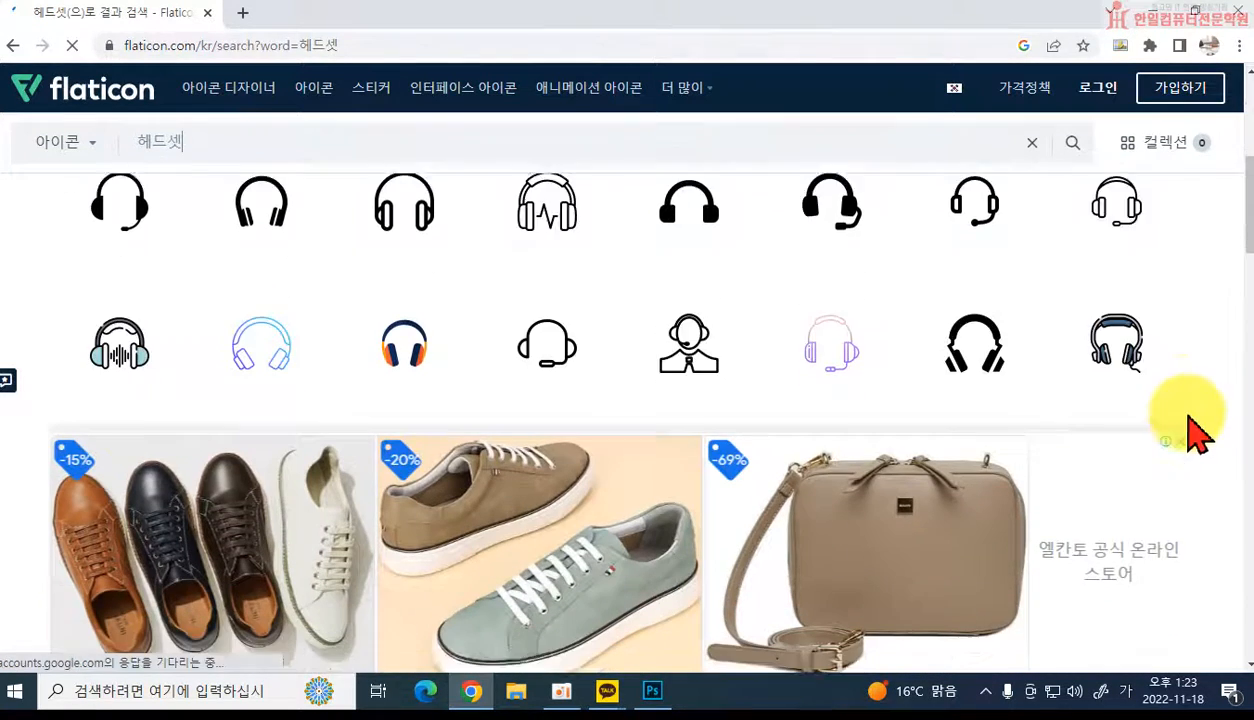
{"action": "scroll", "coordinate": [820, 550], "scroll_direction": "down", "scroll_amount": 1}
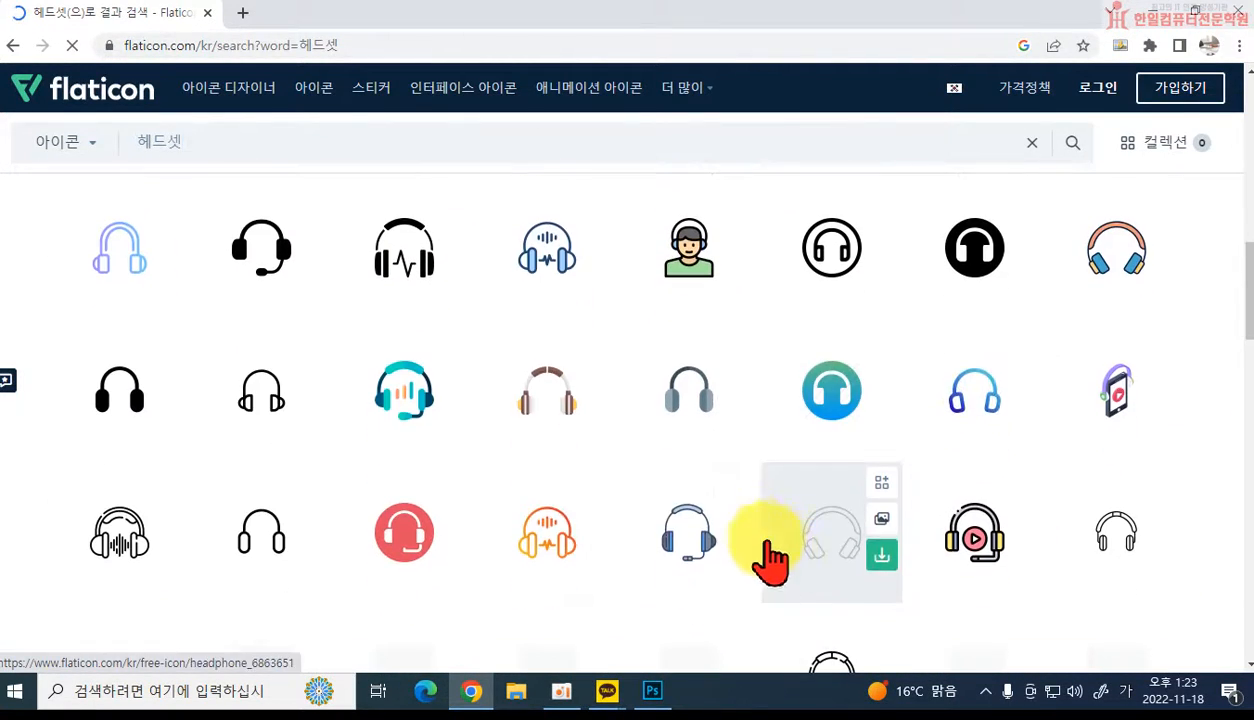
{"action": "scroll", "coordinate": [945, 490], "scroll_direction": "down", "scroll_amount": 1}
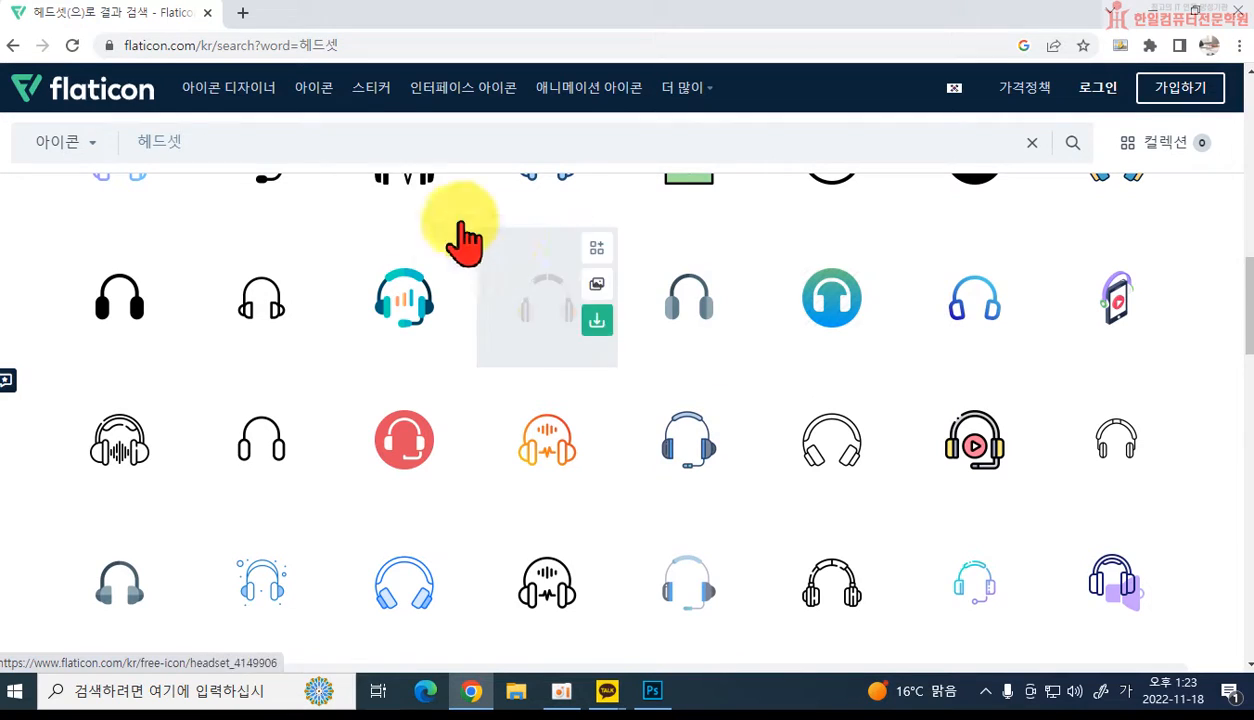
{"action": "left_click", "coordinate": [1084, 44]}
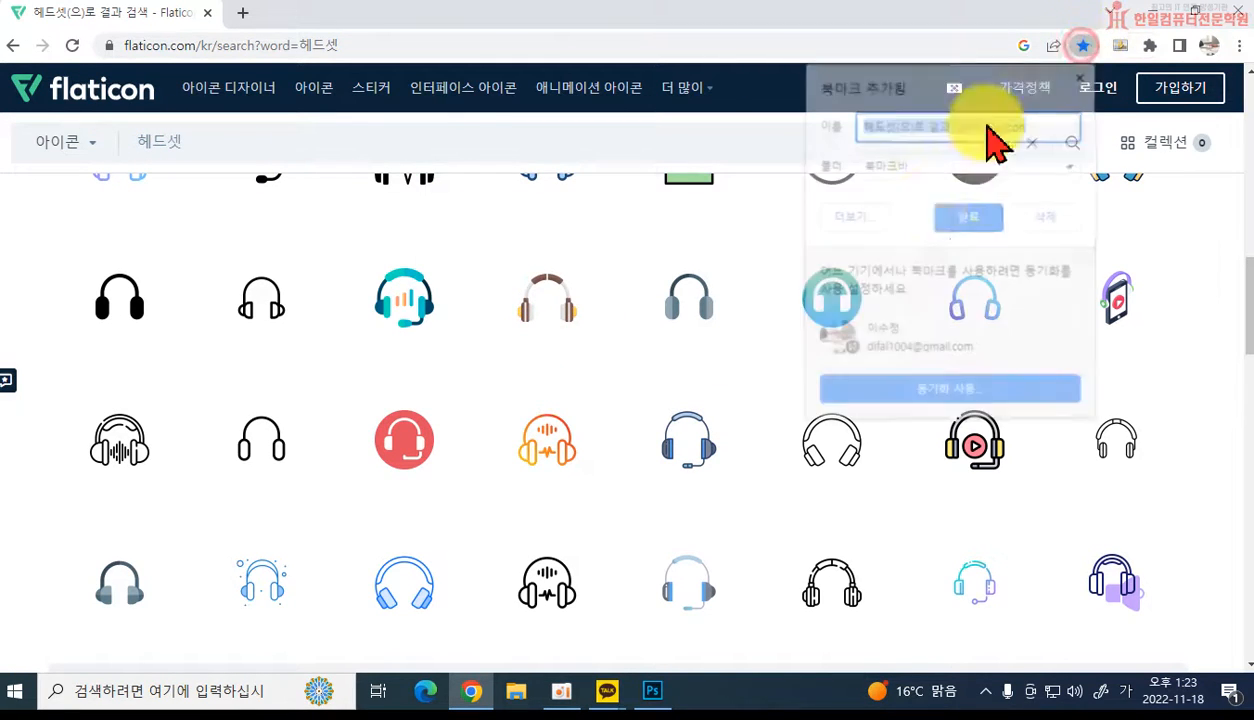
Search the icons for 옷 and look through the clothing icon results.
{"action": "left_click", "coordinate": [128, 120]}
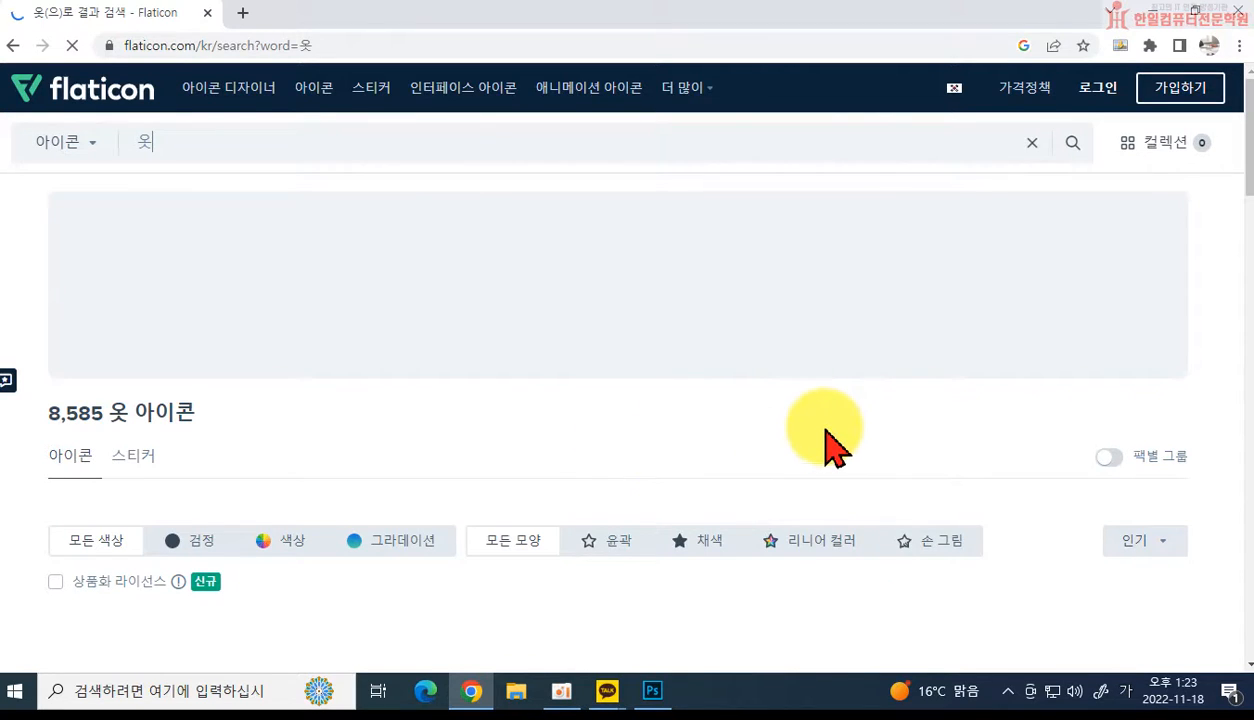
{"action": "scroll", "coordinate": [825, 430], "scroll_direction": "down", "scroll_amount": 1}
{"action": "scroll", "coordinate": [1134, 518], "scroll_direction": "down", "scroll_amount": 2}
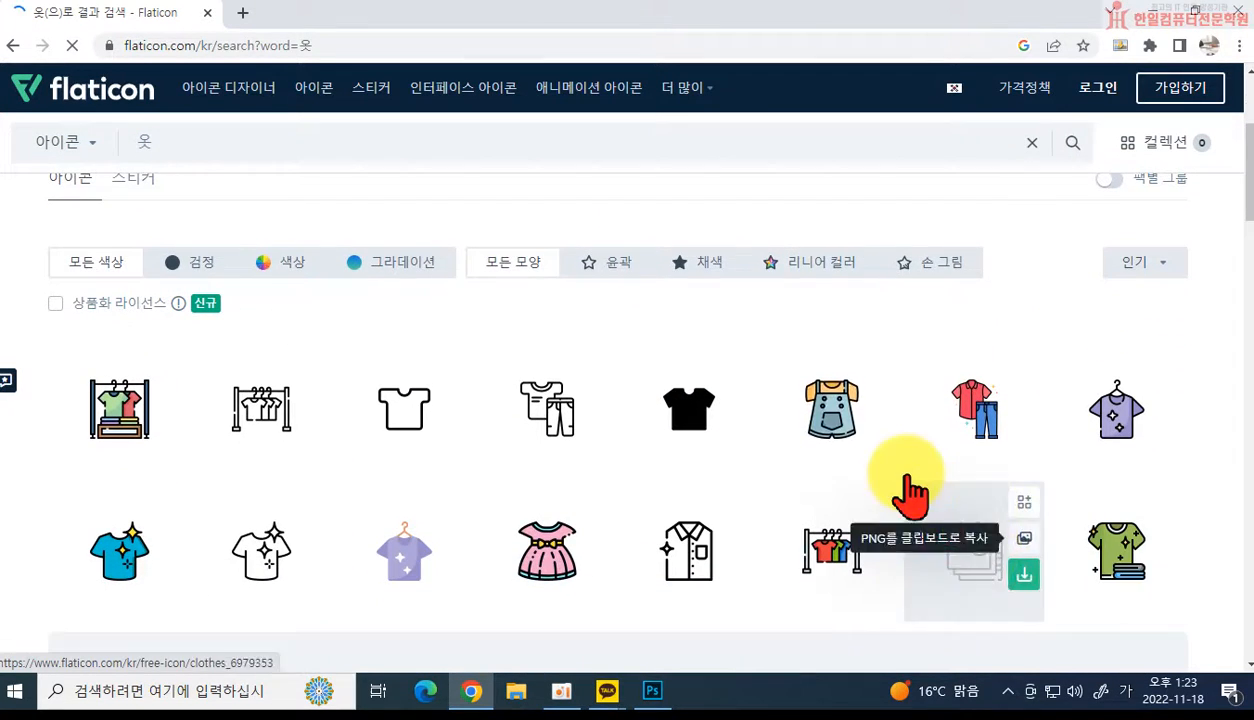
{"action": "scroll", "coordinate": [600, 500], "scroll_direction": "down", "scroll_amount": 3}
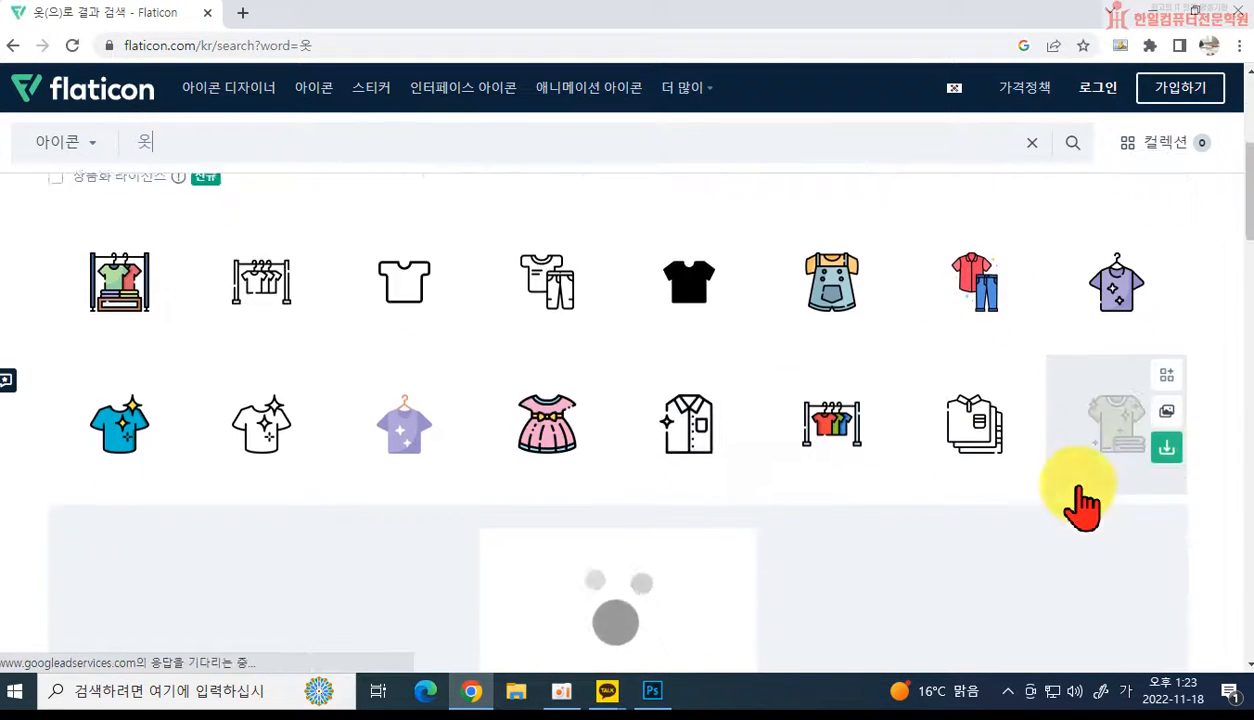
{"action": "scroll", "coordinate": [525, 315], "scroll_direction": "down", "scroll_amount": 6}
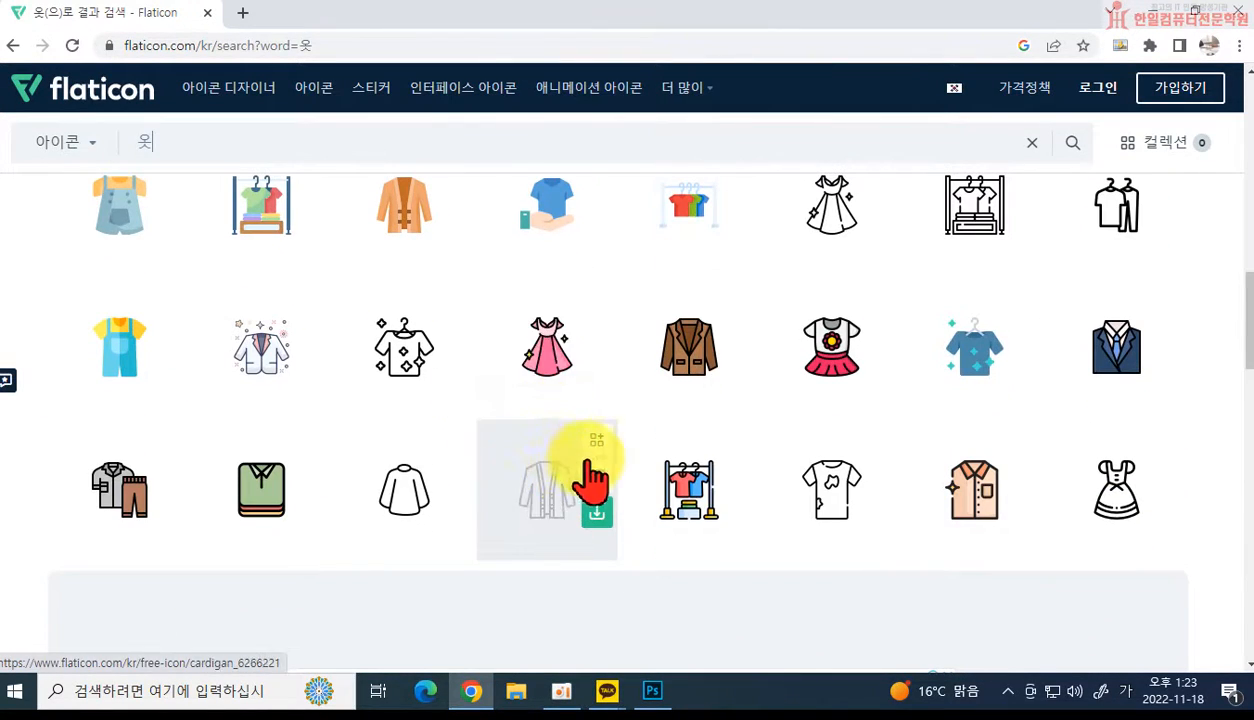
{"action": "scroll", "coordinate": [478, 330], "scroll_direction": "down", "scroll_amount": 4}
{"action": "scroll", "coordinate": [478, 330], "scroll_direction": "up", "scroll_amount": 3}
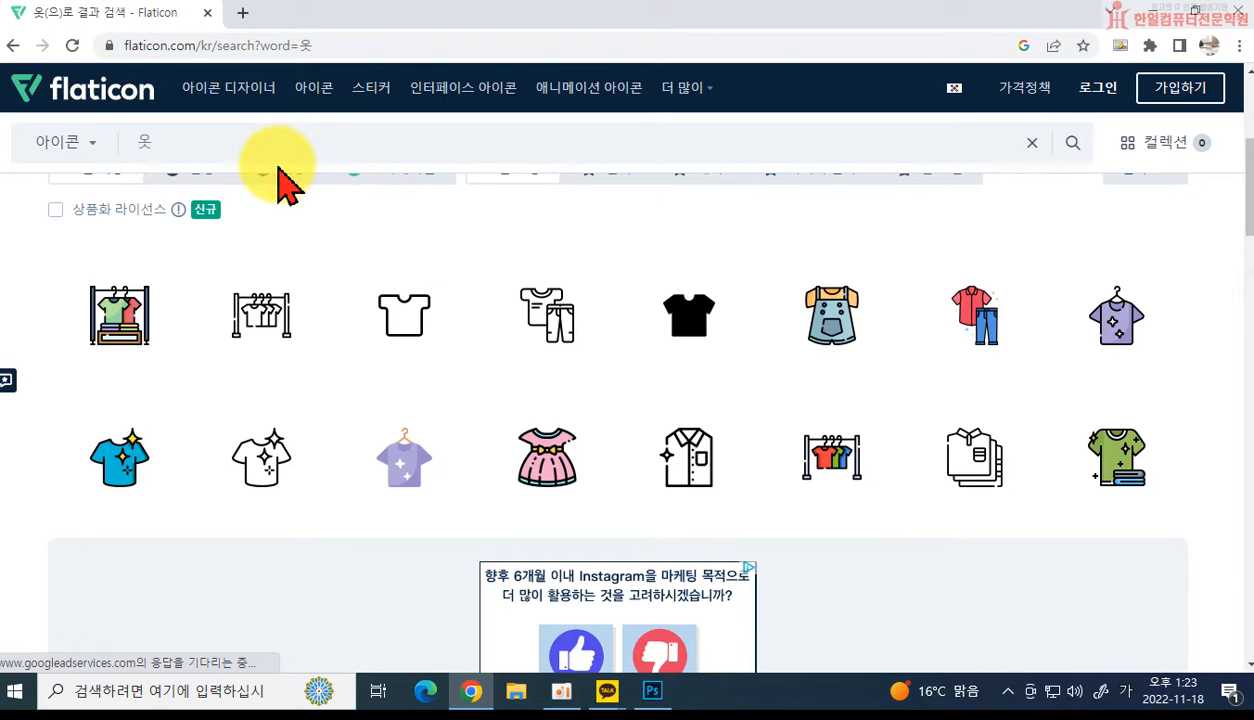
Search the icons for 한복 and look through the hanbok icon results.
{"action": "type", "text": "복"}
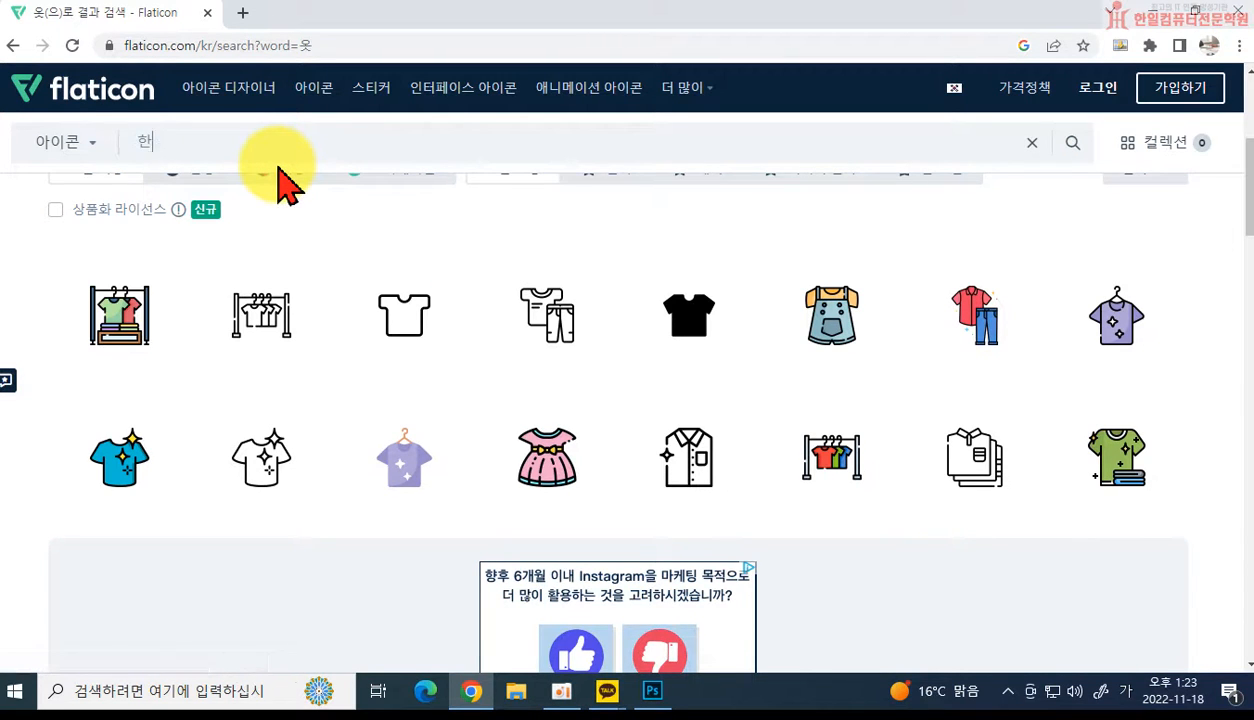
{"action": "key", "text": "Return"}
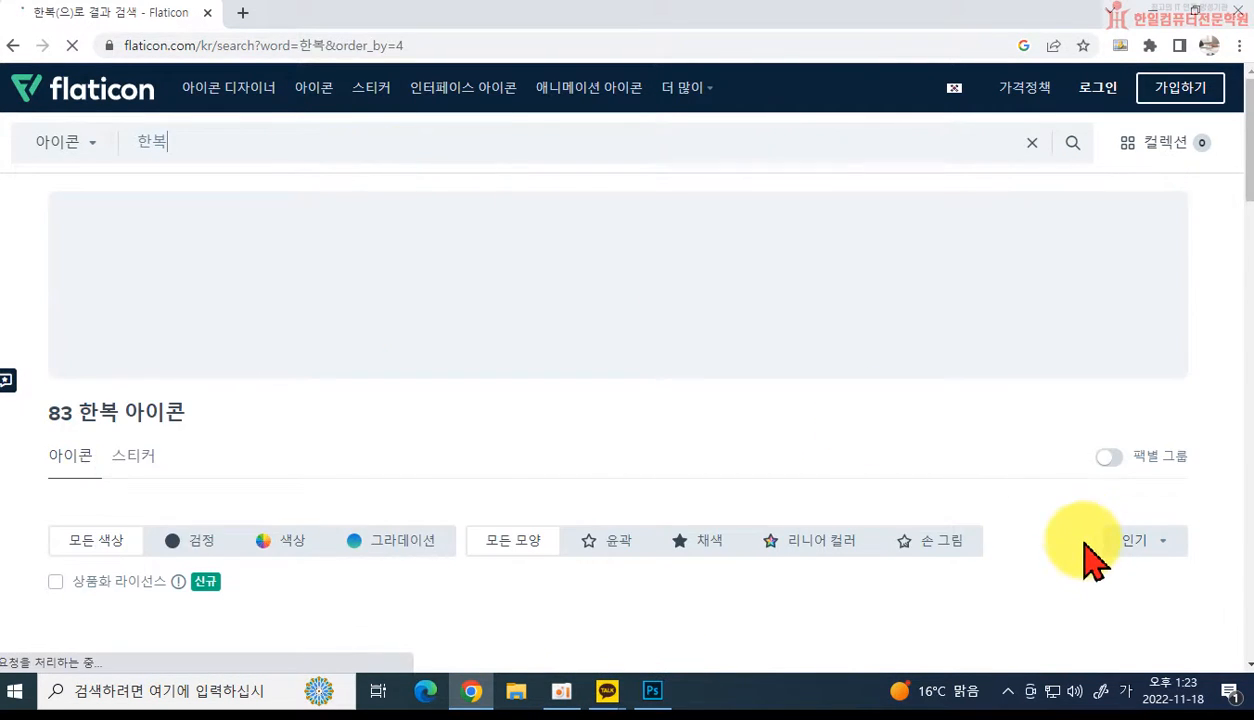
{"action": "scroll", "coordinate": [1050, 504], "scroll_direction": "down", "scroll_amount": 1}
{"action": "scroll", "coordinate": [800, 552], "scroll_direction": "down", "scroll_amount": 1}
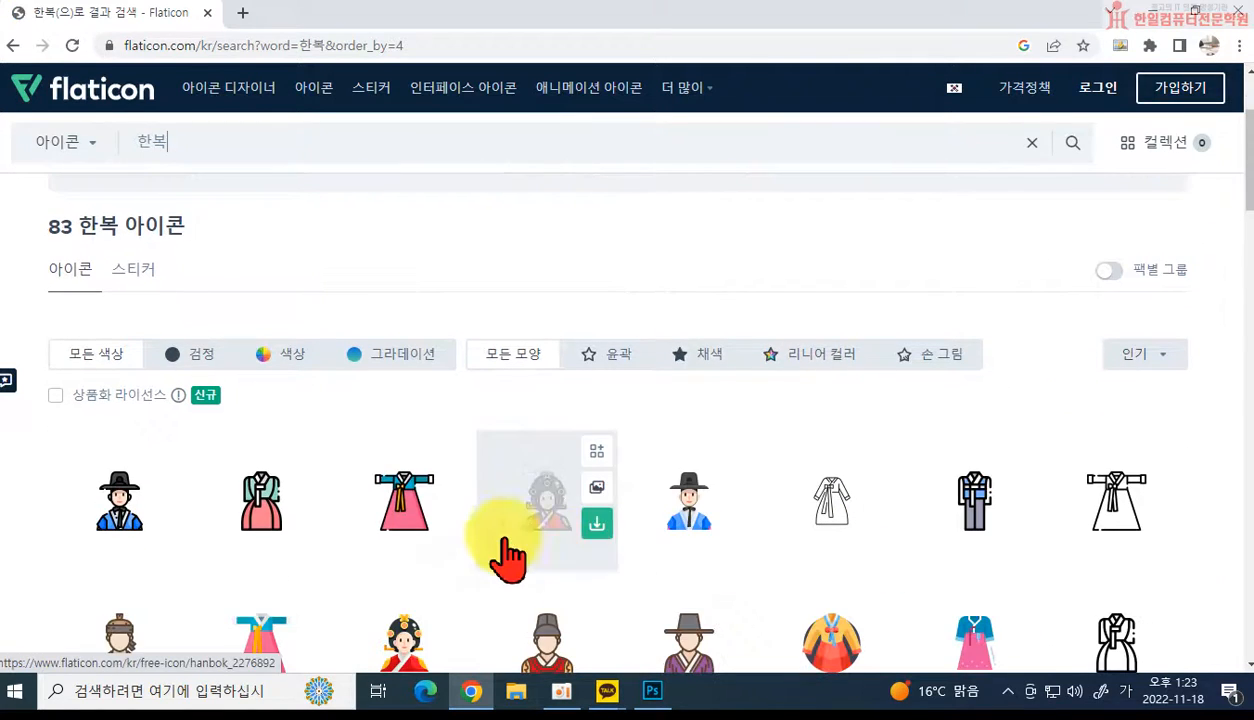
{"action": "scroll", "coordinate": [760, 546], "scroll_direction": "down", "scroll_amount": 2}
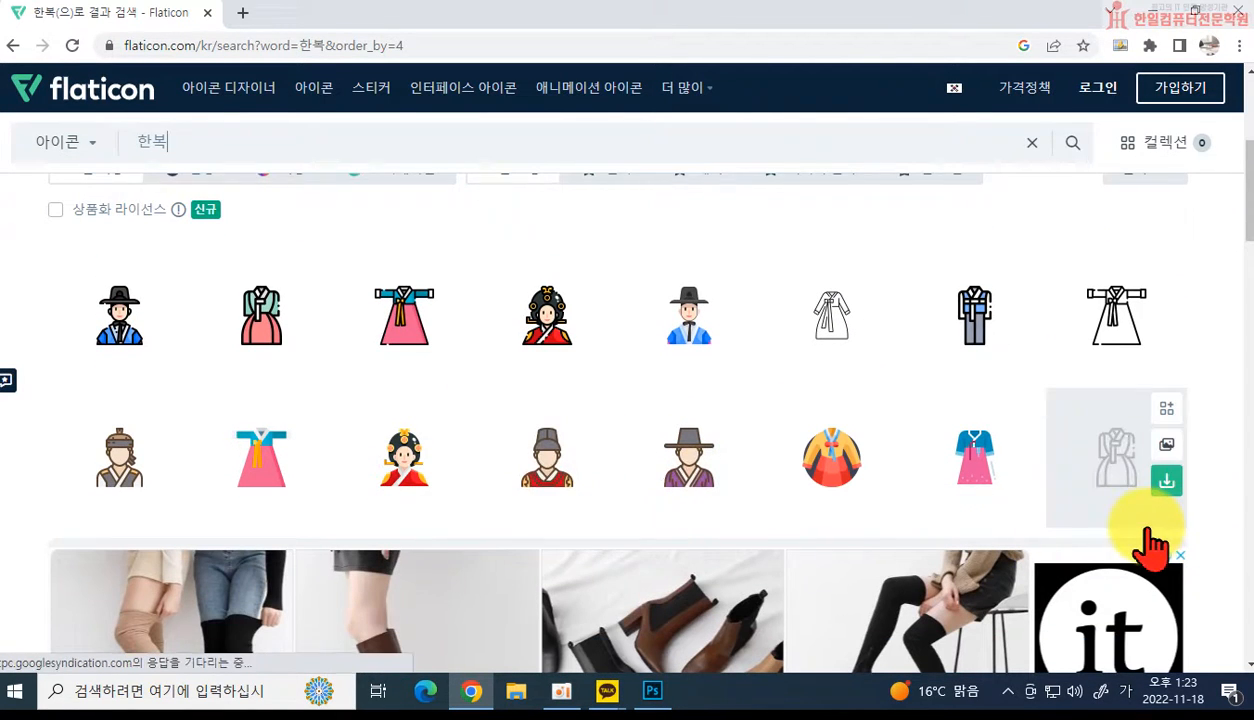
{"action": "scroll", "coordinate": [1130, 532], "scroll_direction": "down", "scroll_amount": 1}
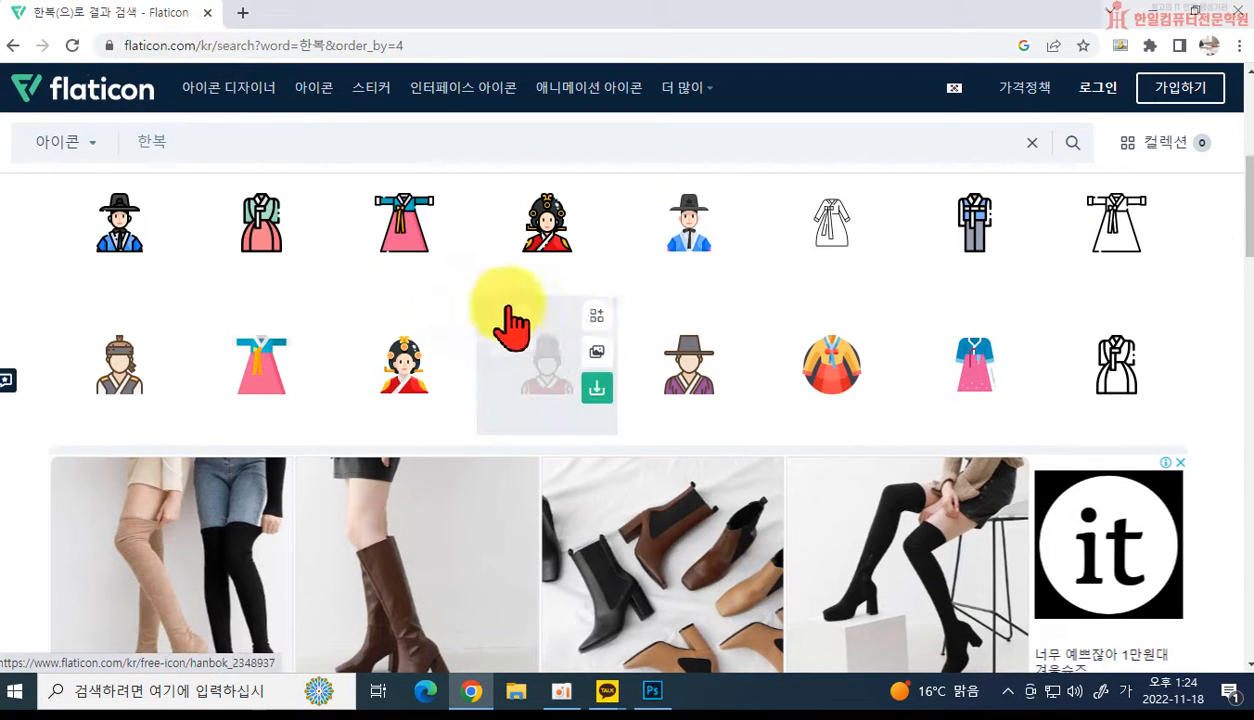
{"action": "scroll", "coordinate": [820, 370], "scroll_direction": "down", "scroll_amount": 3}
{"action": "scroll", "coordinate": [780, 420], "scroll_direction": "down", "scroll_amount": 3}
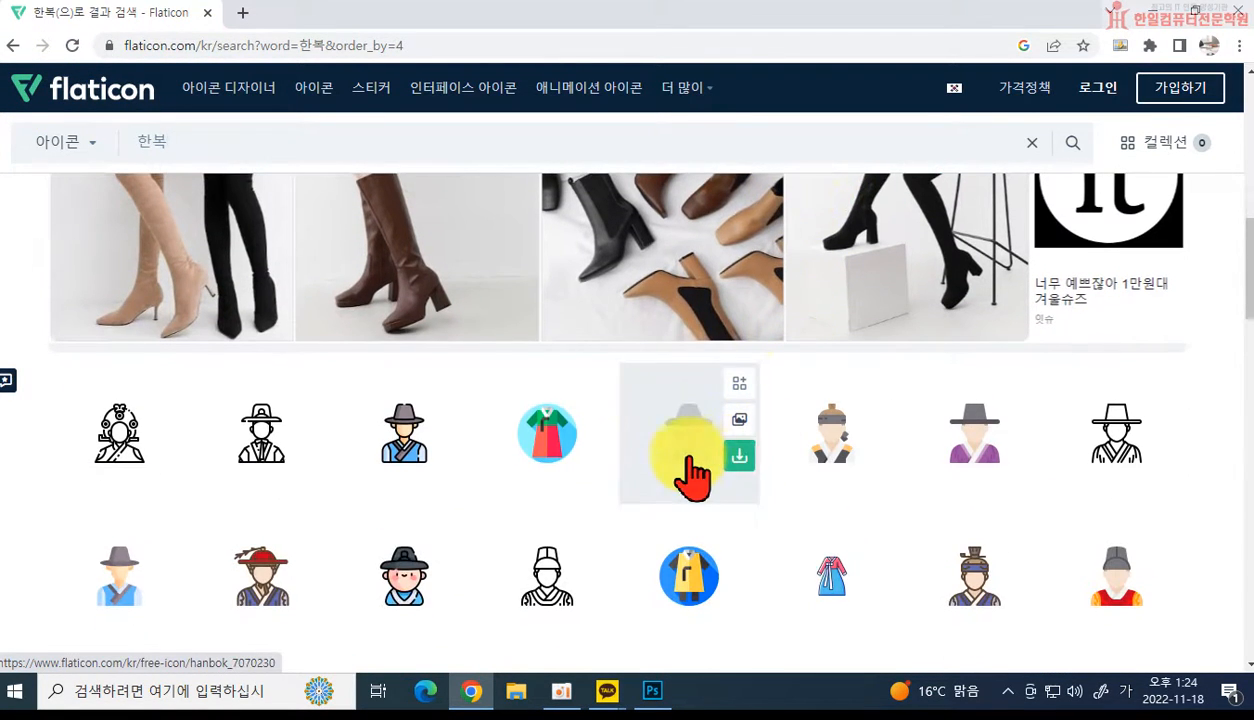
{"action": "scroll", "coordinate": [470, 420], "scroll_direction": "down", "scroll_amount": 3}
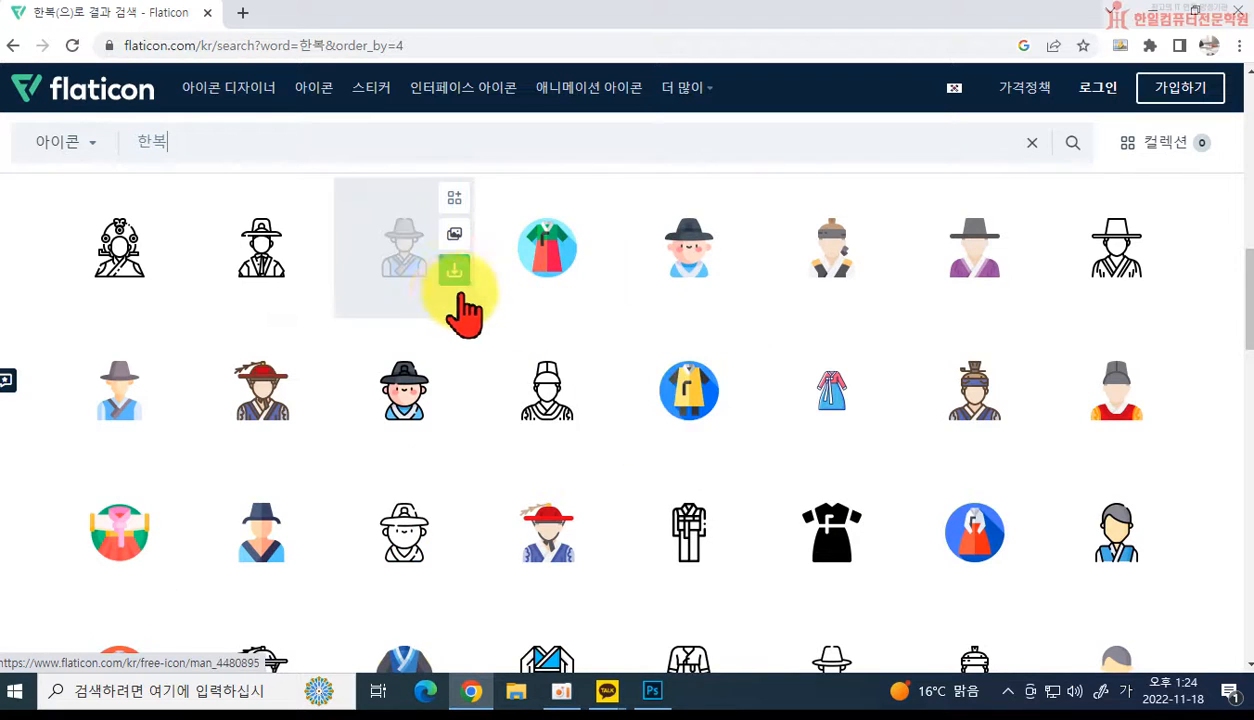
Choose the free PNG download for the colour hanbok queen icon by justicon in the second row of results.
{"action": "scroll", "coordinate": [710, 380], "scroll_direction": "up", "scroll_amount": 3}
{"action": "scroll", "coordinate": [670, 400], "scroll_direction": "up", "scroll_amount": 8}
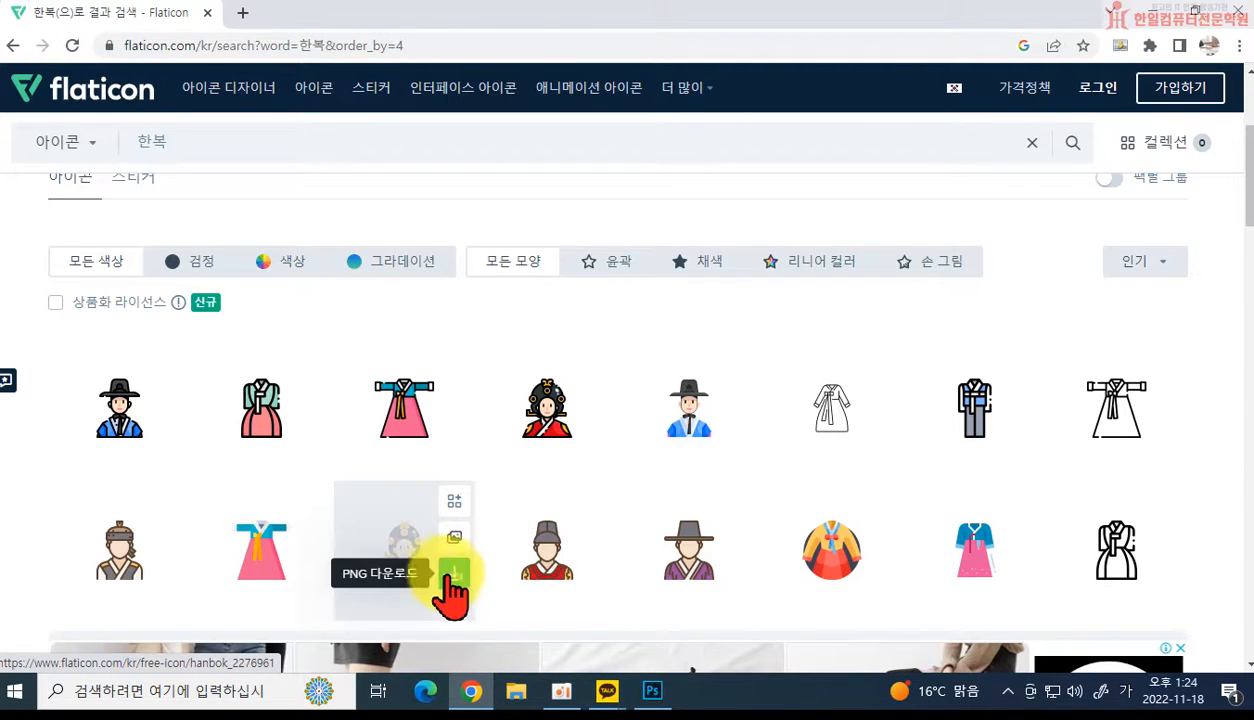
{"action": "left_click", "coordinate": [455, 575]}
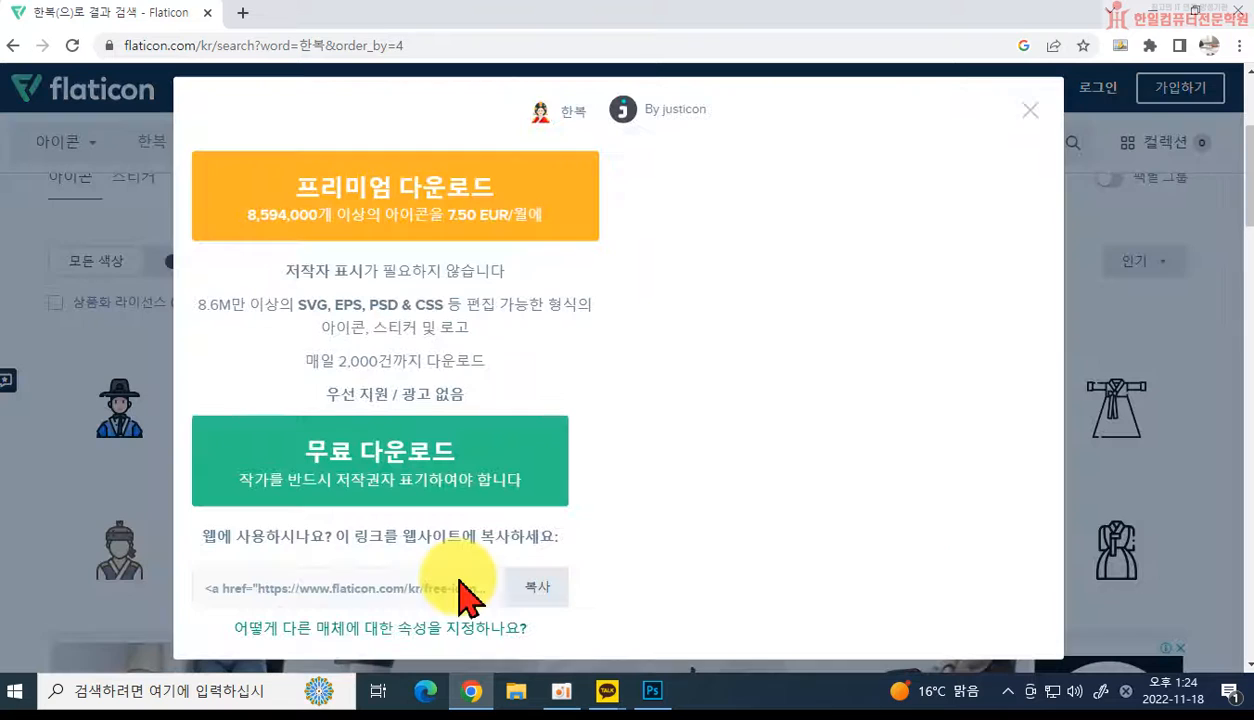
{"action": "left_click", "coordinate": [408, 461]}
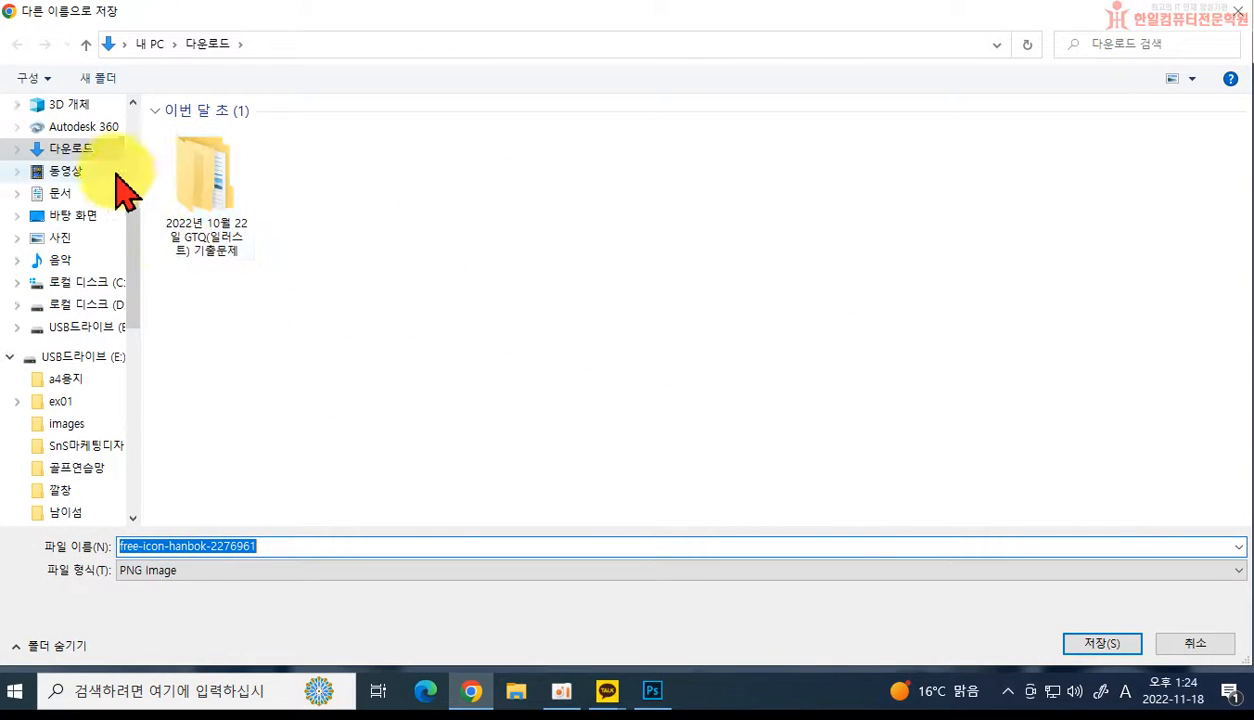
Save the icon as free-icon-hanbok-2276961 in the 카드뉴스 folder on the desktop.
{"action": "scroll", "coordinate": [125, 183], "scroll_direction": "up", "scroll_amount": 4}
{"action": "scroll", "coordinate": [100, 195], "scroll_direction": "up", "scroll_amount": 2}
{"action": "left_click", "coordinate": [72, 142]}
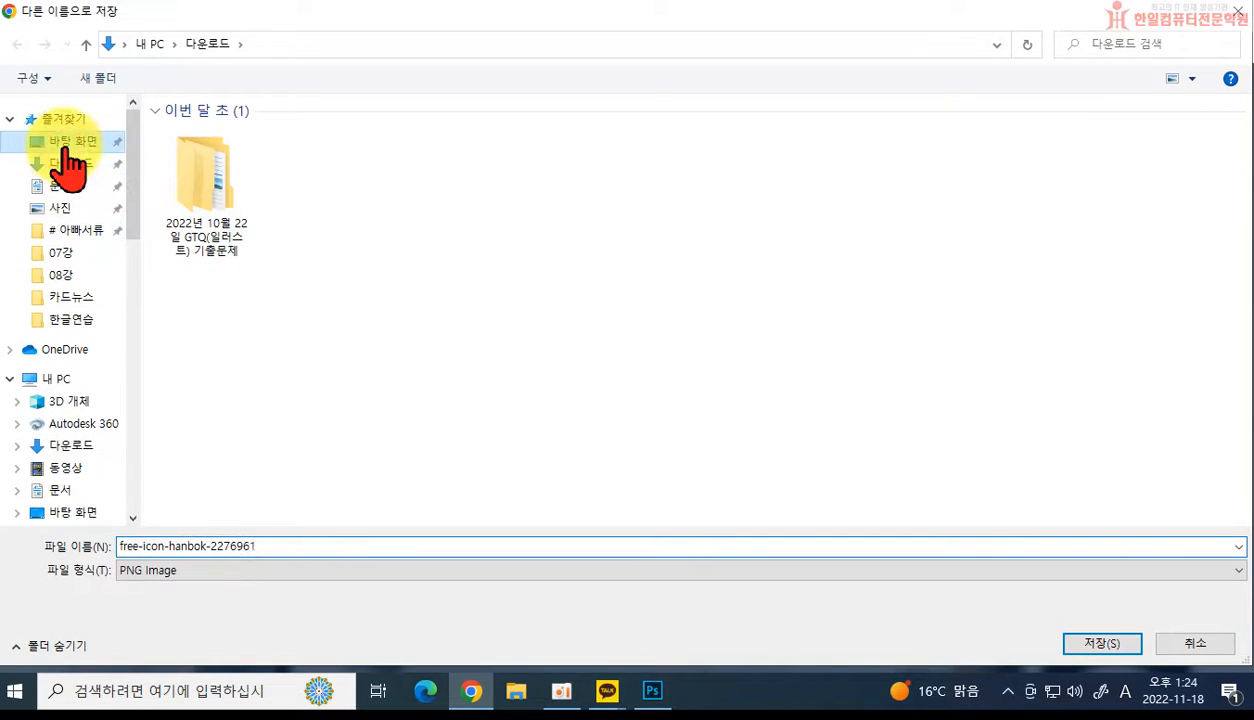
{"action": "scroll", "coordinate": [663, 340], "scroll_direction": "down", "scroll_amount": 1}
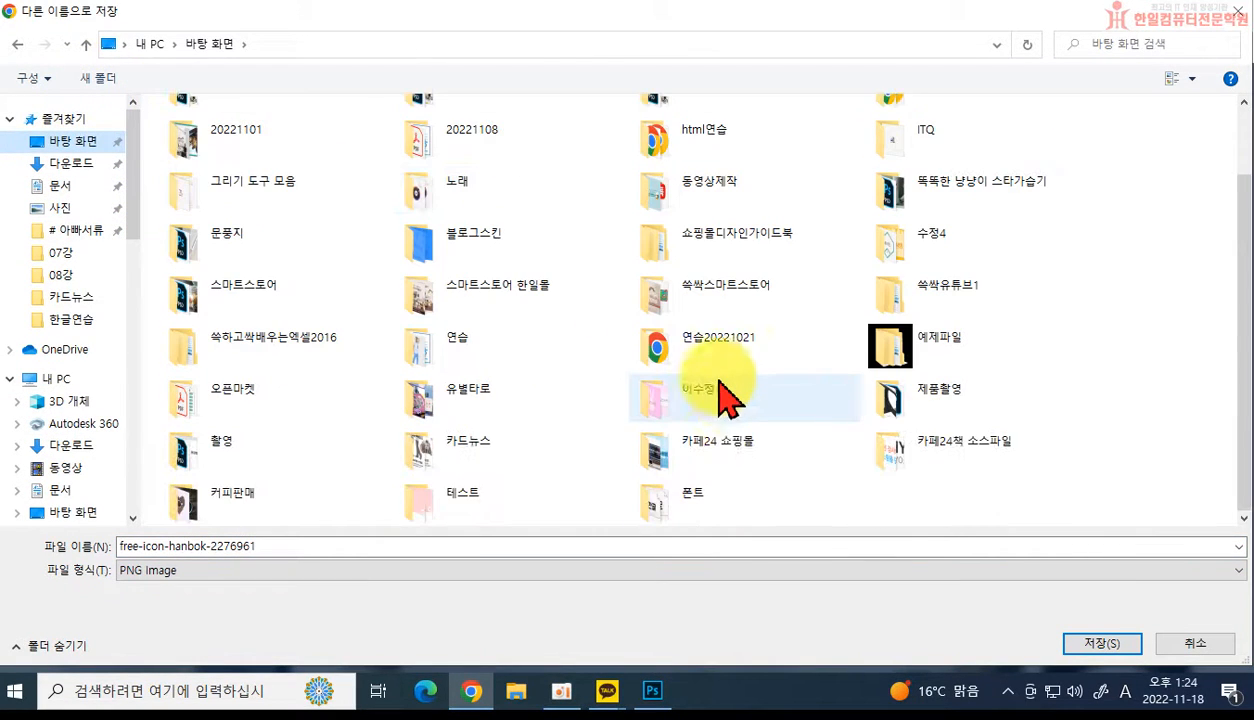
{"action": "left_click", "coordinate": [428, 462]}
{"action": "double_click", "coordinate": [428, 462]}
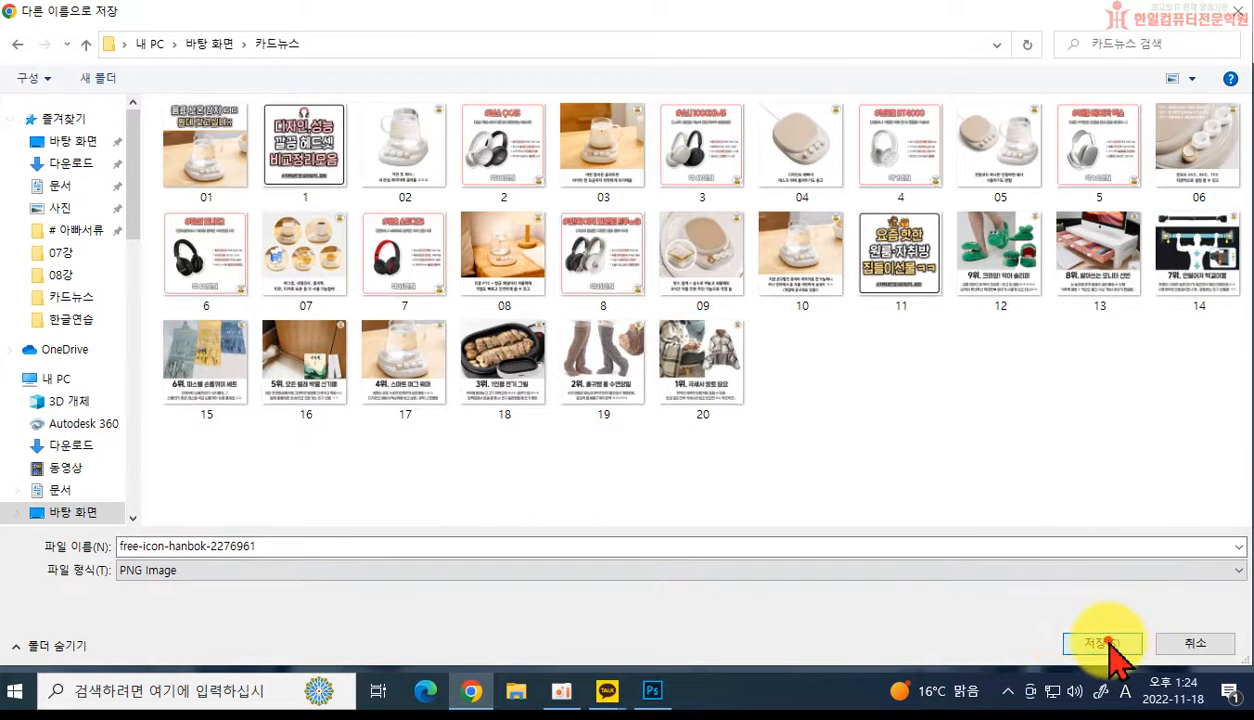
{"action": "left_click", "coordinate": [1108, 645]}
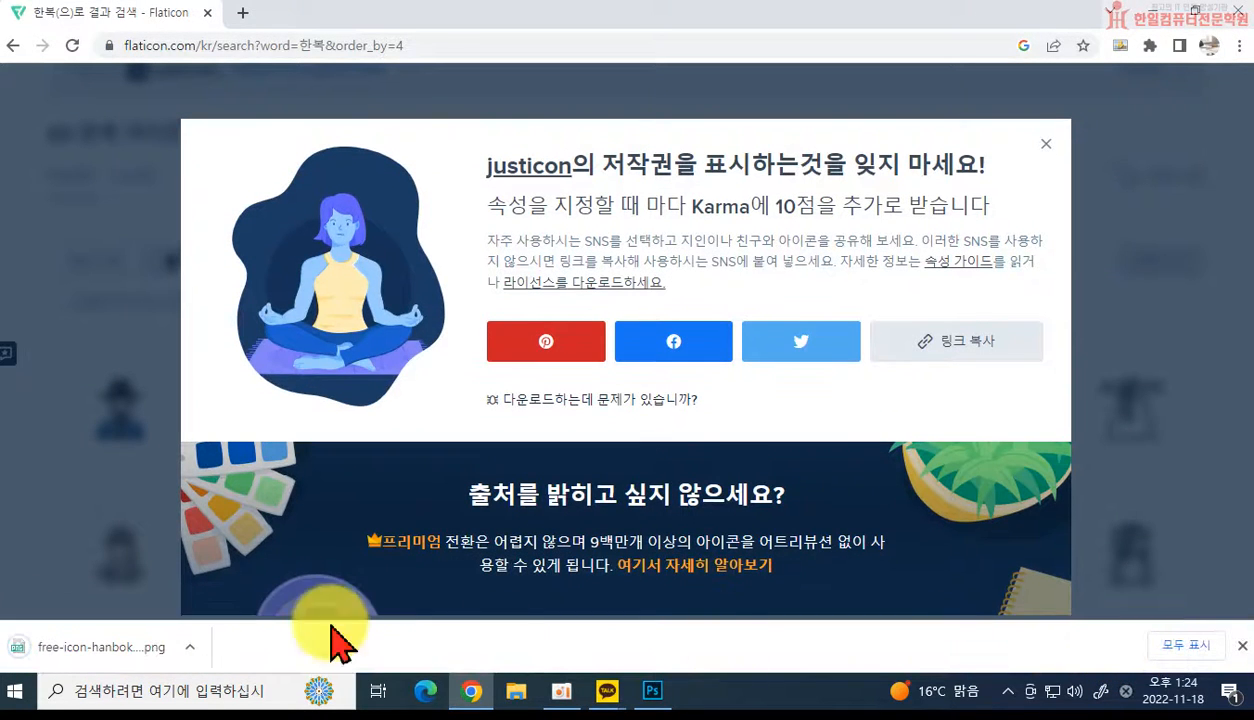
Switch back to Photoshop and place free-icon-hanbok-2276961 from the 카드뉴스 folder as an embedded image on the card.
{"action": "left_click", "coordinate": [1163, 20]}
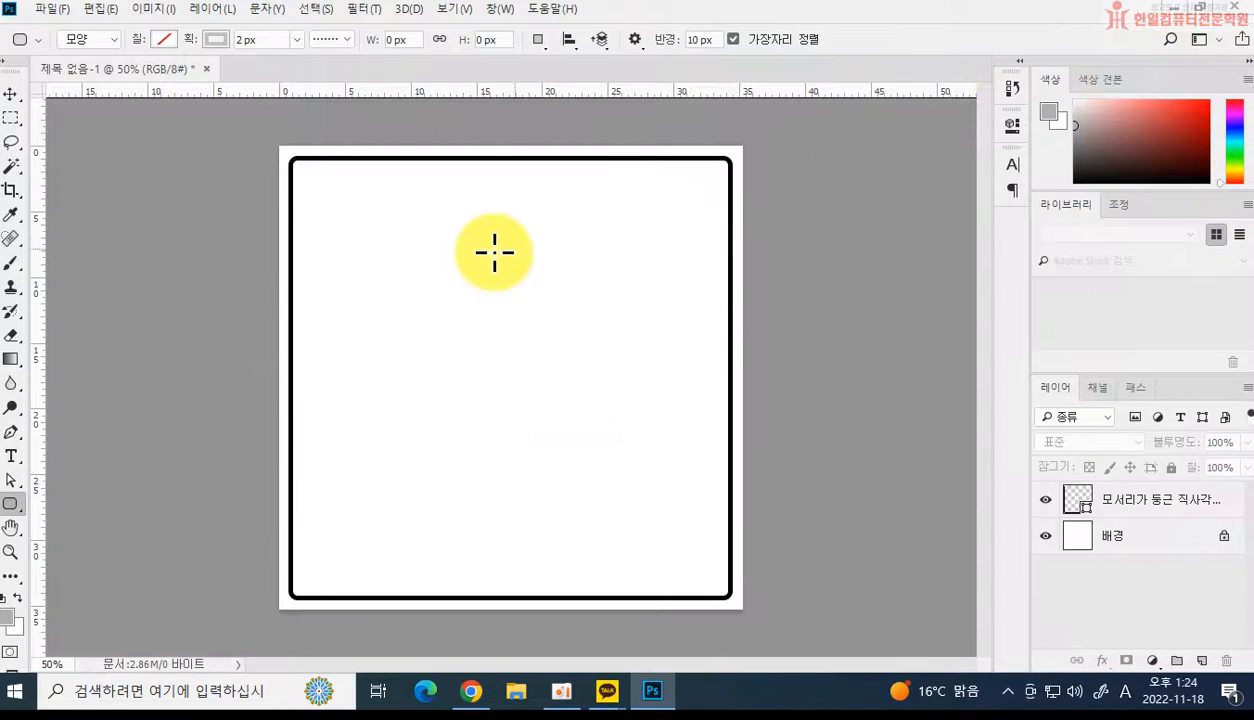
{"action": "left_click", "coordinate": [55, 10]}
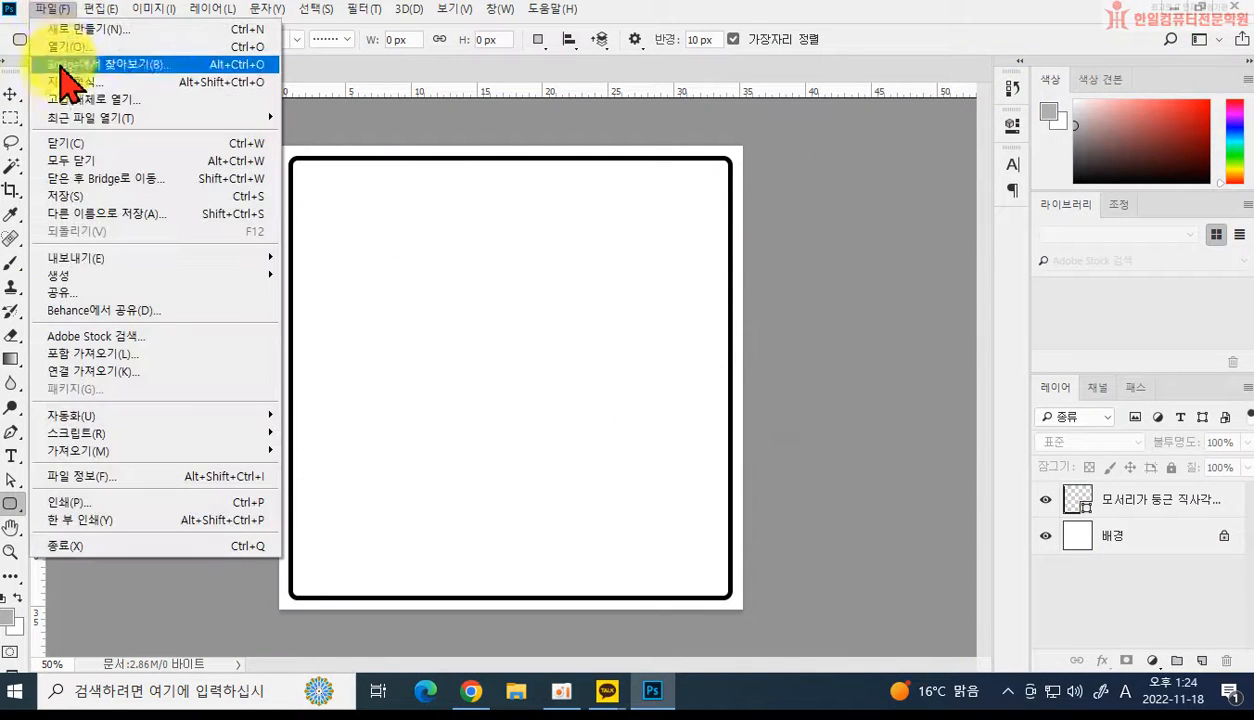
{"action": "left_click", "coordinate": [70, 354]}
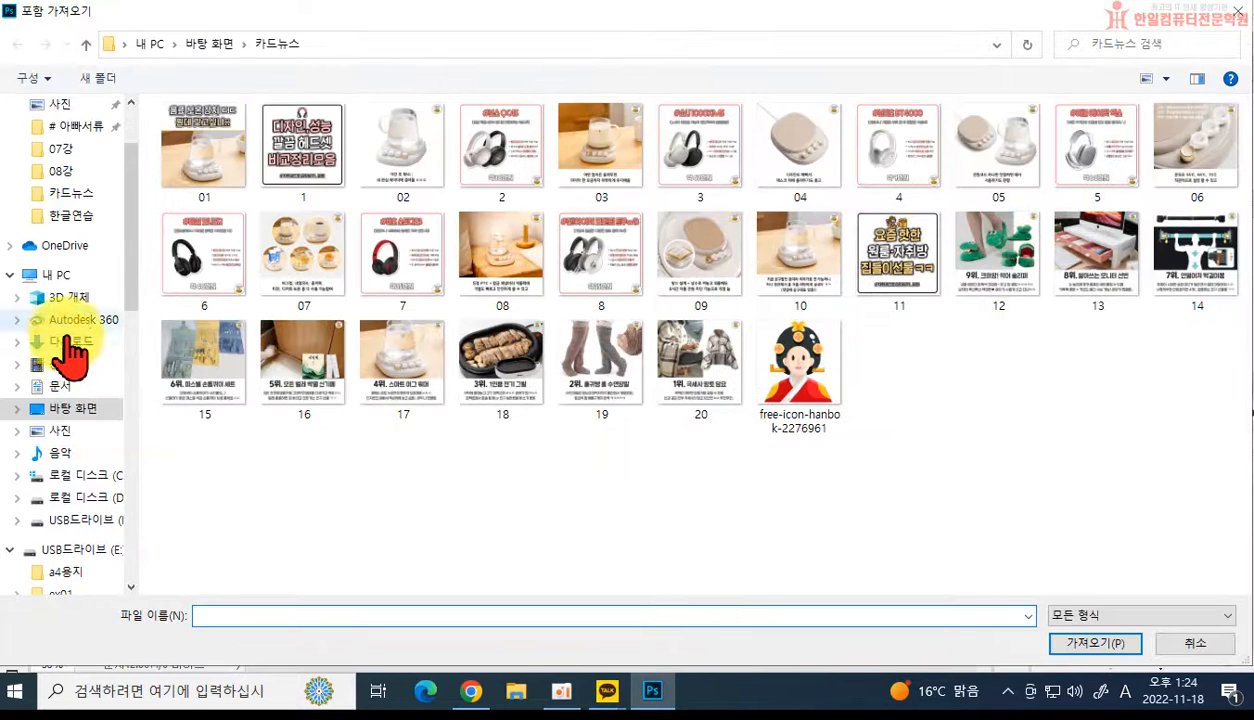
{"action": "double_click", "coordinate": [802, 422]}
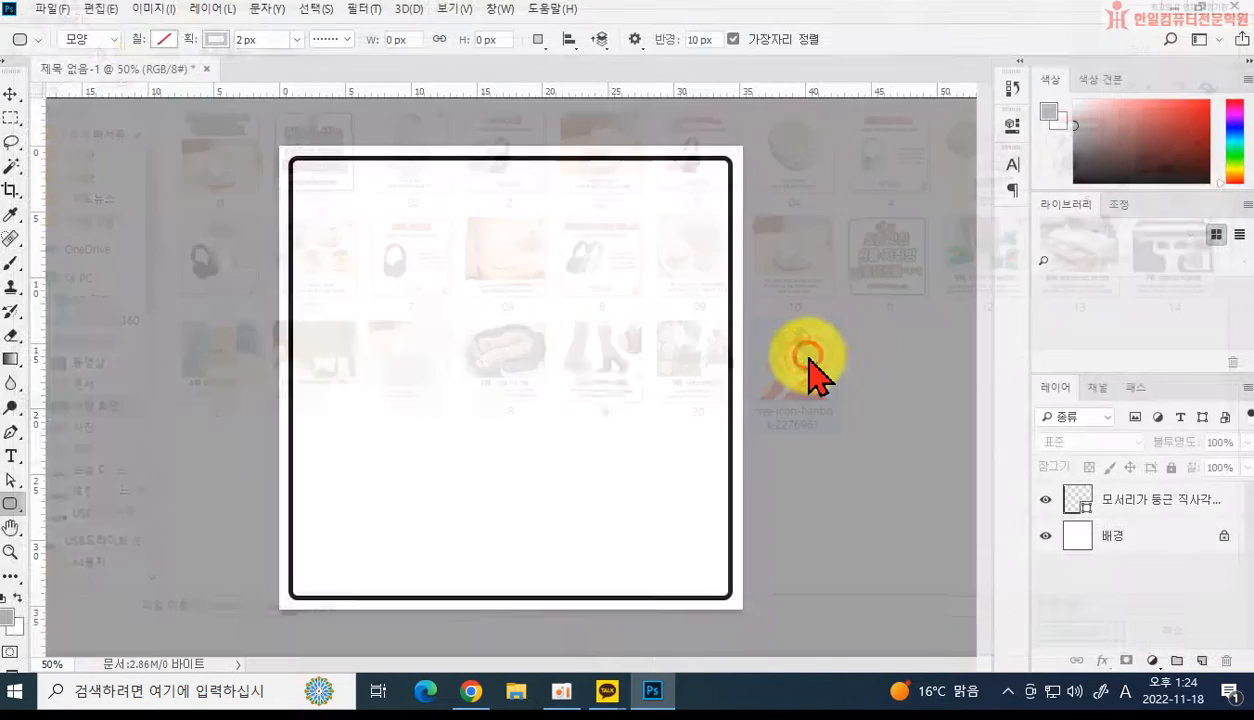
Move the placed hanbok icon up to about X 500, Y 252 px, scale it down proportionally and commit the placement.
{"action": "left_click_drag", "start_coordinate": [541, 390], "coordinate": [541, 274]}
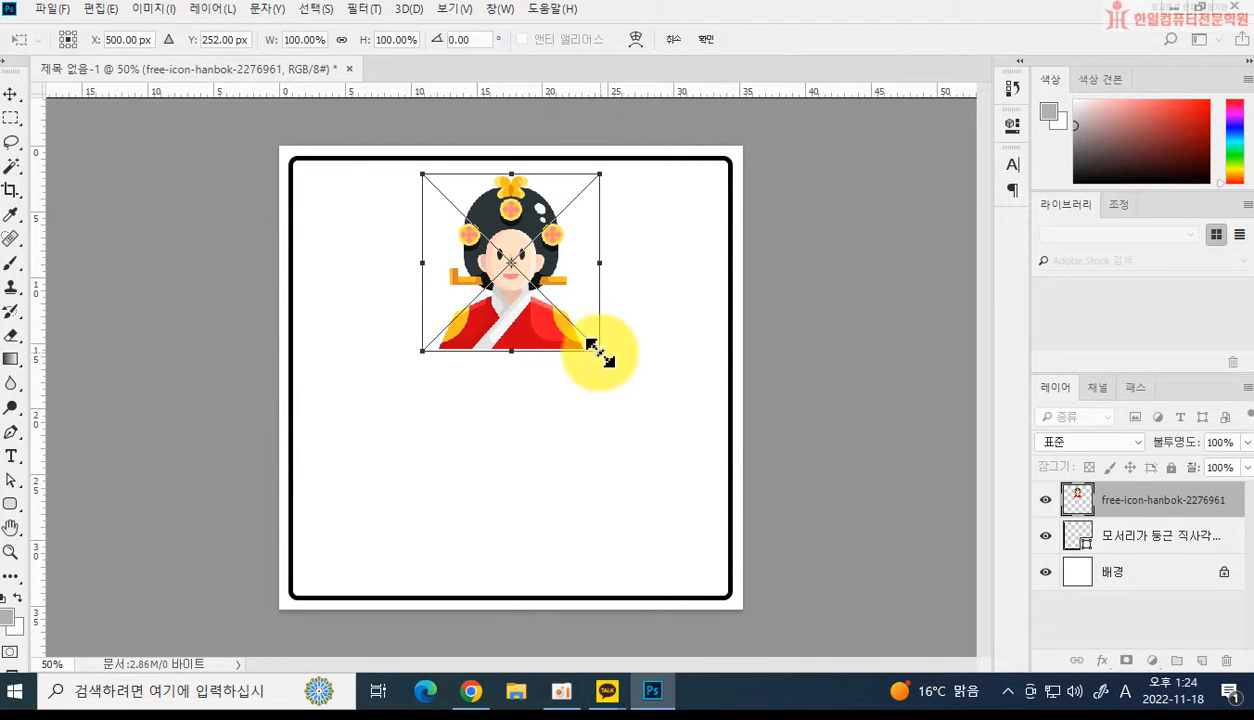
{"action": "left_click_drag", "start_coordinate": [596, 350], "coordinate": [520, 281]}
{"action": "key", "text": "Return"}
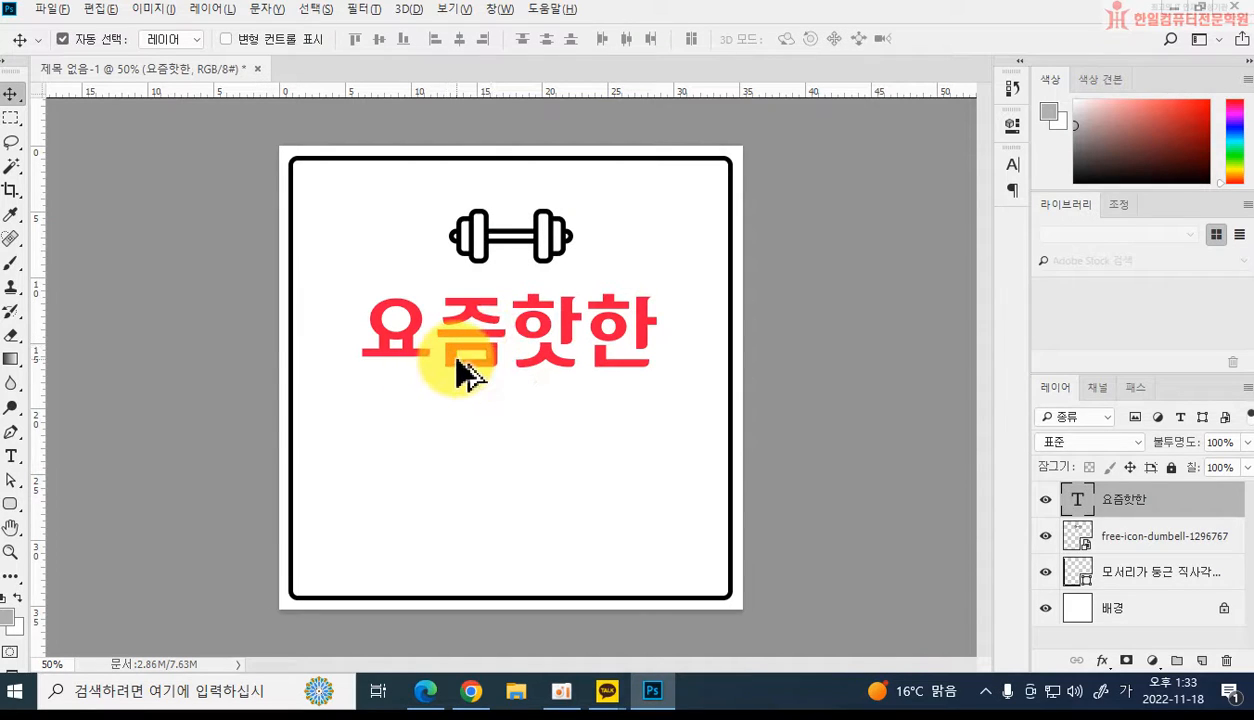
Try to duplicate the red 요즘핫한 text directly below the original line and undo the copy.
{"action": "left_click_drag", "start_coordinate": [457, 362], "coordinate": [462, 448]}
{"action": "key", "text": "ctrl+z"}
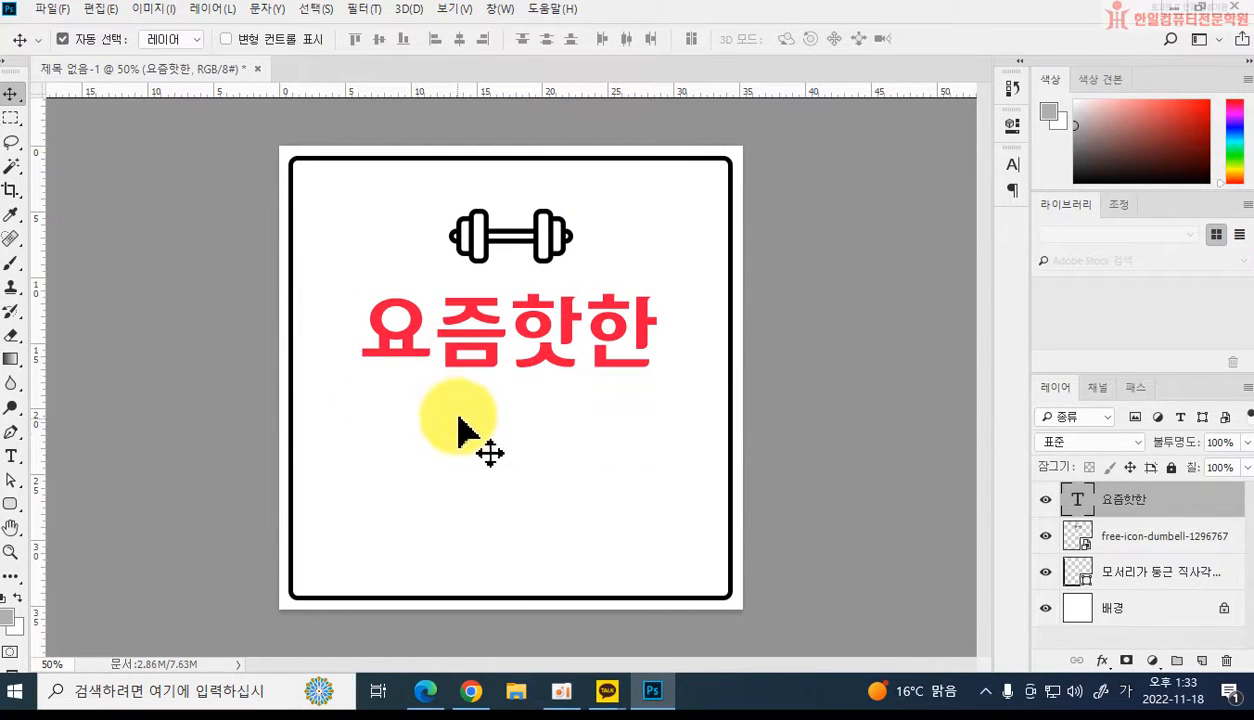
{"action": "left_click_drag", "start_coordinate": [465, 376], "coordinate": [466, 461]}
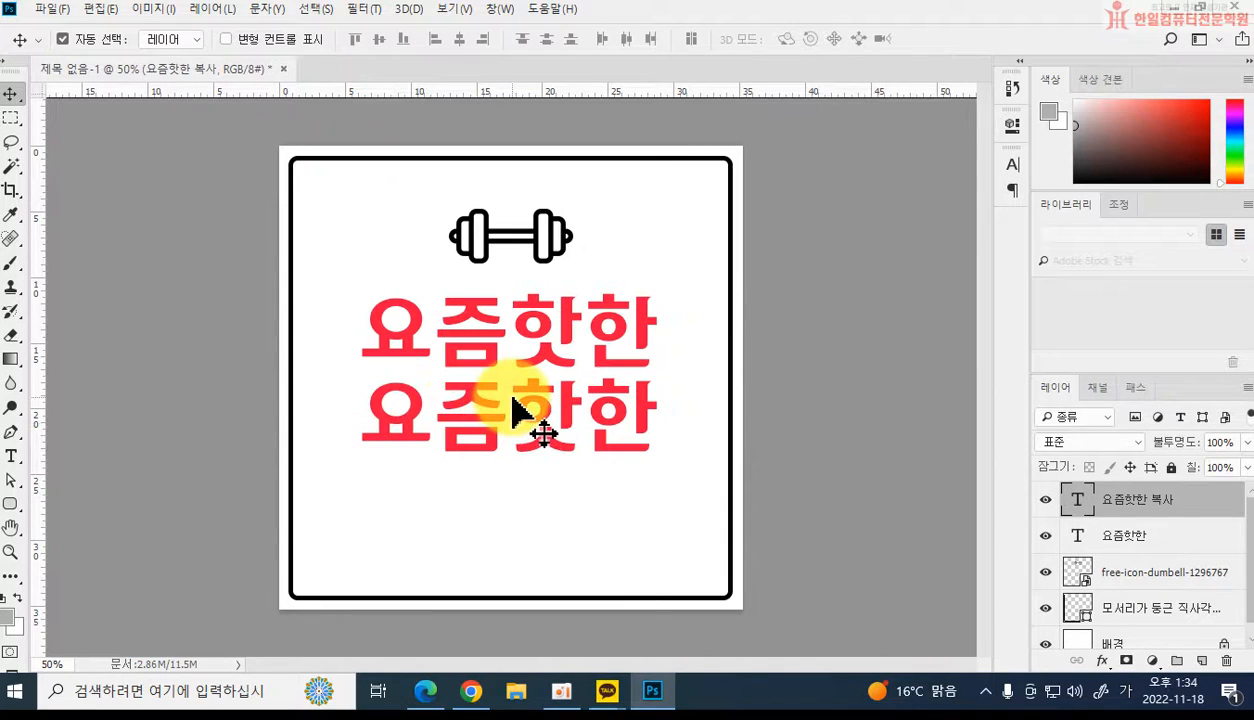
{"action": "key", "text": "ctrl+z"}
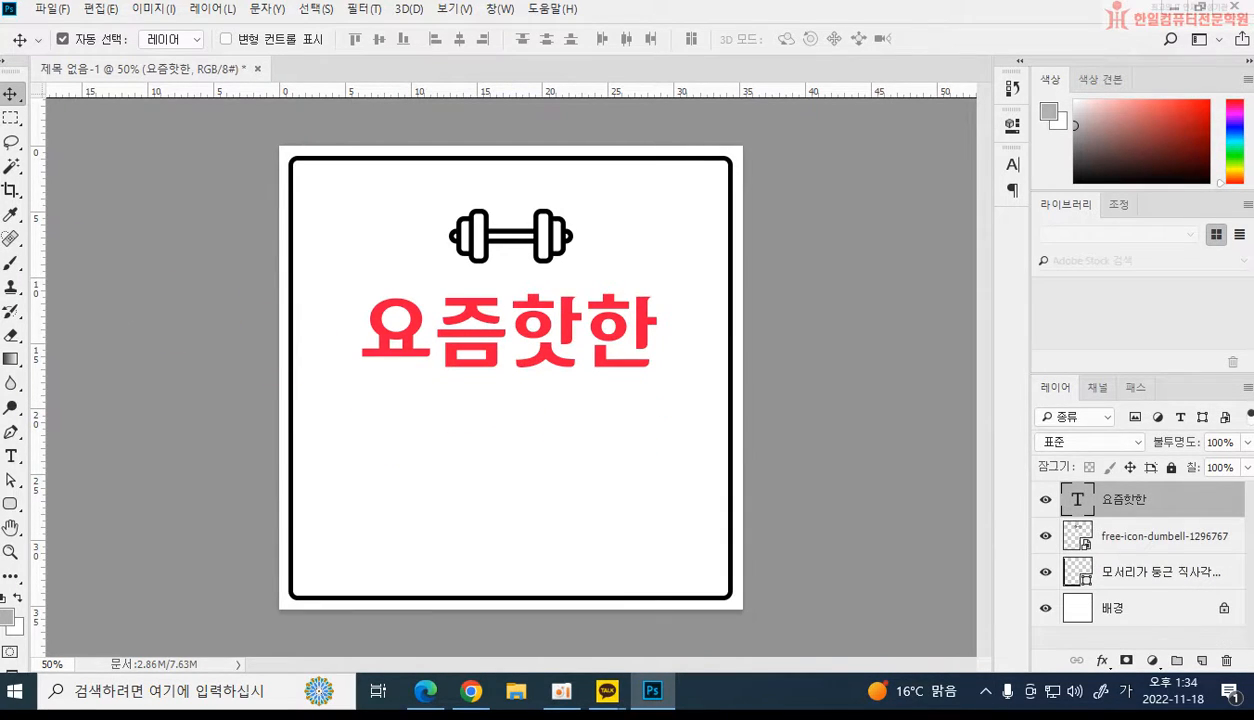
Bring up the KakaoTalk photo collection beside the canvas and open the 요즘 핫한 원룸·자취방 집들이선물 example card.
{"action": "left_click_drag", "start_coordinate": [0, 122], "coordinate": [354, 127]}
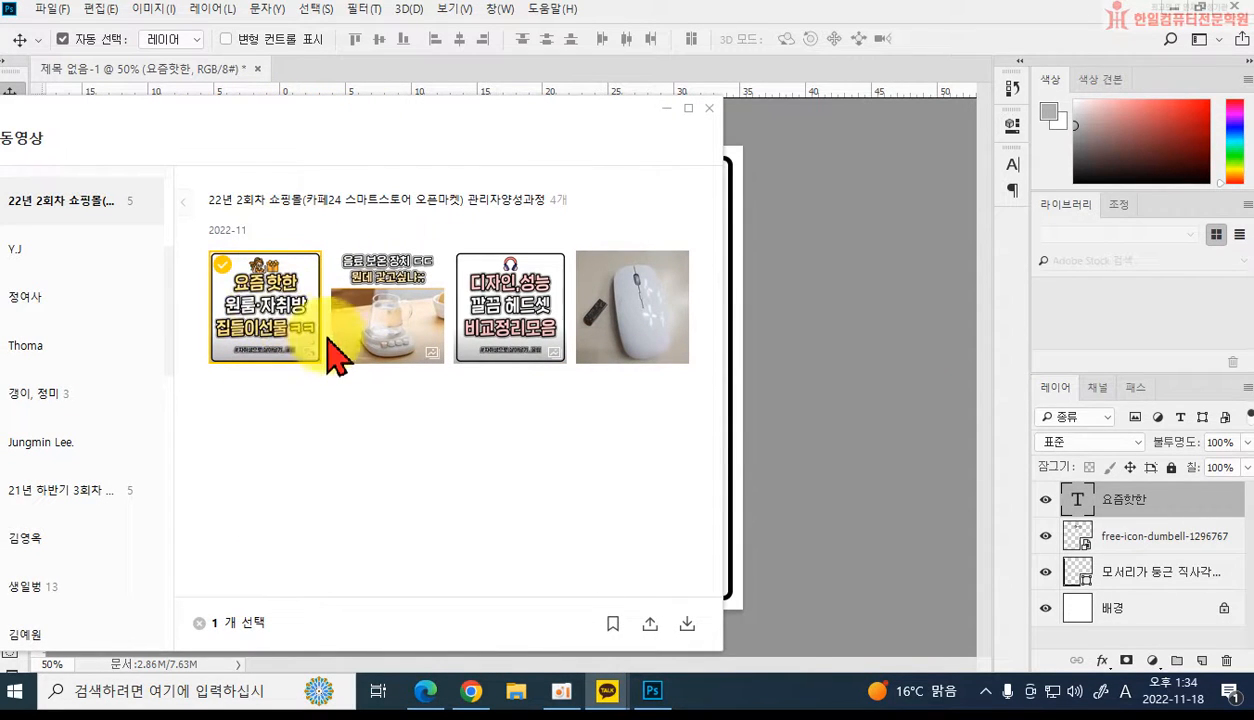
{"action": "double_click", "coordinate": [318, 372]}
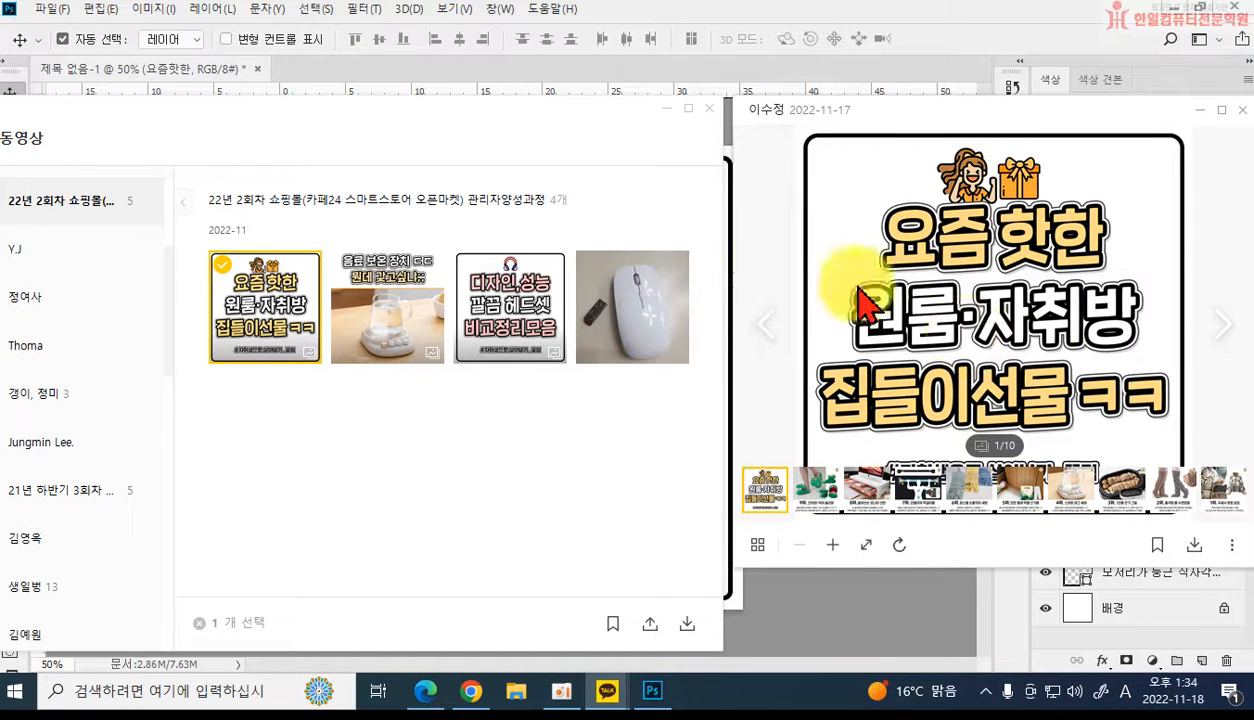
Close the example photos and add a 10 px black outside stroke to the red 요즘핫한 text.
{"action": "left_click", "coordinate": [710, 110]}
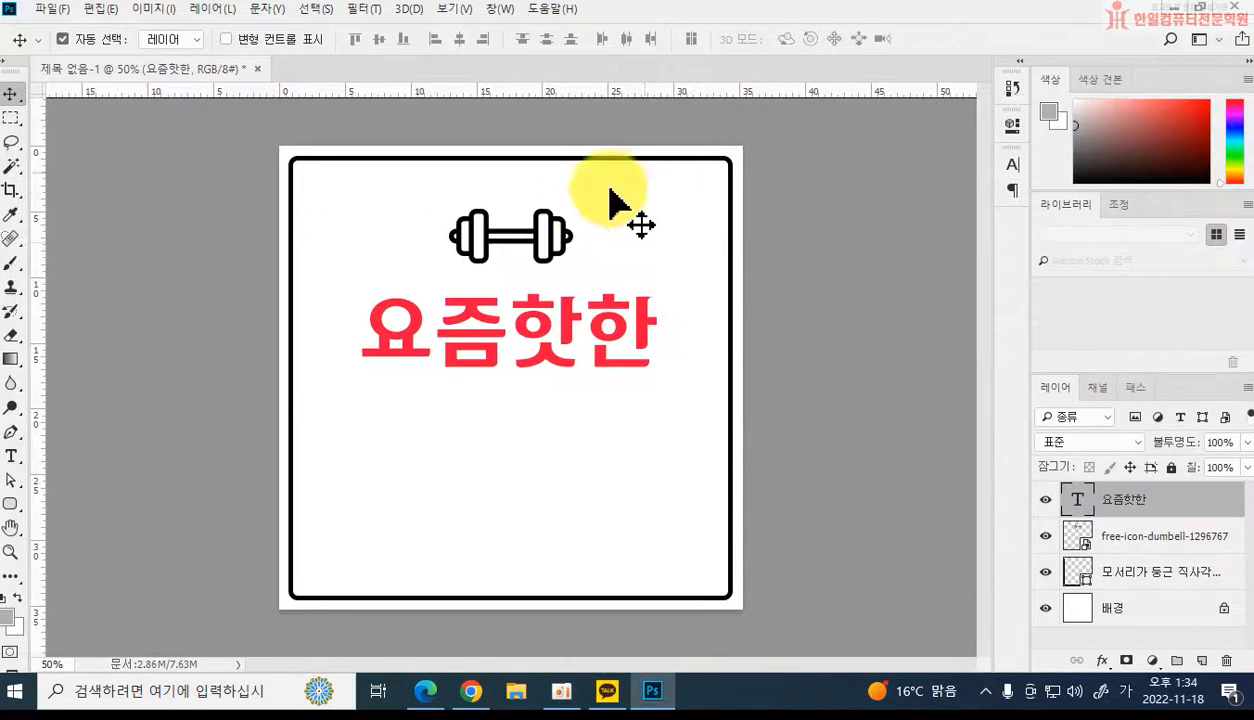
{"action": "left_click", "coordinate": [1101, 660]}
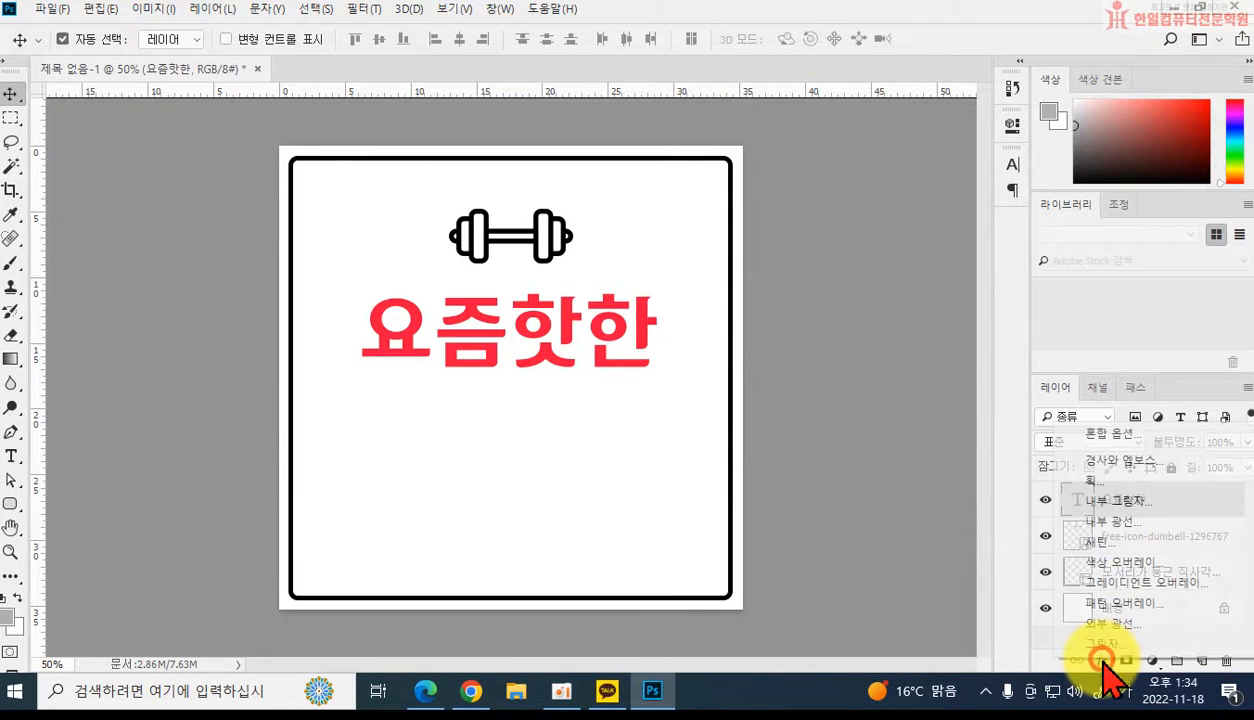
{"action": "left_click", "coordinate": [1097, 480]}
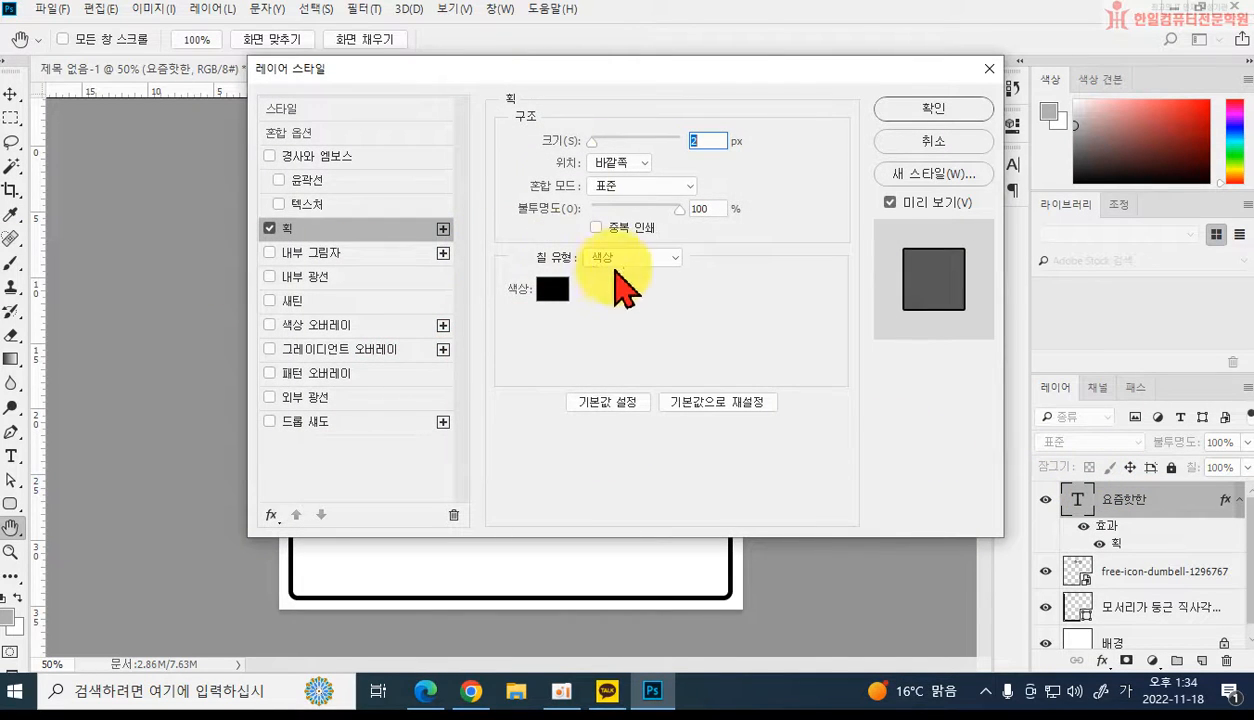
{"action": "left_click_drag", "start_coordinate": [512, 70], "coordinate": [876, 133]}
{"action": "left_click_drag", "start_coordinate": [957, 198], "coordinate": [966, 207]}
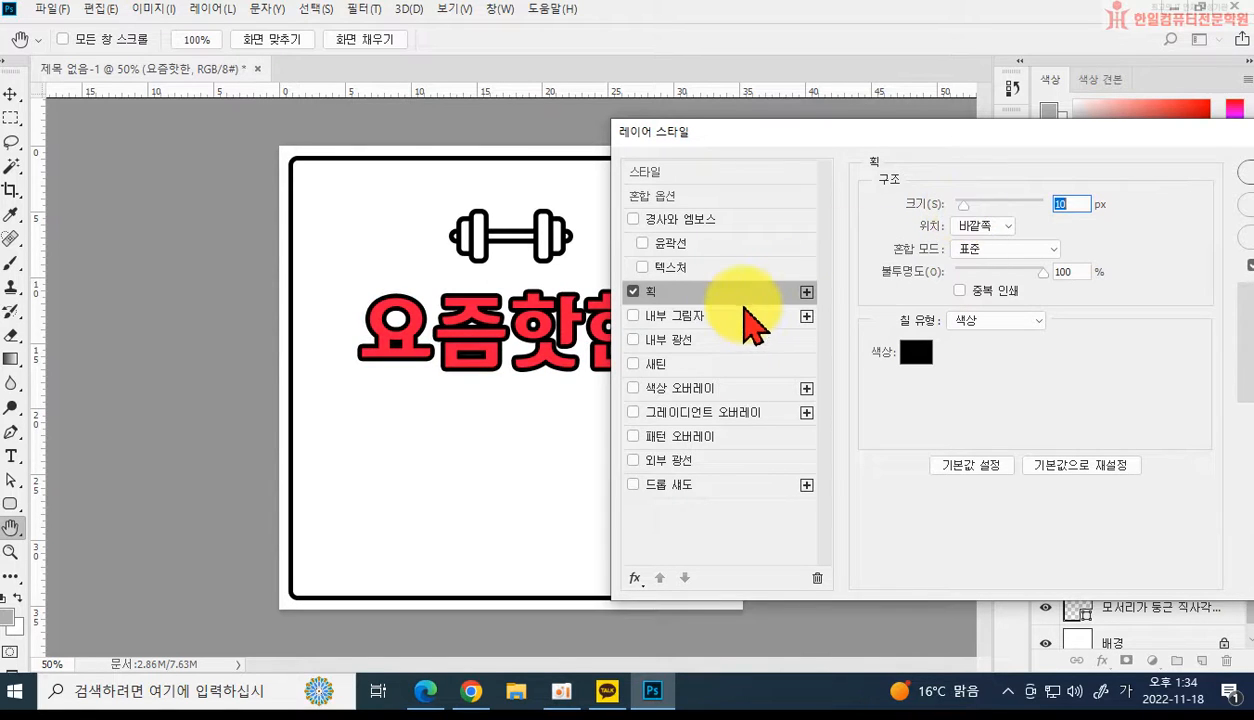
Add a second stroke to the text, 24 px in white (ffffff), and place it beneath the black stroke.
{"action": "left_click", "coordinate": [806, 291]}
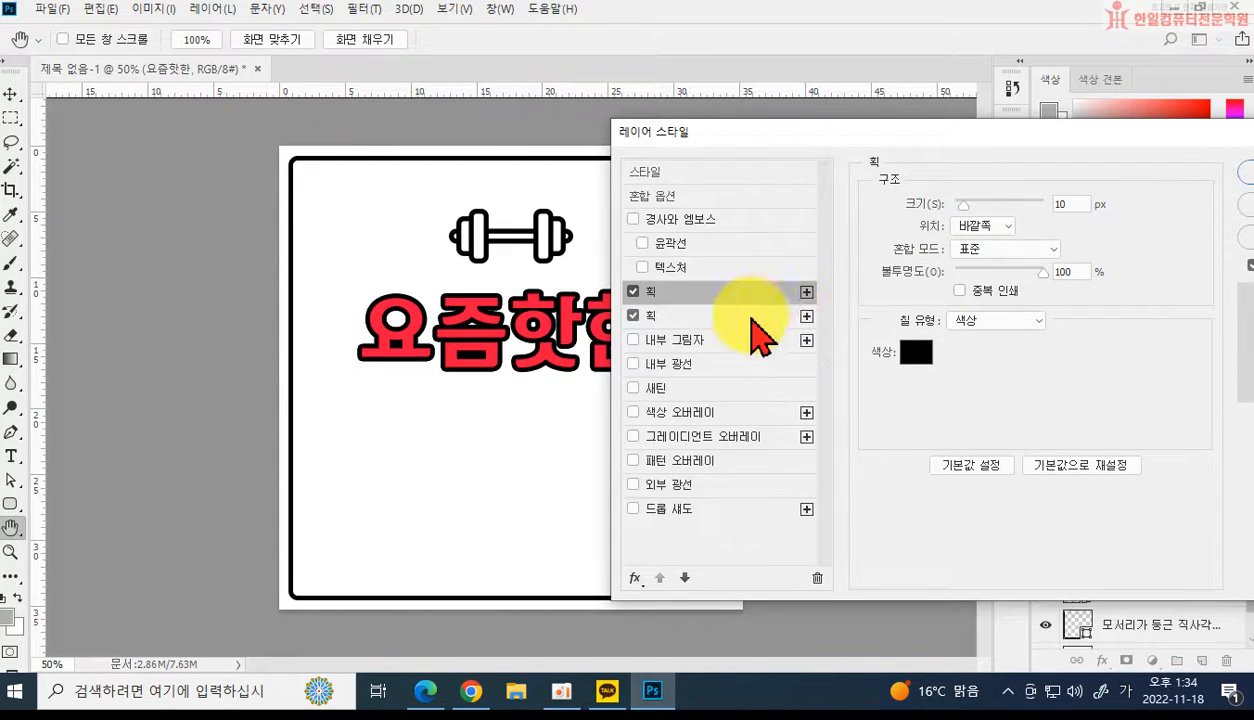
{"action": "left_click_drag", "start_coordinate": [966, 207], "coordinate": [971, 224]}
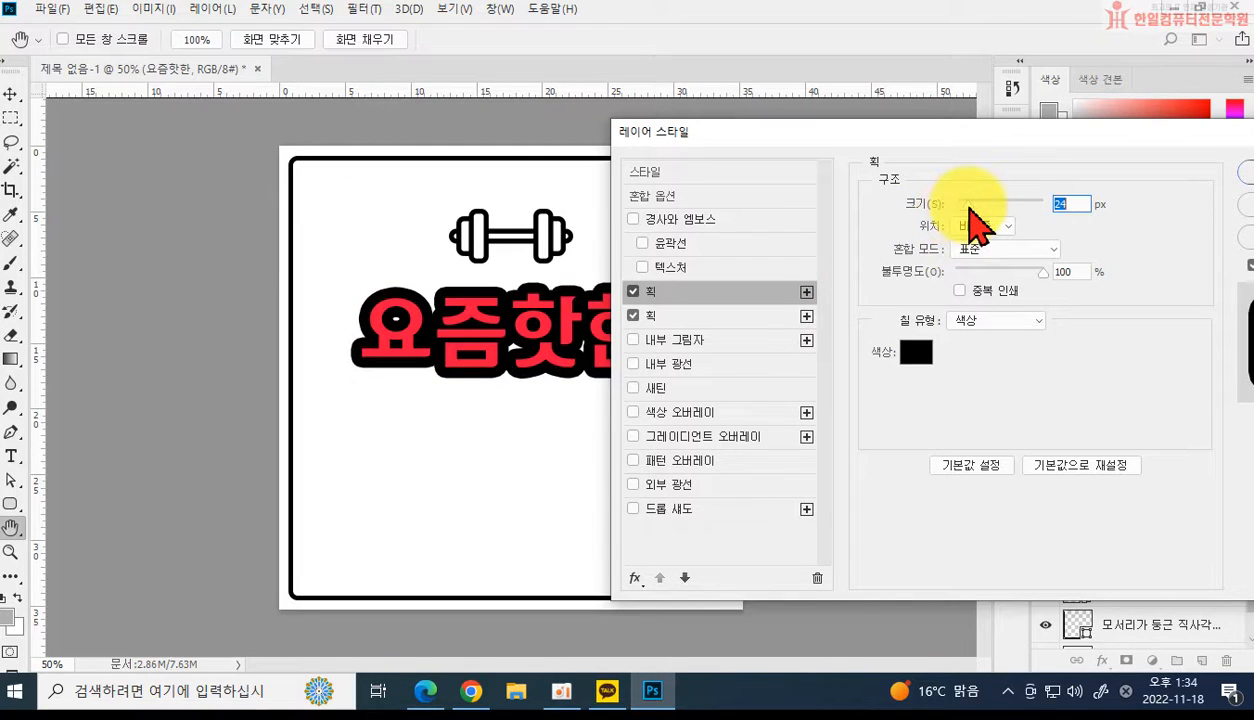
{"action": "left_click", "coordinate": [915, 355]}
{"action": "left_click", "coordinate": [582, 274]}
{"action": "left_click", "coordinate": [432, 168]}
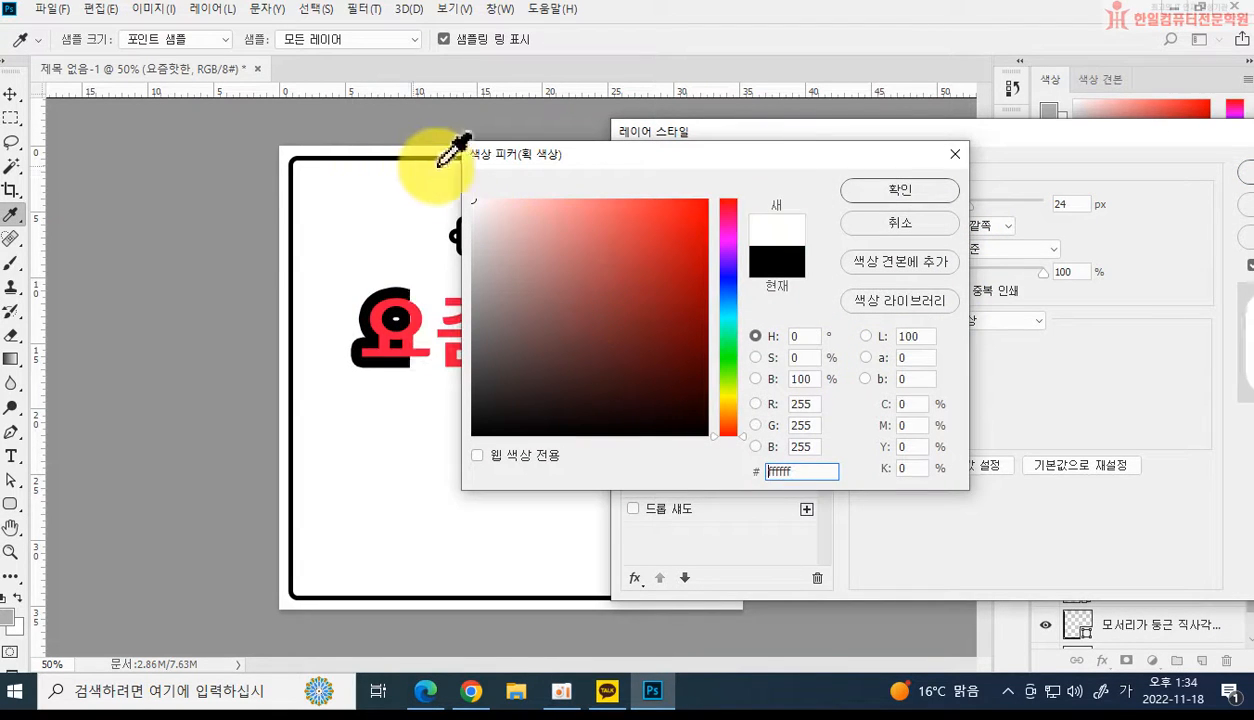
{"action": "left_click", "coordinate": [900, 194]}
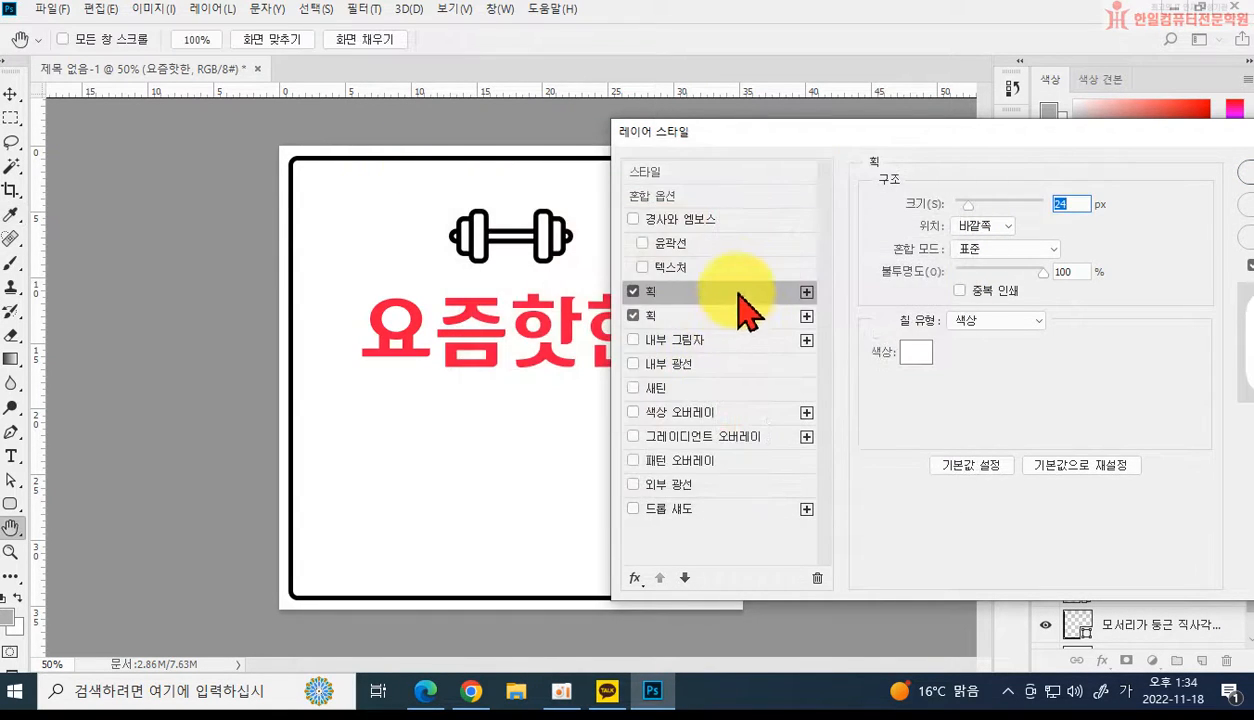
{"action": "left_click", "coordinate": [685, 577]}
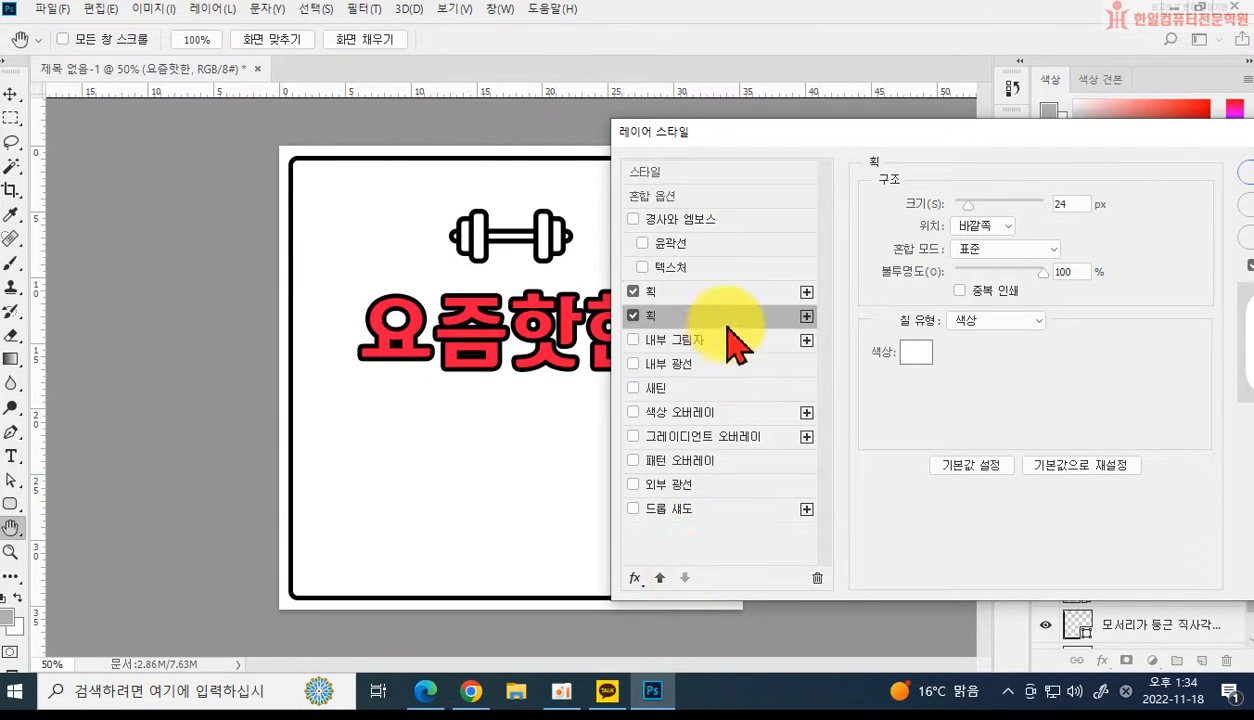
Add a third stroke beneath the other two, 38 px in black (000000).
{"action": "left_click", "coordinate": [806, 316]}
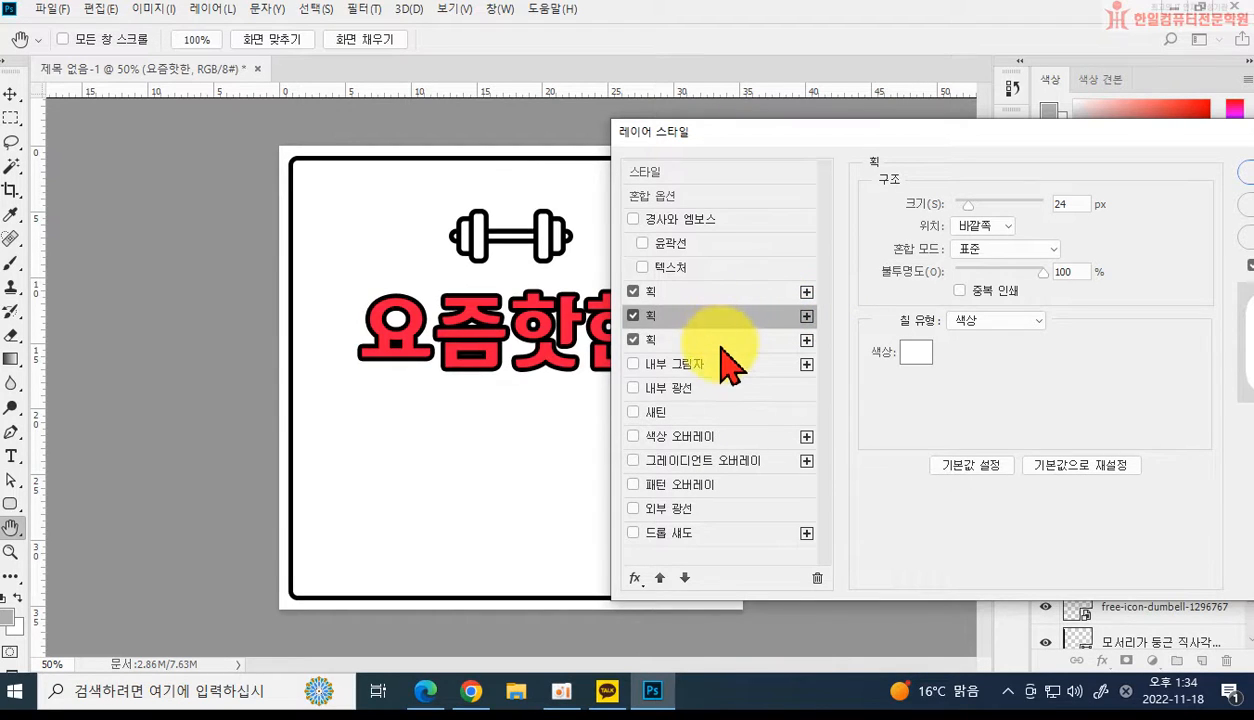
{"action": "left_click", "coordinate": [685, 578]}
{"action": "left_click_drag", "start_coordinate": [966, 204], "coordinate": [972, 203]}
{"action": "left_click", "coordinate": [913, 352]}
{"action": "left_click_drag", "start_coordinate": [621, 323], "coordinate": [428, 490]}
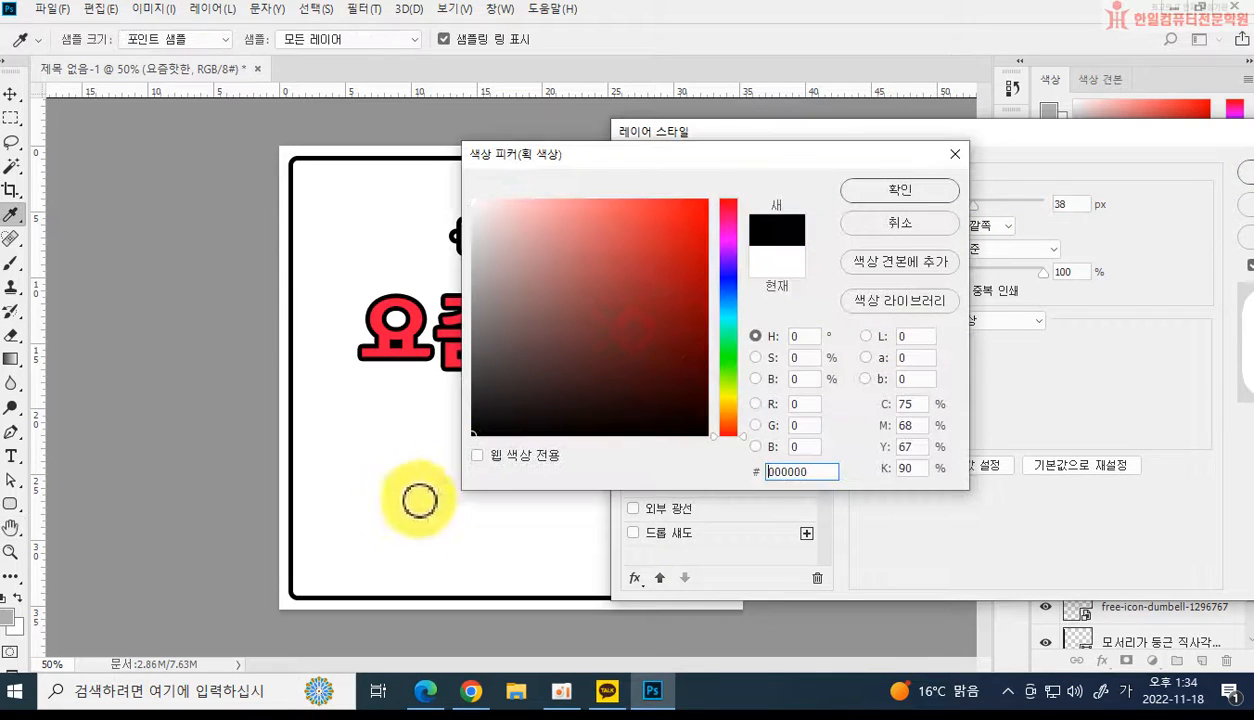
{"action": "left_click", "coordinate": [890, 196]}
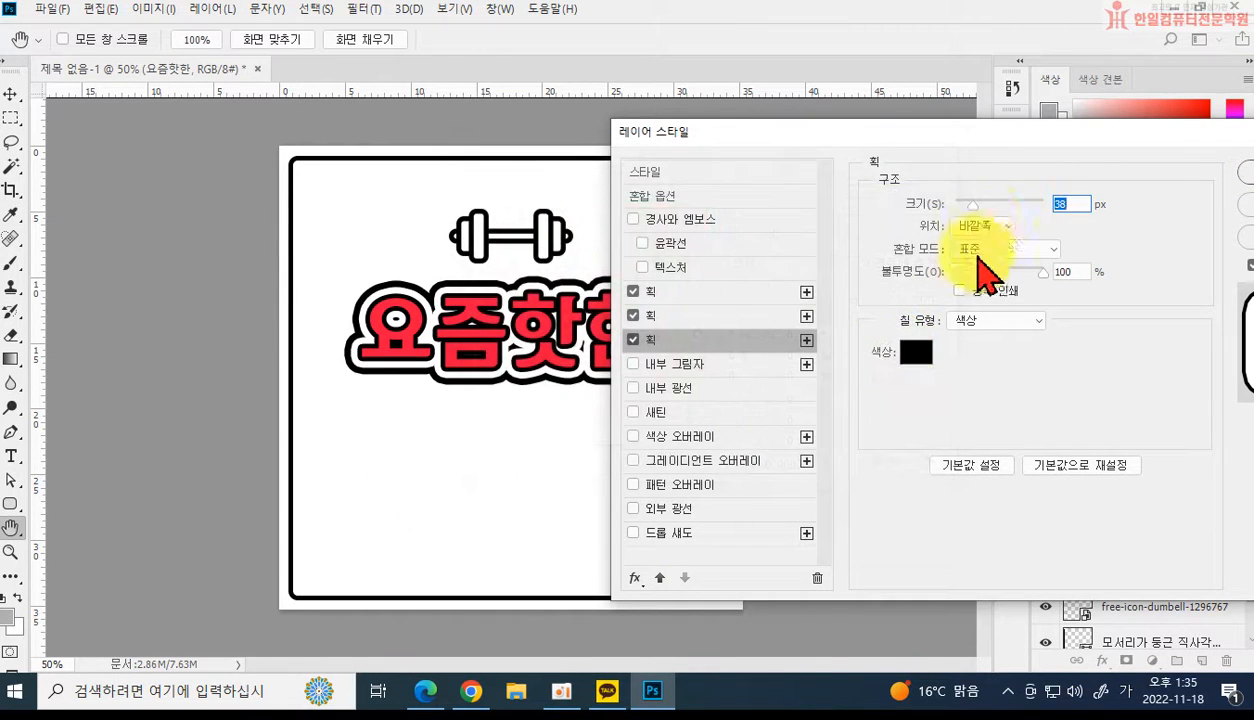
Thin the outlines by setting the white middle stroke to 18 px and the outermost black stroke to 21 px.
{"action": "left_click_drag", "start_coordinate": [978, 206], "coordinate": [969, 206]}
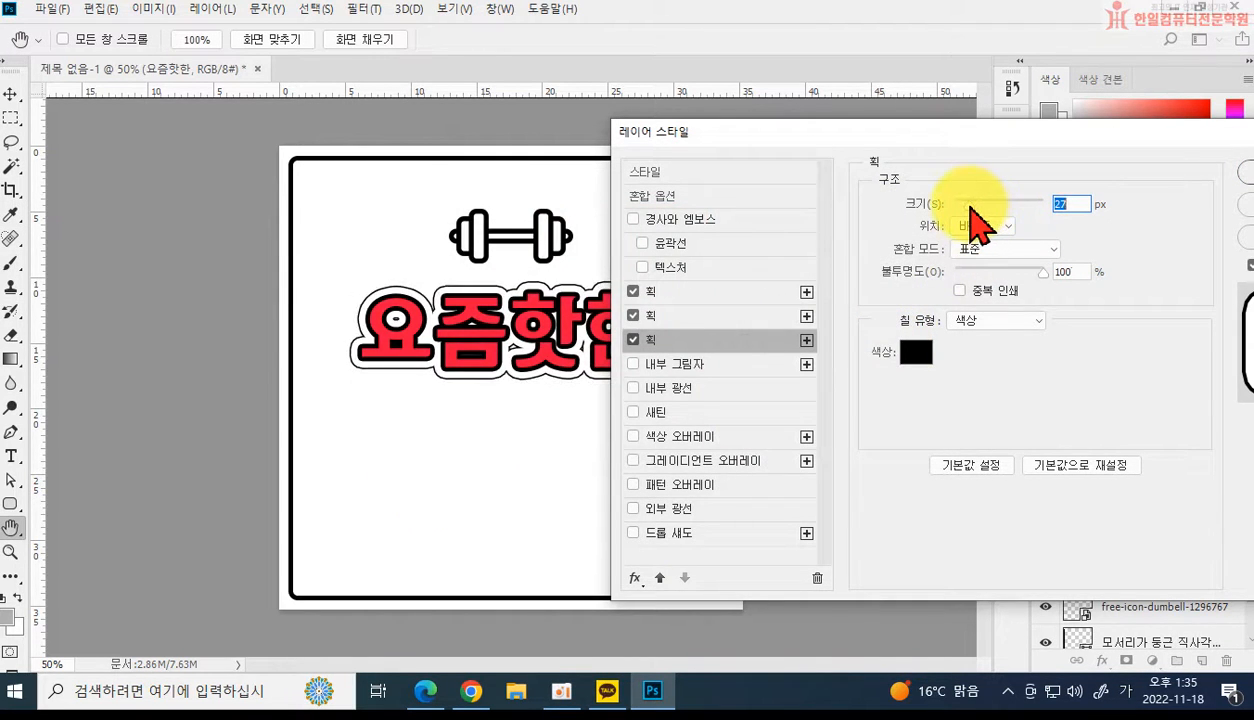
{"action": "left_click", "coordinate": [743, 316]}
{"action": "left_click_drag", "start_coordinate": [967, 207], "coordinate": [964, 208]}
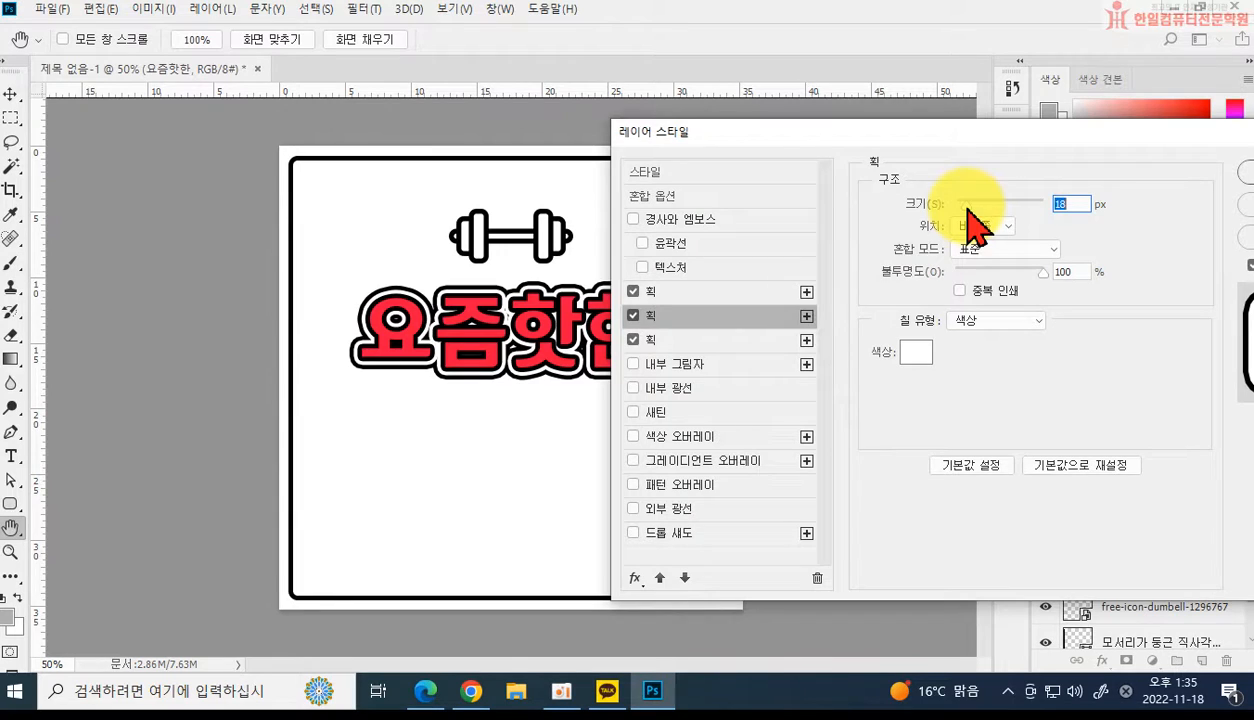
{"action": "left_click", "coordinate": [723, 342]}
{"action": "left_click_drag", "start_coordinate": [970, 207], "coordinate": [970, 210]}
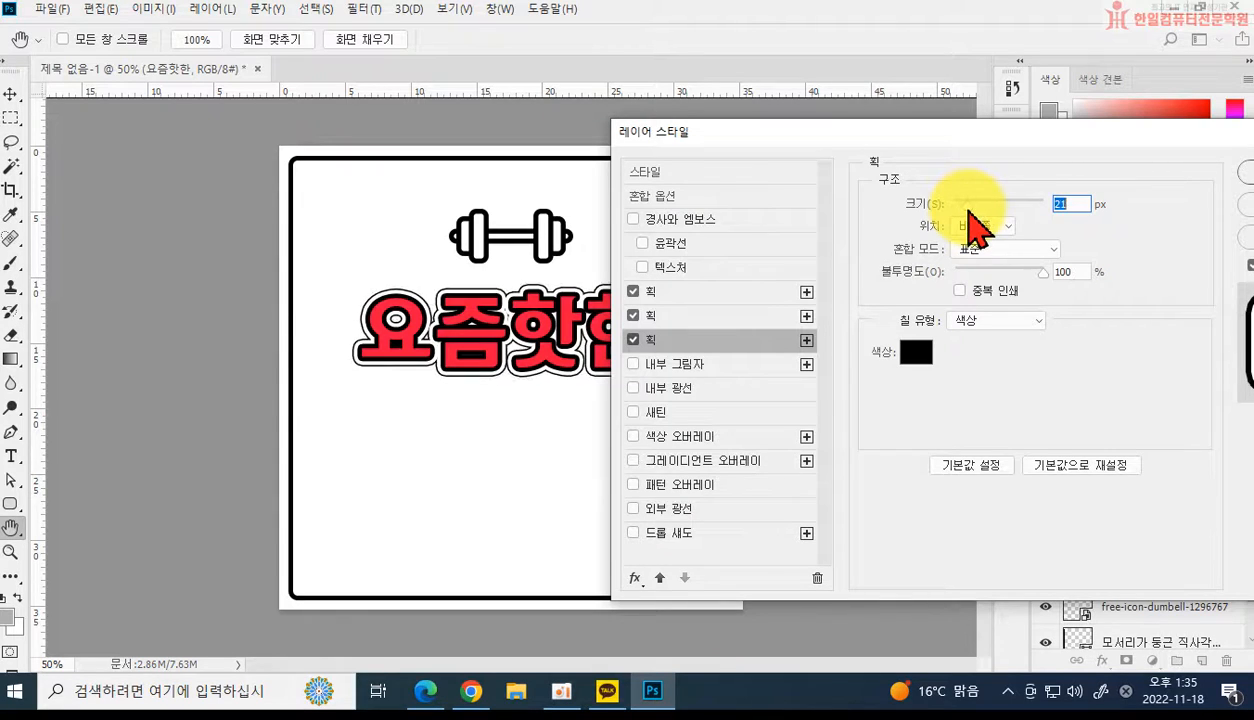
{"action": "left_click_drag", "start_coordinate": [969, 211], "coordinate": [969, 213]}
Compare the full heading with the 요즘 핫한 원룸·자취방 example card in KakaoTalk and return to Photoshop's layer style settings.
{"action": "left_click_drag", "start_coordinate": [876, 139], "coordinate": [610, 458]}
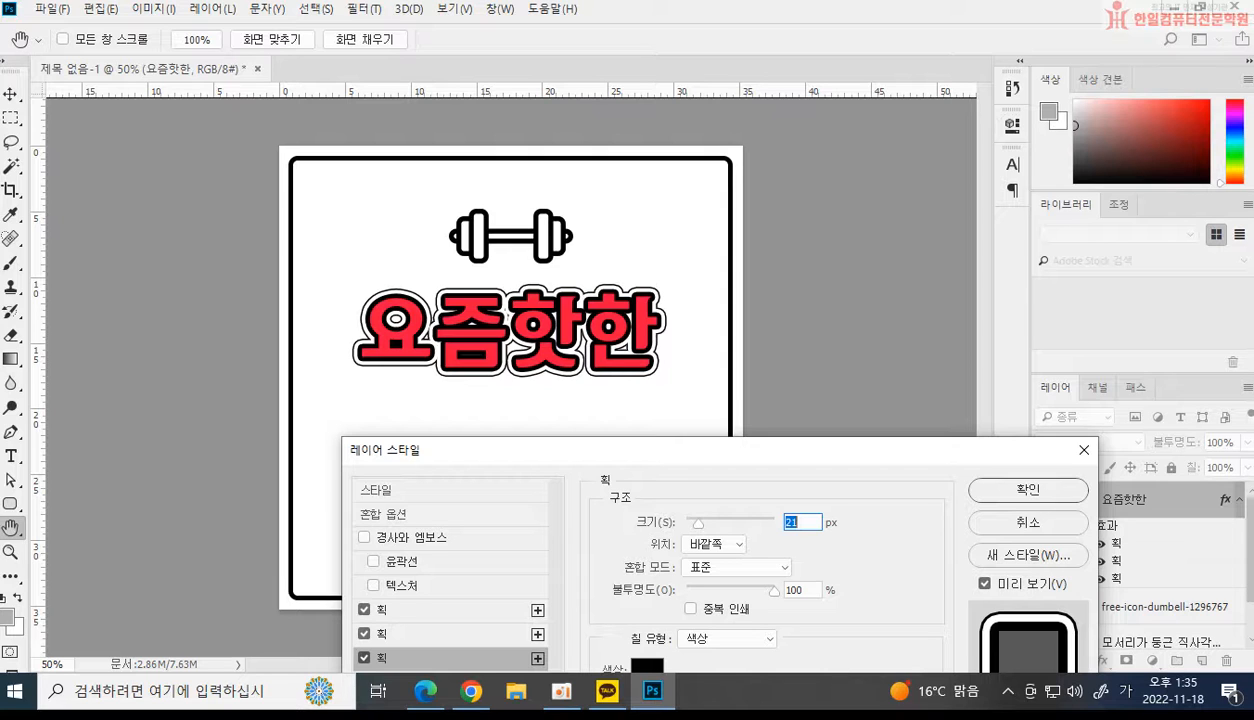
{"action": "left_click", "coordinate": [607, 691]}
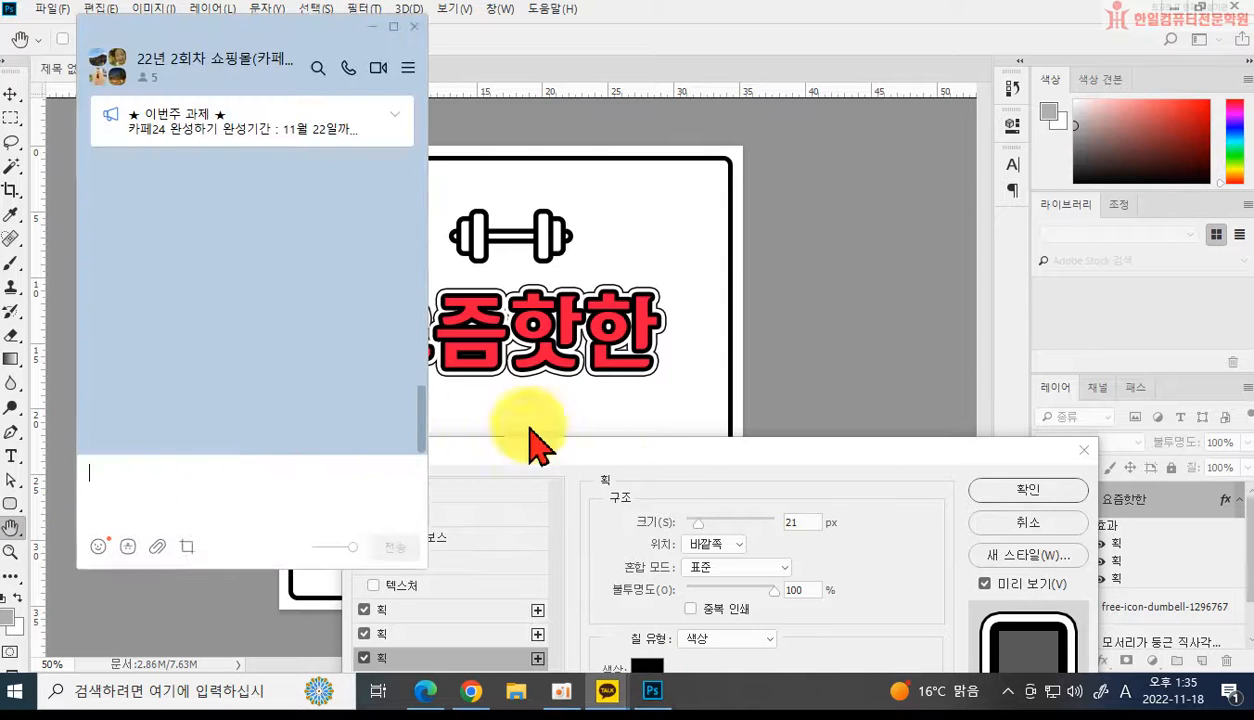
{"action": "left_click", "coordinate": [243, 240]}
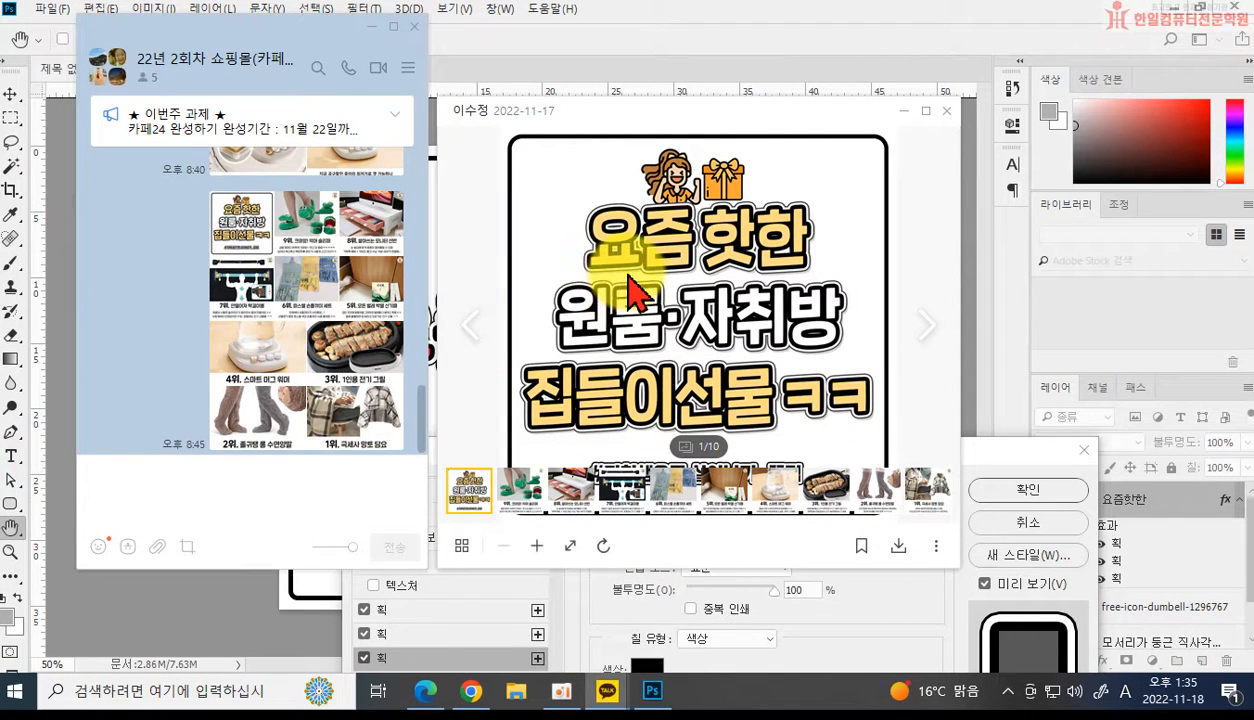
{"action": "left_click", "coordinate": [968, 455]}
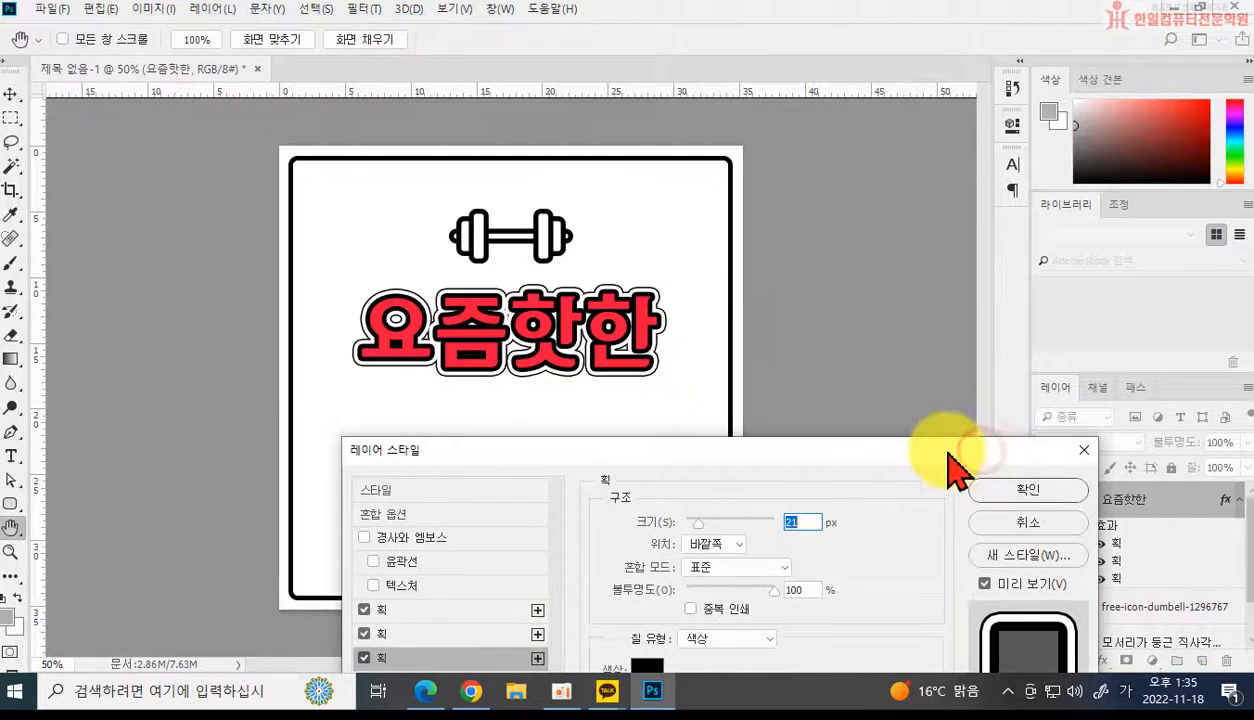
Add a drop shadow to the text and change its colour to near-black.
{"action": "left_click_drag", "start_coordinate": [690, 465], "coordinate": [878, 130]}
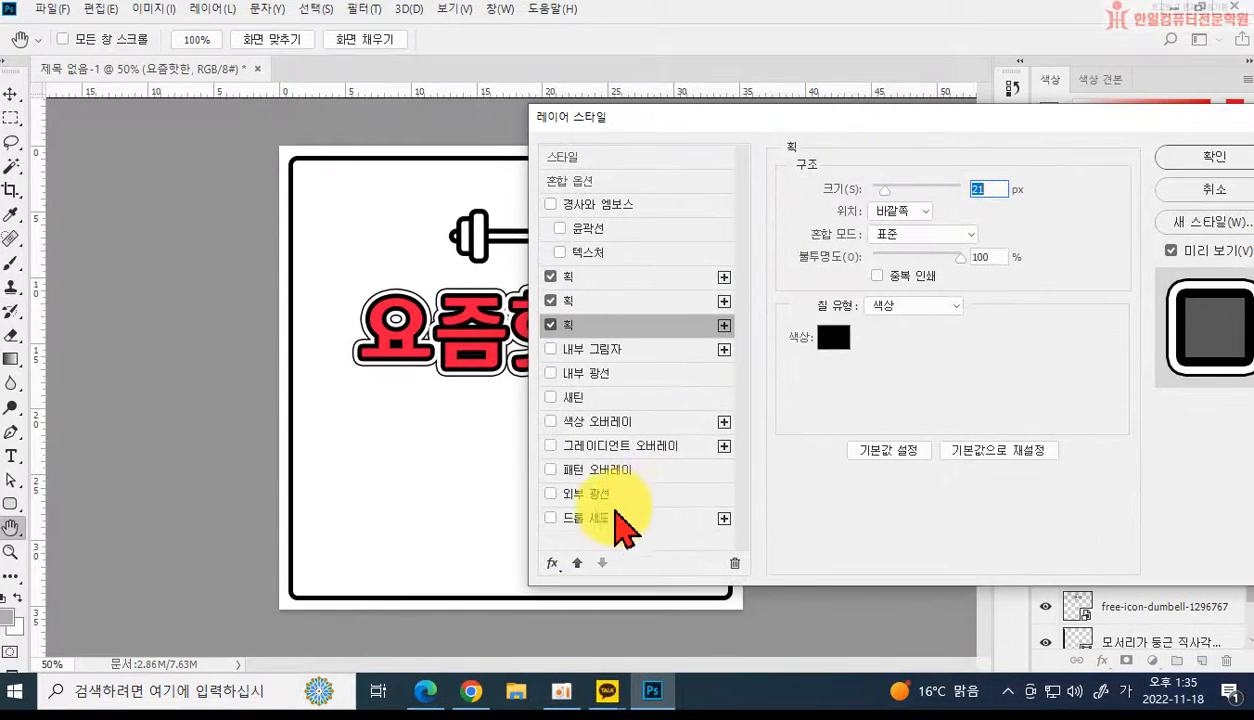
{"action": "left_click", "coordinate": [600, 517]}
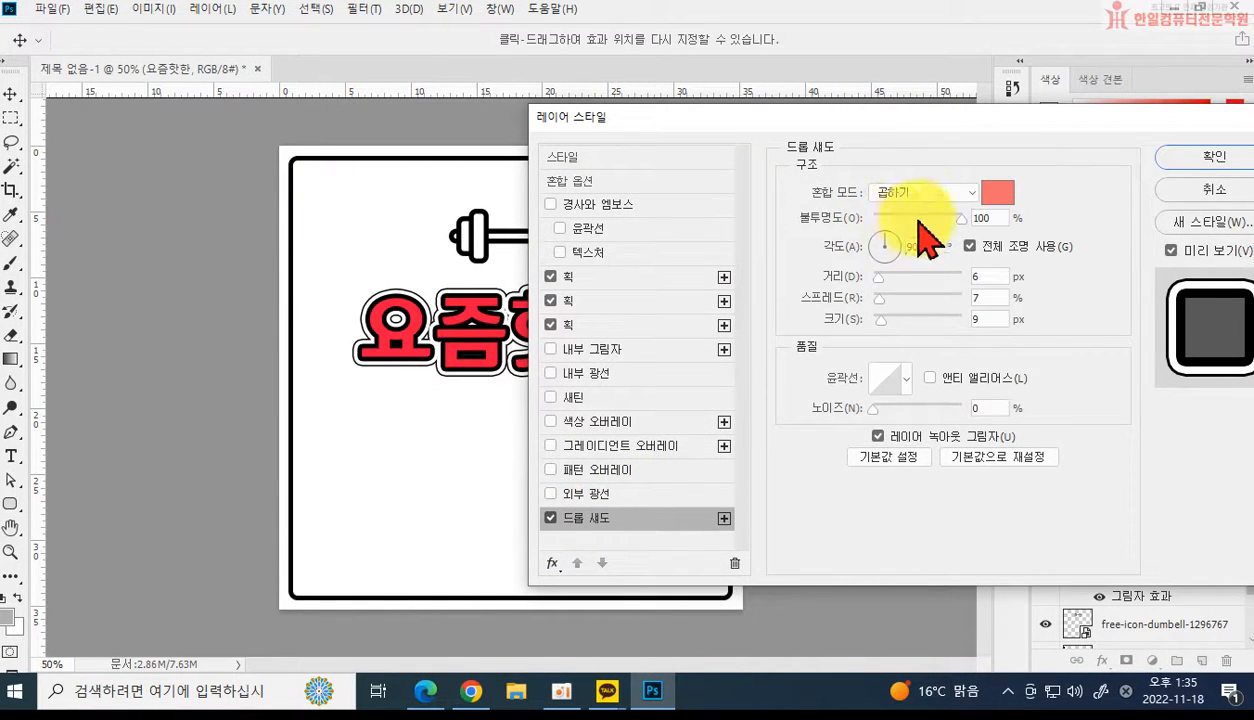
{"action": "left_click", "coordinate": [992, 200]}
{"action": "left_click_drag", "start_coordinate": [635, 337], "coordinate": [432, 392]}
{"action": "left_click", "coordinate": [908, 190]}
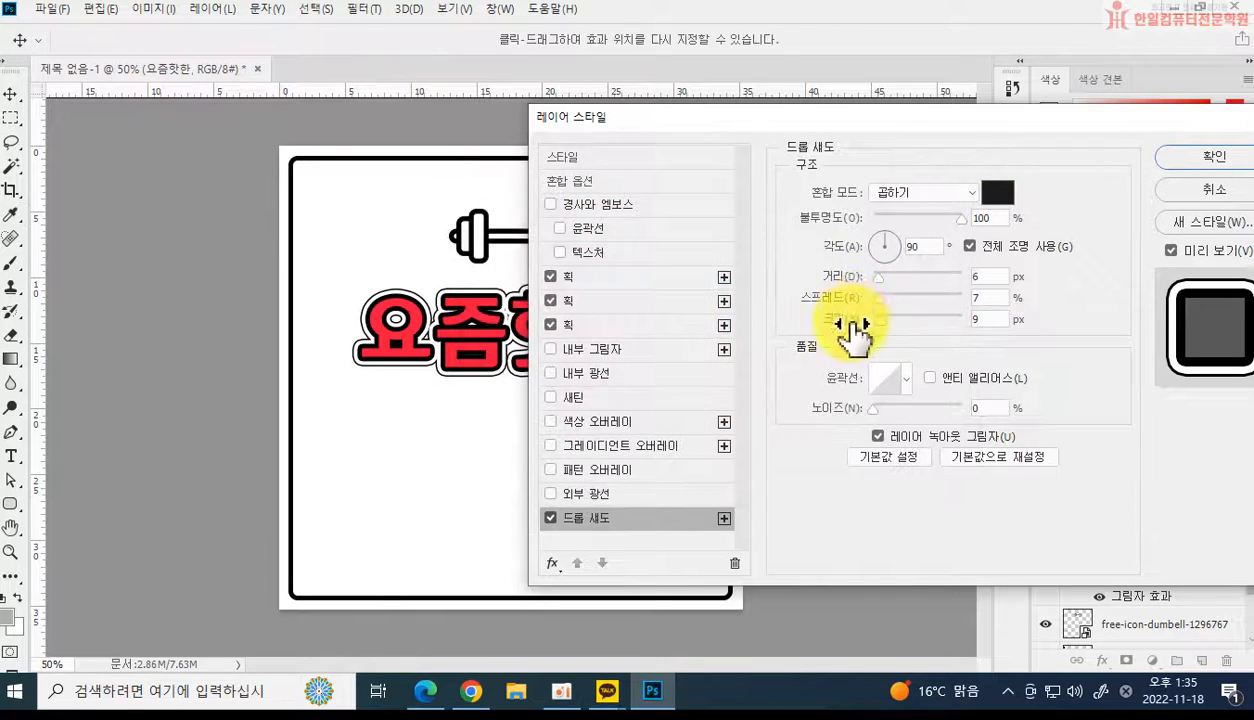
Set the drop shadow to 53% opacity, a 121° angle and 24 px distance.
{"action": "left_click", "coordinate": [878, 276]}
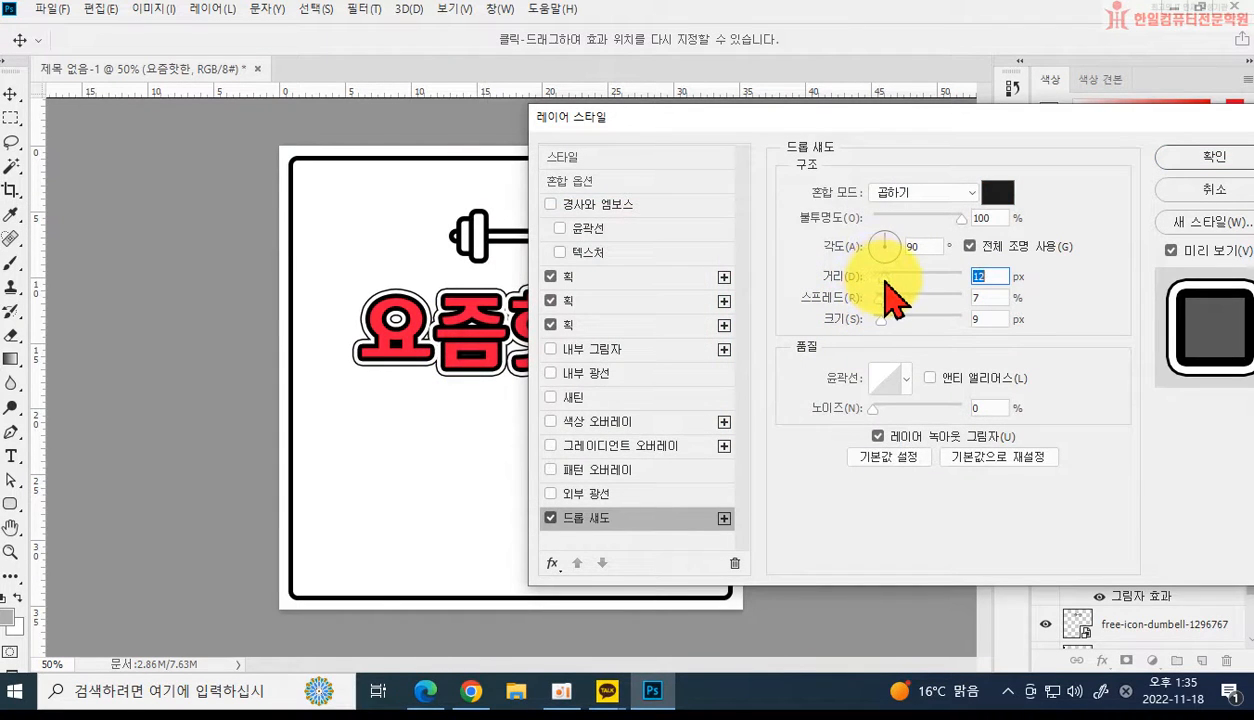
{"action": "left_click", "coordinate": [891, 245]}
{"action": "left_click_drag", "start_coordinate": [892, 240], "coordinate": [899, 277]}
{"action": "left_click", "coordinate": [887, 280]}
{"action": "left_click", "coordinate": [918, 217]}
{"action": "left_click", "coordinate": [880, 241]}
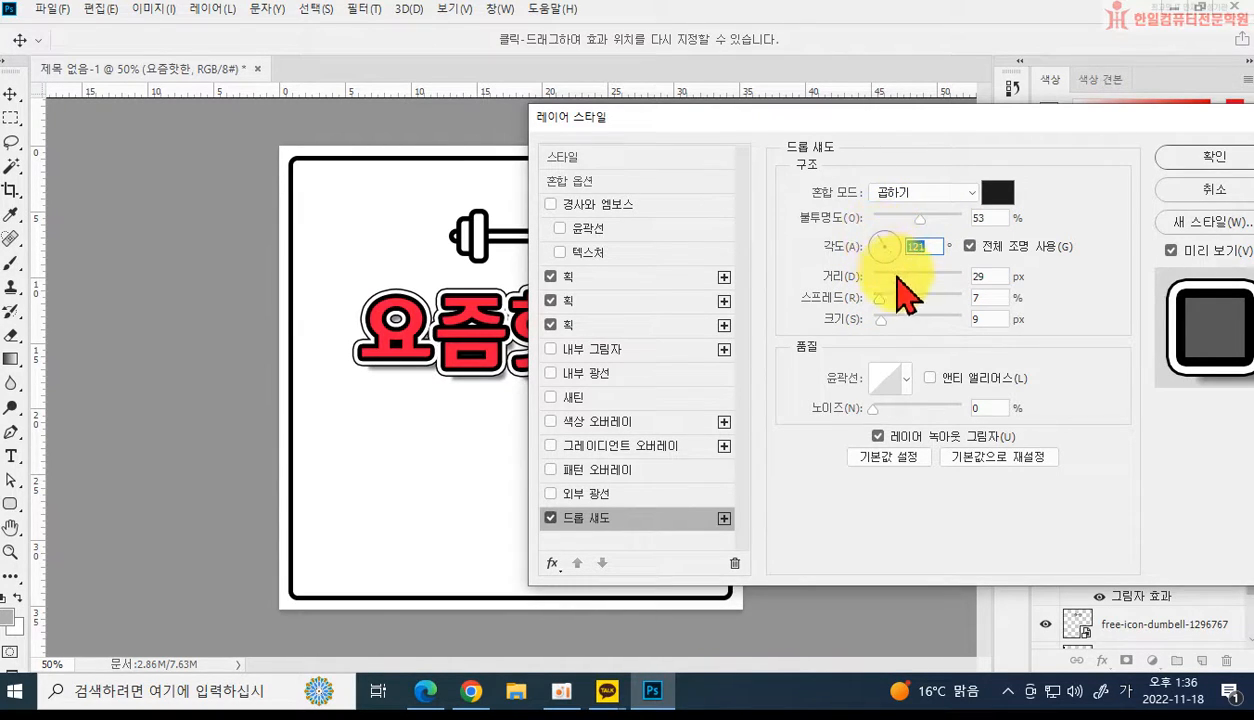
{"action": "left_click_drag", "start_coordinate": [896, 279], "coordinate": [895, 280]}
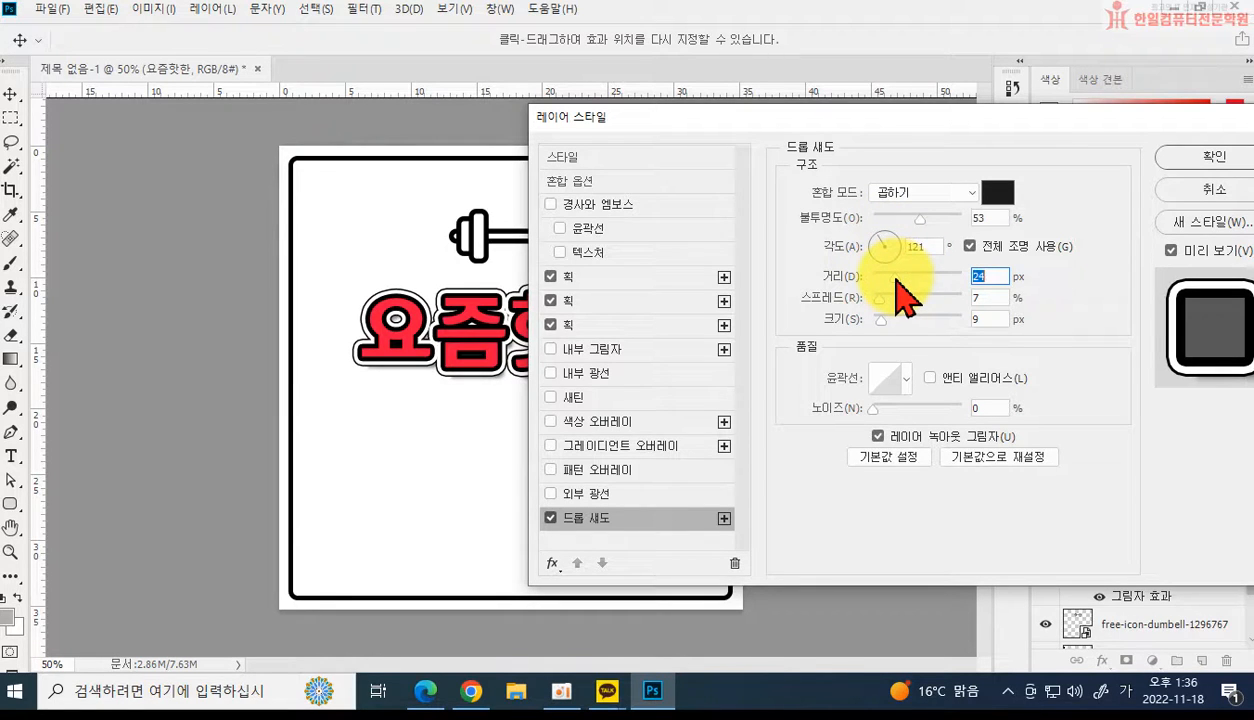
Refine the drop shadow to 40% opacity, 30 px distance, 0% spread and 0 px size for a hard edge.
{"action": "left_click_drag", "start_coordinate": [818, 118], "coordinate": [1010, 262]}
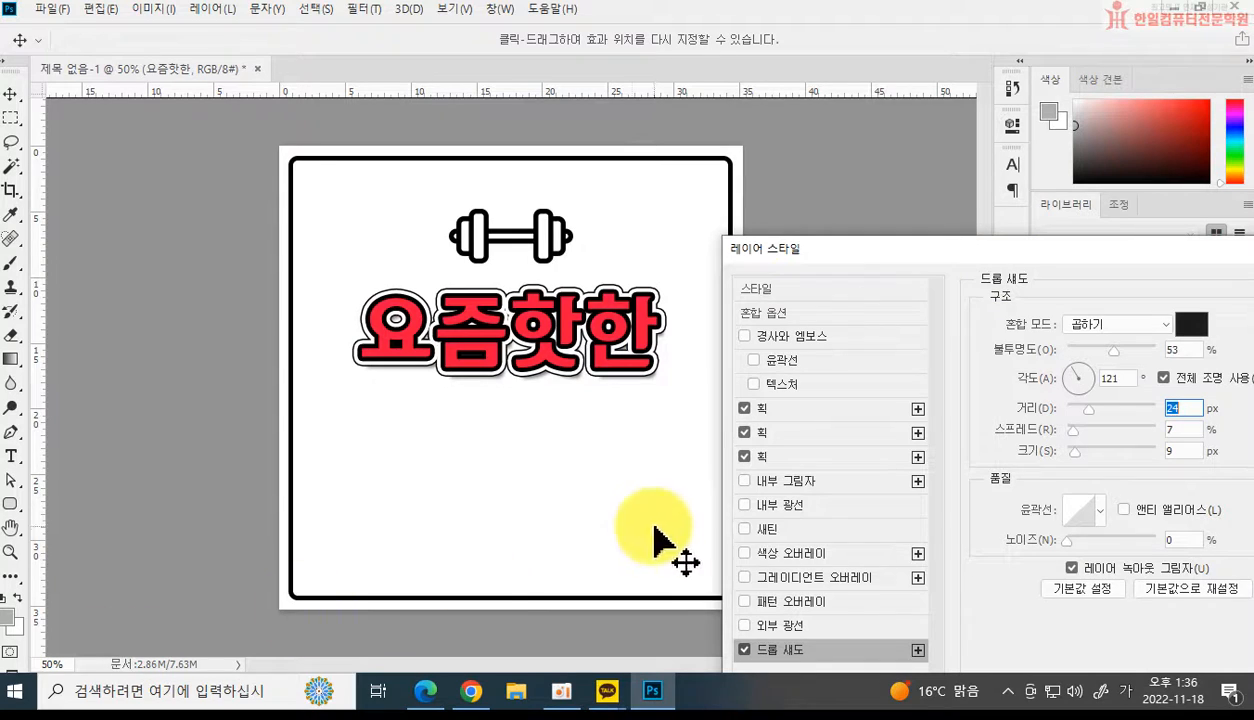
{"action": "left_click_drag", "start_coordinate": [1075, 451], "coordinate": [1094, 414]}
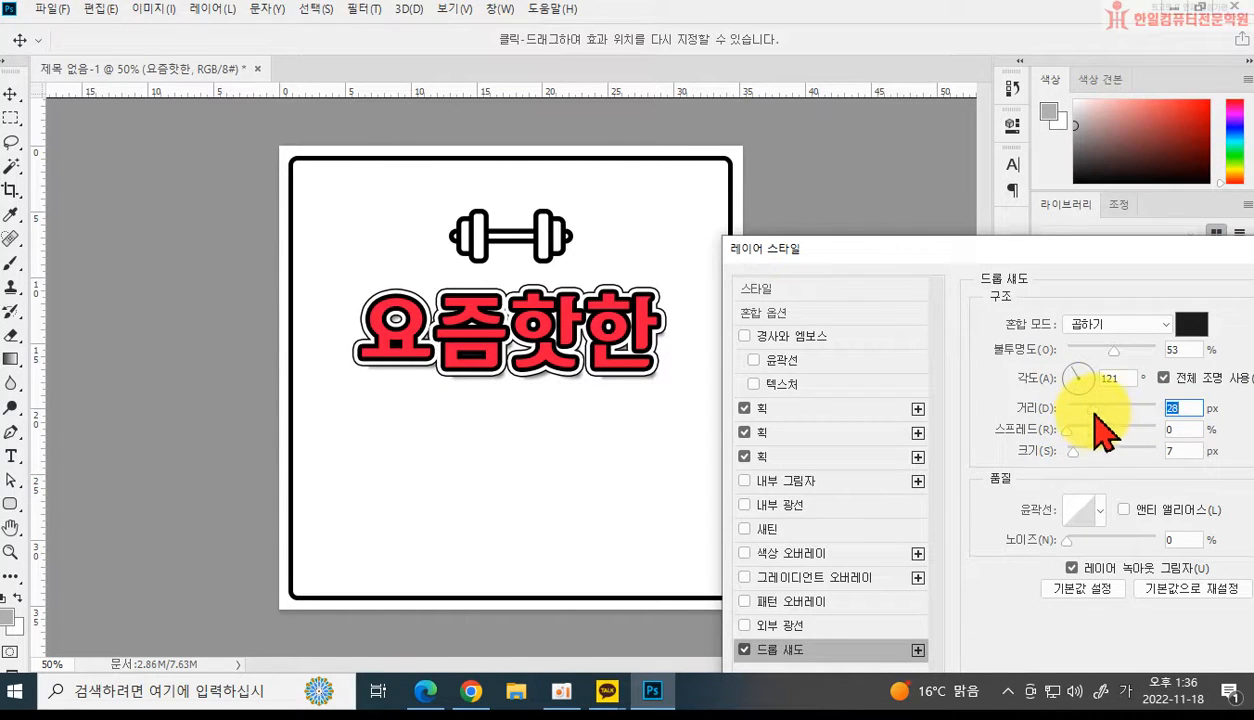
{"action": "left_click", "coordinate": [1113, 350]}
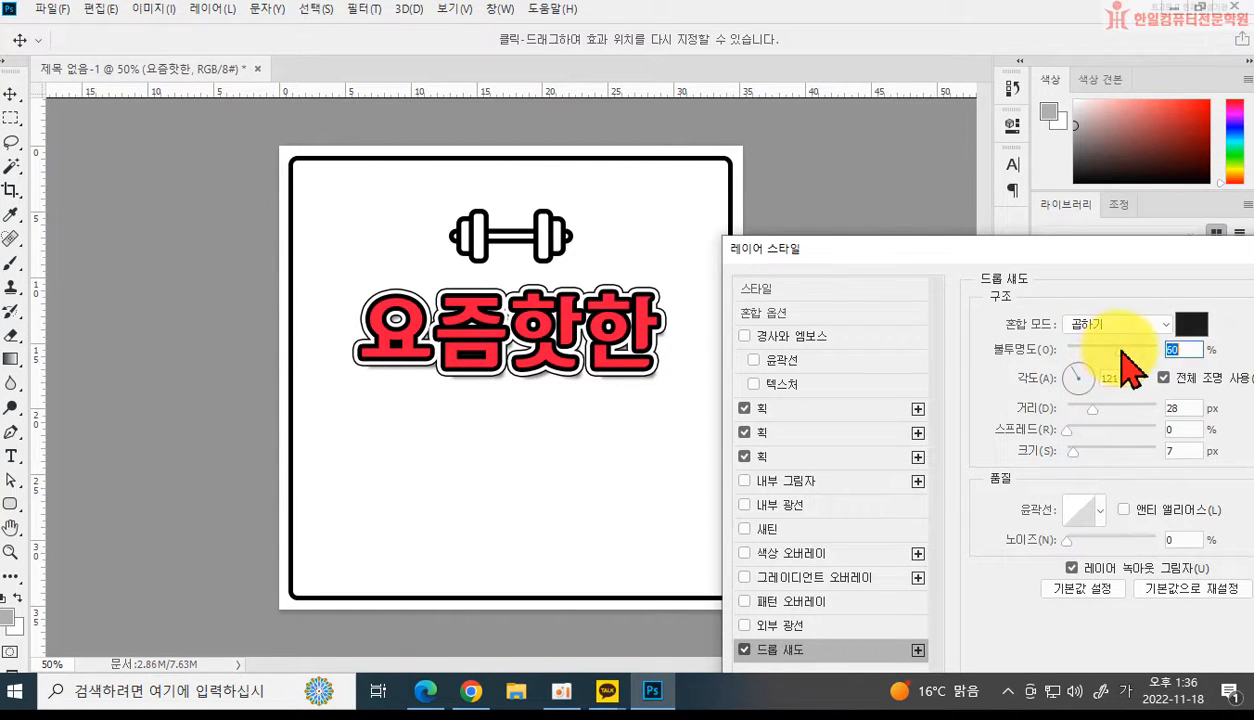
{"action": "left_click_drag", "start_coordinate": [1112, 351], "coordinate": [1105, 350]}
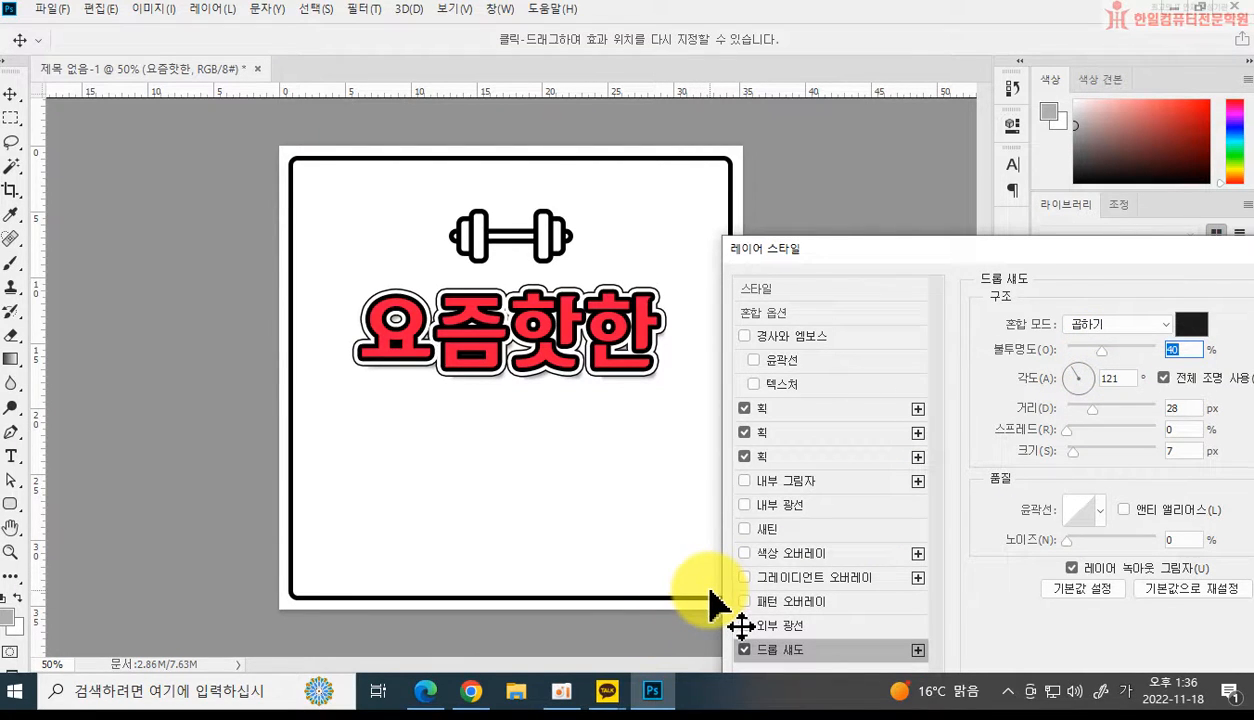
{"action": "left_click_drag", "start_coordinate": [1092, 404], "coordinate": [1090, 409]}
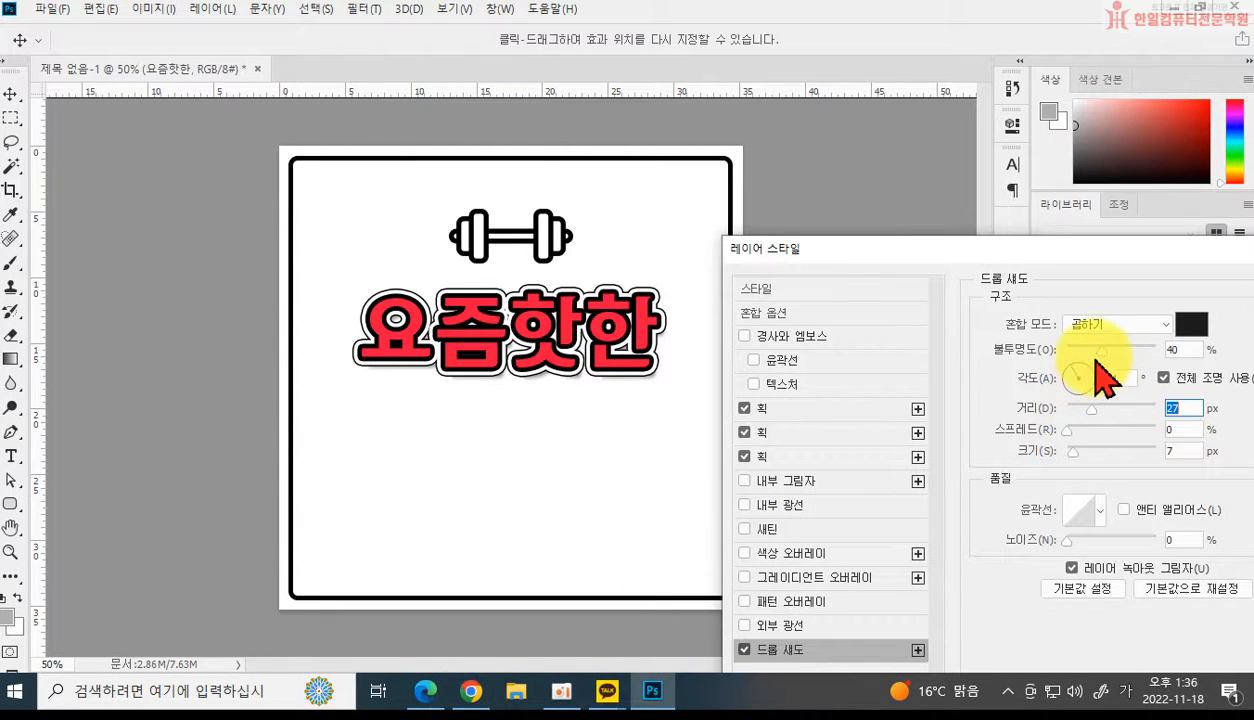
{"action": "left_click_drag", "start_coordinate": [1074, 452], "coordinate": [1047, 453]}
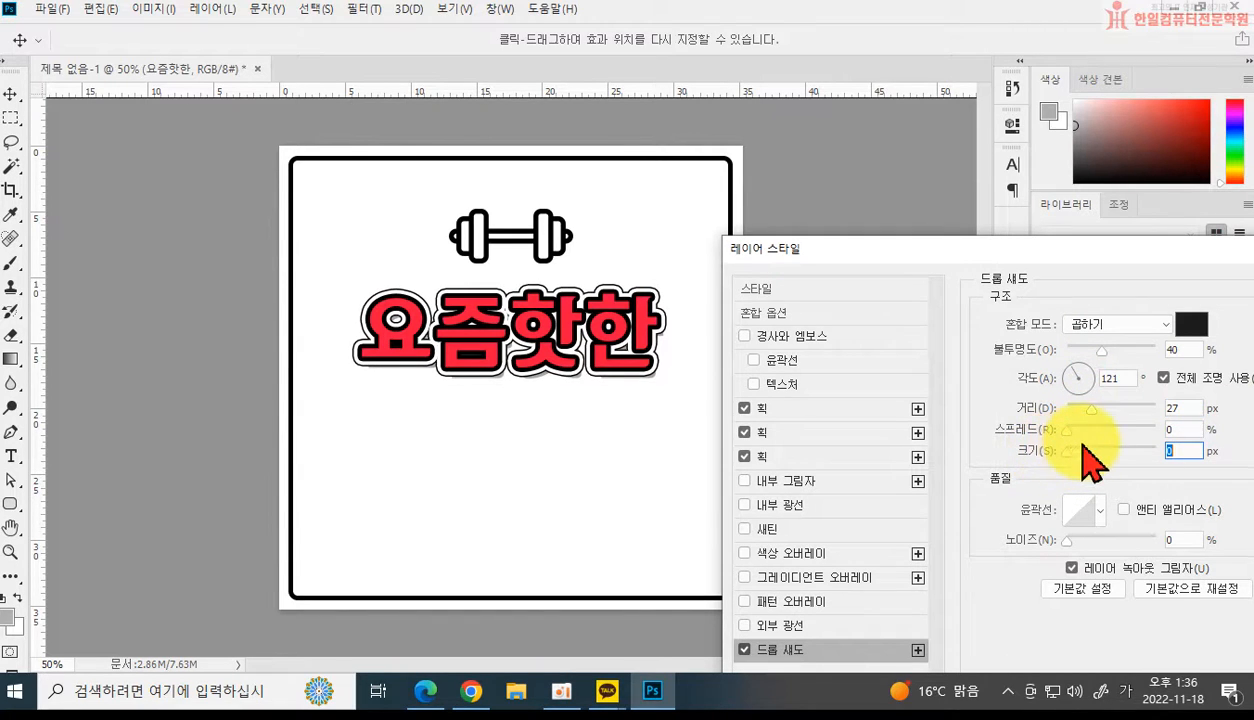
{"action": "left_click_drag", "start_coordinate": [1072, 408], "coordinate": [1097, 408]}
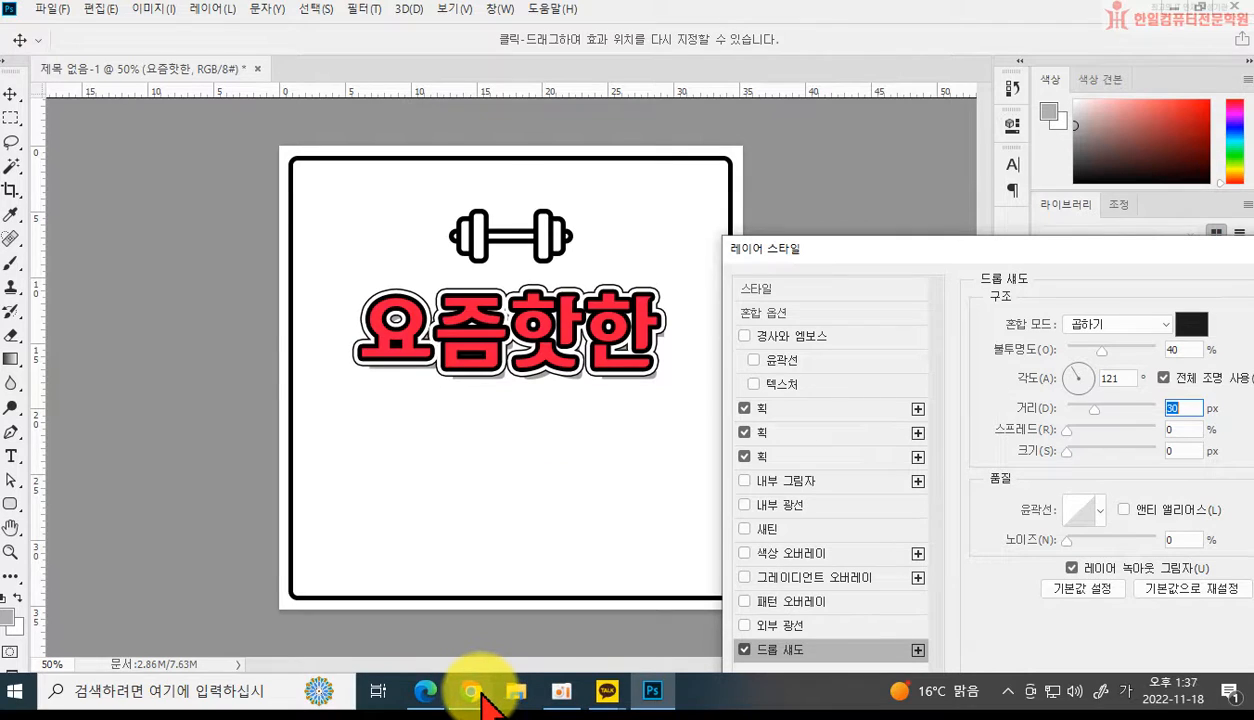
Close the File Explorer window and apply the layer style to the 요즘핫한 text.
{"action": "mouse_move", "coordinate": [483, 688]}
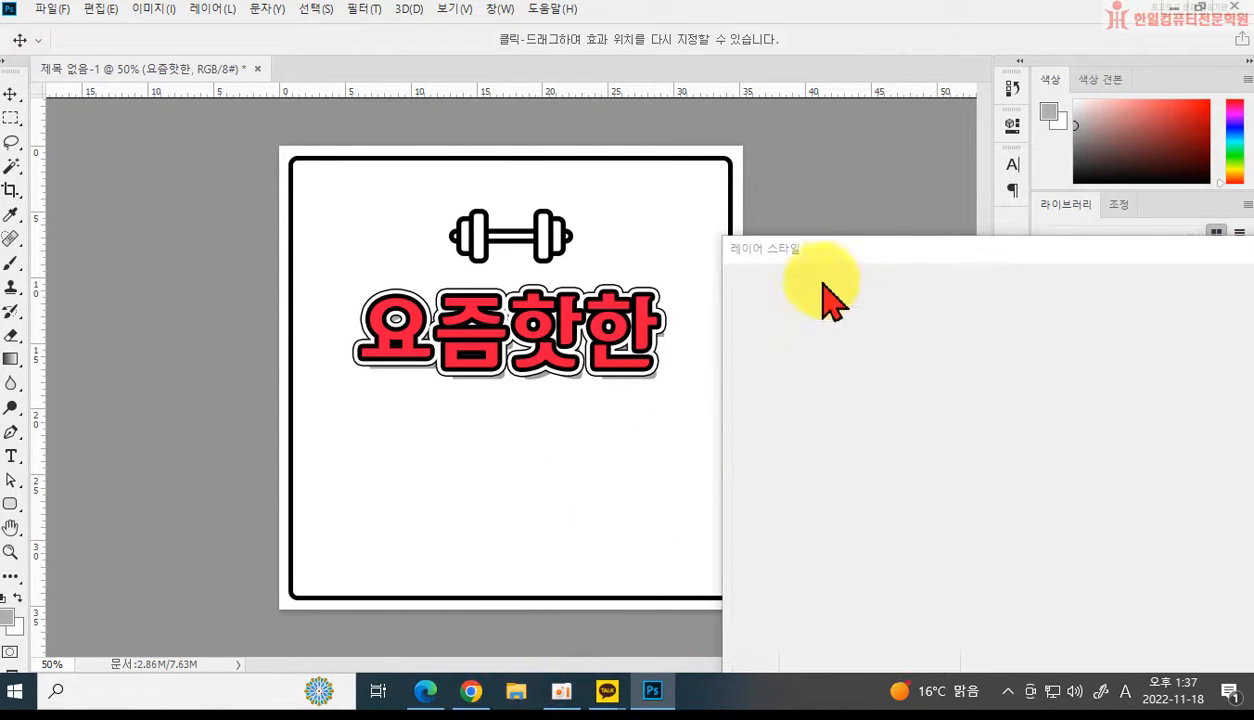
{"action": "left_click_drag", "start_coordinate": [868, 266], "coordinate": [240, 450]}
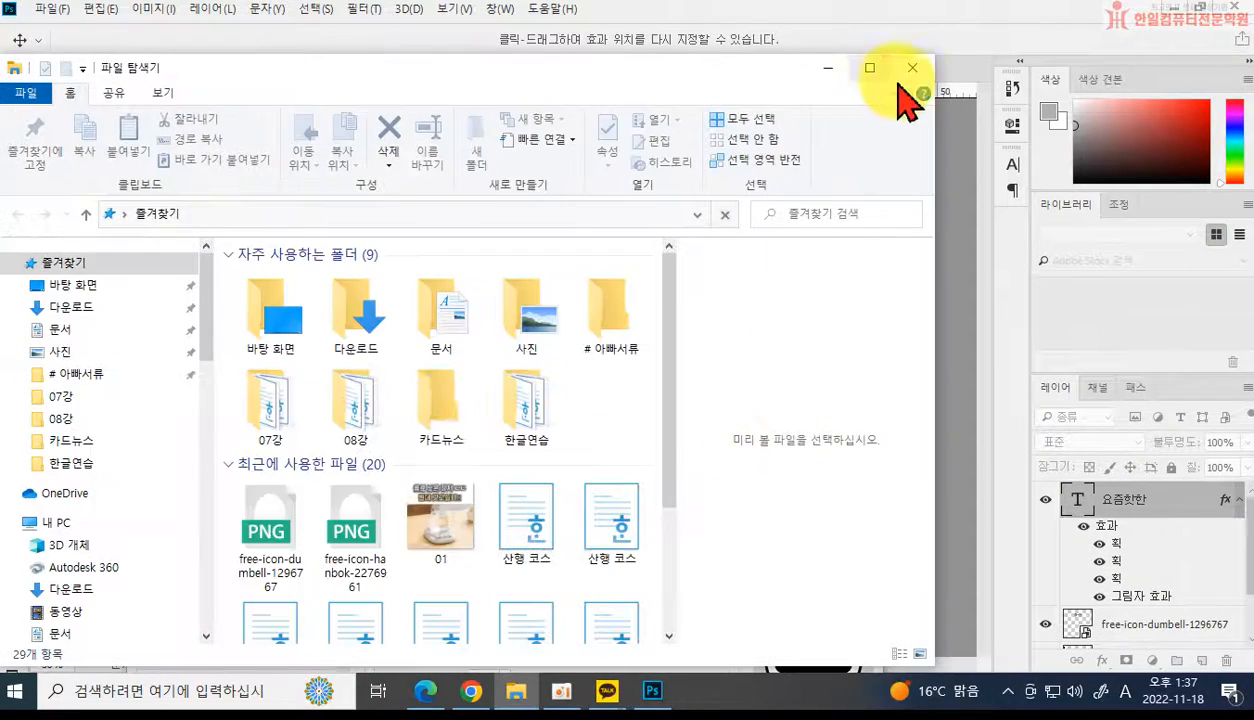
{"action": "left_click", "coordinate": [915, 67]}
{"action": "left_click", "coordinate": [812, 462]}
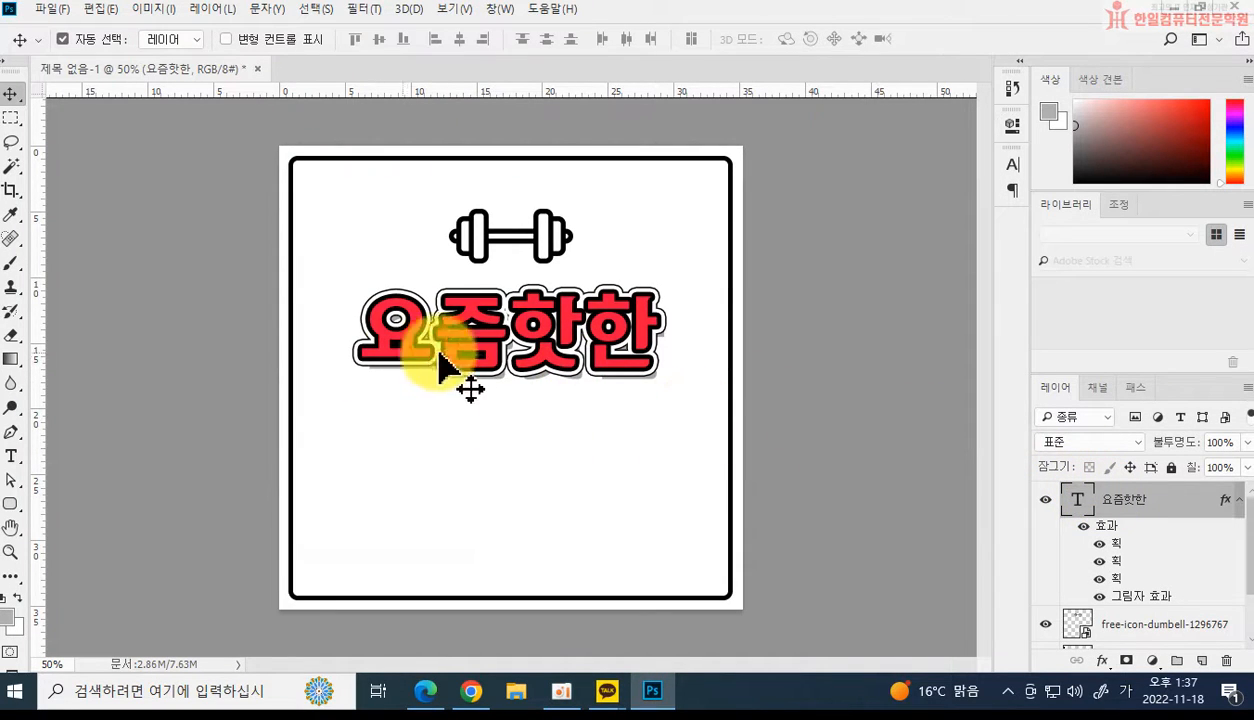
Duplicate the 요즘핫한 text directly below the original and remove the copy's layer style.
{"action": "left_click_drag", "start_coordinate": [486, 362], "coordinate": [485, 458]}
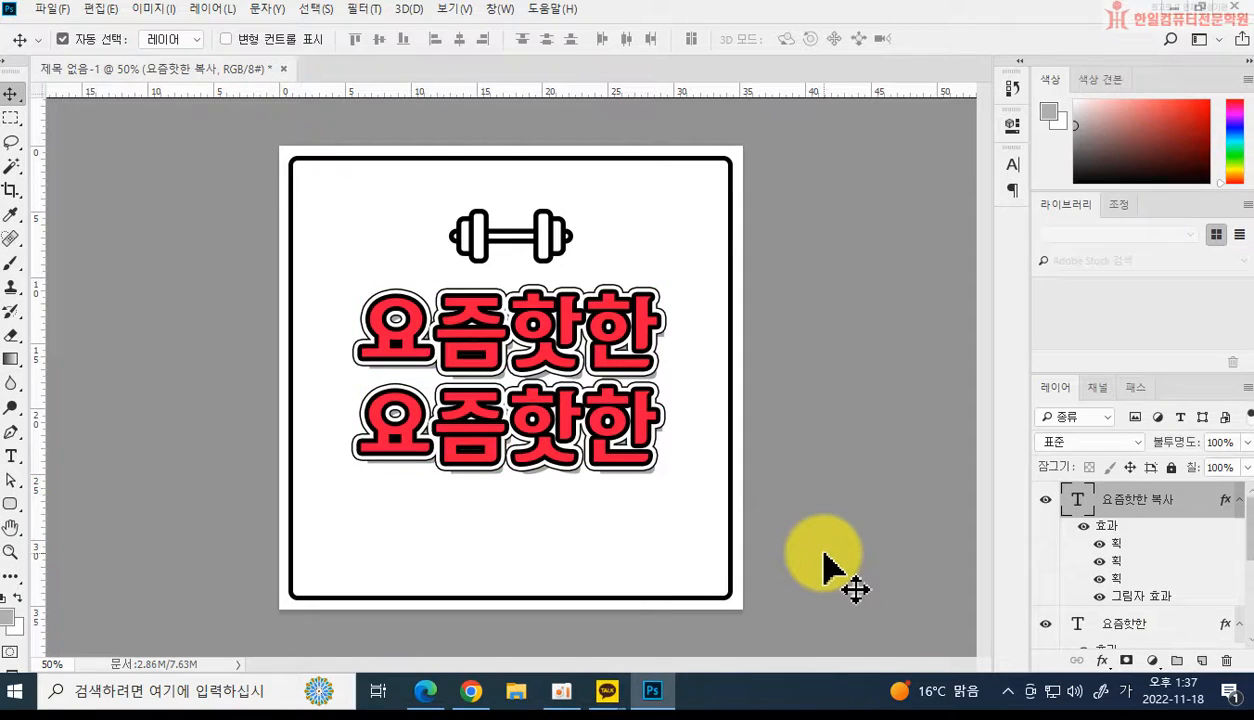
{"action": "left_click_drag", "start_coordinate": [1224, 512], "coordinate": [1225, 661]}
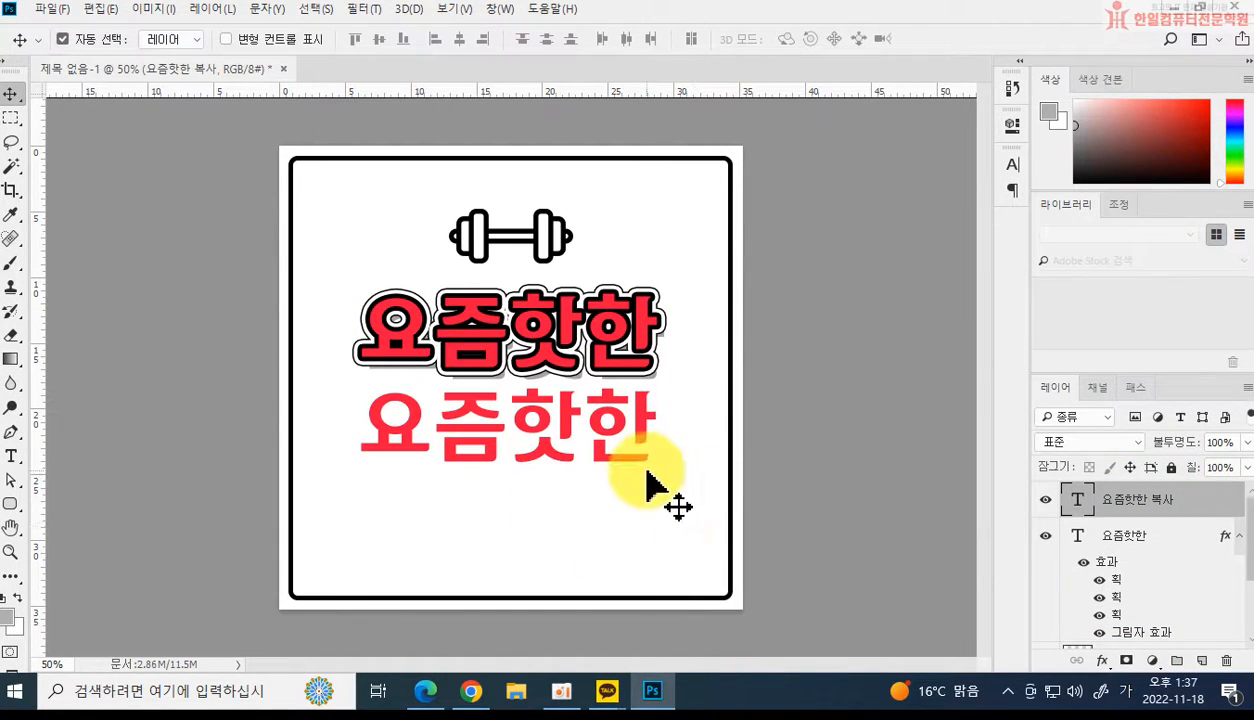
Copy the layer style of the upper 요즘핫한 text and paste it onto the duplicate.
{"action": "right_click", "coordinate": [1222, 548]}
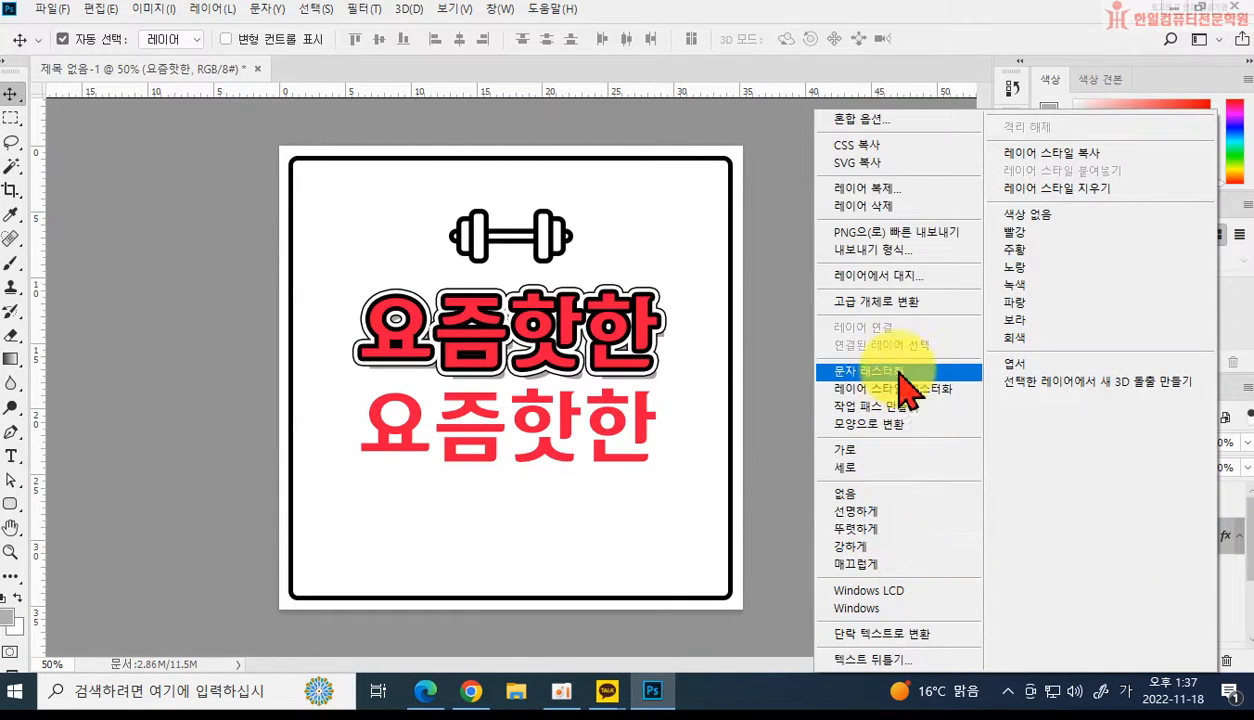
{"action": "left_click", "coordinate": [1060, 154]}
{"action": "left_click", "coordinate": [1208, 508]}
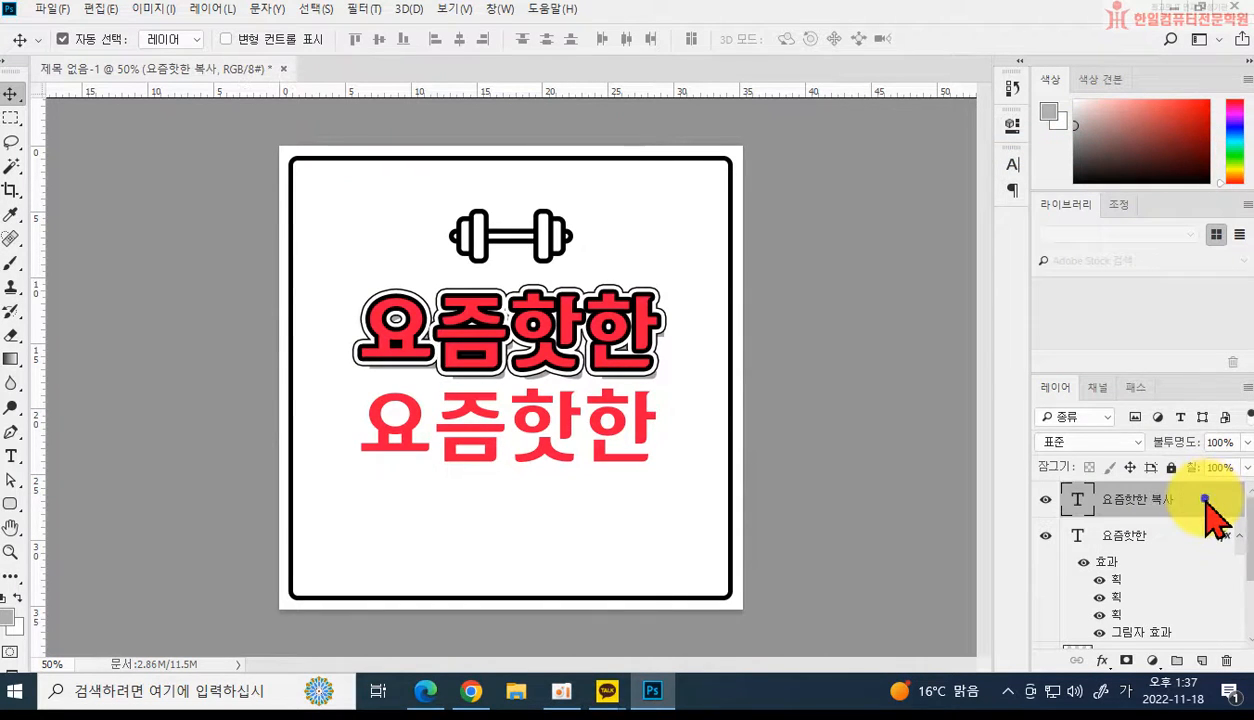
{"action": "right_click", "coordinate": [1210, 506]}
{"action": "left_click", "coordinate": [1112, 196]}
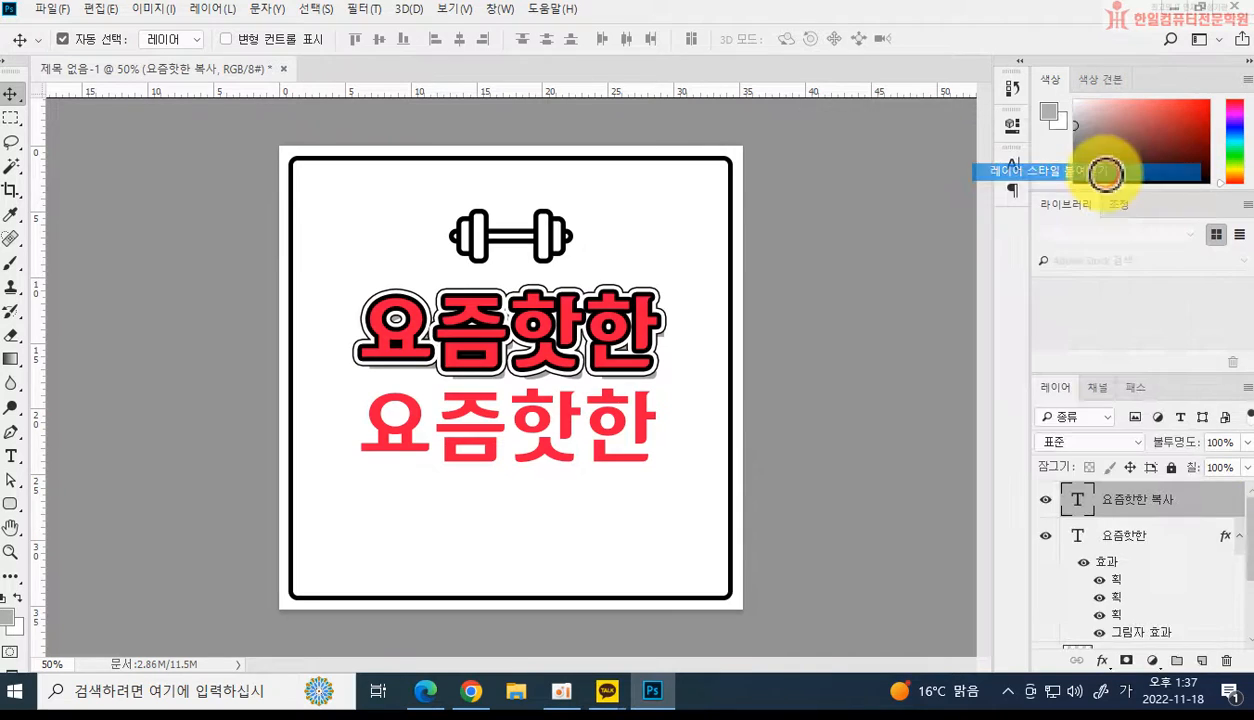
Delete the duplicate's layer style again and copy the effects straight from the original text layer onto it.
{"action": "left_click_drag", "start_coordinate": [1226, 500], "coordinate": [1226, 661]}
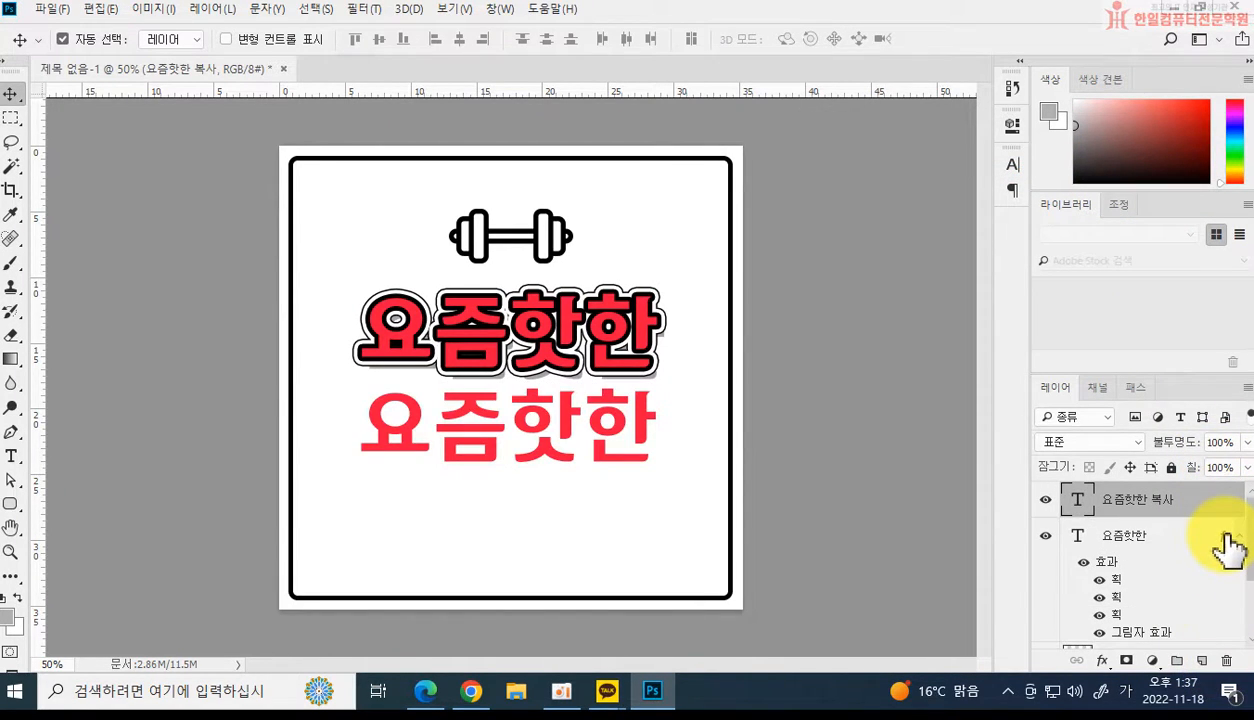
{"action": "left_click_drag", "start_coordinate": [1226, 535], "coordinate": [1228, 500]}
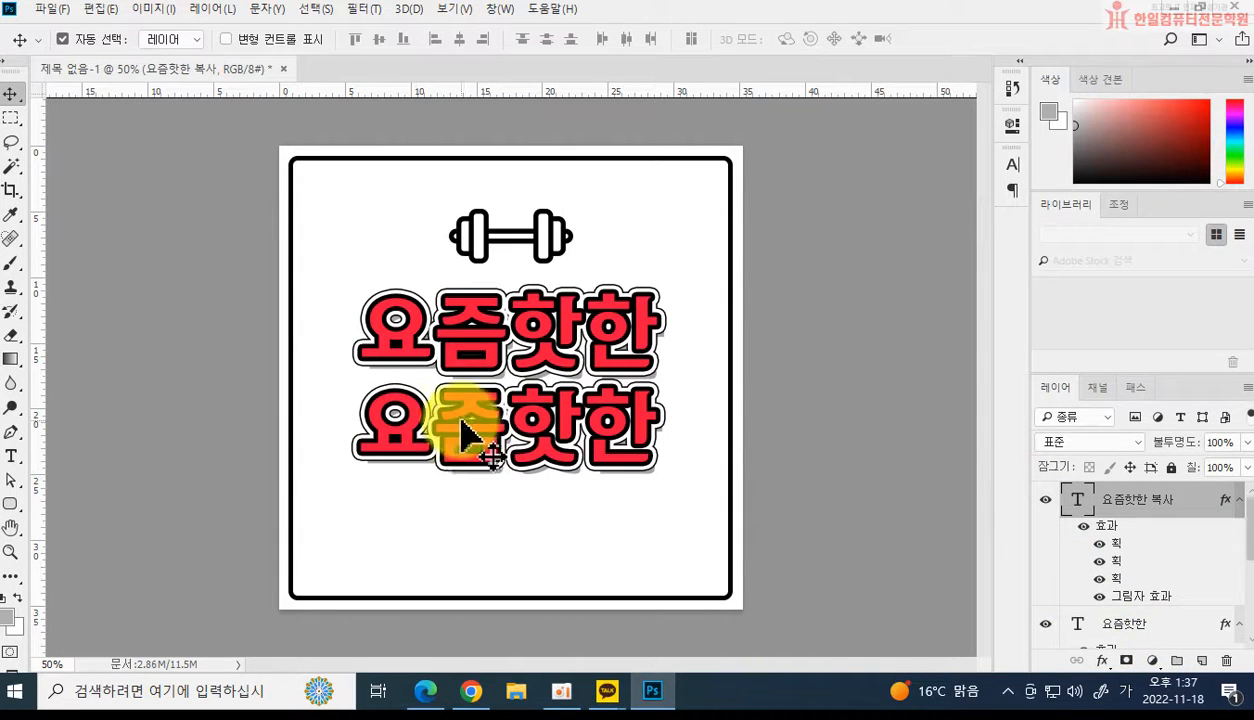
Examine the layer style commands and the list of effects available for the duplicated 요즘핫한 text.
{"action": "left_click", "coordinate": [11, 457]}
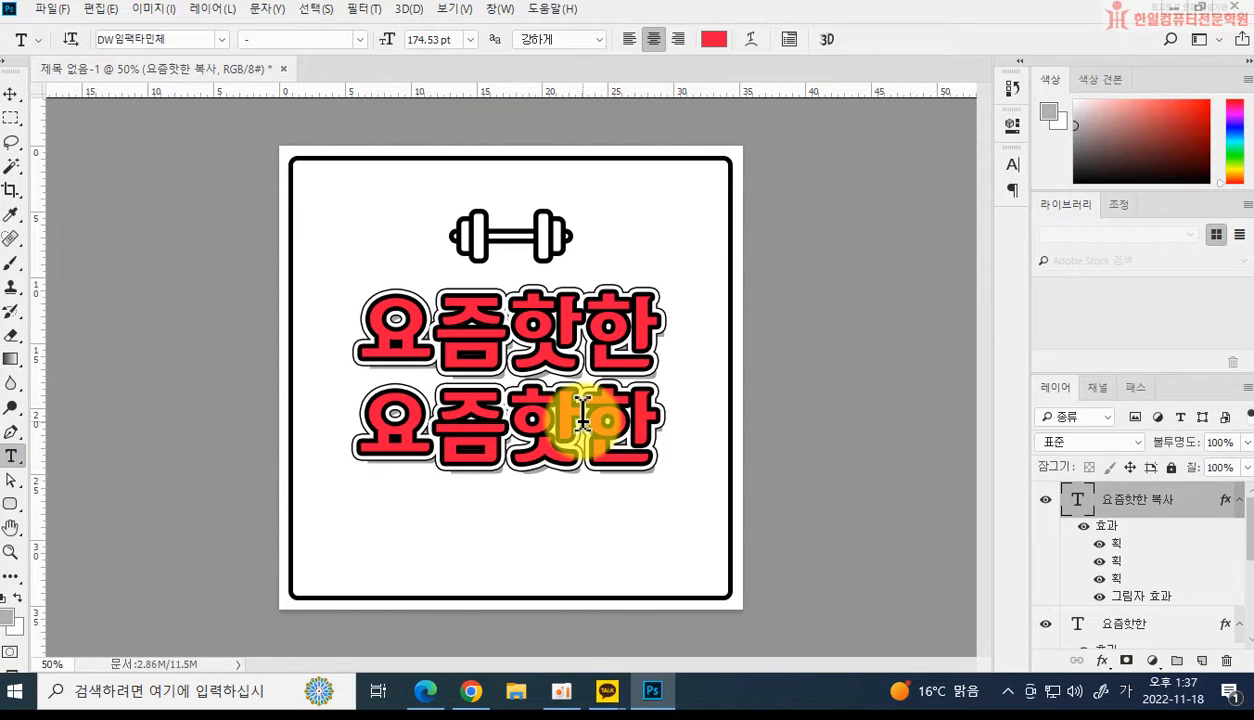
{"action": "right_click", "coordinate": [1148, 508]}
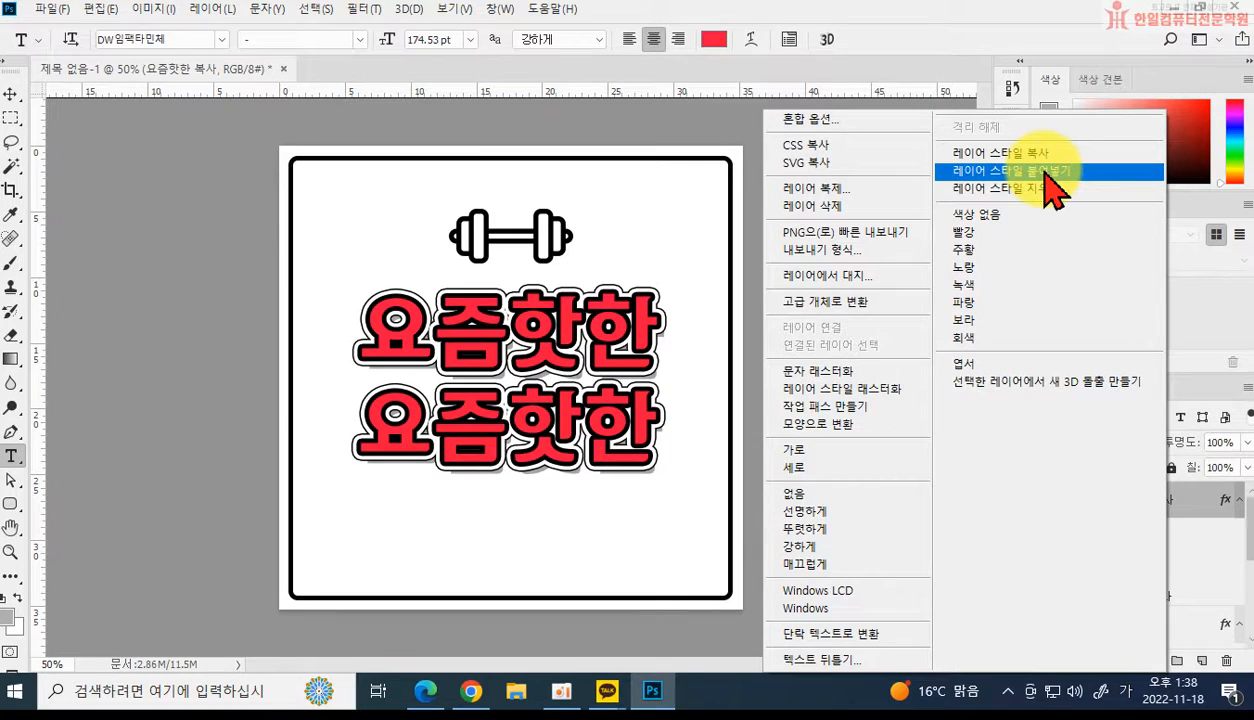
{"action": "left_click", "coordinate": [1088, 47]}
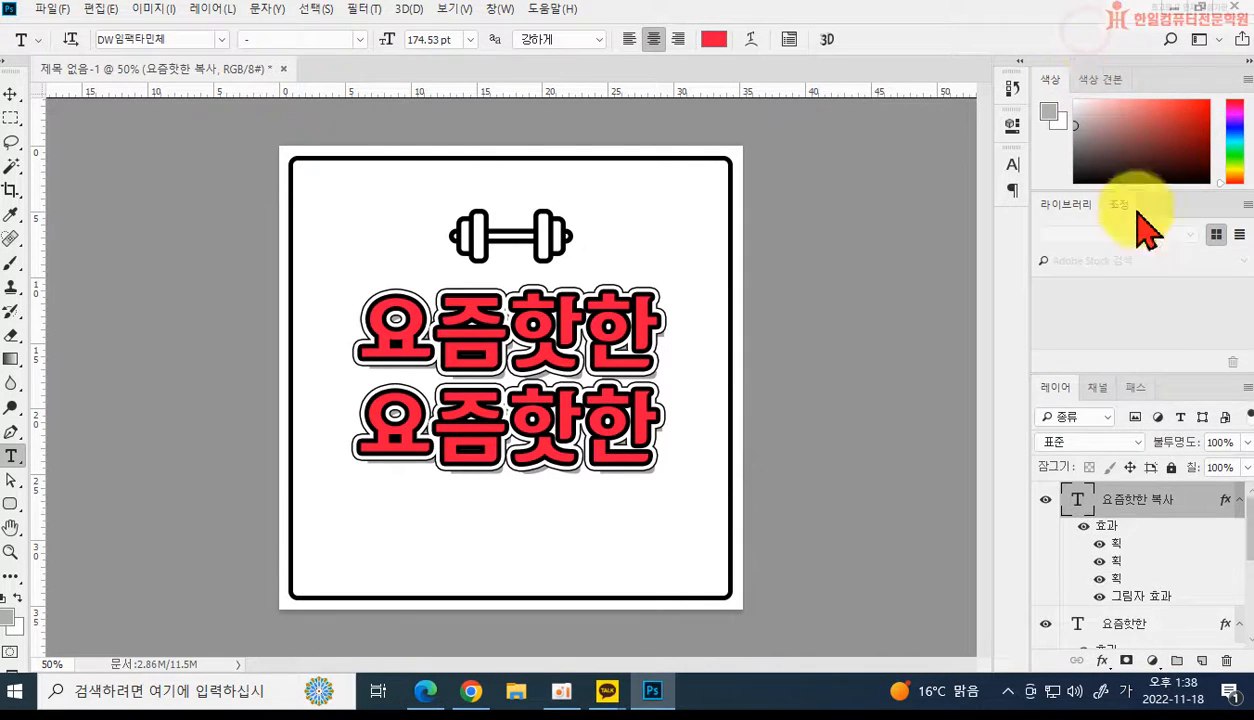
{"action": "left_click", "coordinate": [1103, 661]}
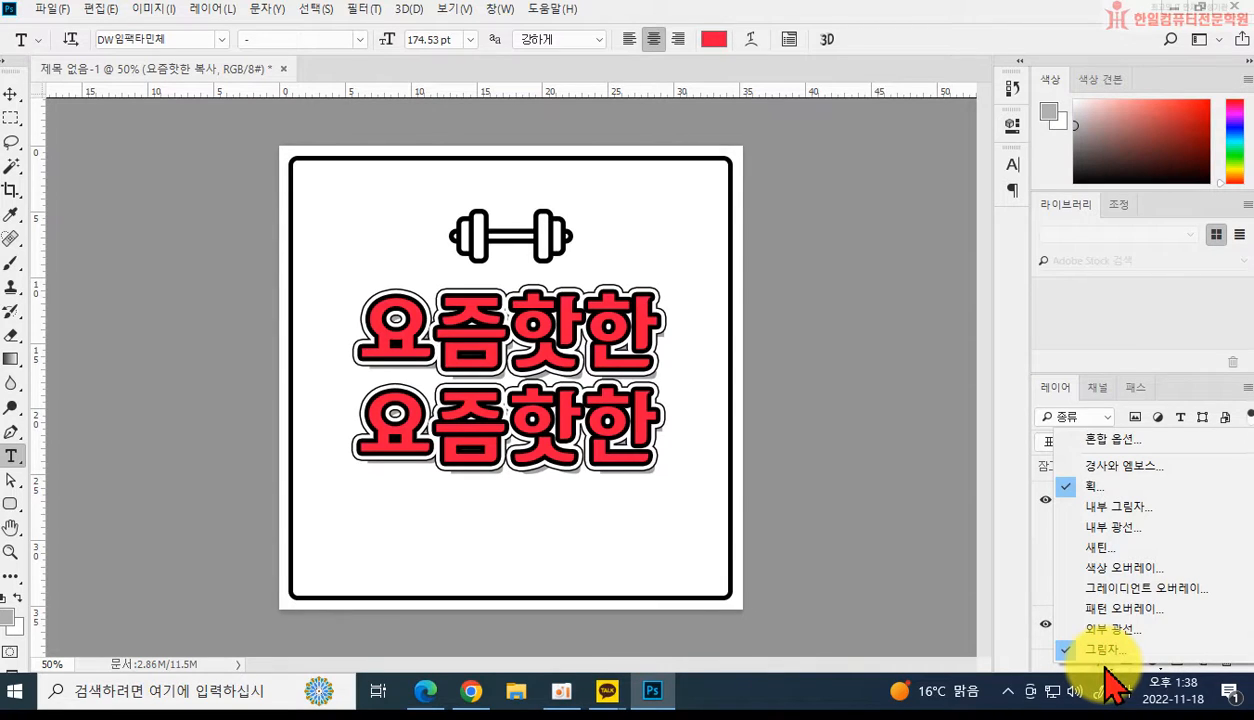
{"action": "left_click", "coordinate": [1105, 667]}
{"action": "left_click", "coordinate": [1104, 663]}
{"action": "left_click", "coordinate": [1104, 663]}
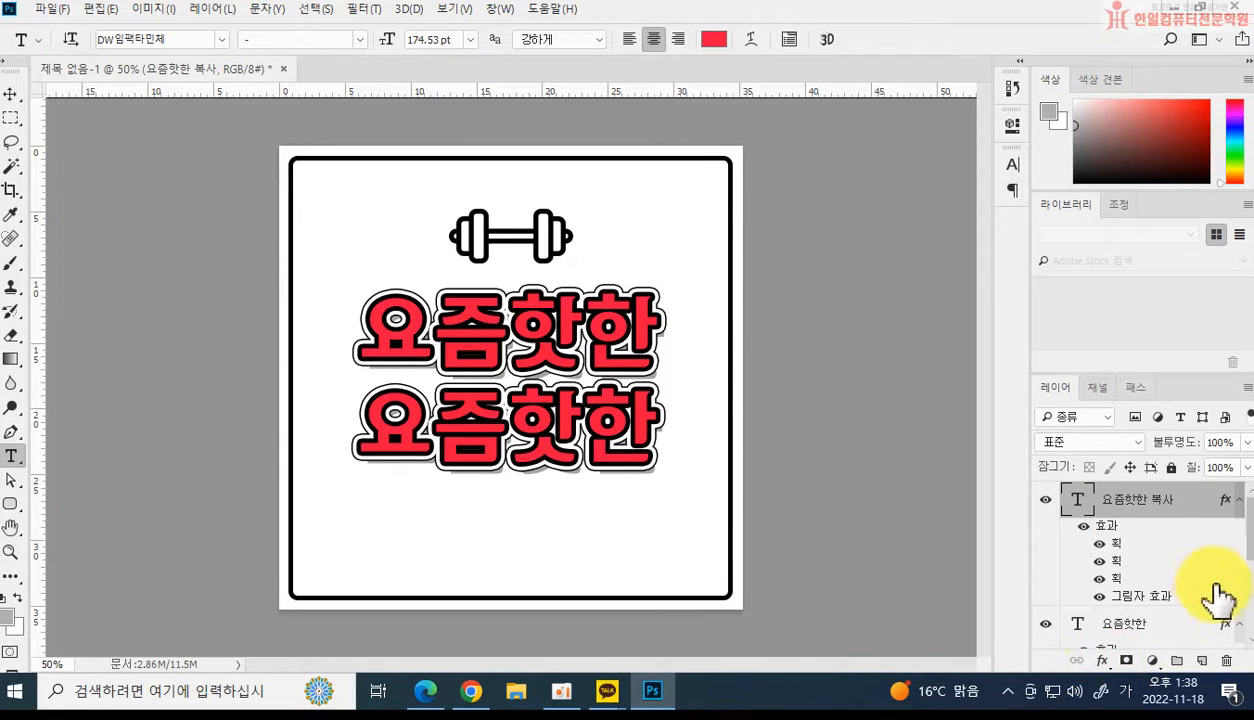
Inspect the duplicated text's Layer Style settings and effect list, closing them without changes.
{"action": "double_click", "coordinate": [1210, 515]}
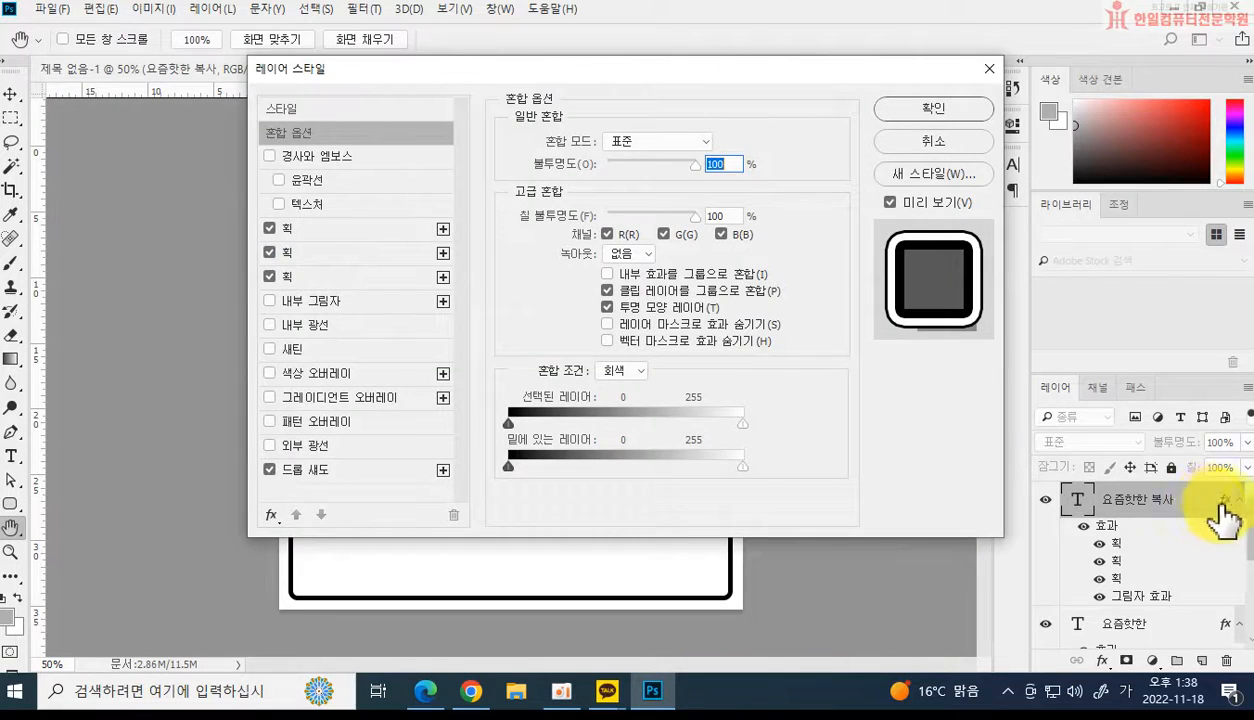
{"action": "left_click", "coordinate": [962, 139]}
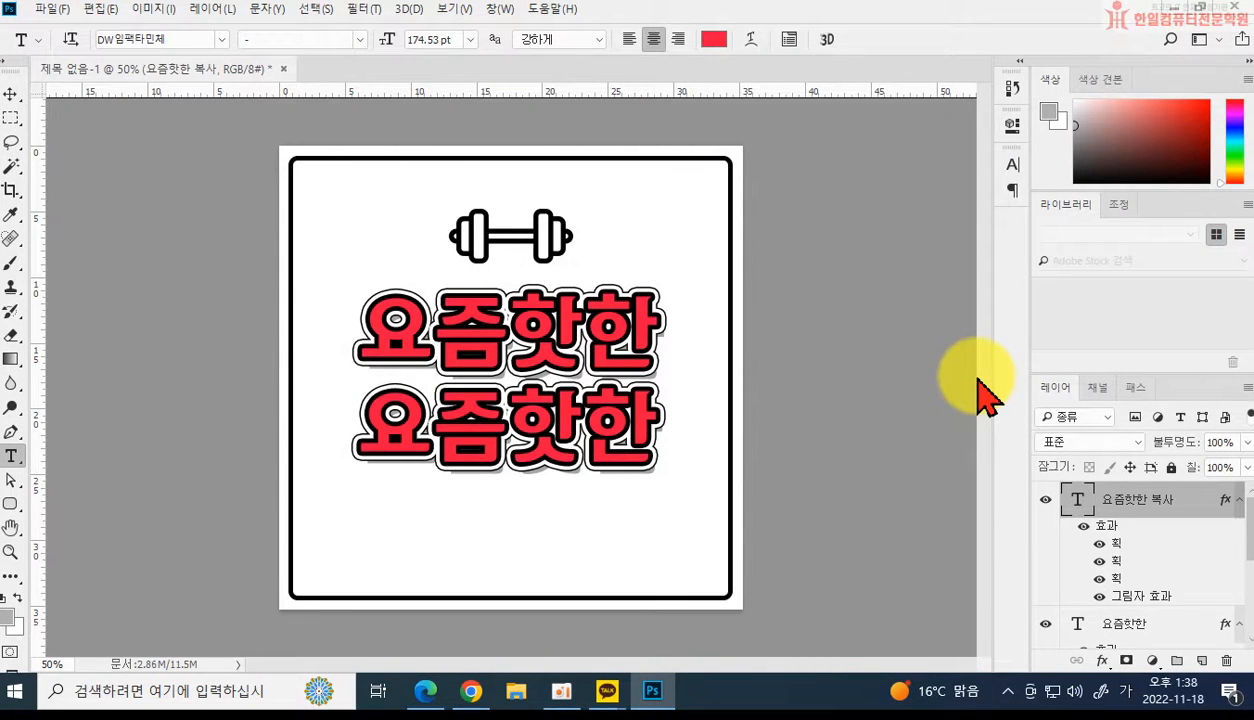
{"action": "left_click", "coordinate": [1104, 663]}
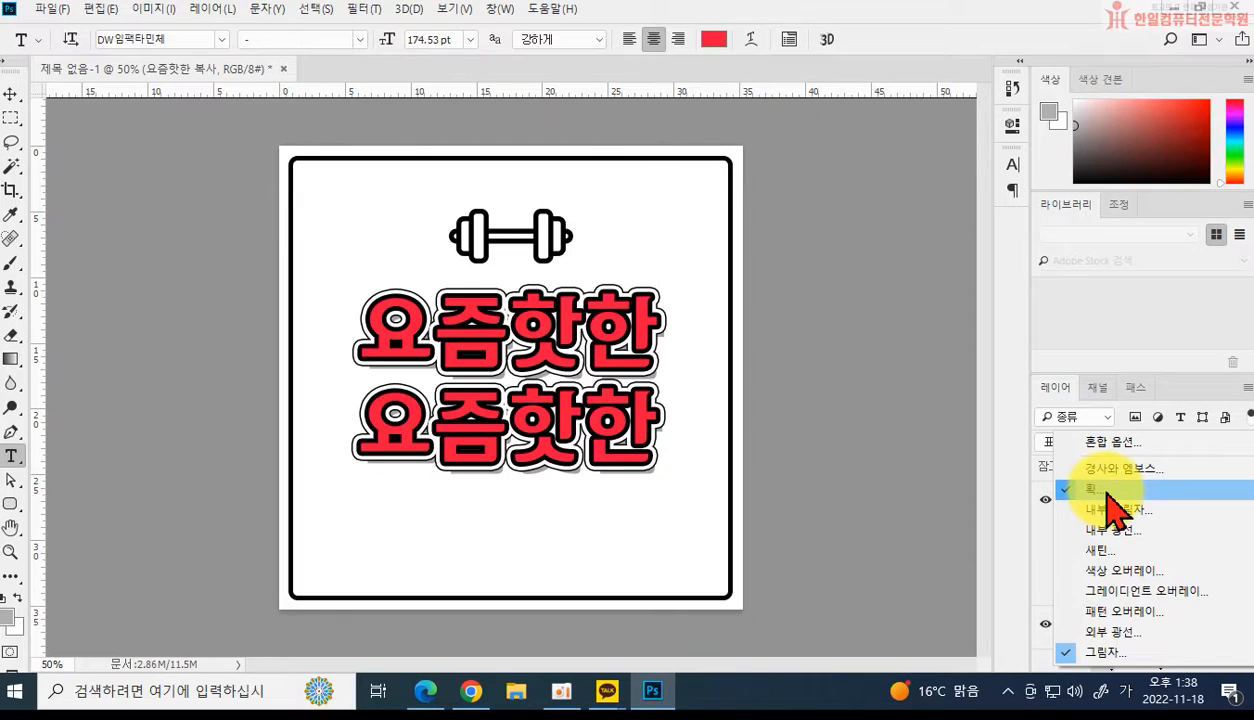
{"action": "left_click", "coordinate": [938, 460]}
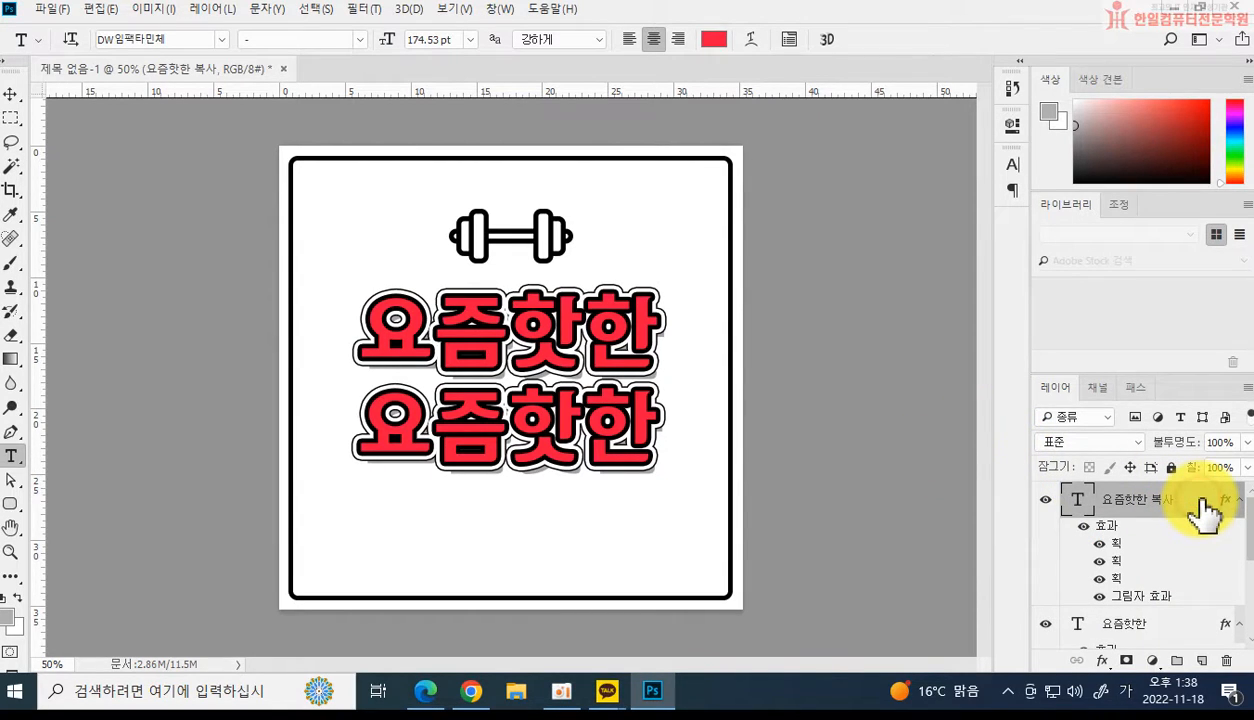
{"action": "double_click", "coordinate": [1204, 512]}
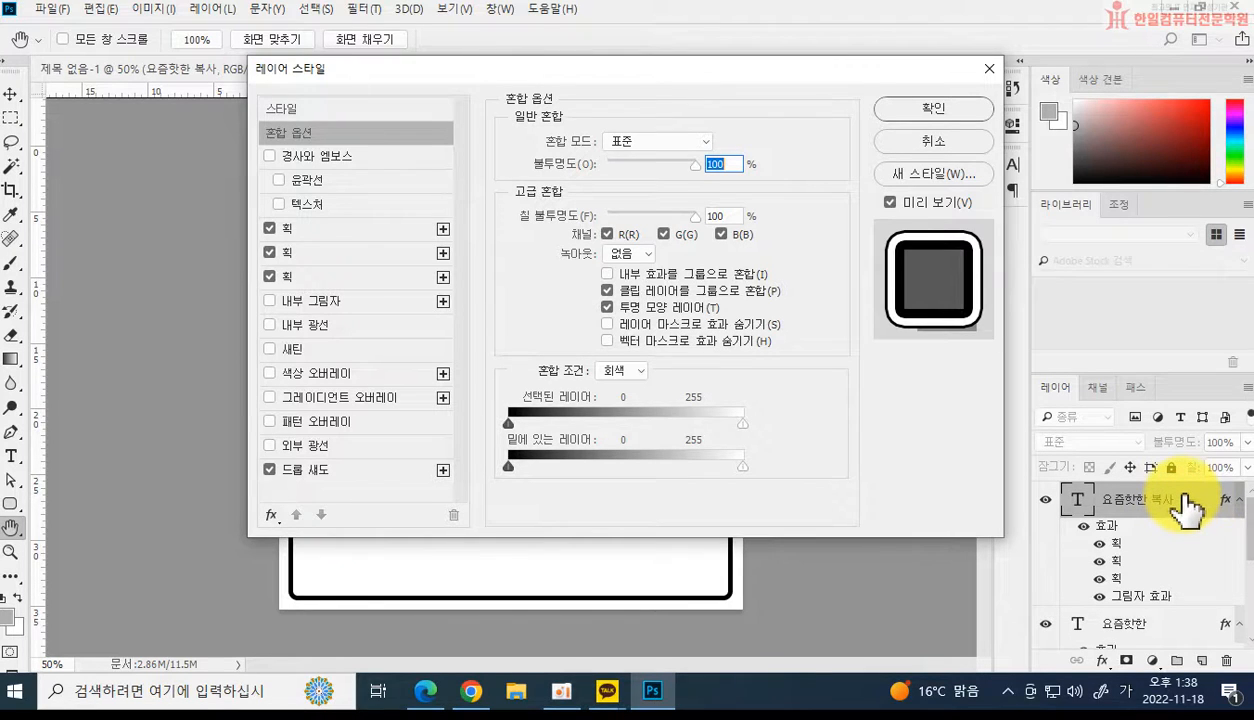
{"action": "left_click", "coordinate": [989, 70]}
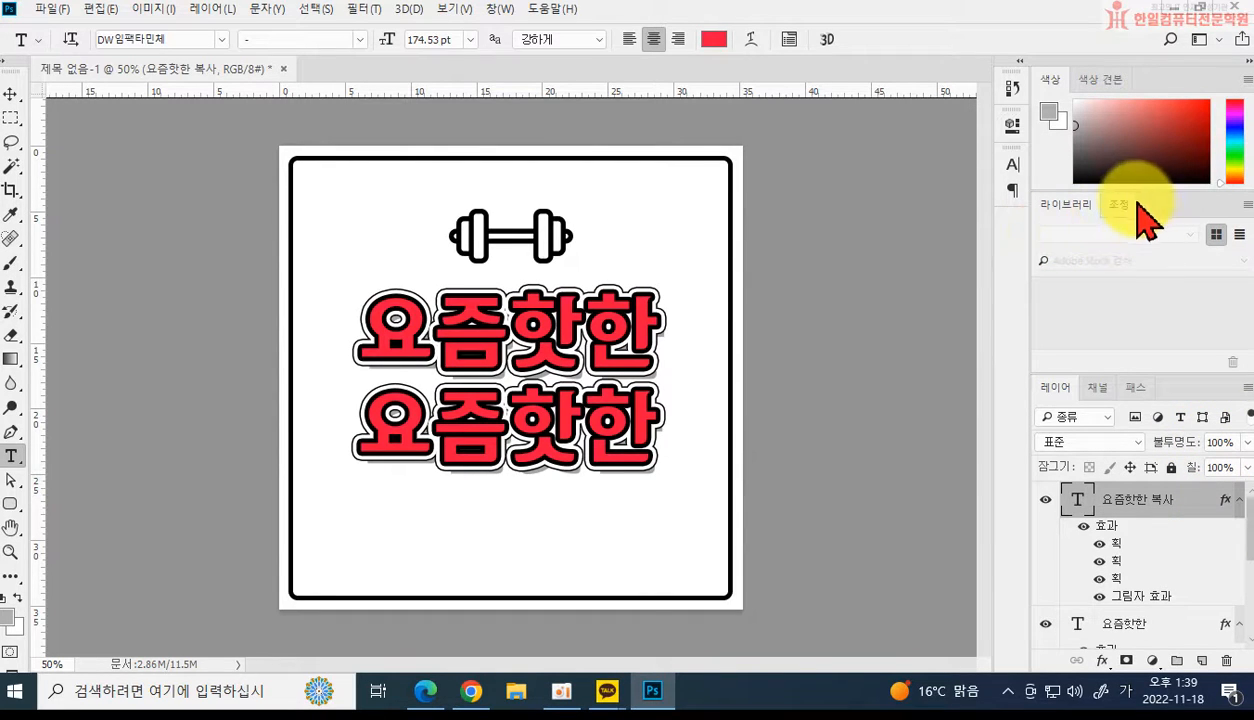
Show the Styles library and save the text's layer effects as a new style under the default name.
{"action": "left_click", "coordinate": [490, 10]}
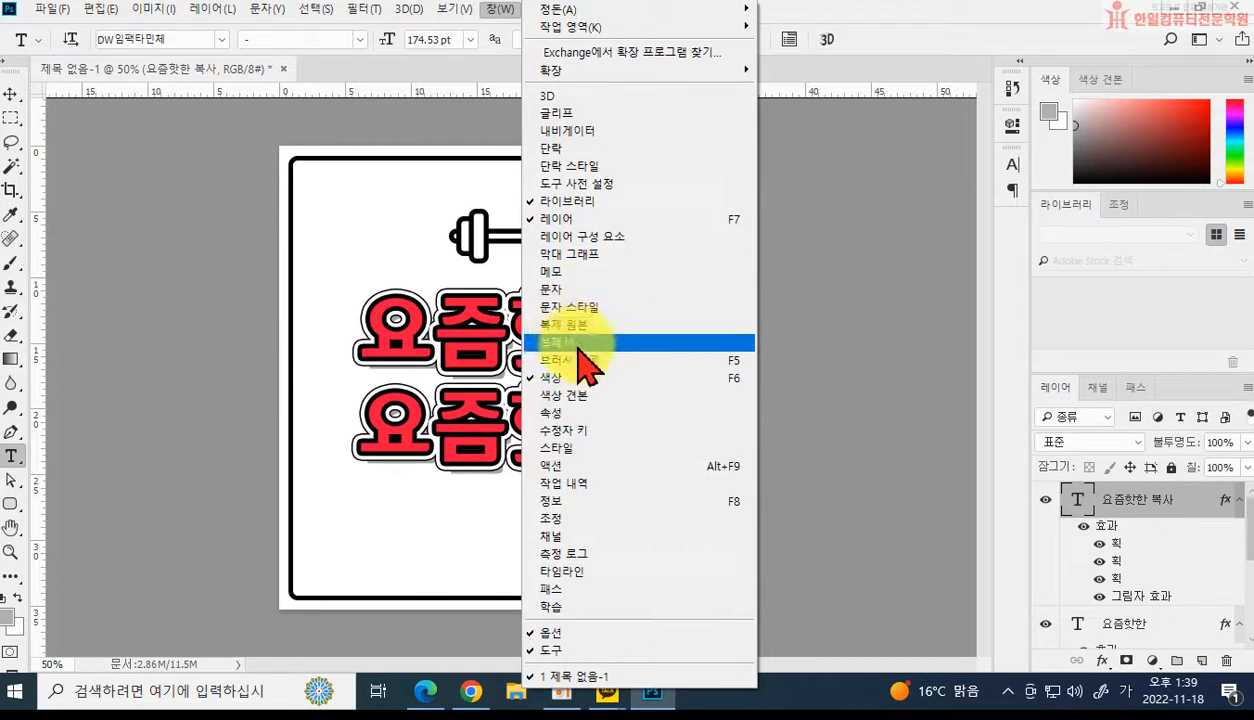
{"action": "left_click", "coordinate": [595, 449]}
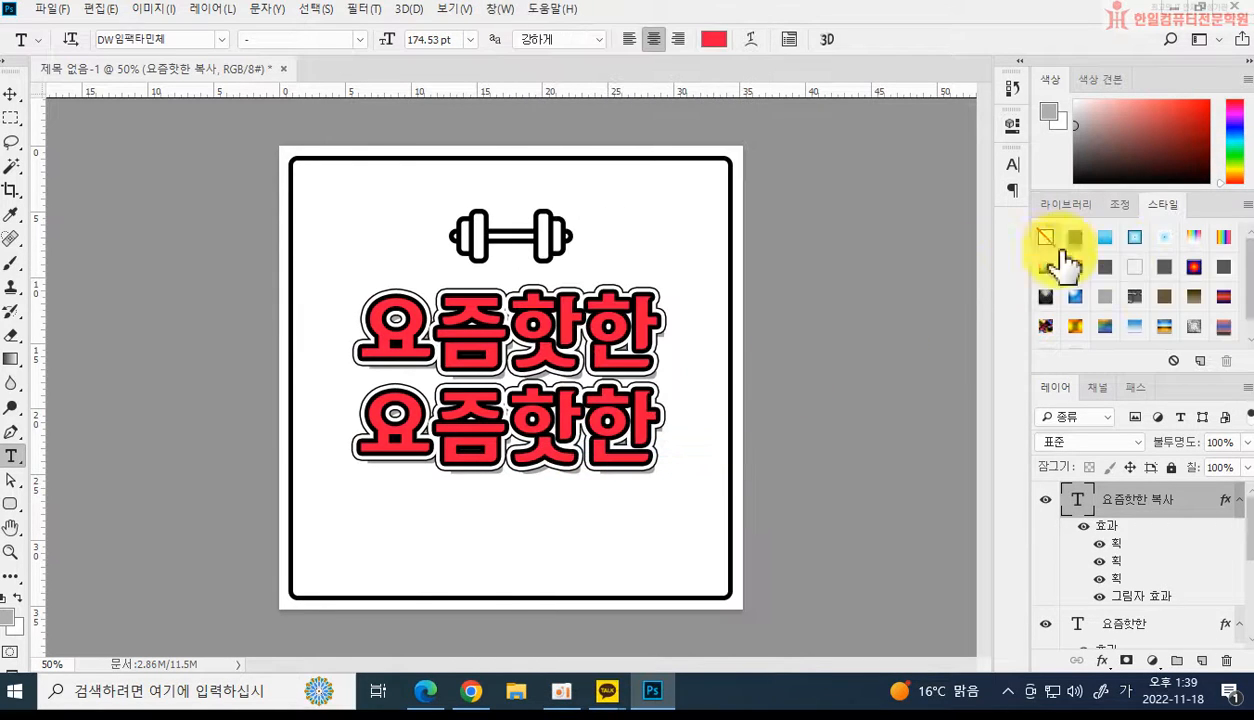
{"action": "scroll", "coordinate": [1185, 315], "scroll_direction": "down", "scroll_amount": 1}
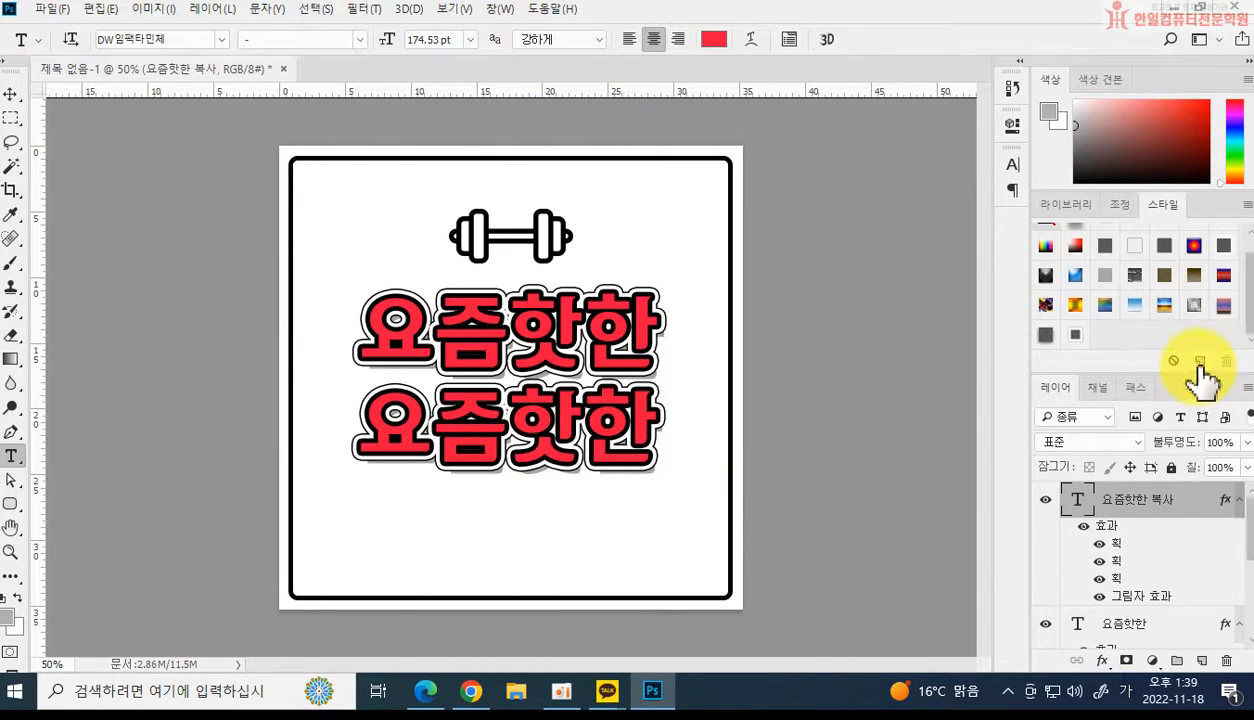
{"action": "left_click", "coordinate": [1200, 362]}
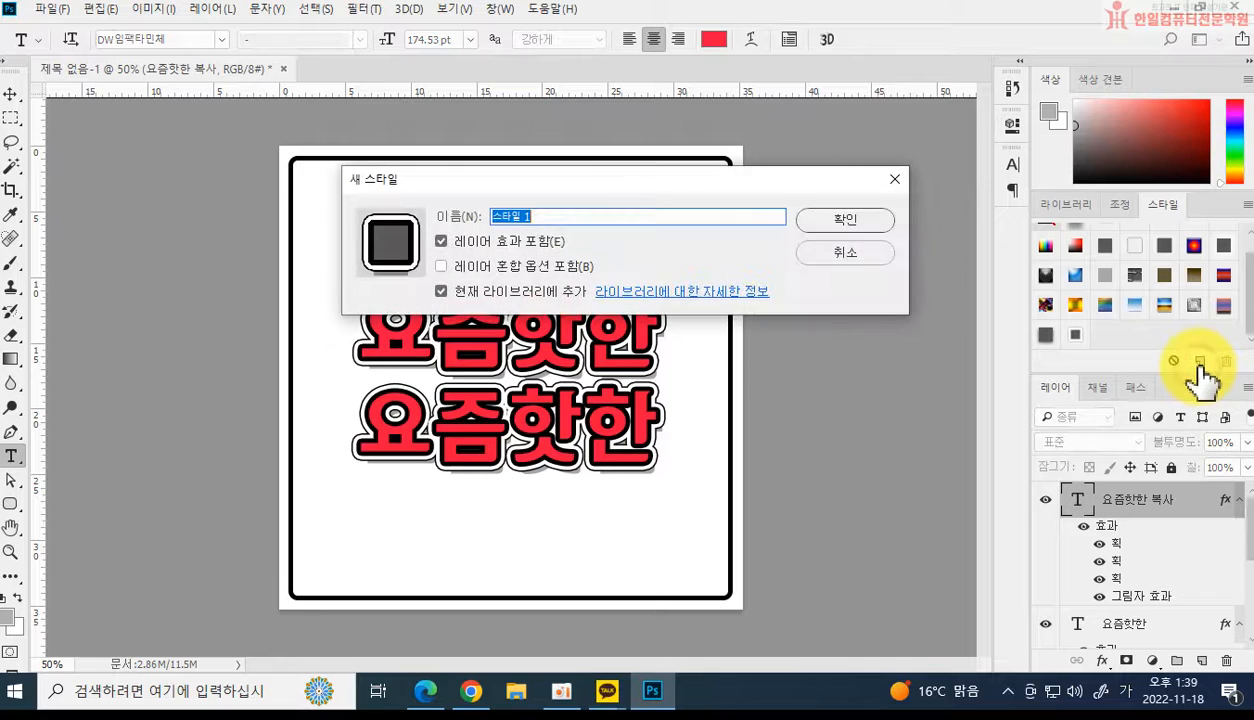
{"action": "left_click", "coordinate": [848, 221]}
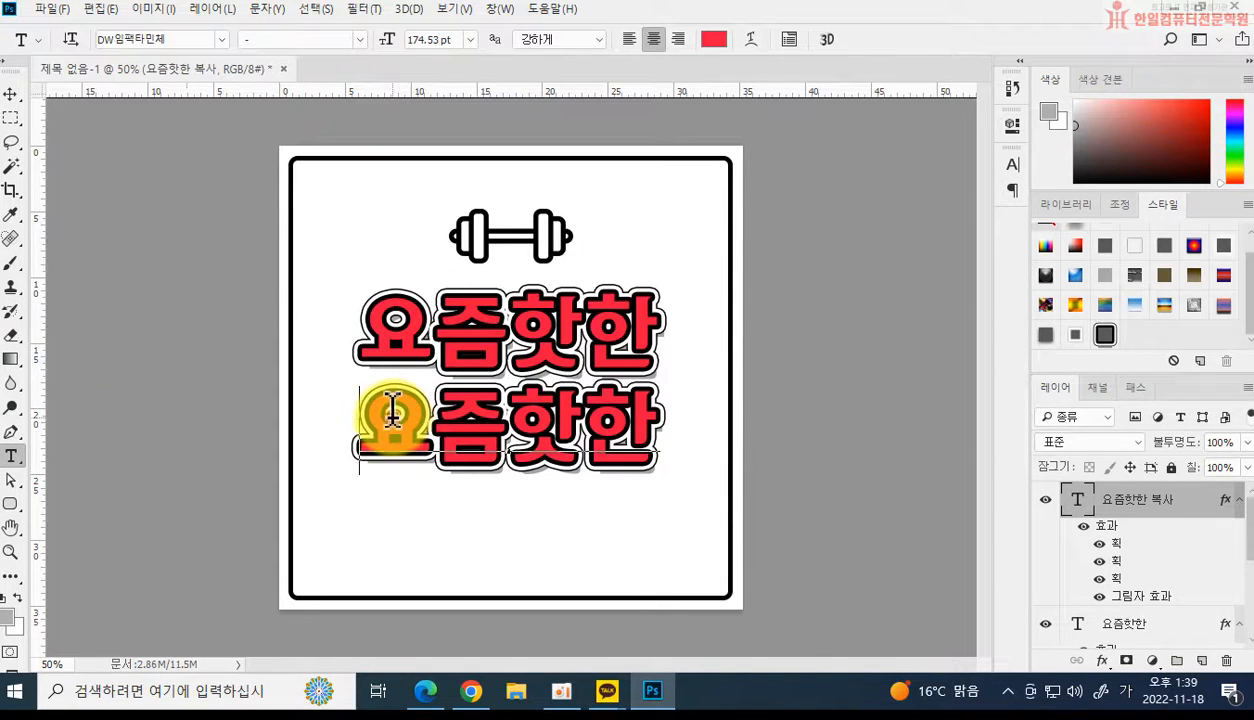
Replace the upper 요즘핫한 headline line with the text 헬린이에게.
{"action": "left_click_drag", "start_coordinate": [384, 420], "coordinate": [652, 440]}
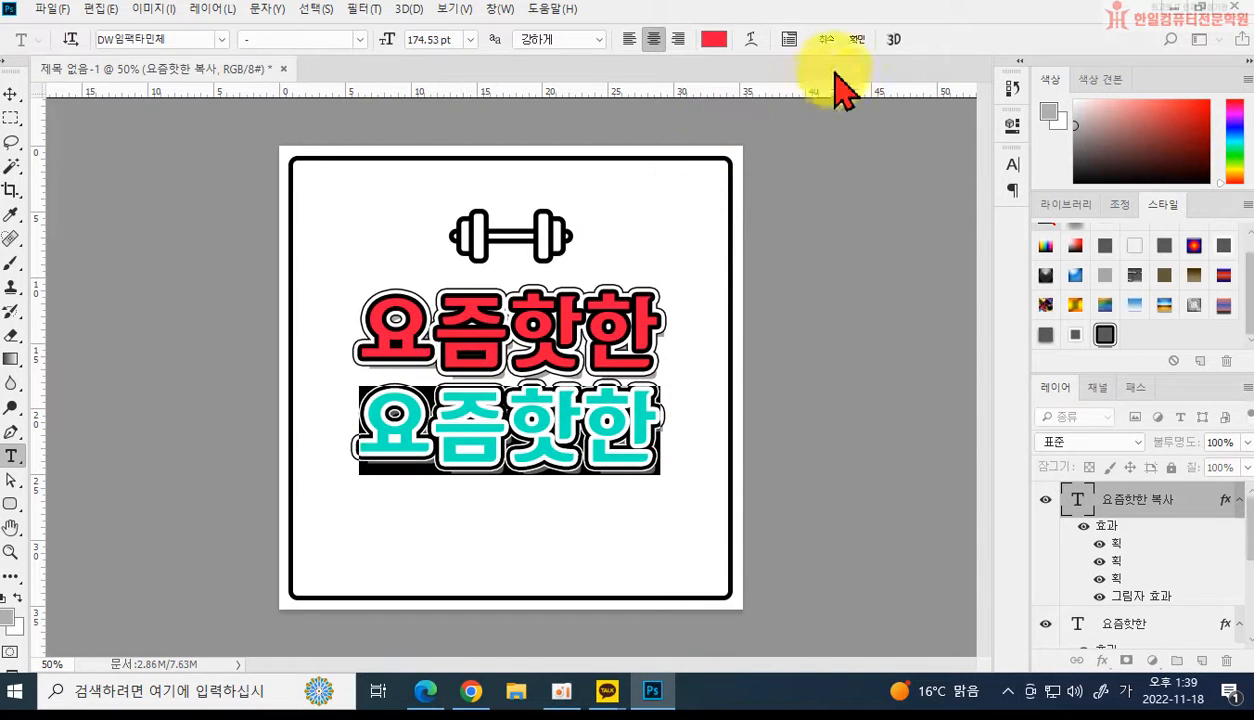
{"action": "left_click", "coordinate": [826, 40]}
{"action": "left_click_drag", "start_coordinate": [352, 310], "coordinate": [784, 398]}
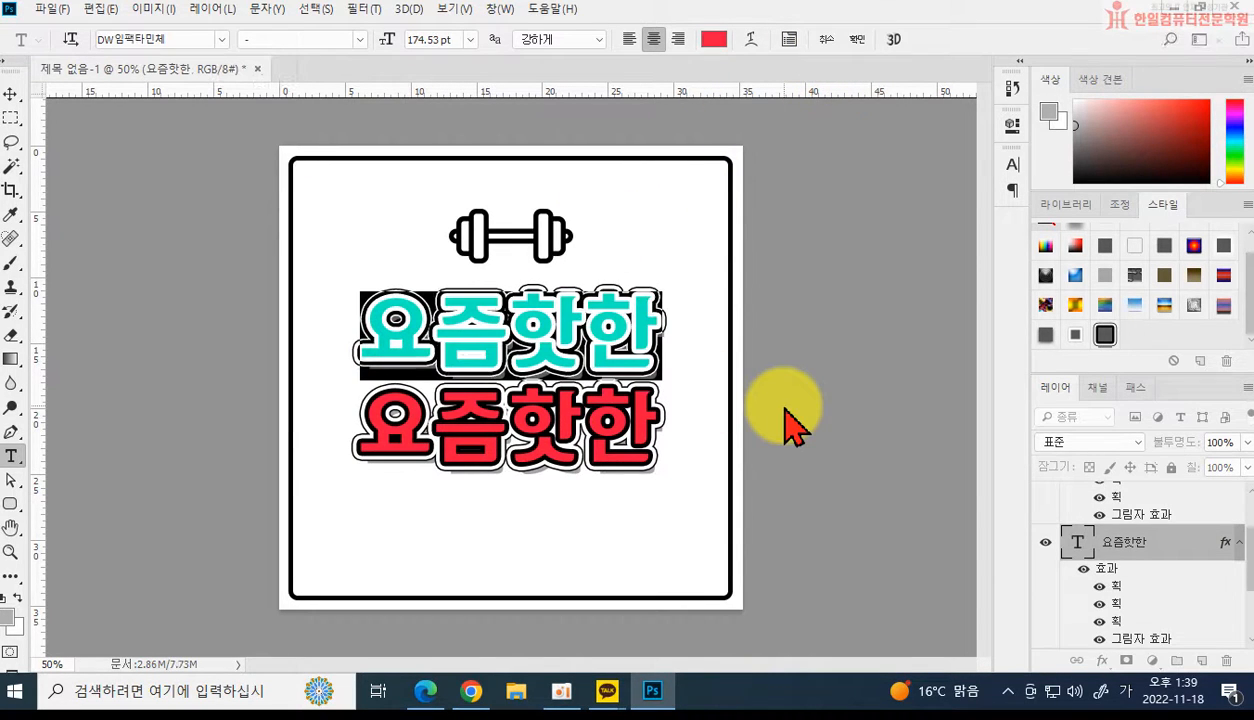
{"action": "type", "text": "헬린이들"}
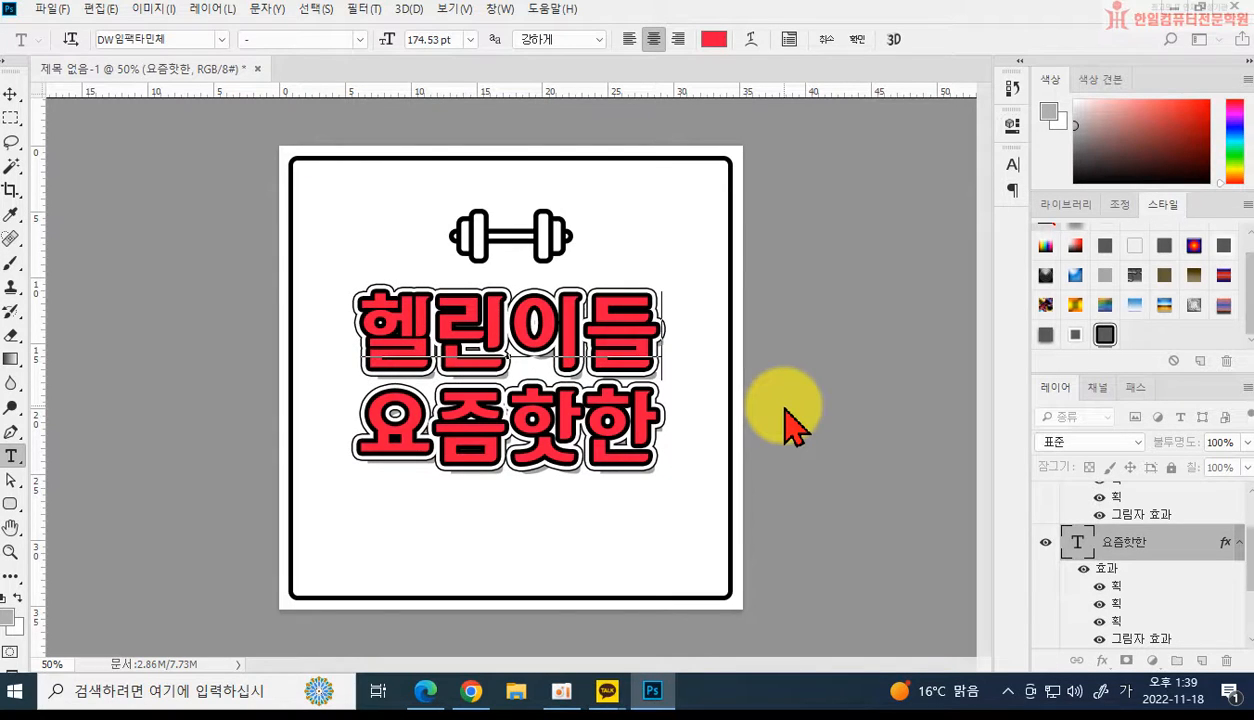
{"action": "key", "text": "BackSpace"}
{"action": "key", "text": "BackSpace"}
{"action": "key", "text": "BackSpace"}
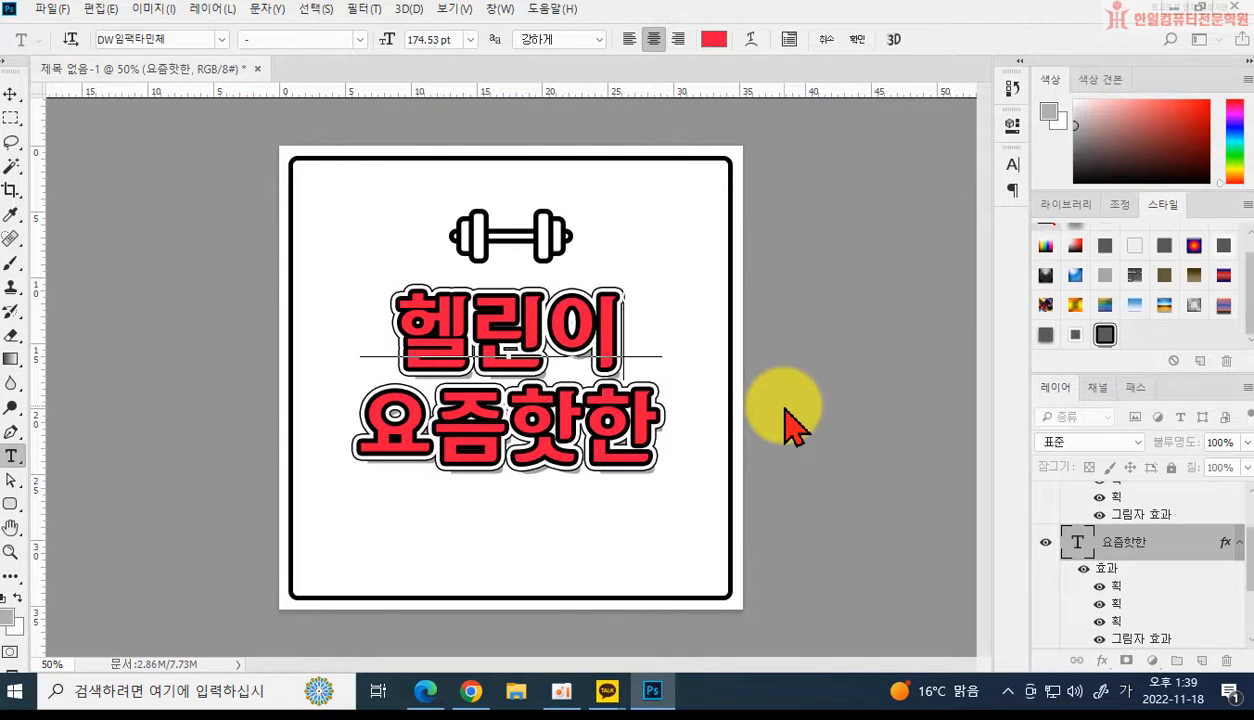
{"action": "type", "text": "친구"}
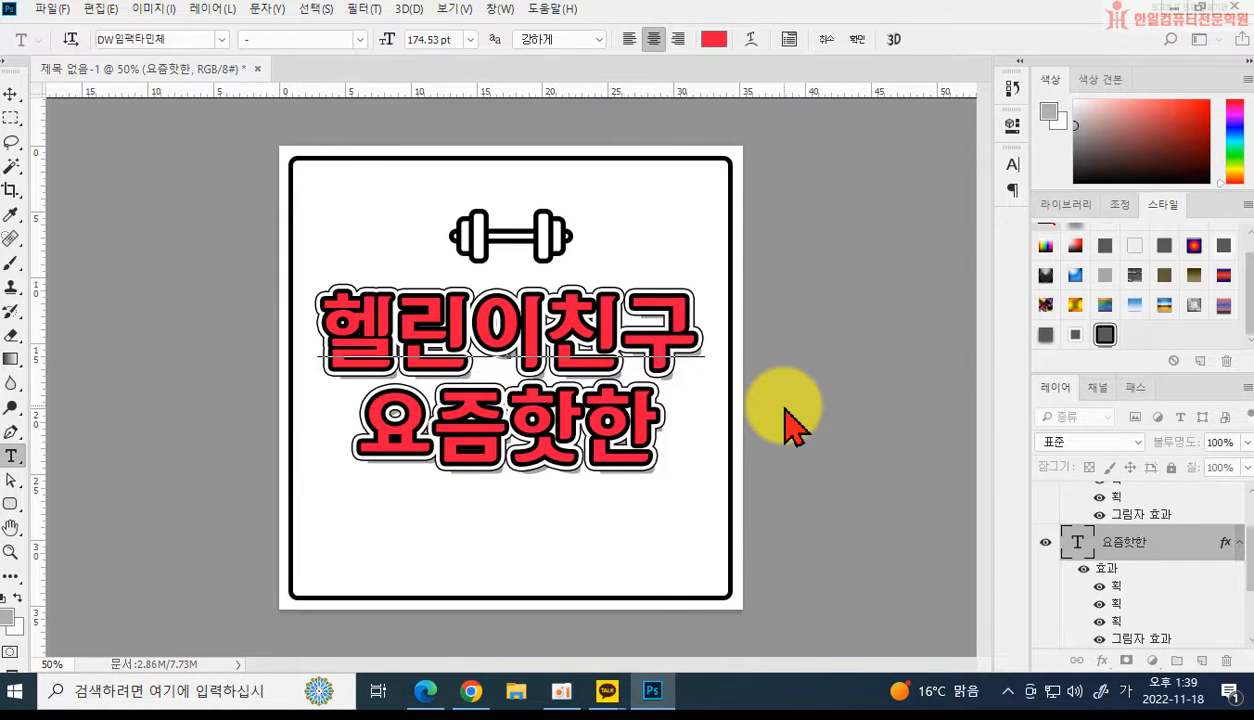
{"action": "key", "text": "BackSpace"}
{"action": "key", "text": "BackSpace"}
{"action": "key", "text": "BackSpace"}
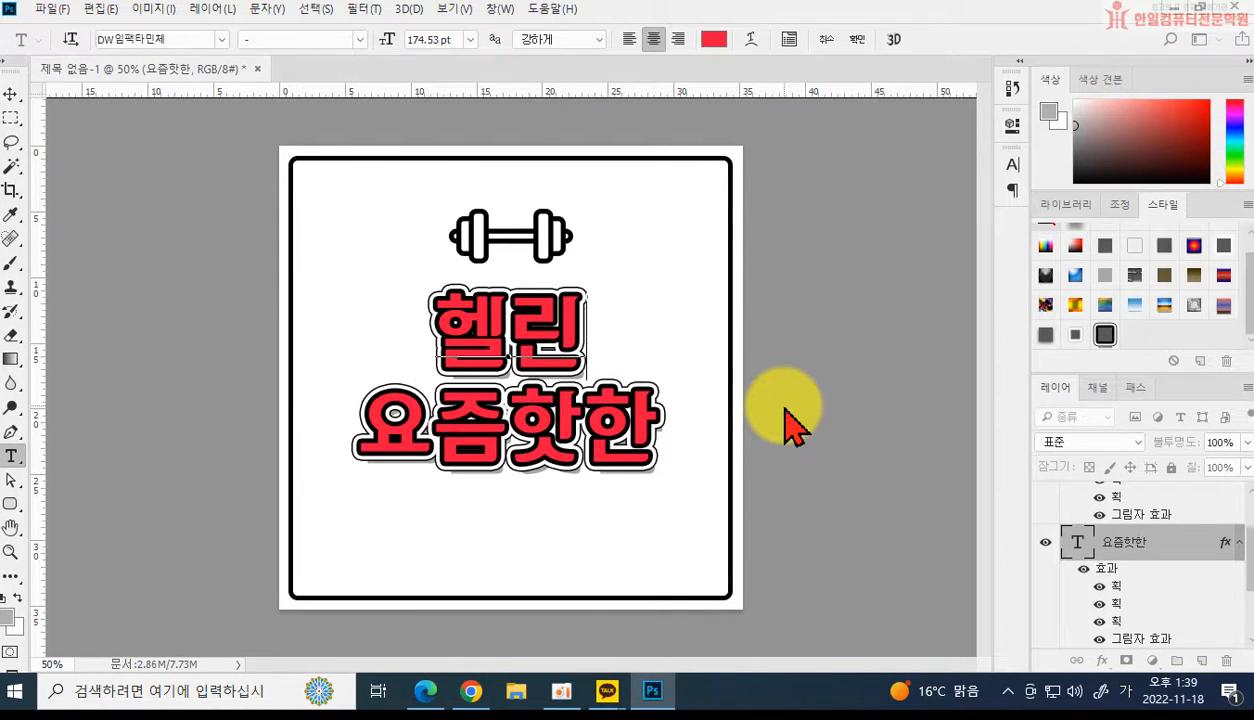
{"action": "type", "text": "이에게"}
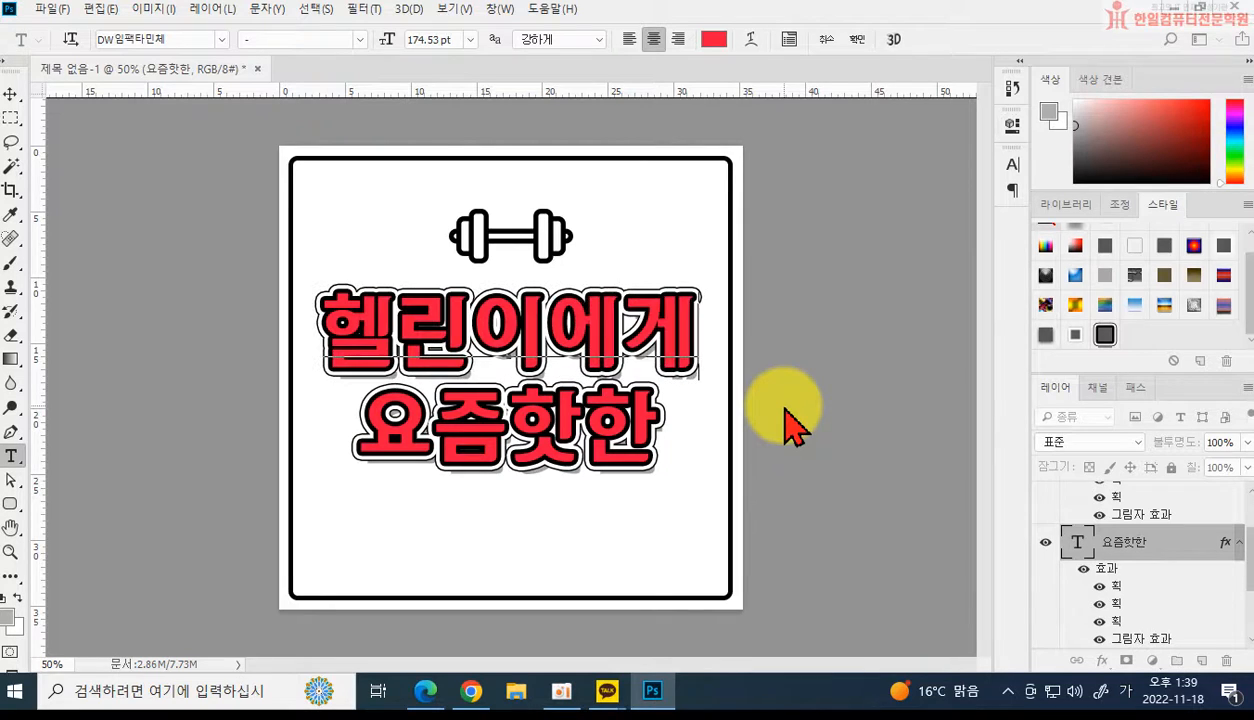
{"action": "left_click", "coordinate": [781, 405]}
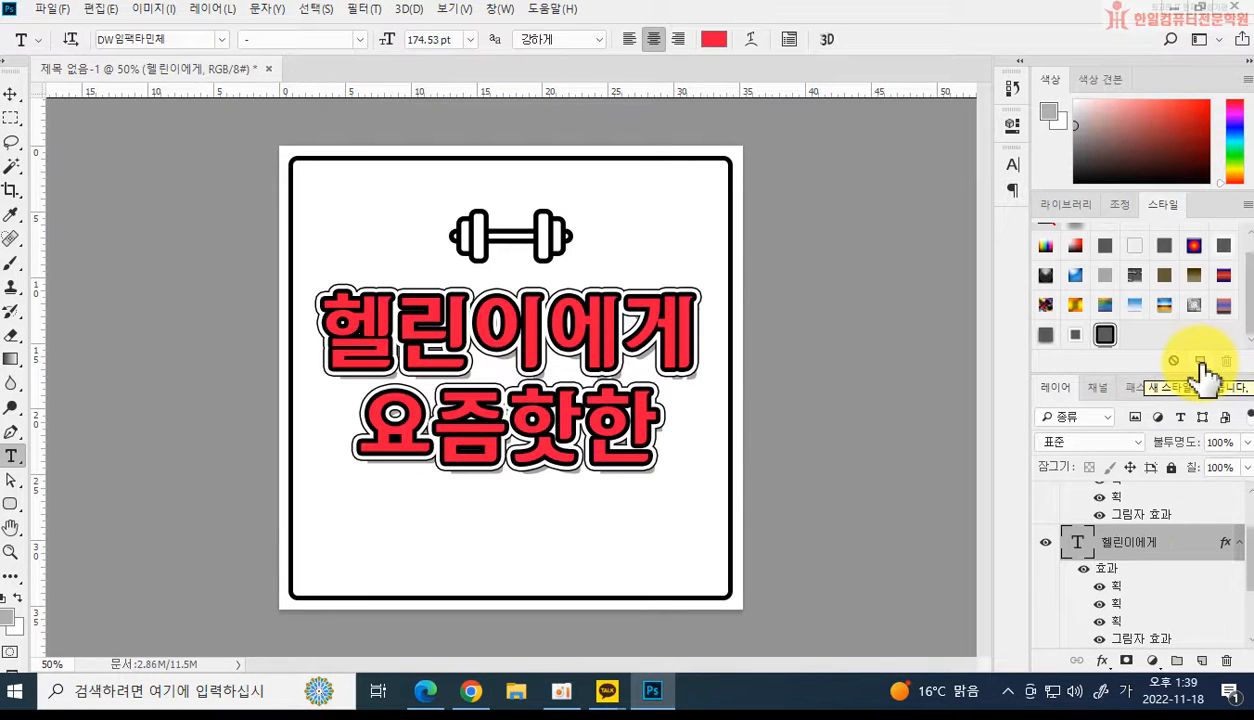
Change the fill colour of the 헬린이에게 text to bright yellow.
{"action": "double_click", "coordinate": [390, 420]}
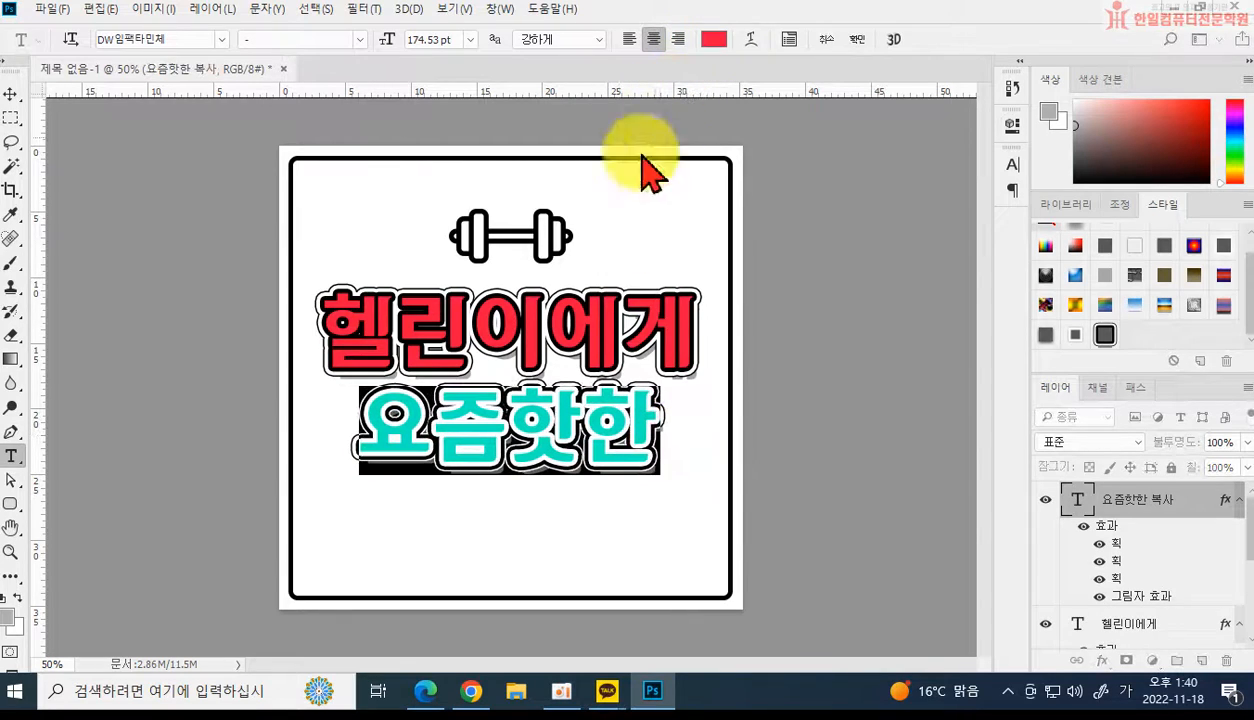
{"action": "left_click_drag", "start_coordinate": [330, 308], "coordinate": [695, 345]}
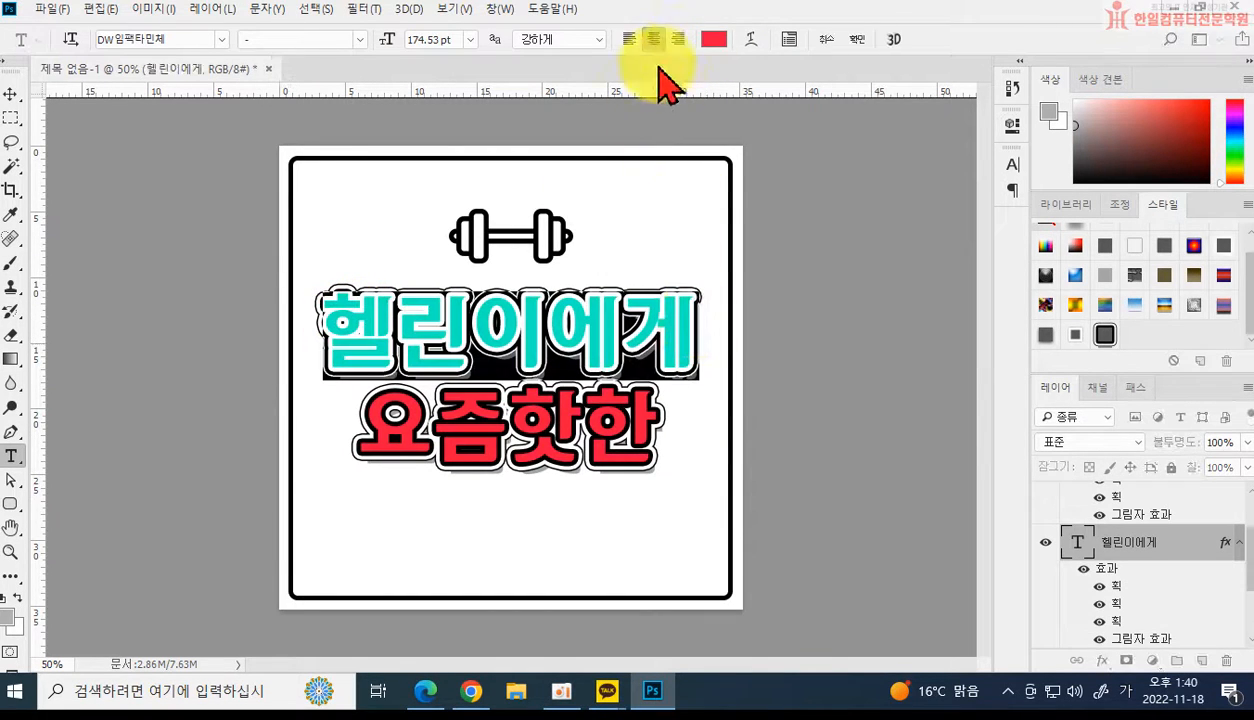
{"action": "left_click", "coordinate": [714, 40]}
{"action": "left_click", "coordinate": [729, 397]}
{"action": "left_click_drag", "start_coordinate": [667, 329], "coordinate": [746, 176]}
{"action": "left_click", "coordinate": [900, 190]}
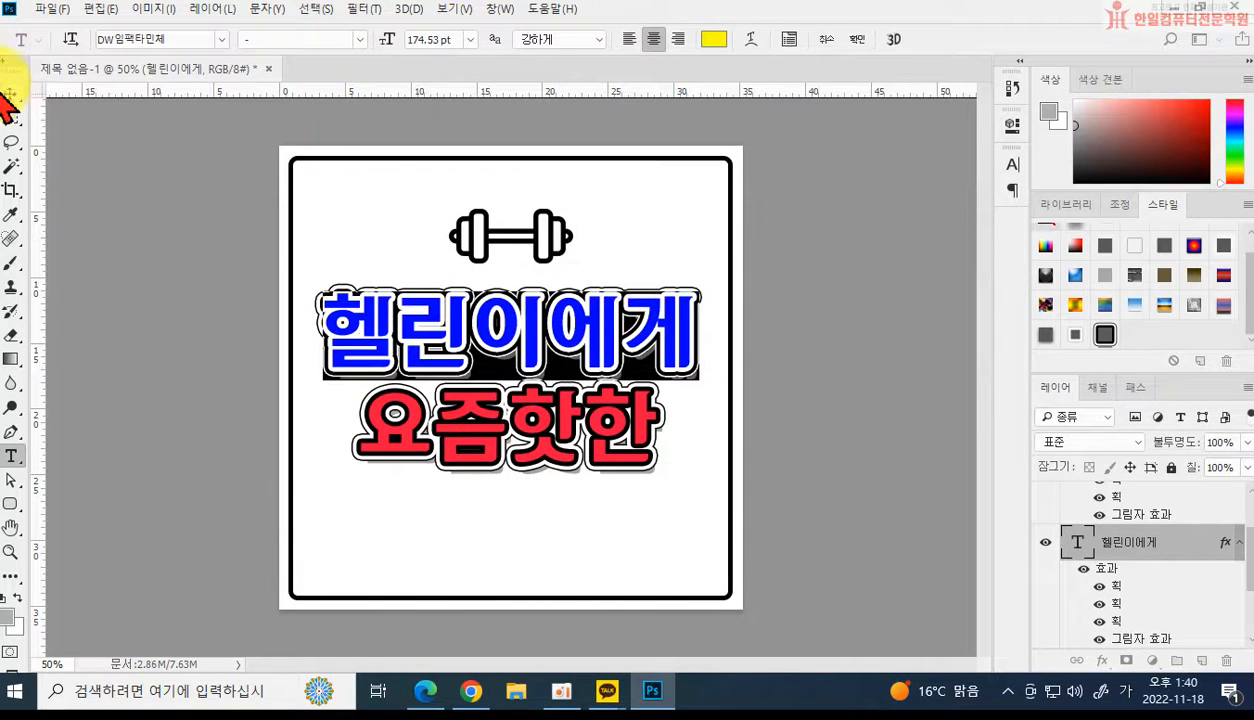
Duplicate the red 요즘핫한 text below itself as a third headline line.
{"action": "left_click", "coordinate": [10, 94]}
{"action": "left_click_drag", "start_coordinate": [462, 454], "coordinate": [458, 552], "text": "alt"}
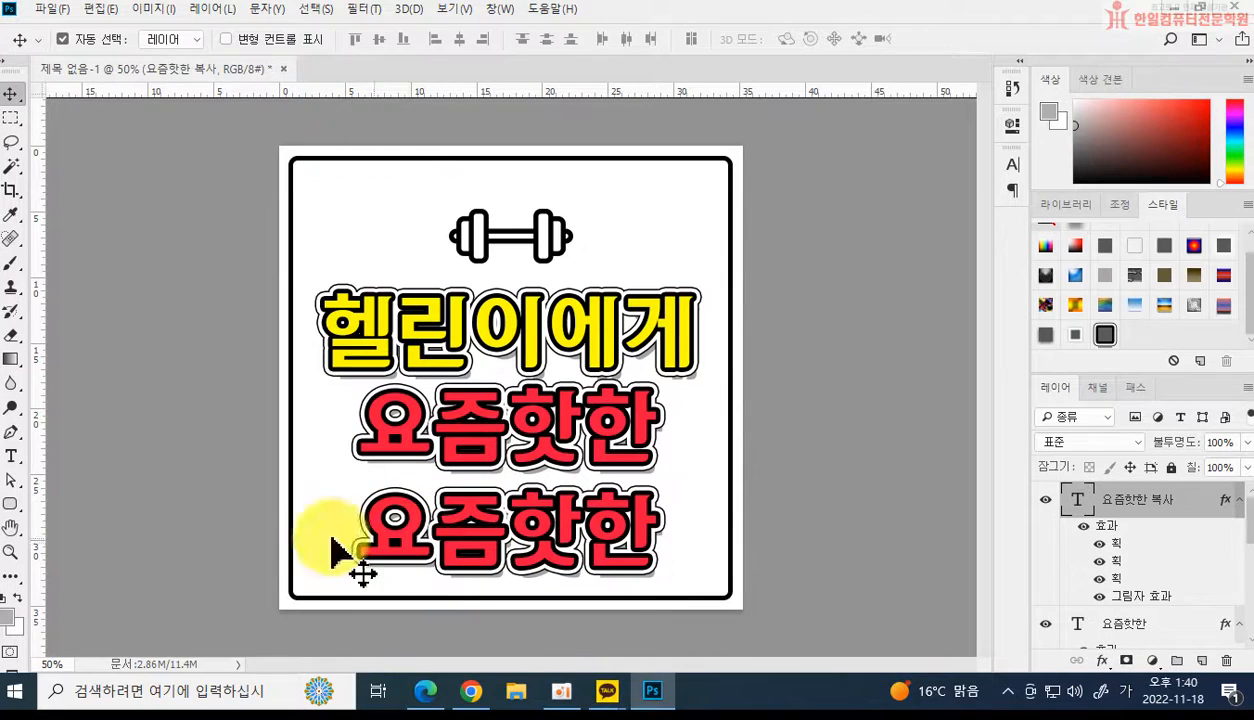
Replace the text of the third headline line with 아이템 5.
{"action": "left_click", "coordinate": [12, 456]}
{"action": "left_click_drag", "start_coordinate": [360, 528], "coordinate": [930, 655]}
{"action": "type", "text": "아이템"}
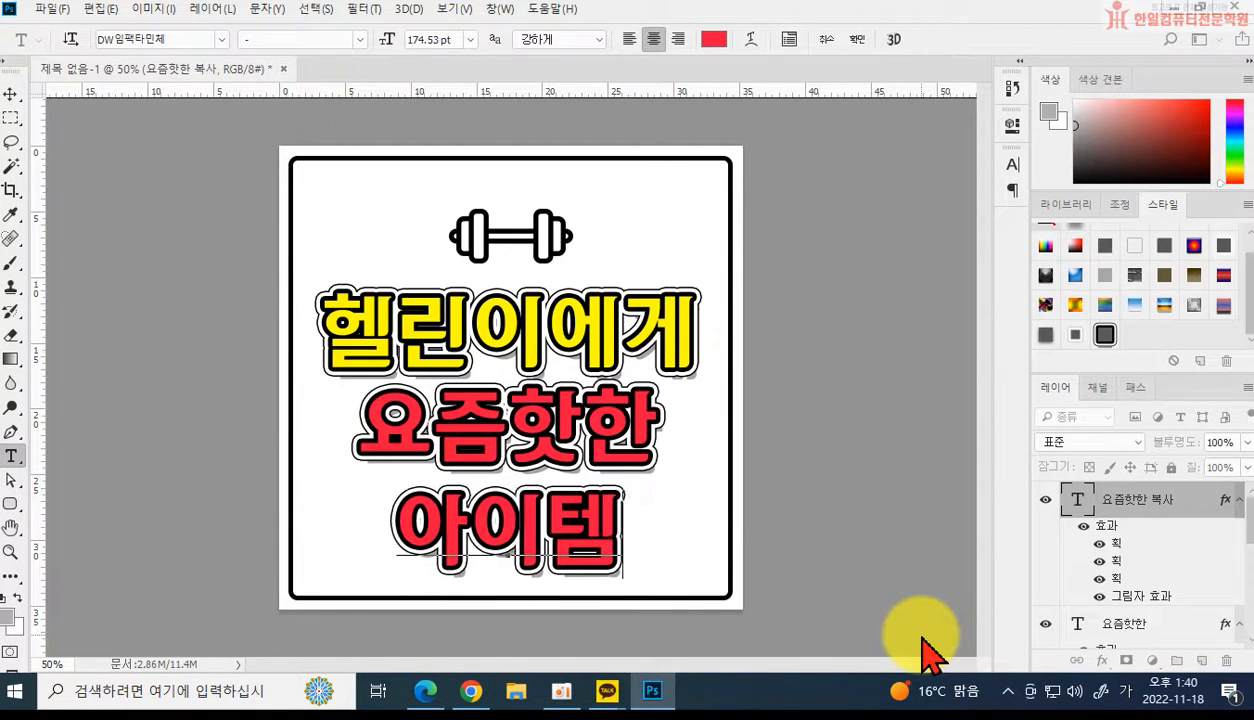
{"action": "type", "text": " E"}
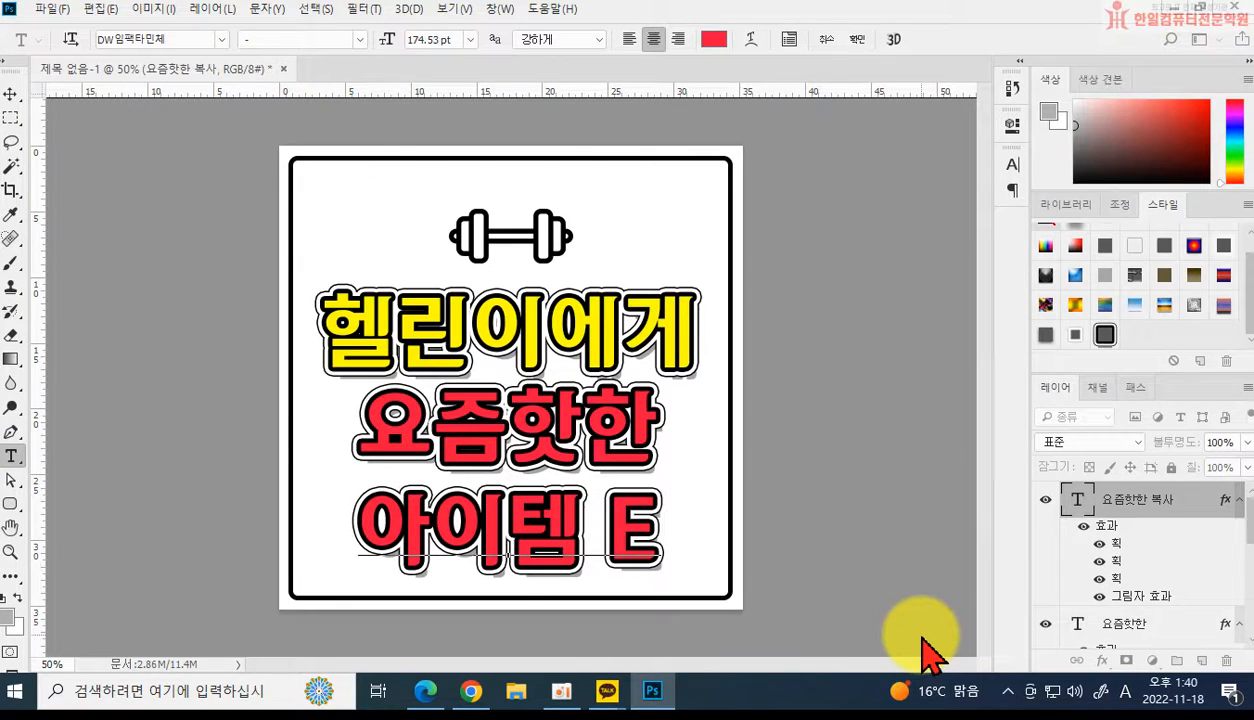
{"action": "key", "text": "BackSpace"}
{"action": "type", "text": "5"}
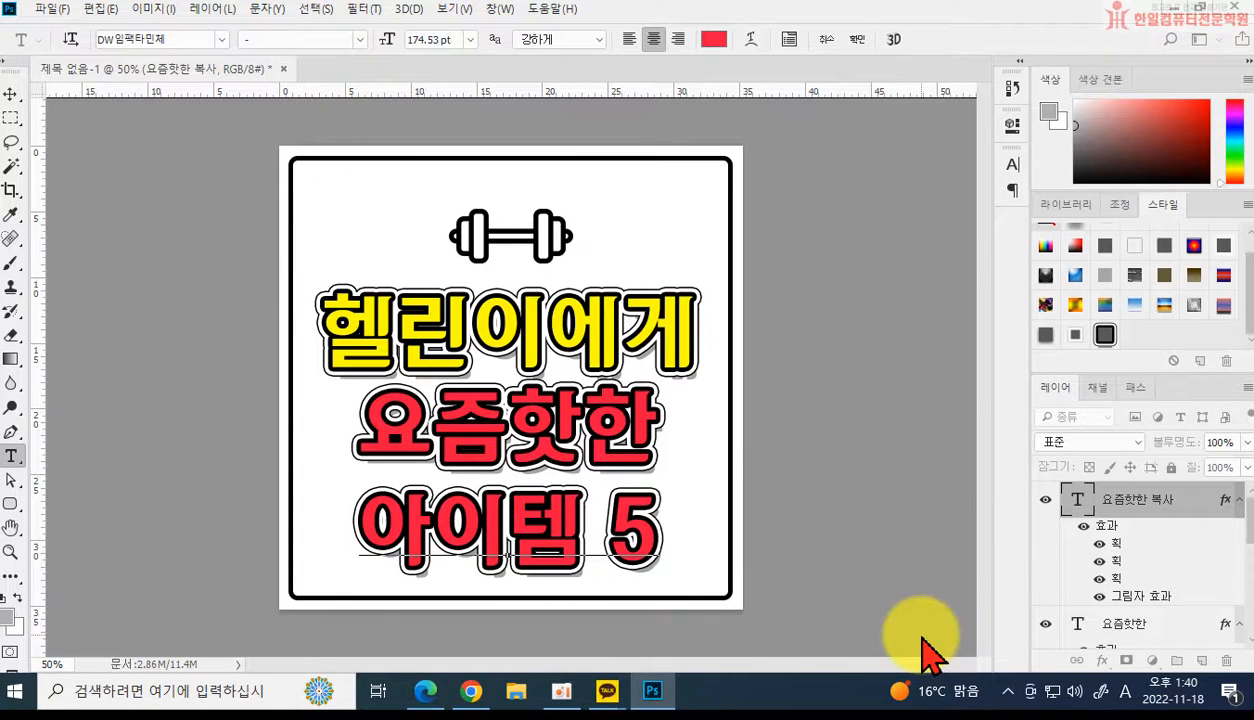
{"action": "key", "text": "ctrl+Return"}
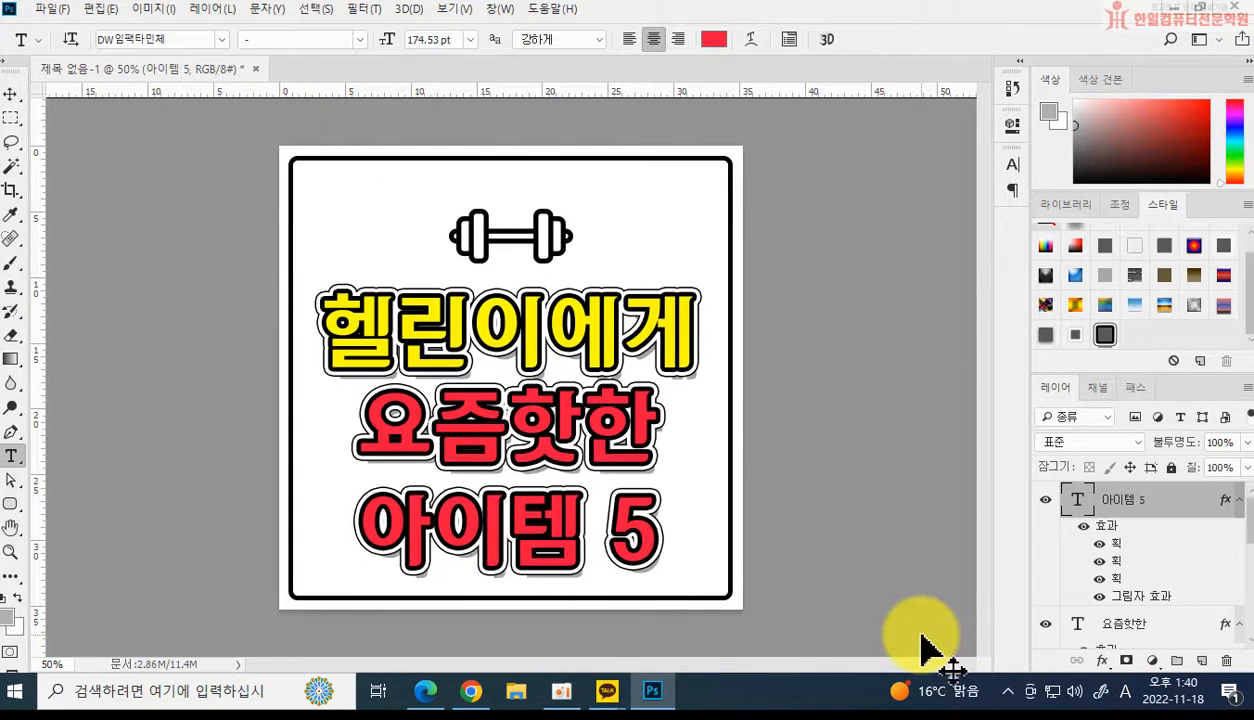
Move the dumbbell icon alone upward, closer to the top edge of the rounded border.
{"action": "left_click", "coordinate": [14, 96]}
{"action": "left_click", "coordinate": [478, 234]}
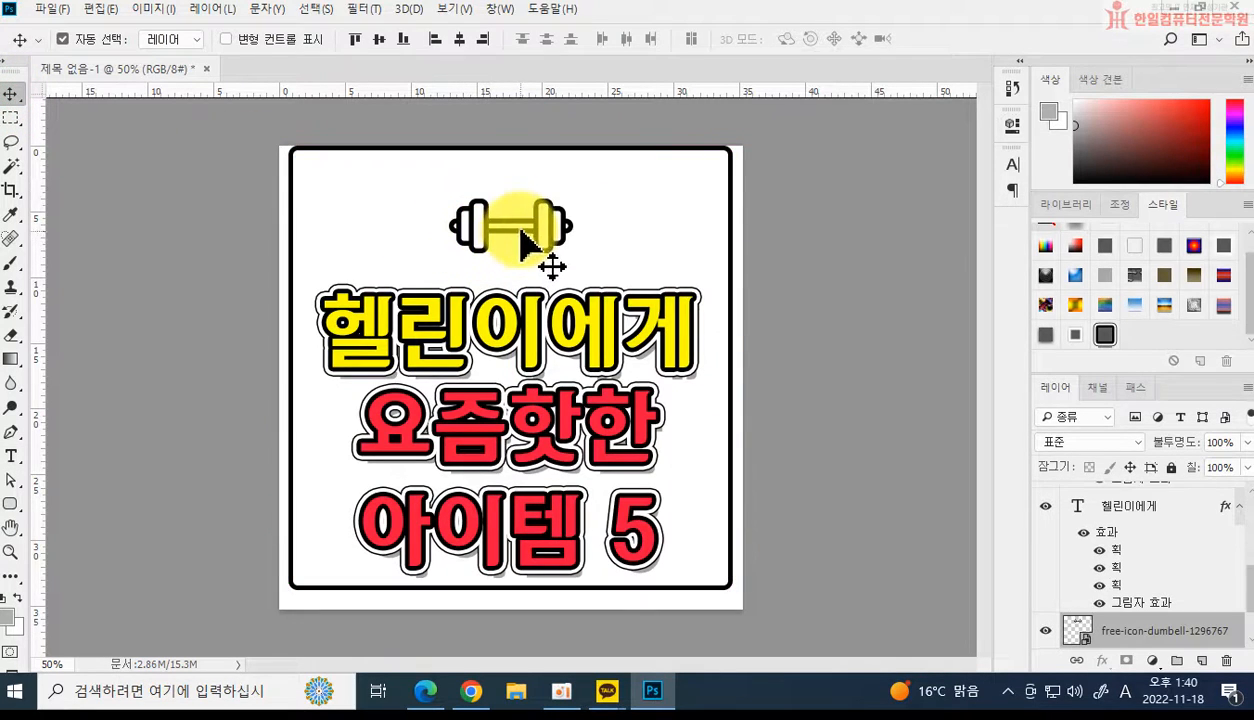
{"action": "scroll", "coordinate": [1162, 615], "scroll_direction": "down", "scroll_amount": 2}
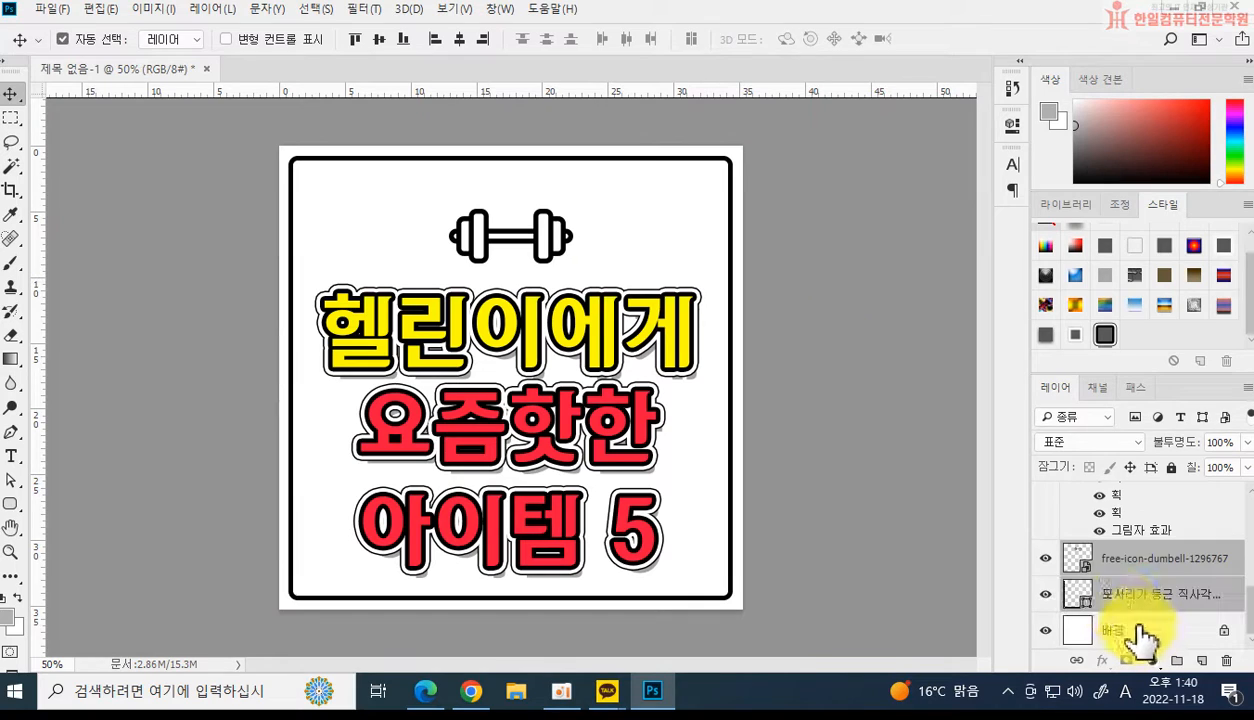
{"action": "left_click", "coordinate": [1145, 562]}
{"action": "key", "text": "shift+Up"}
{"action": "key", "text": "shift+Up"}
{"action": "key", "text": "shift+Up"}
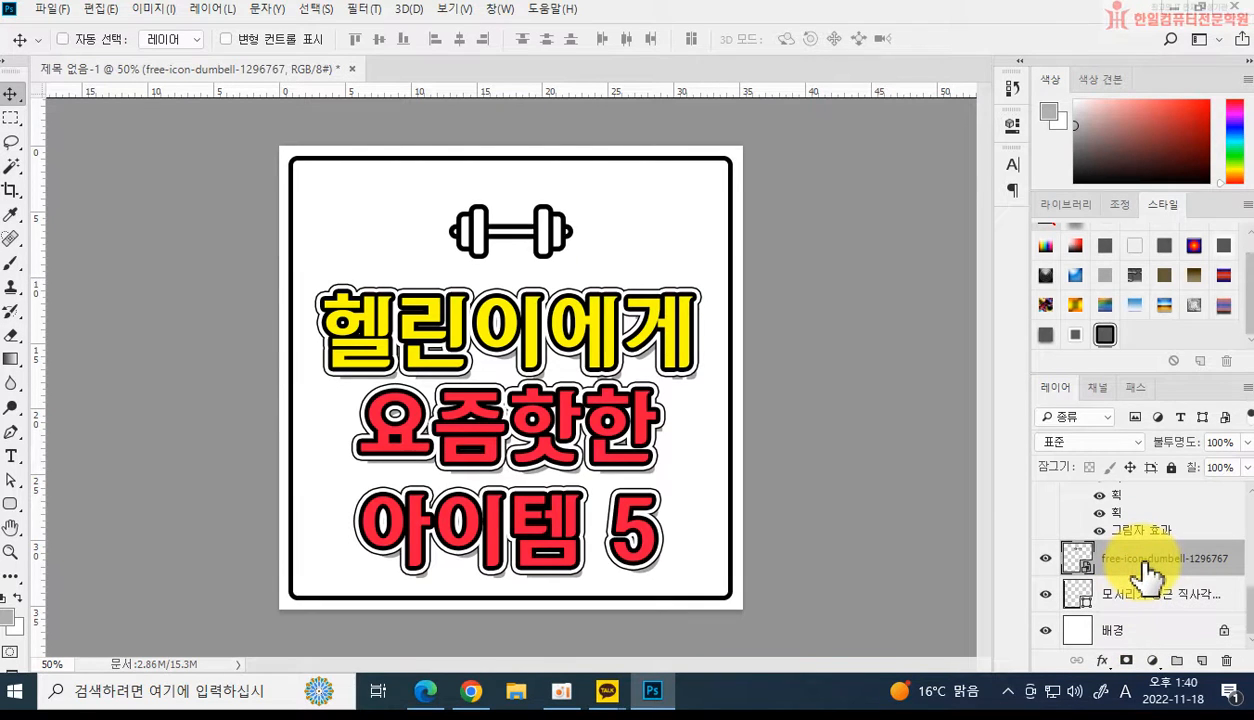
{"action": "left_click", "coordinate": [606, 353], "text": "ctrl"}
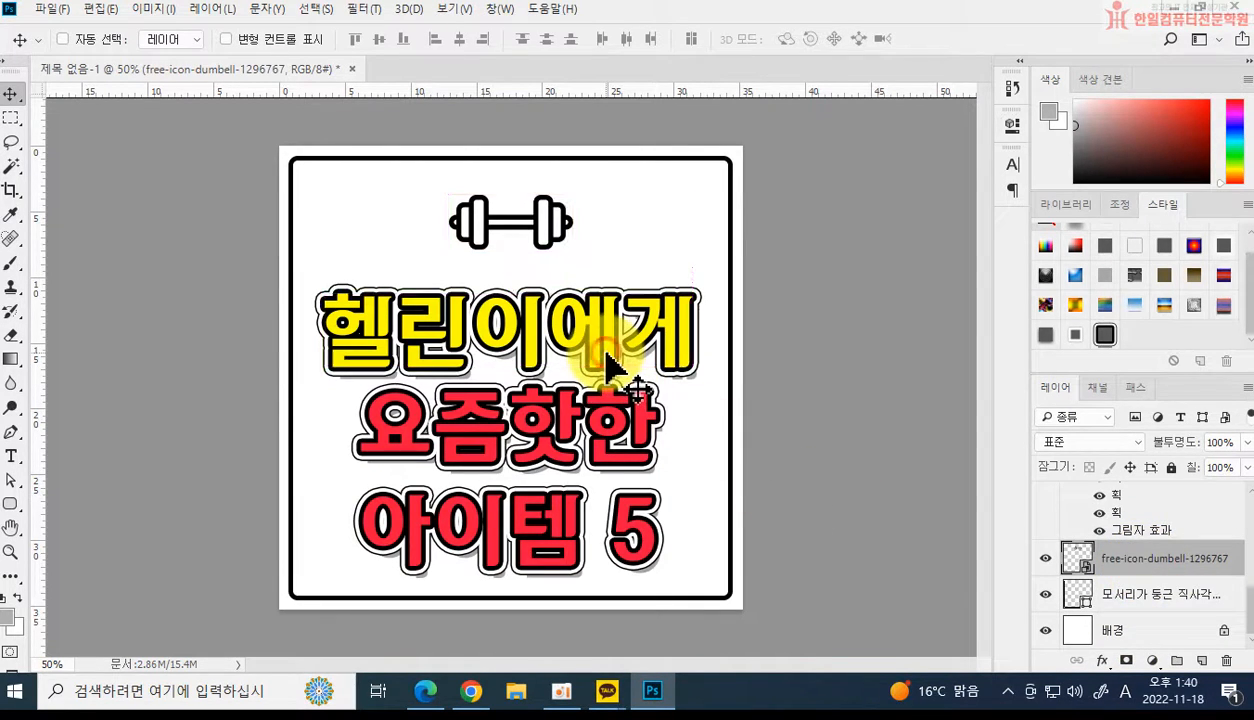
{"action": "key", "text": "shift+Up"}
{"action": "key", "text": "shift+Up"}
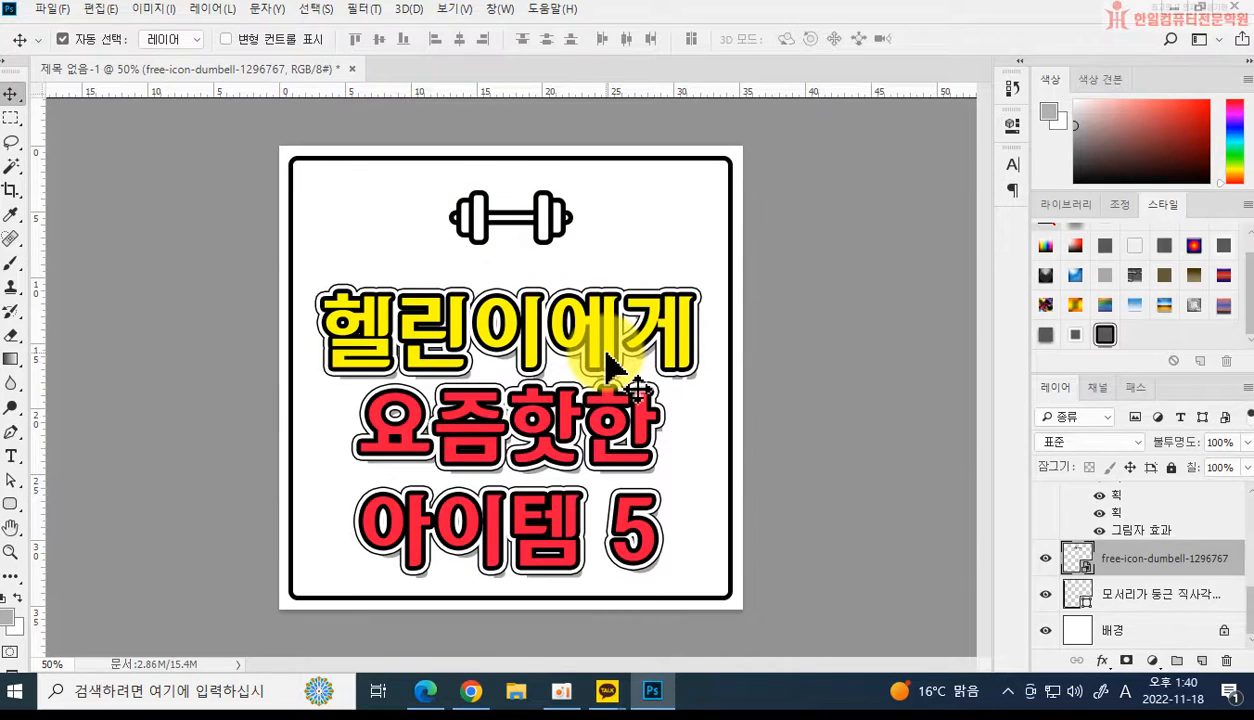
Nudge the red 요즘핫한 line slightly up toward the yellow 헬린이에게 line.
{"action": "scroll", "coordinate": [1170, 588], "scroll_direction": "up", "scroll_amount": 6}
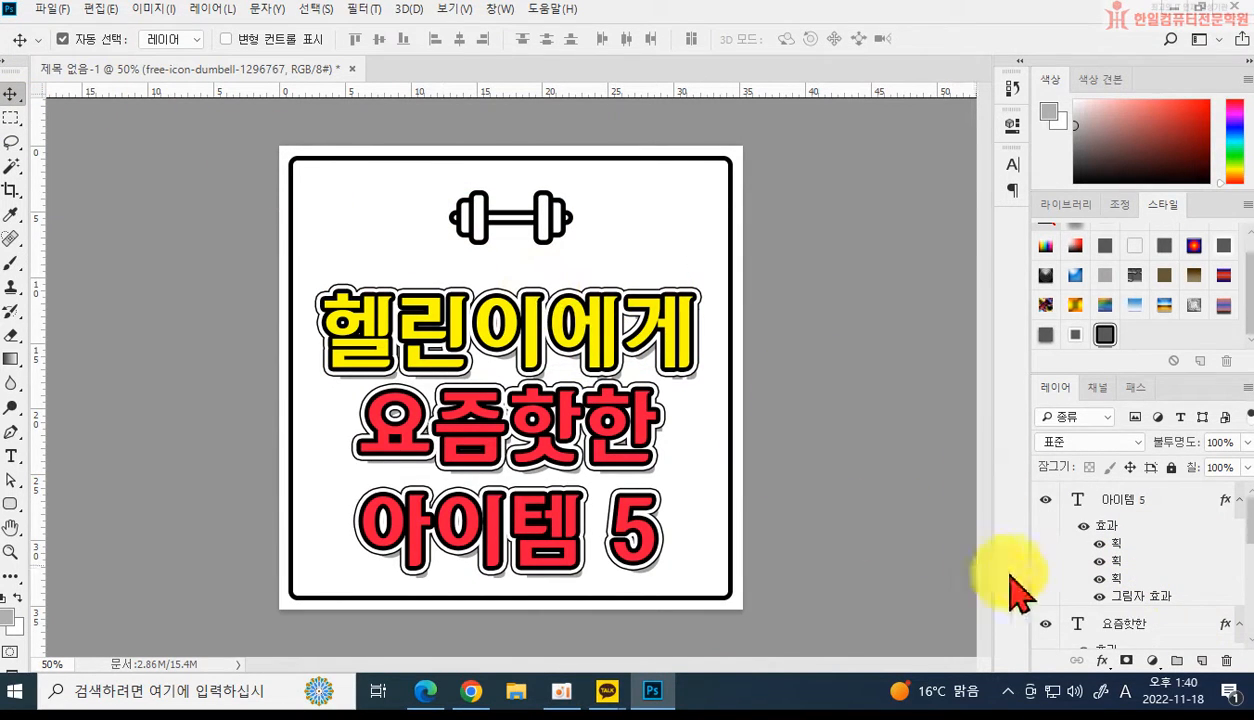
{"action": "left_click", "coordinate": [1113, 640]}
{"action": "key", "text": "Up"}
{"action": "key", "text": "Up"}
{"action": "key", "text": "Up"}
{"action": "key", "text": "Up"}
{"action": "key", "text": "Up"}
{"action": "key", "text": "Up"}
{"action": "key", "text": "Up"}
{"action": "key", "text": "Up"}
{"action": "key", "text": "Up"}
{"action": "key", "text": "Up"}
{"action": "key", "text": "Up"}
{"action": "key", "text": "Up"}
{"action": "key", "text": "Up"}
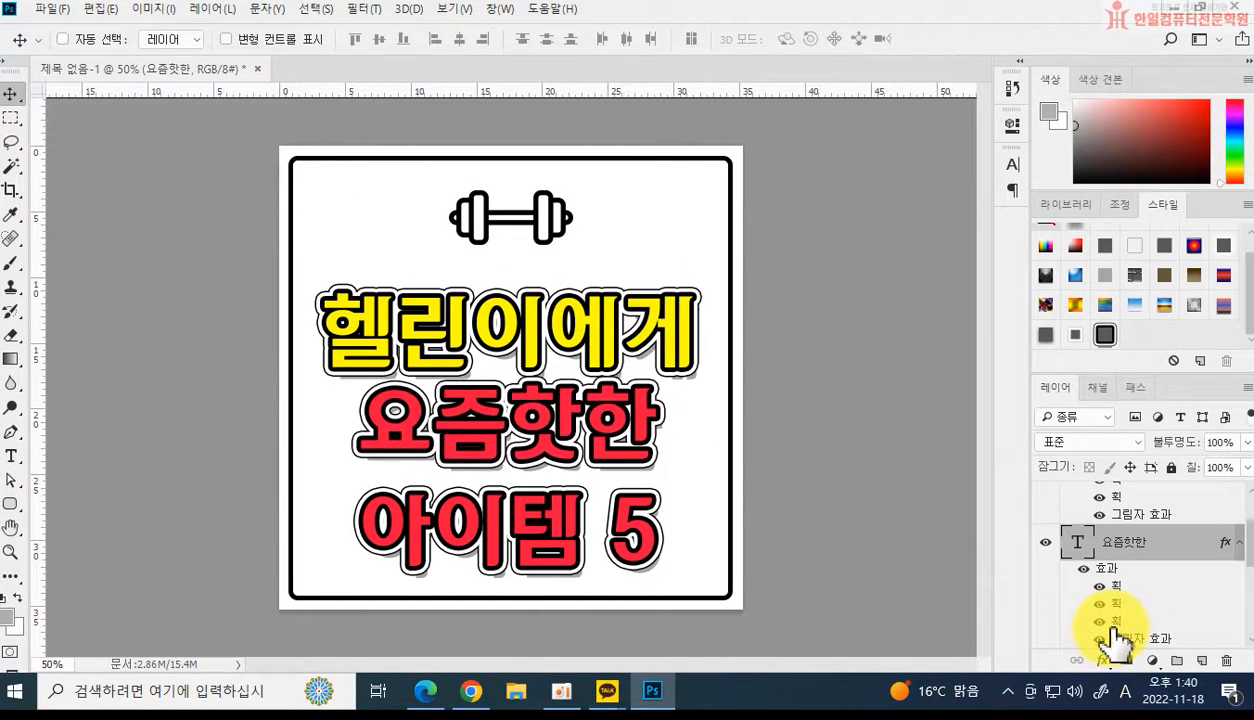
Nudge the 아이템 5 line slightly up, away from the bottom border.
{"action": "scroll", "coordinate": [1198, 562], "scroll_direction": "up", "scroll_amount": 2}
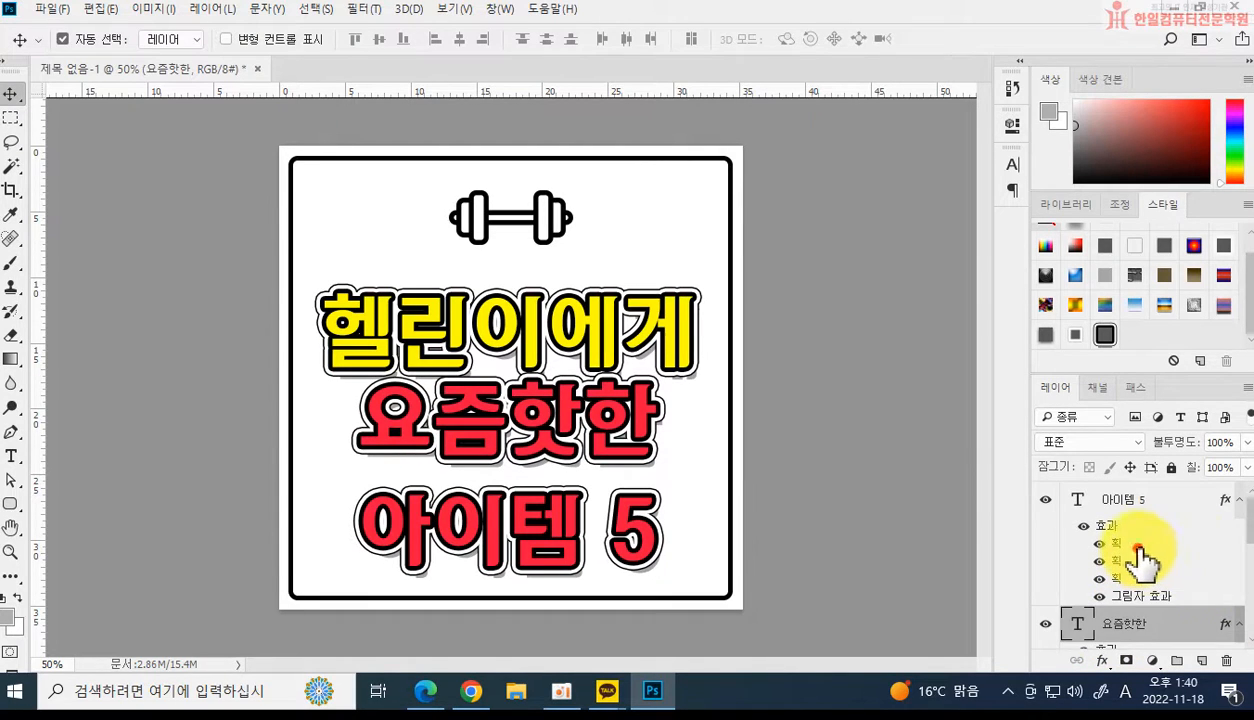
{"action": "left_click", "coordinate": [1195, 562]}
{"action": "key", "text": "Up"}
{"action": "key", "text": "Up"}
{"action": "key", "text": "Up"}
{"action": "key", "text": "Up"}
{"action": "key", "text": "Up"}
{"action": "key", "text": "Up"}
{"action": "key", "text": "Up"}
{"action": "key", "text": "Up"}
{"action": "key", "text": "Up"}
{"action": "key", "text": "Up"}
{"action": "key", "text": "Up"}
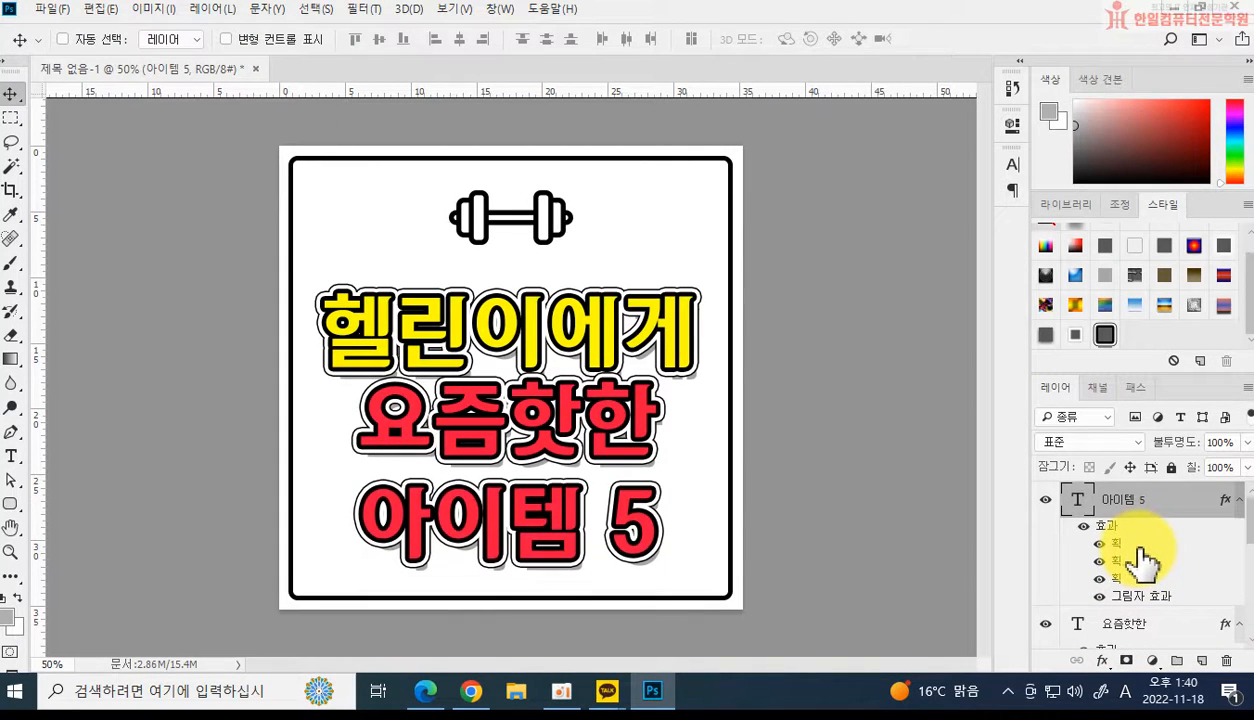
Insert 대세 at the start of the third headline line, before 아이템 5.
{"action": "left_click", "coordinate": [11, 458]}
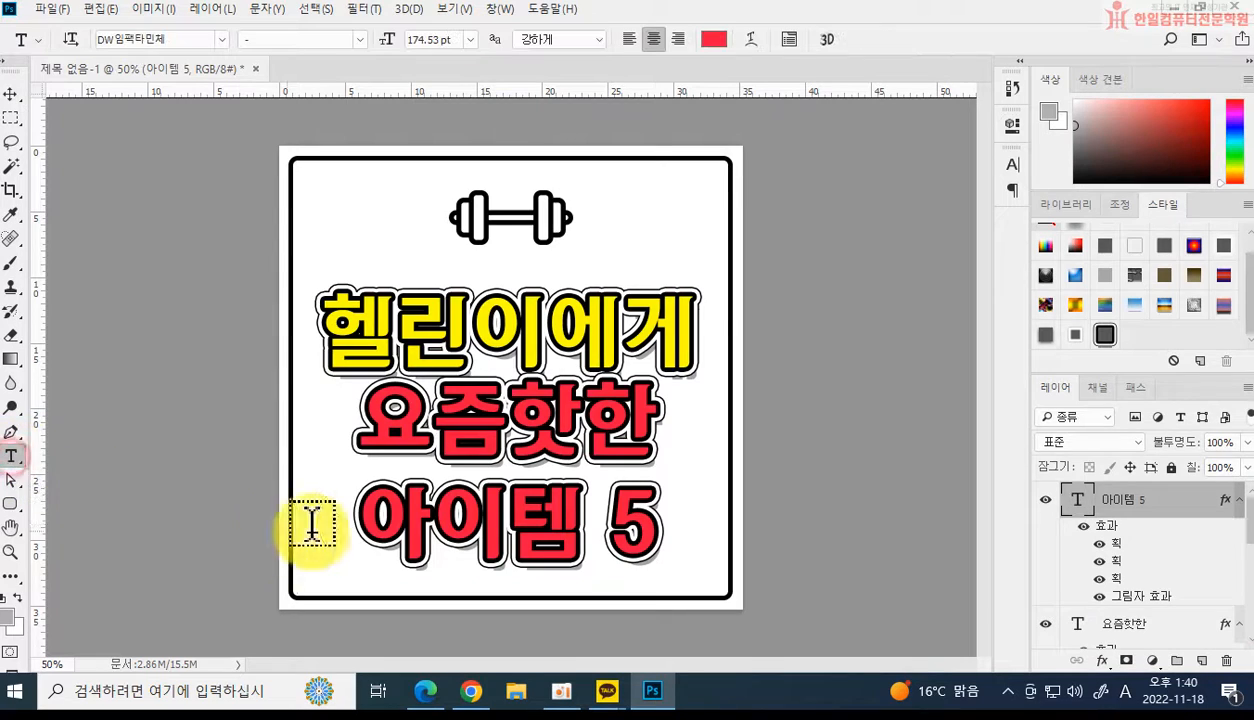
{"action": "left_click", "coordinate": [364, 514]}
{"action": "type", "text": "e"}
{"action": "key", "text": "BackSpace"}
{"action": "key", "text": "Hangul"}
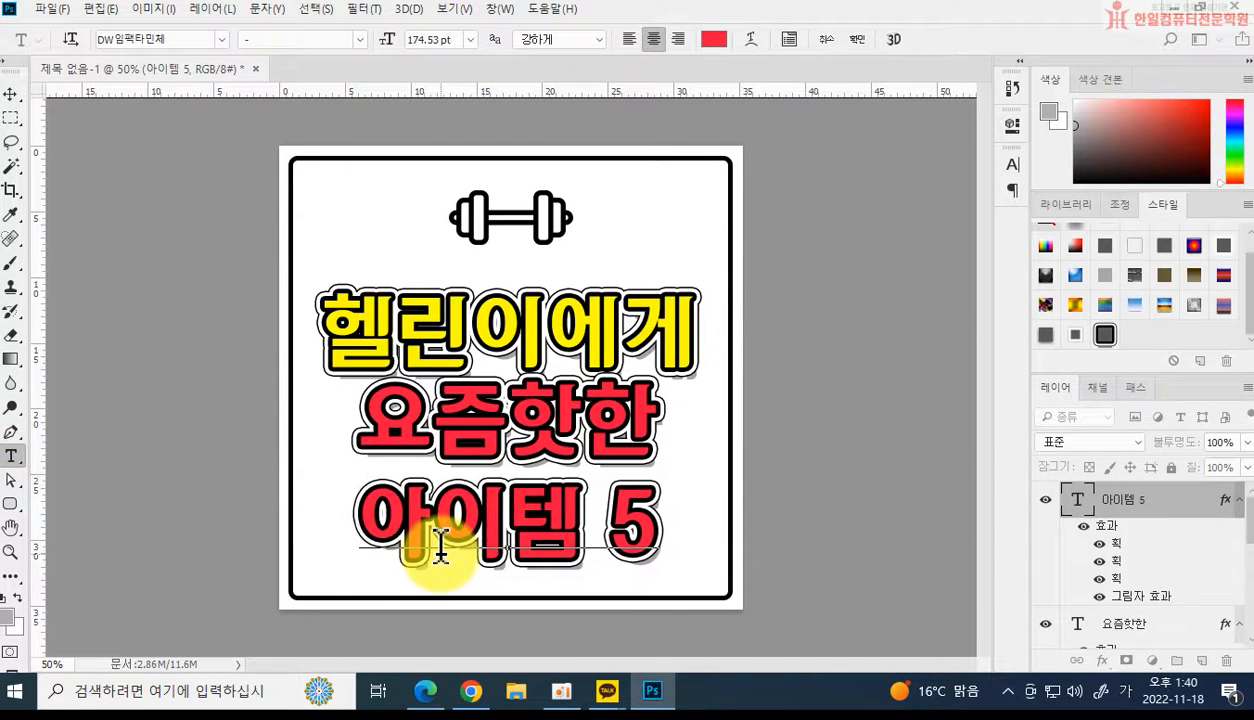
{"action": "type", "text": "대세"}
{"action": "key", "text": "ctrl+Return"}
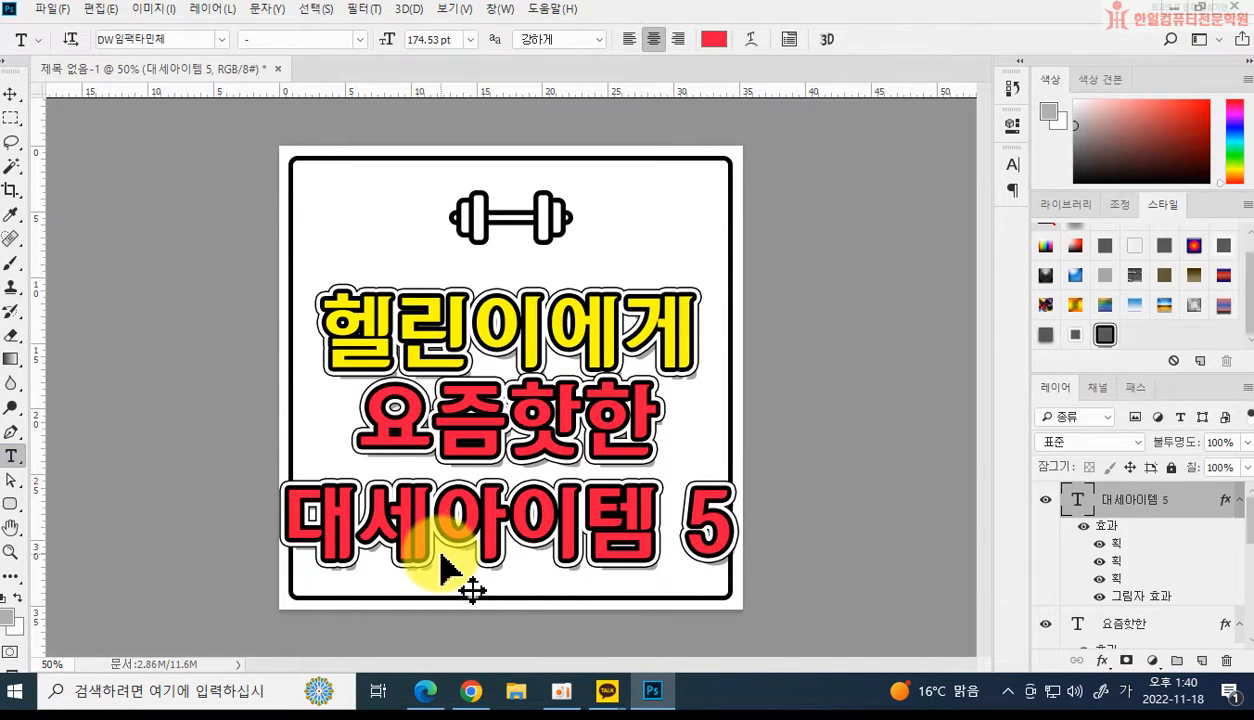
Remove the space and the 5 from the third headline line, leaving 대세아이템.
{"action": "key", "text": "ctrl+t"}
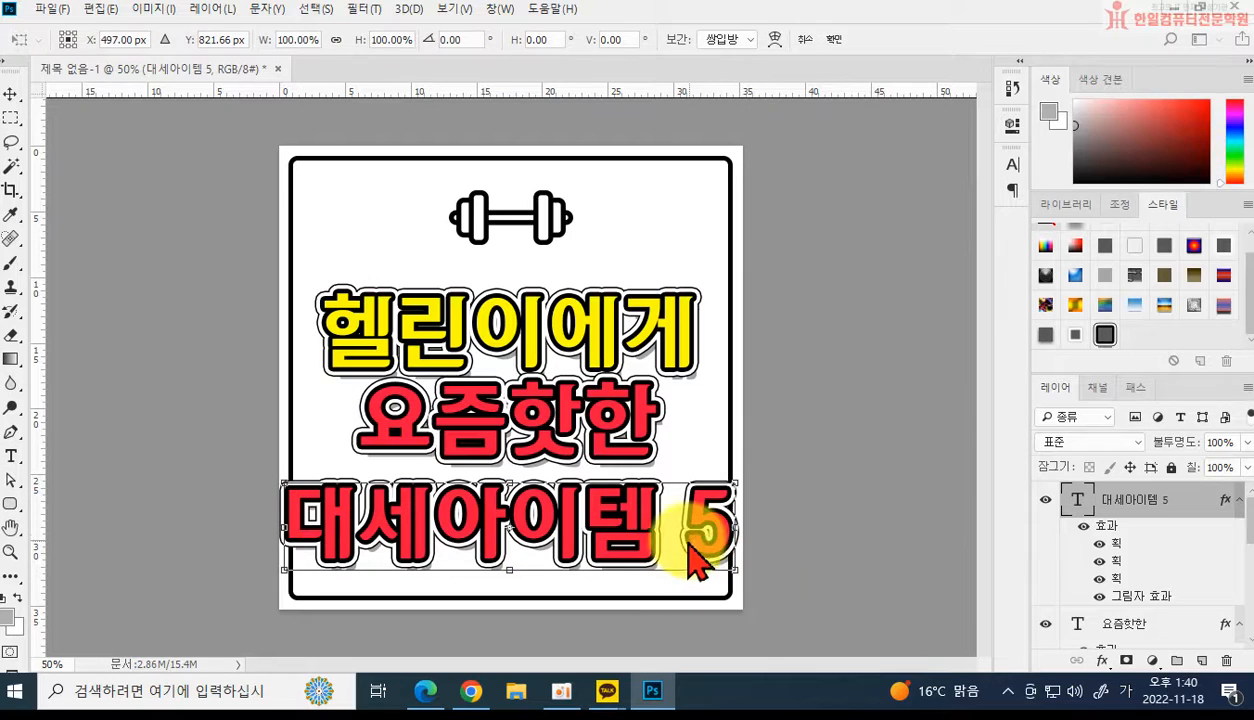
{"action": "key", "text": "Return"}
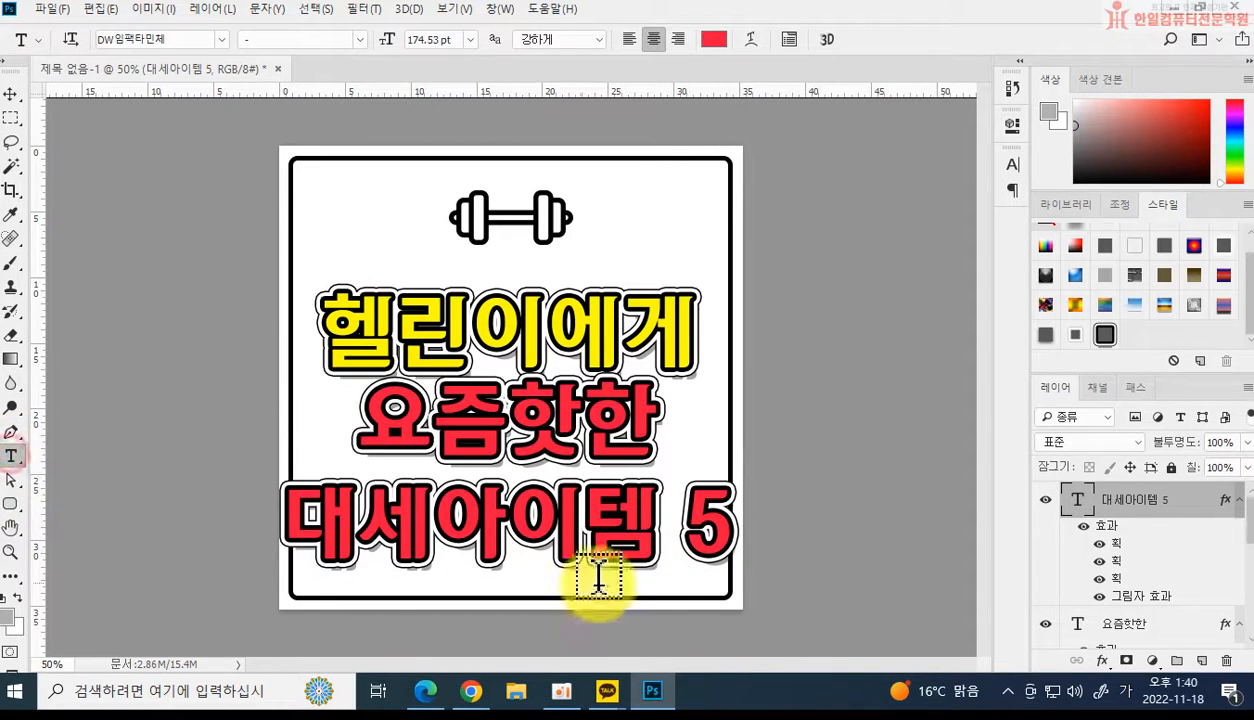
{"action": "left_click", "coordinate": [668, 532]}
{"action": "key", "text": "Delete"}
{"action": "key", "text": "Delete"}
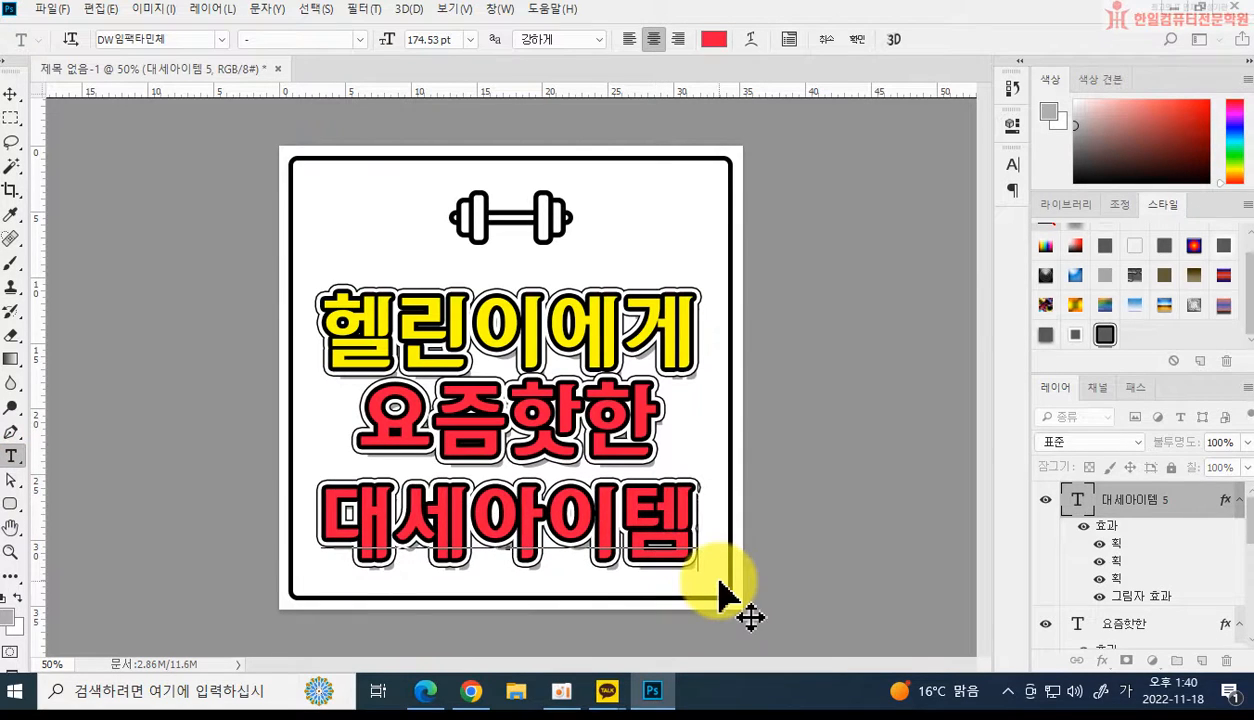
{"action": "key", "text": "ctrl+Return"}
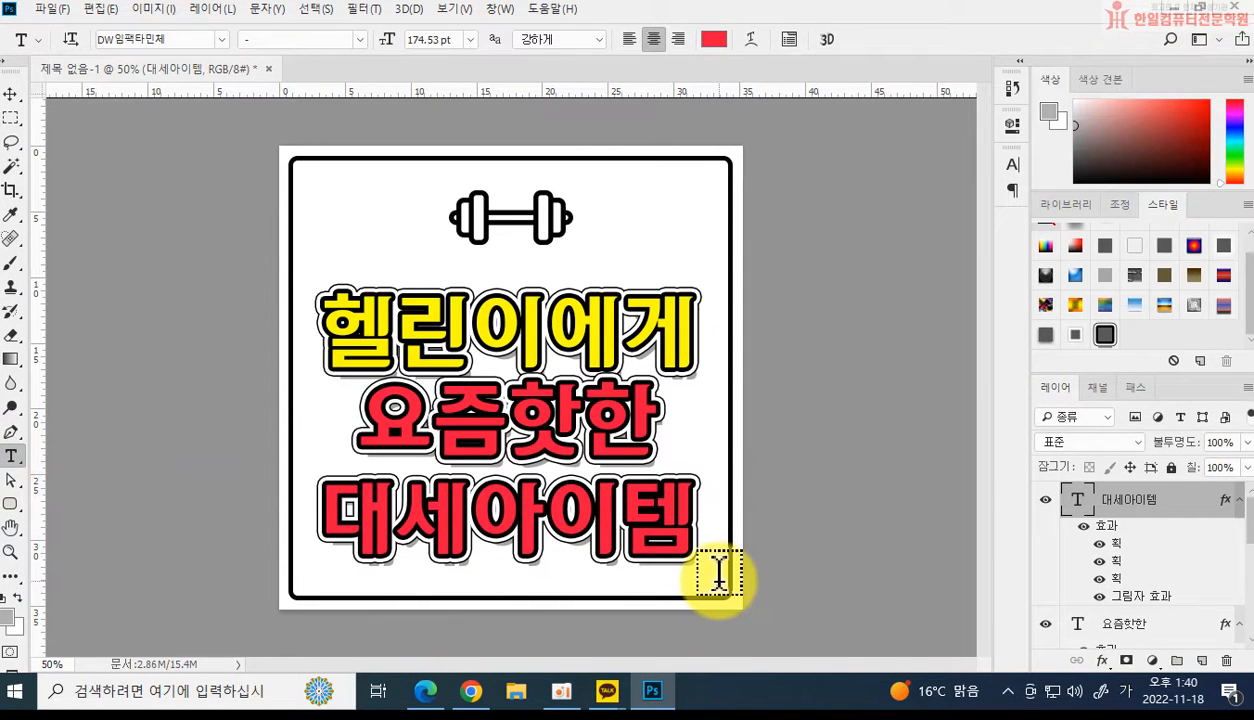
Move the yellow 헬린이에게 line up toward the dumbbell icon.
{"action": "left_click", "coordinate": [528, 343], "text": "ctrl"}
{"action": "key", "text": "ctrl+shift+Up"}
{"action": "key", "text": "ctrl+shift+Up"}
{"action": "key", "text": "ctrl+shift+Up"}
{"action": "key", "text": "ctrl+shift+Up"}
{"action": "key", "text": "ctrl+shift+Up"}
{"action": "key", "text": "ctrl+shift+Up"}
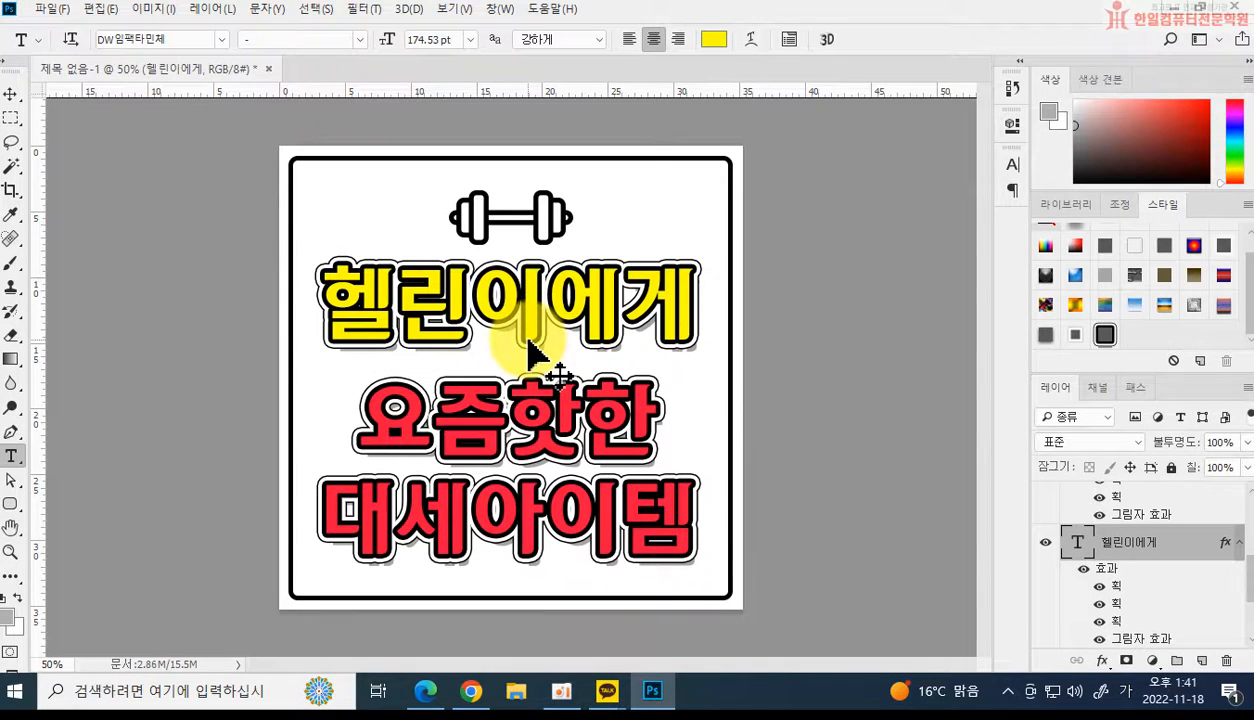
Move the 요즘핫한 and 대세아이템 lines up a little to follow the top headline line.
{"action": "left_click", "coordinate": [497, 432], "text": "ctrl"}
{"action": "key", "text": "ctrl+shift+Up"}
{"action": "key", "text": "ctrl+shift+Up"}
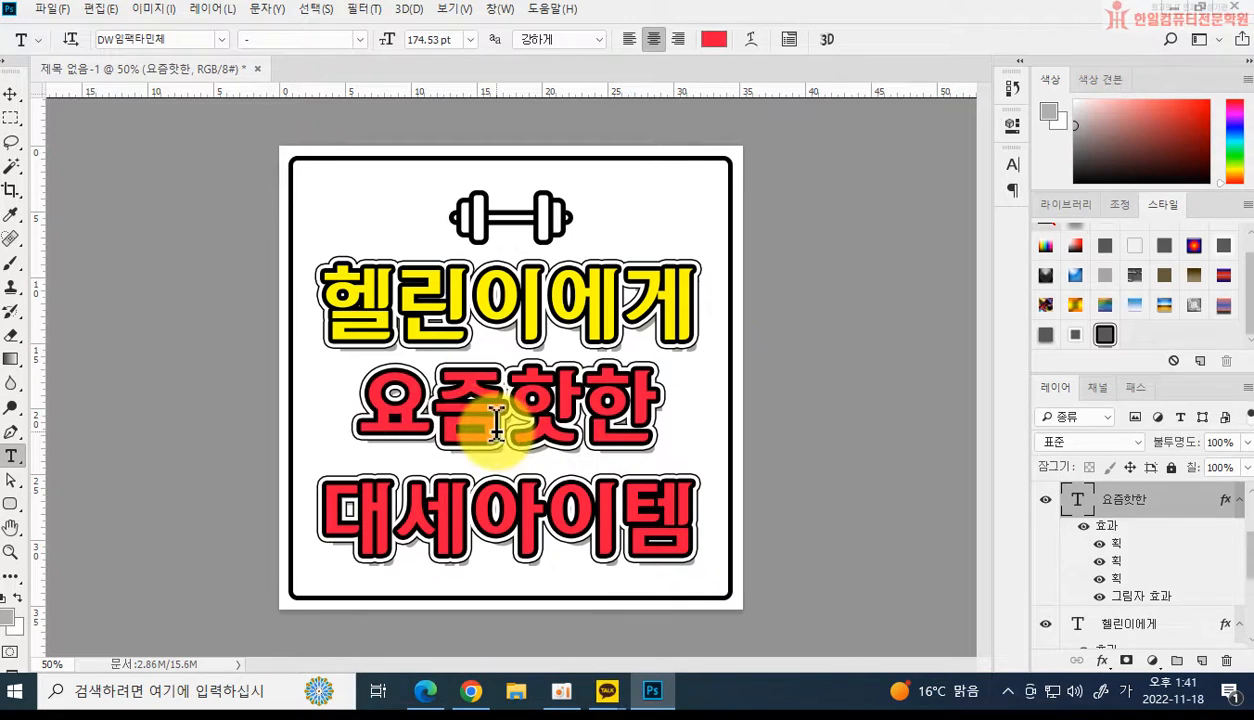
{"action": "left_click", "coordinate": [497, 505], "text": "ctrl"}
{"action": "key", "text": "ctrl+shift+Up"}
{"action": "key", "text": "ctrl+shift+Up"}
Raise the 헬린이에게 line to just below the dumbbell and bring the 요즘핫한 line up beneath it.
{"action": "left_click", "coordinate": [524, 292], "text": "ctrl"}
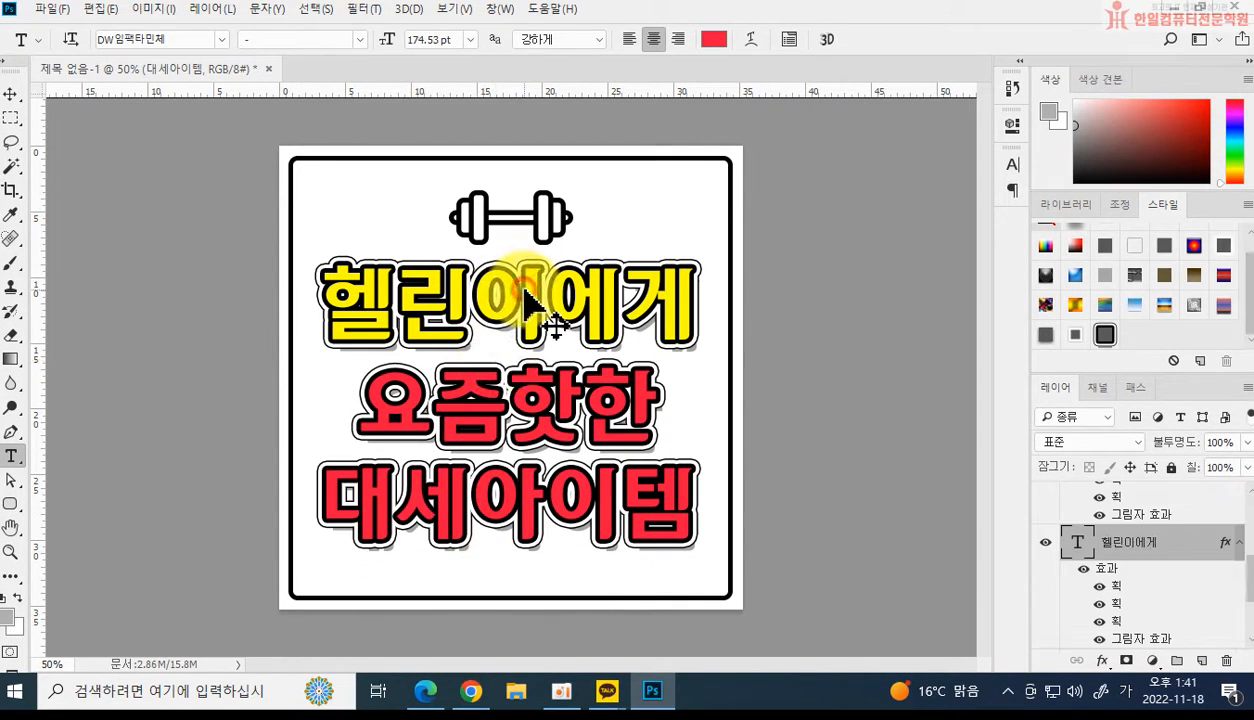
{"action": "key", "text": "ctrl+shift+Up"}
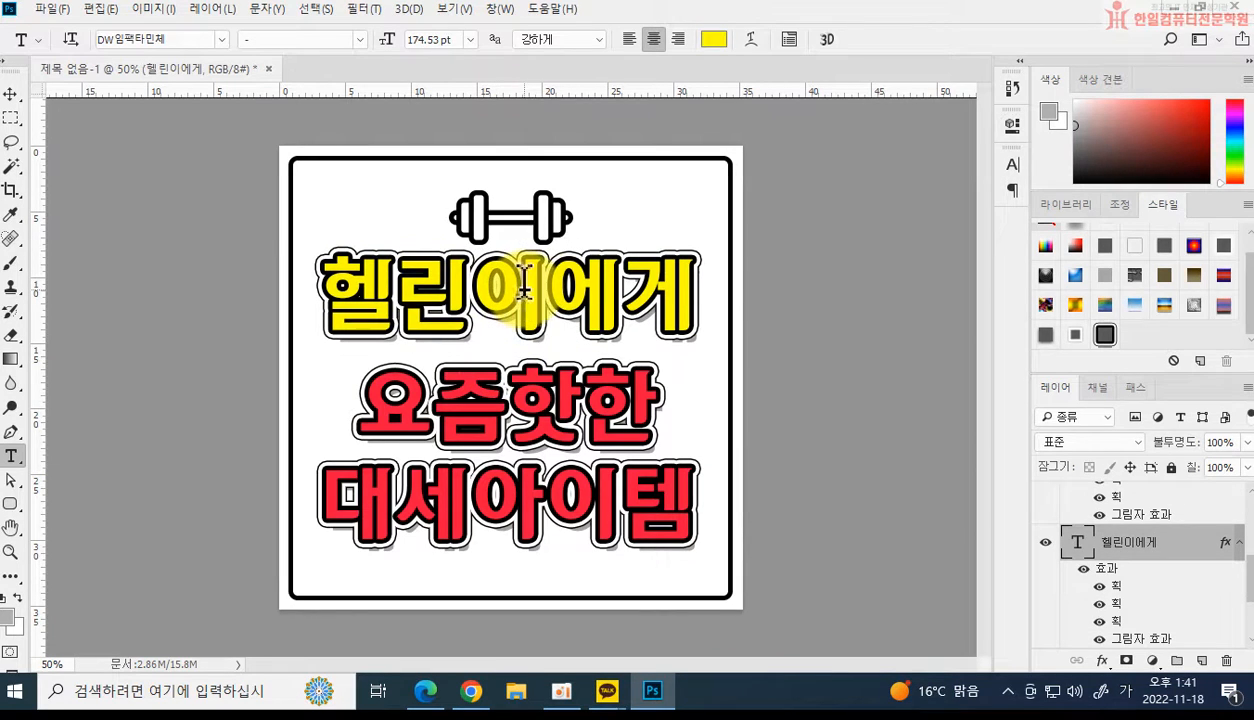
{"action": "left_click", "coordinate": [490, 385], "text": "ctrl"}
{"action": "key", "text": "ctrl+shift+Up"}
{"action": "key", "text": "ctrl+shift+Up"}
{"action": "key", "text": "ctrl+shift+Up"}
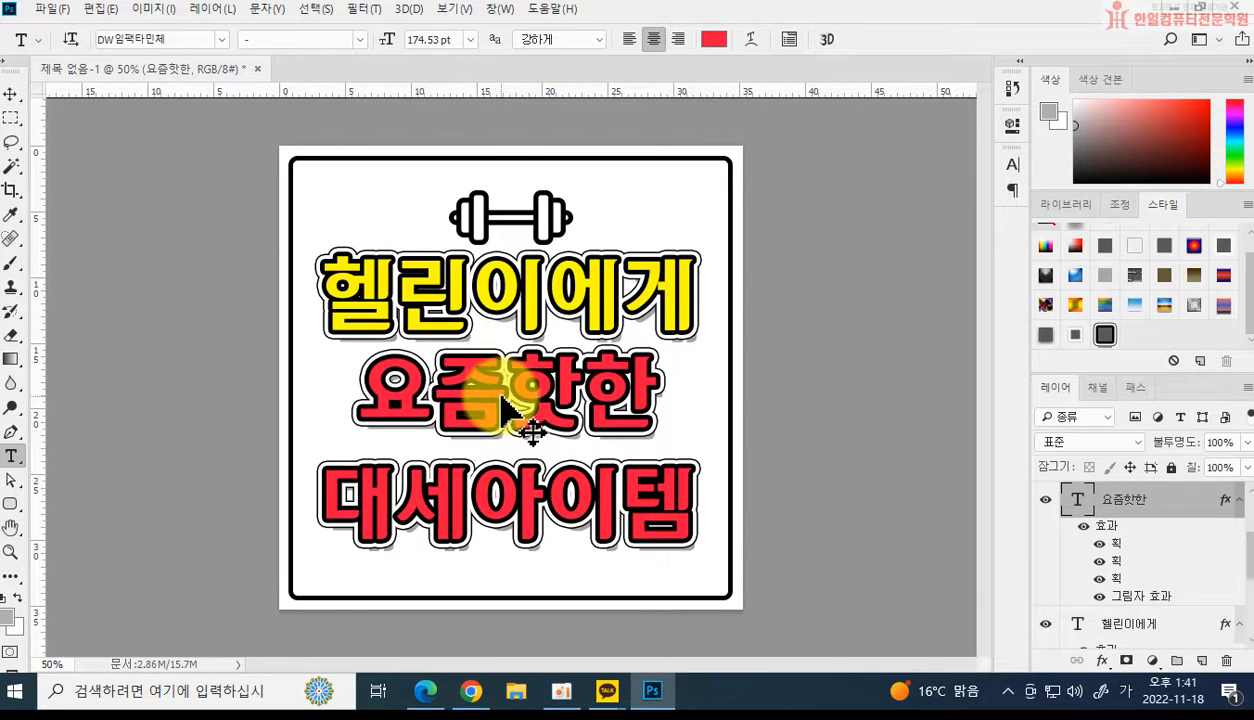
Move the 대세아이템 line up close under 요즘핫한, leaving free space above the bottom border.
{"action": "left_click", "coordinate": [483, 489], "text": "ctrl"}
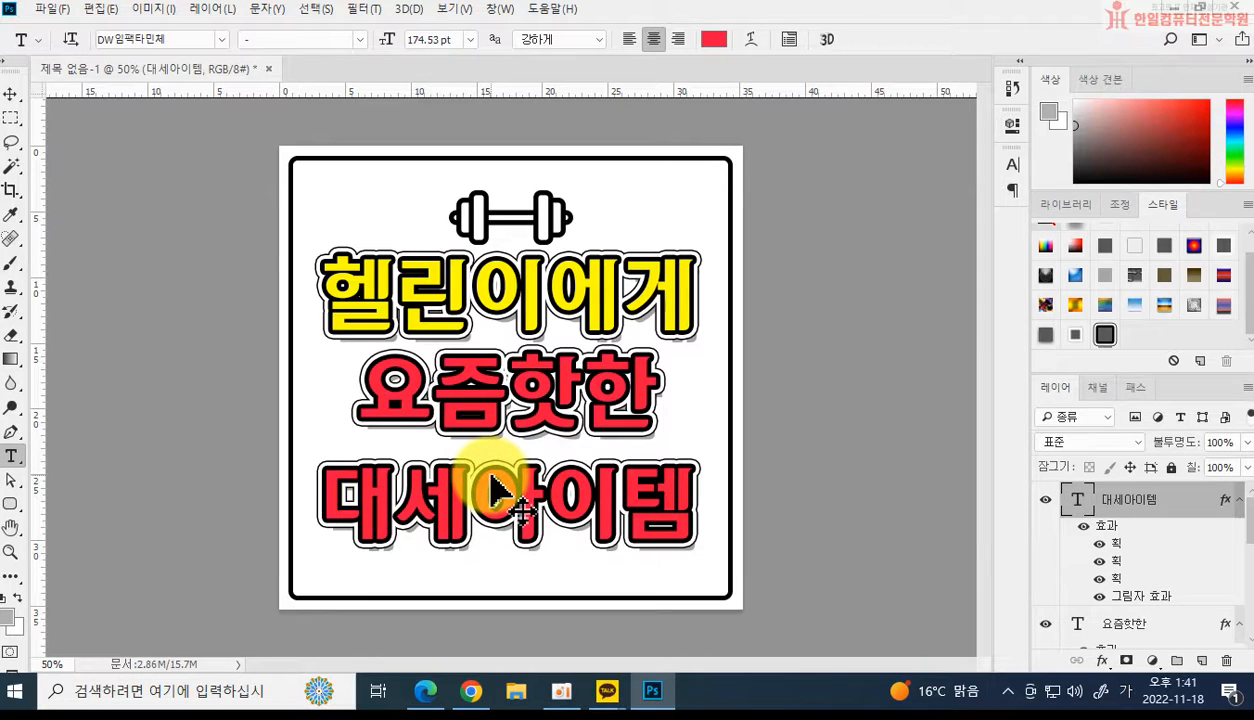
{"action": "key", "text": "ctrl+shift+Up"}
{"action": "key", "text": "ctrl+shift+Up"}
{"action": "key", "text": "ctrl+shift+Up"}
{"action": "key", "text": "ctrl+shift+Up"}
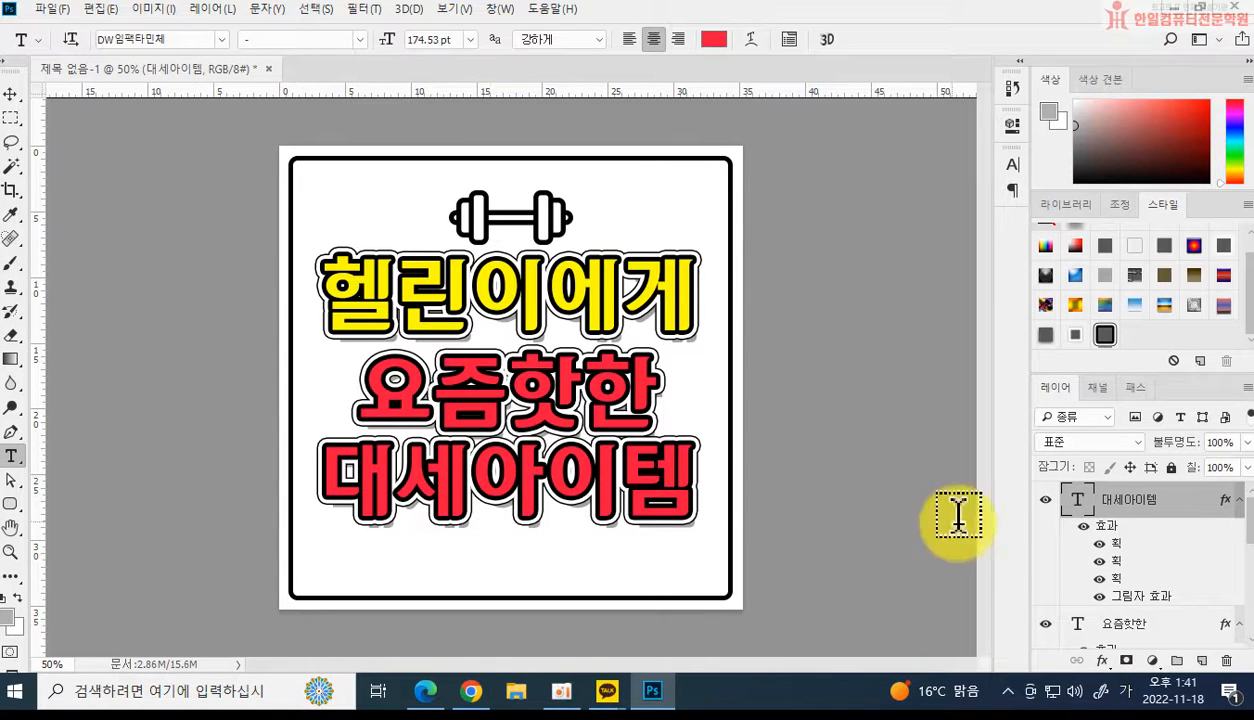
Recolour the 대세아이템 text with the yellow sampled from the 헬린이에게 line.
{"action": "left_click", "coordinate": [714, 42]}
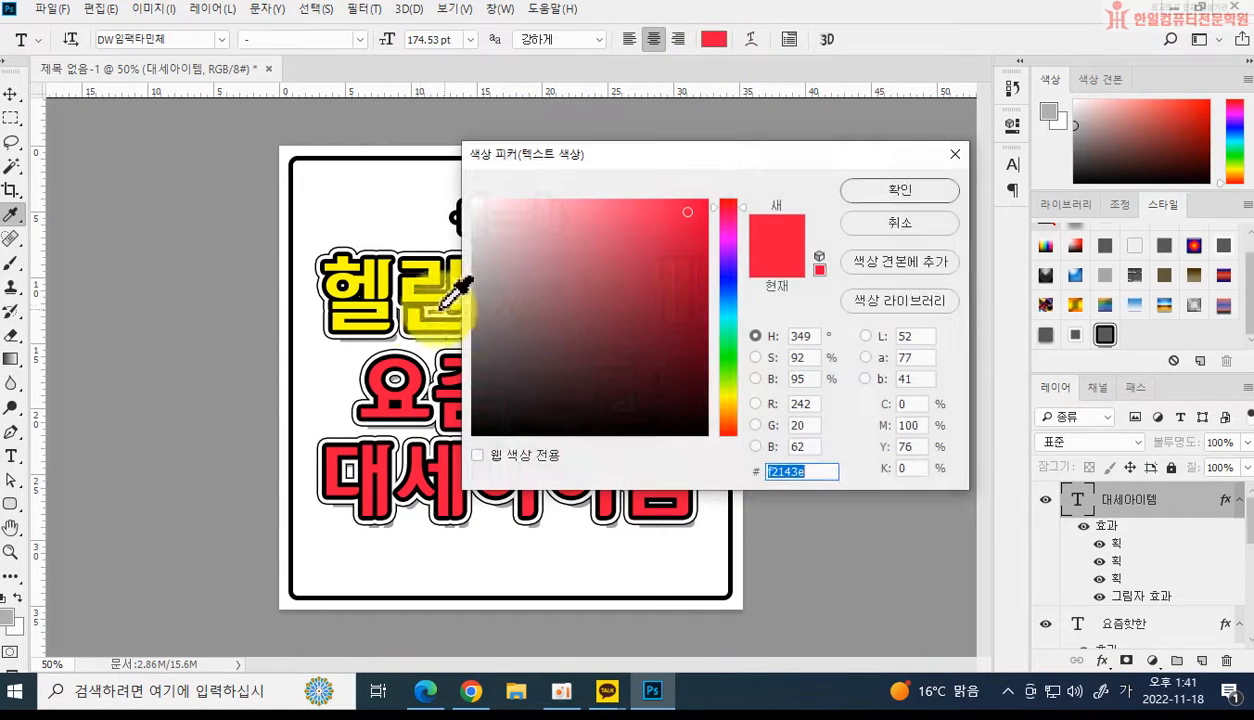
{"action": "left_click", "coordinate": [380, 275]}
{"action": "left_click", "coordinate": [897, 192]}
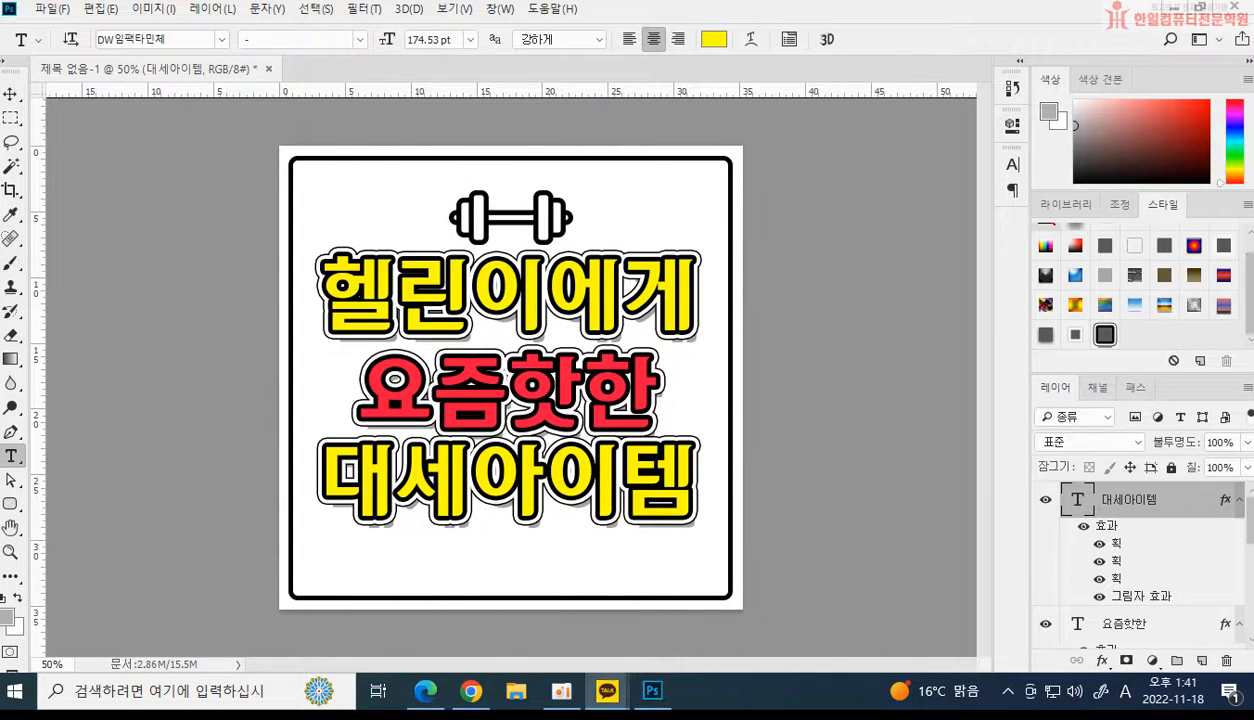
Switch to KakaoTalk to view the reference card-news cover image, and return to Photoshop.
{"action": "left_click", "coordinate": [607, 691]}
{"action": "left_click", "coordinate": [246, 258]}
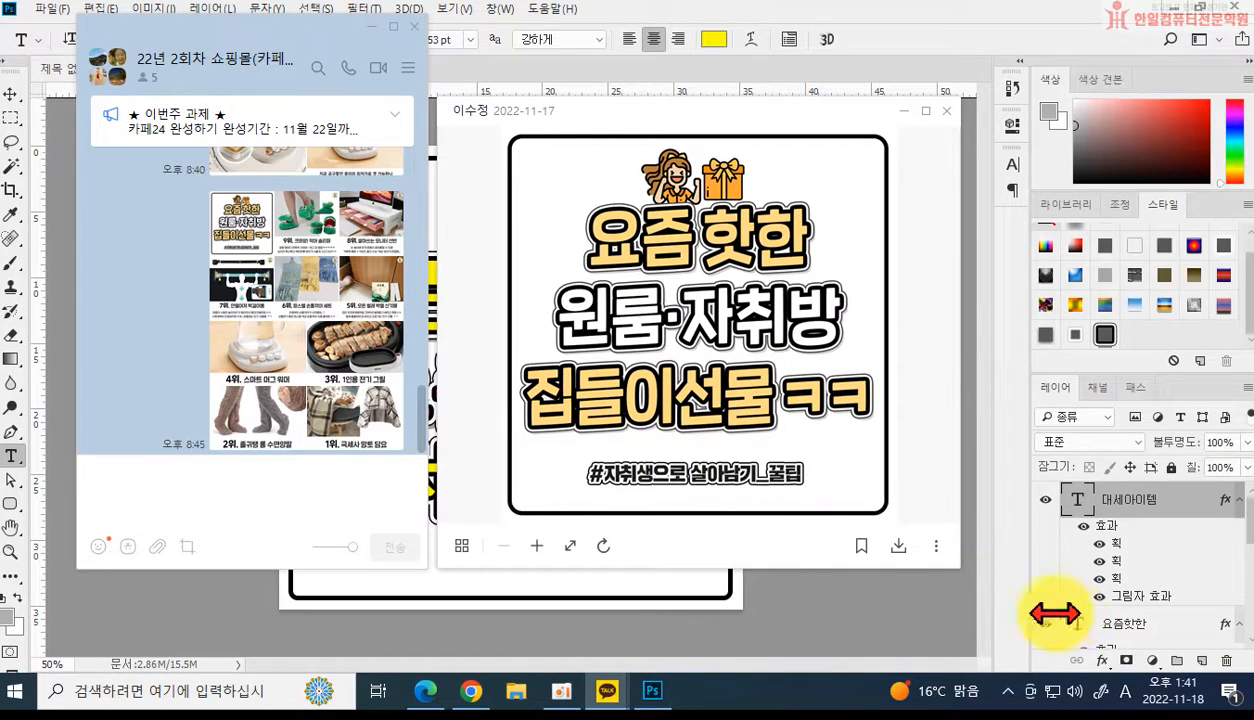
{"action": "left_click", "coordinate": [960, 68]}
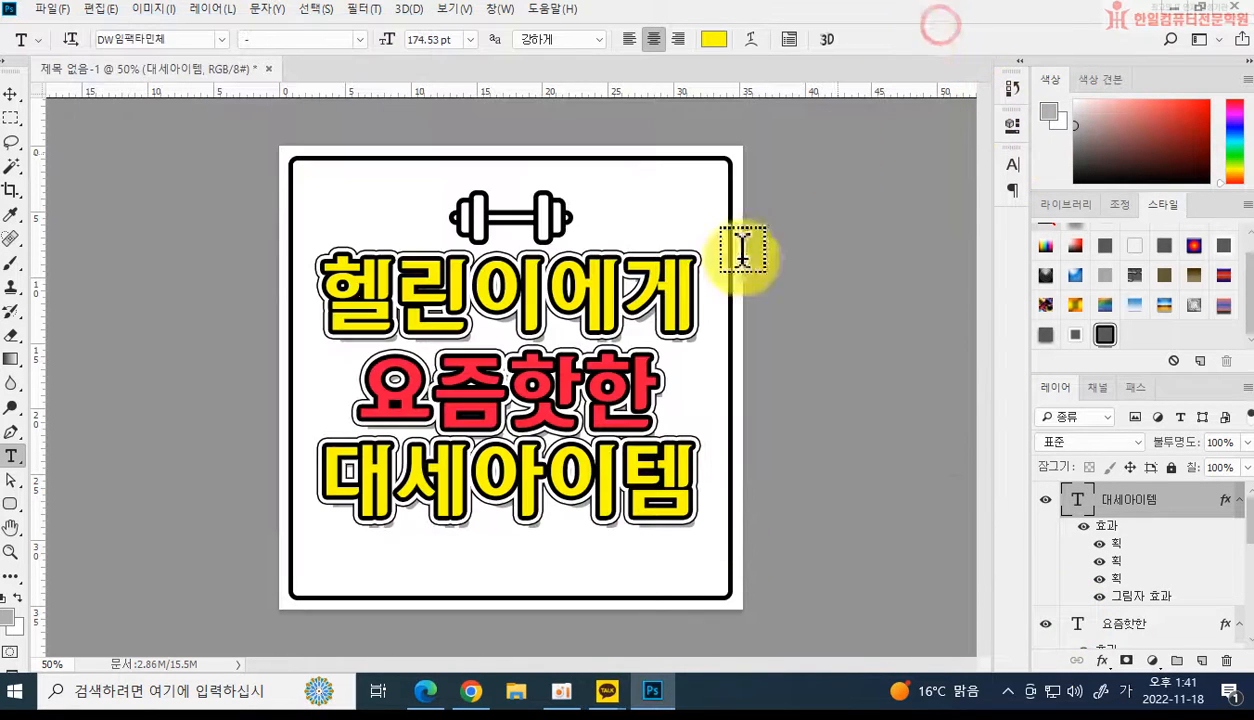
Duplicate the 대세아이템 line and scale the copy down to a small line centred above the bottom border.
{"action": "left_click", "coordinate": [12, 93]}
{"action": "left_click_drag", "start_coordinate": [453, 497], "coordinate": [516, 602]}
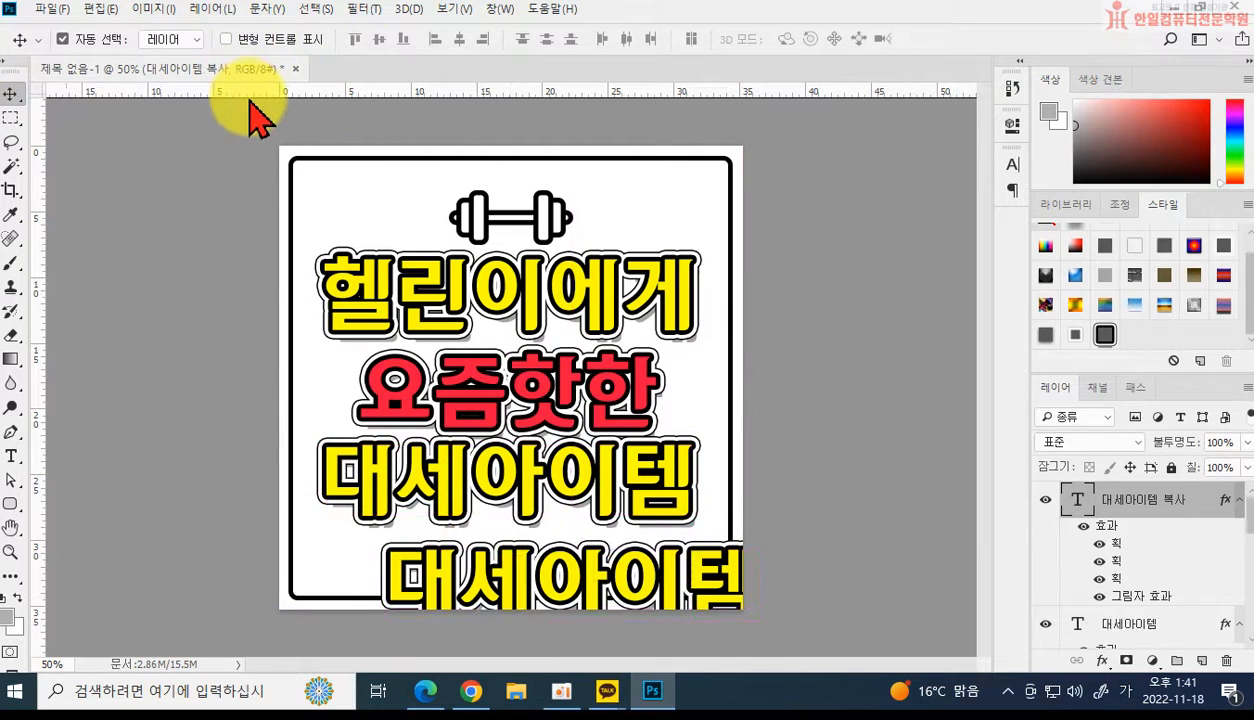
{"action": "key", "text": "ctrl+t"}
{"action": "left_click_drag", "start_coordinate": [748, 628], "coordinate": [558, 576]}
{"action": "key", "text": "Return"}
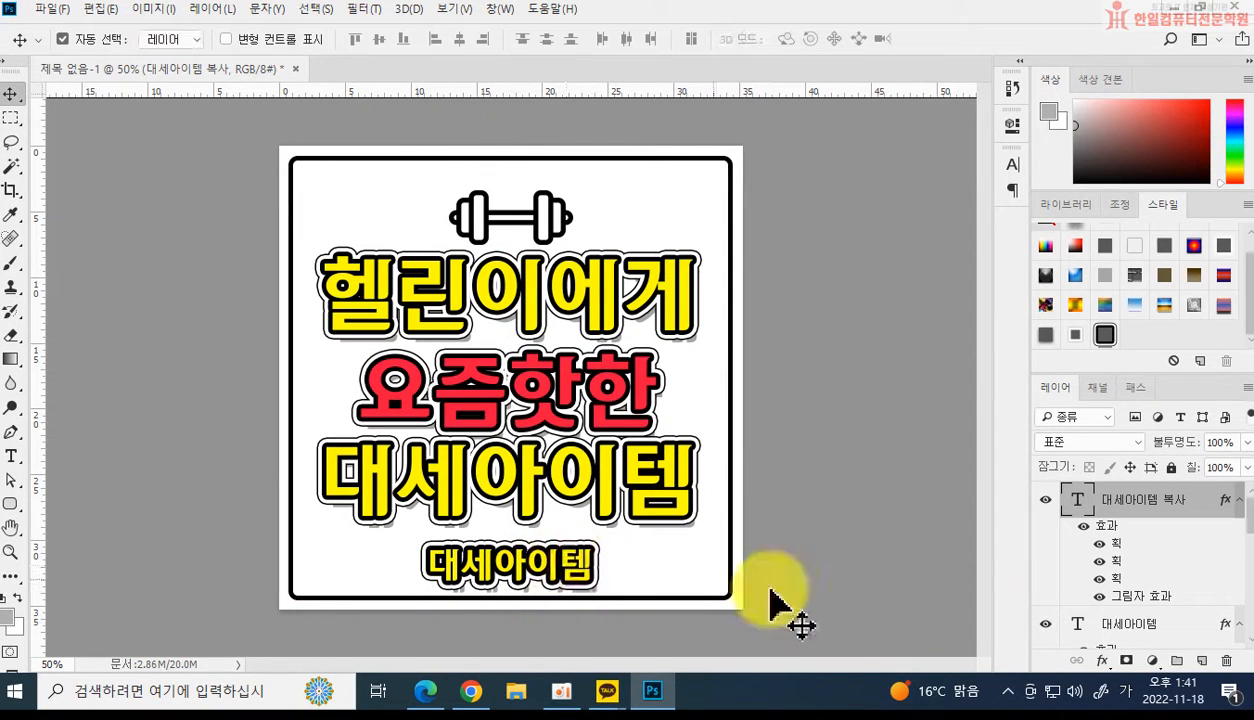
Thin the small bottom line's three outline strokes to 6 px inner, 10 px middle and 13 px outer.
{"action": "double_click", "coordinate": [1110, 561]}
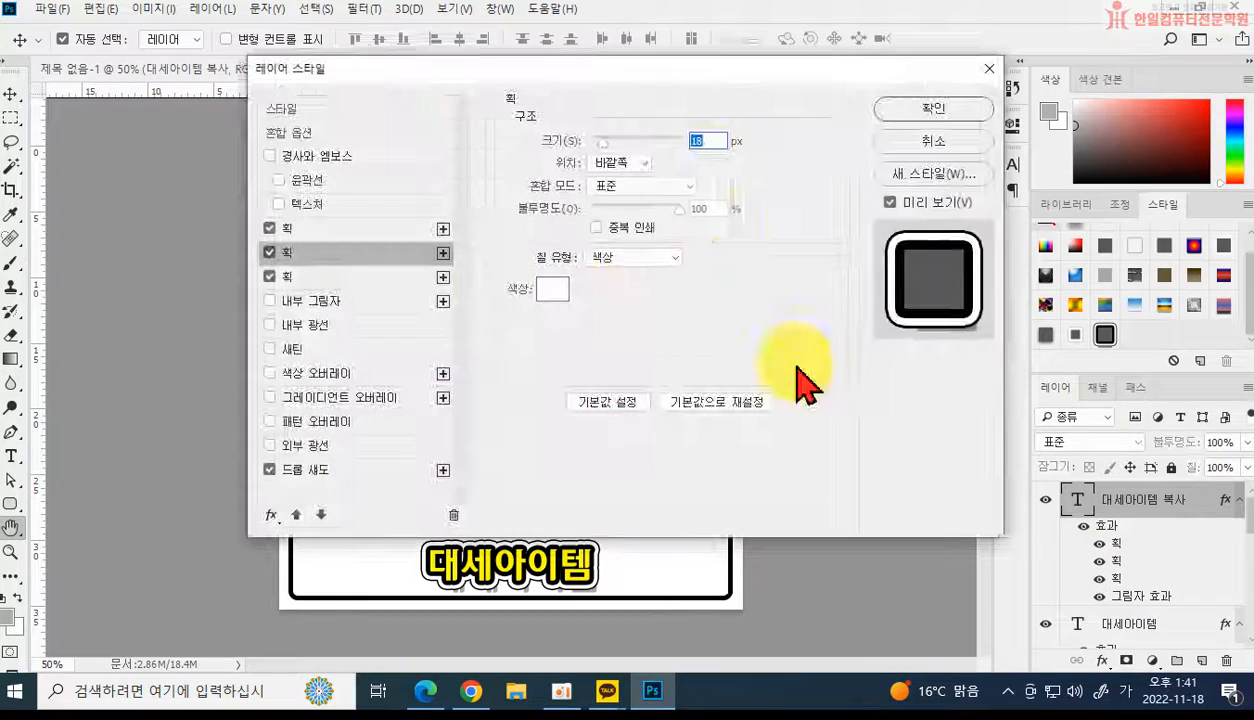
{"action": "left_click_drag", "start_coordinate": [605, 145], "coordinate": [603, 145]}
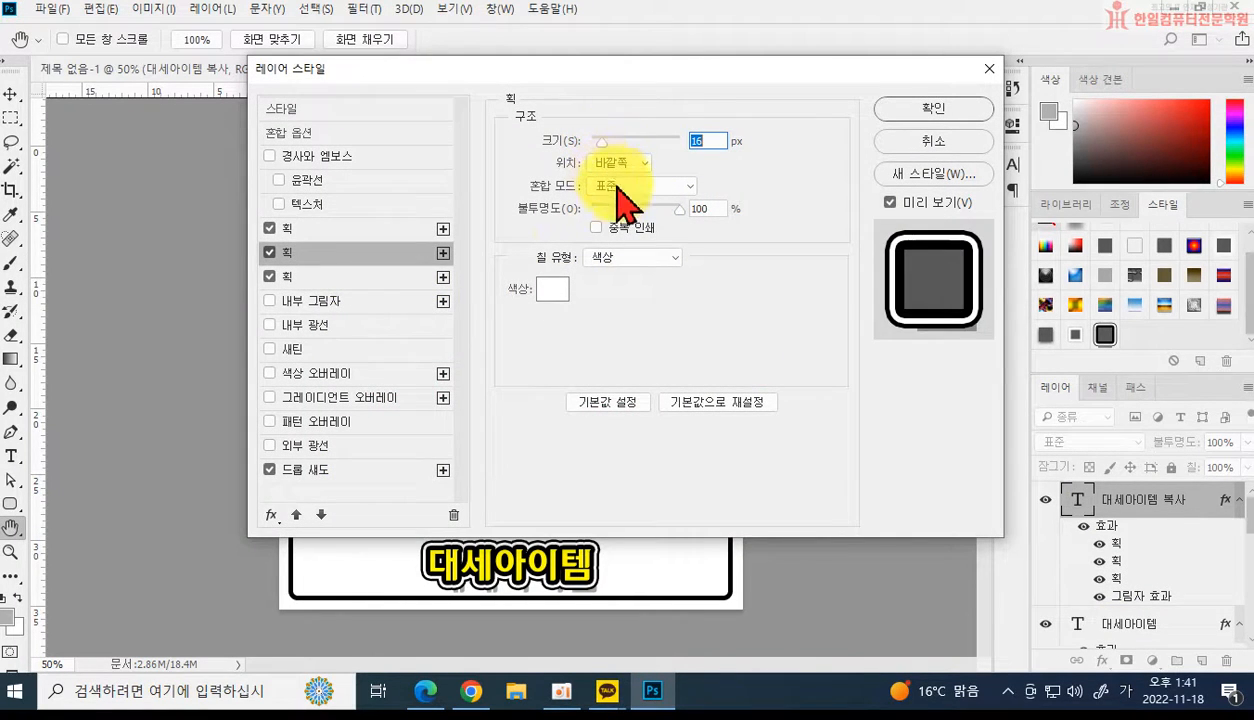
{"action": "left_click", "coordinate": [375, 230]}
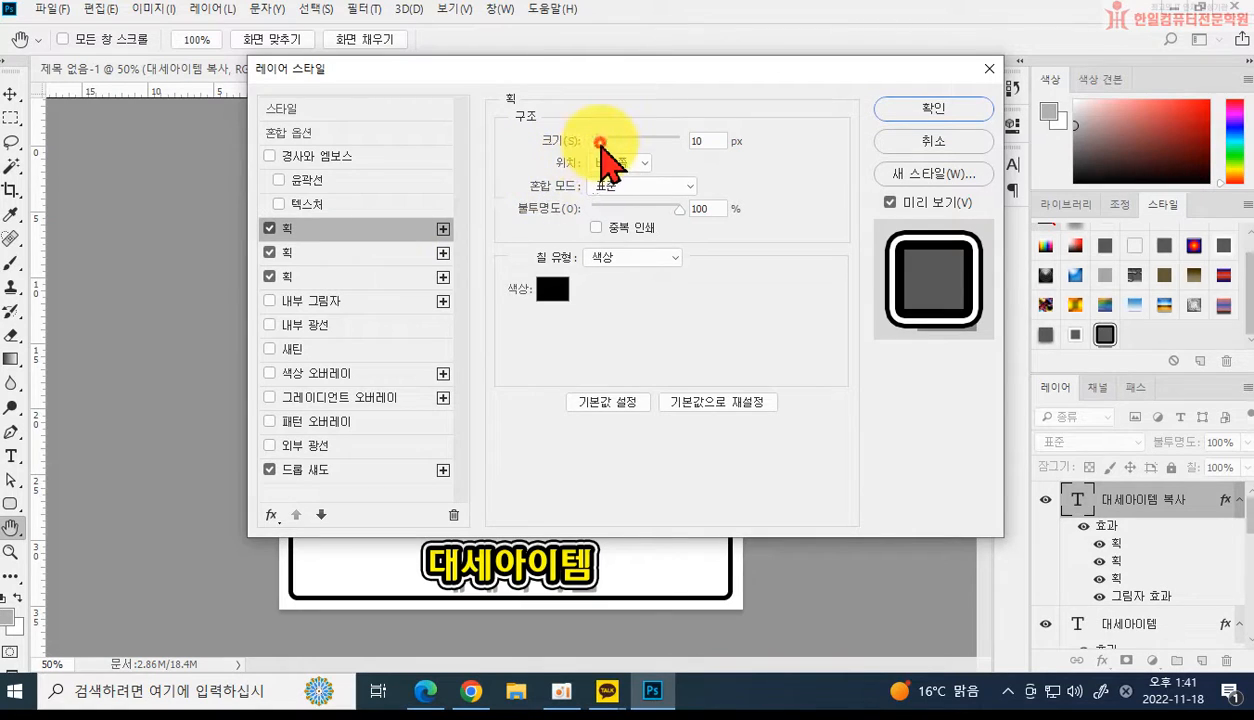
{"action": "left_click_drag", "start_coordinate": [601, 144], "coordinate": [597, 146]}
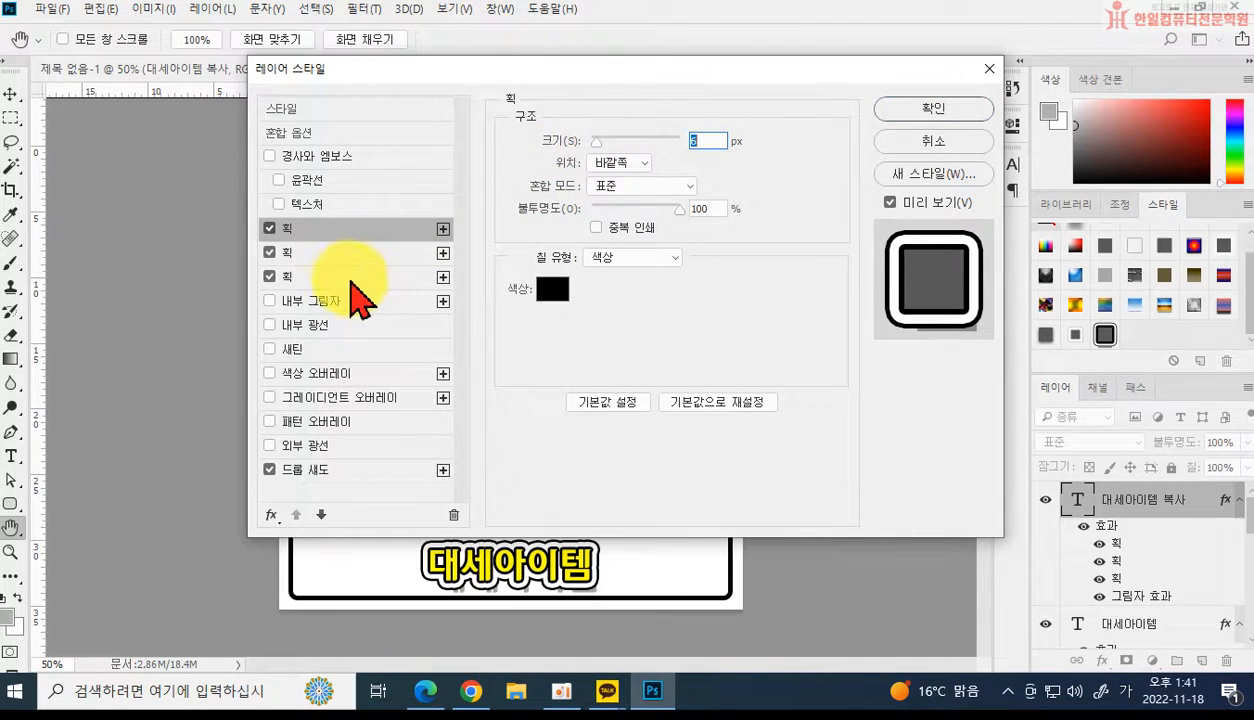
{"action": "left_click", "coordinate": [430, 276]}
{"action": "left_click_drag", "start_coordinate": [604, 146], "coordinate": [602, 160]}
{"action": "left_click", "coordinate": [366, 252]}
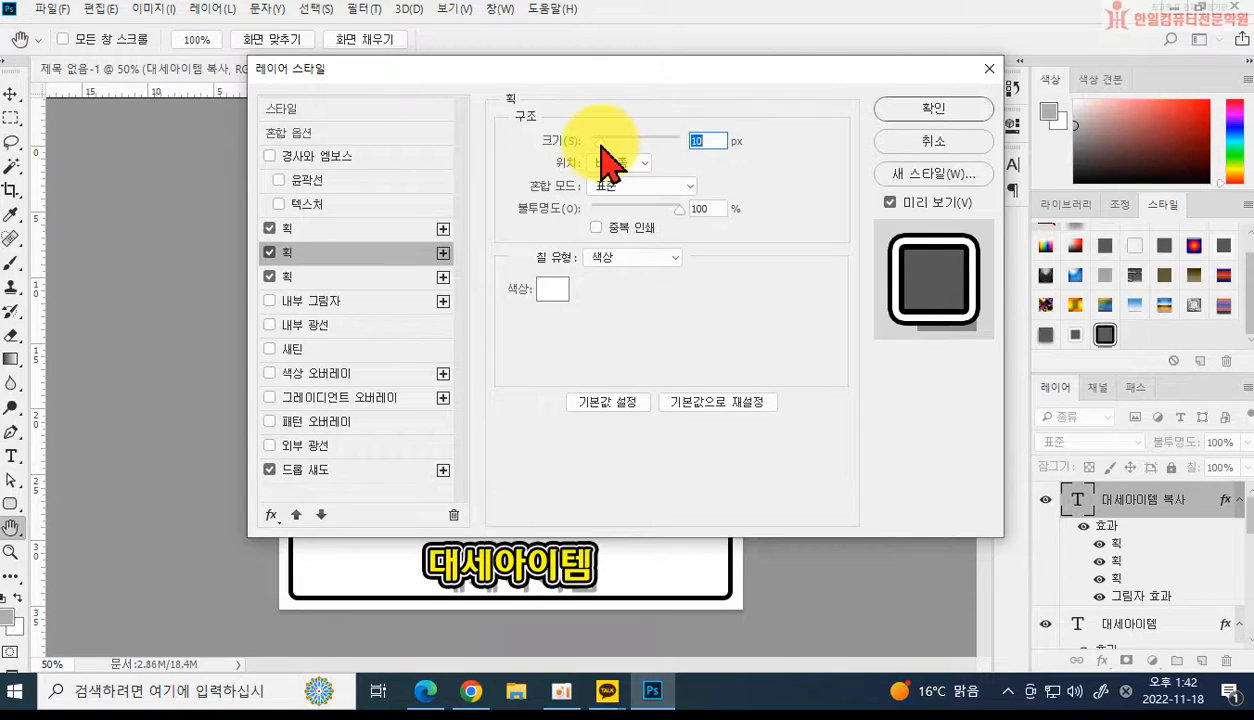
{"action": "left_click", "coordinate": [368, 277]}
{"action": "left_click", "coordinate": [602, 143]}
{"action": "left_click_drag", "start_coordinate": [603, 146], "coordinate": [602, 148]}
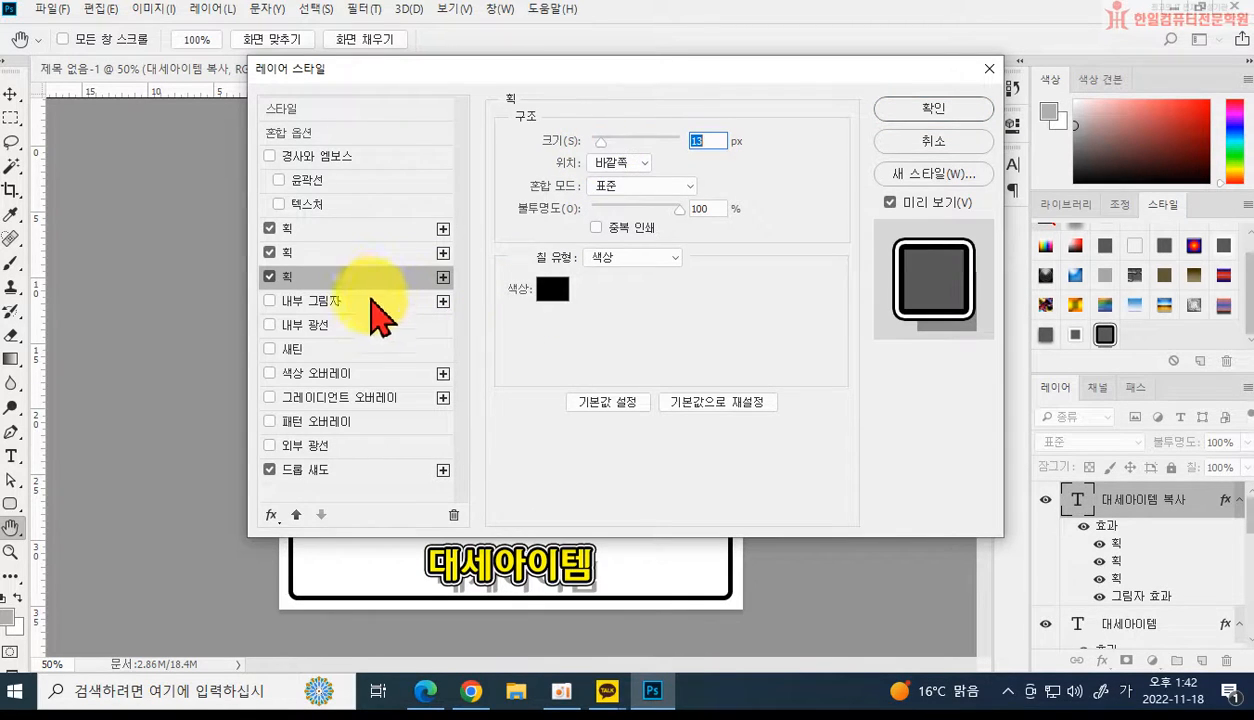
Set the small line's drop shadow distance to 16 px and apply the layer style.
{"action": "left_click", "coordinate": [352, 469]}
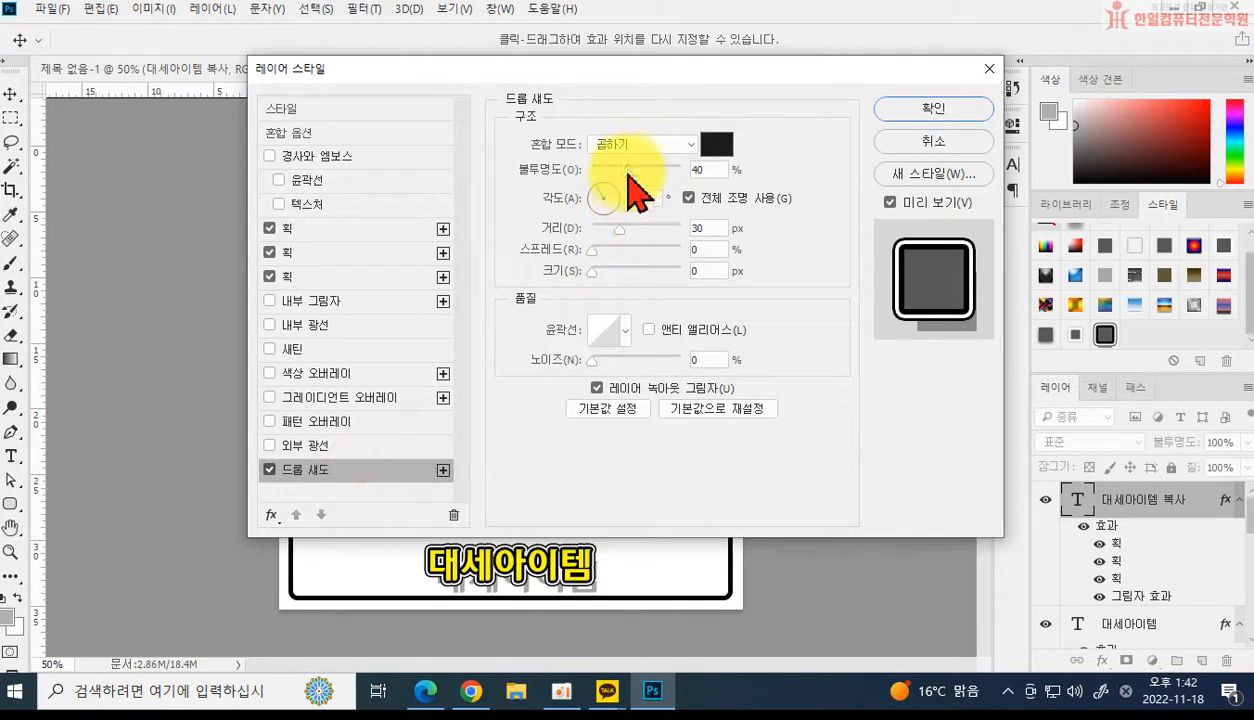
{"action": "left_click_drag", "start_coordinate": [620, 230], "coordinate": [612, 238]}
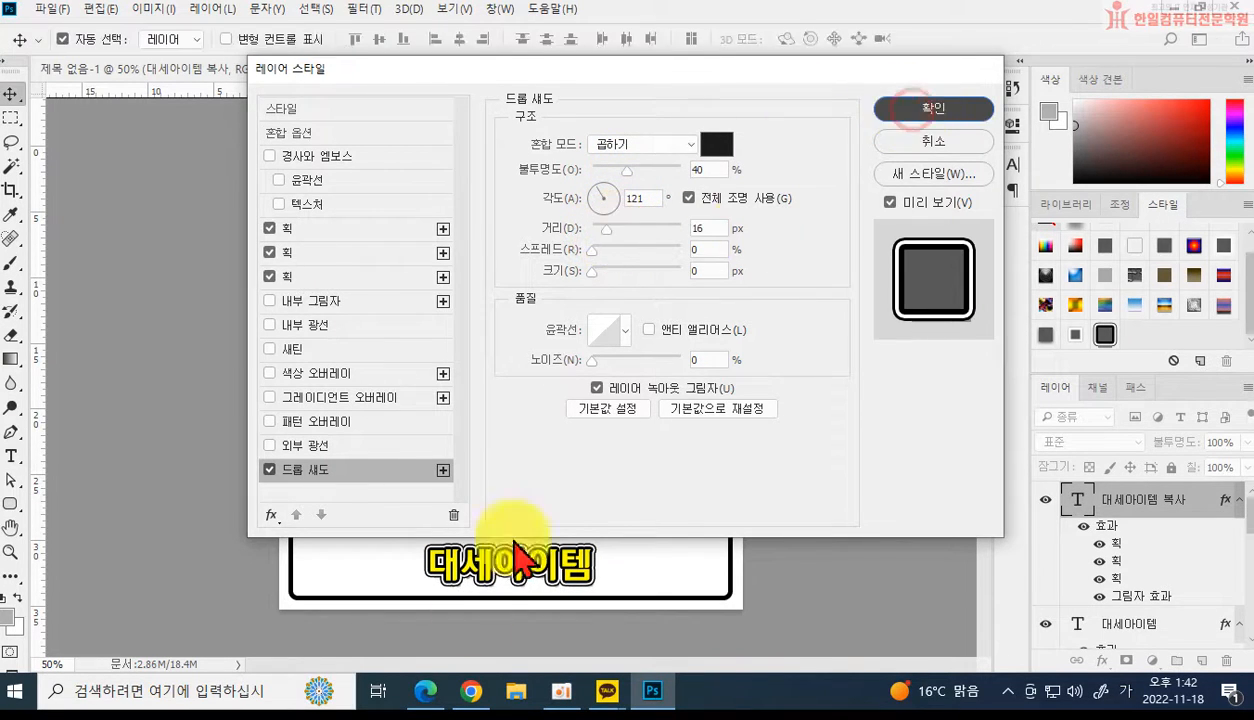
{"action": "key", "text": "Return"}
Replace the small bottom line's text with "# 엘리스".
{"action": "left_click", "coordinate": [11, 456]}
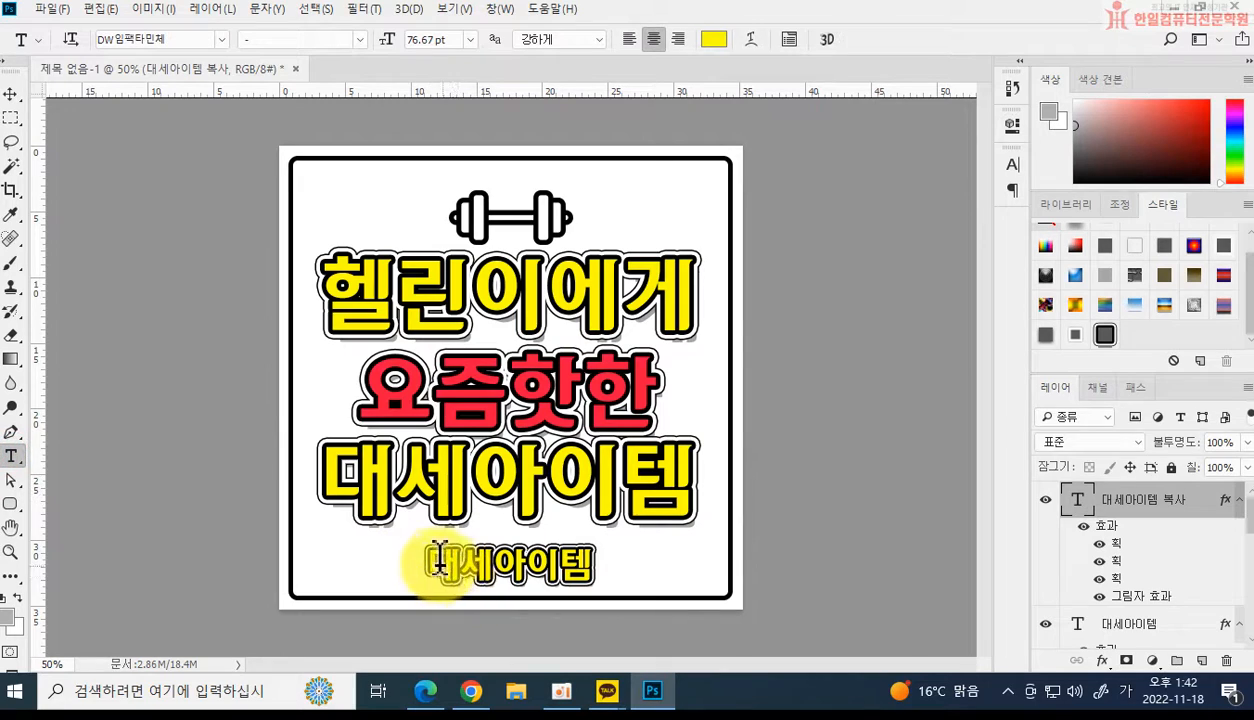
{"action": "double_click", "coordinate": [434, 562]}
{"action": "type", "text": "#"}
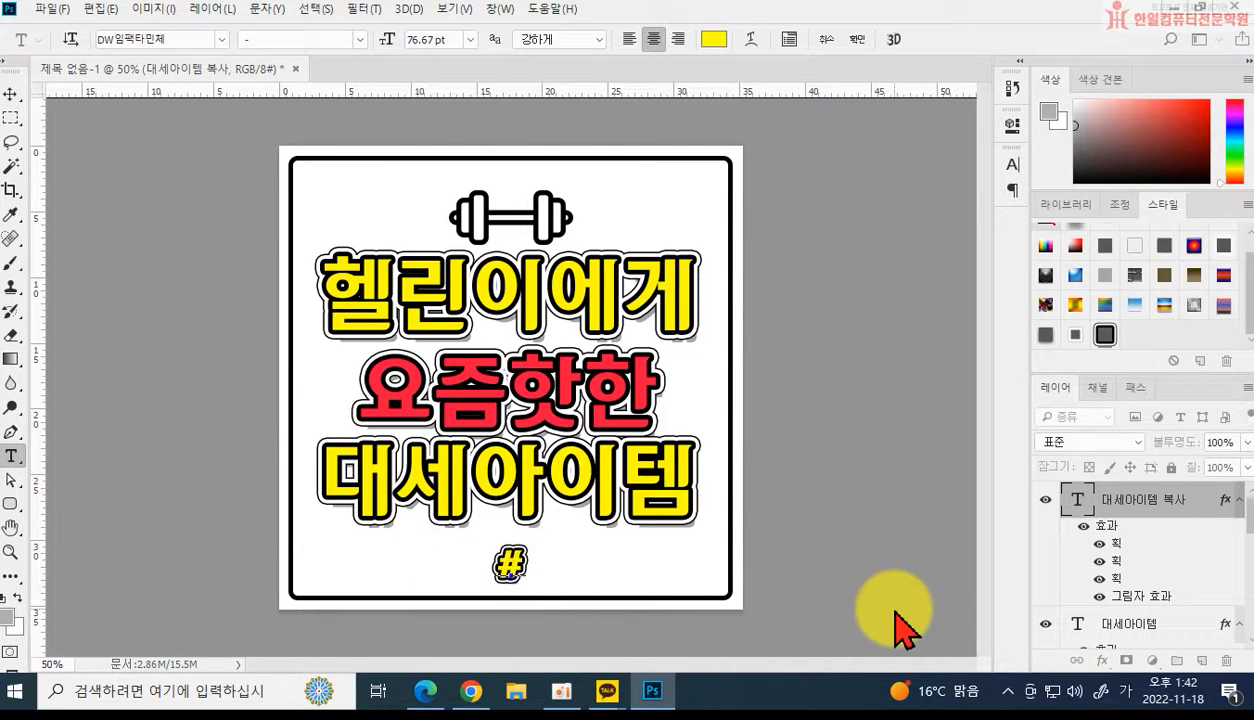
{"action": "type", "text": " 한일몰"}
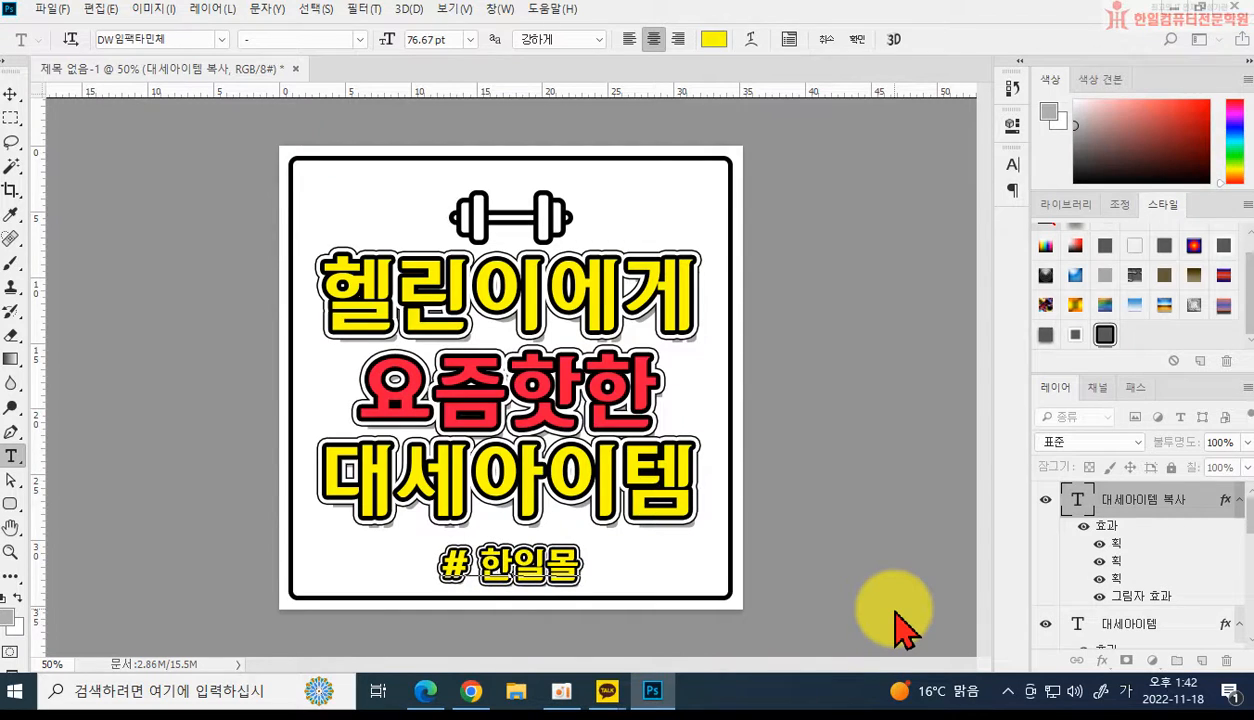
{"action": "key", "text": "BackSpace"}
{"action": "key", "text": "BackSpace"}
{"action": "key", "text": "BackSpace"}
{"action": "type", "text": "엘"}
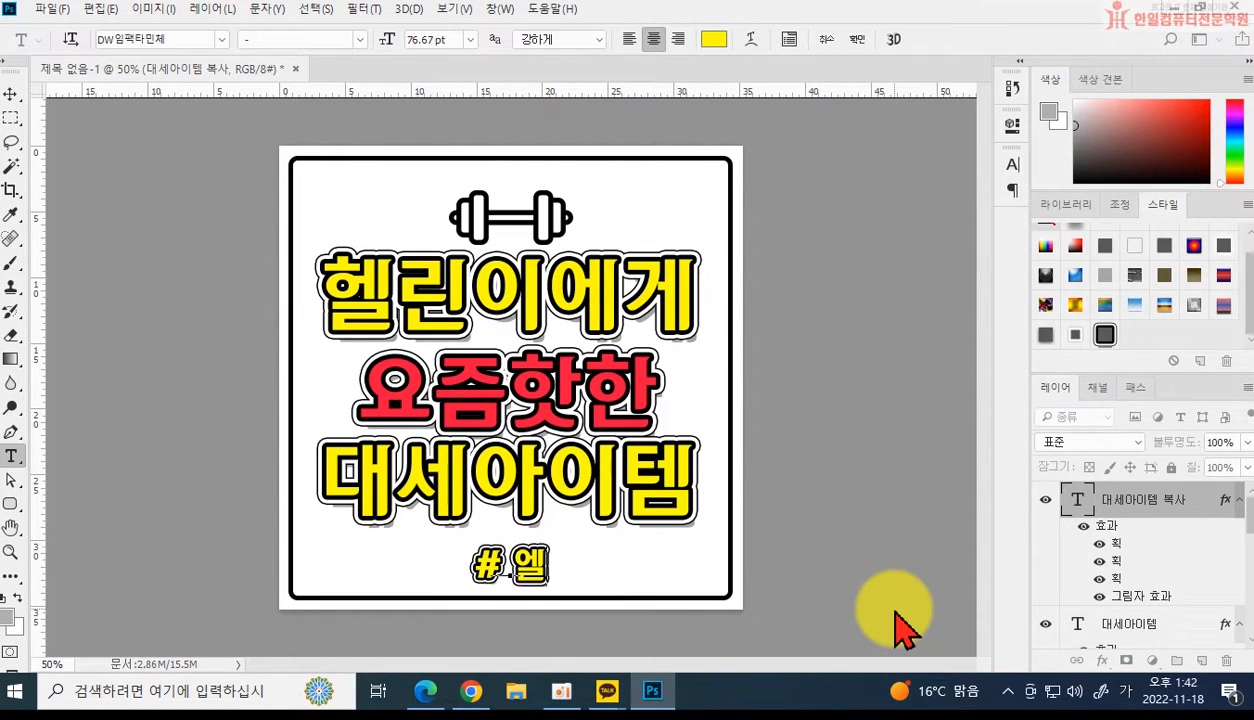
{"action": "type", "text": "릿스"}
Append "_꿀팁" to the small line so it reads "# 엘리스_꿀팁", and commit the text.
{"action": "left_click", "coordinate": [905, 630]}
{"action": "key", "text": "ctrl+minus"}
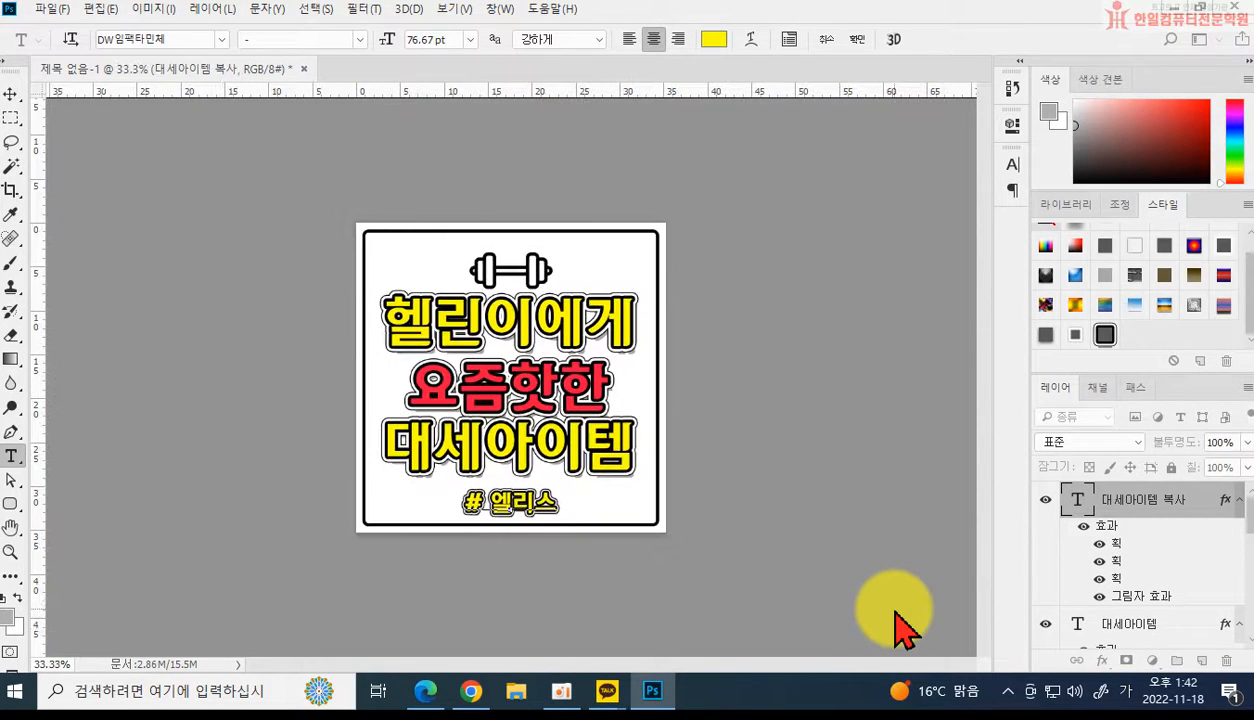
{"action": "key", "text": "ctrl+t"}
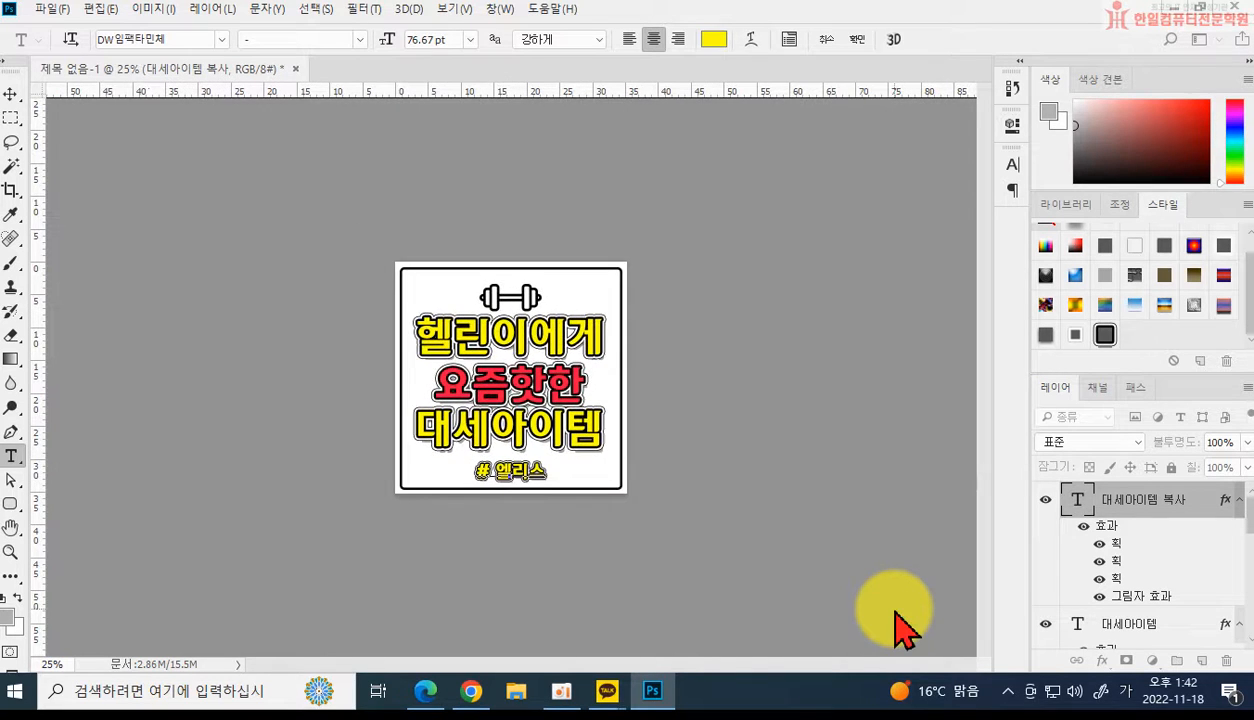
{"action": "key", "text": "ctrl+plus"}
{"action": "type", "text": "_Rnf"}
{"action": "key", "text": "BackSpace"}
{"action": "key", "text": "BackSpace"}
{"action": "key", "text": "BackSpace"}
{"action": "type", "text": "꿀팁"}
{"action": "key", "text": "ctrl+Return"}
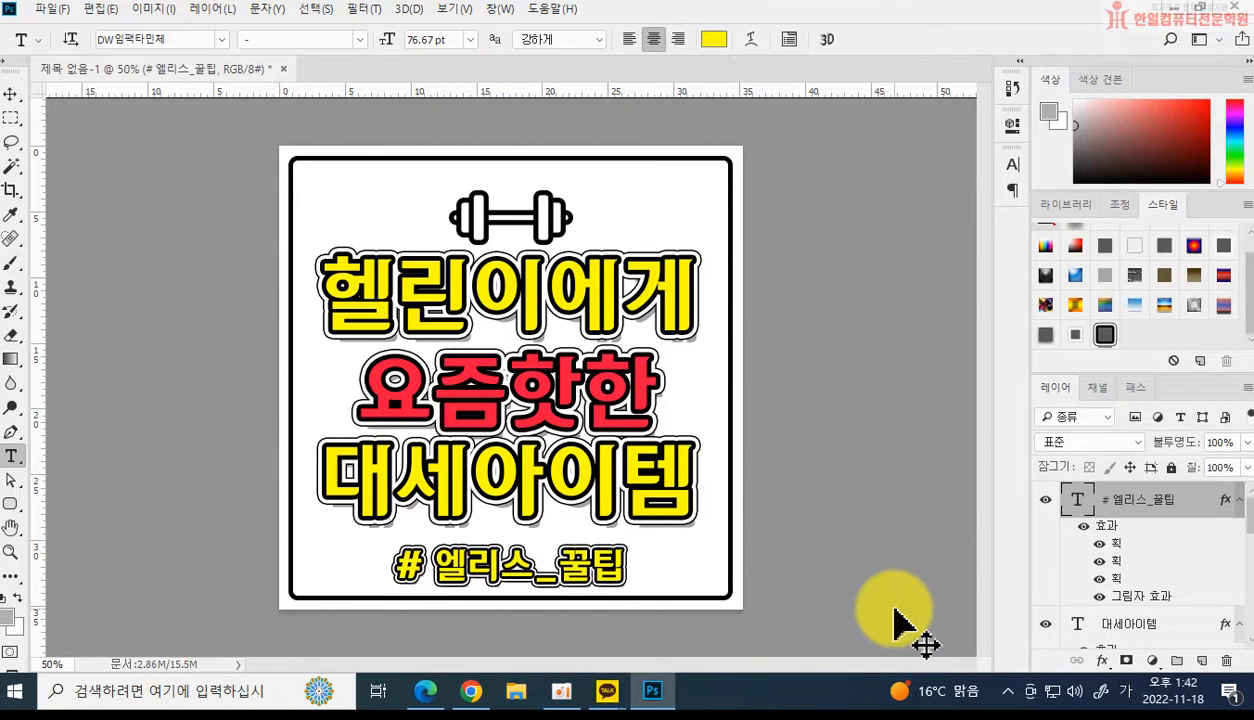
Scale the # 엘리스_꿀팁 line to about 89% around its centre and recolour its text white.
{"action": "key", "text": "ctrl+t"}
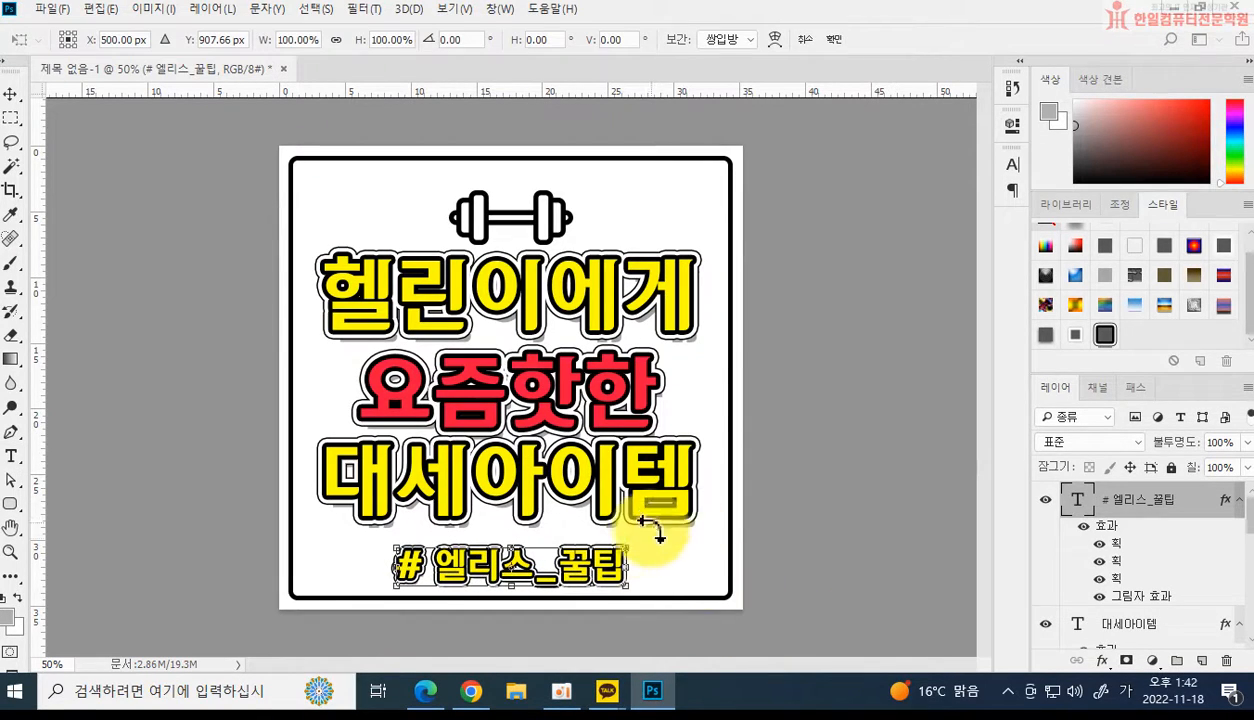
{"action": "left_click_drag", "start_coordinate": [631, 541], "coordinate": [616, 540]}
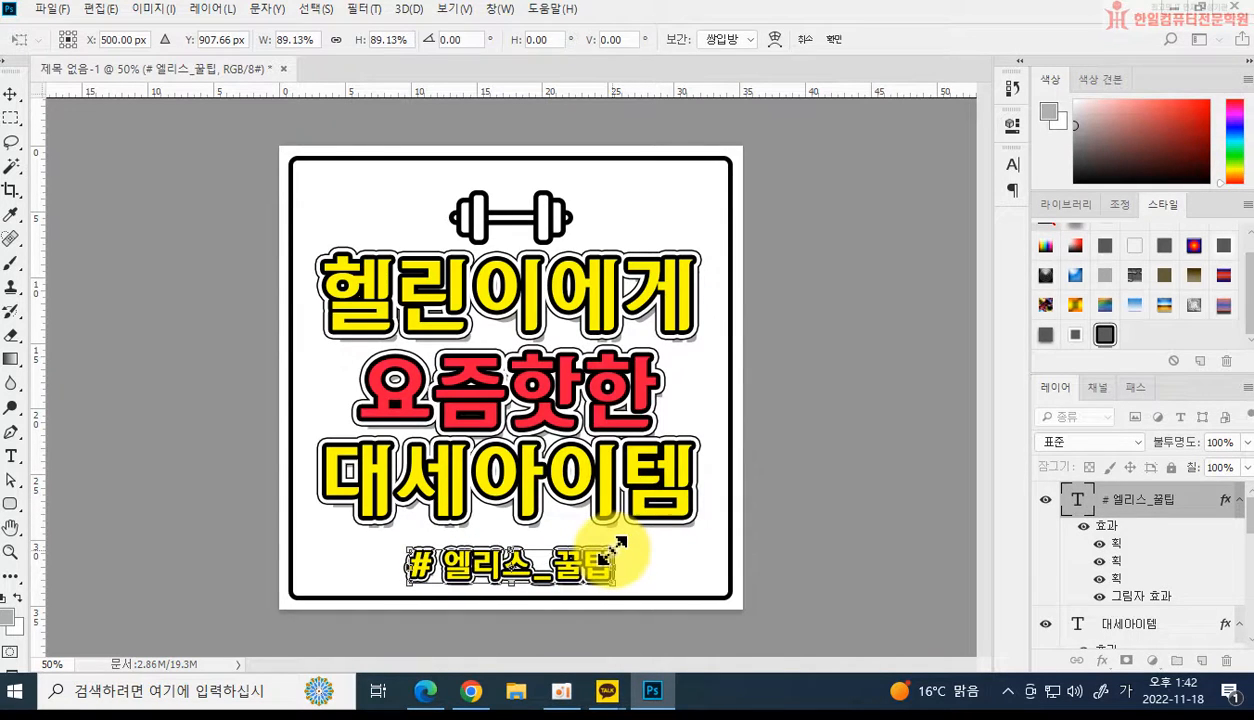
{"action": "key", "text": "Return"}
{"action": "left_click", "coordinate": [714, 39]}
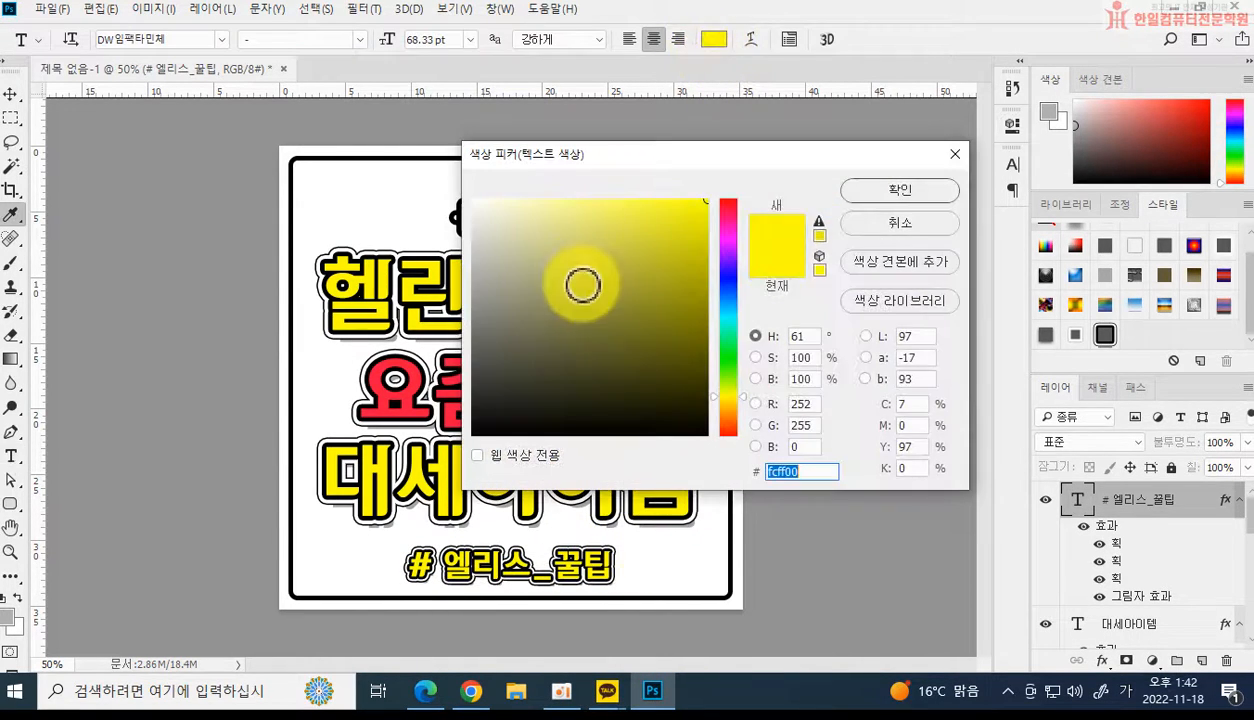
{"action": "left_click", "coordinate": [400, 175]}
{"action": "left_click", "coordinate": [895, 191]}
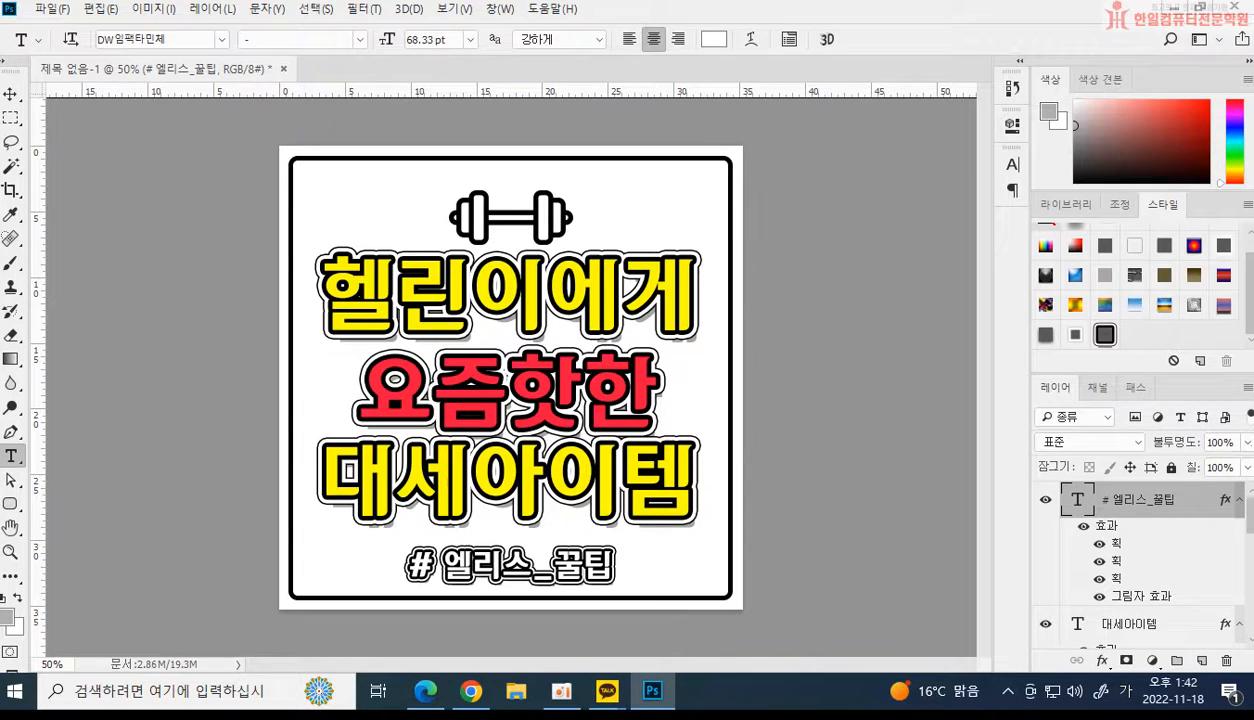
Switch to KakaoTalk, examine the outlines and shadows of the reference card-news cover, and return to Photoshop.
{"action": "left_click", "coordinate": [607, 691]}
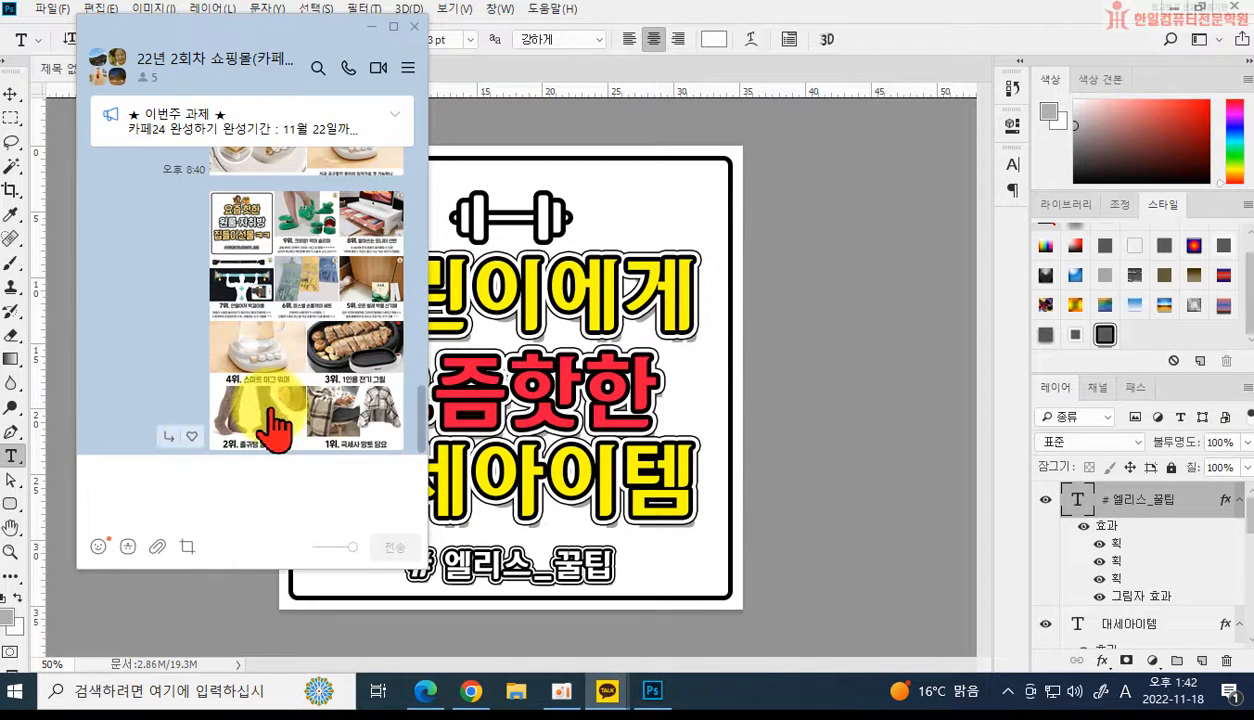
{"action": "left_click", "coordinate": [251, 236]}
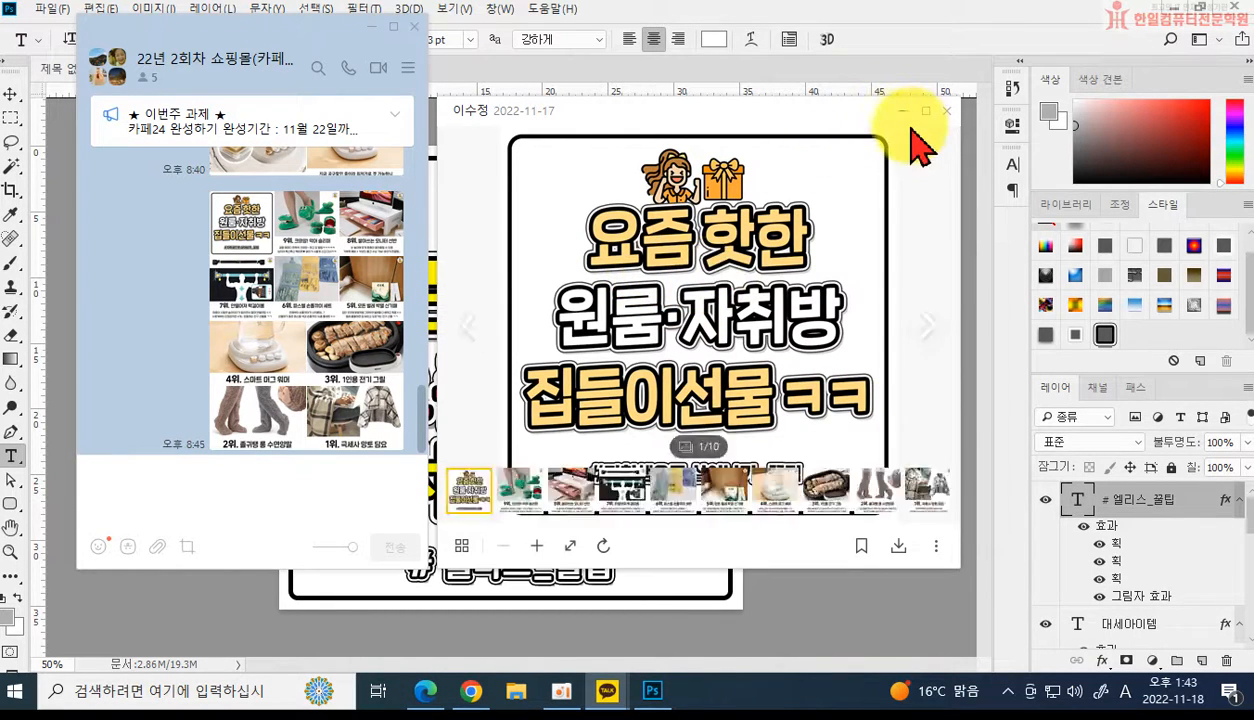
{"action": "left_click", "coordinate": [947, 111]}
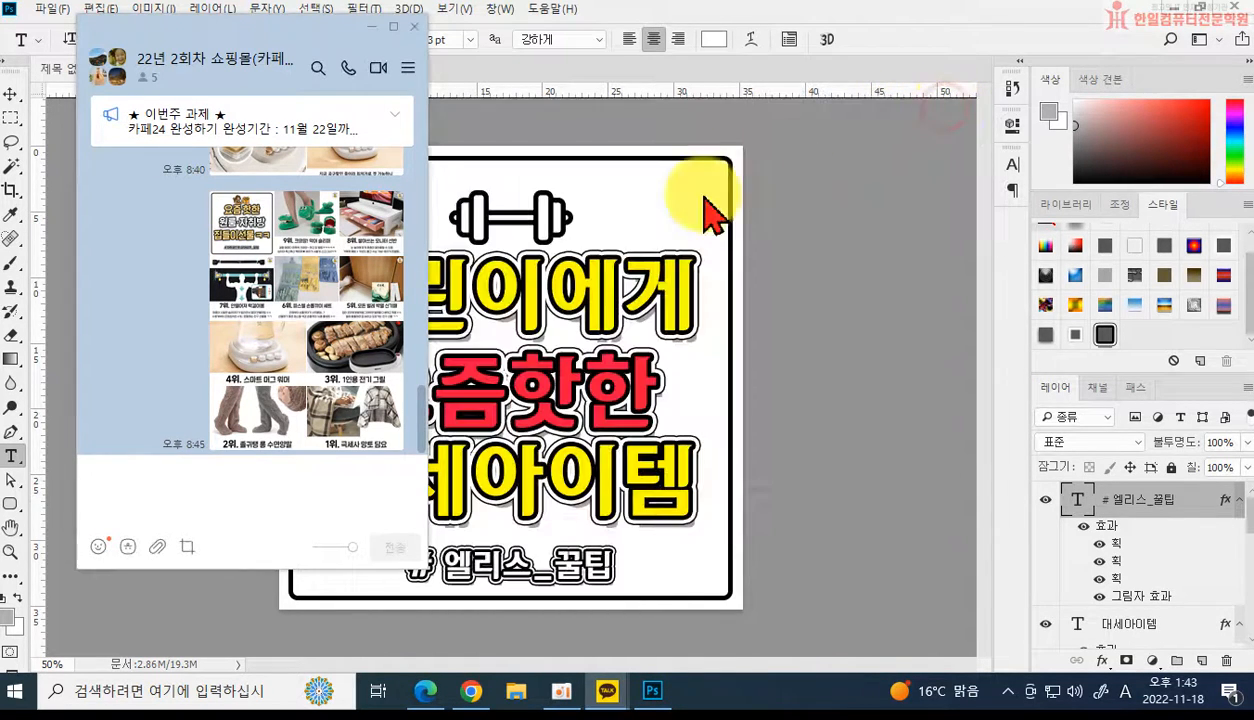
{"action": "left_click", "coordinate": [524, 518]}
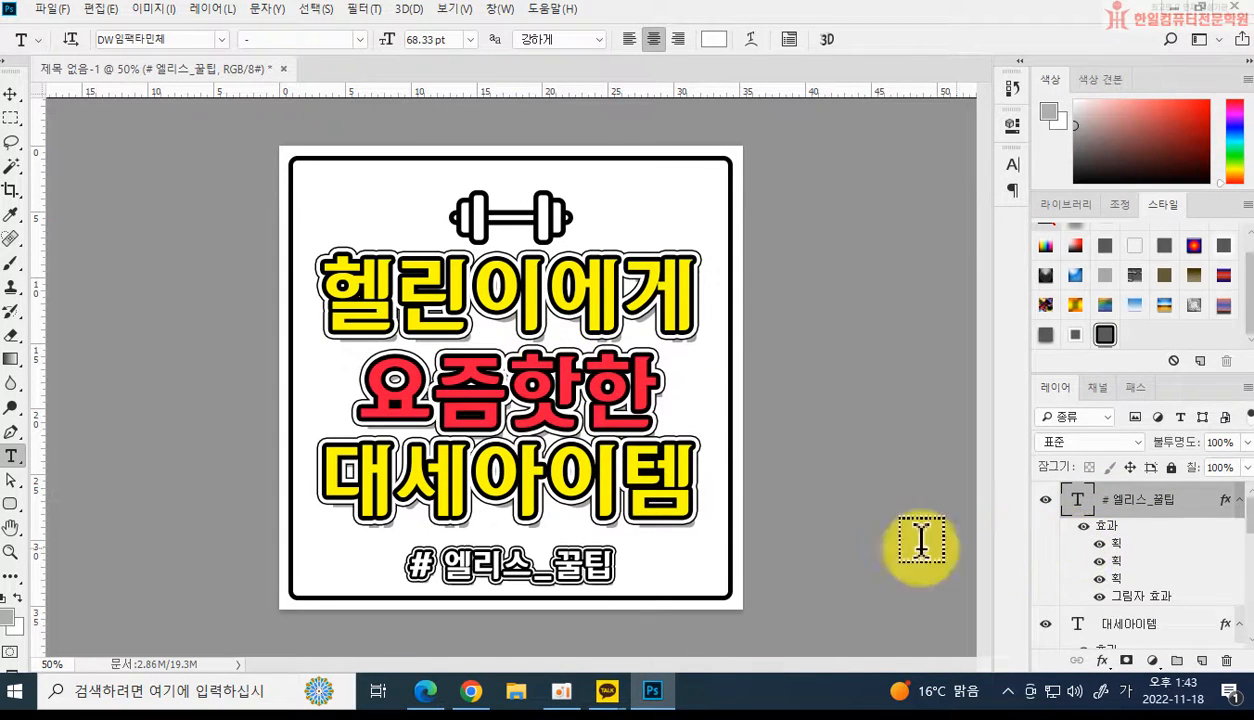
Duplicate the 헬린이에게 text layer and offset the copy slightly up and left of the original.
{"action": "scroll", "coordinate": [1150, 565], "scroll_direction": "down", "scroll_amount": 2}
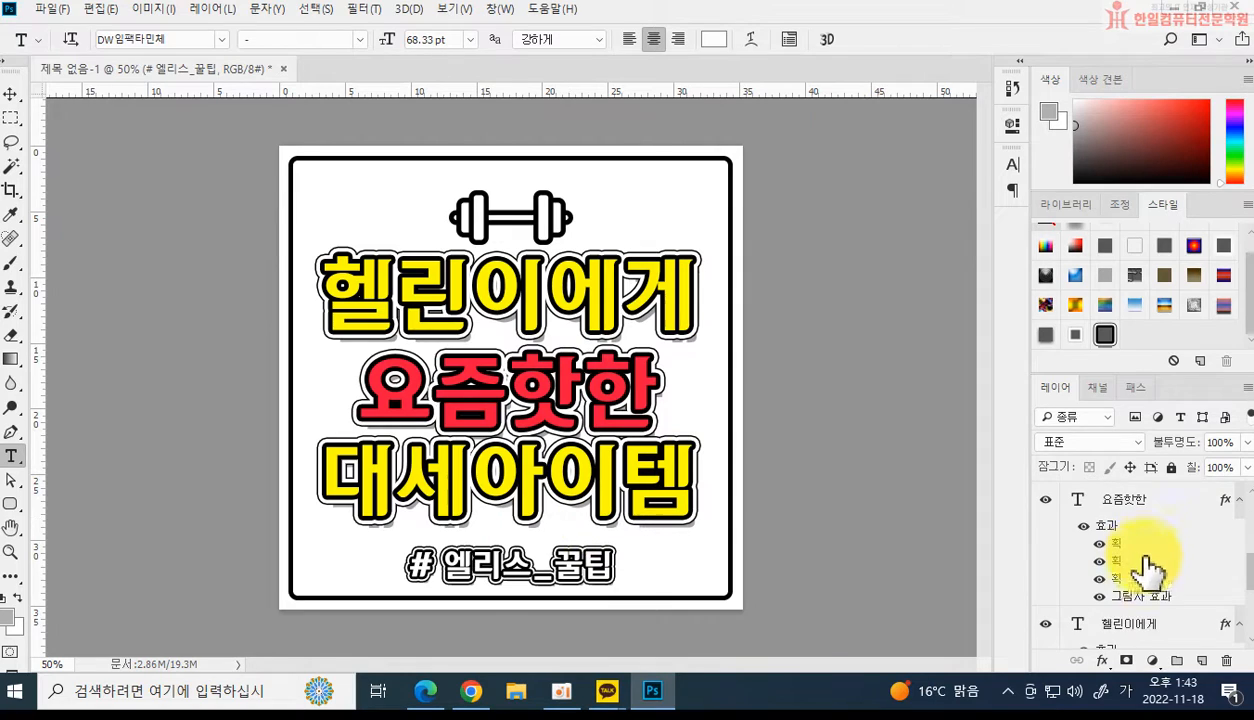
{"action": "scroll", "coordinate": [1148, 565], "scroll_direction": "down", "scroll_amount": 3}
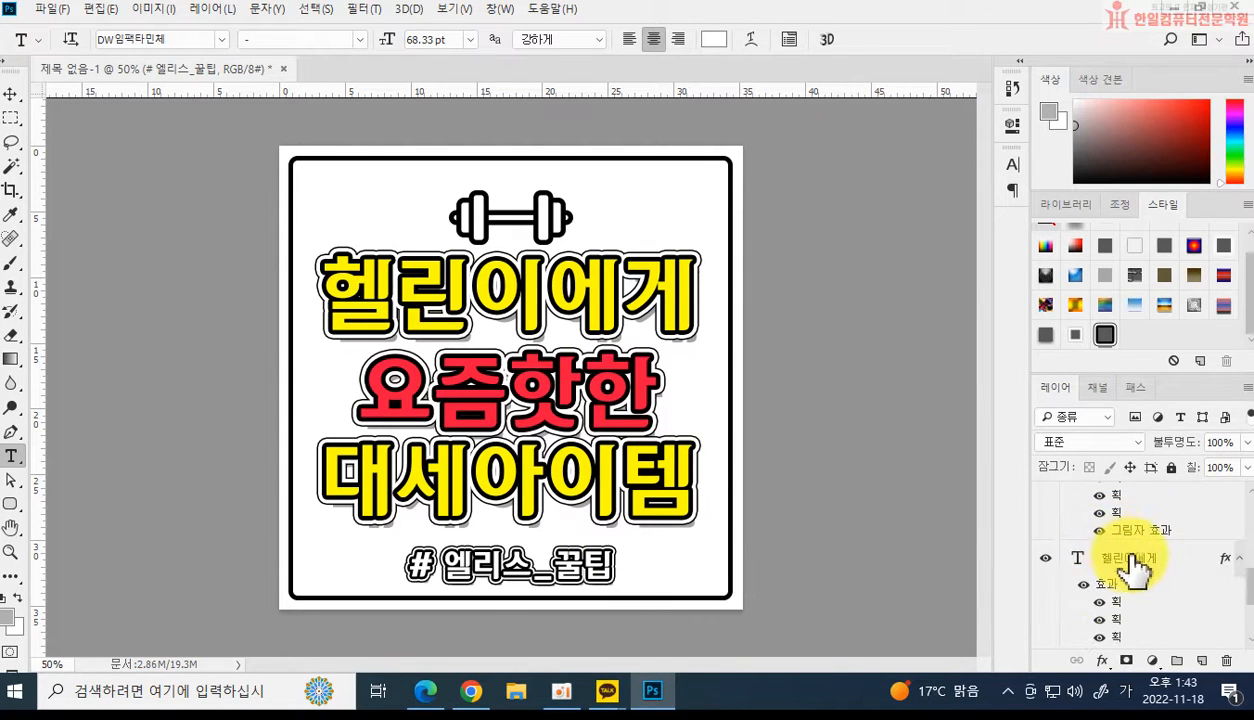
{"action": "scroll", "coordinate": [1118, 590], "scroll_direction": "down", "scroll_amount": 2}
{"action": "left_click", "coordinate": [1130, 532]}
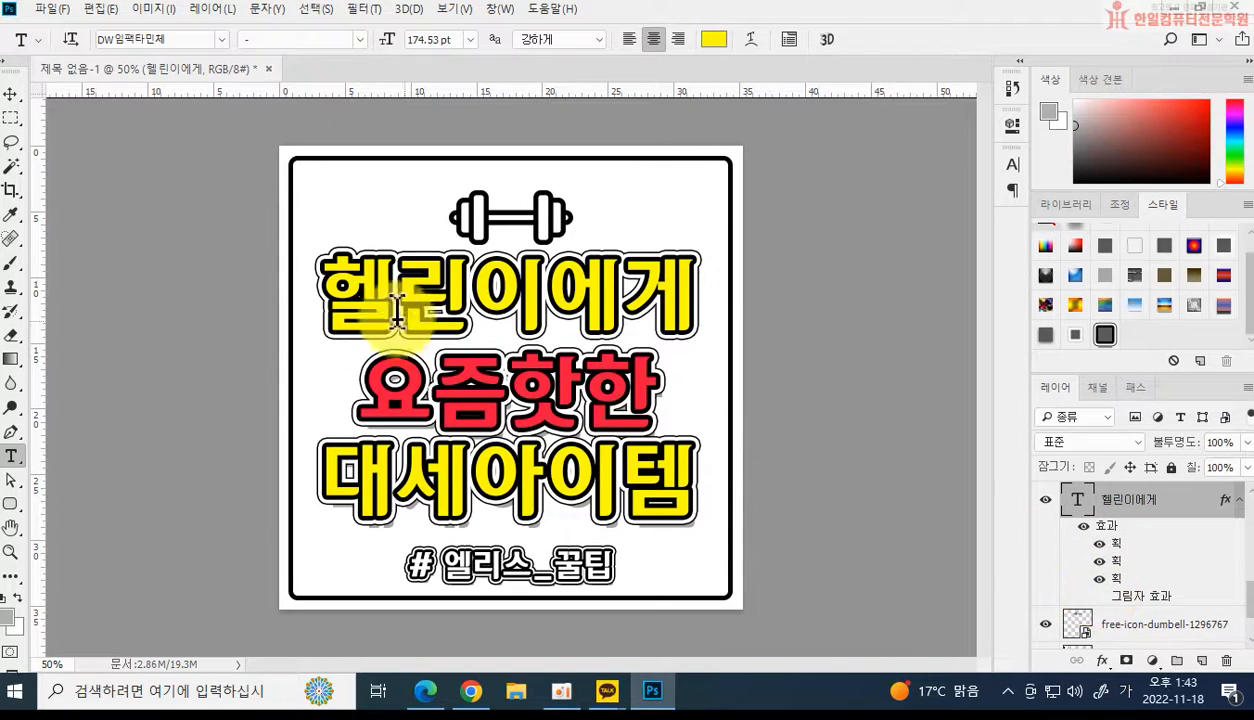
{"action": "left_click", "coordinate": [12, 94]}
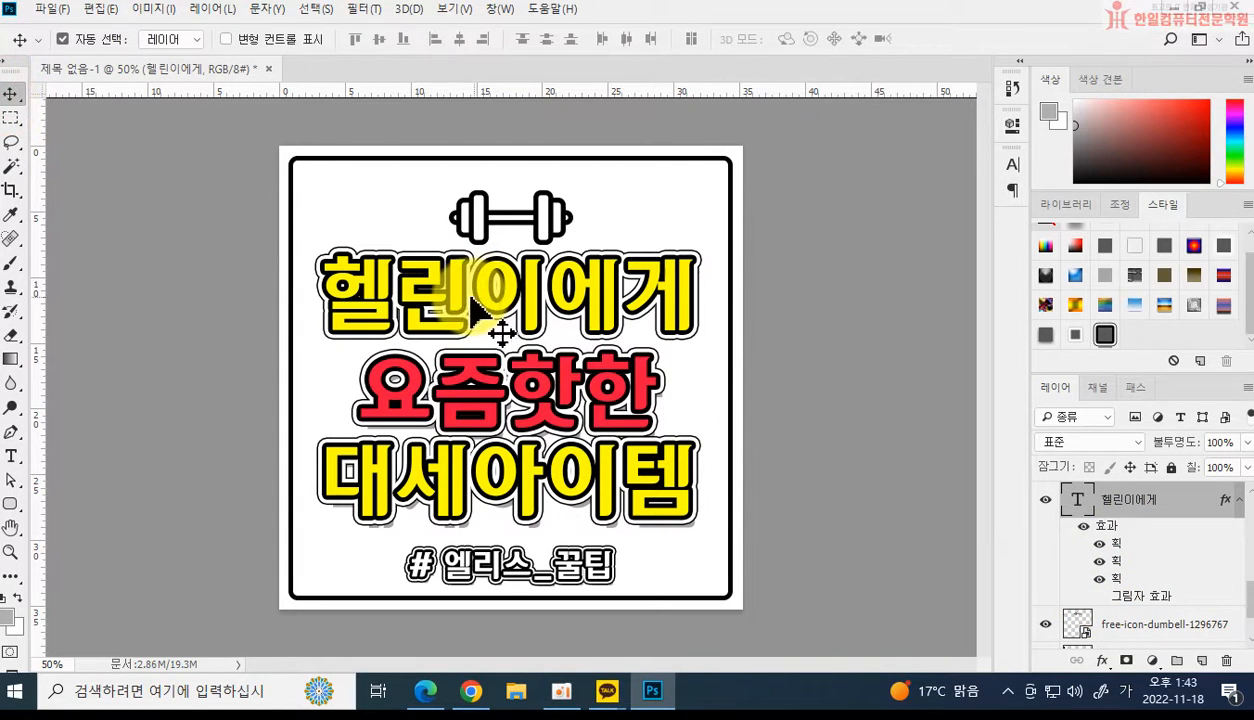
{"action": "left_click_drag", "start_coordinate": [440, 312], "coordinate": [450, 288]}
{"action": "key", "text": "shift+Down"}
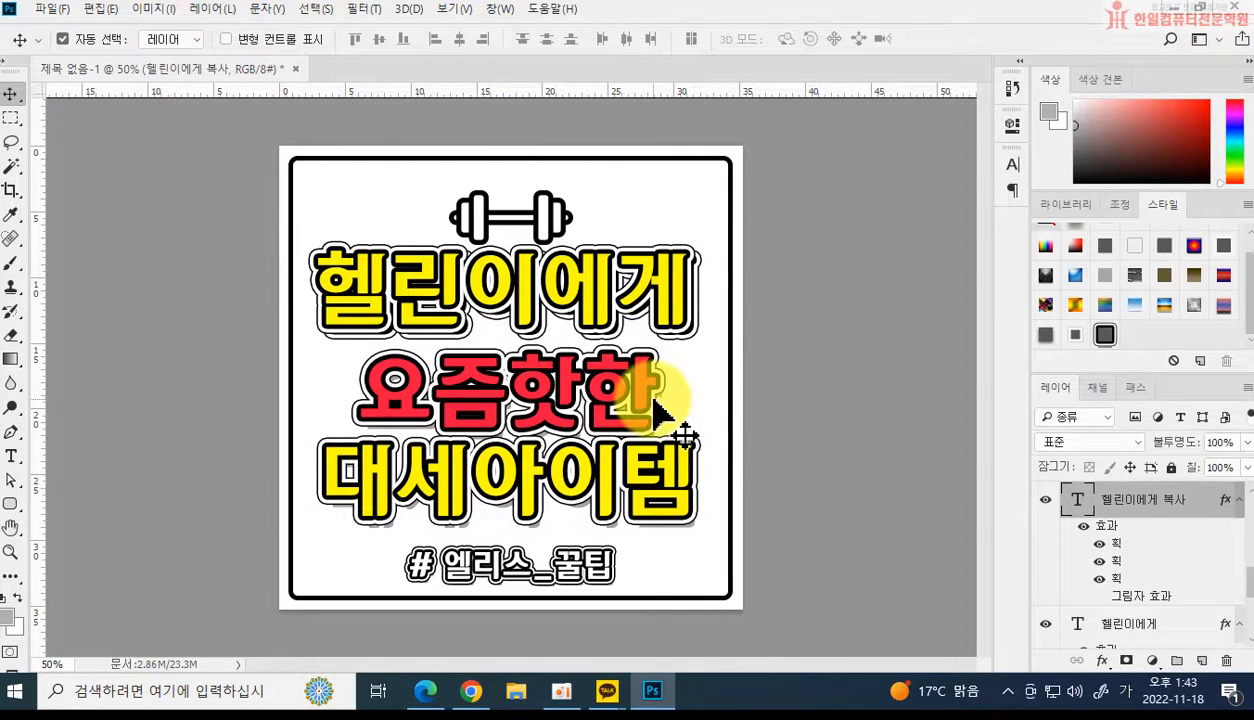
Rasterize the original 헬린이에게 layer beneath the copy and fill only its letters with black.
{"action": "scroll", "coordinate": [1140, 600], "scroll_direction": "down", "scroll_amount": 2}
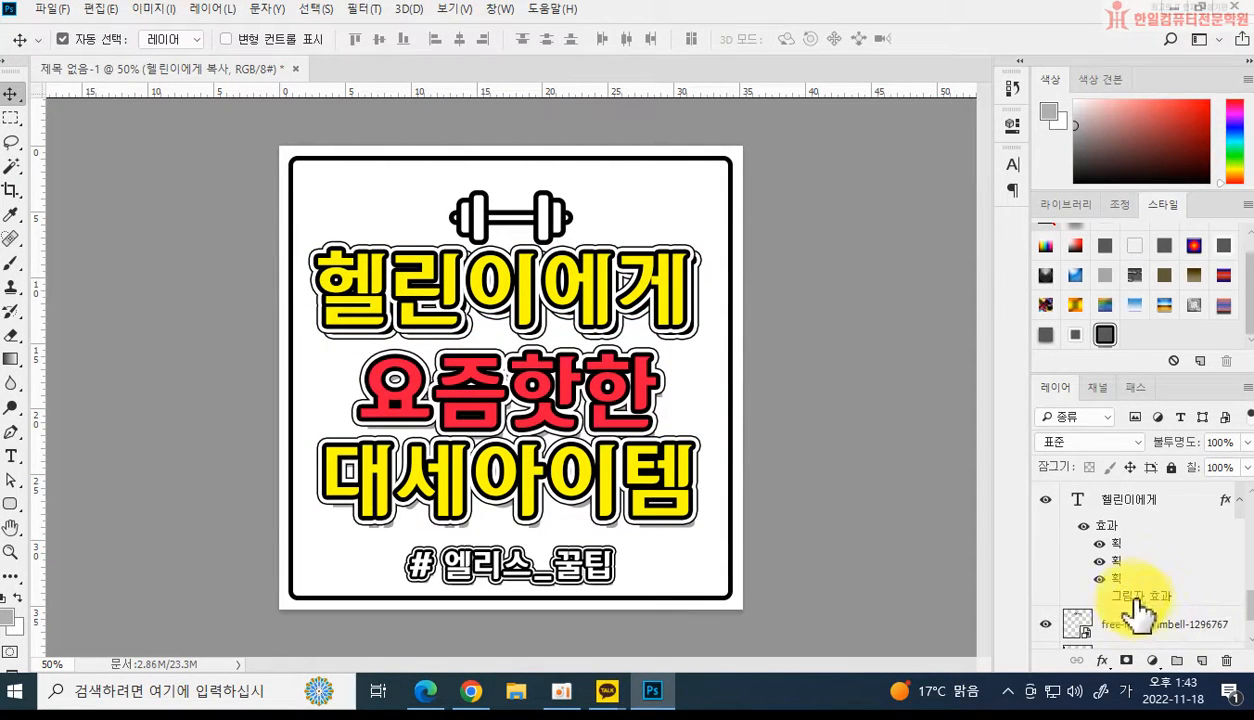
{"action": "left_click", "coordinate": [1133, 510]}
{"action": "right_click", "coordinate": [1128, 508]}
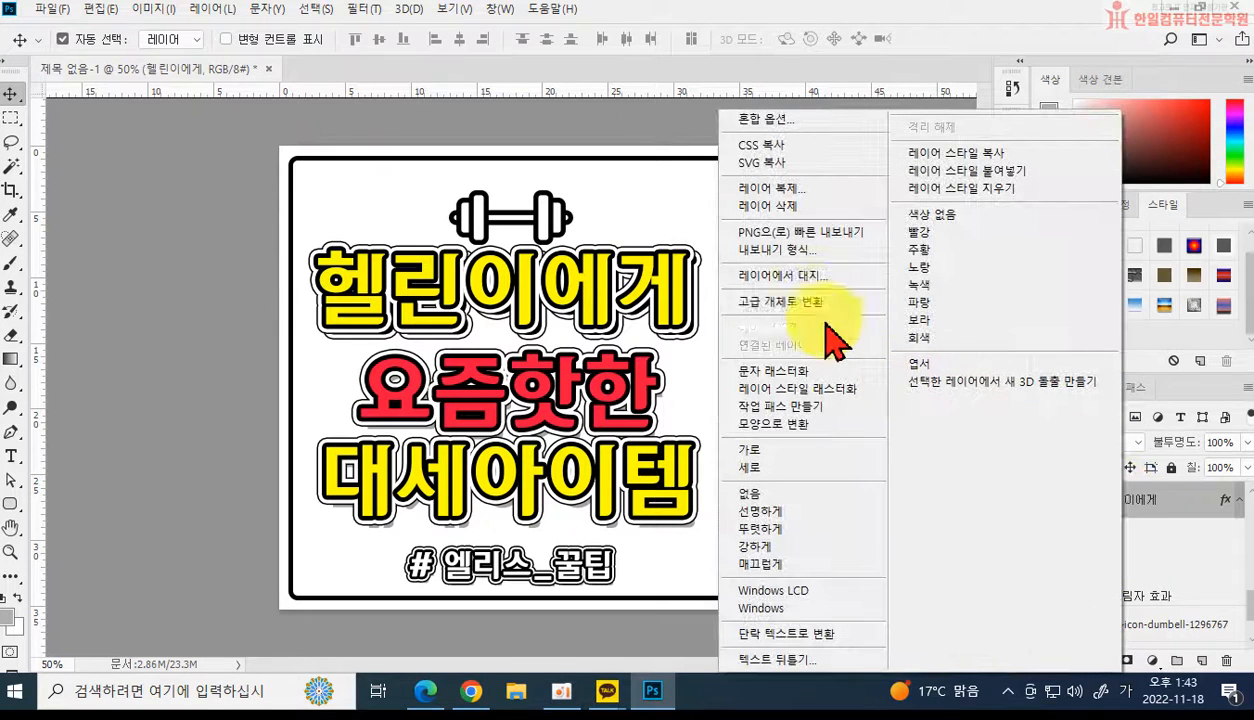
{"action": "left_click", "coordinate": [823, 373]}
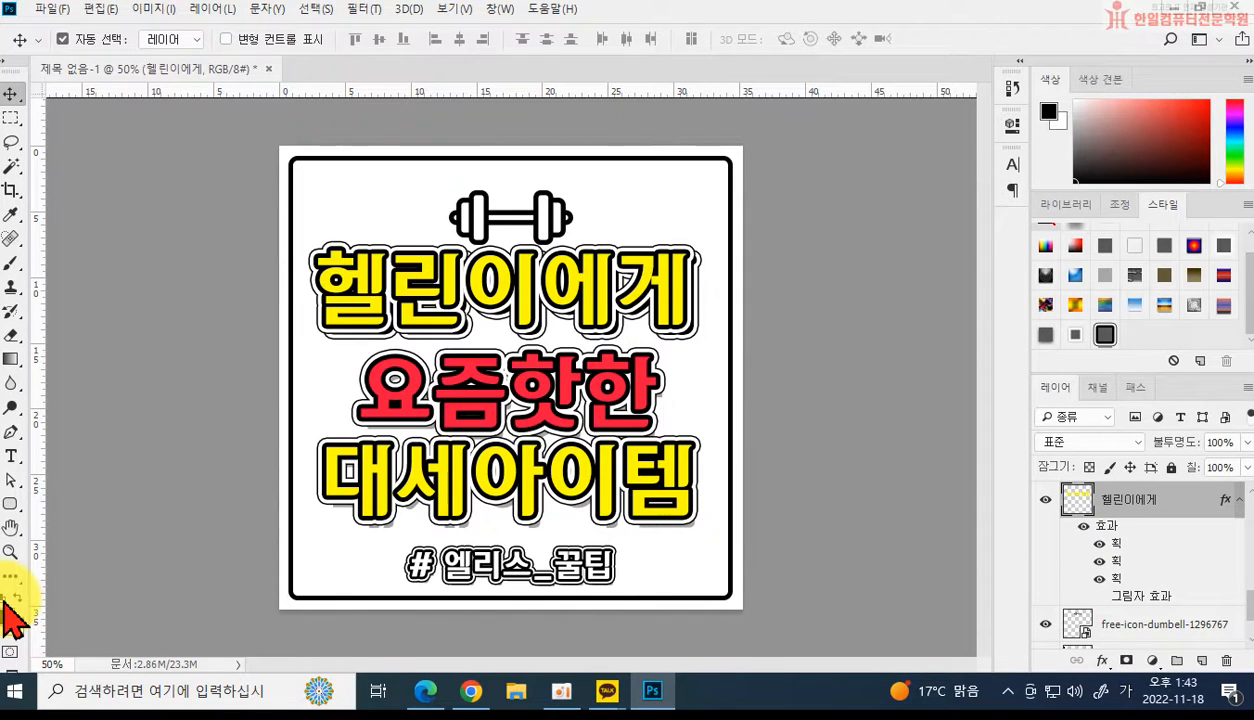
{"action": "key", "text": "alt+Delete"}
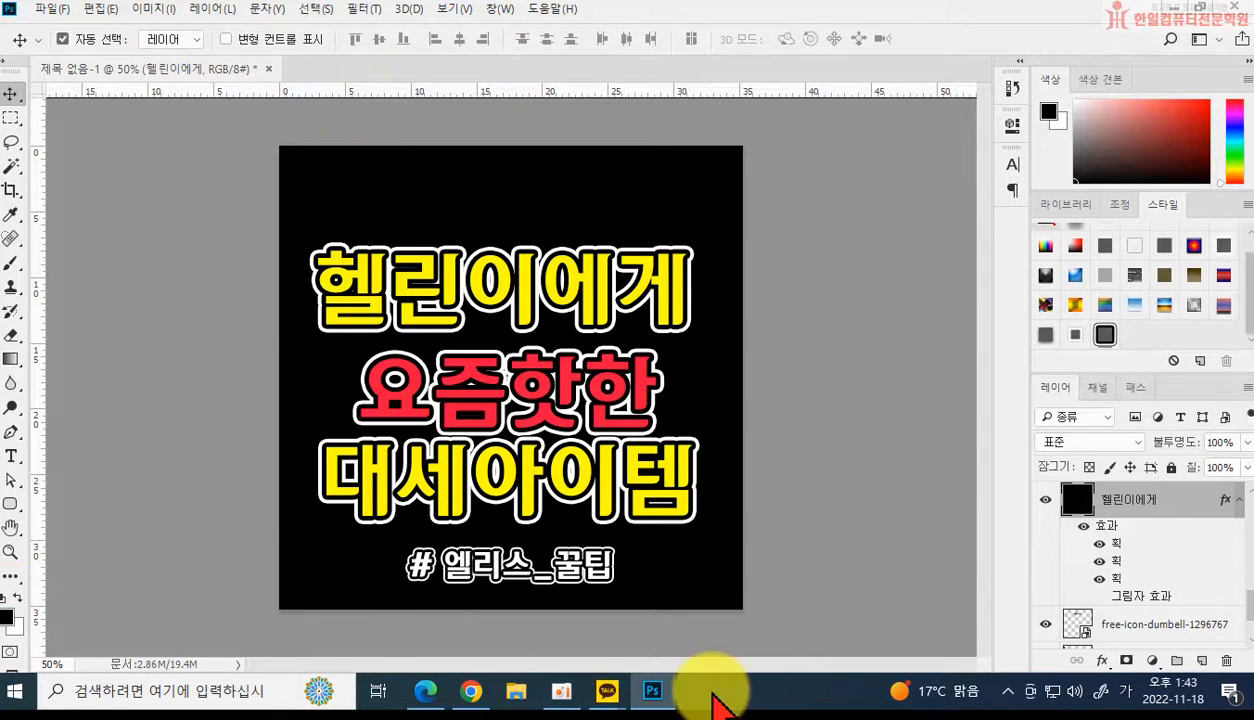
{"action": "key", "text": "ctrl+z"}
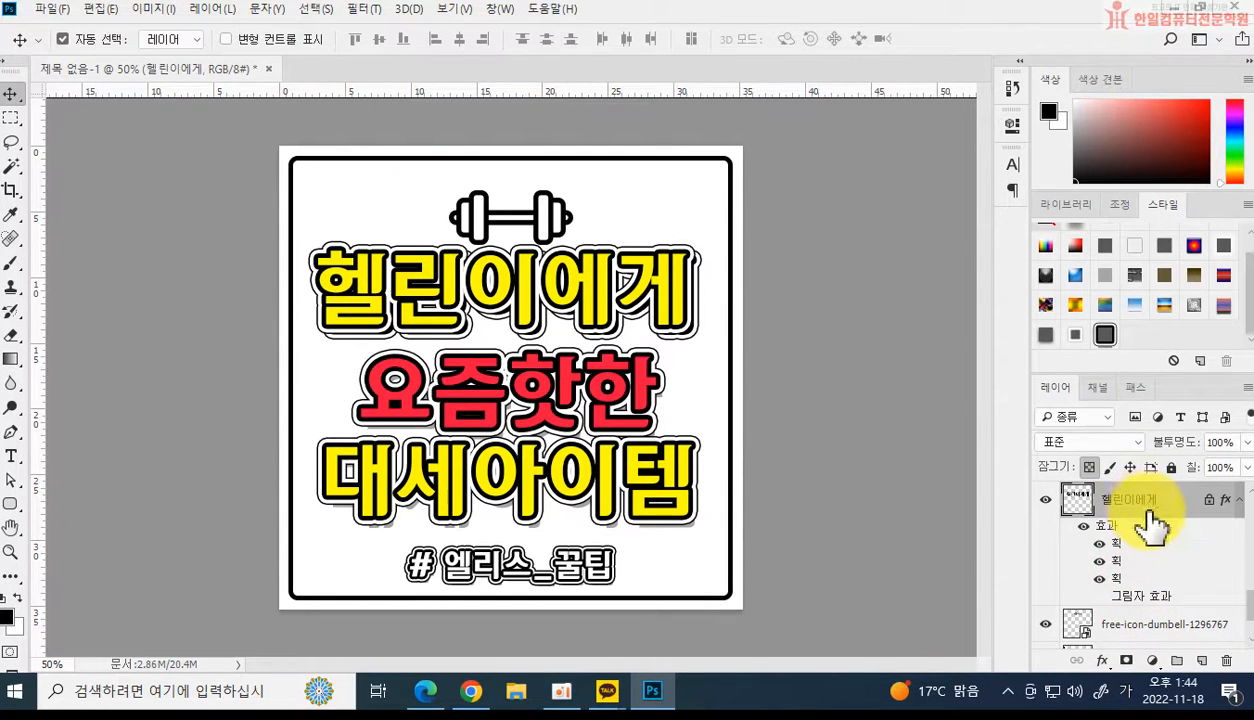
Delete the 10 px black and 18 px white strokes from the rasterized 헬린이에게 layer, keeping only its 21 px black stroke.
{"action": "double_click", "coordinate": [1116, 580]}
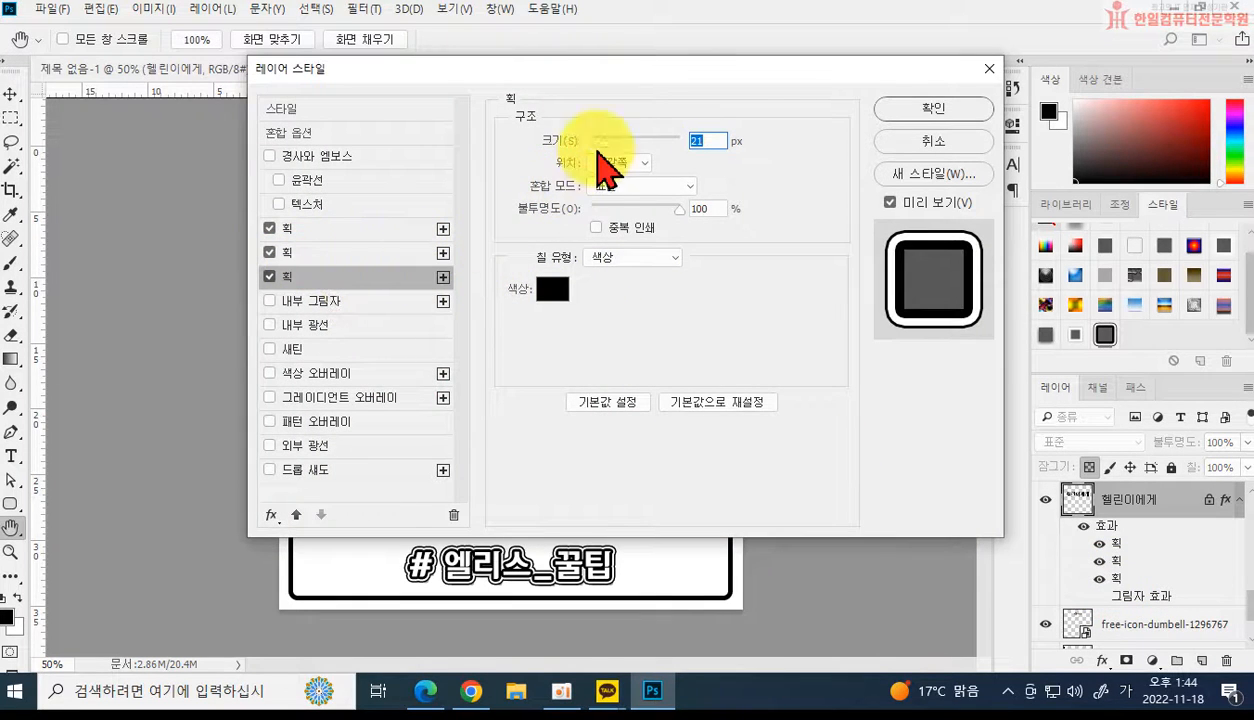
{"action": "left_click_drag", "start_coordinate": [574, 67], "coordinate": [757, 350]}
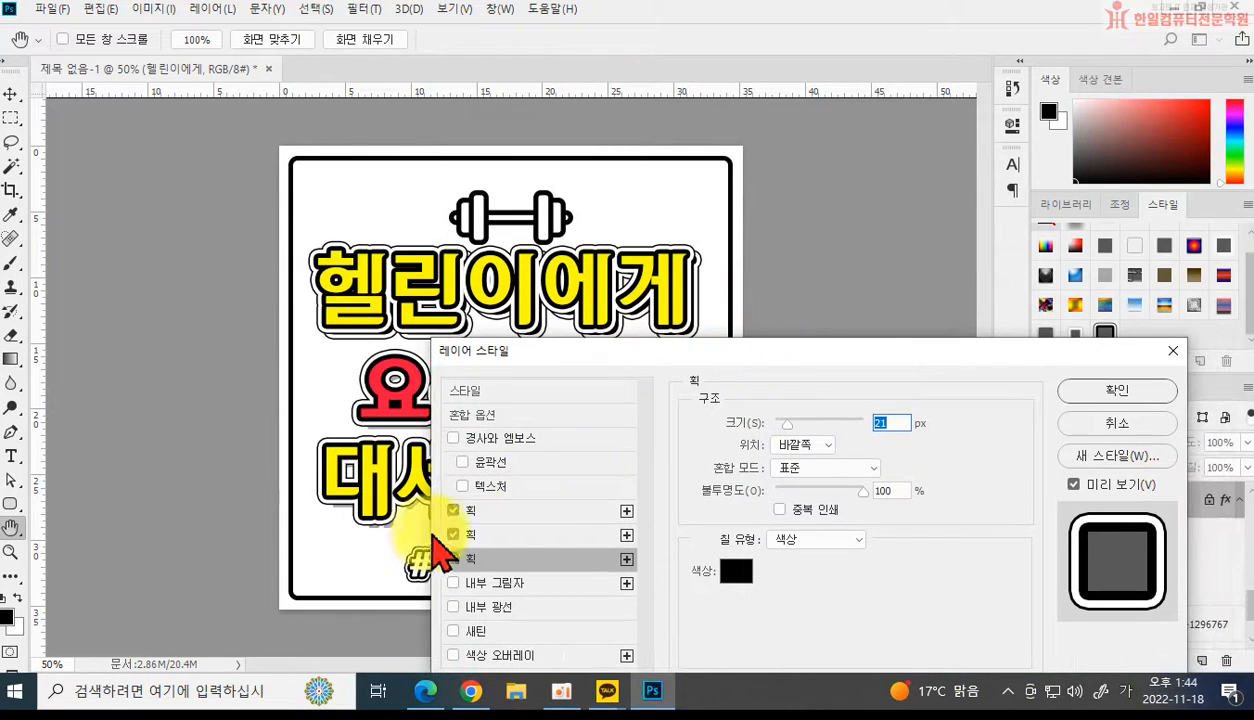
{"action": "left_click", "coordinate": [532, 512]}
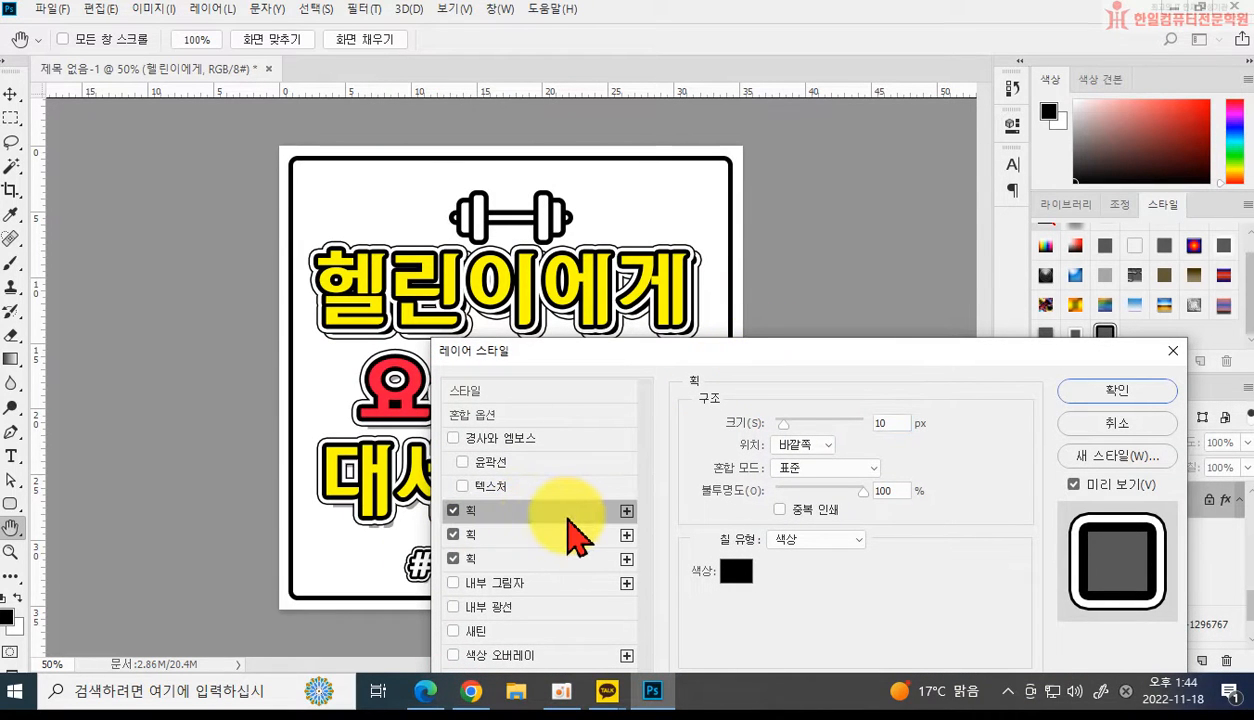
{"action": "left_click_drag", "start_coordinate": [697, 350], "coordinate": [792, 192]}
{"action": "left_click", "coordinate": [733, 633]}
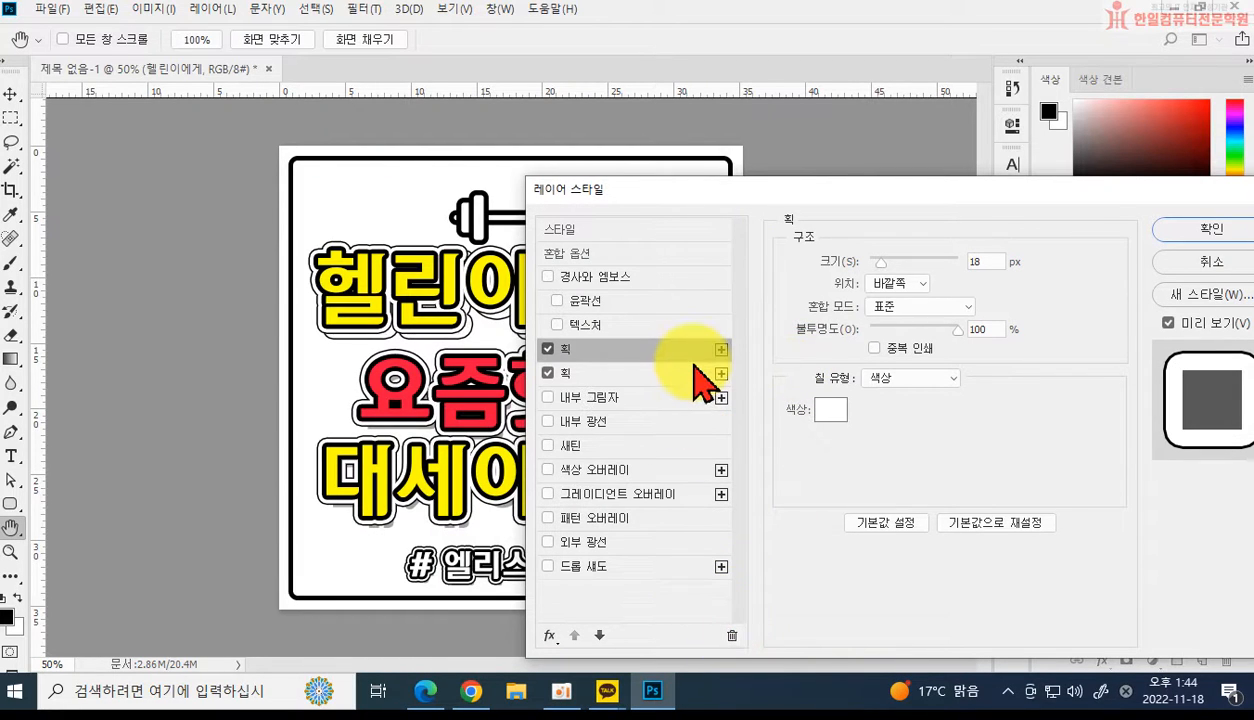
{"action": "left_click", "coordinate": [737, 636]}
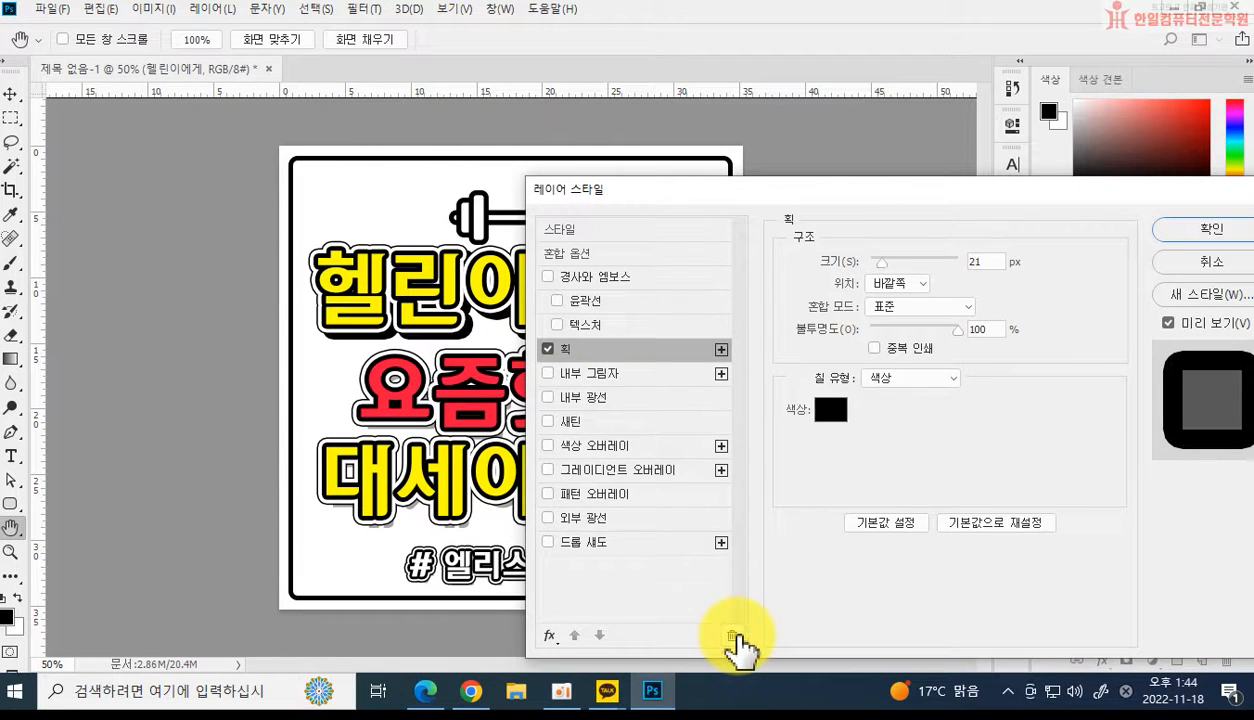
{"action": "left_click_drag", "start_coordinate": [1042, 215], "coordinate": [735, 352]}
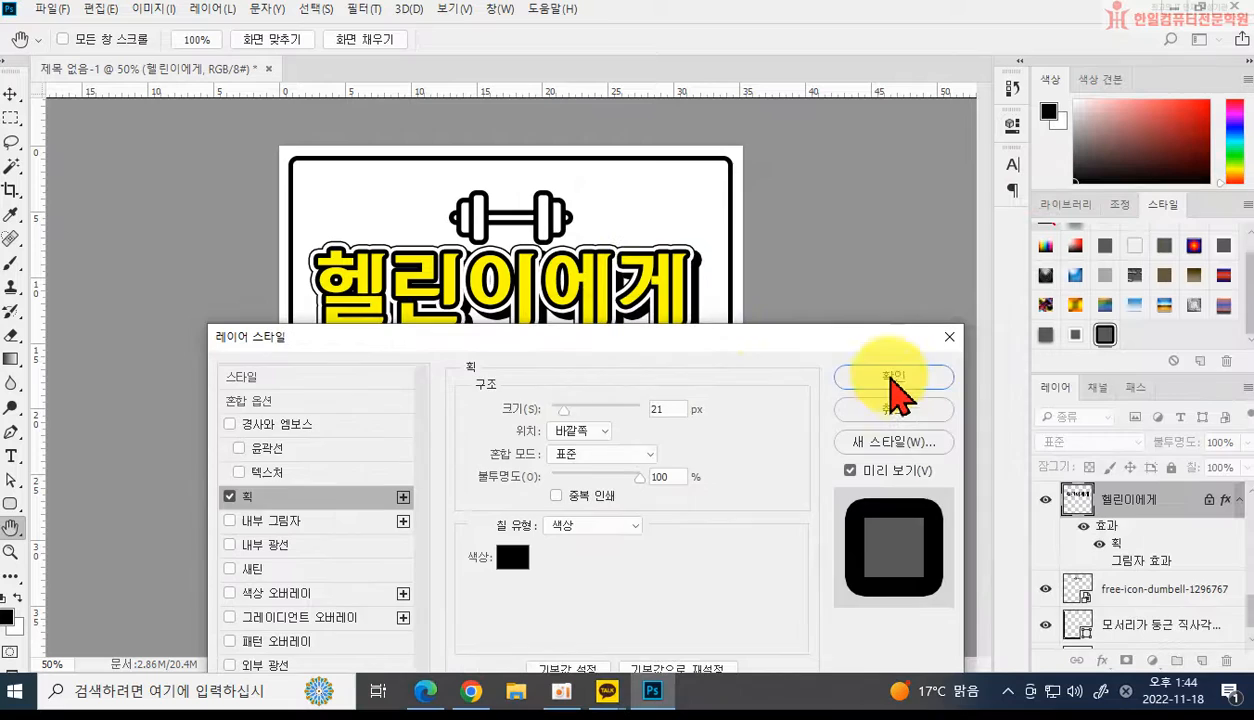
{"action": "left_click", "coordinate": [893, 368]}
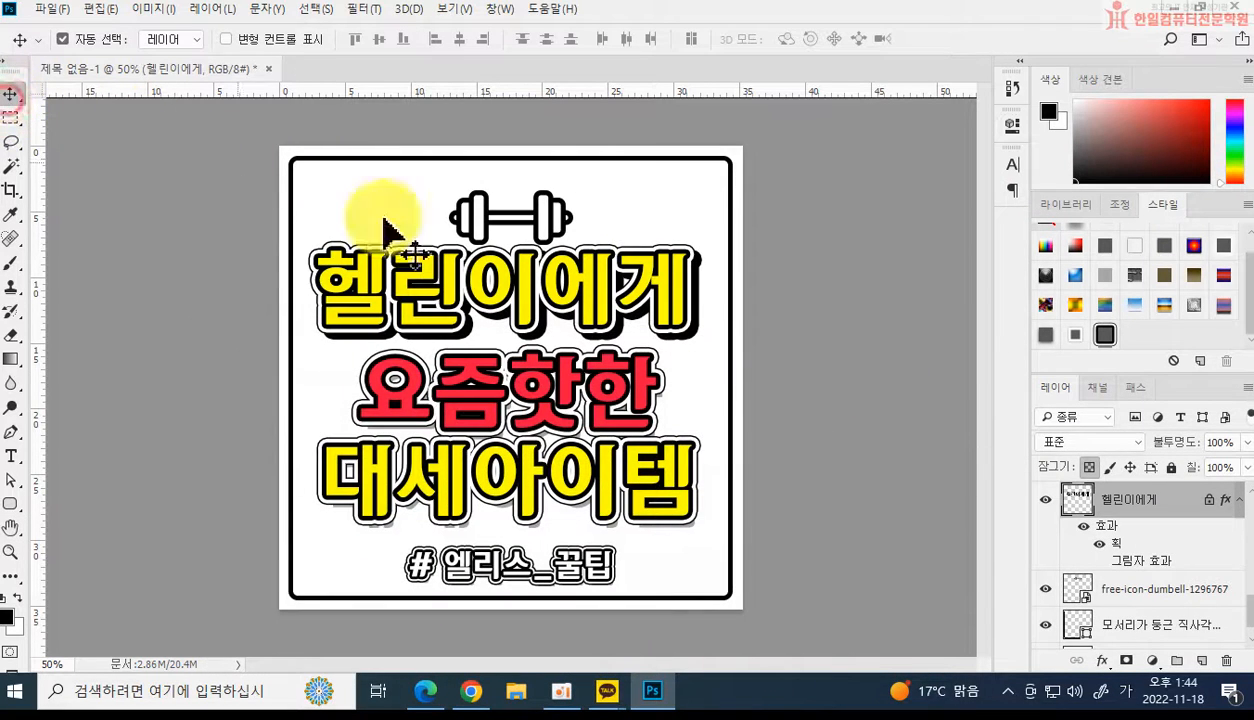
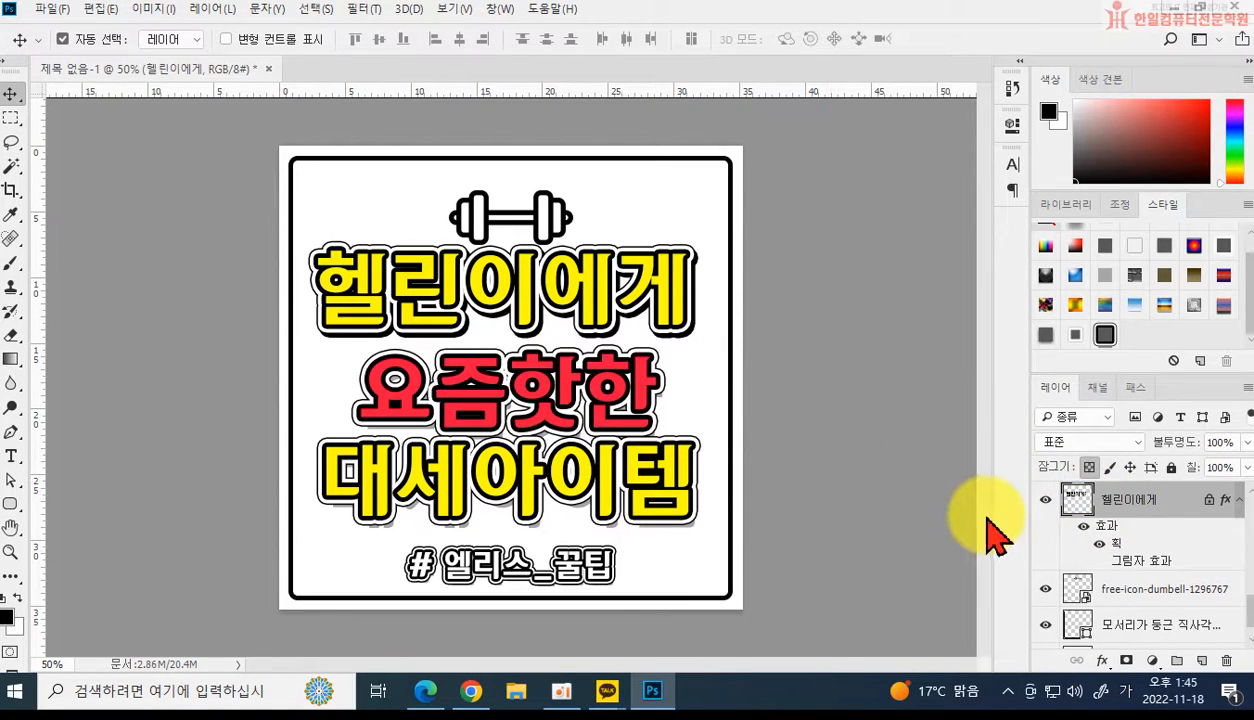
Create a new 587 x 520 px document at 72 ppi and add the text 한일컴퓨터학원.
{"action": "left_click", "coordinate": [50, 9]}
{"action": "left_click", "coordinate": [60, 34]}
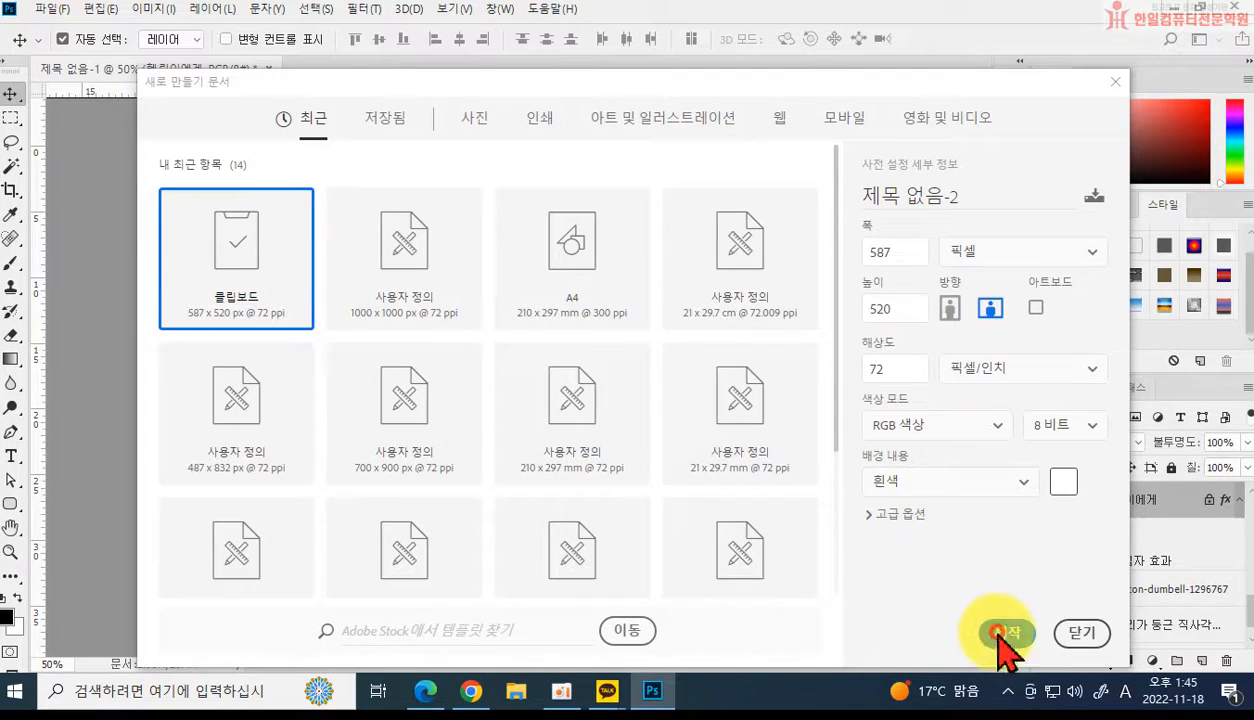
{"action": "left_click", "coordinate": [990, 630]}
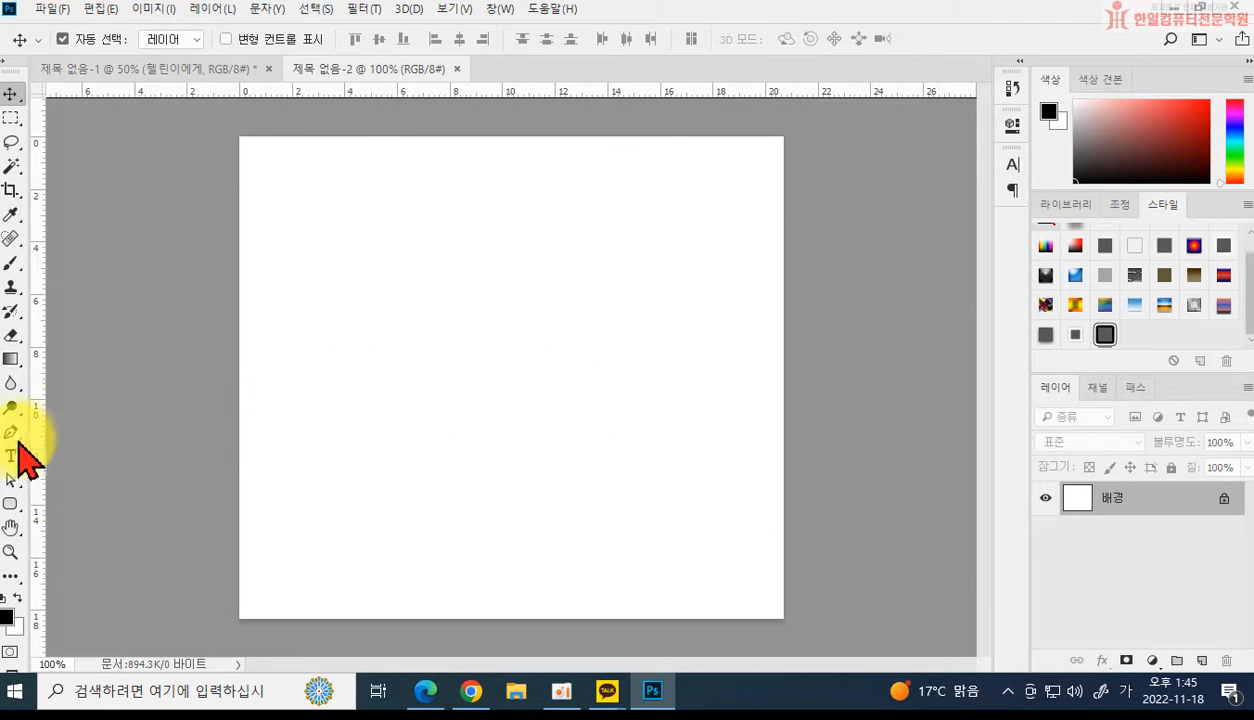
{"action": "left_click", "coordinate": [11, 455]}
{"action": "left_click", "coordinate": [341, 376]}
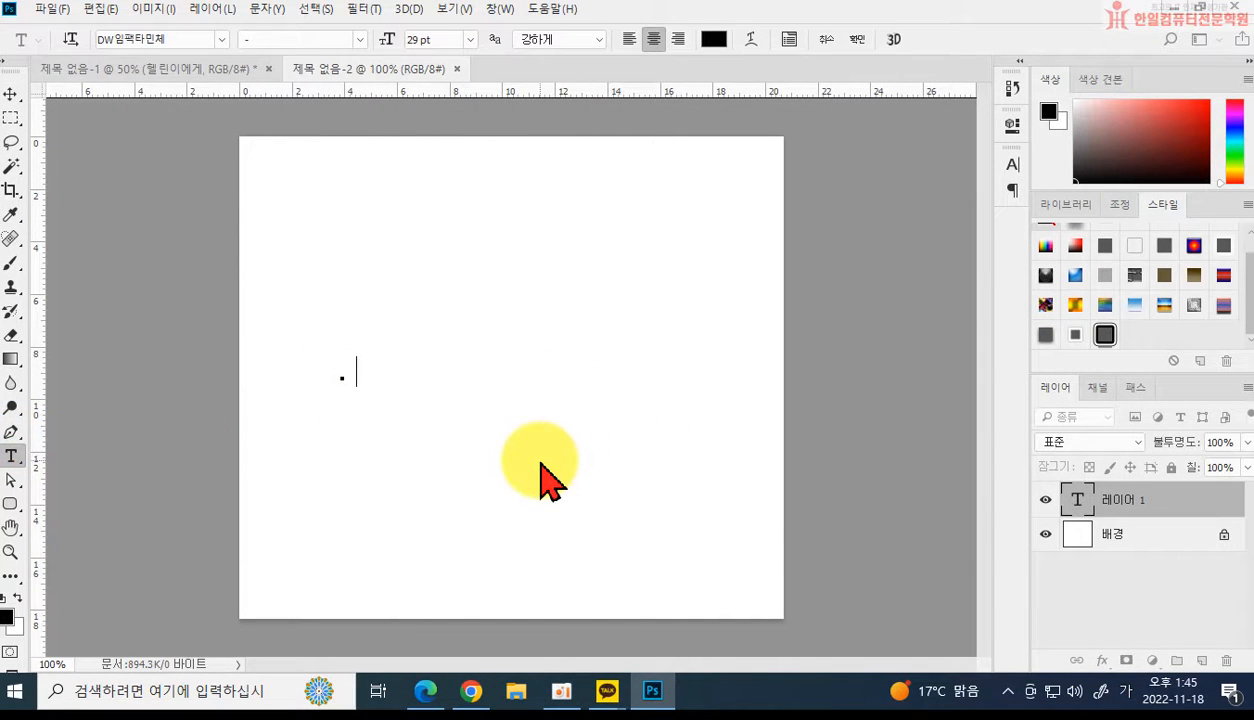
{"action": "type", "text": "한일컴"}
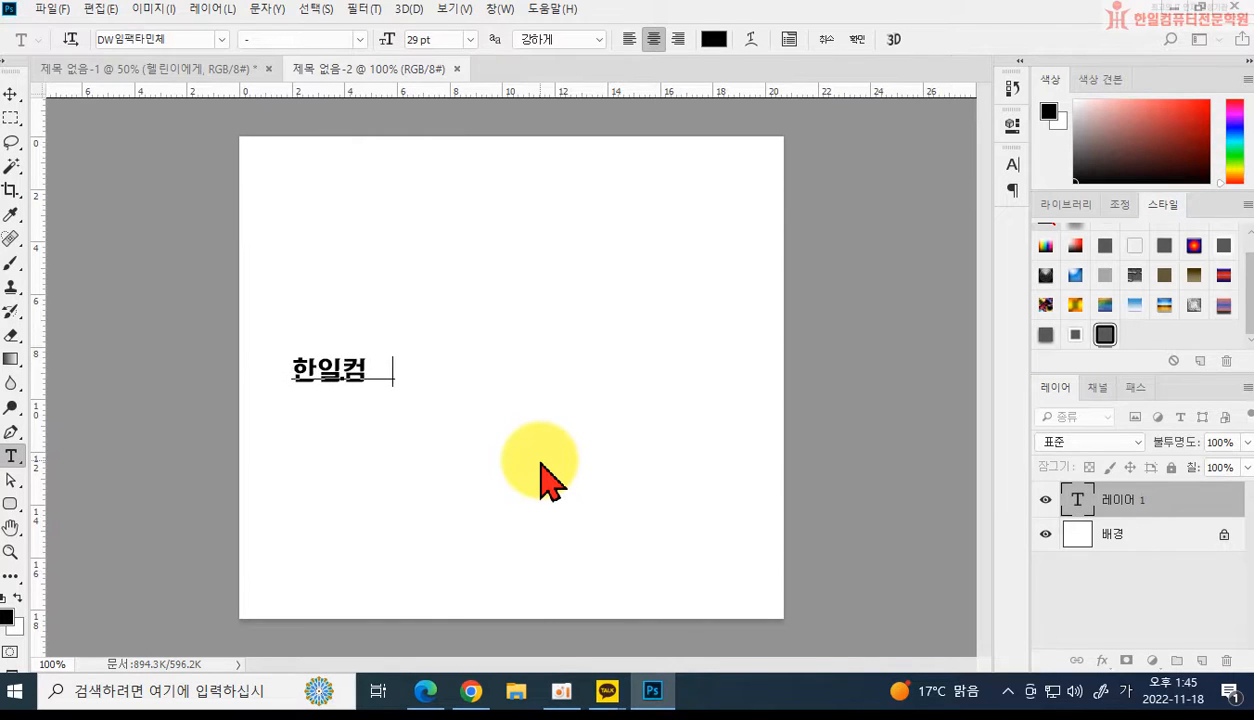
{"action": "type", "text": "퓨터학우"}
{"action": "key", "text": "ctrl+Return"}
Enlarge the 한일컴퓨터학원 text to about 78.5 pt and centre it horizontally in the upper half of the canvas.
{"action": "key", "text": "ctrl+t"}
{"action": "left_click_drag", "start_coordinate": [432, 354], "coordinate": [752, 285]}
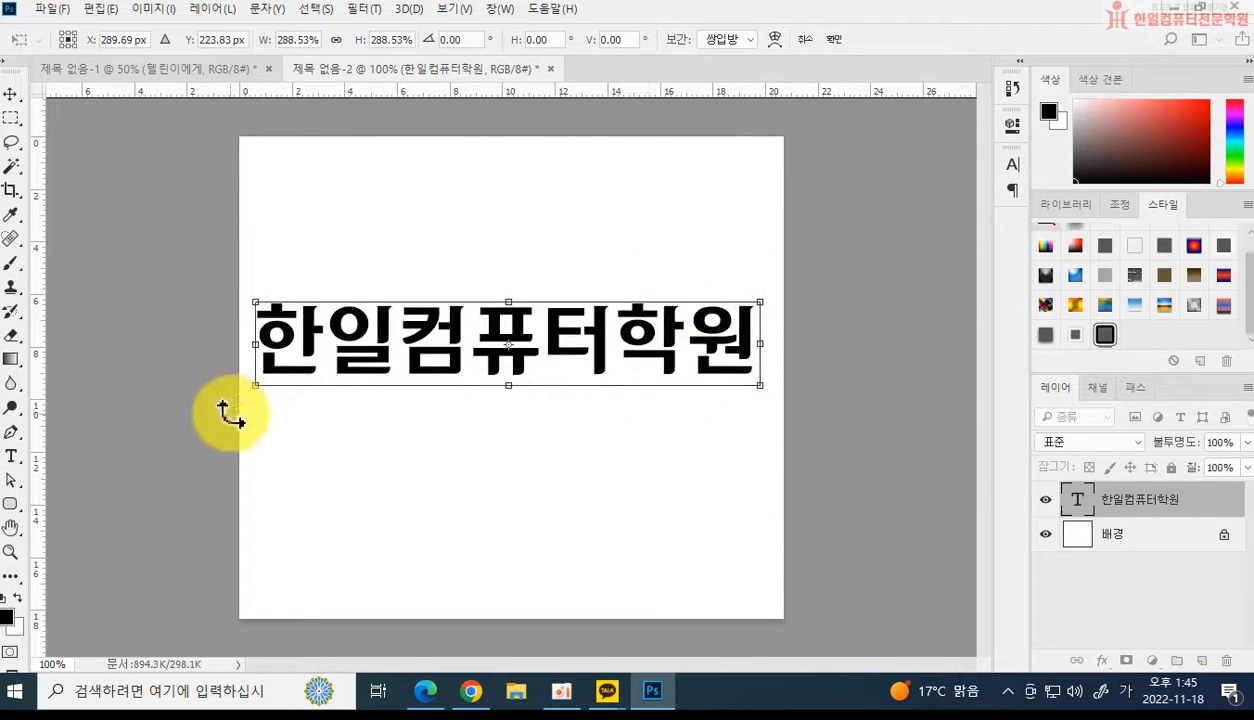
{"action": "left_click_drag", "start_coordinate": [257, 389], "coordinate": [298, 388]}
{"action": "double_click", "coordinate": [546, 358]}
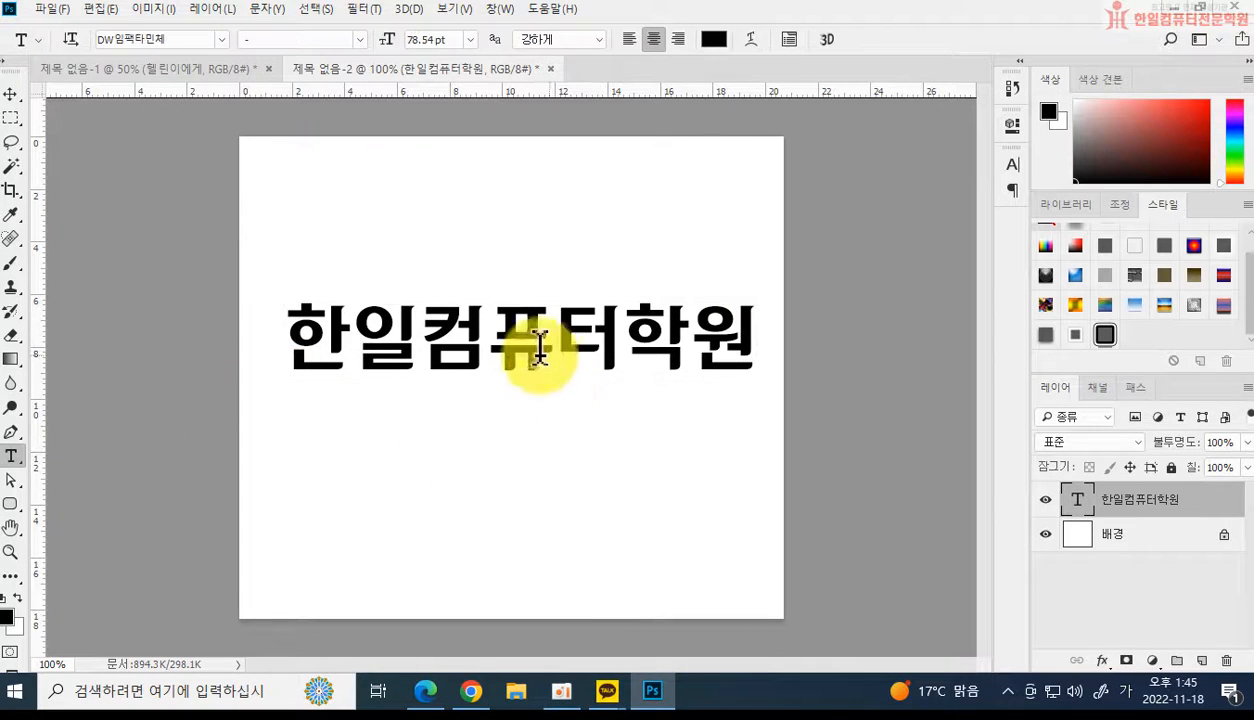
{"action": "left_click", "coordinate": [11, 94]}
{"action": "mouse_move", "coordinate": [412, 305]}
{"action": "left_mouse_down"}
{"action": "mouse_move", "coordinate": [458, 330]}
{"action": "mouse_move", "coordinate": [402, 305]}
{"action": "left_mouse_up"}
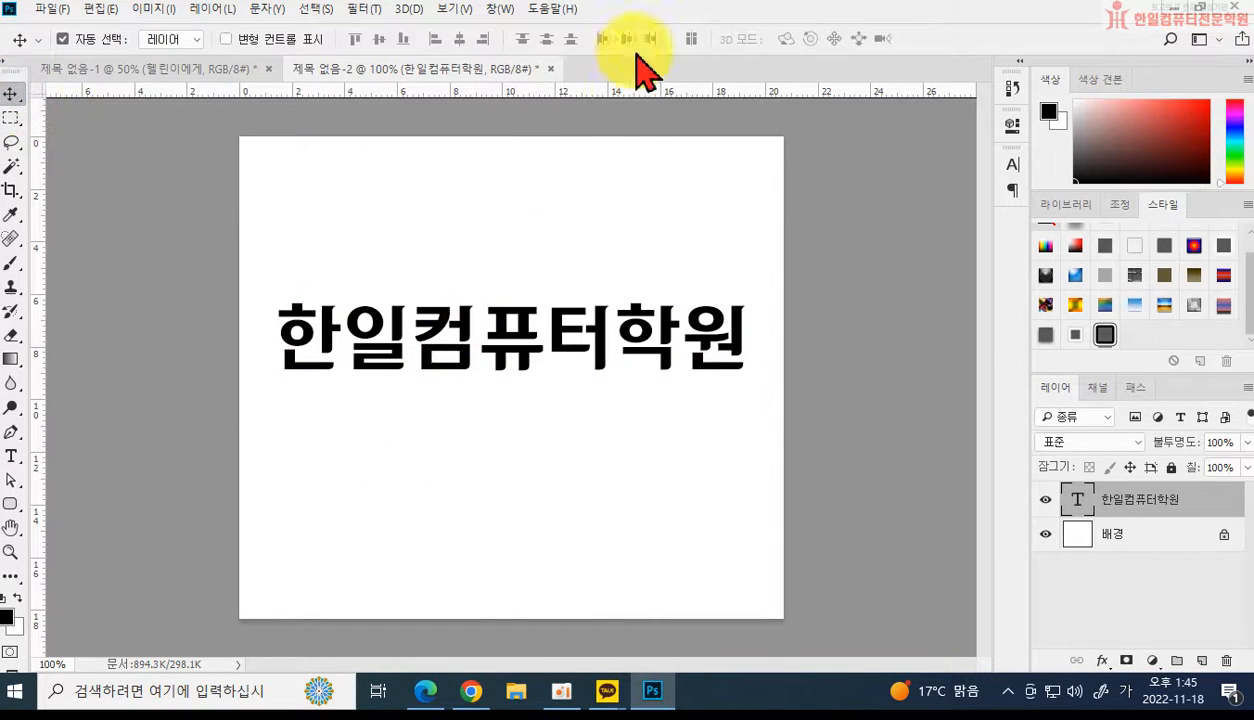
Recolour the 한일컴퓨터학원 text bright yellow.
{"action": "left_click", "coordinate": [11, 457]}
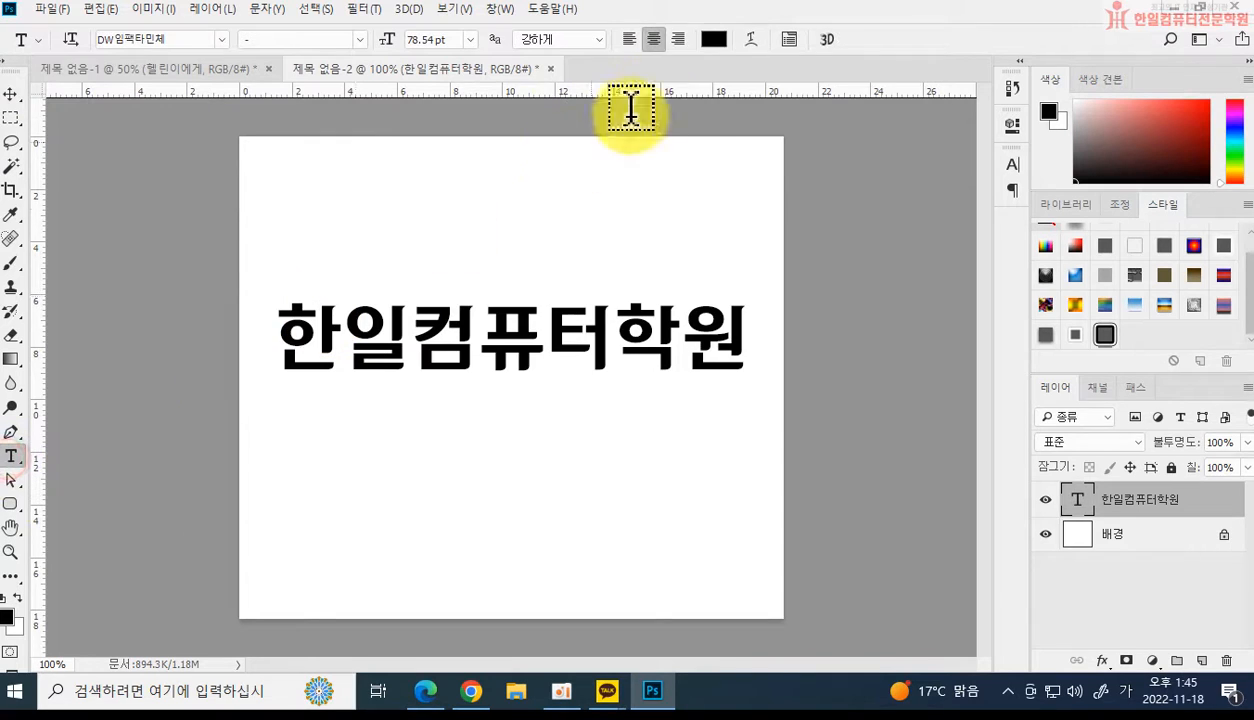
{"action": "left_click", "coordinate": [708, 39]}
{"action": "left_click", "coordinate": [729, 403]}
{"action": "left_click", "coordinate": [633, 269]}
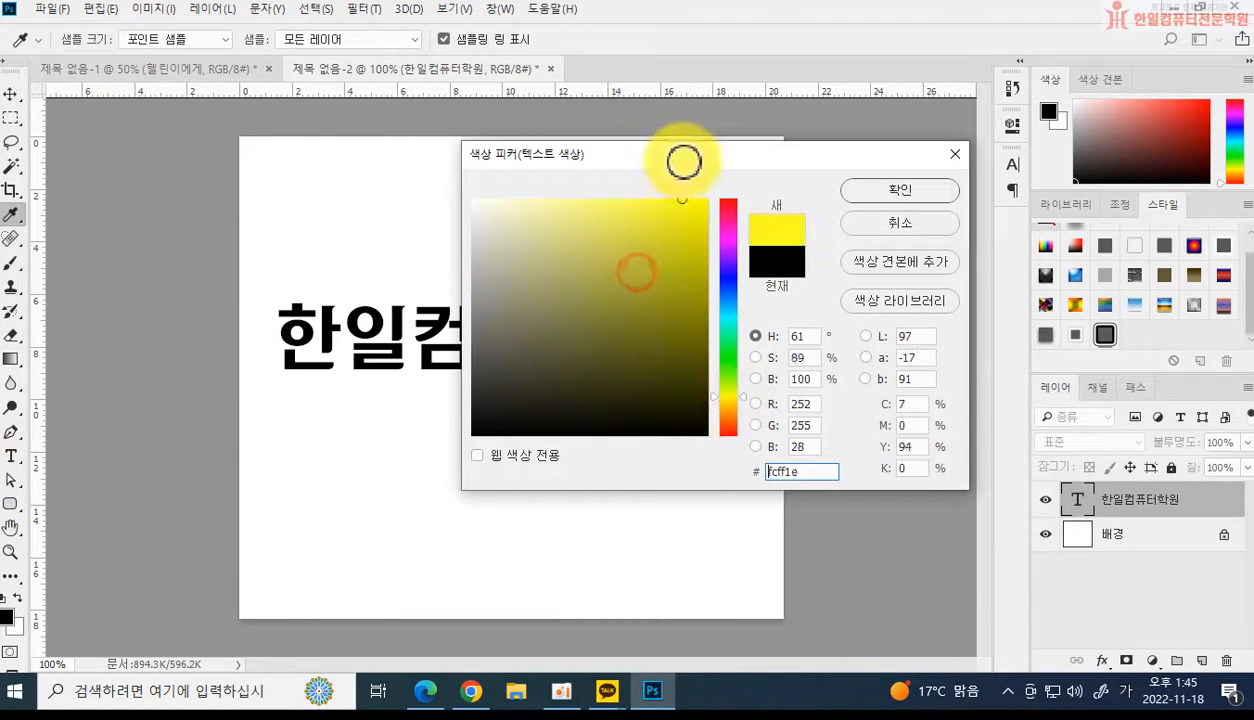
{"action": "left_click", "coordinate": [888, 194]}
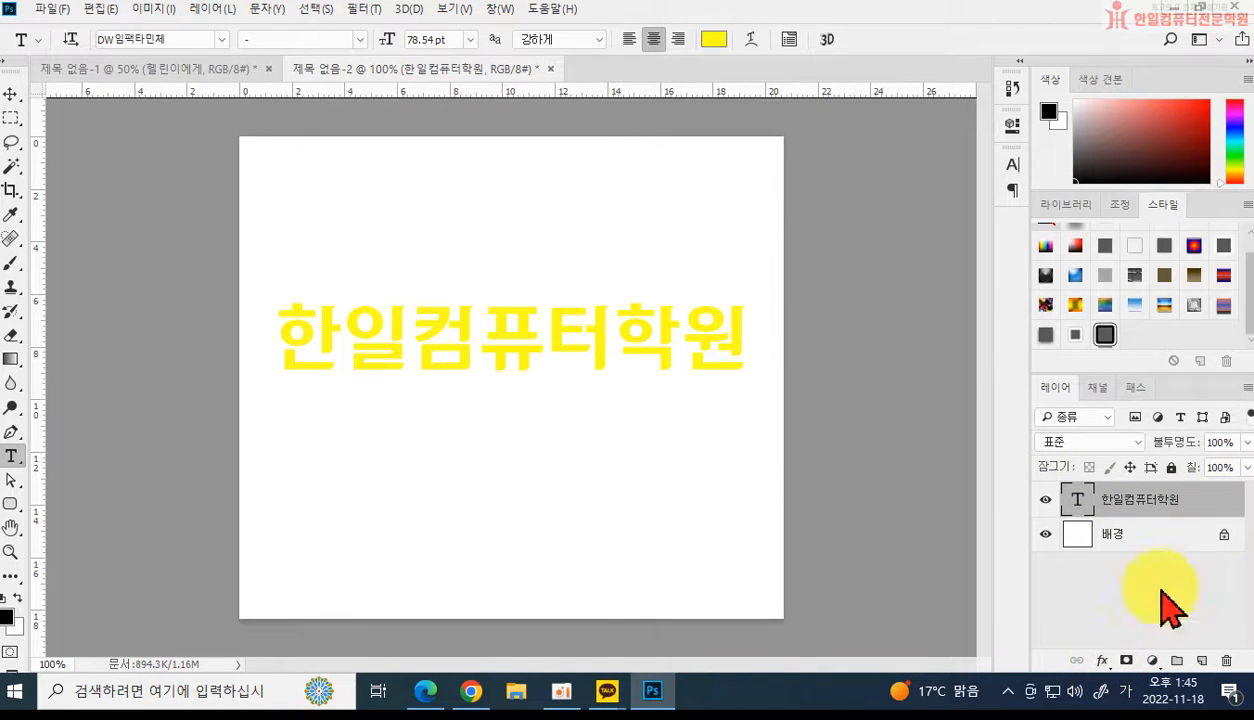
Add a 3 px black outside stroke to the 한일컴퓨터학원 text layer.
{"action": "double_click", "coordinate": [1222, 515]}
{"action": "left_click_drag", "start_coordinate": [660, 68], "coordinate": [972, 191]}
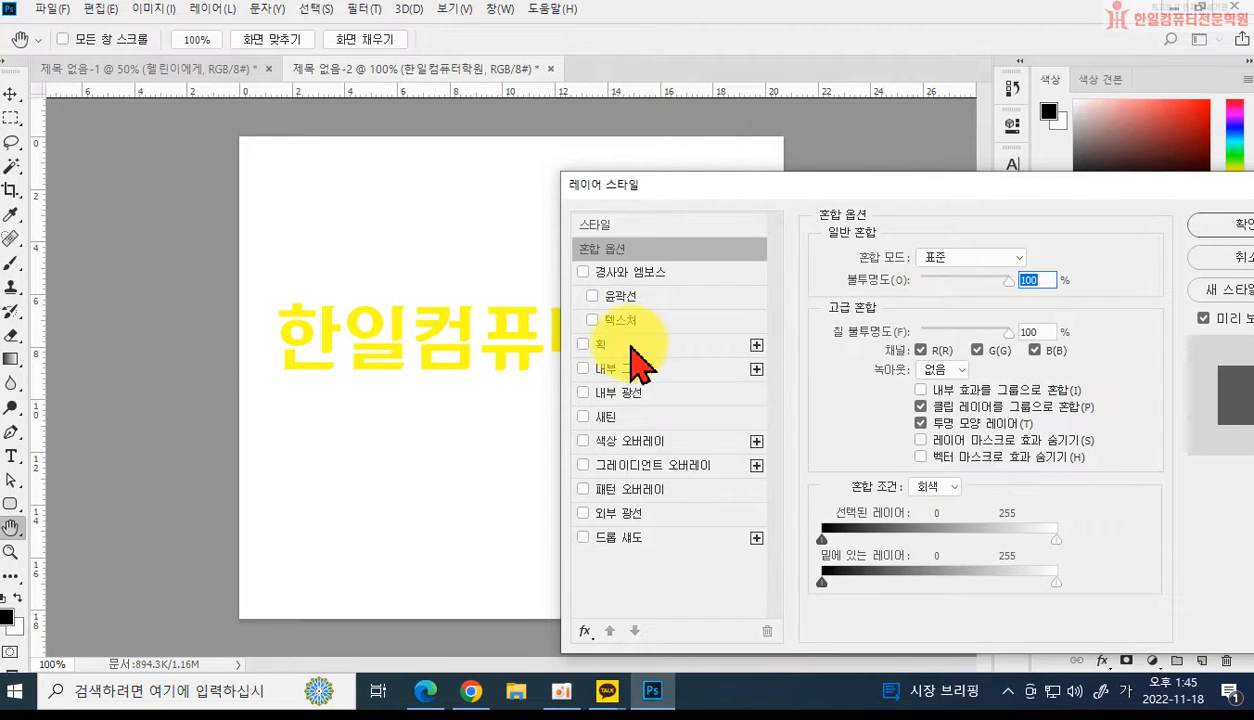
{"action": "left_click", "coordinate": [605, 345]}
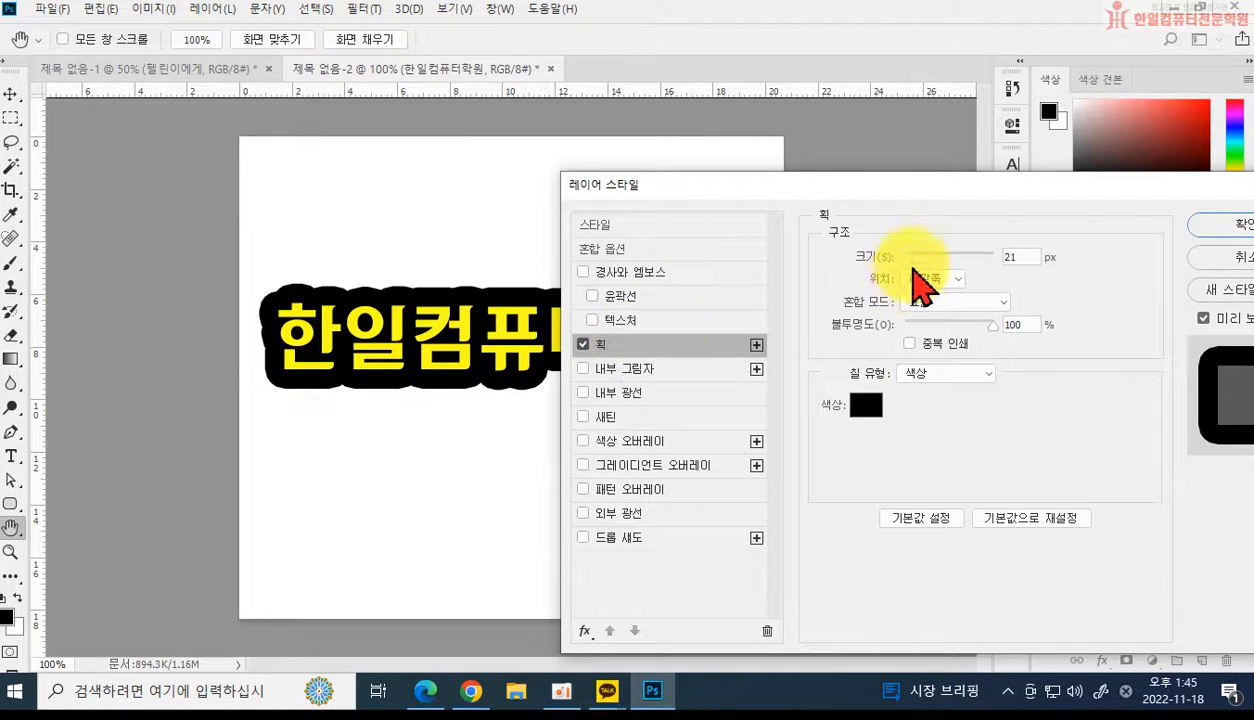
{"action": "left_click_drag", "start_coordinate": [913, 255], "coordinate": [907, 256]}
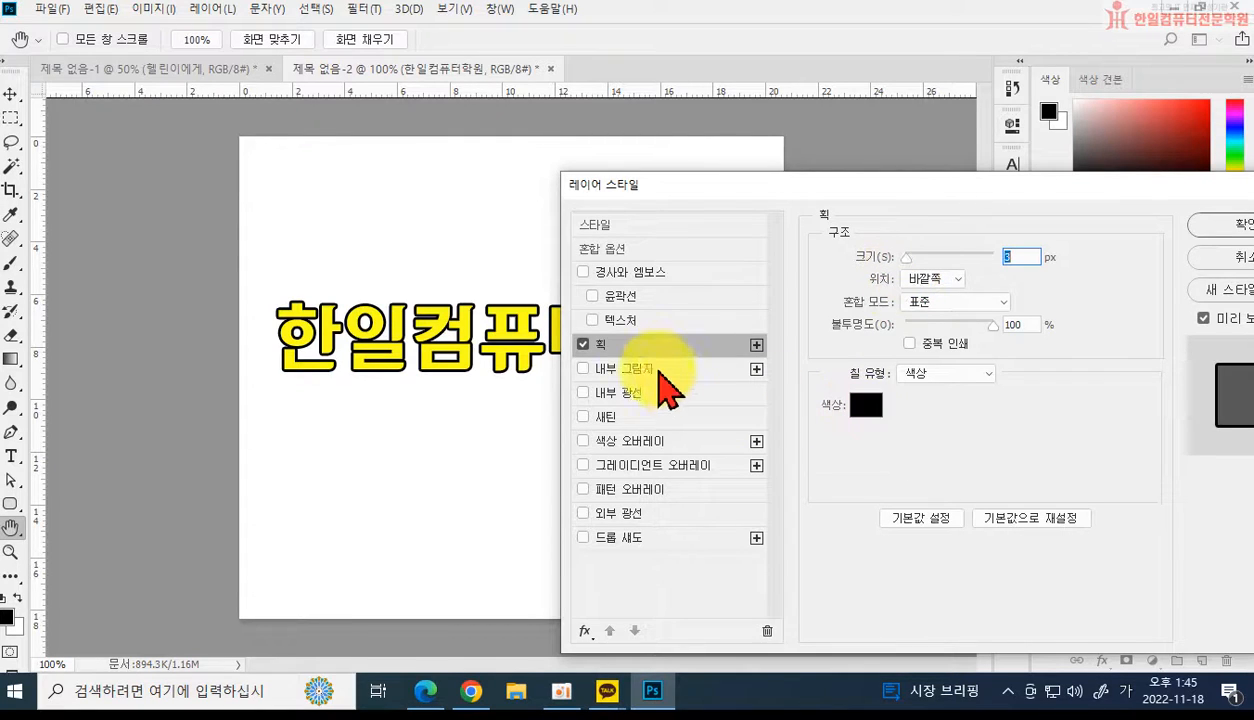
Add a second stroke beneath the first one on the 한일컴퓨터학원 text, 6 px wide and white.
{"action": "left_click", "coordinate": [756, 345]}
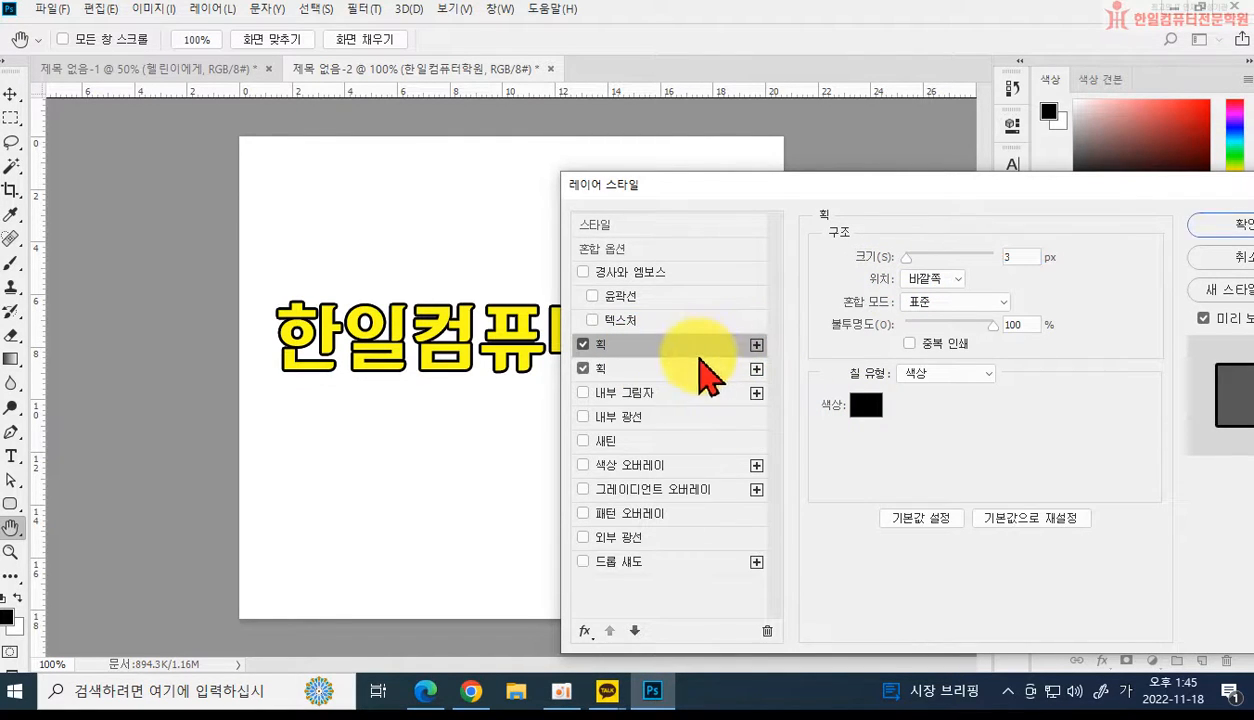
{"action": "left_click", "coordinate": [712, 368]}
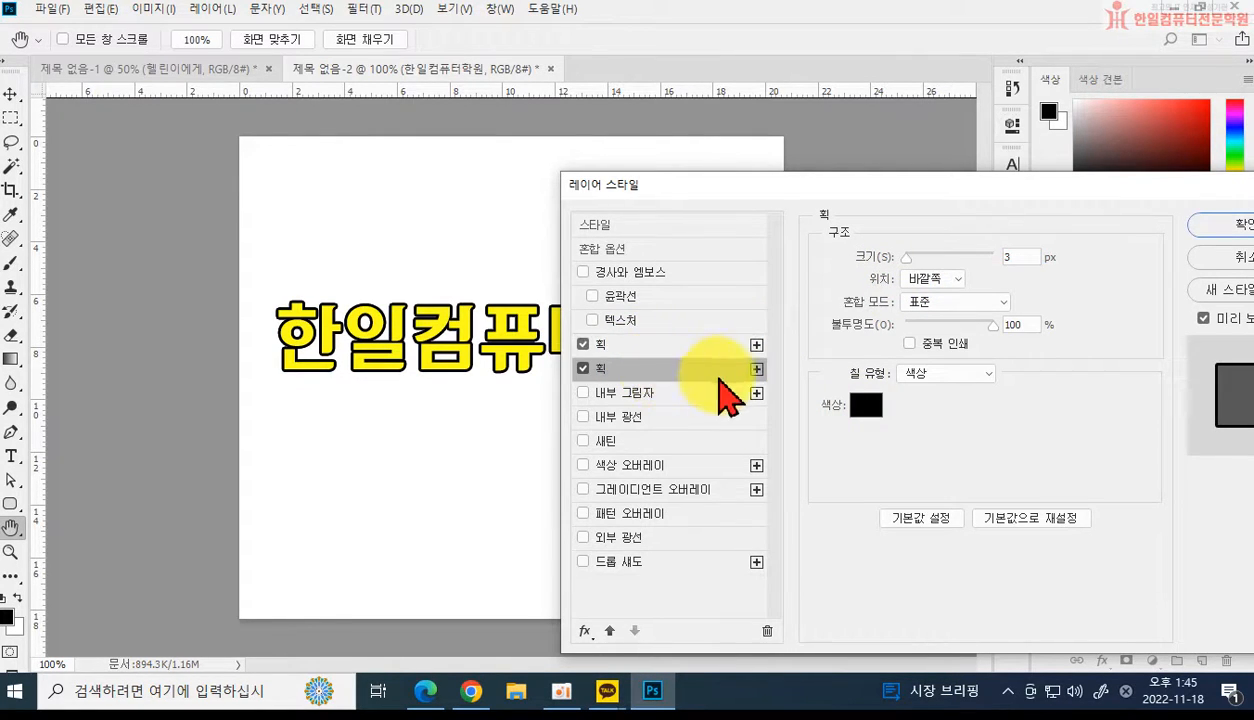
{"action": "left_click_drag", "start_coordinate": [890, 254], "coordinate": [914, 258]}
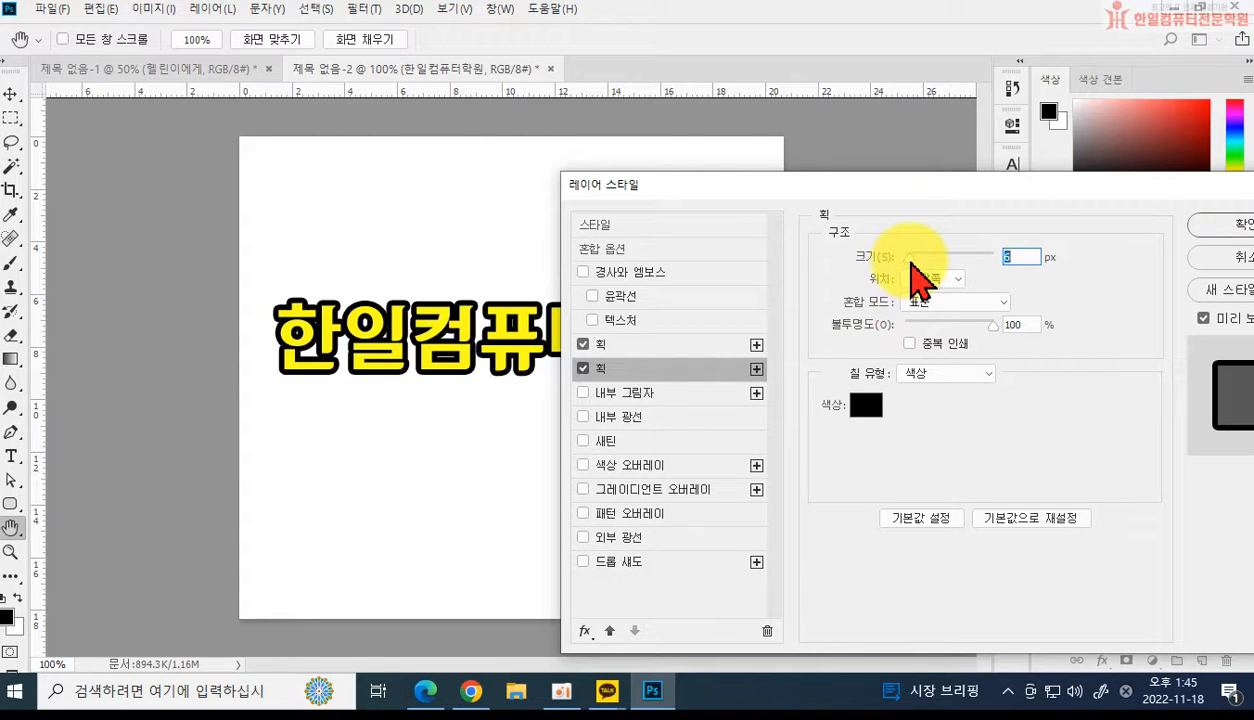
{"action": "left_click", "coordinate": [869, 403]}
{"action": "mouse_move", "coordinate": [647, 378]}
{"action": "left_mouse_down"}
{"action": "mouse_move", "coordinate": [481, 199]}
{"action": "mouse_move", "coordinate": [424, 178]}
{"action": "left_mouse_up"}
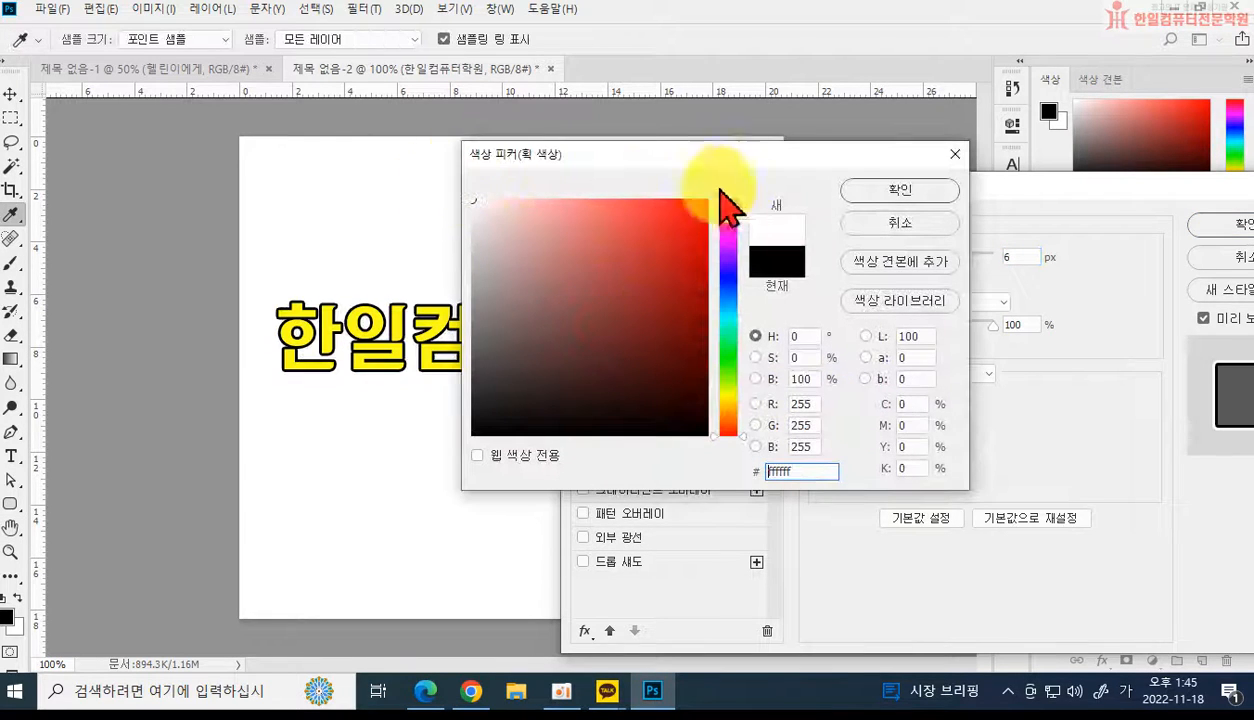
{"action": "left_click", "coordinate": [880, 190]}
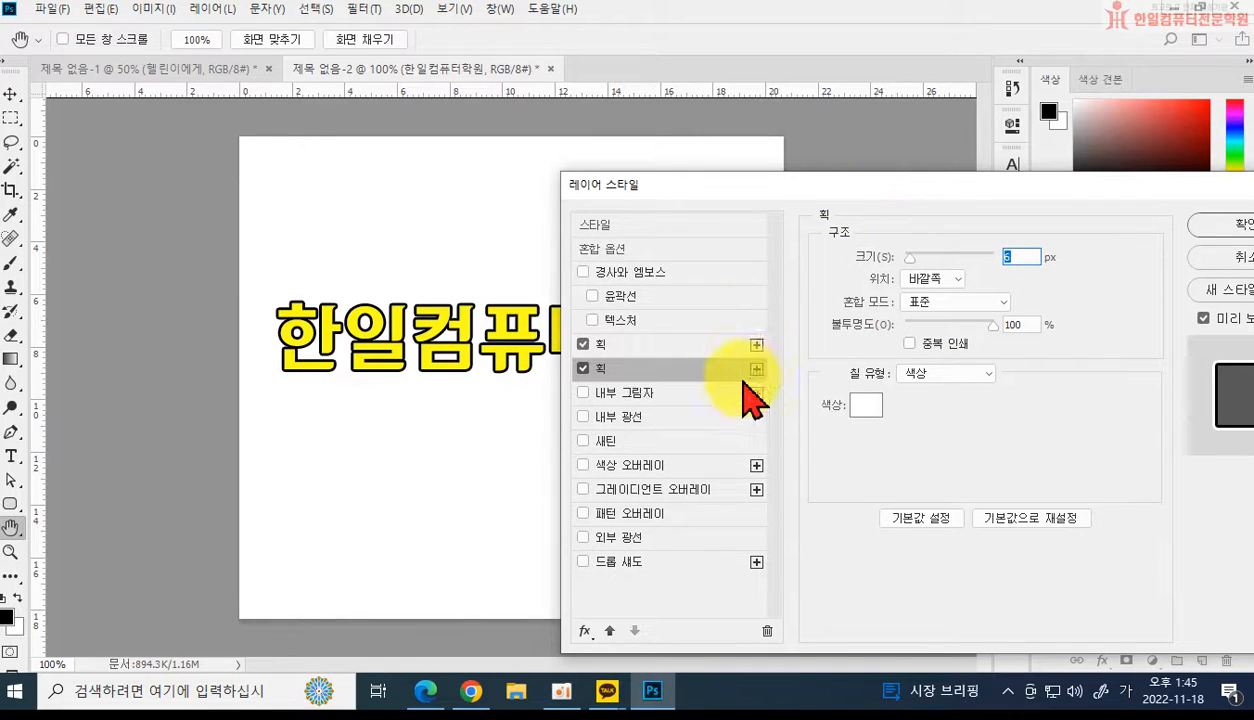
Add a third, black 8 px stroke to the 한일컴퓨터학원 text, apply the layer style and close this practice document without saving.
{"action": "left_click", "coordinate": [756, 370]}
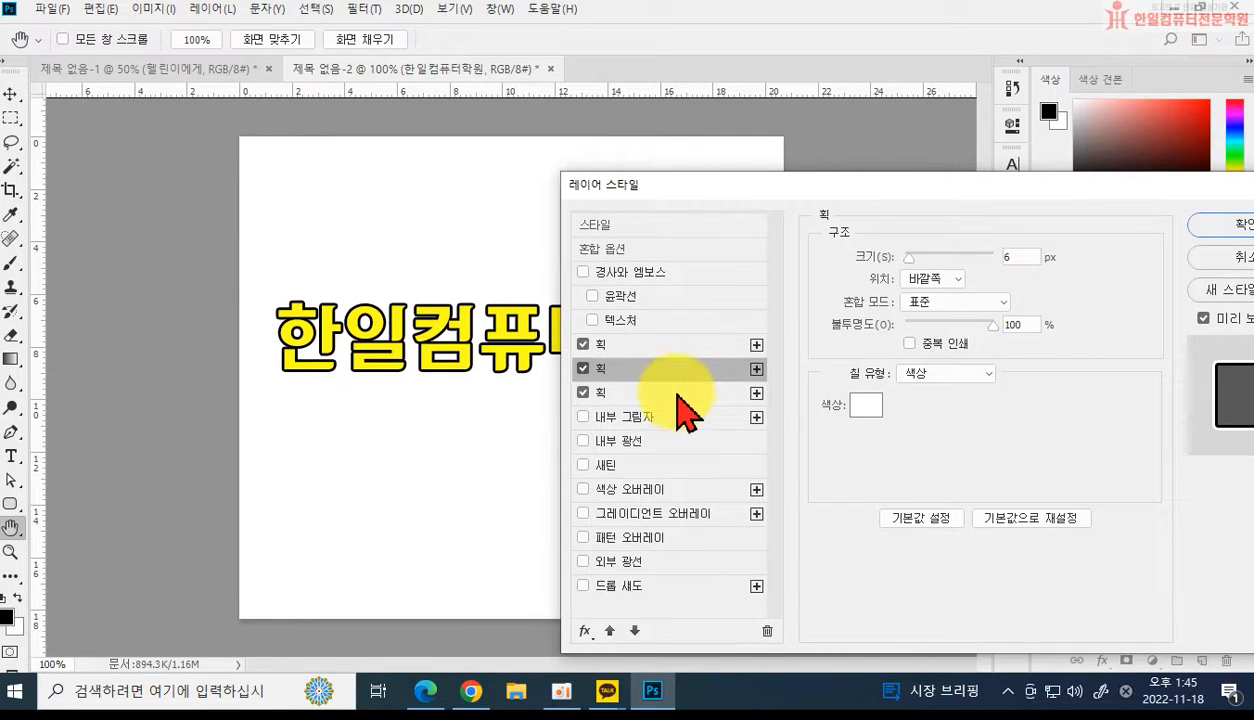
{"action": "left_click", "coordinate": [676, 393]}
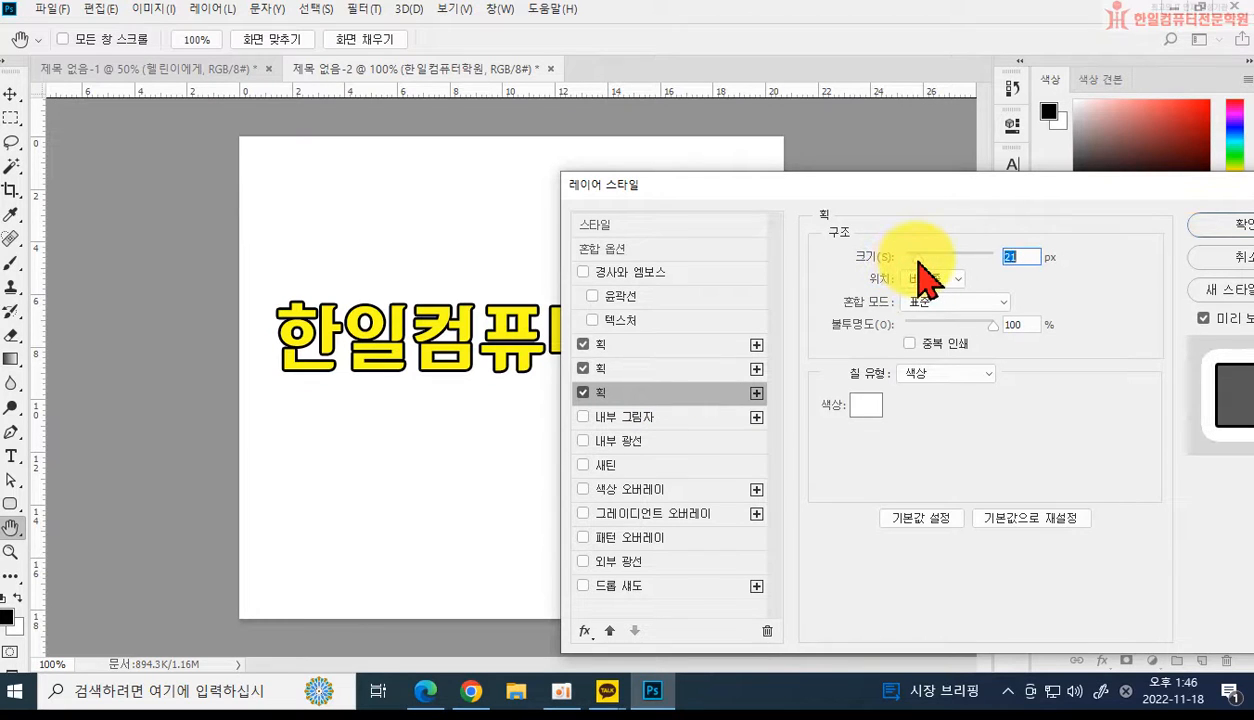
{"action": "left_click", "coordinate": [864, 408]}
{"action": "mouse_move", "coordinate": [582, 266]}
{"action": "left_mouse_down"}
{"action": "mouse_move", "coordinate": [413, 261]}
{"action": "mouse_move", "coordinate": [392, 456]}
{"action": "left_mouse_up"}
{"action": "left_click", "coordinate": [893, 192]}
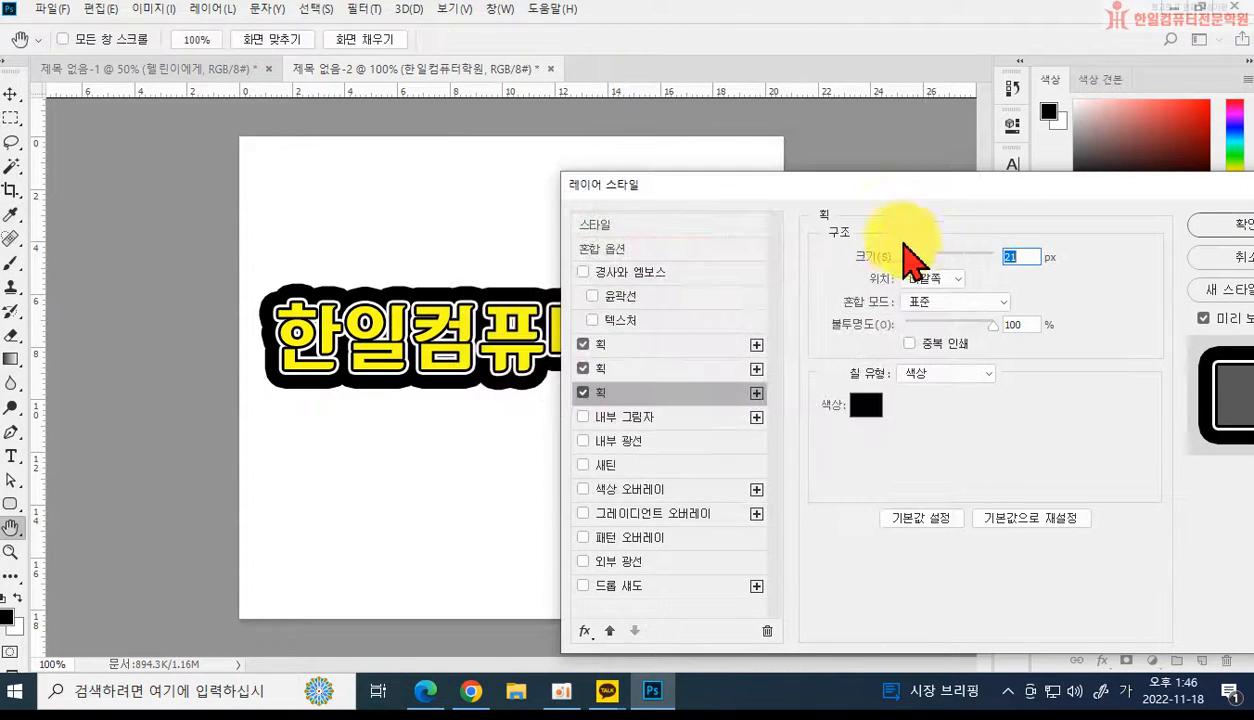
{"action": "left_click_drag", "start_coordinate": [916, 259], "coordinate": [913, 263]}
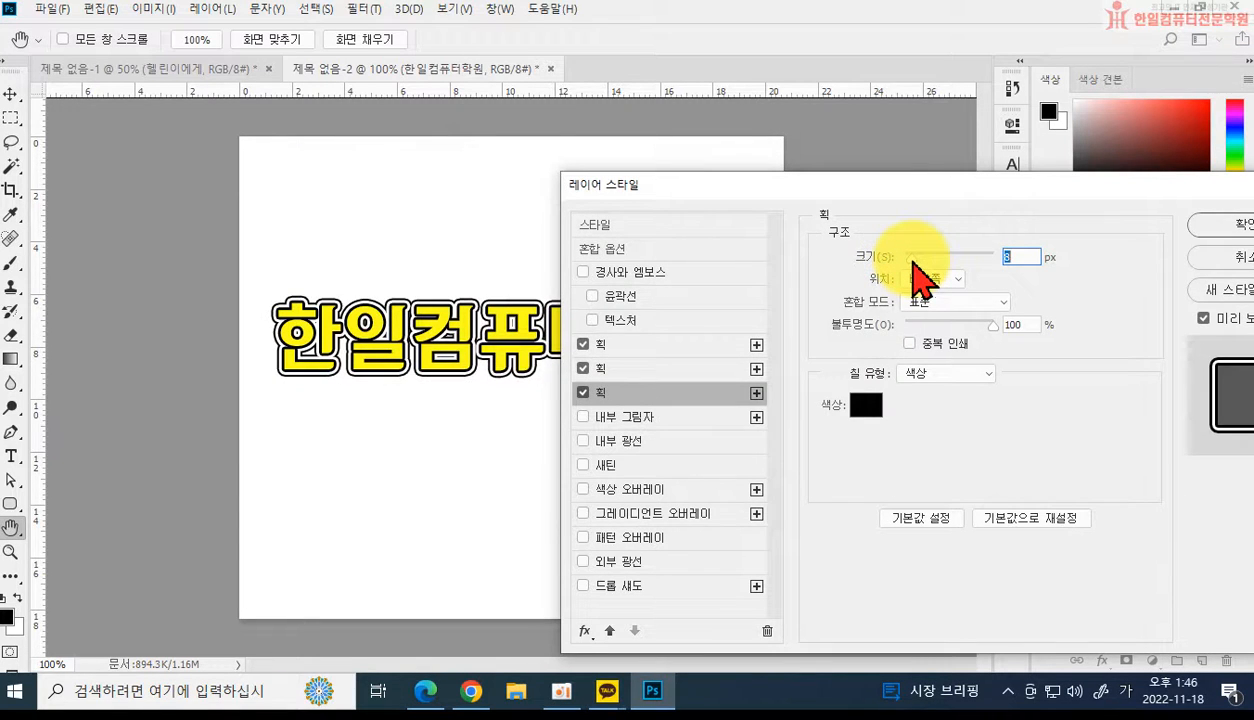
{"action": "left_click_drag", "start_coordinate": [847, 184], "coordinate": [683, 377]}
{"action": "left_click", "coordinate": [1090, 414]}
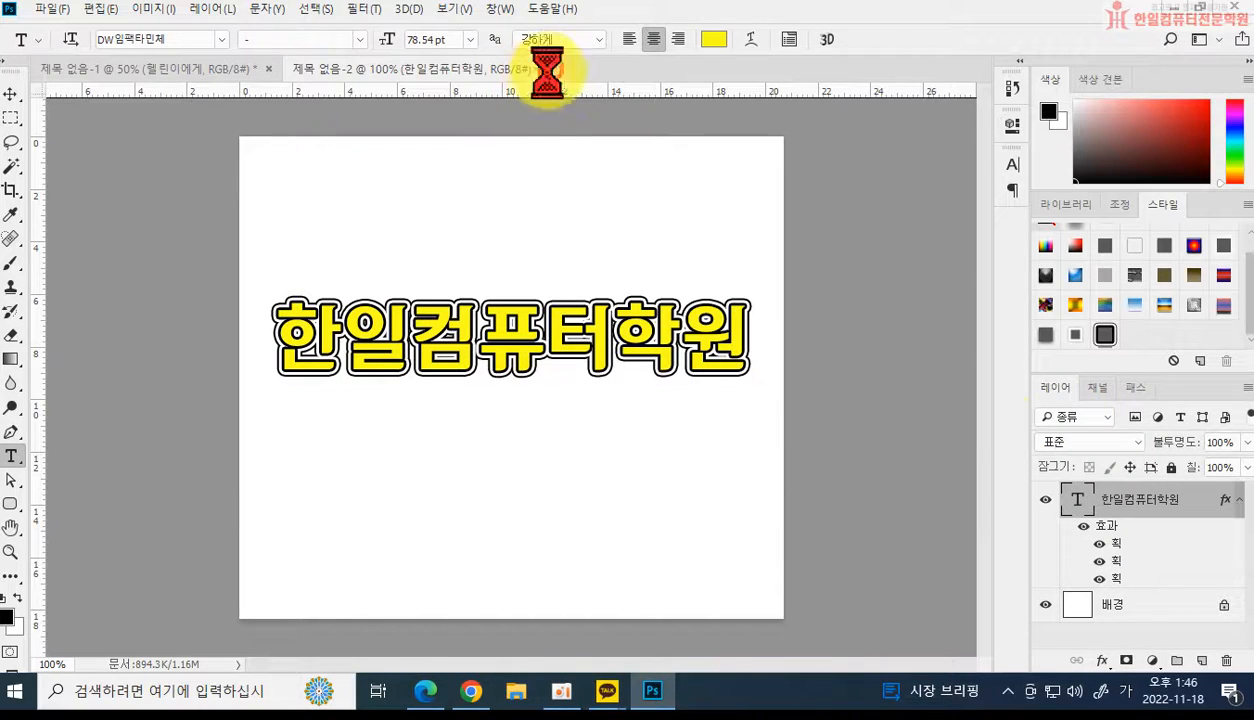
{"action": "left_click", "coordinate": [637, 272]}
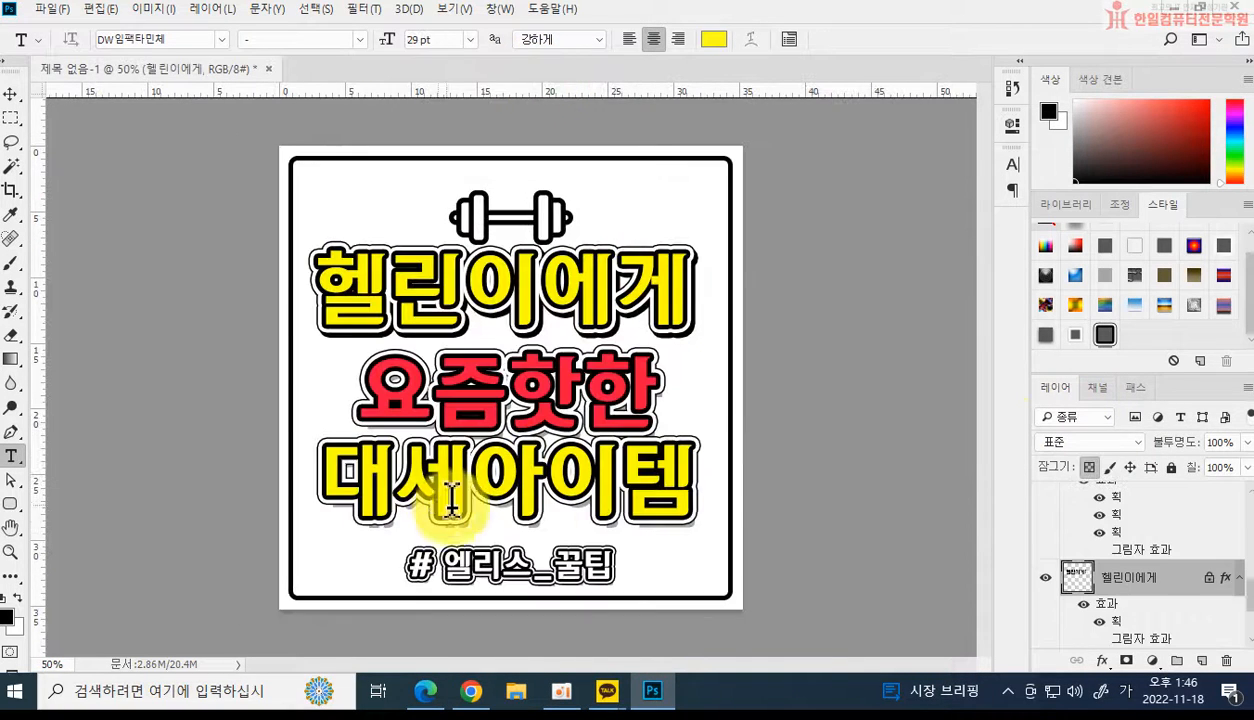
{"action": "double_click", "coordinate": [1073, 583]}
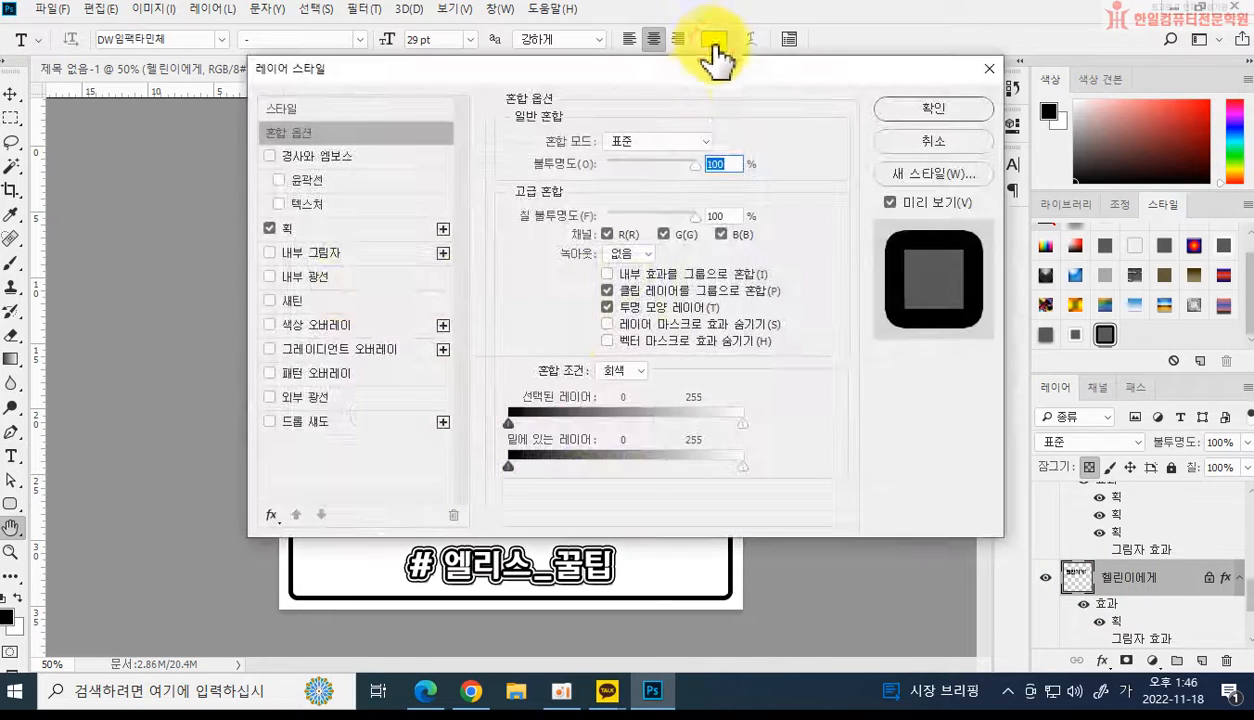
{"action": "left_click", "coordinate": [916, 141]}
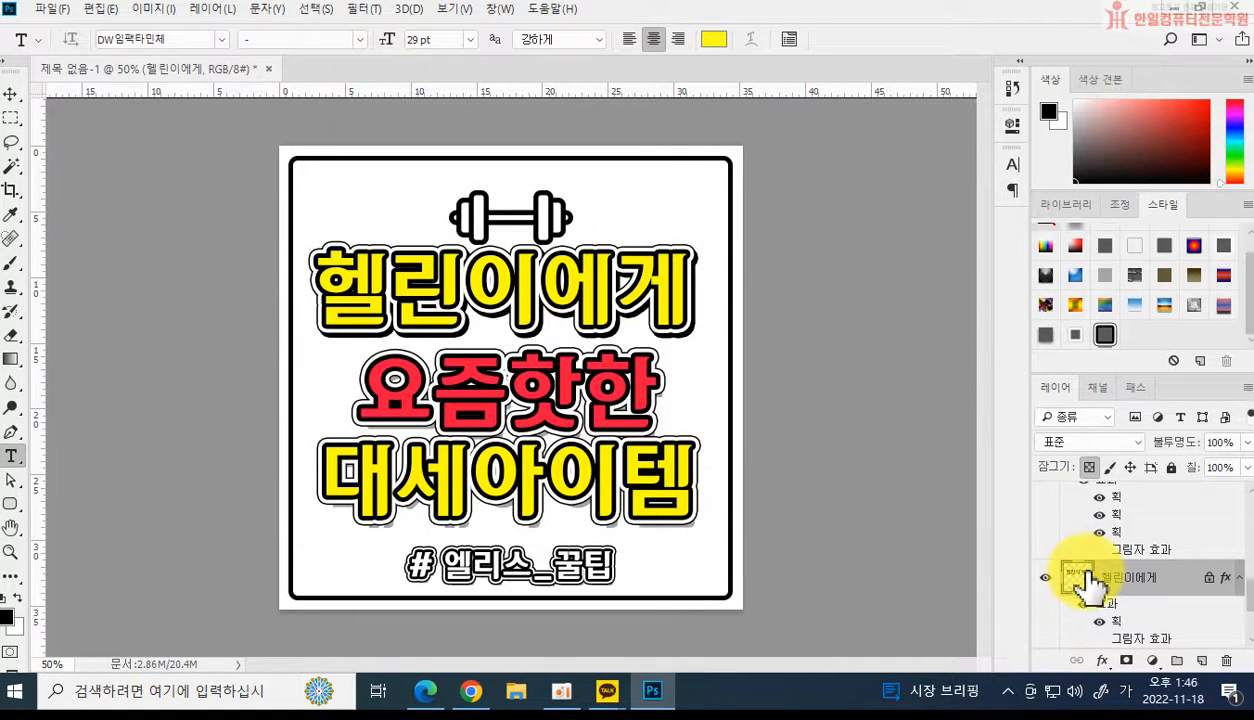
{"action": "scroll", "coordinate": [1080, 588], "scroll_direction": "down", "scroll_amount": 3}
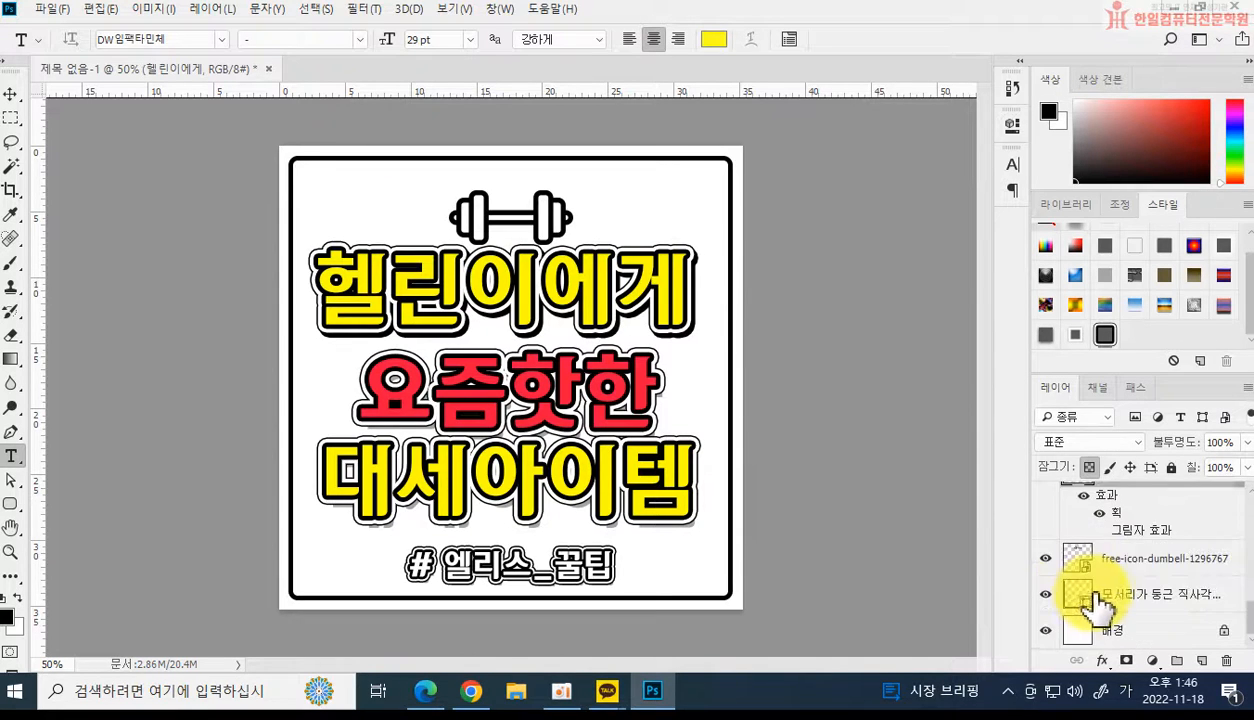
Recolour the outside stroke on the rasterised 헬린이에게 shadow layer grey and apply the layer style.
{"action": "double_click", "coordinate": [1115, 513]}
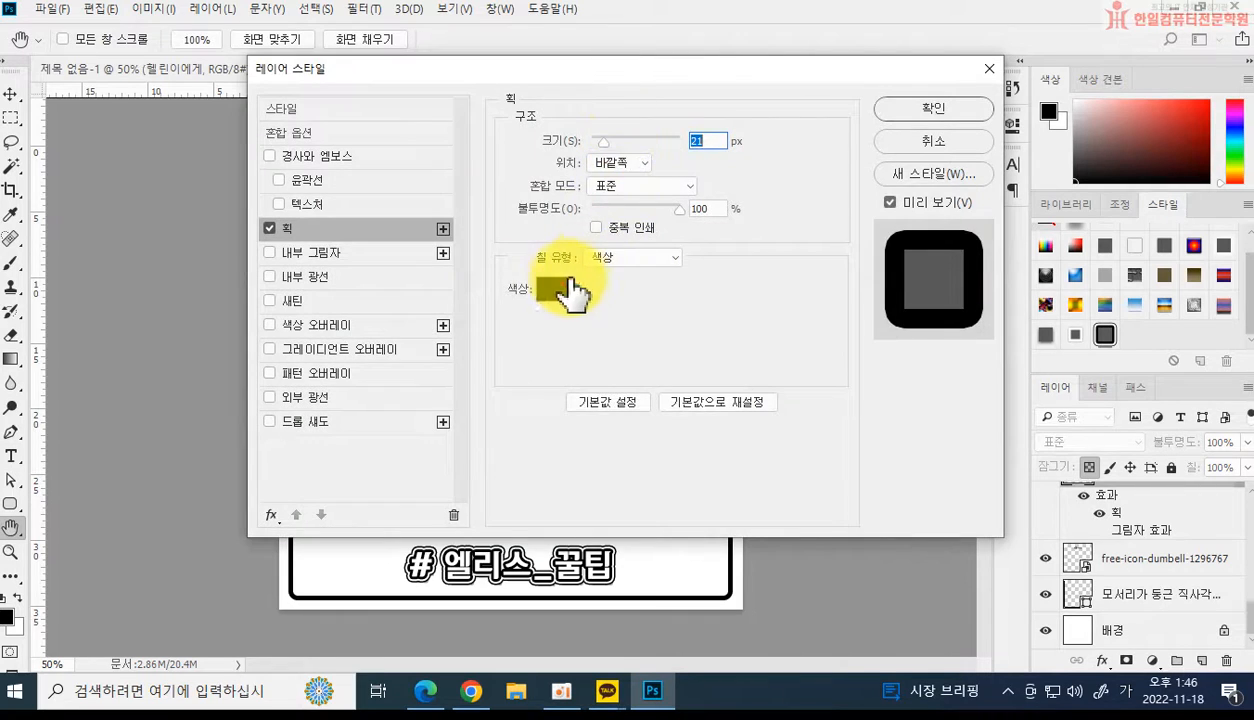
{"action": "left_click", "coordinate": [552, 289]}
{"action": "mouse_move", "coordinate": [566, 274]}
{"action": "left_mouse_down"}
{"action": "mouse_move", "coordinate": [495, 277]}
{"action": "mouse_move", "coordinate": [464, 247]}
{"action": "mouse_move", "coordinate": [463, 264]}
{"action": "left_mouse_up"}
{"action": "left_click", "coordinate": [850, 190]}
{"action": "left_click", "coordinate": [906, 108]}
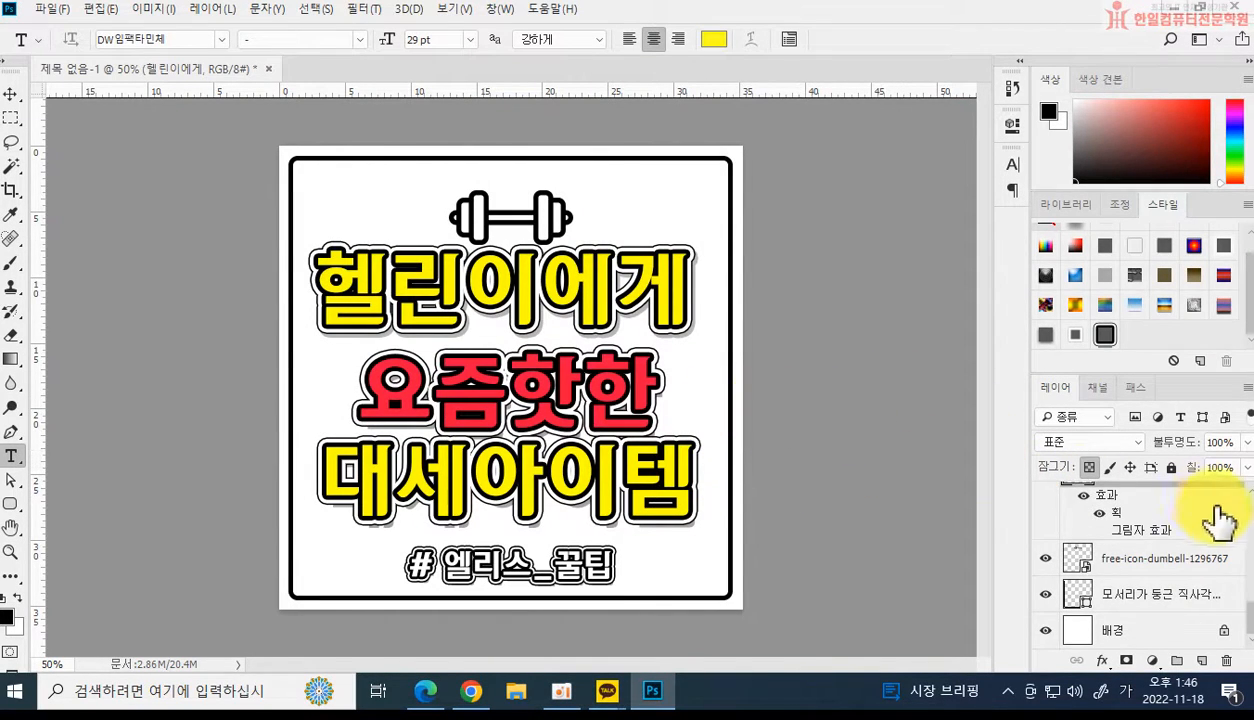
{"action": "scroll", "coordinate": [1210, 538], "scroll_direction": "up", "scroll_amount": 2}
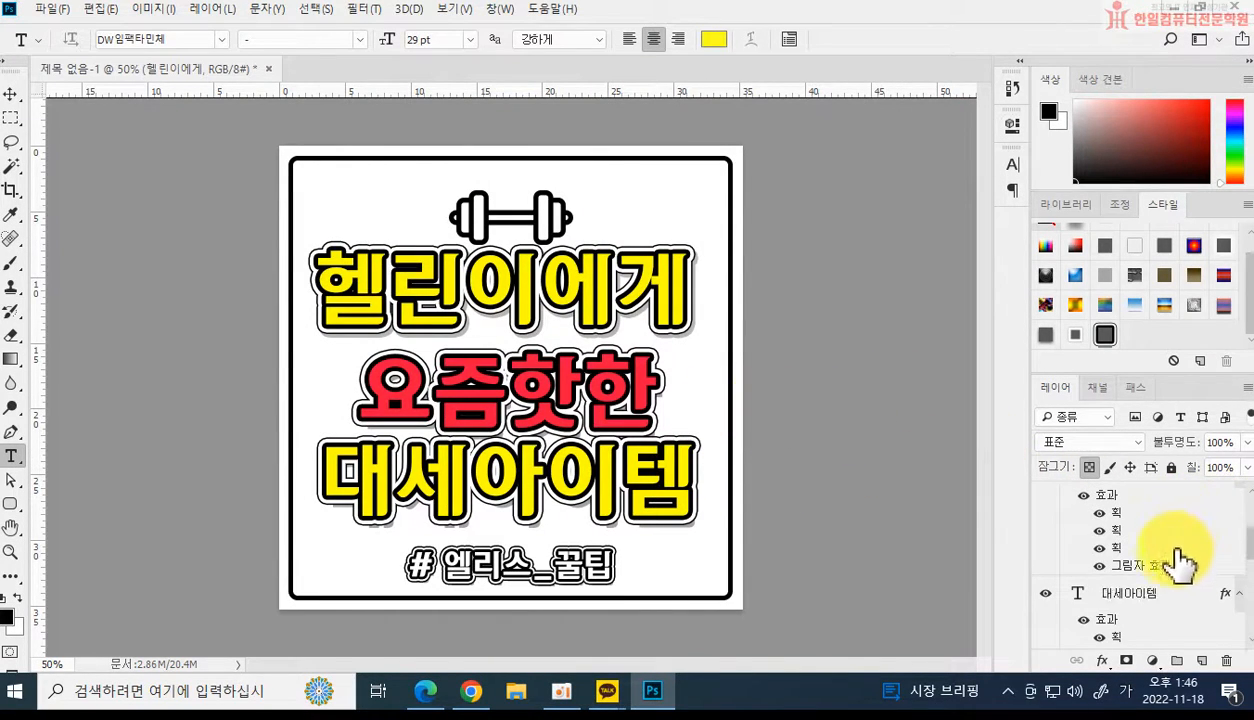
{"action": "scroll", "coordinate": [1179, 556], "scroll_direction": "down", "scroll_amount": 3}
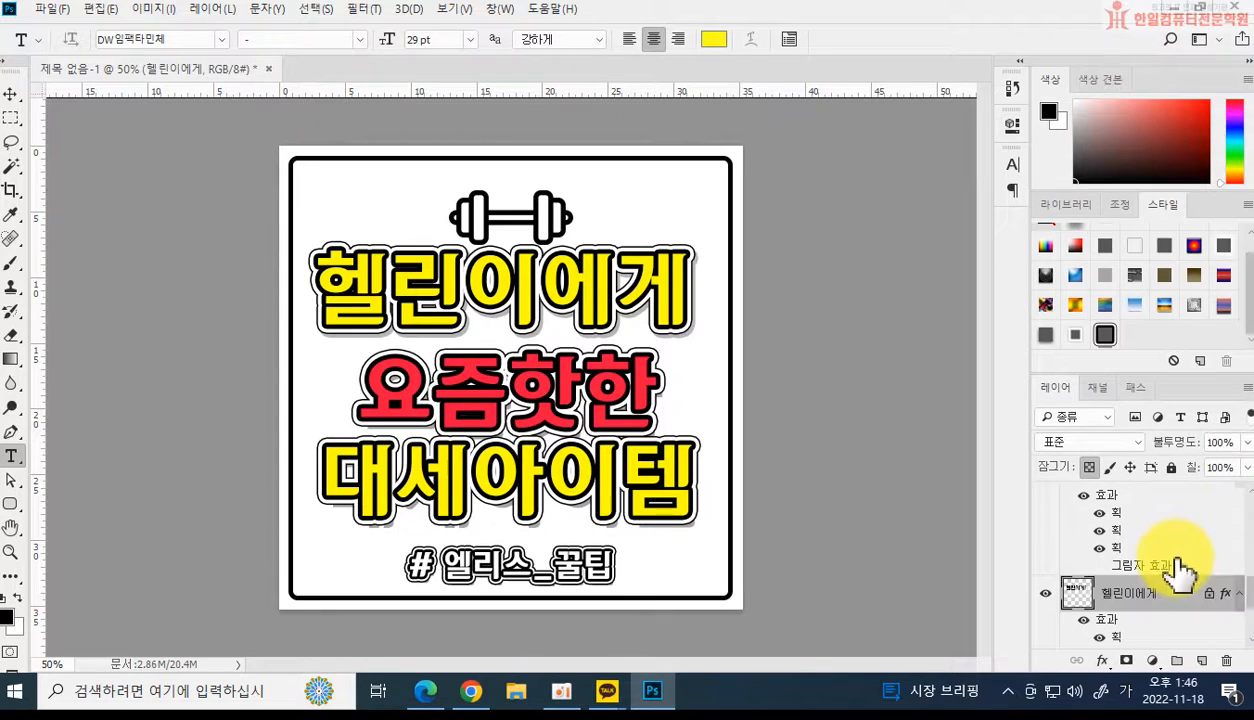
{"action": "left_click", "coordinate": [574, 414], "text": "ctrl"}
{"action": "key", "text": "Delete"}
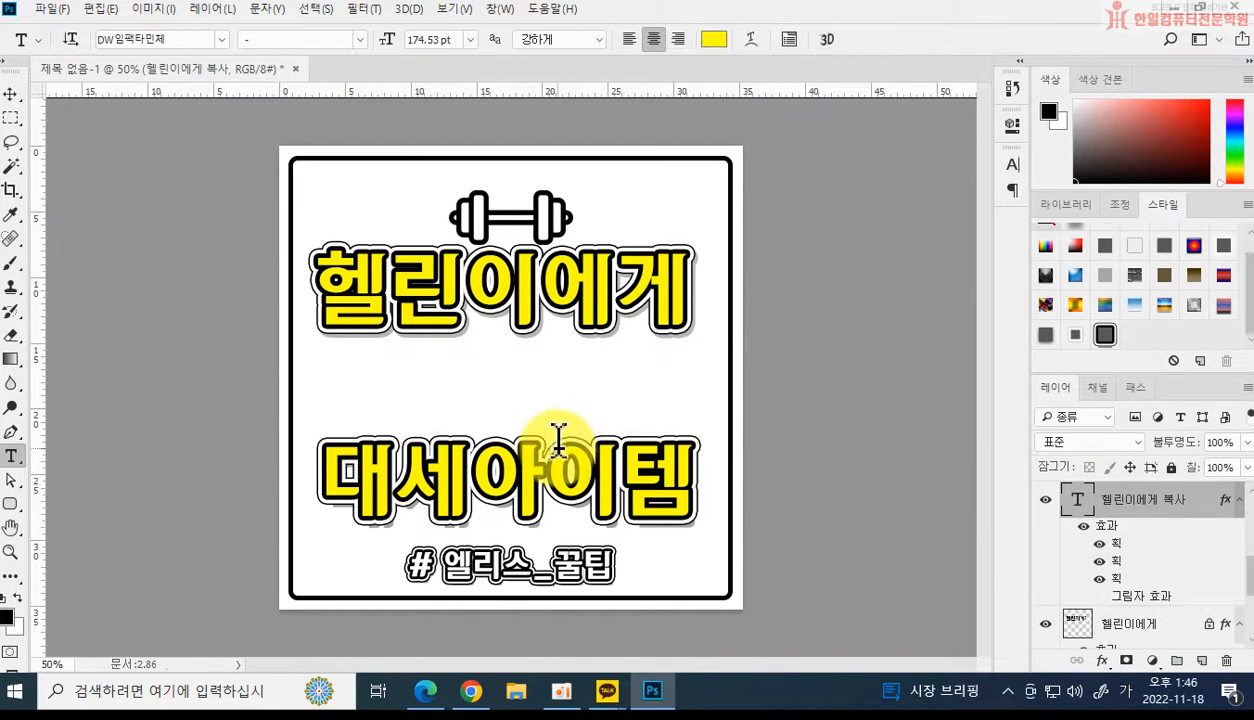
{"action": "left_click", "coordinate": [566, 486], "text": "ctrl"}
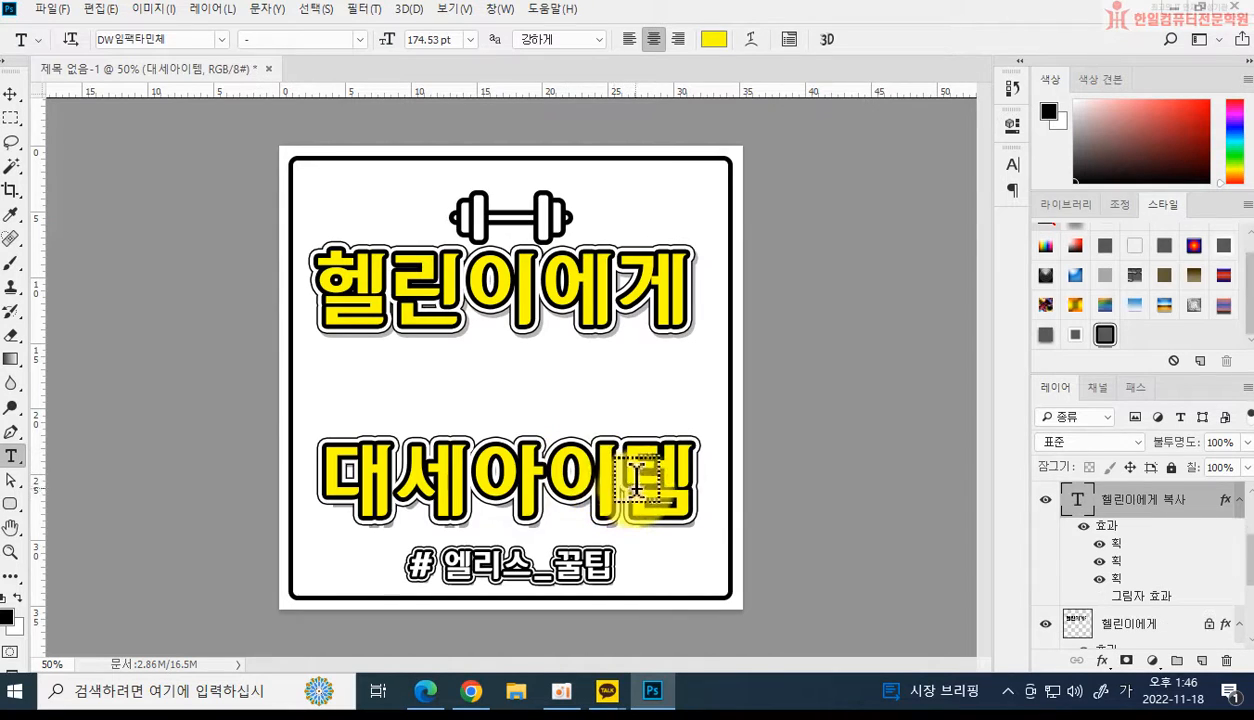
{"action": "key", "text": "Delete"}
{"action": "left_click", "coordinate": [1125, 622], "text": "shift"}
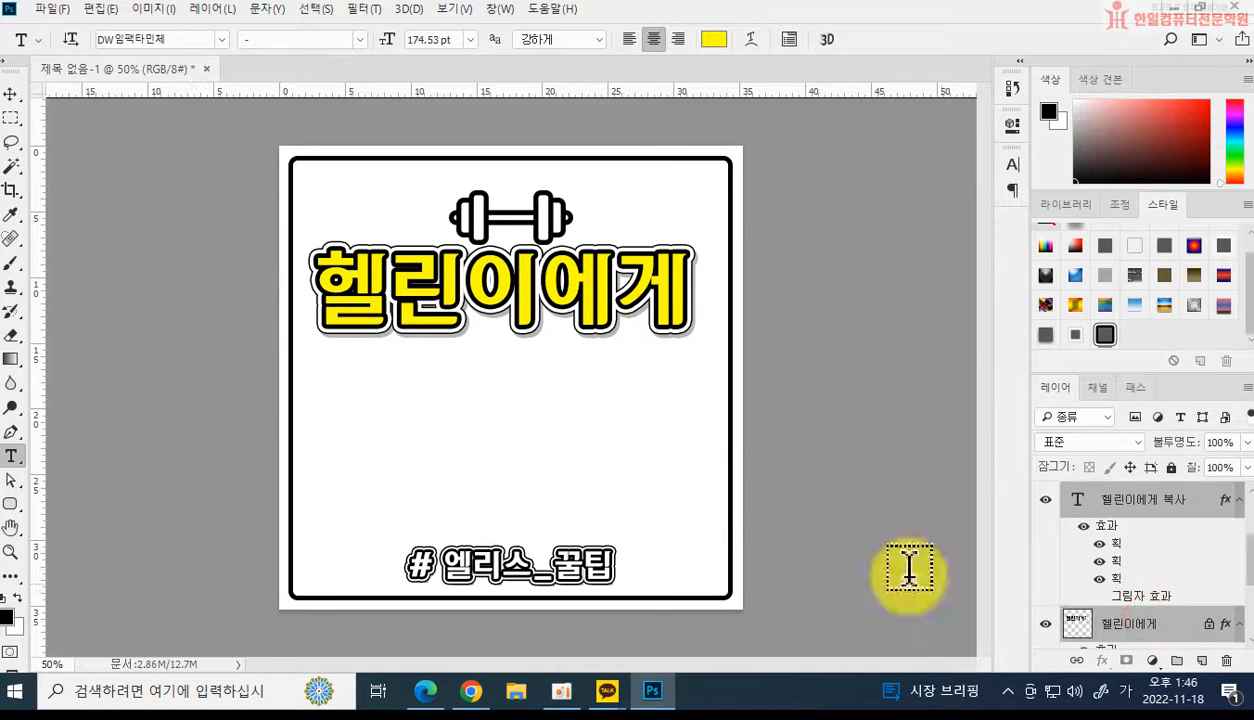
{"action": "left_click", "coordinate": [11, 94]}
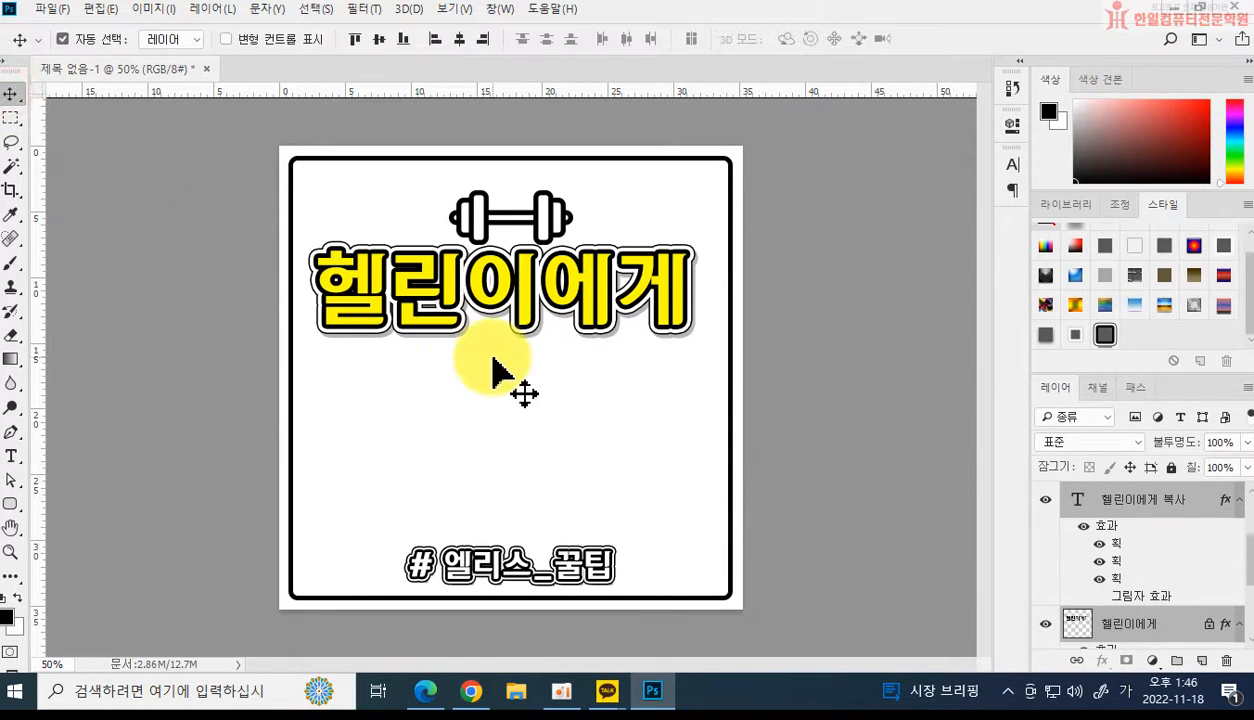
{"action": "key", "text": "ctrl+z"}
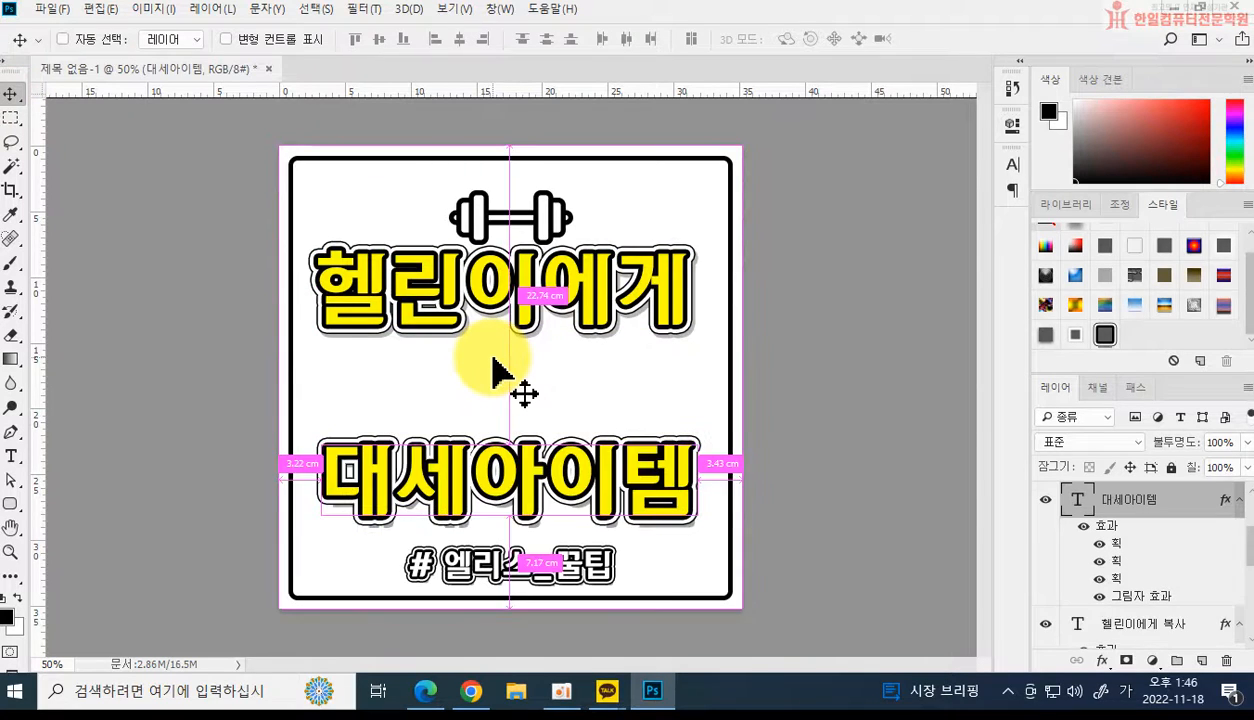
{"action": "key", "text": "ctrl+z"}
{"action": "key", "text": "ctrl+alt+z"}
{"action": "key", "text": "ctrl+alt+z"}
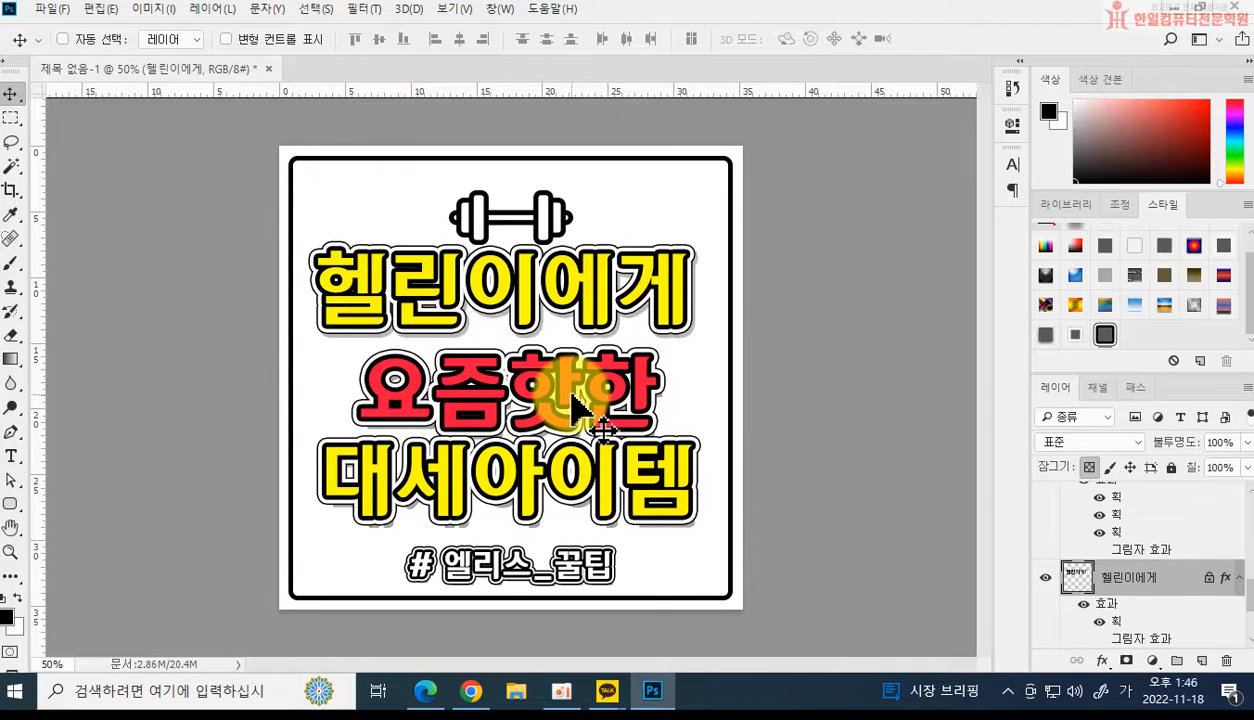
Nudge the 요즘핫한 text slightly left and up, closer to the 헬린이에게 headline.
{"action": "left_click", "coordinate": [605, 368]}
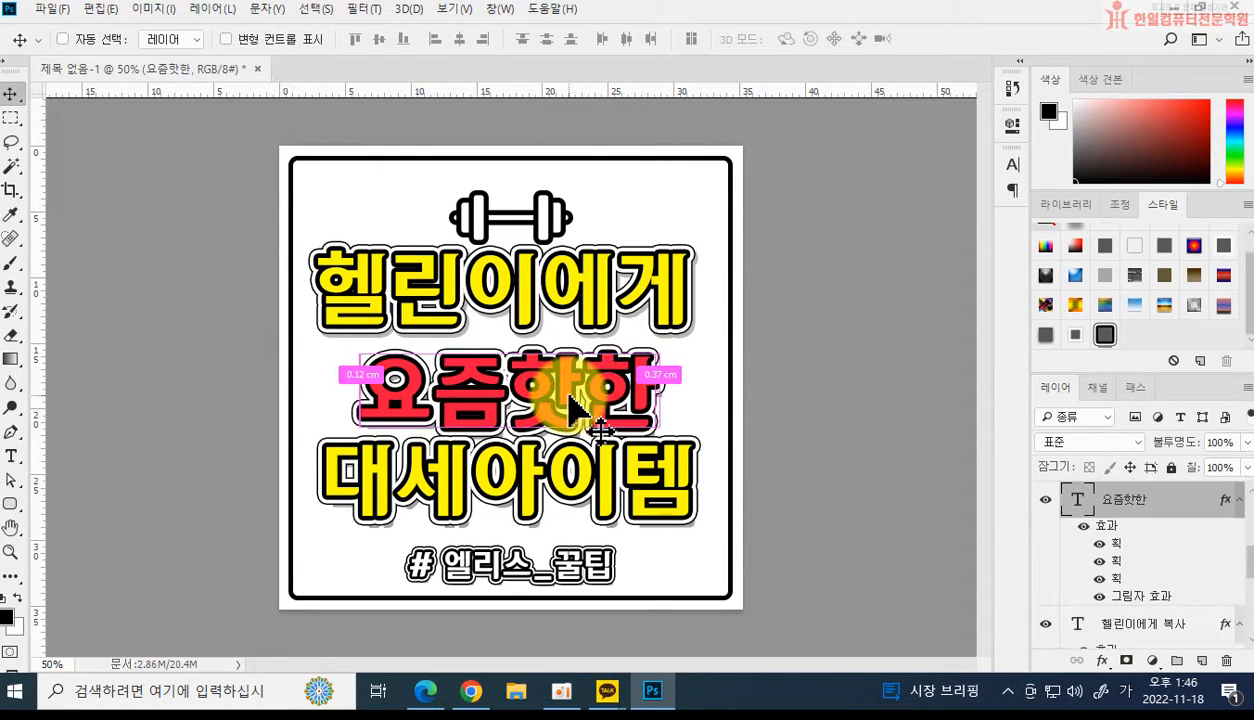
{"action": "key", "text": "Left"}
{"action": "key", "text": "Left"}
{"action": "key", "text": "Left"}
{"action": "key", "text": "Left"}
{"action": "key", "text": "Left"}
{"action": "key", "text": "Left"}
{"action": "key", "text": "Left"}
{"action": "key", "text": "Left"}
{"action": "key", "text": "Left"}
{"action": "key", "text": "Left"}
{"action": "key", "text": "Left"}
{"action": "key", "text": "Left"}
{"action": "key", "text": "Up"}
{"action": "key", "text": "Up"}
{"action": "key", "text": "Up"}
{"action": "key", "text": "Up"}
{"action": "key", "text": "Up"}
{"action": "key", "text": "Up"}
{"action": "key", "text": "Up"}
{"action": "key", "text": "Up"}
{"action": "key", "text": "Up"}
{"action": "key", "text": "Up"}
{"action": "key", "text": "Up"}
{"action": "key", "text": "Up"}
{"action": "key", "text": "Up"}
{"action": "key", "text": "Up"}
{"action": "key", "text": "Up"}
{"action": "key", "text": "Up"}
{"action": "key", "text": "Up"}
{"action": "key", "text": "Up"}
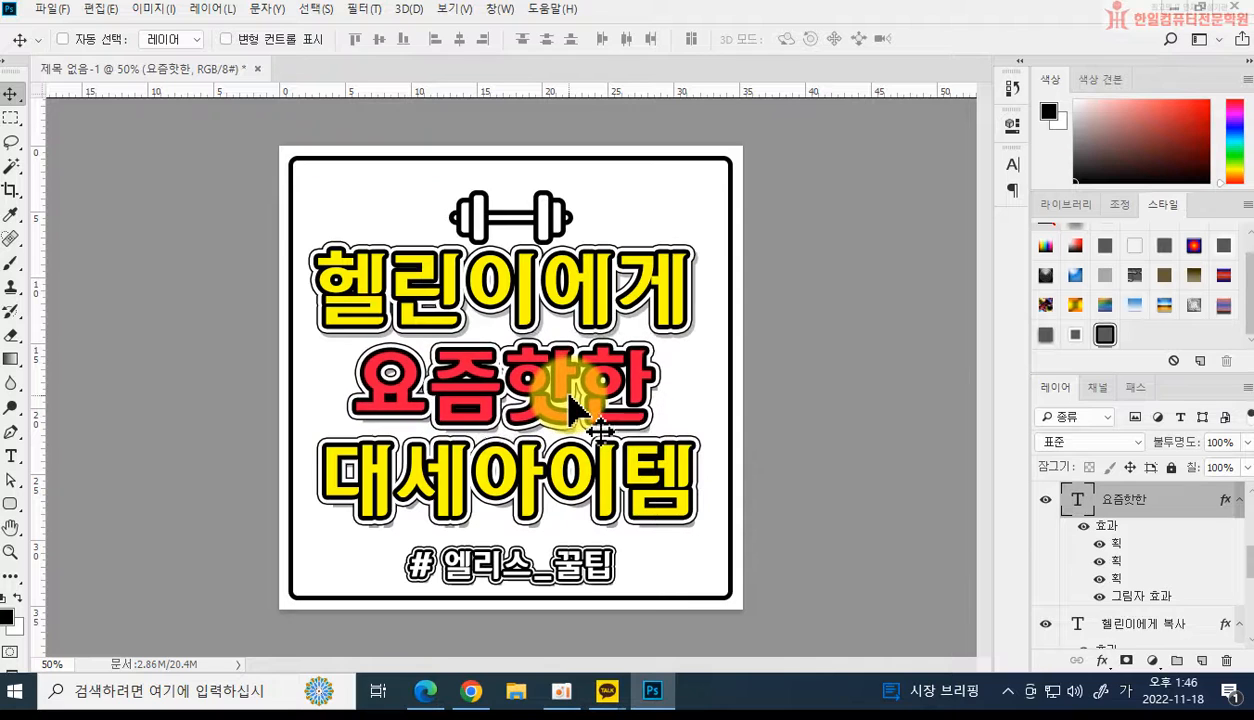
{"action": "key", "text": "Up"}
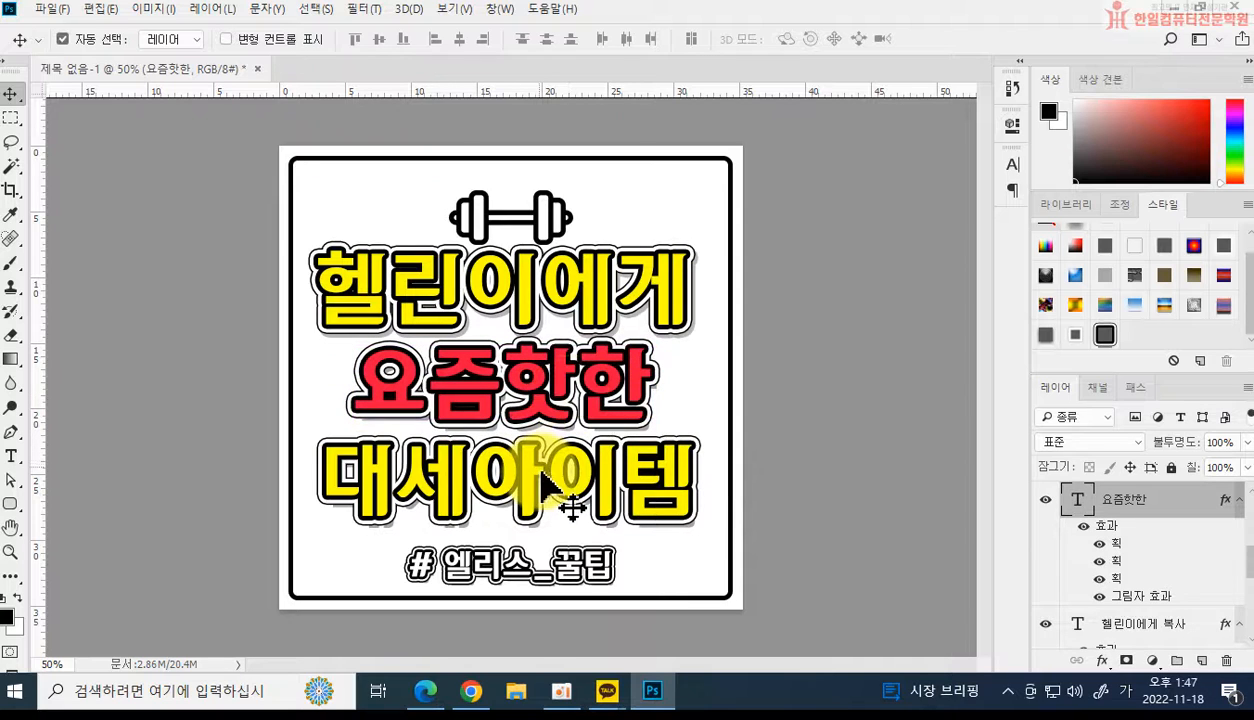
{"action": "key", "text": "ctrl+Up"}
{"action": "key", "text": "ctrl+Up"}
{"action": "key", "text": "ctrl+Up"}
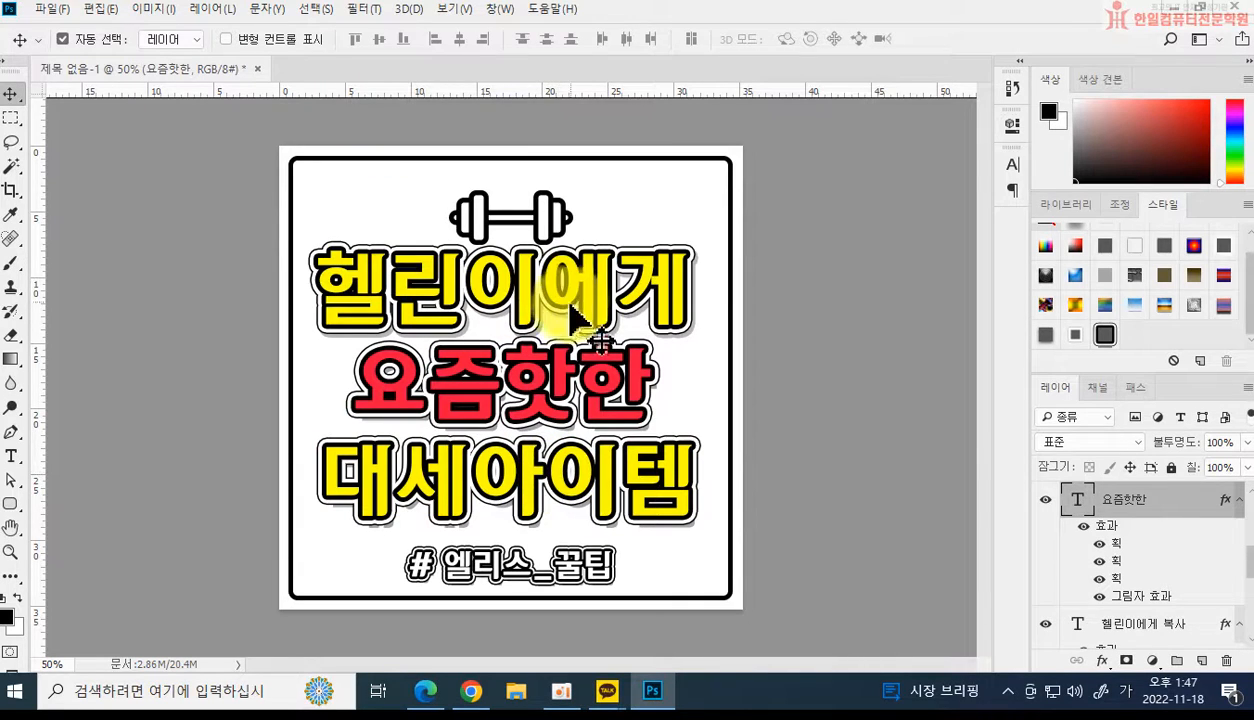
Move the dumbbell icon slightly up toward the border and nudge the 대세아이템 text a little to the right.
{"action": "left_click", "coordinate": [540, 220]}
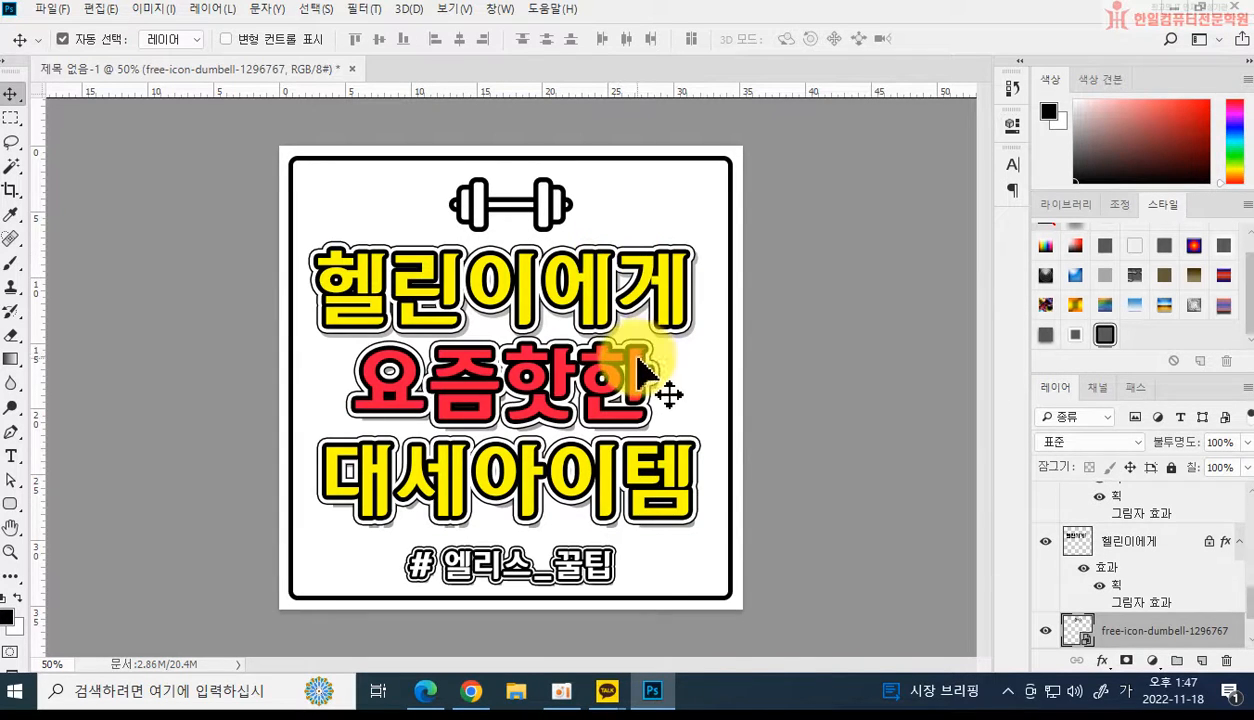
{"action": "left_click", "coordinate": [438, 476]}
{"action": "key", "text": "Right"}
{"action": "key", "text": "Right"}
{"action": "key", "text": "Right"}
{"action": "key", "text": "Right"}
{"action": "key", "text": "Right"}
{"action": "key", "text": "Right"}
{"action": "key", "text": "Right"}
{"action": "key", "text": "Right"}
{"action": "key", "text": "Right"}
{"action": "key", "text": "Right"}
{"action": "key", "text": "Right"}
{"action": "key", "text": "Right"}
{"action": "key", "text": "Right"}
{"action": "key", "text": "Right"}
{"action": "key", "text": "Right"}
{"action": "key", "text": "Right"}
{"action": "key", "text": "Right"}
{"action": "key", "text": "Right"}
{"action": "key", "text": "Right"}
{"action": "key", "text": "Right"}
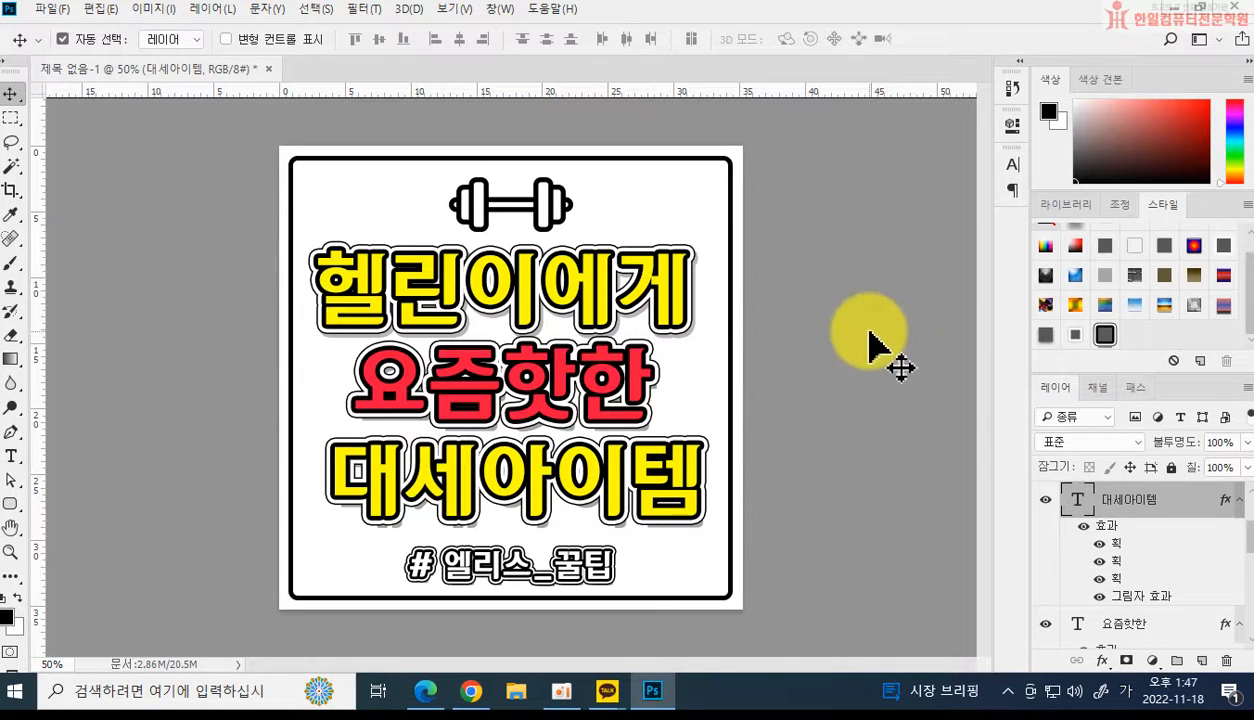
Save the document as the Photoshop file 카드뉴스1 in the 카드뉴스 desktop folder with the default format options.
{"action": "left_click", "coordinate": [62, 10]}
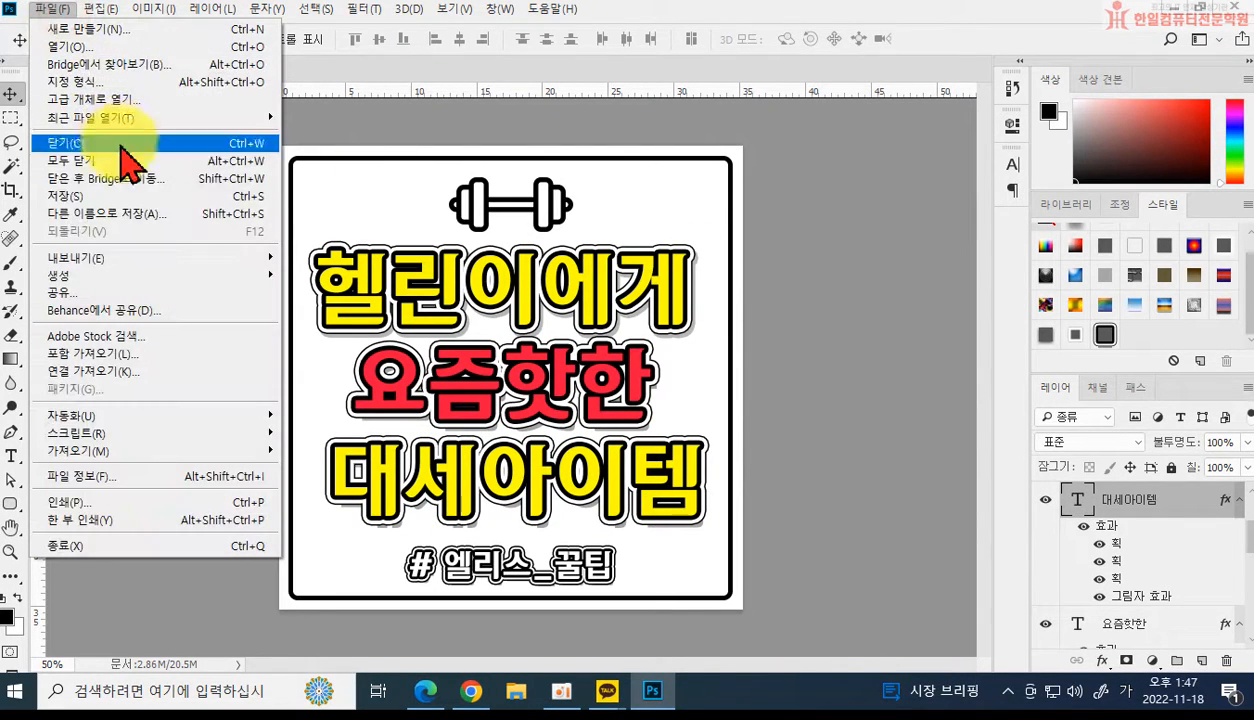
{"action": "left_click", "coordinate": [134, 199]}
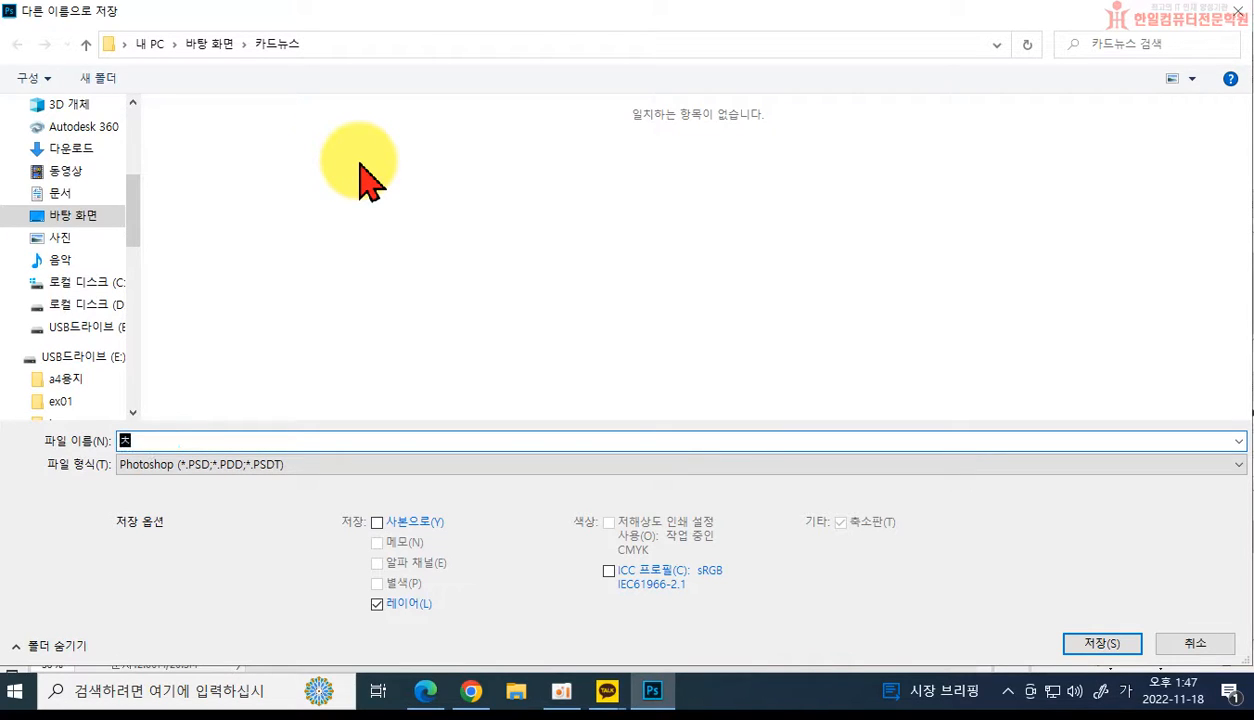
{"action": "type", "text": "c0"}
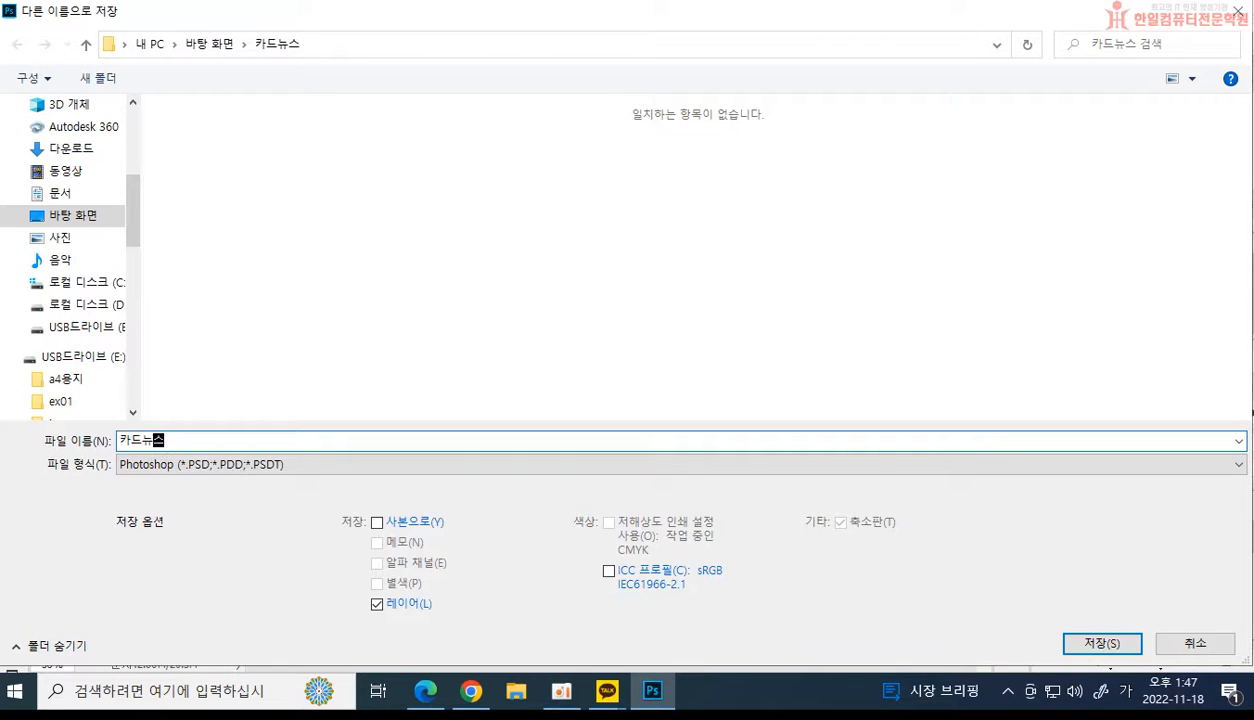
{"action": "key", "text": "Return"}
{"action": "key", "text": "Return"}
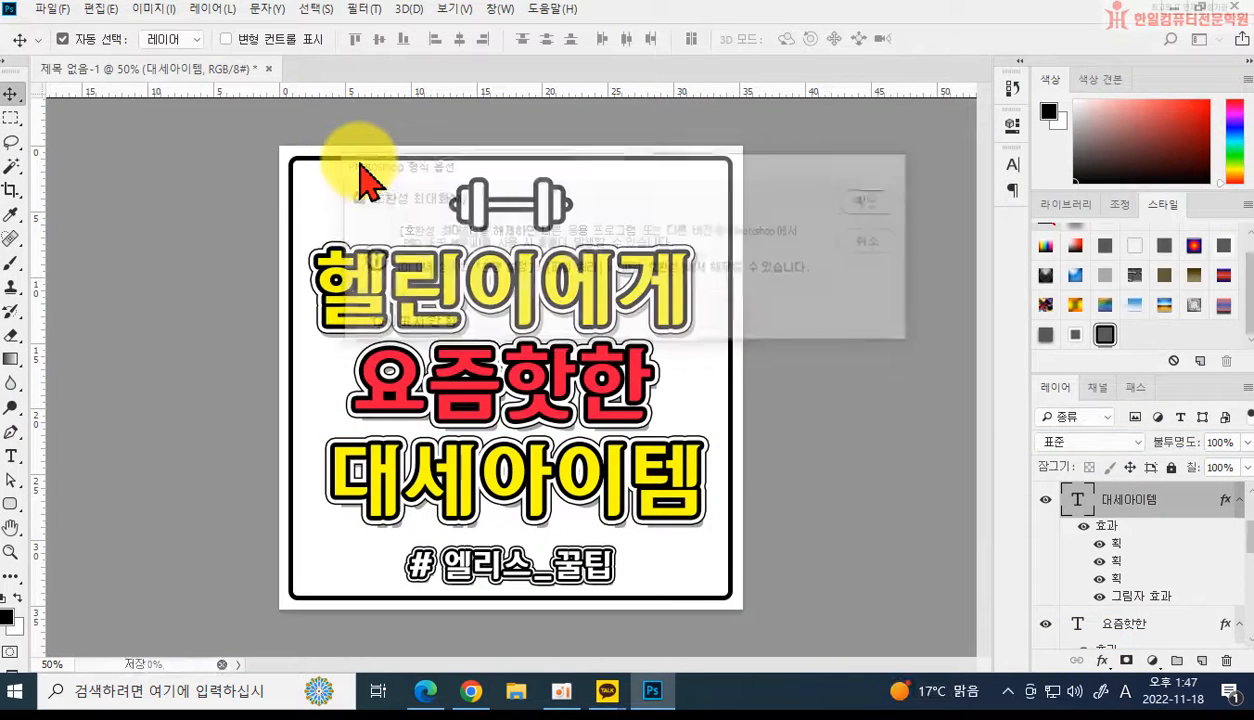
Save a PNG copy of the cover as 카드뉴스1 in the same 카드뉴스 folder with the default PNG options.
{"action": "left_click", "coordinate": [52, 9]}
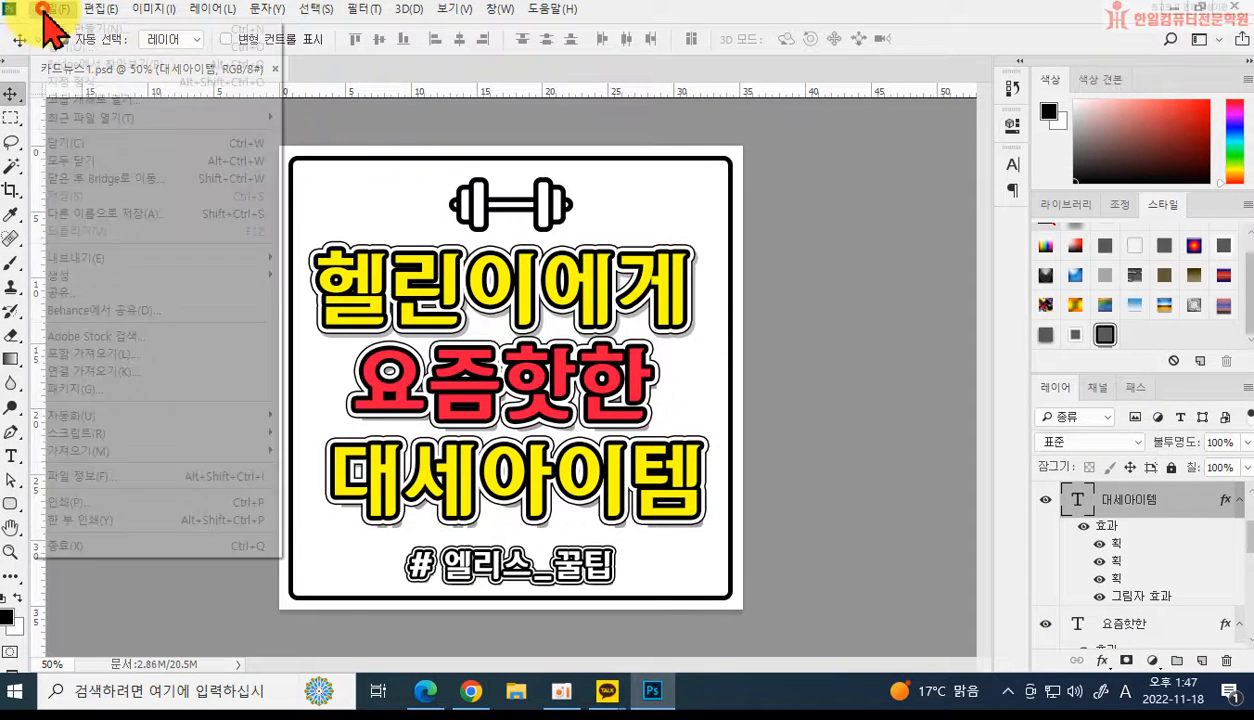
{"action": "left_click", "coordinate": [110, 213]}
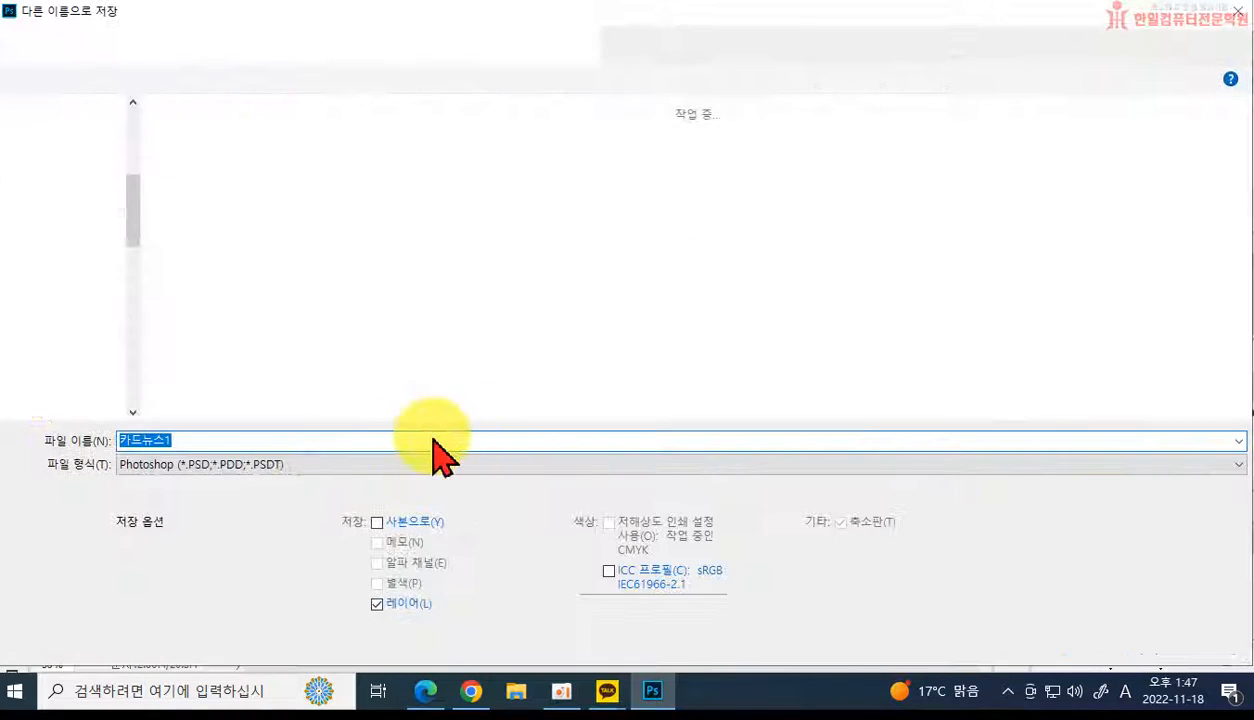
{"action": "left_click", "coordinate": [310, 464]}
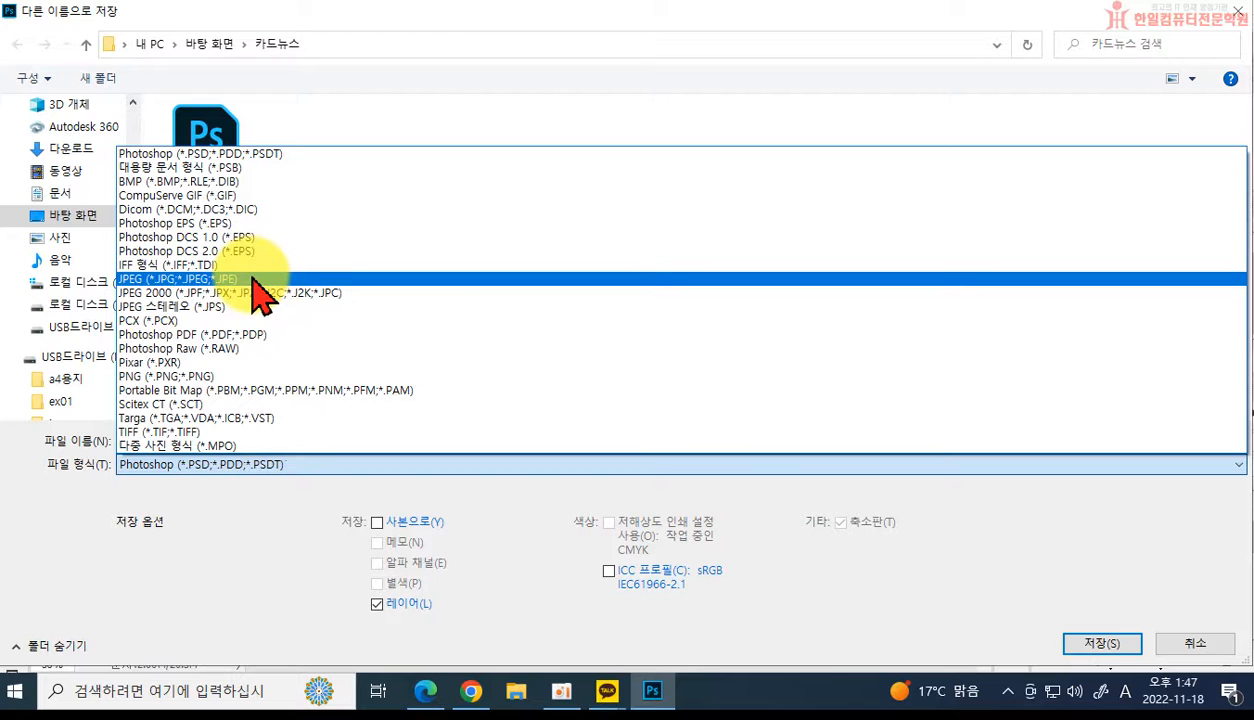
{"action": "left_click", "coordinate": [247, 380]}
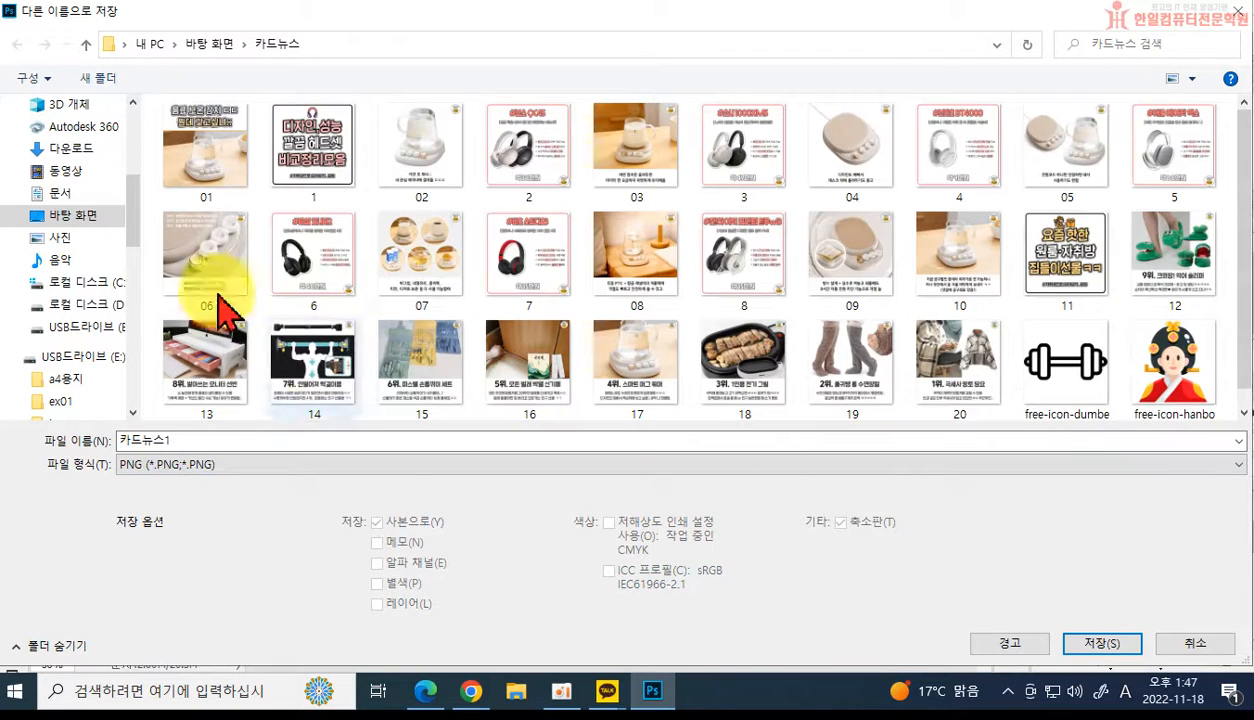
{"action": "left_click", "coordinate": [1110, 643]}
{"action": "left_click", "coordinate": [773, 222]}
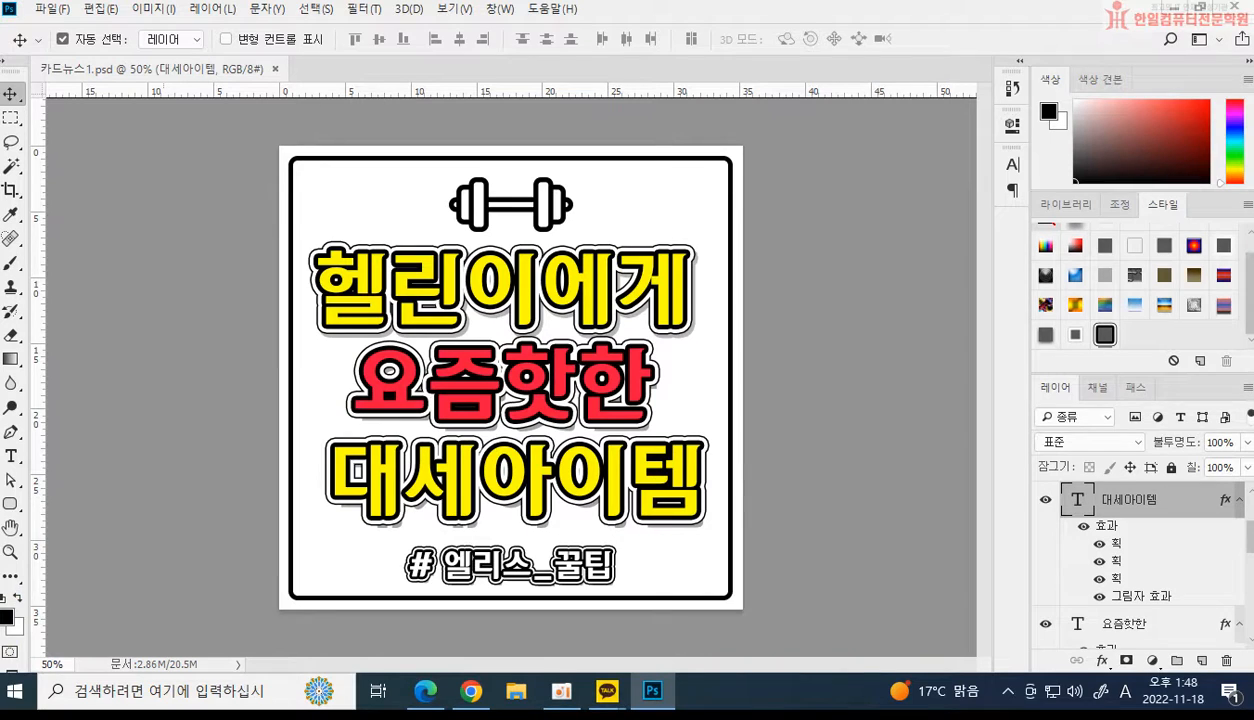
Check the saved files in File Explorer, look through the sample card-news images in the KakaoTalk chat and return to Photoshop.
{"action": "left_click", "coordinate": [504, 698]}
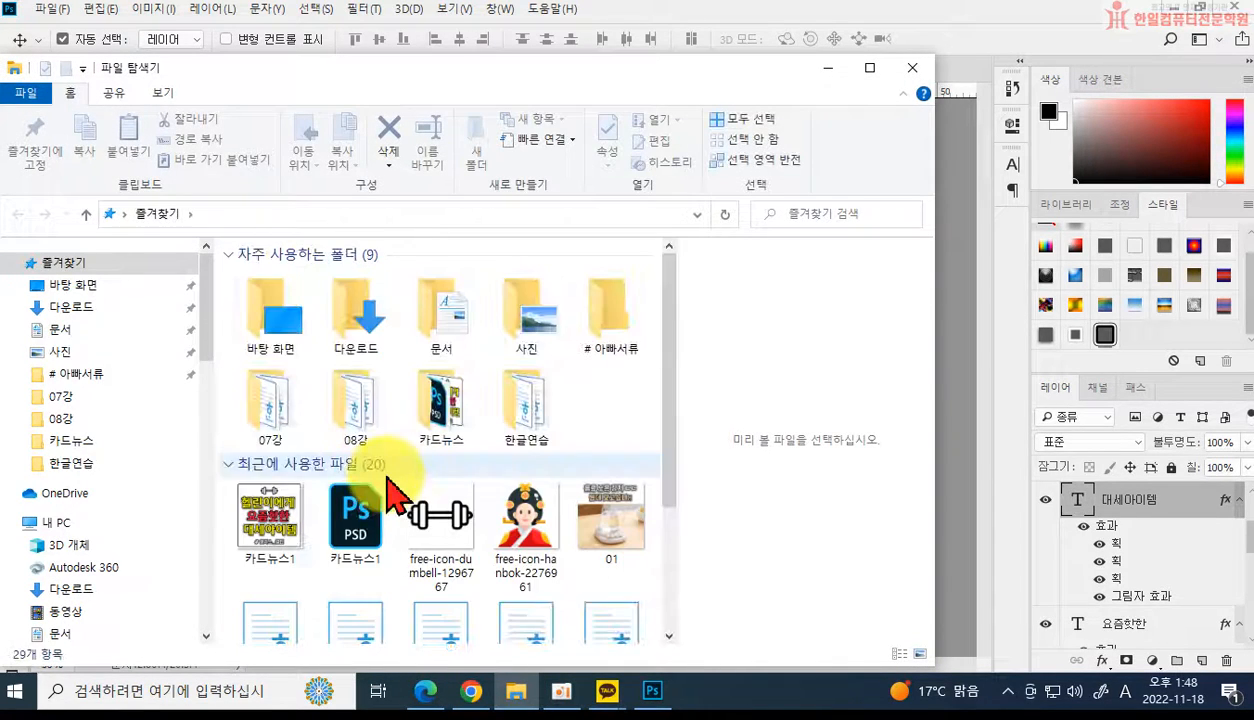
{"action": "left_click", "coordinate": [912, 67]}
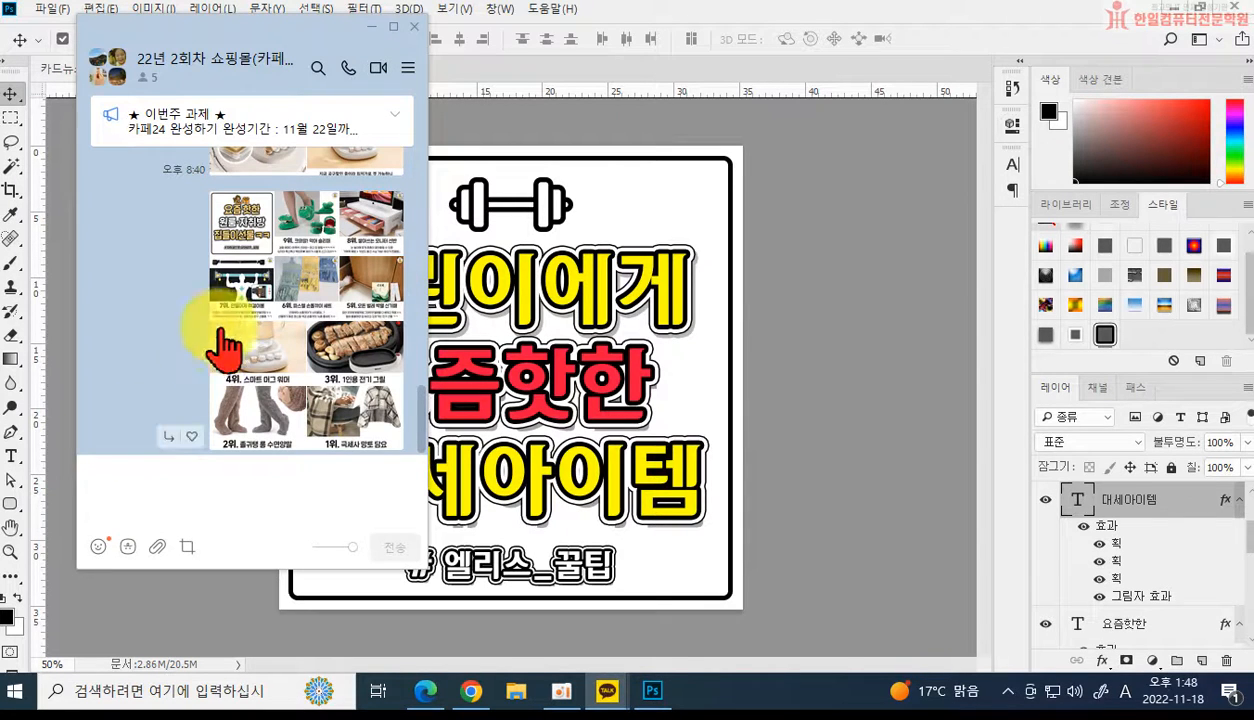
{"action": "left_click", "coordinate": [327, 262]}
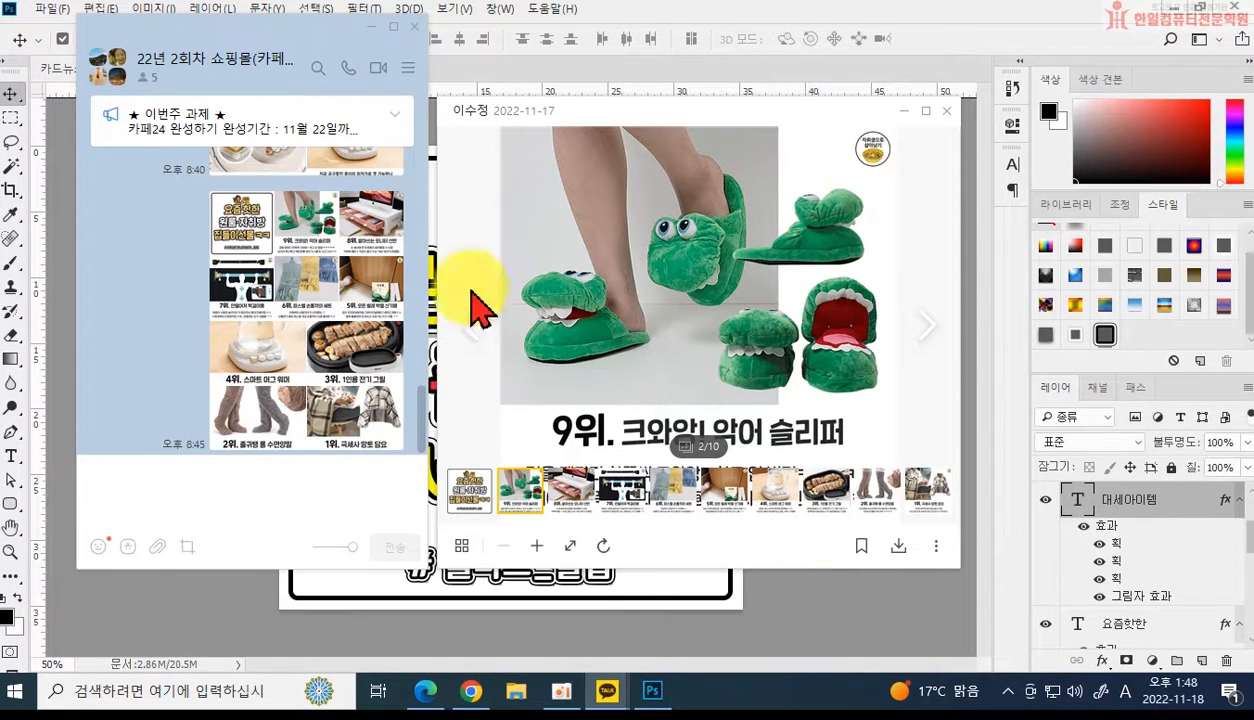
{"action": "scroll", "coordinate": [360, 360], "scroll_direction": "up", "scroll_amount": 10}
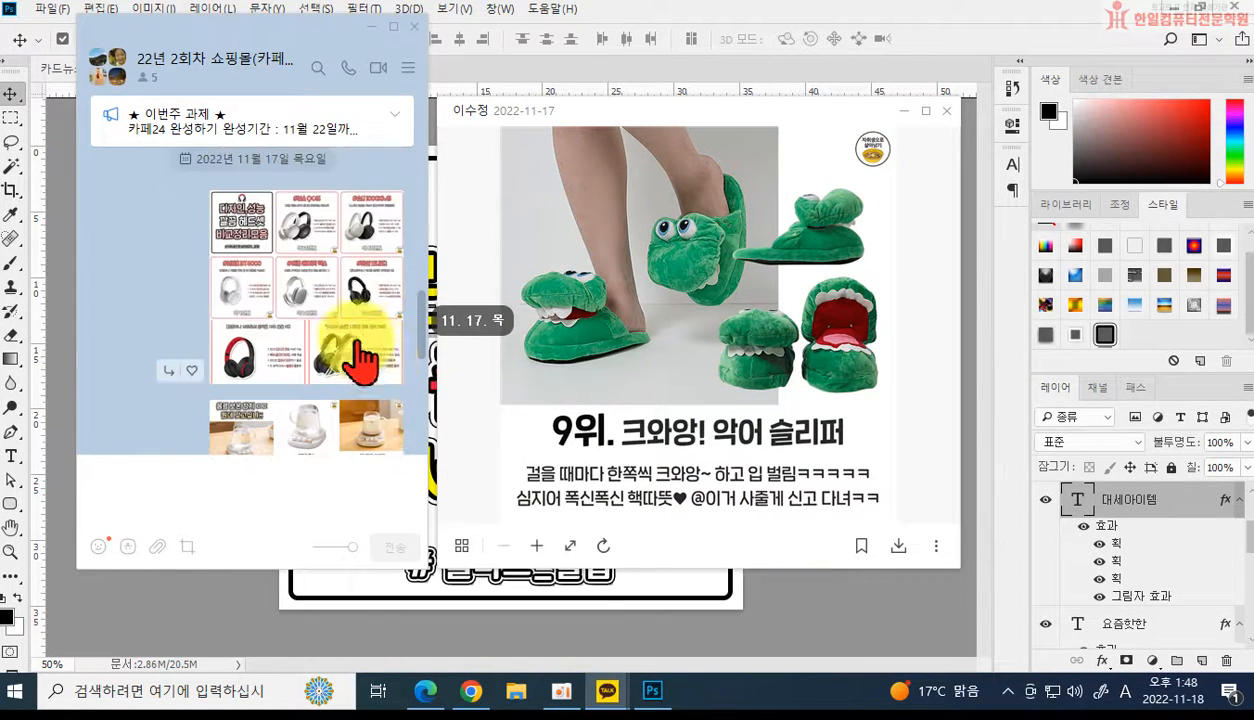
{"action": "left_click", "coordinate": [314, 246]}
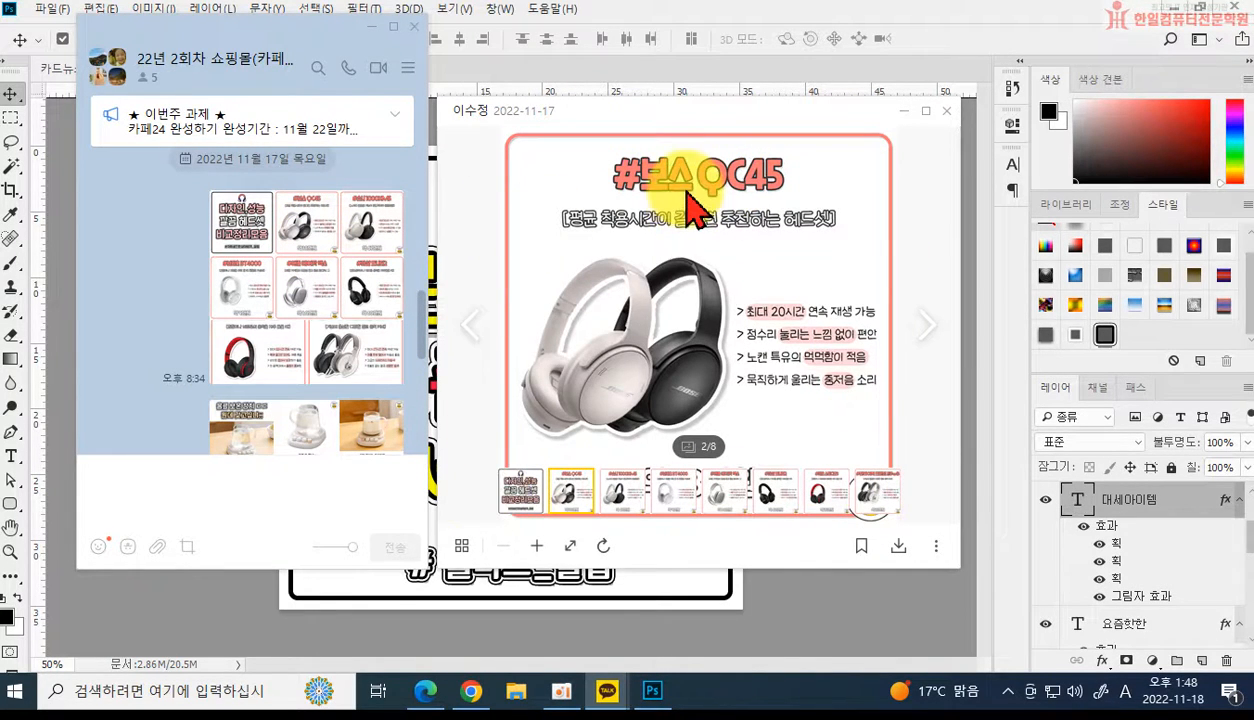
{"action": "left_click", "coordinate": [946, 111]}
{"action": "left_click_drag", "start_coordinate": [281, 31], "coordinate": [0, 96]}
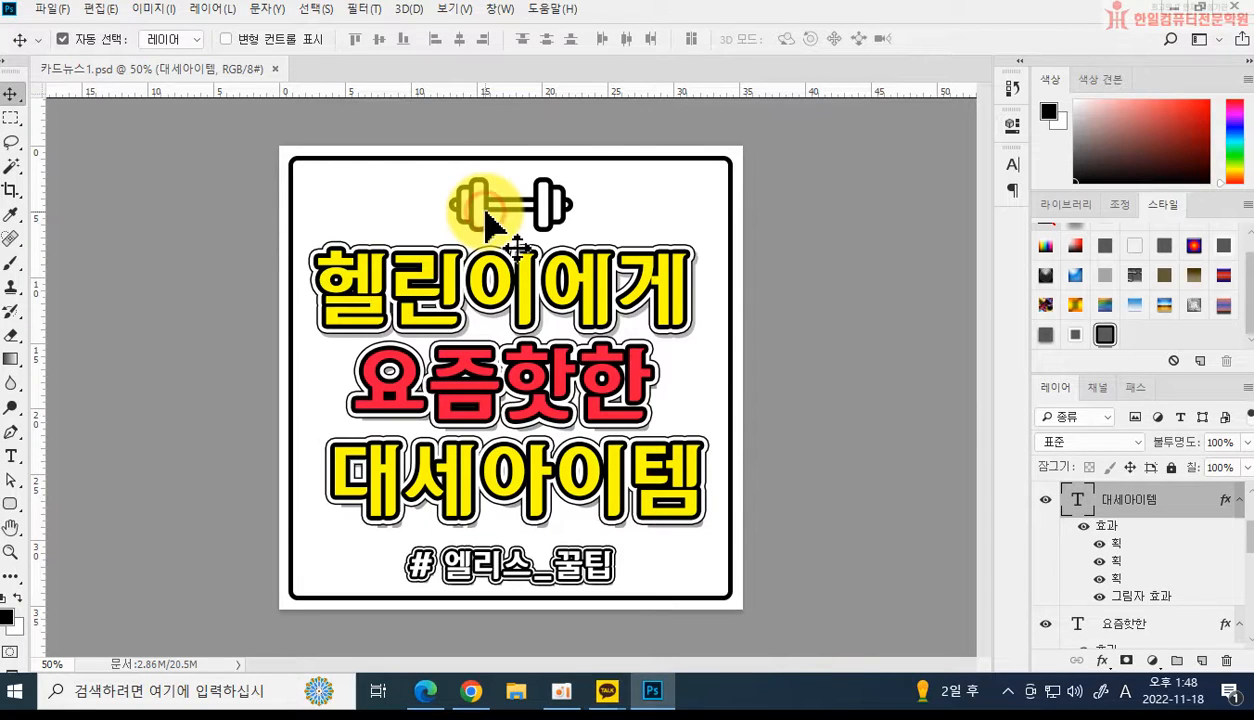
Delete the three headline texts, the 헬린이에게 shadow layer and the hashtag line from the canvas.
{"action": "key", "text": "Delete"}
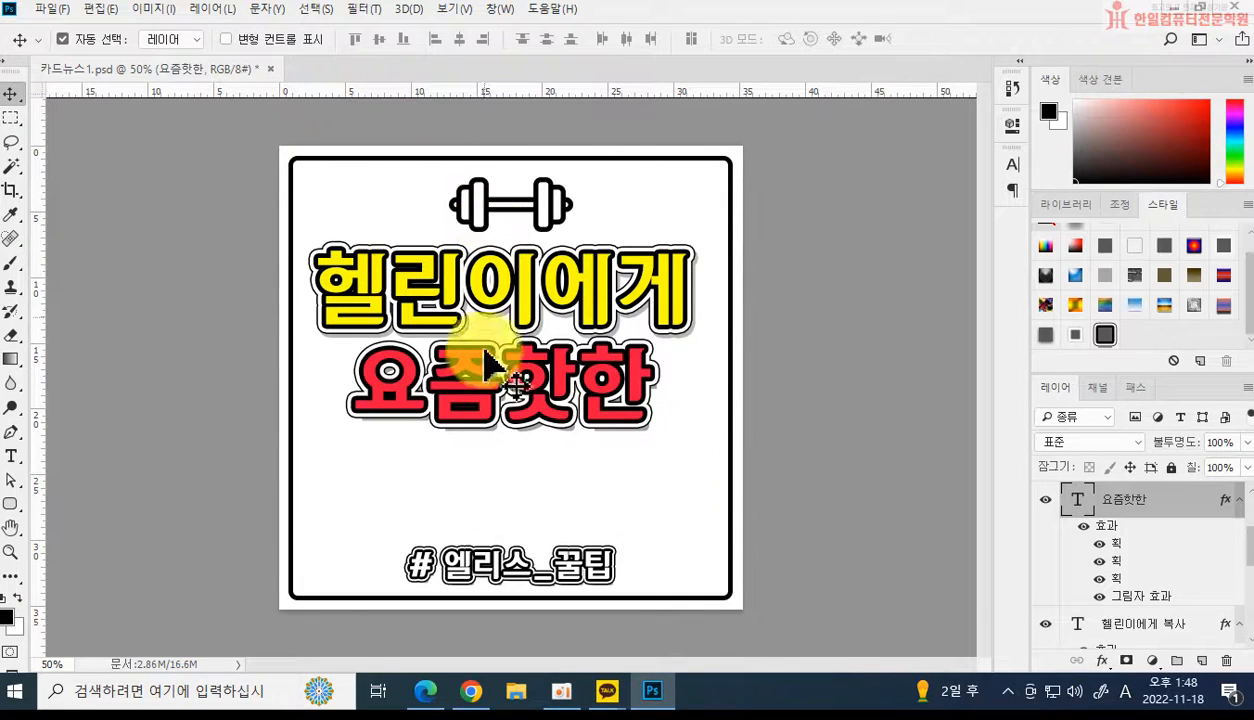
{"action": "key", "text": "Delete"}
{"action": "left_click", "coordinate": [493, 566]}
{"action": "key", "text": "Delete"}
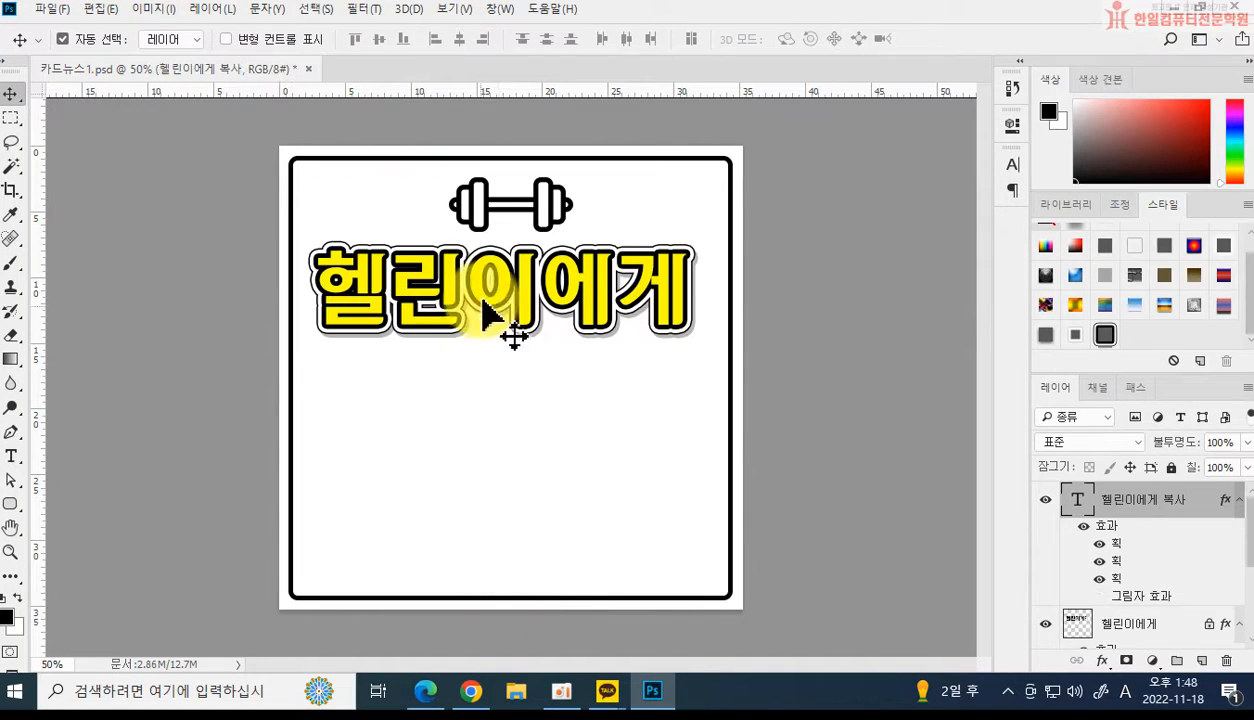
{"action": "key", "text": "Delete"}
{"action": "key", "text": "Delete"}
Delete the remaining yellow 헬린이에게 headline and the dumbbell icon, keeping only the border and background layers.
{"action": "left_click", "coordinate": [477, 205]}
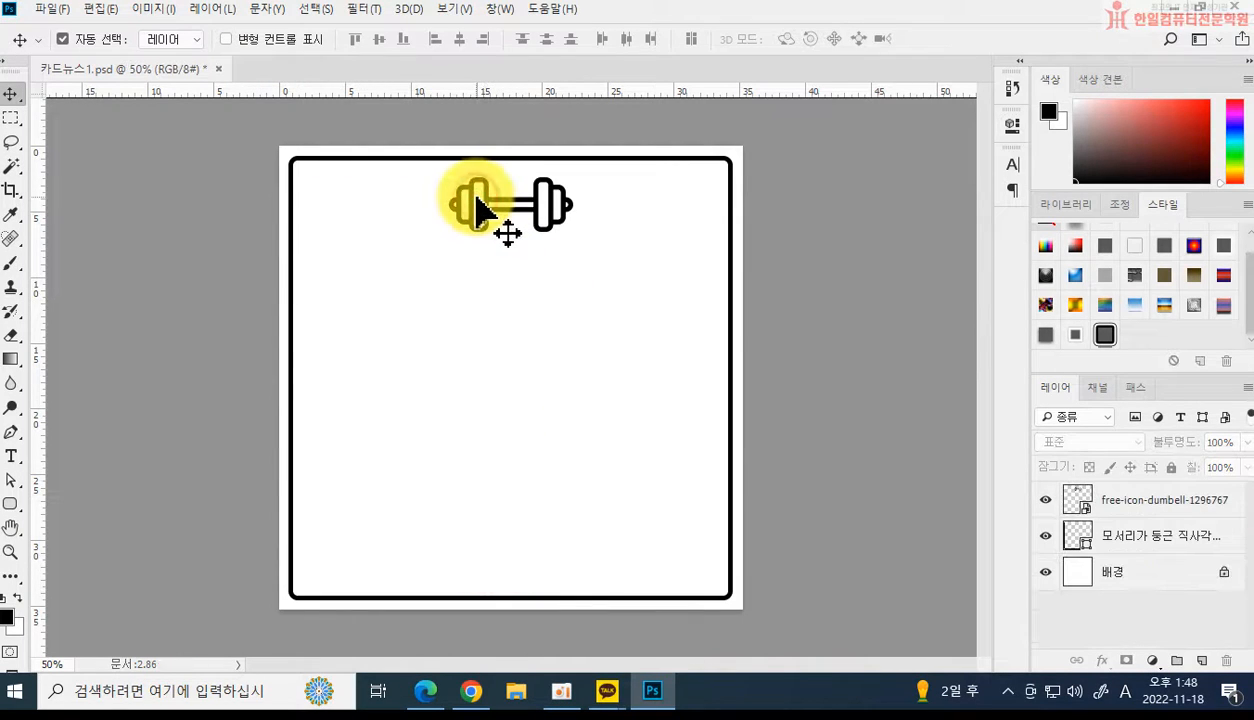
{"action": "left_click", "coordinate": [472, 200]}
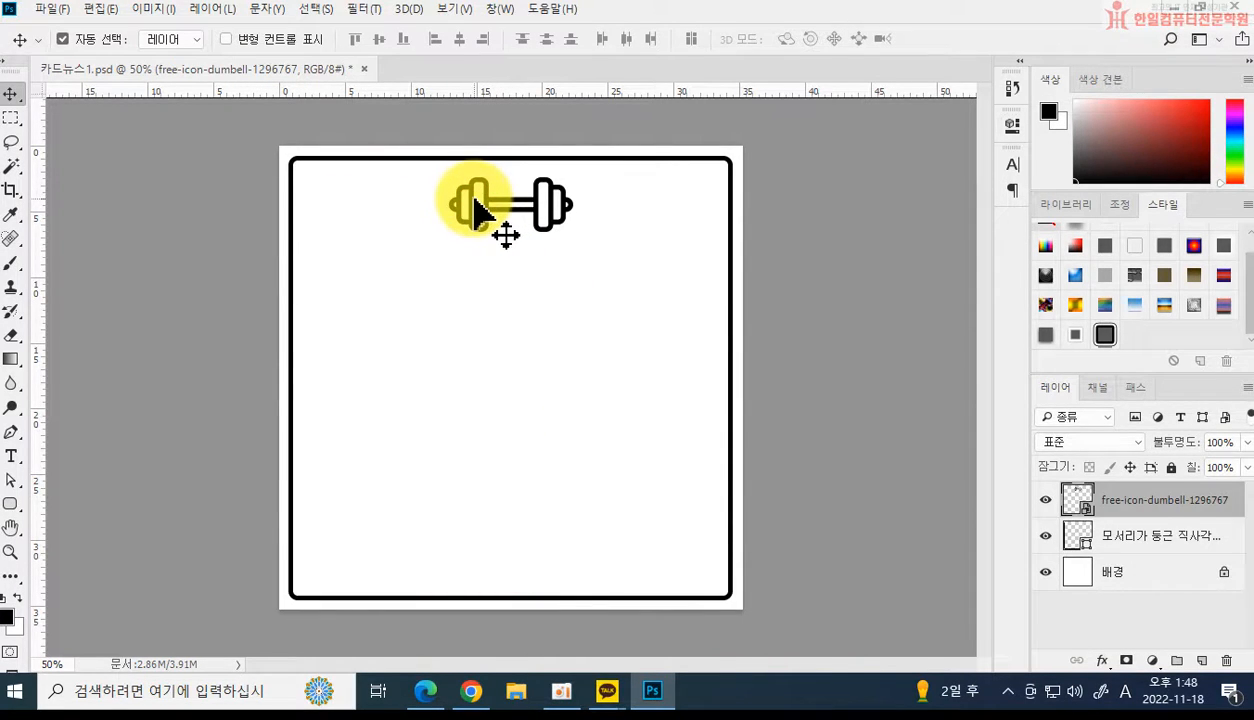
{"action": "key", "text": "Delete"}
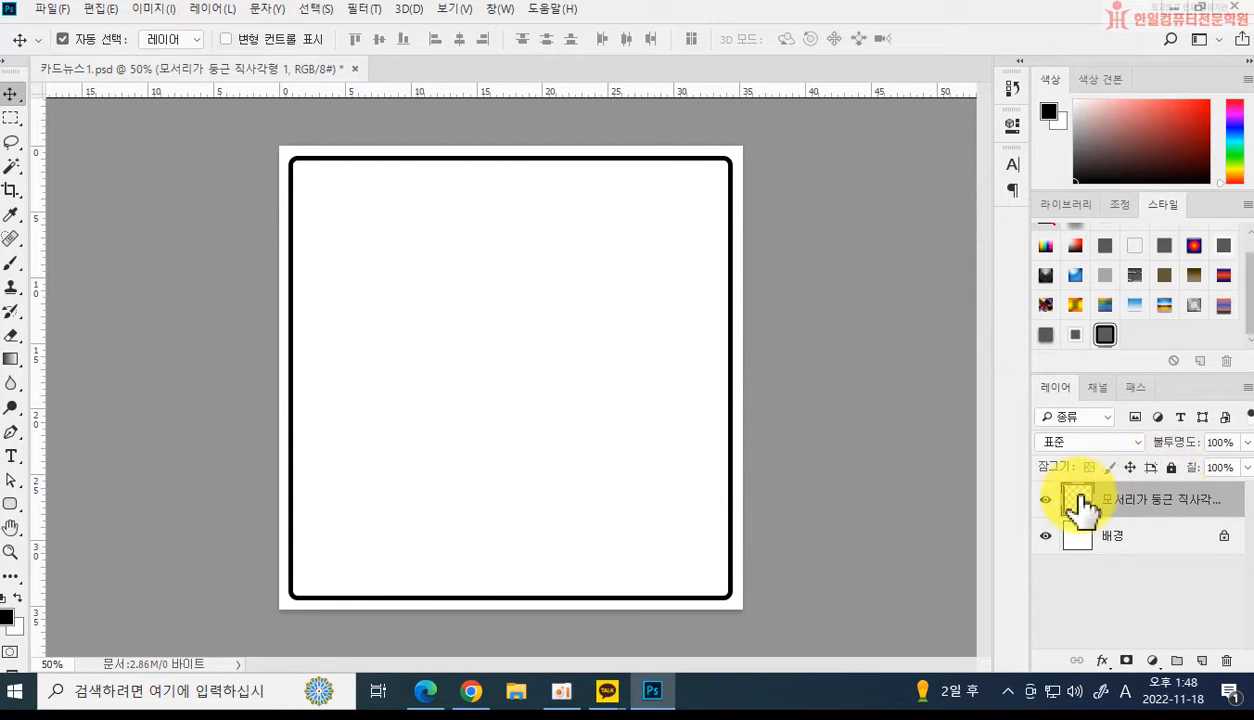
Change the stroke colour of the rounded rectangle border to light pink and deselect its layer.
{"action": "left_click", "coordinate": [9, 505]}
{"action": "left_click", "coordinate": [227, 40]}
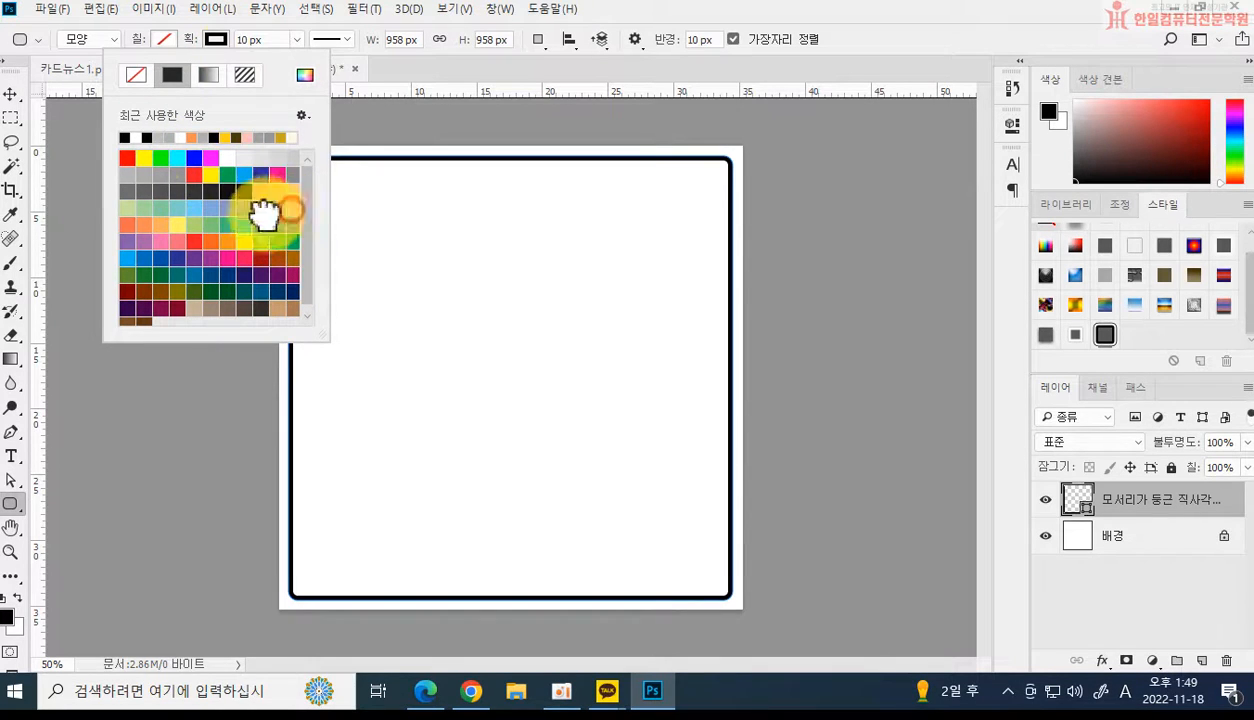
{"action": "left_click", "coordinate": [283, 209]}
{"action": "left_click", "coordinate": [1142, 612]}
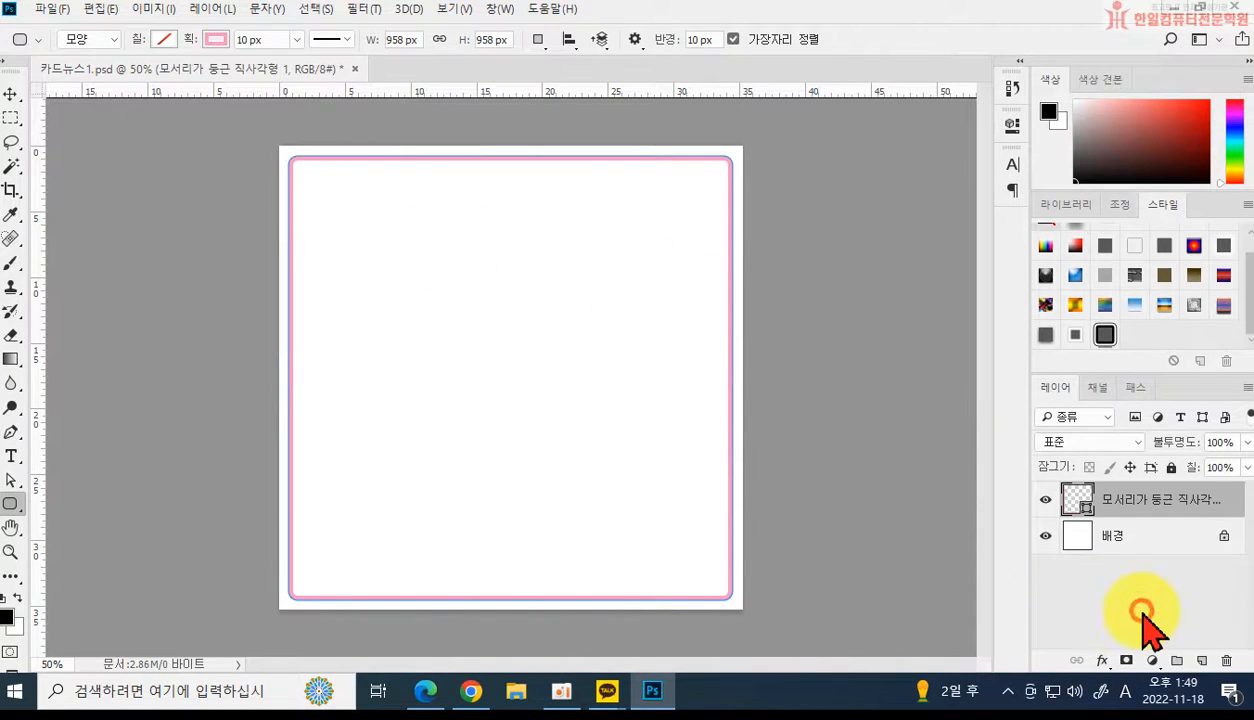
{"action": "left_click", "coordinate": [1142, 612]}
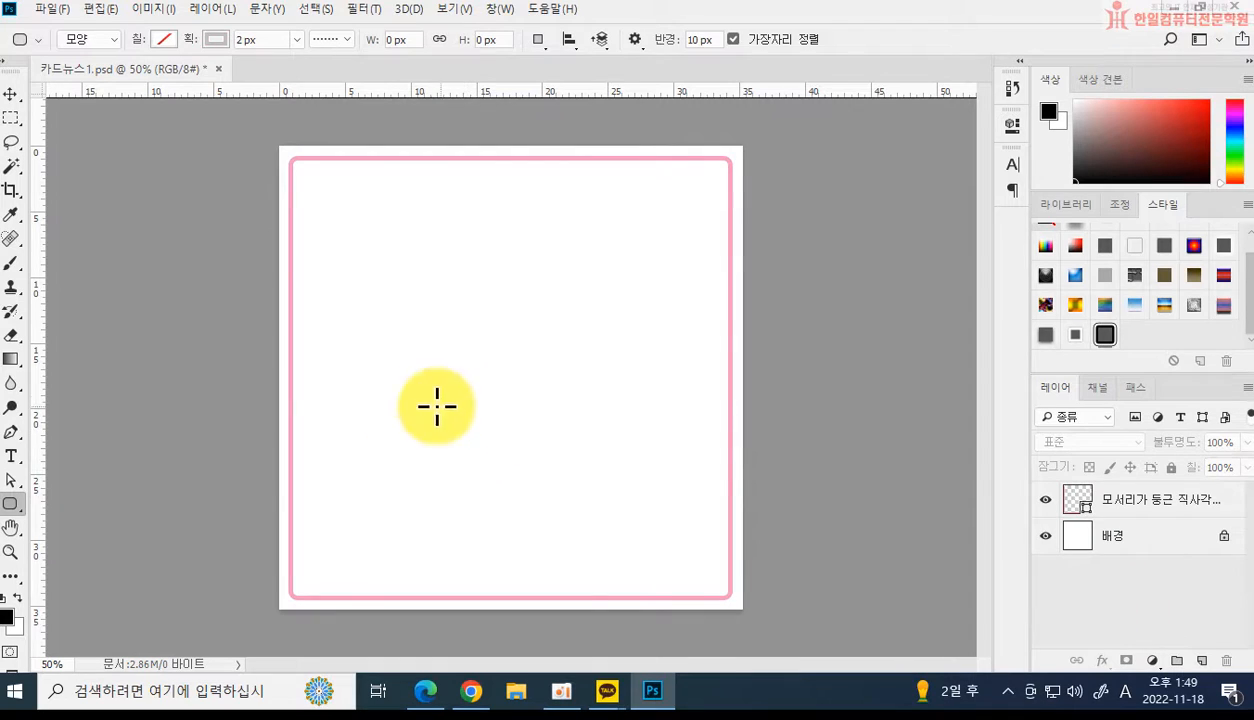
Add a text layer reading # near the top of the card and set its text colour to black.
{"action": "left_click", "coordinate": [11, 456]}
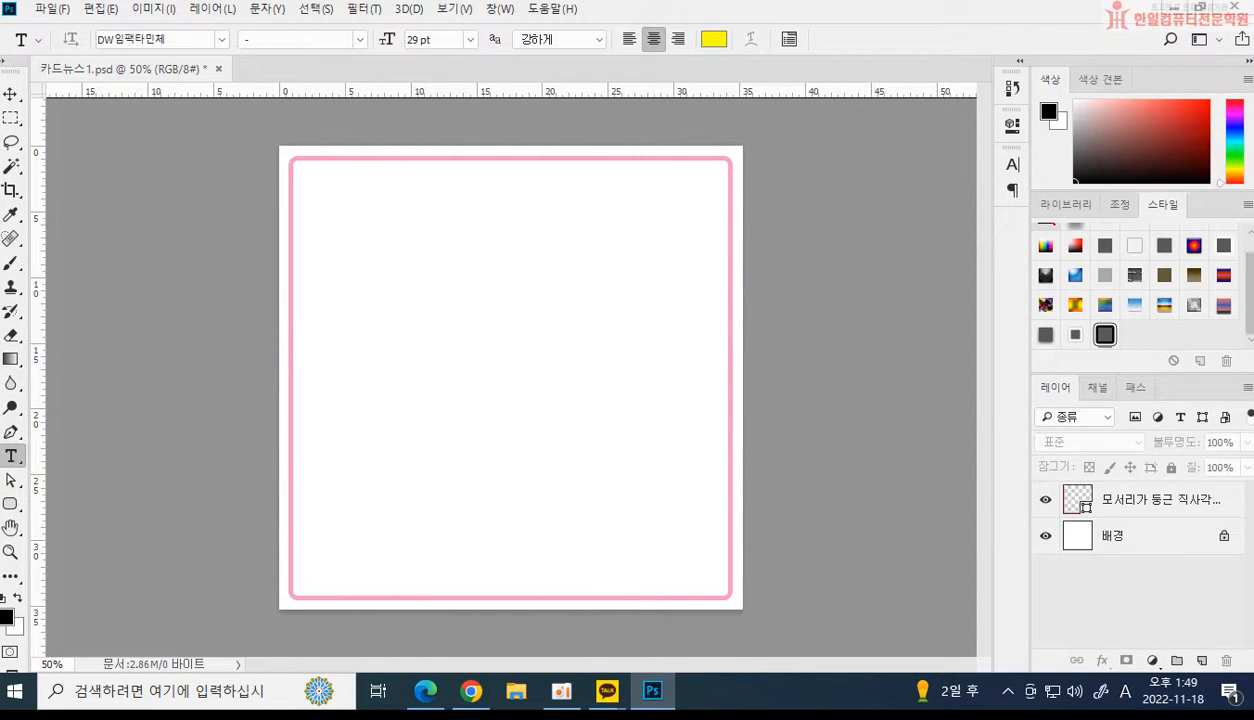
{"action": "left_click_drag", "start_coordinate": [0, 215], "coordinate": [0, 170]}
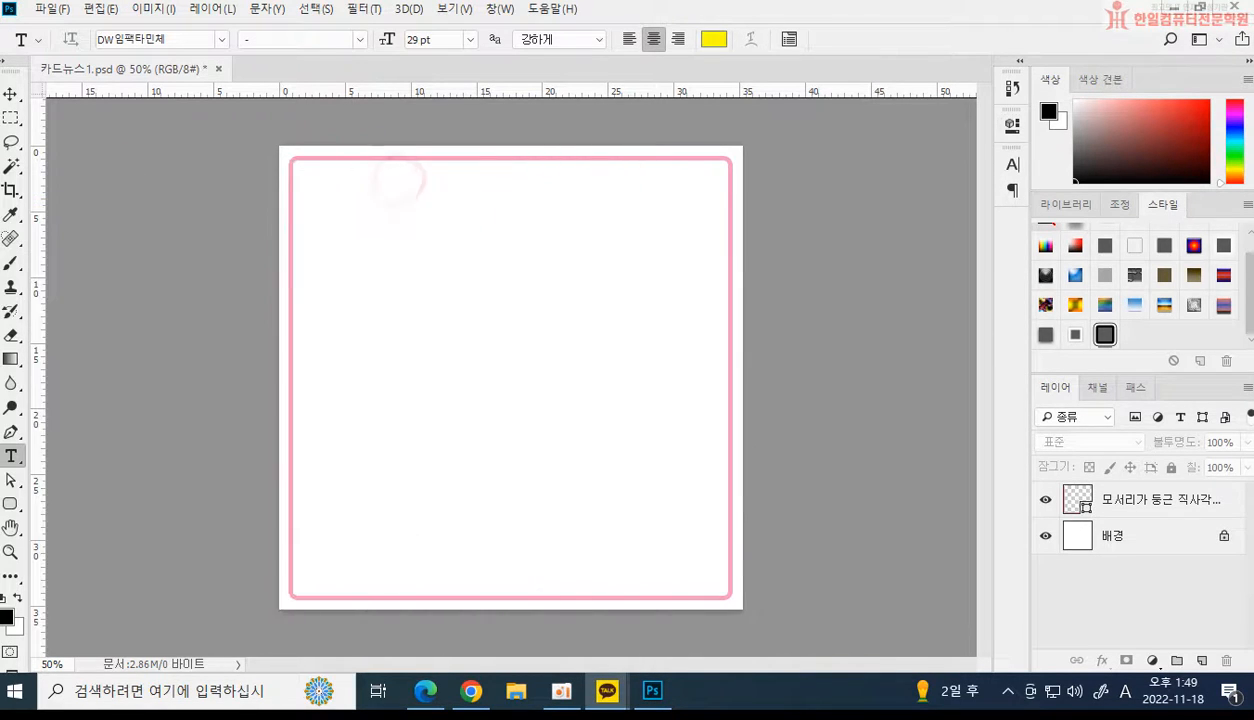
{"action": "left_click", "coordinate": [437, 199]}
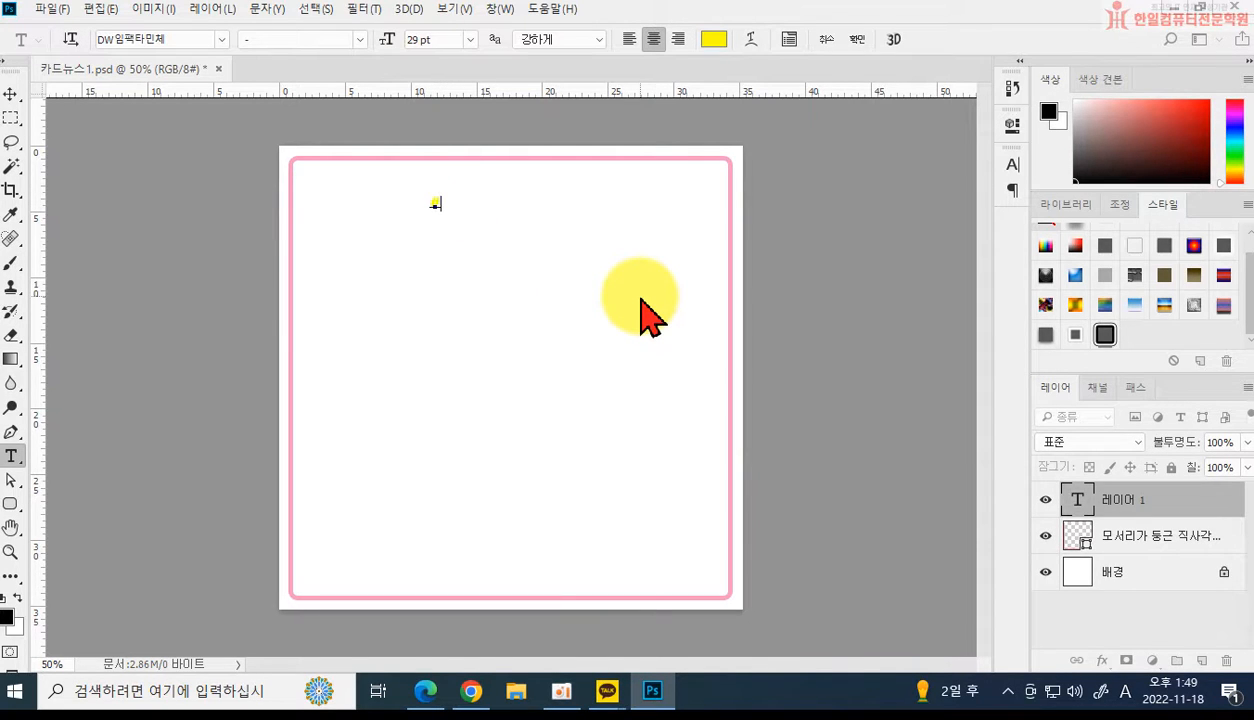
{"action": "left_click", "coordinate": [714, 39]}
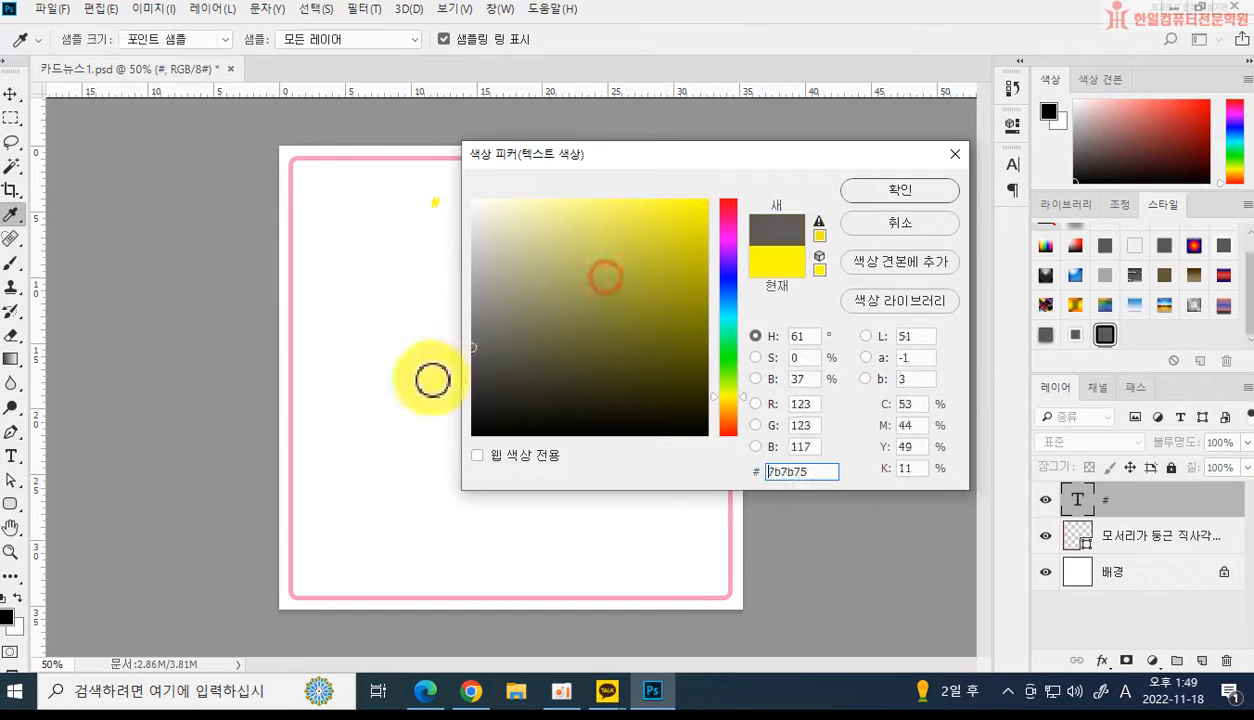
{"action": "left_click", "coordinate": [472, 434]}
{"action": "left_click", "coordinate": [888, 193]}
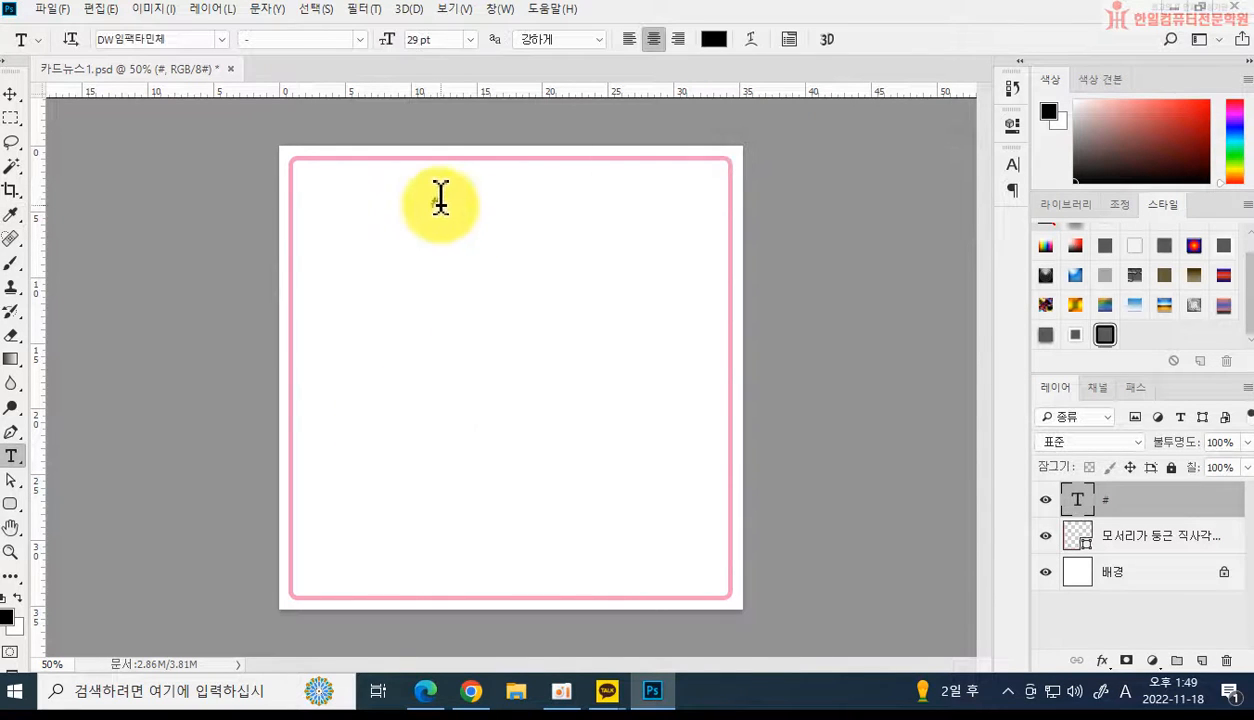
Switch to Chrome and clear the web address of the open Flaticon page.
{"action": "left_click", "coordinate": [471, 691]}
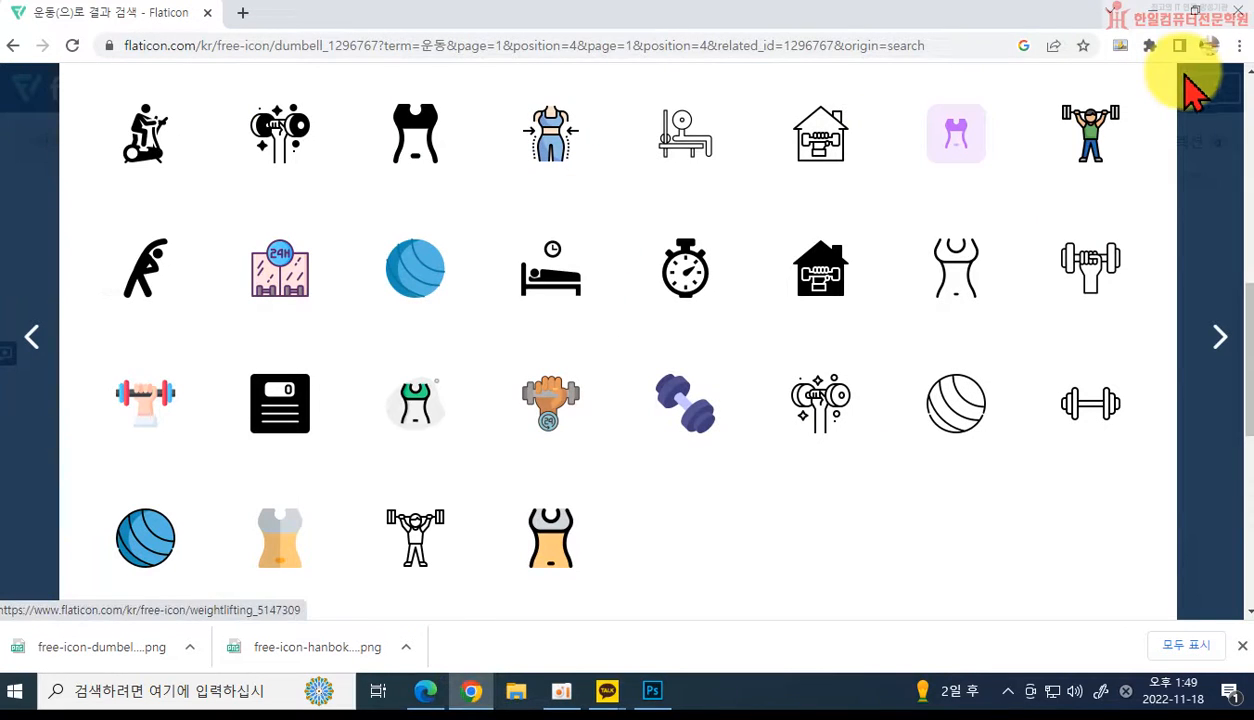
{"action": "left_click", "coordinate": [324, 55]}
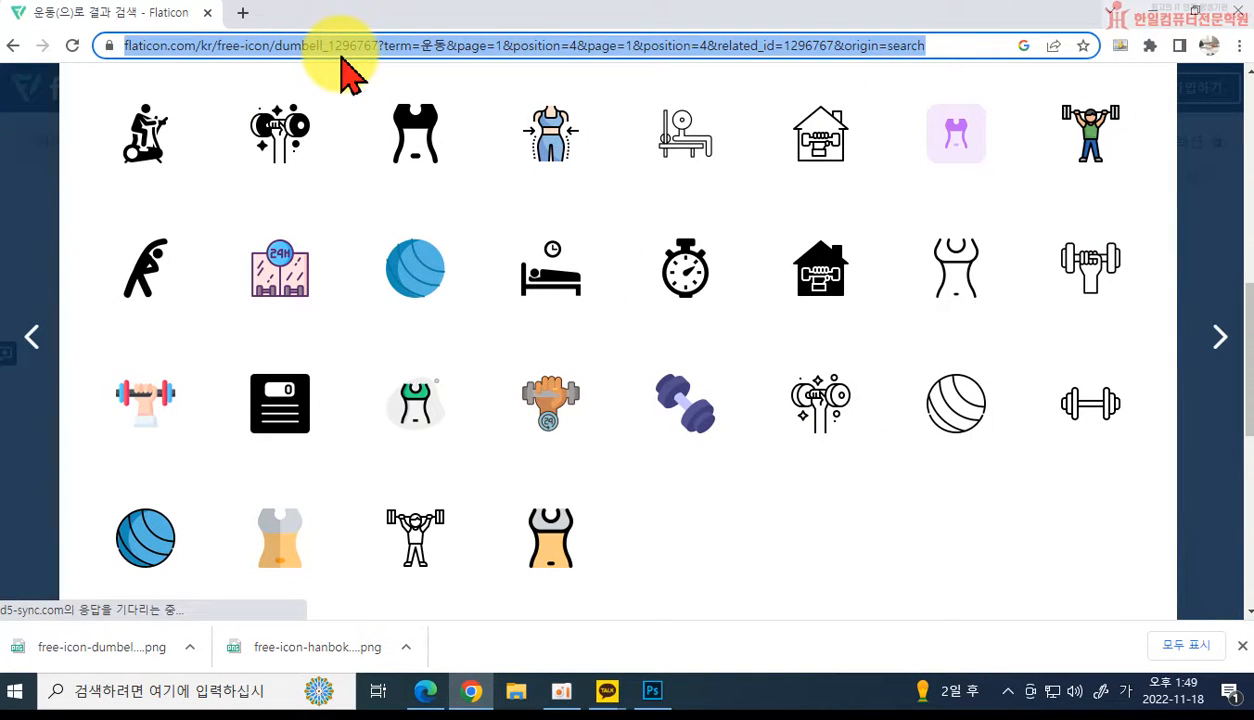
{"action": "key", "text": "BackSpace"}
{"action": "type", "text": "tmt"}
{"action": "key", "text": "BackSpace"}
{"action": "key", "text": "BackSpace"}
{"action": "key", "text": "BackSpace"}
{"action": "key", "text": "Hangul"}
{"action": "type", "text": "스마트스토"}
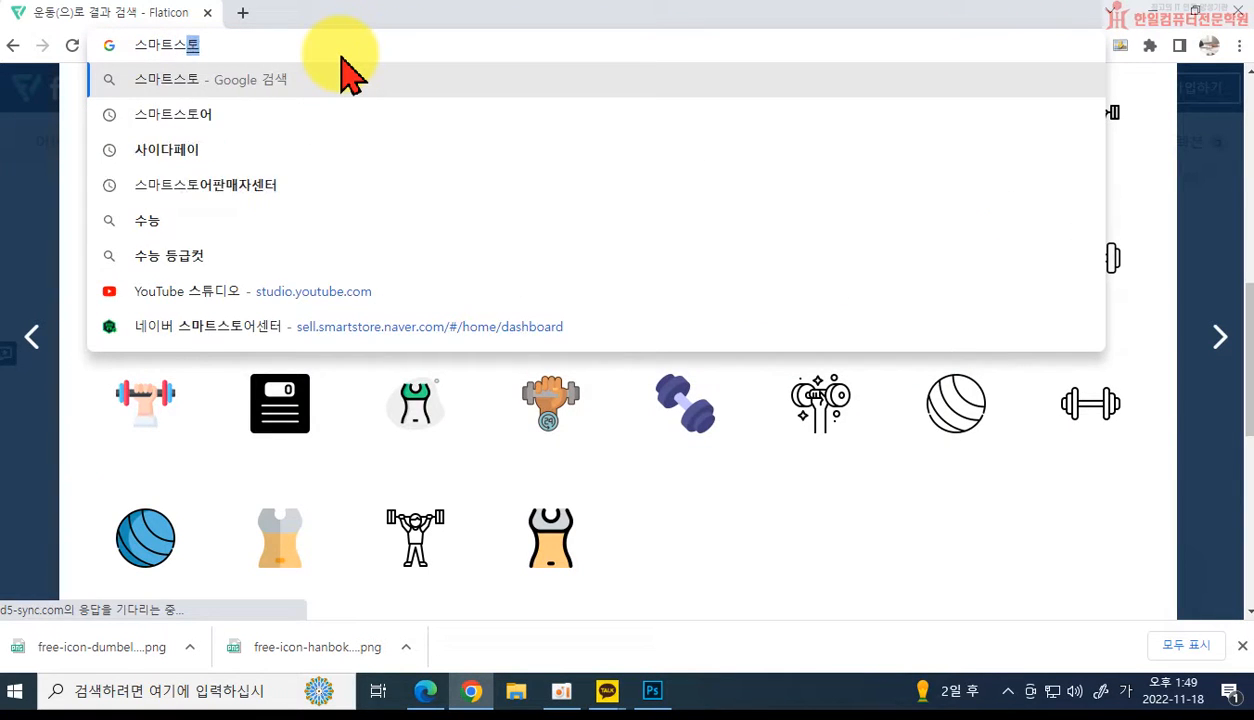
{"action": "type", "text": "어"}
{"action": "key", "text": "BackSpace"}
{"action": "key", "text": "BackSpace"}
{"action": "key", "text": "BackSpace"}
{"action": "key", "text": "BackSpace"}
{"action": "key", "text": "BackSpace"}
{"action": "key", "text": "BackSpace"}
{"action": "key", "text": "BackSpace"}
{"action": "type", "text": "ㅎ"}
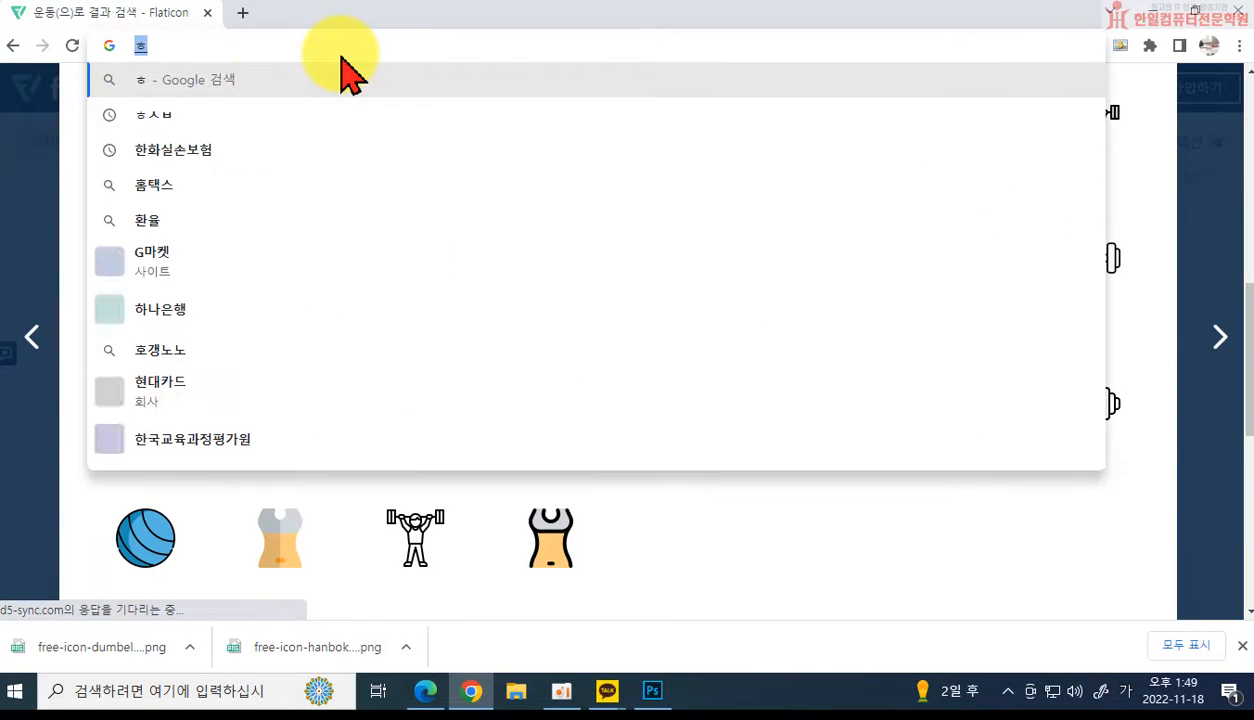
{"action": "key", "text": "BackSpace"}
{"action": "type", "text": "ㅎ"}
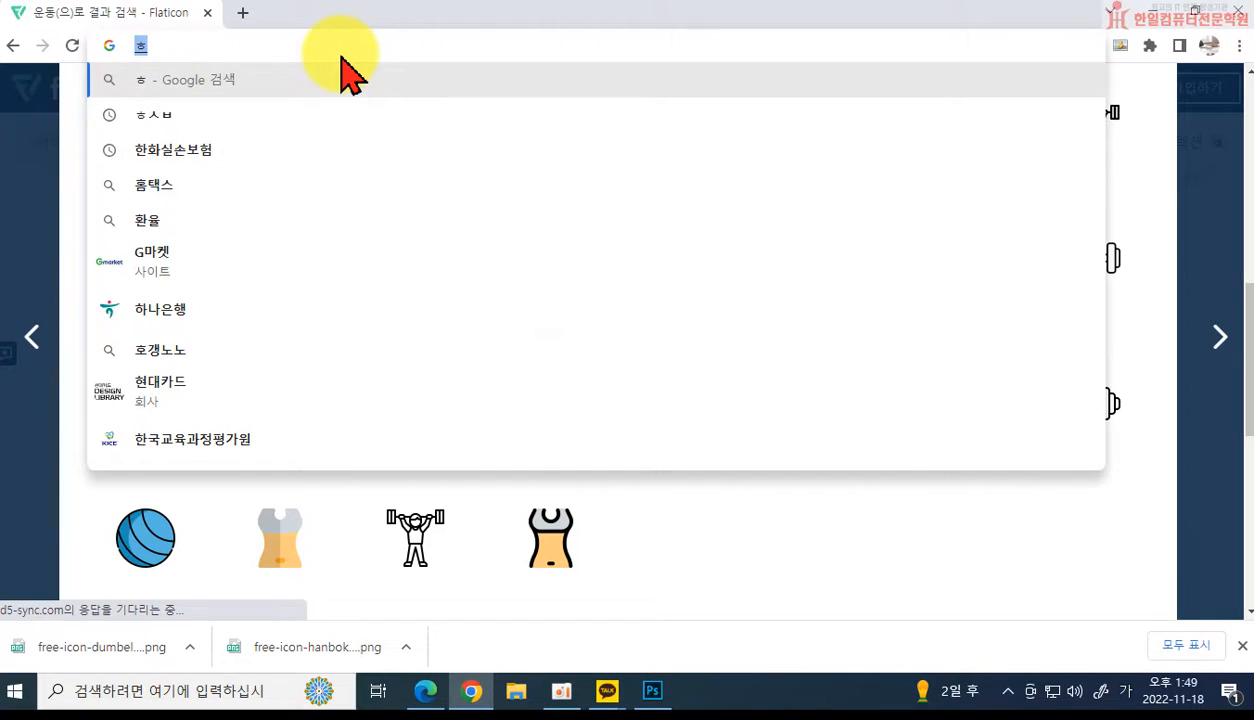
{"action": "key", "text": "BackSpace"}
Search Google for 네이버 and open the Naver home page.
{"action": "type", "text": "네이버"}
{"action": "key", "text": "Return"}
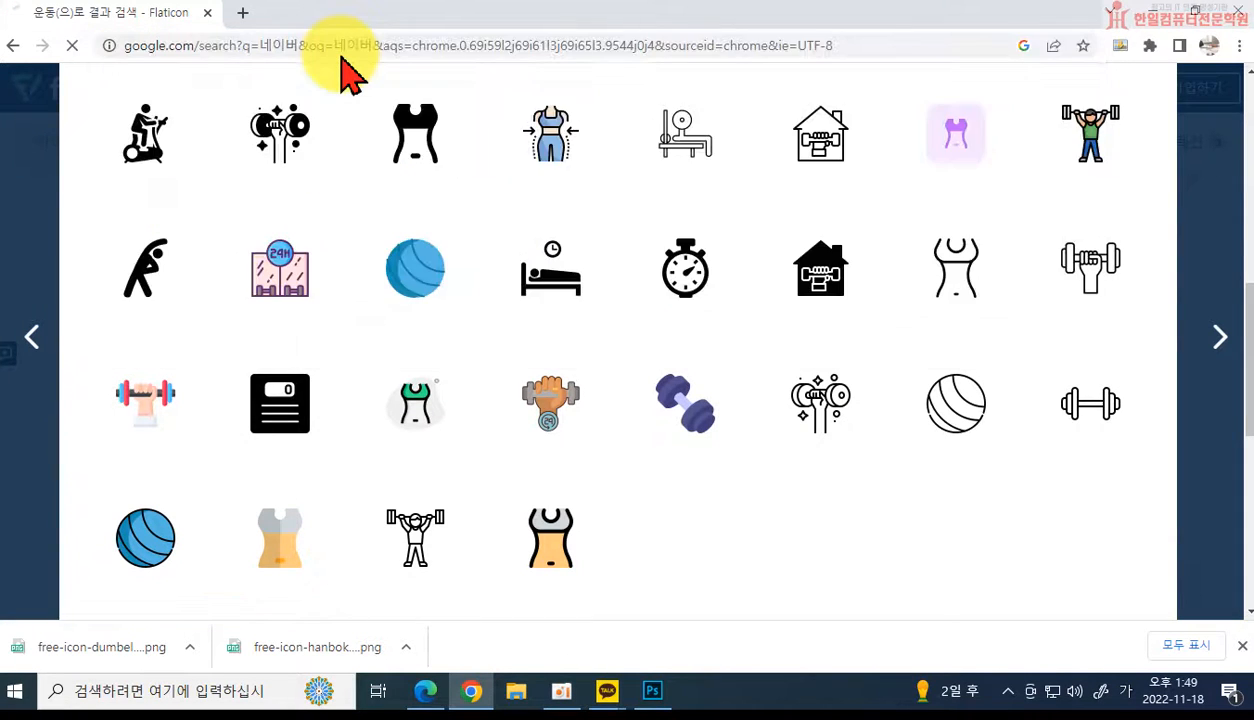
{"action": "left_click", "coordinate": [185, 267]}
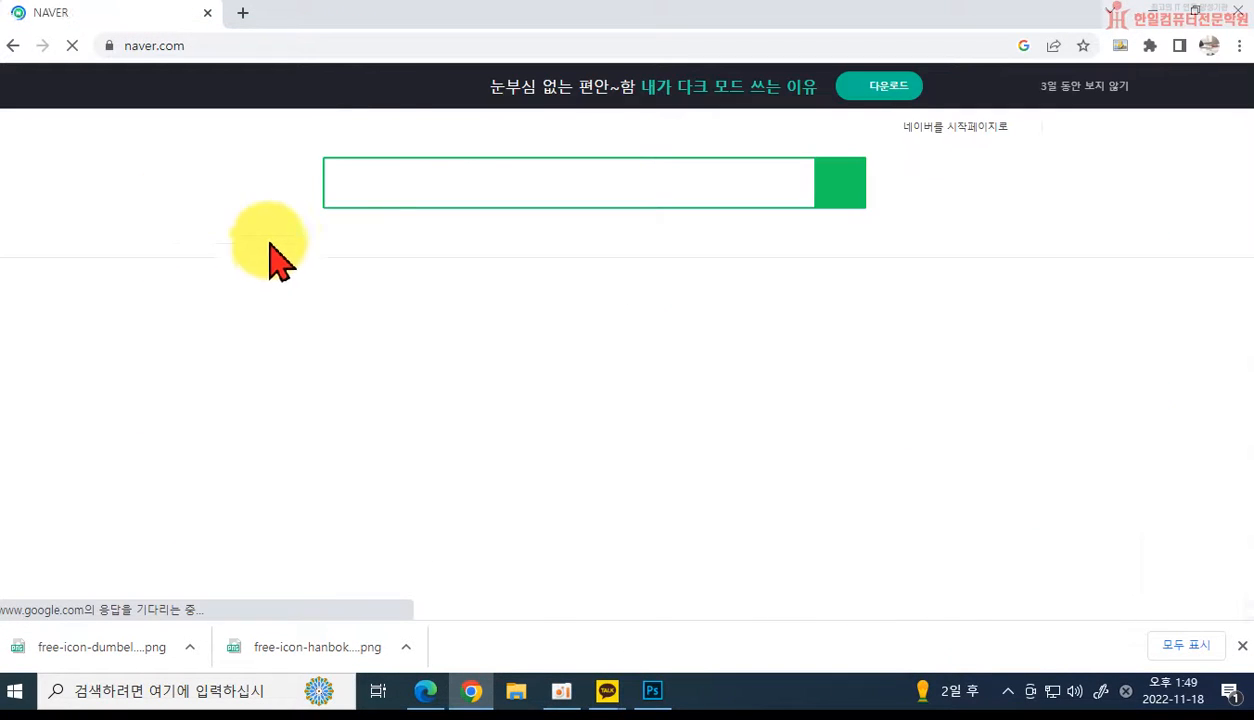
Search Naver for 스마트스토어, open the 스마트스토어센터 result and close its tab.
{"action": "type", "text": "스맡"}
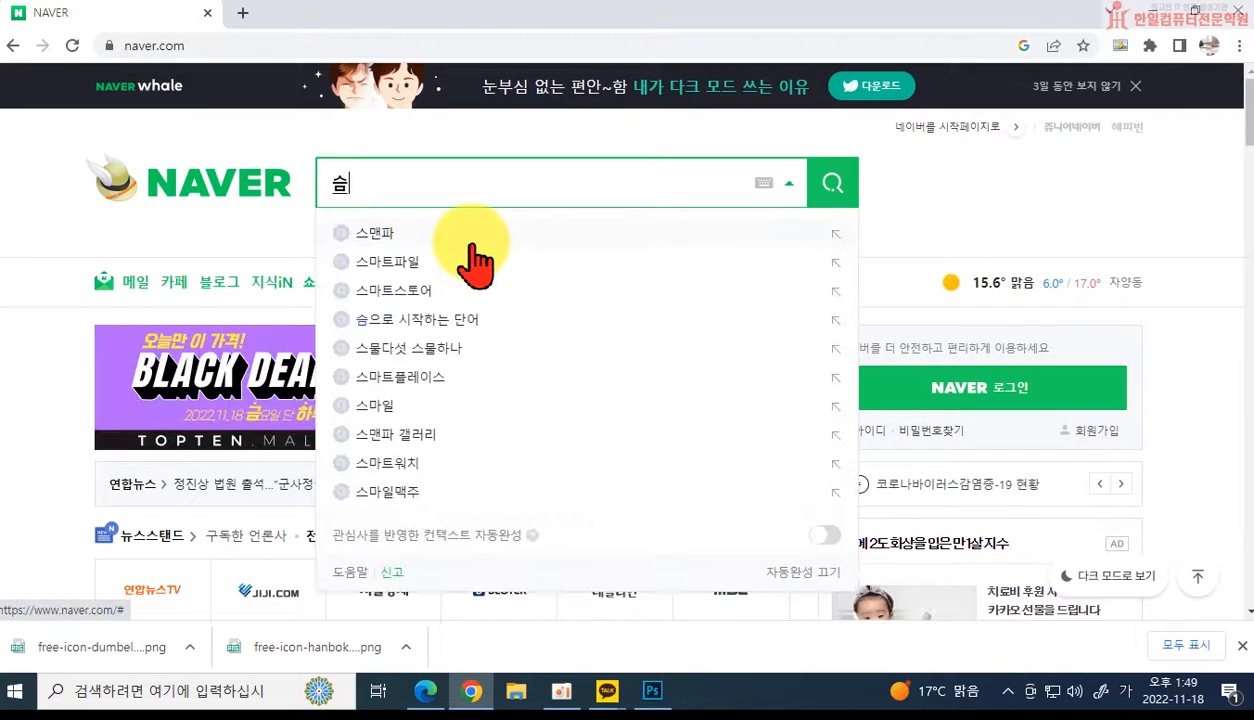
{"action": "type", "text": "트스통"}
{"action": "left_click", "coordinate": [476, 240]}
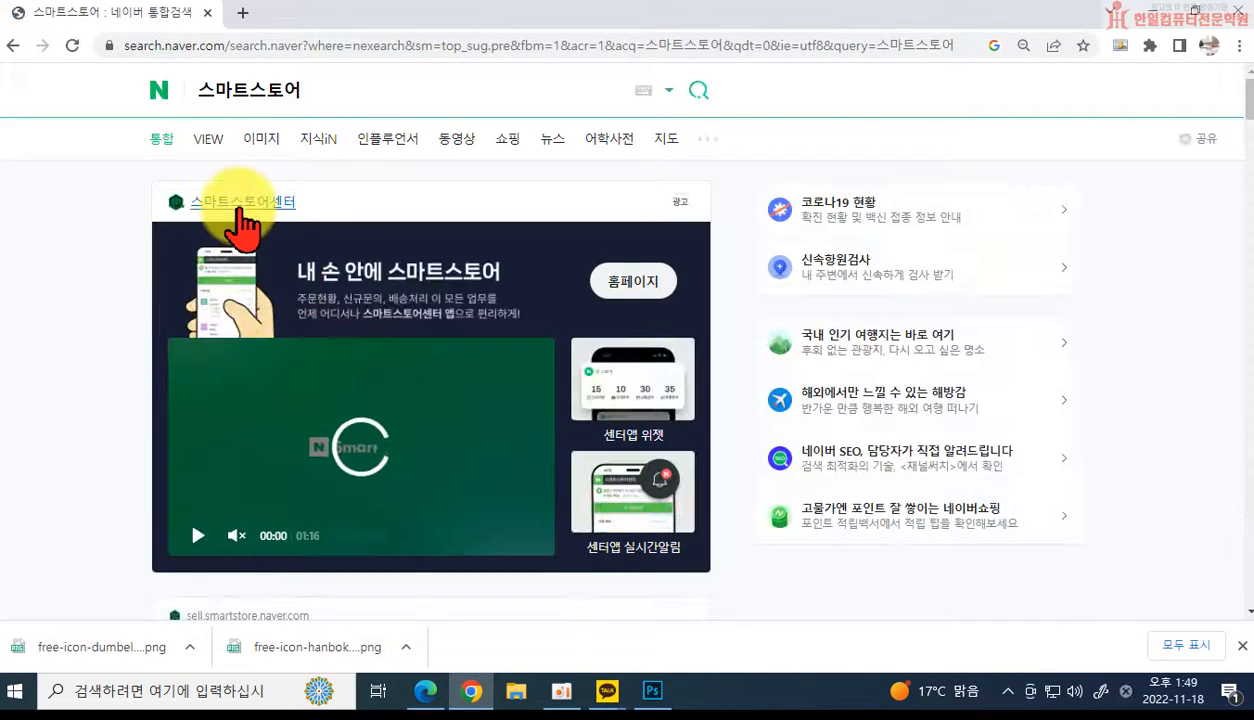
{"action": "left_click", "coordinate": [238, 205]}
{"action": "left_click", "coordinate": [428, 13]}
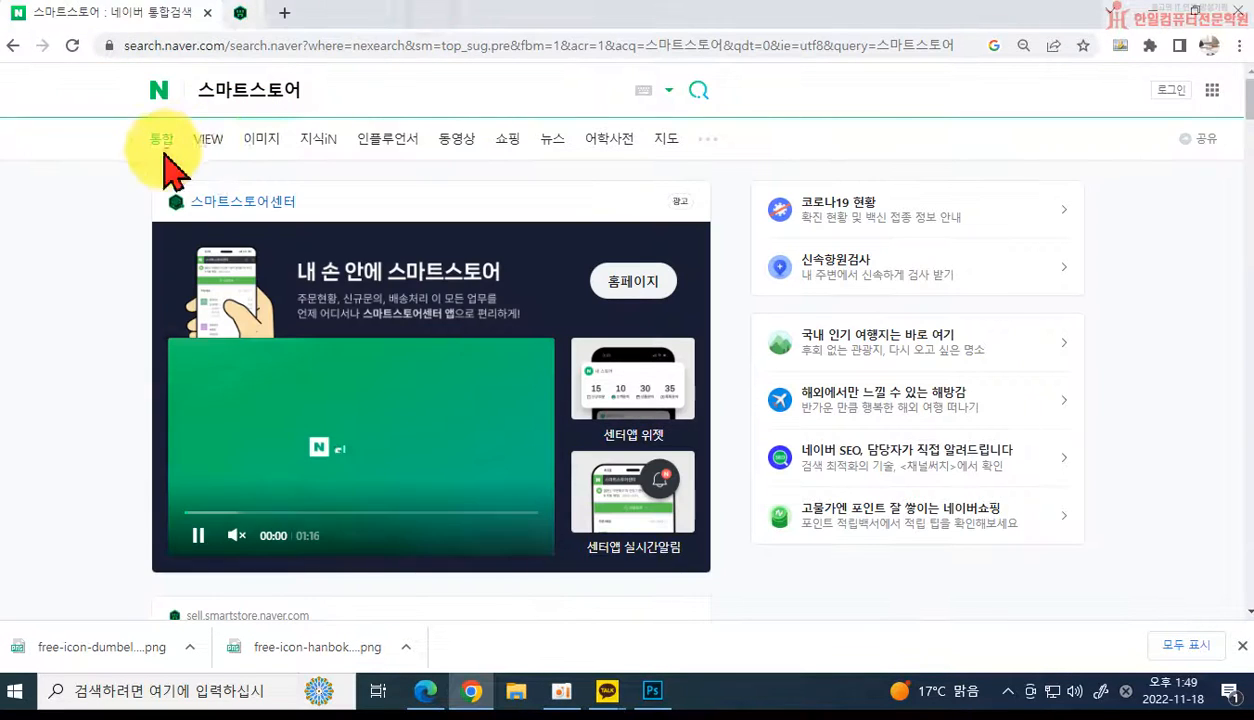
Search Naver for 한일컴퓨터 and open its smart store from the results.
{"action": "left_click", "coordinate": [318, 88]}
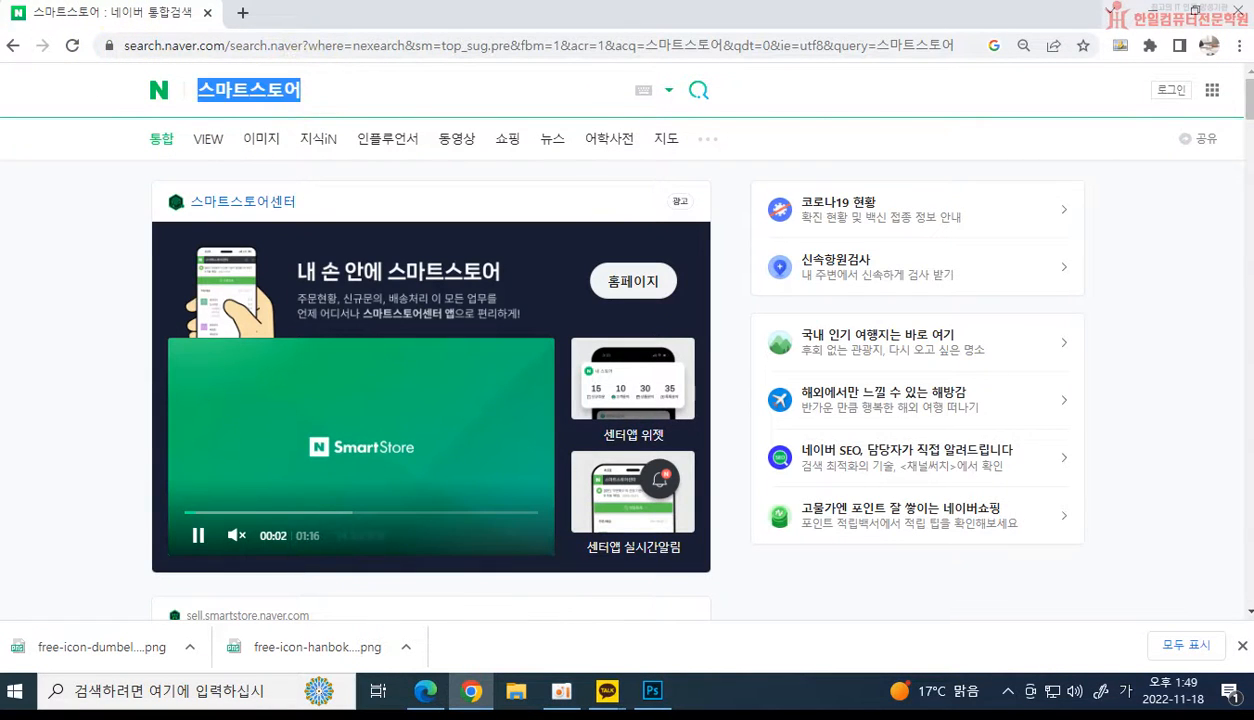
{"action": "type", "text": "한일컴퓨터"}
{"action": "key", "text": "Return"}
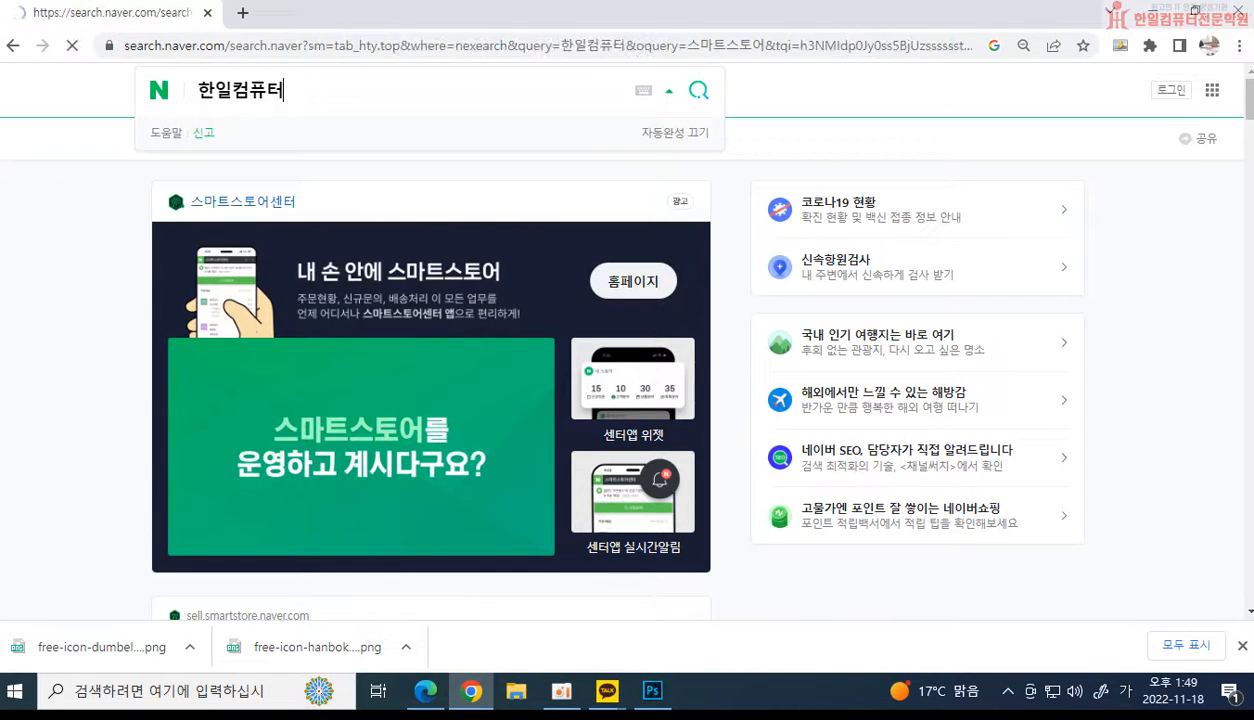
{"action": "left_click", "coordinate": [192, 206]}
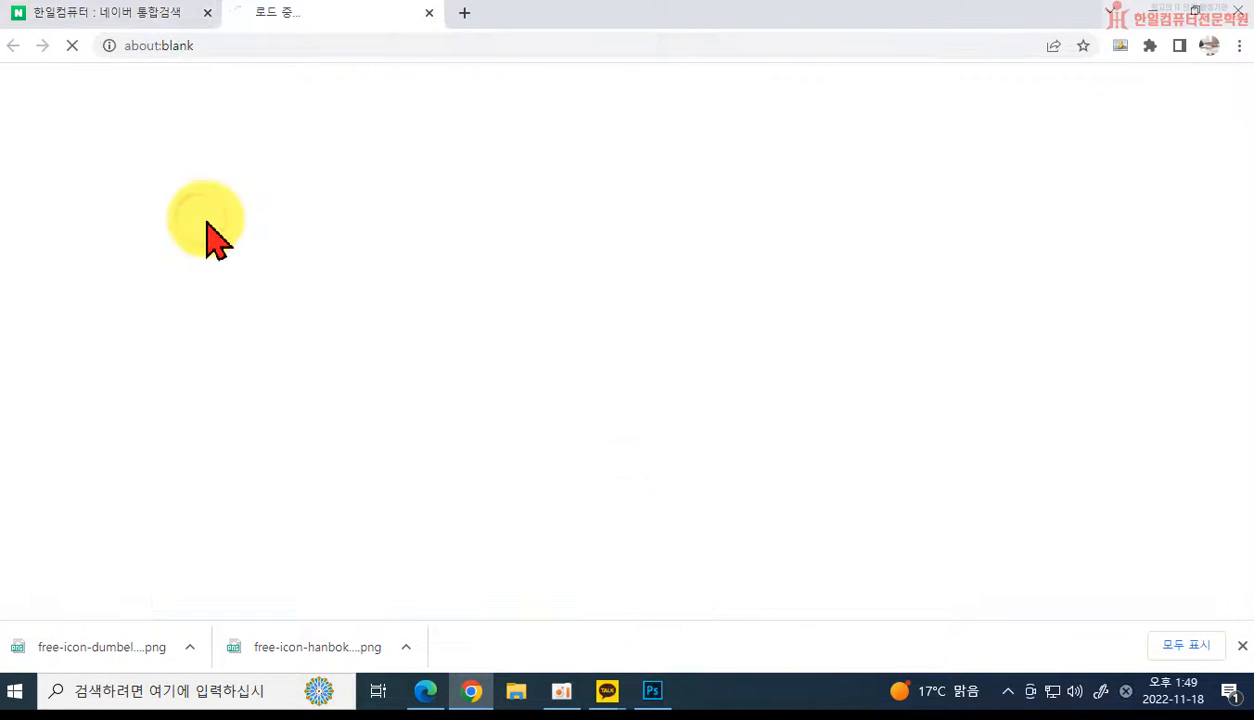
Find the product 고급 스포츠 운동 전용 깔창 인솔 among the 한일몰 새상품 items and open its page.
{"action": "scroll", "coordinate": [641, 356], "scroll_direction": "down", "scroll_amount": 9}
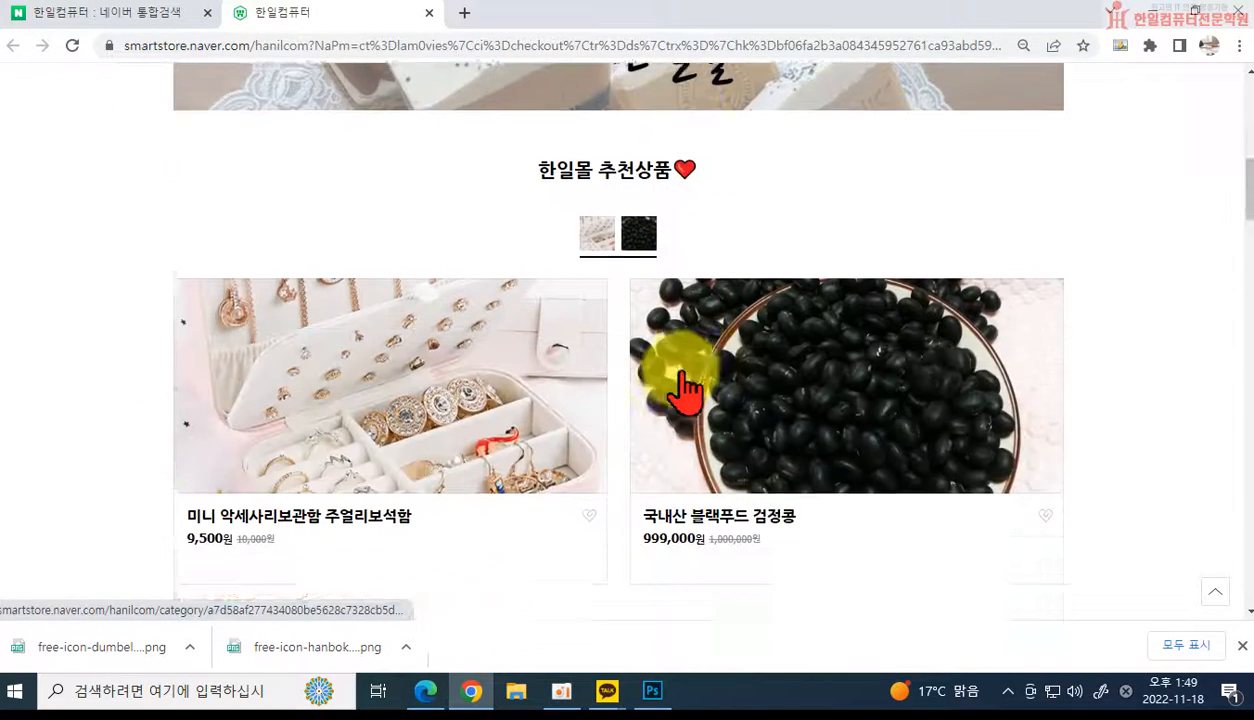
{"action": "scroll", "coordinate": [425, 240], "scroll_direction": "down", "scroll_amount": 4}
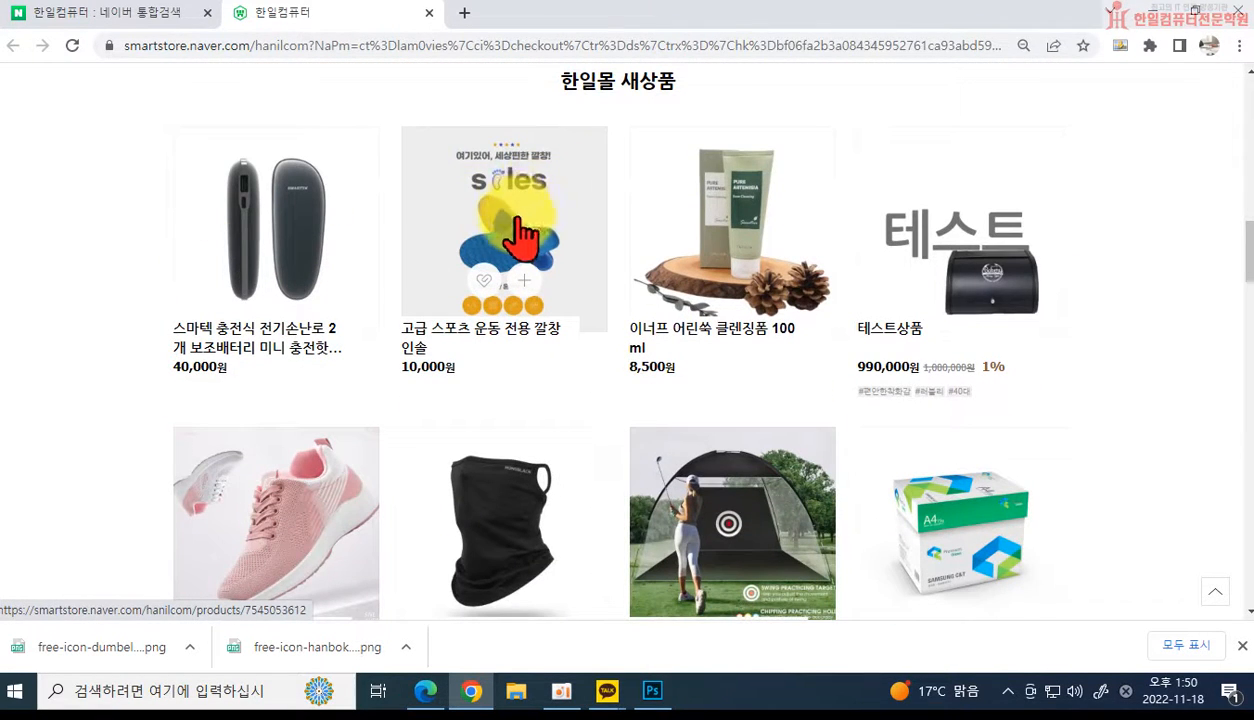
{"action": "left_click", "coordinate": [510, 205]}
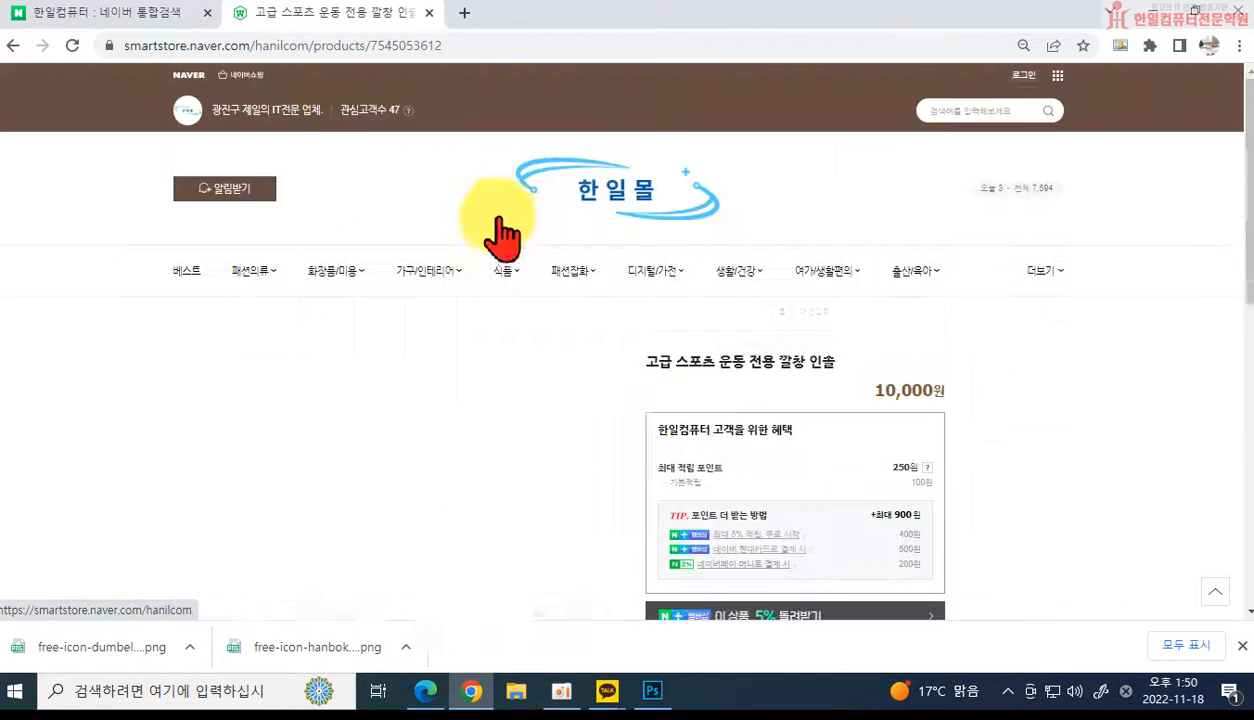
Examine the insole product's detail images as a layout reference for the card.
{"action": "scroll", "coordinate": [532, 330], "scroll_direction": "down", "scroll_amount": 2}
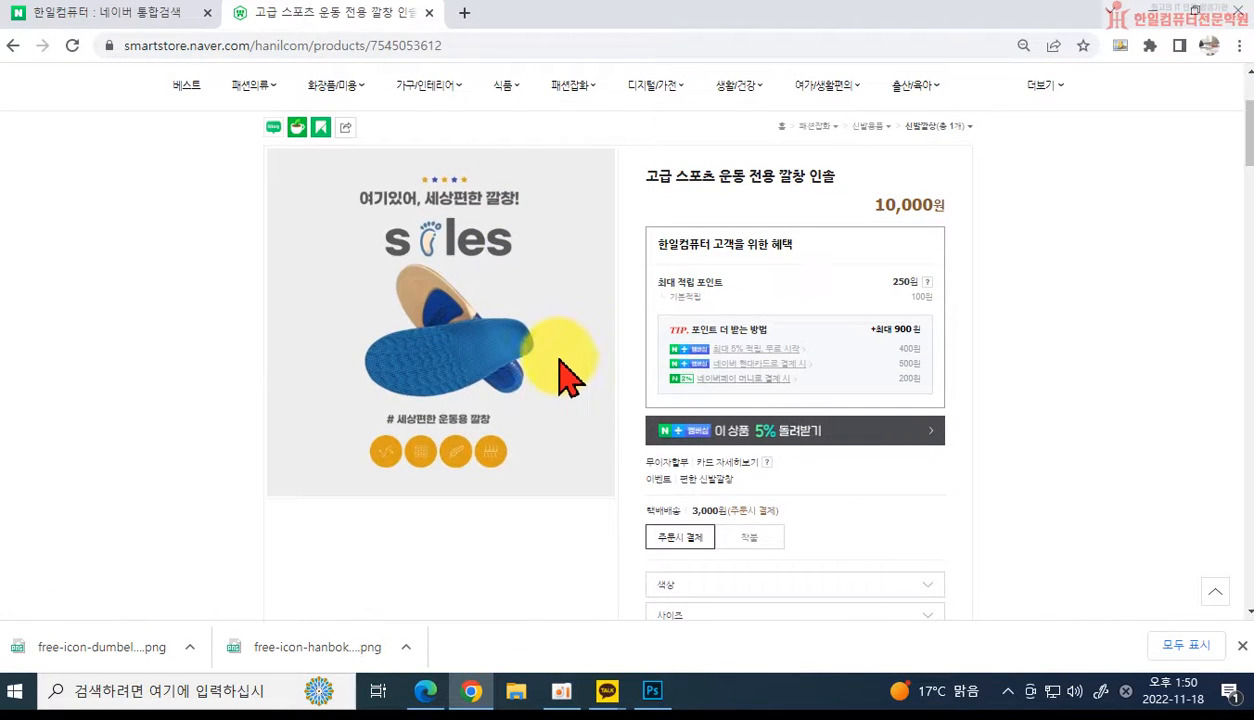
{"action": "scroll", "coordinate": [490, 365], "scroll_direction": "down", "scroll_amount": 15}
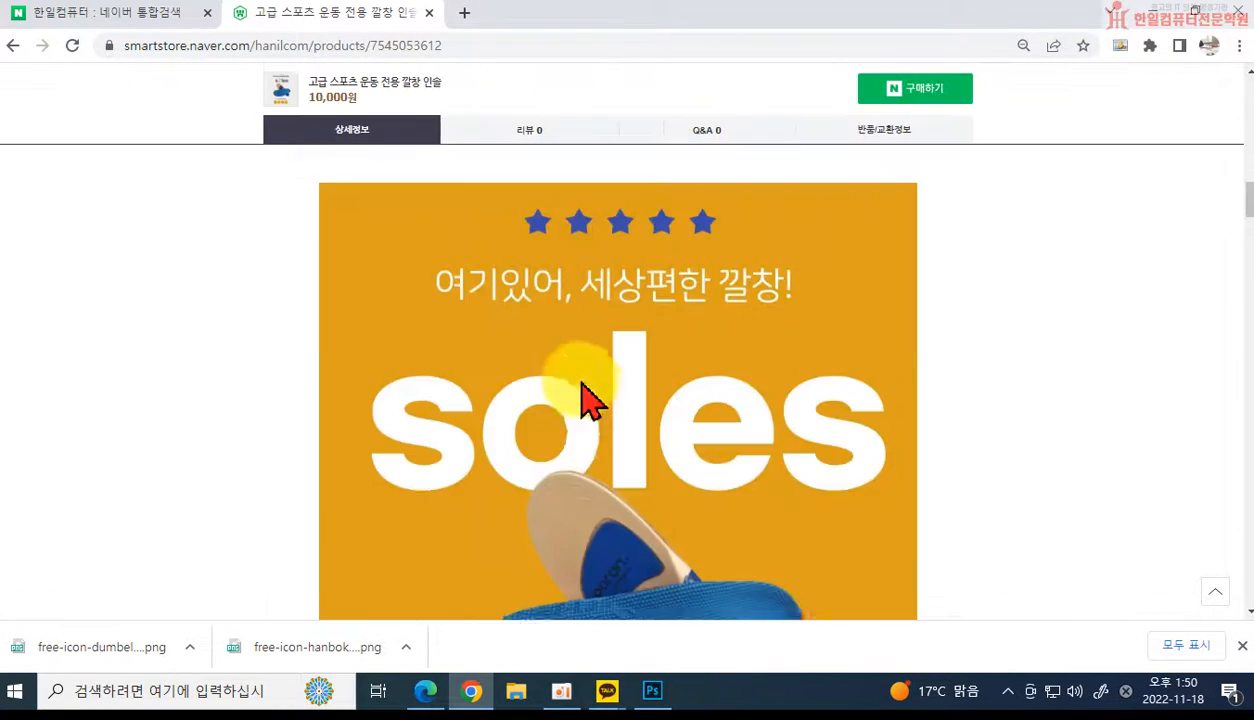
{"action": "scroll", "coordinate": [662, 388], "scroll_direction": "down", "scroll_amount": 15}
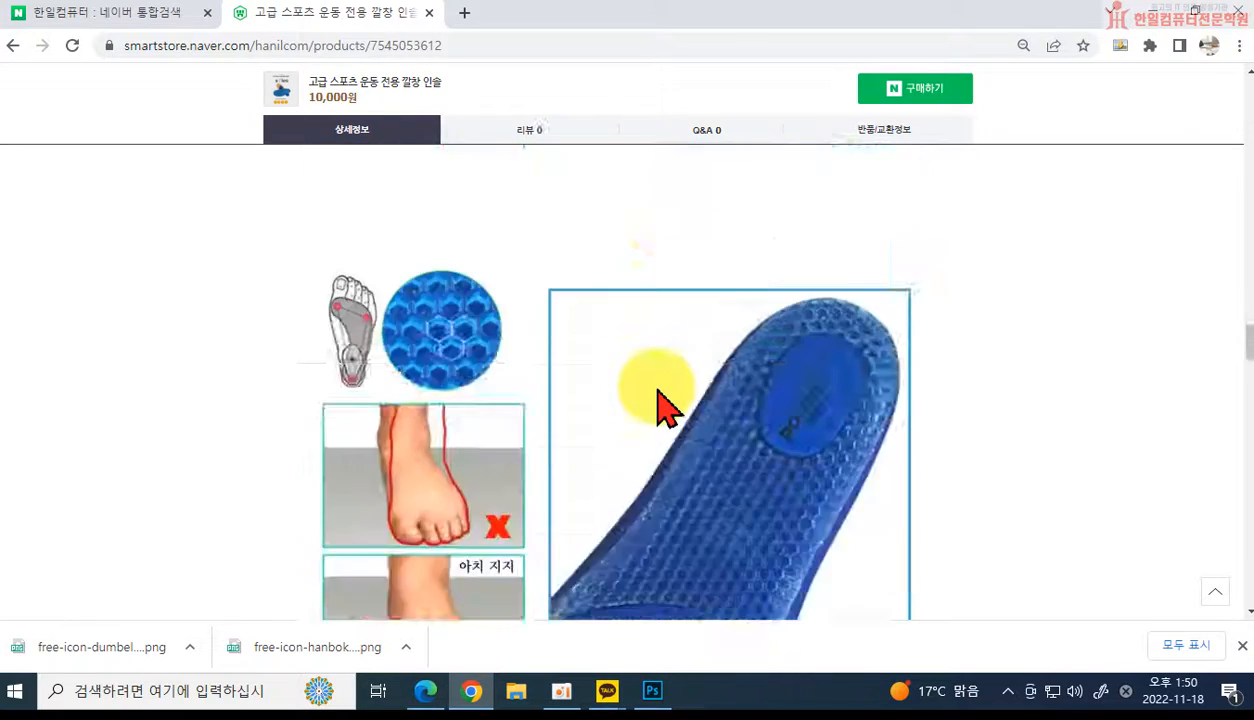
{"action": "scroll", "coordinate": [660, 405], "scroll_direction": "down", "scroll_amount": 5}
{"action": "scroll", "coordinate": [660, 400], "scroll_direction": "up", "scroll_amount": 5}
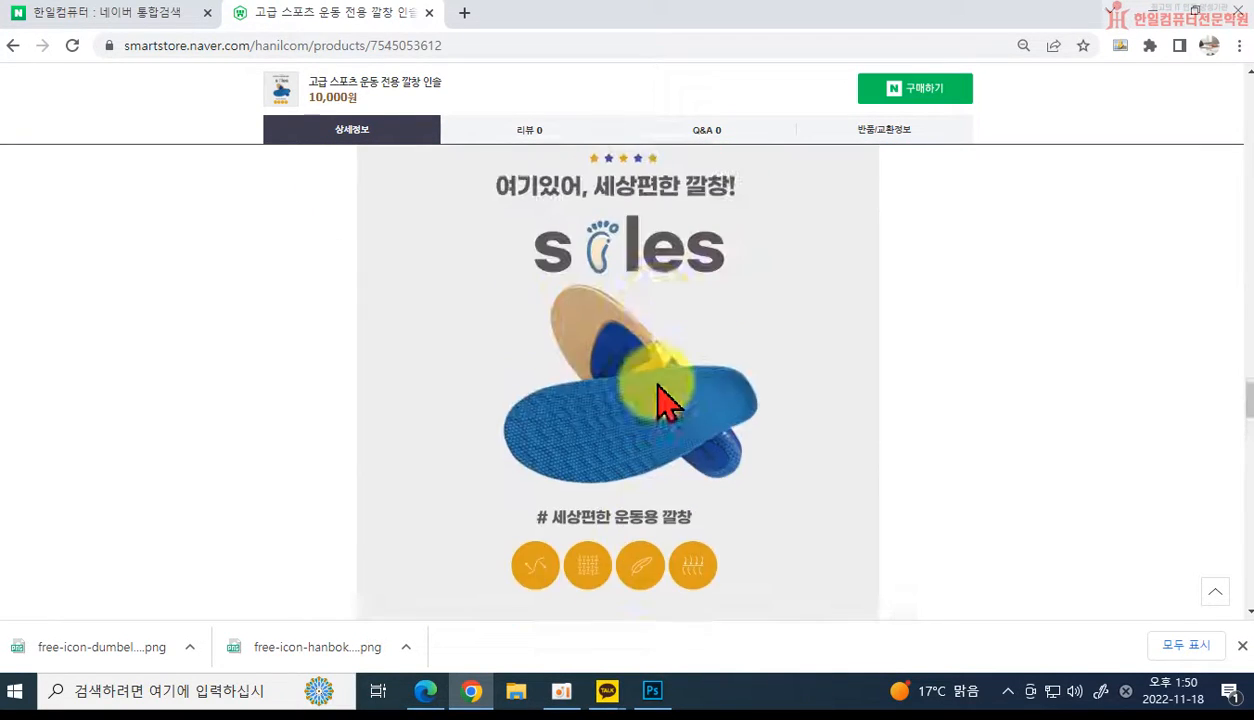
{"action": "scroll", "coordinate": [660, 400], "scroll_direction": "down", "scroll_amount": 1}
{"action": "scroll", "coordinate": [665, 400], "scroll_direction": "up", "scroll_amount": 1}
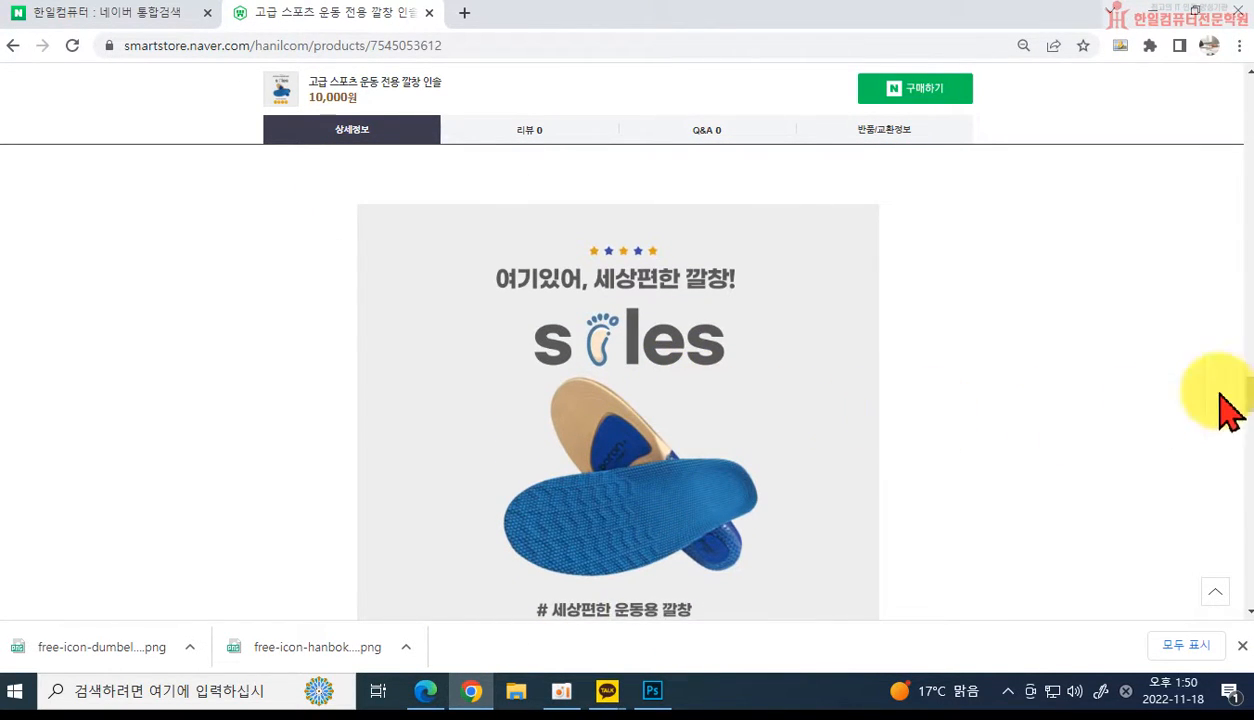
Capture a rectangular screenshot of the grey soles insole image, from above the stars down to the # 세상편한 운동용 깔창 line.
{"action": "scroll", "coordinate": [1248, 390], "scroll_direction": "down", "scroll_amount": 1}
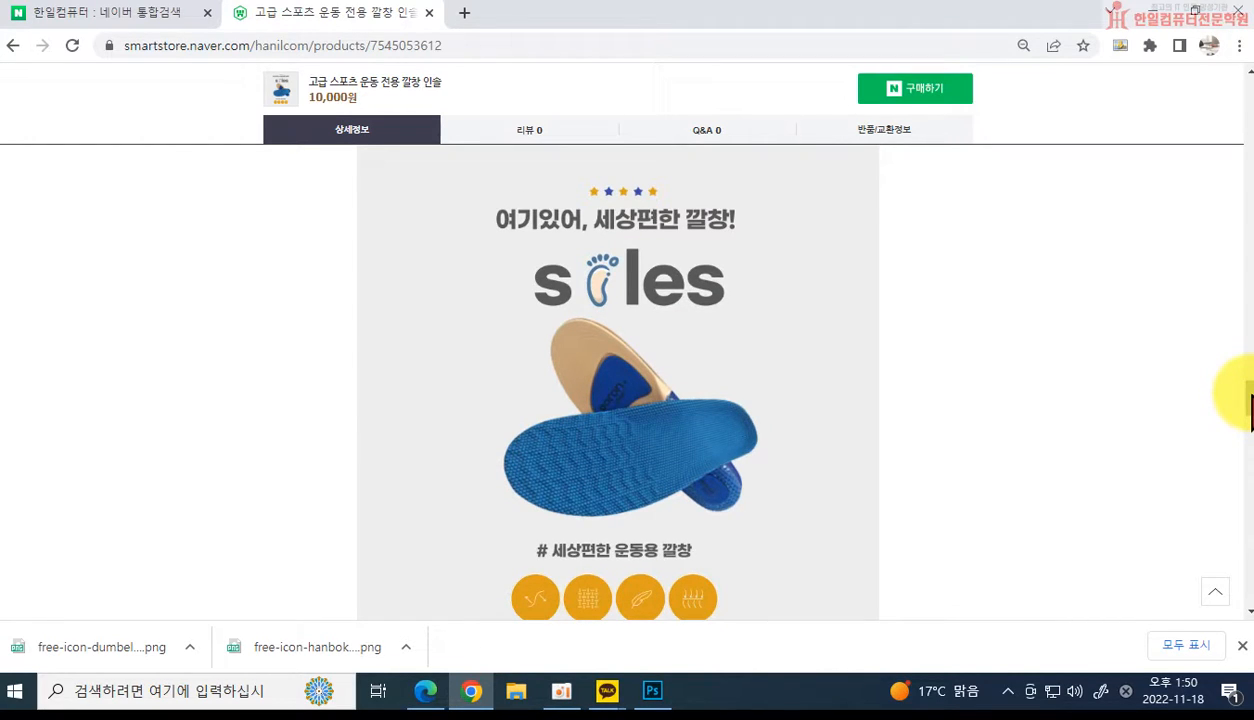
{"action": "key", "text": "super+shift+s"}
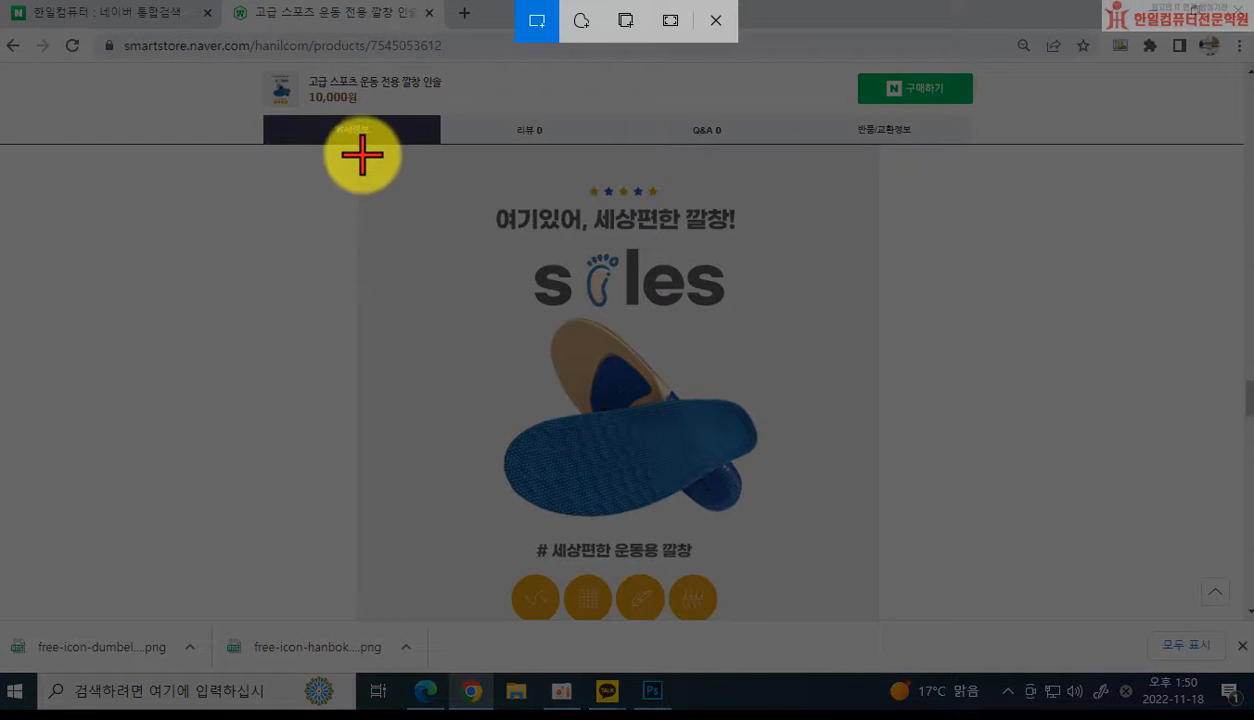
{"action": "left_click_drag", "start_coordinate": [358, 152], "coordinate": [875, 568]}
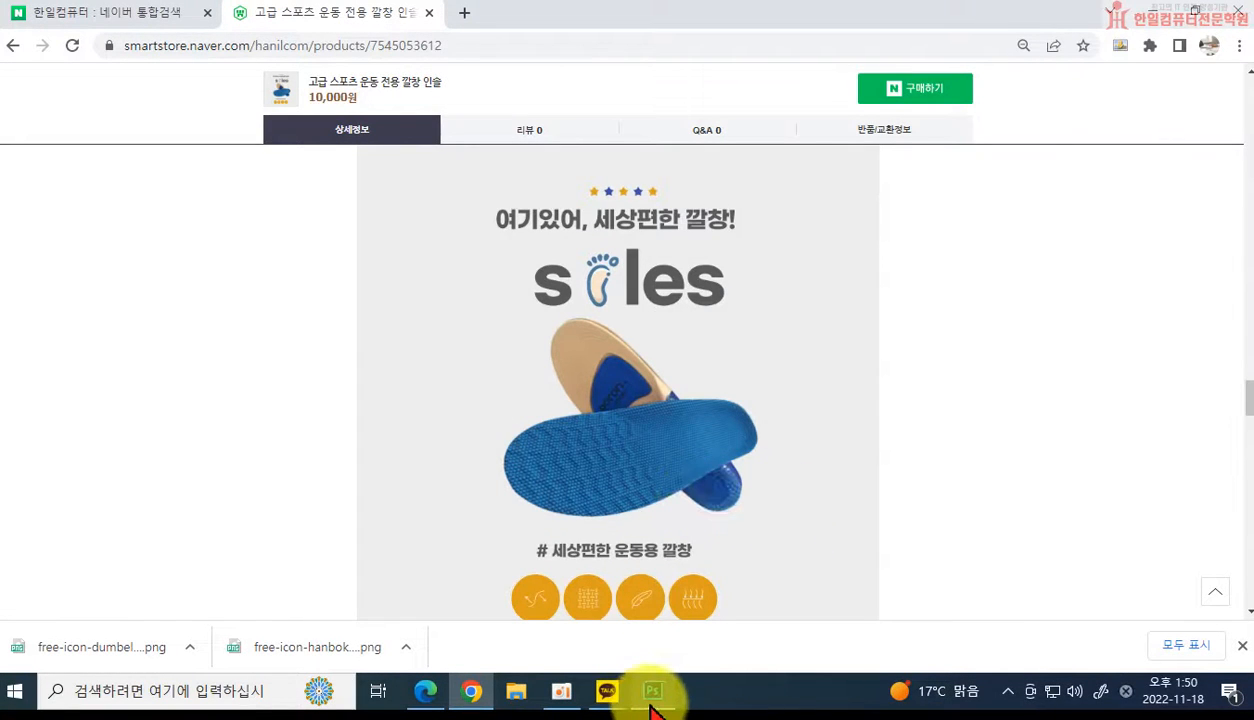
Switch to Photoshop, enter the heading #세상편한 깔창 and scale it to about 246%, centred inside the border's upper edge.
{"action": "left_click", "coordinate": [648, 700]}
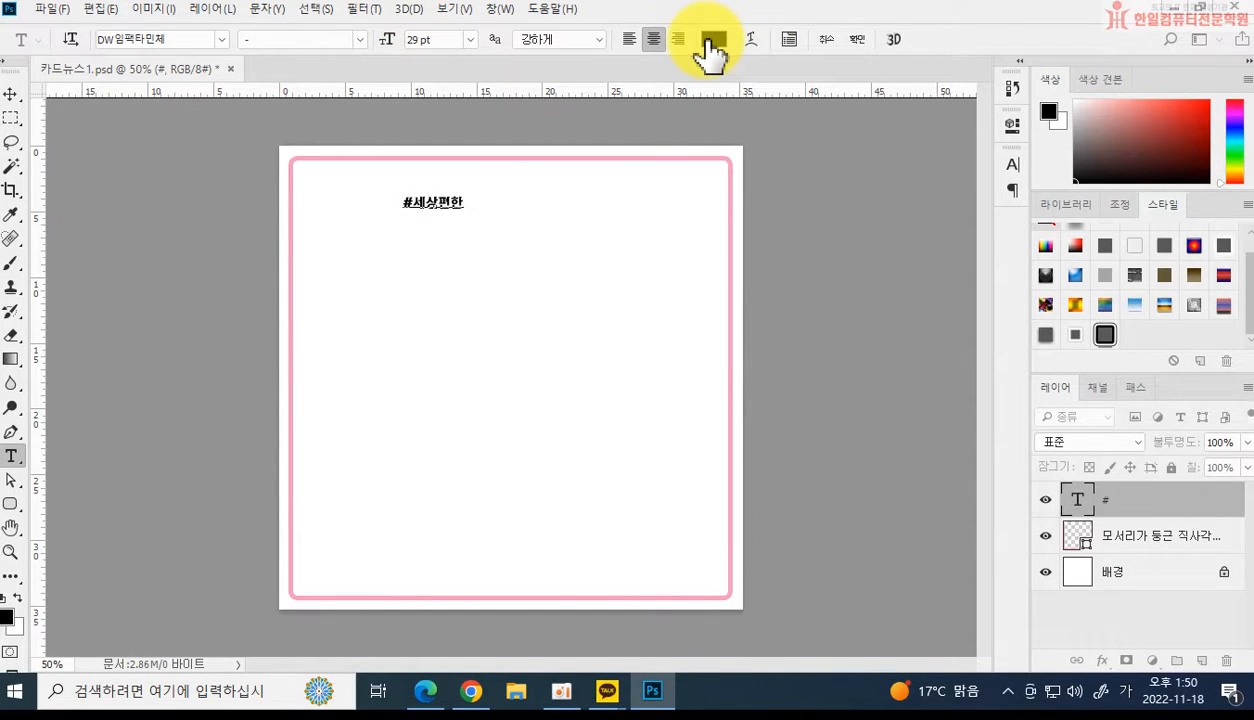
{"action": "key", "text": "ctrl+Return"}
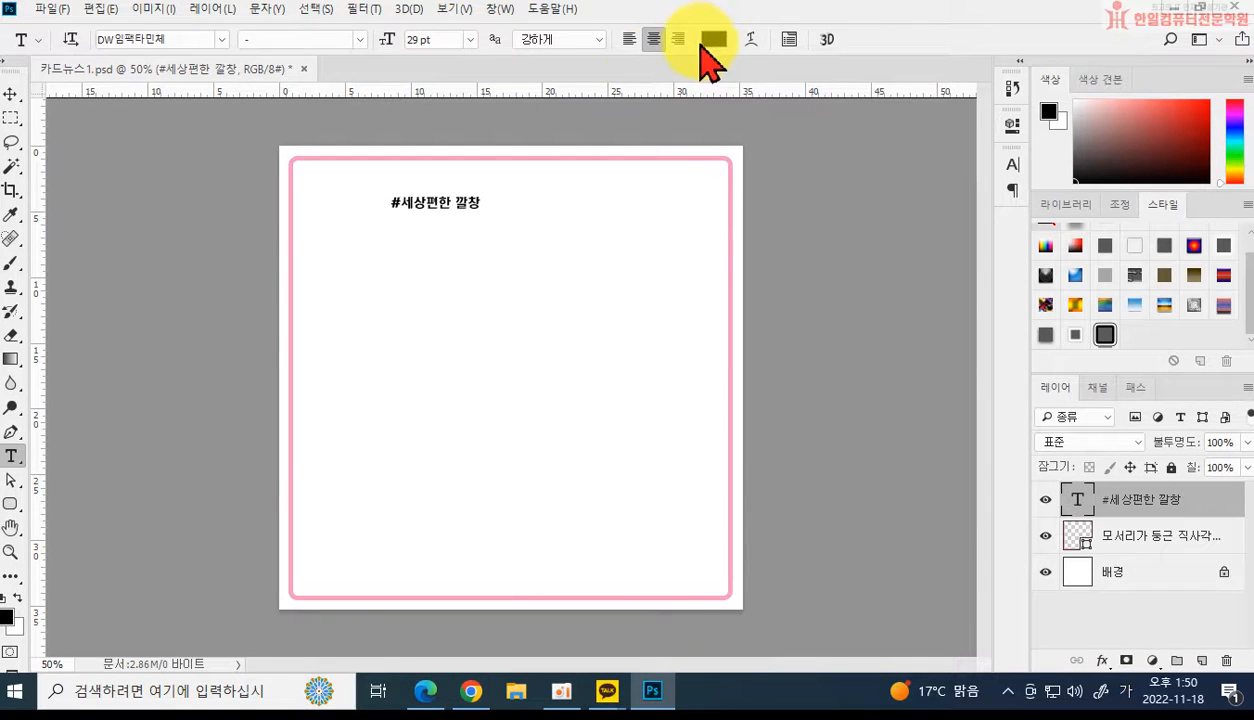
{"action": "key", "text": "ctrl+t"}
{"action": "left_click_drag", "start_coordinate": [476, 205], "coordinate": [607, 269]}
{"action": "left_click_drag", "start_coordinate": [548, 232], "coordinate": [553, 215]}
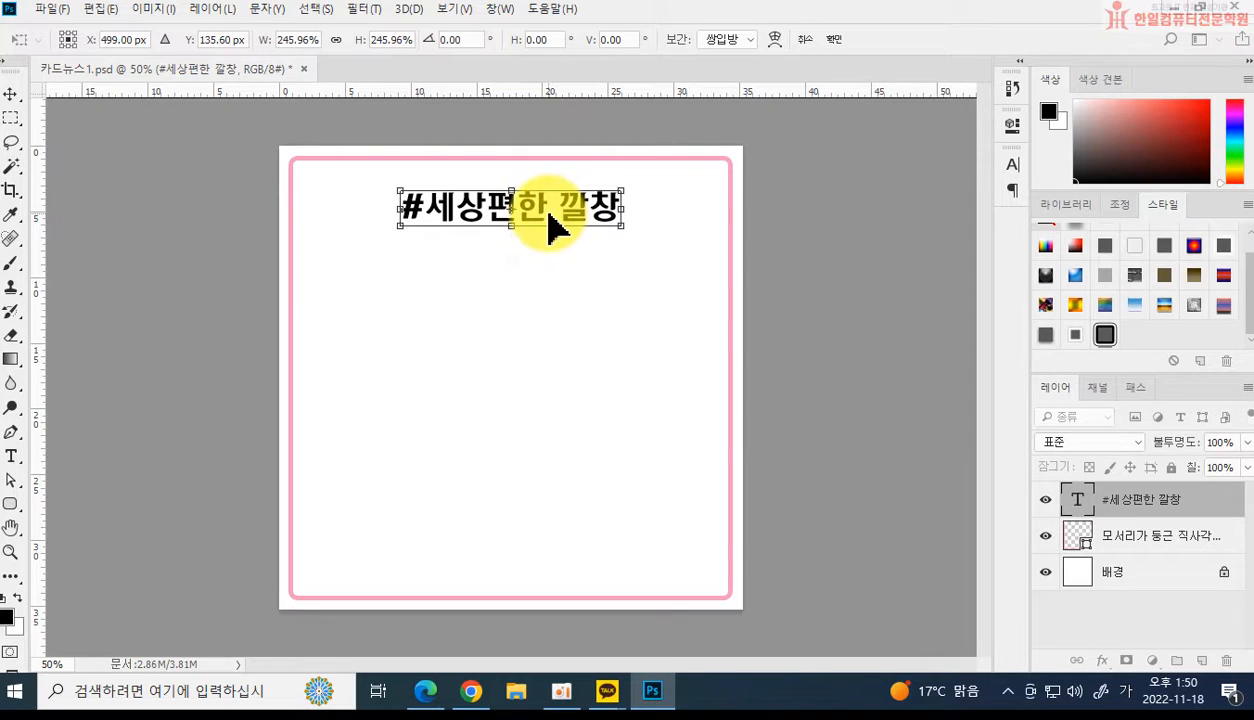
{"action": "key", "text": "Return"}
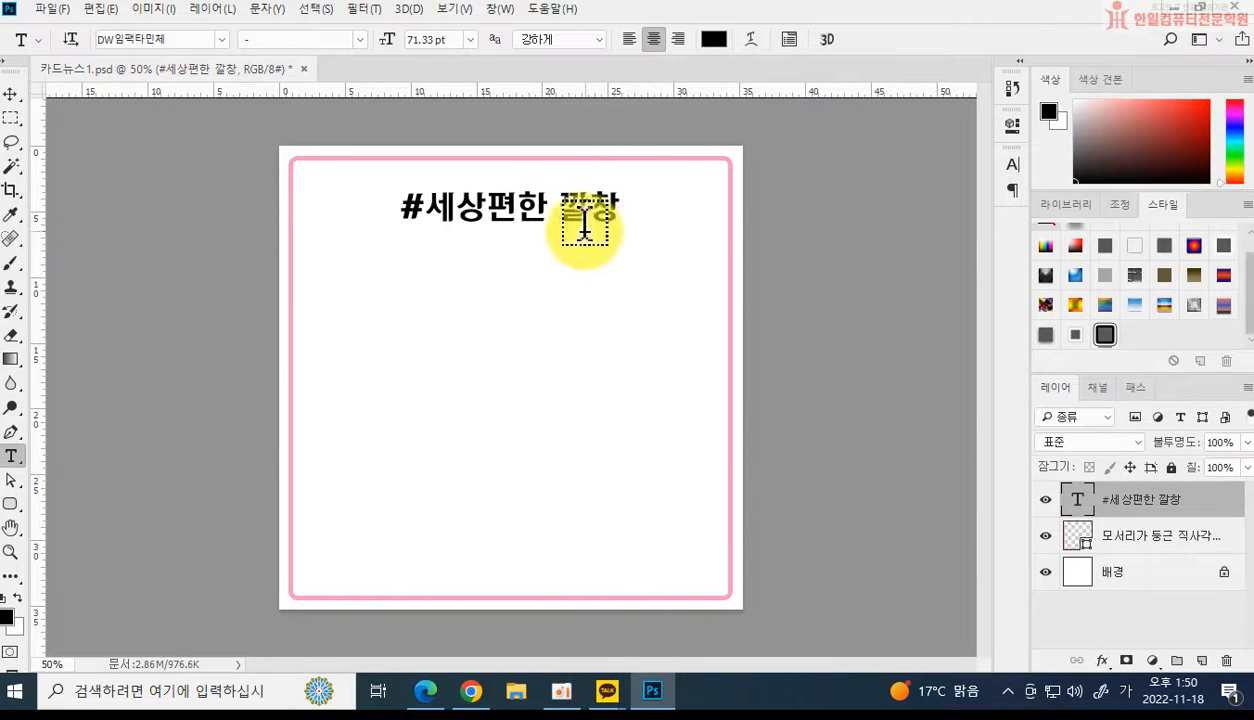
Recolour the #세상편한 깔창 heading to a light red.
{"action": "left_click", "coordinate": [710, 40]}
{"action": "left_click", "coordinate": [665, 242]}
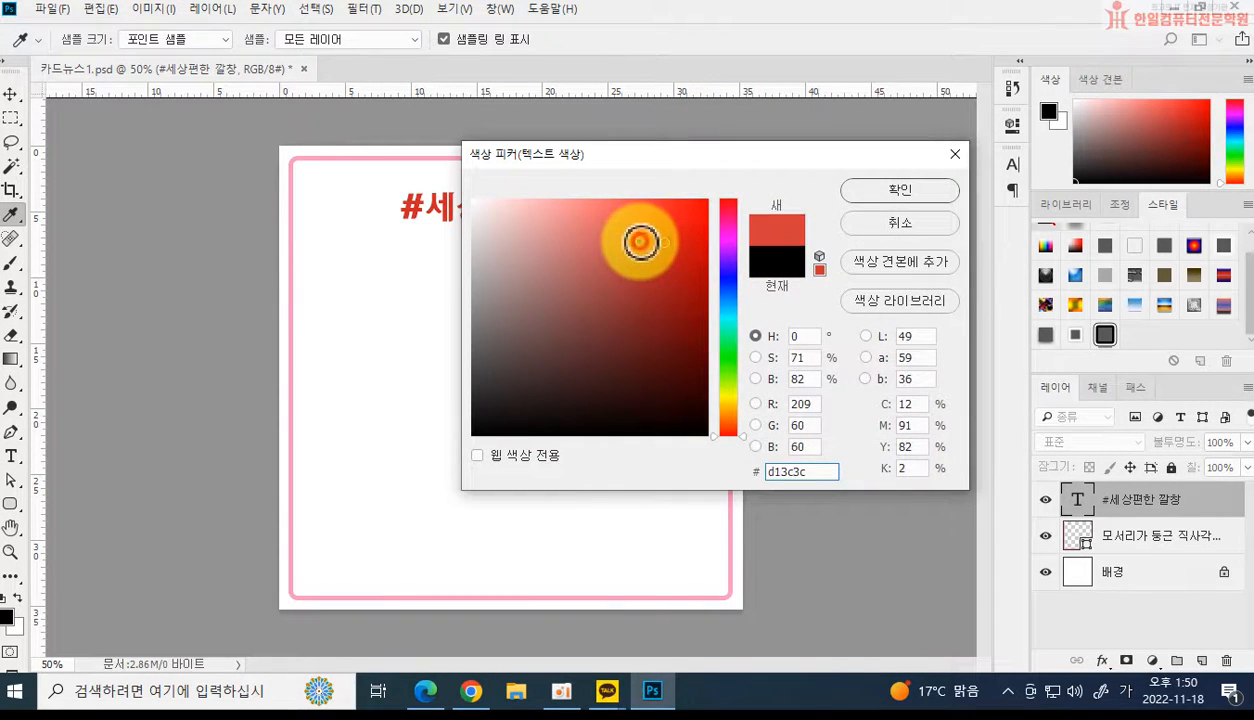
{"action": "left_click_drag", "start_coordinate": [640, 241], "coordinate": [627, 219]}
{"action": "left_click", "coordinate": [881, 192]}
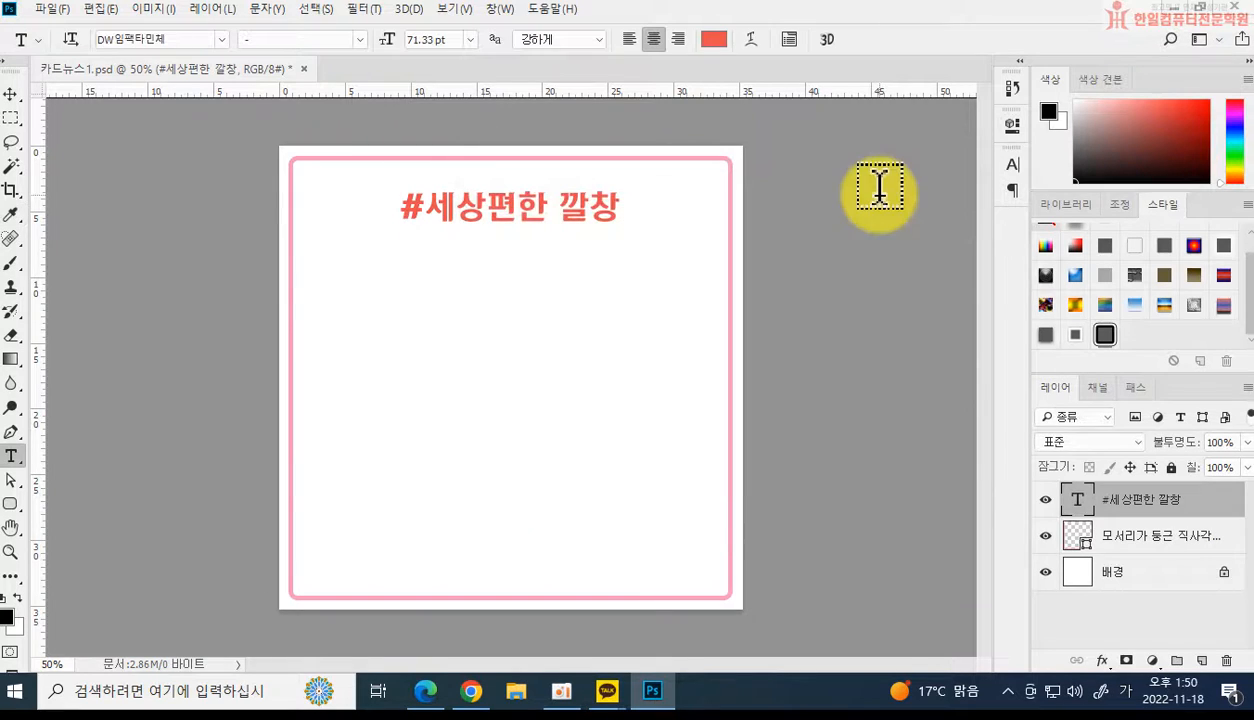
Add a 4 px black (000000) outside stroke to the #세상편한 깔창 heading layer.
{"action": "double_click", "coordinate": [1220, 505]}
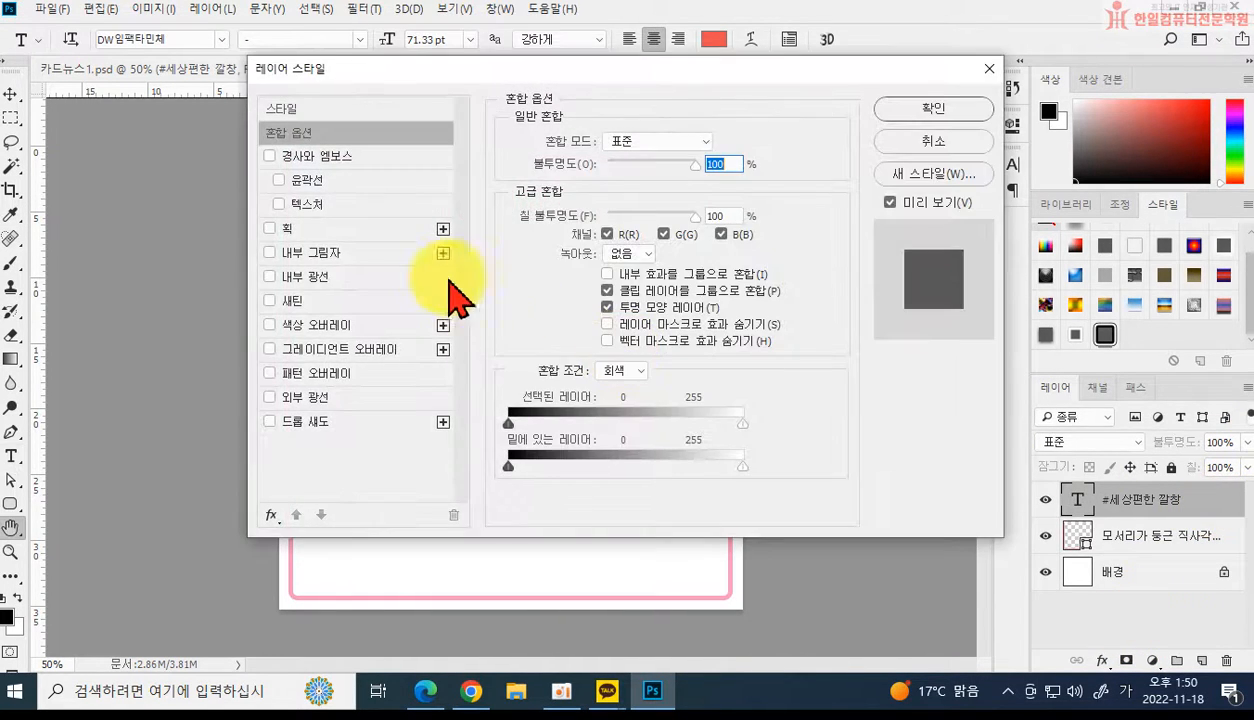
{"action": "left_click", "coordinate": [358, 228]}
{"action": "left_click_drag", "start_coordinate": [535, 78], "coordinate": [736, 303]}
{"action": "left_click_drag", "start_coordinate": [968, 376], "coordinate": [960, 379]}
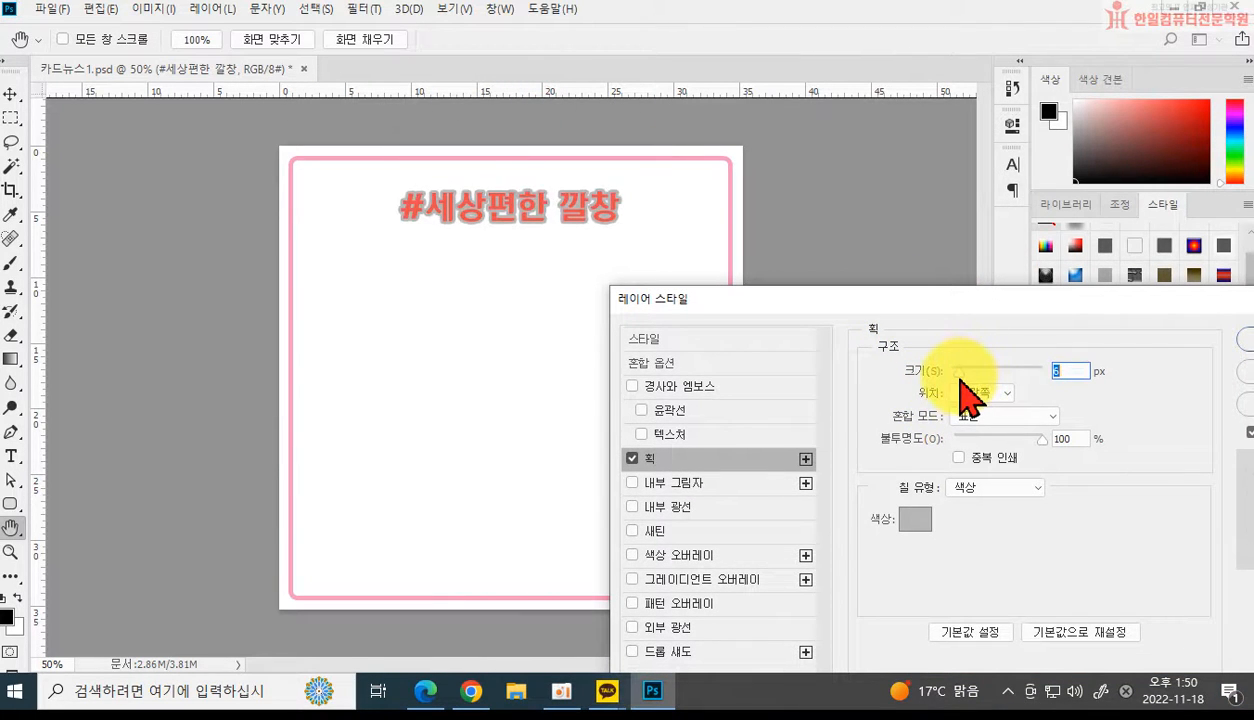
{"action": "left_click", "coordinate": [915, 519]}
{"action": "mouse_move", "coordinate": [692, 425]}
{"action": "left_mouse_down"}
{"action": "mouse_move", "coordinate": [428, 428]}
{"action": "mouse_move", "coordinate": [380, 450]}
{"action": "left_mouse_up"}
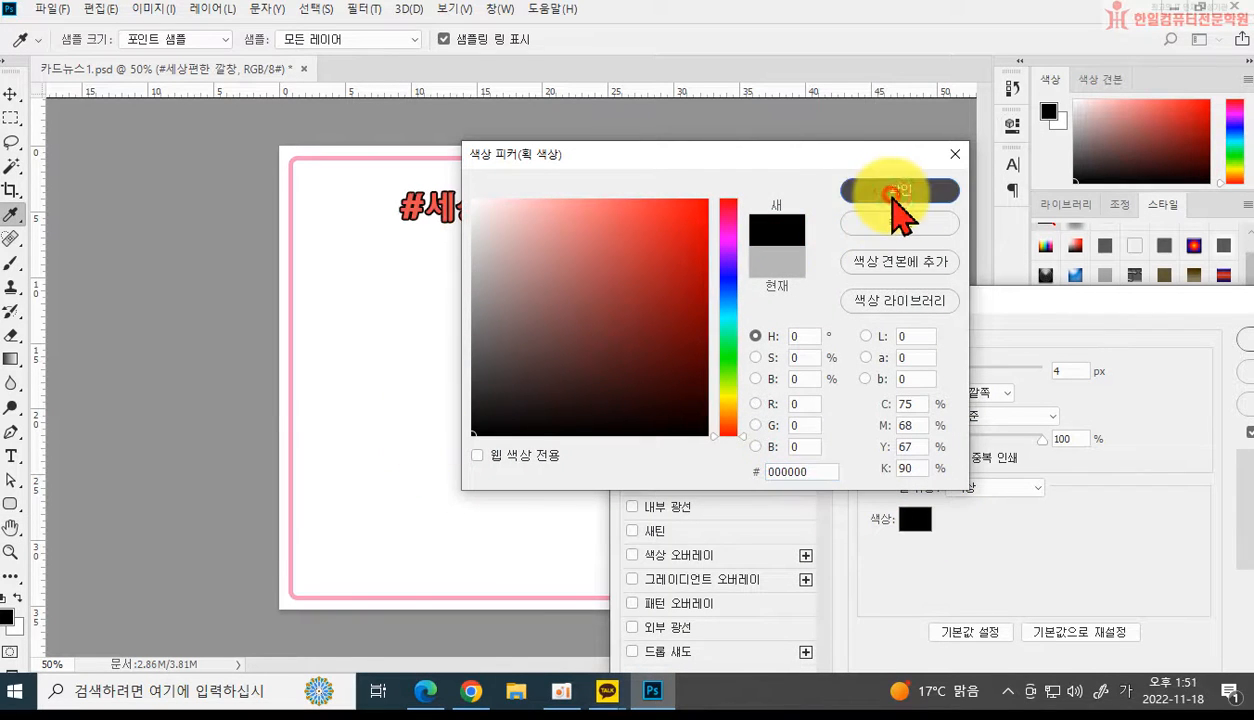
{"action": "left_click", "coordinate": [890, 190]}
{"action": "left_click_drag", "start_coordinate": [1000, 302], "coordinate": [700, 392]}
{"action": "left_click", "coordinate": [1036, 431]}
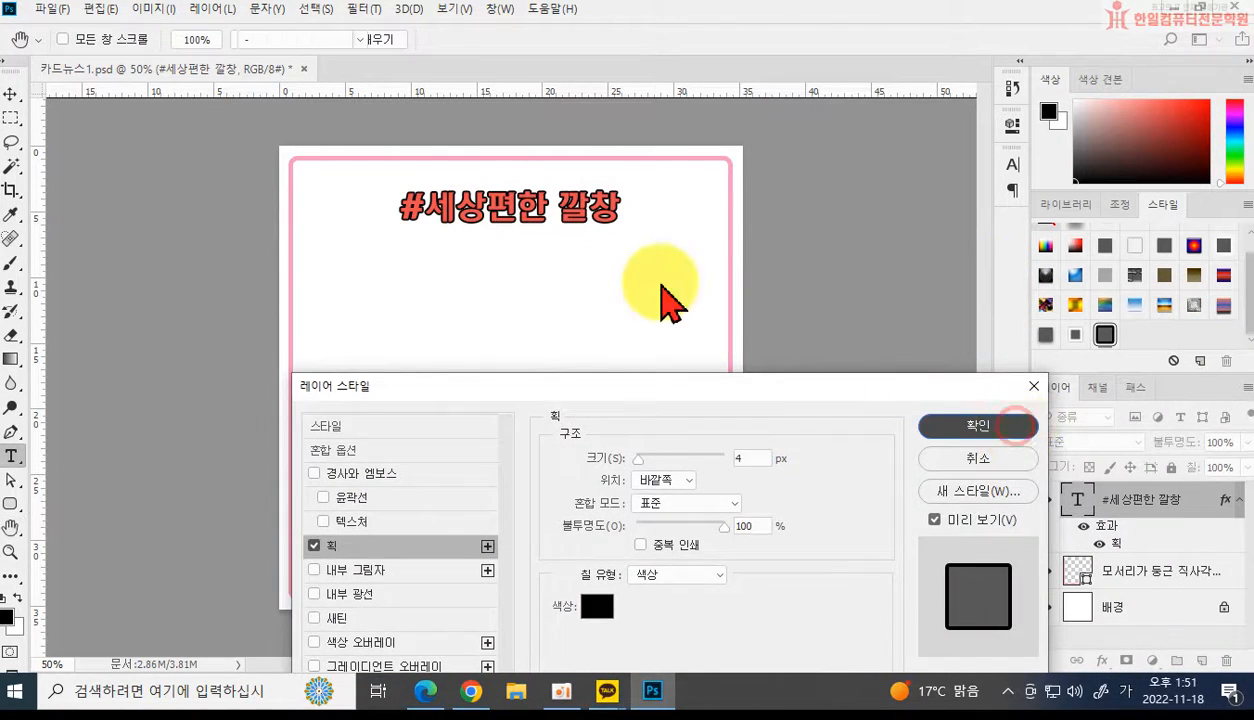
Replace the space in the heading with an underscore so it reads #세상편한_깔창.
{"action": "key", "text": "t"}
{"action": "key", "text": "BackSpace"}
{"action": "type", "text": "_"}
{"action": "left_click", "coordinate": [858, 331]}
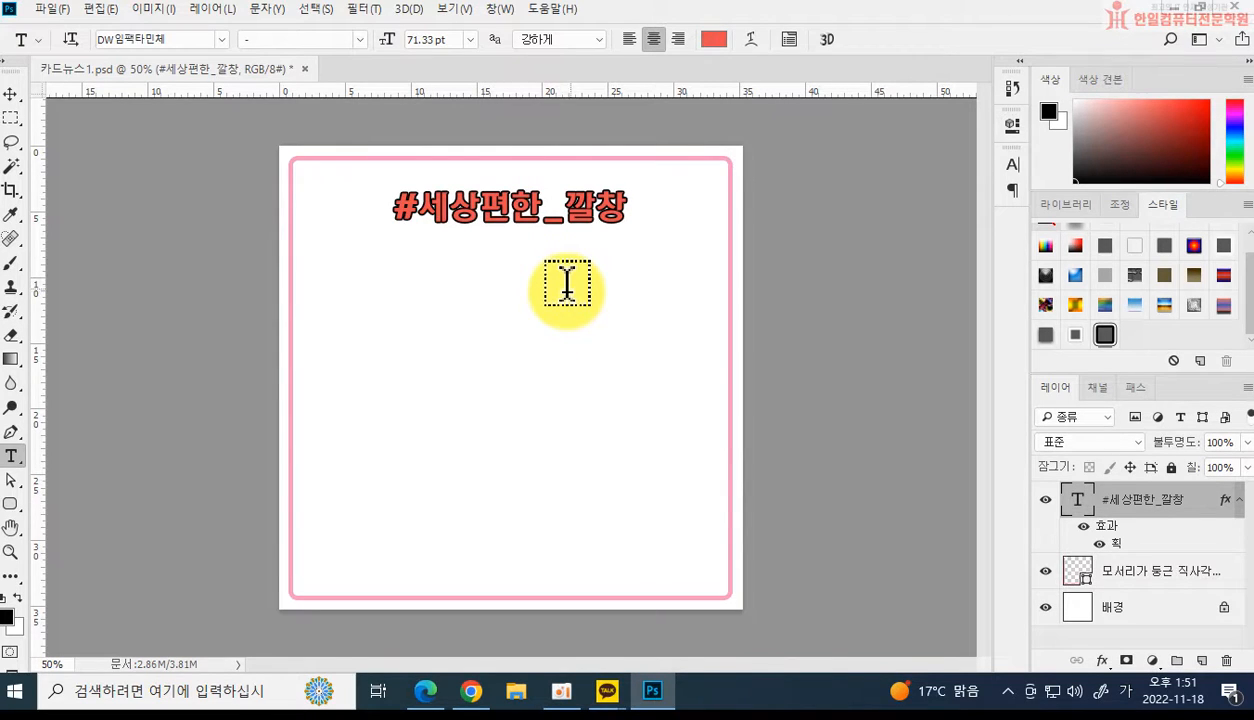
Start a text line below the heading, switch to Chrome and examine the insole page's detail images for feature wording.
{"action": "left_click", "coordinate": [338, 248]}
{"action": "left_click", "coordinate": [466, 688]}
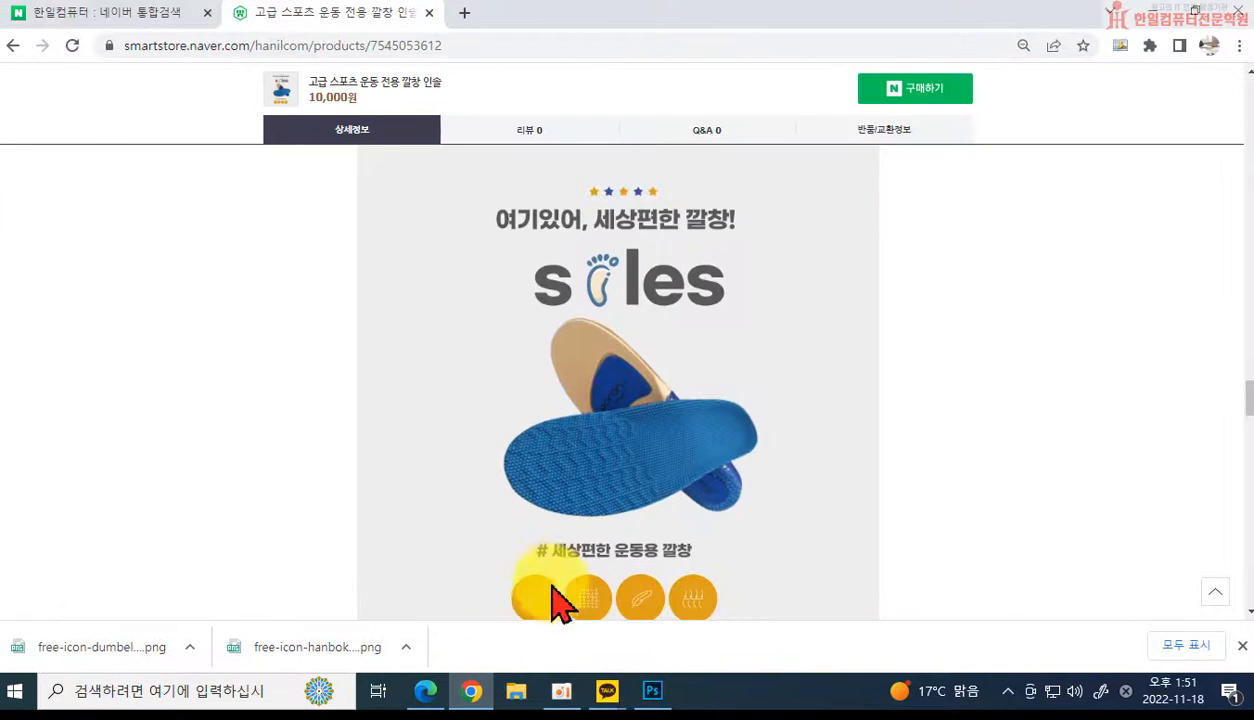
{"action": "scroll", "coordinate": [700, 460], "scroll_direction": "down", "scroll_amount": 4}
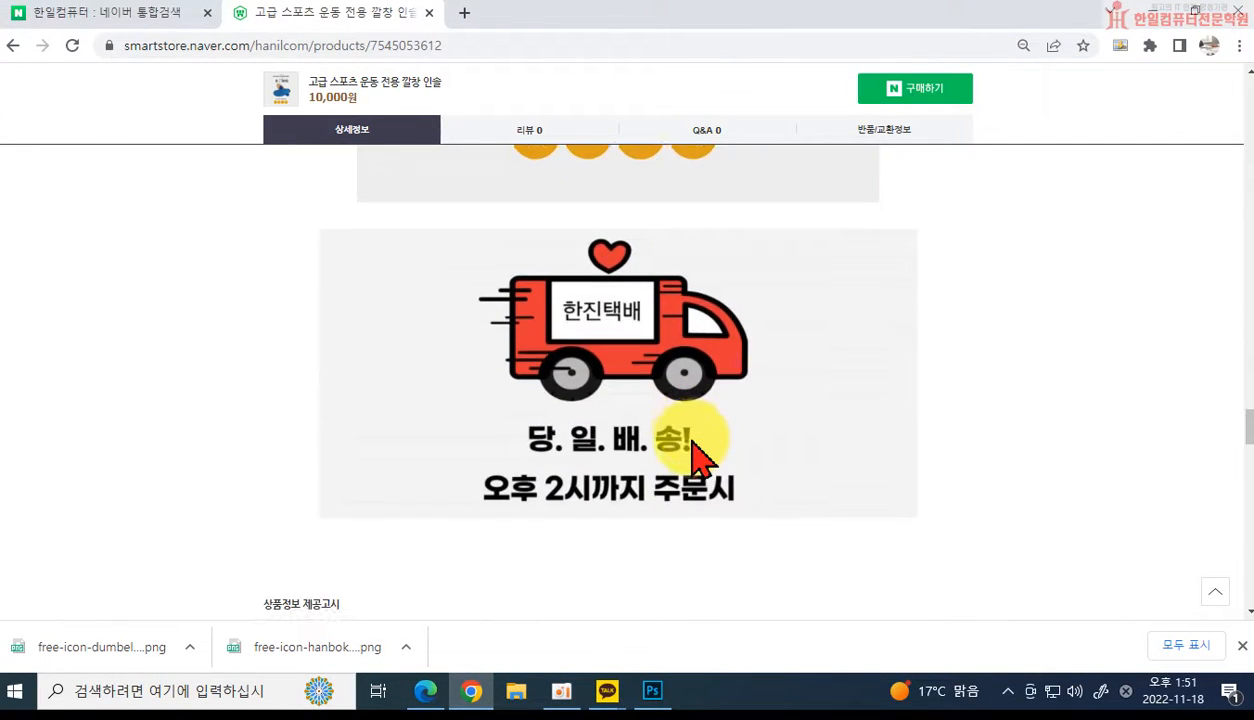
{"action": "scroll", "coordinate": [705, 453], "scroll_direction": "up", "scroll_amount": 8}
{"action": "scroll", "coordinate": [712, 450], "scroll_direction": "up", "scroll_amount": 8}
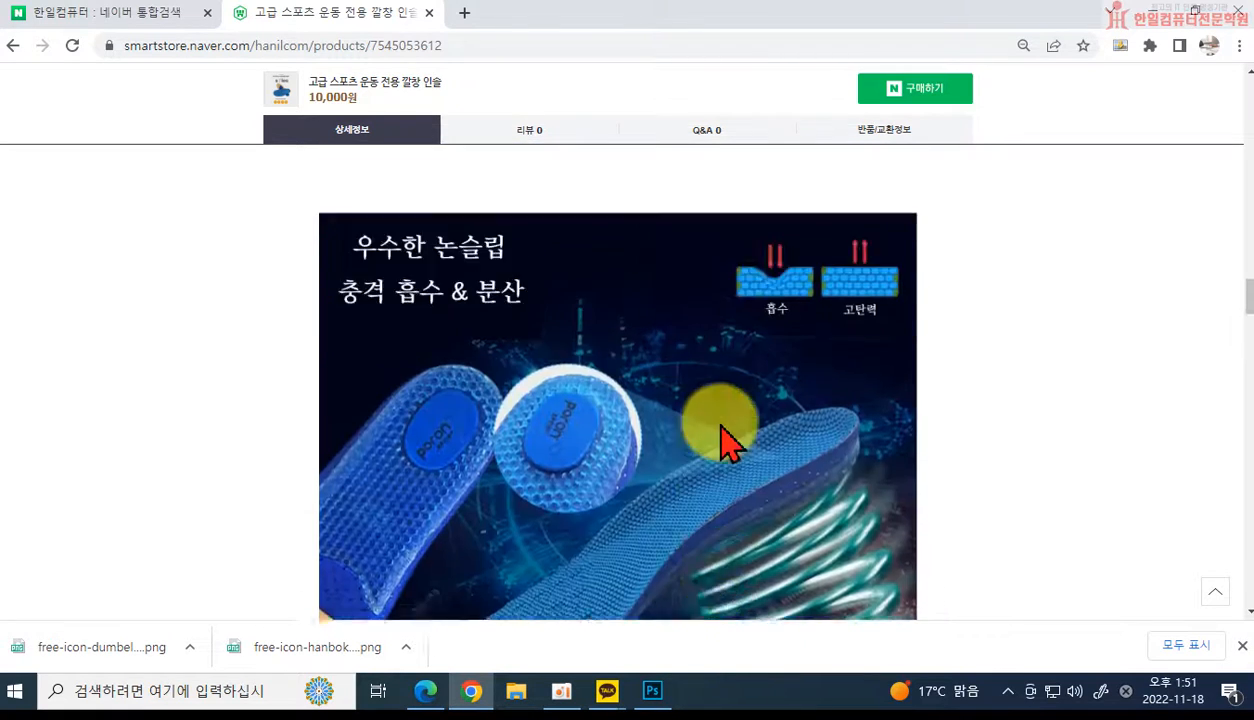
{"action": "scroll", "coordinate": [700, 456], "scroll_direction": "down", "scroll_amount": 2}
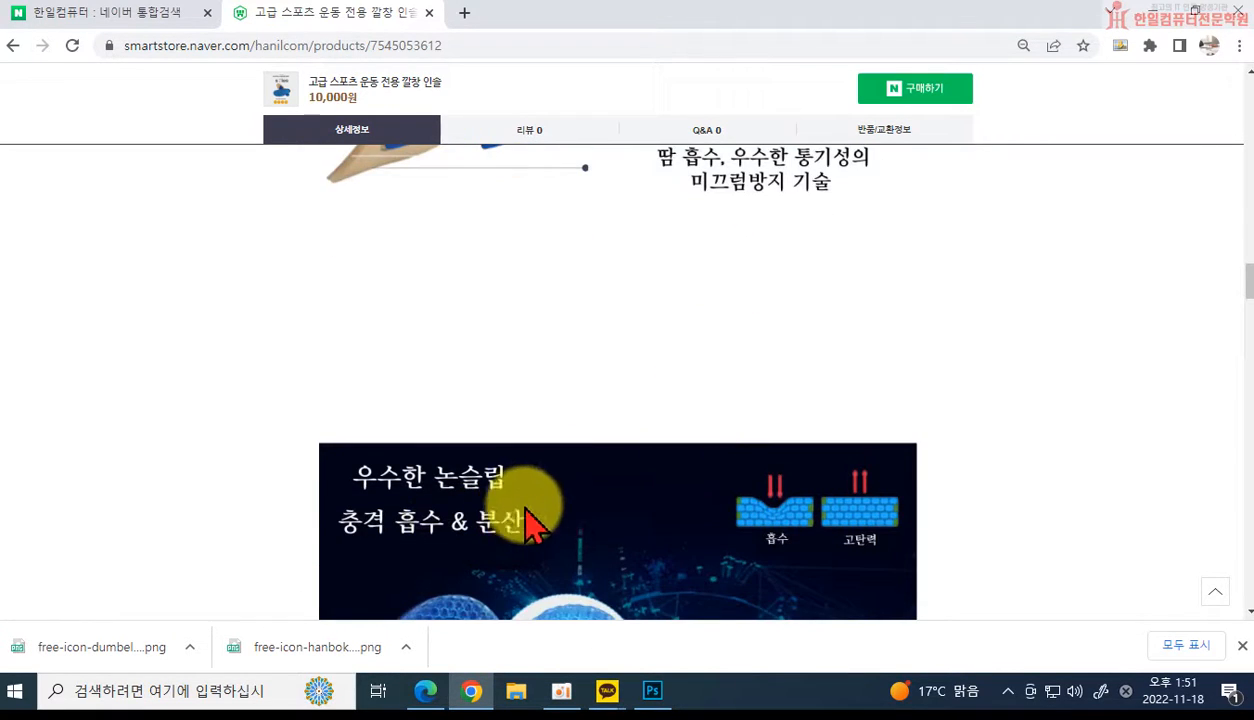
{"action": "scroll", "coordinate": [720, 504], "scroll_direction": "up", "scroll_amount": 3}
{"action": "scroll", "coordinate": [718, 498], "scroll_direction": "up", "scroll_amount": 7}
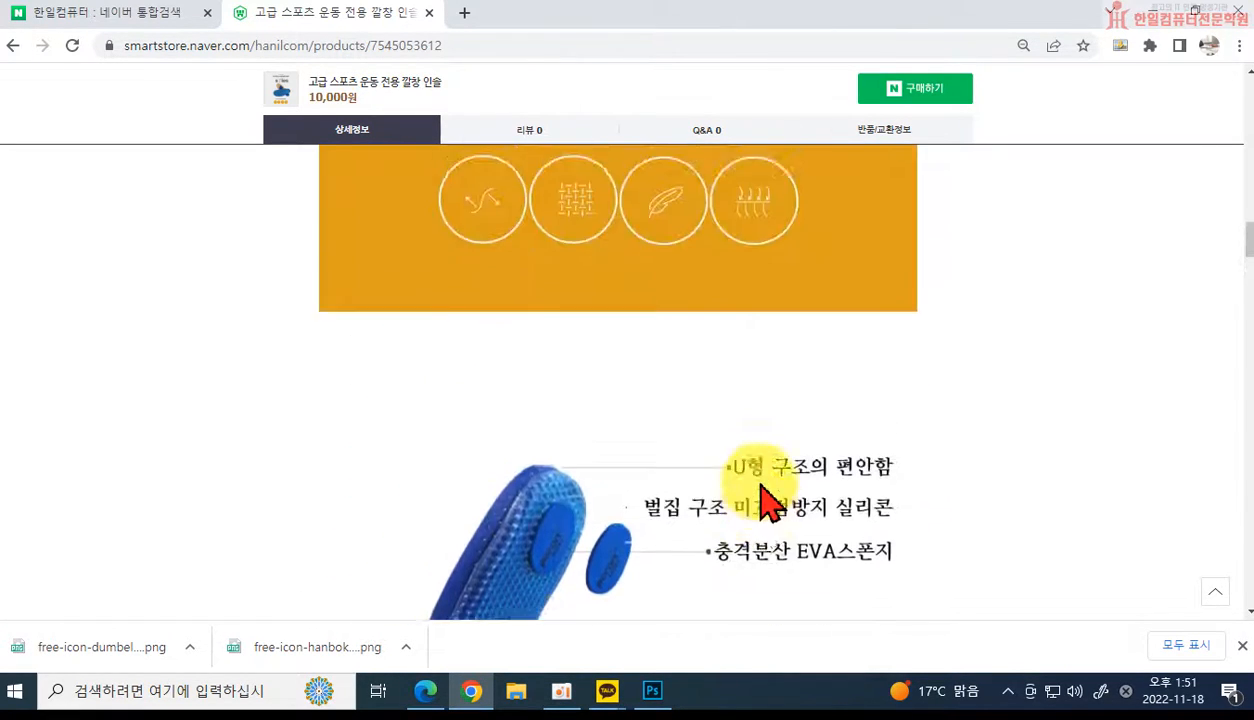
{"action": "scroll", "coordinate": [770, 498], "scroll_direction": "down", "scroll_amount": 4}
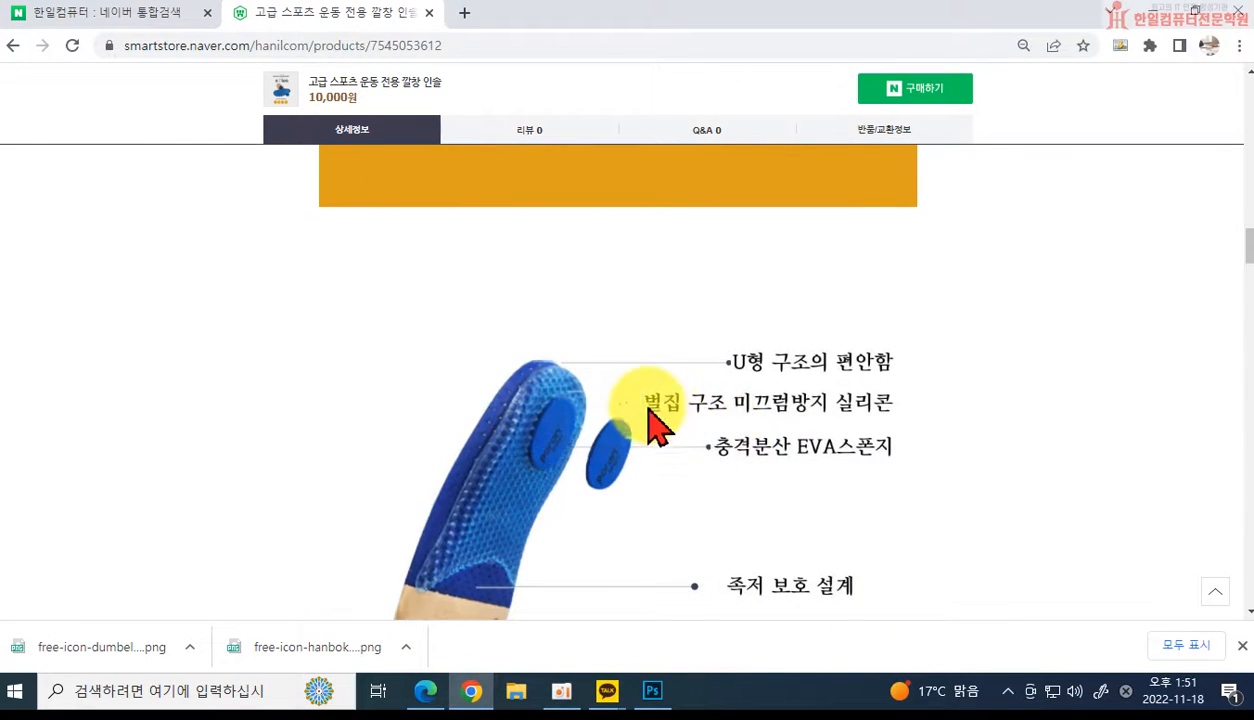
Read the insole features on the product page, then add the left-aligned text line "벌집 구조 미끄럼방지 실리콘" below the heading in Photoshop.
{"action": "scroll", "coordinate": [801, 415], "scroll_direction": "down", "scroll_amount": 1}
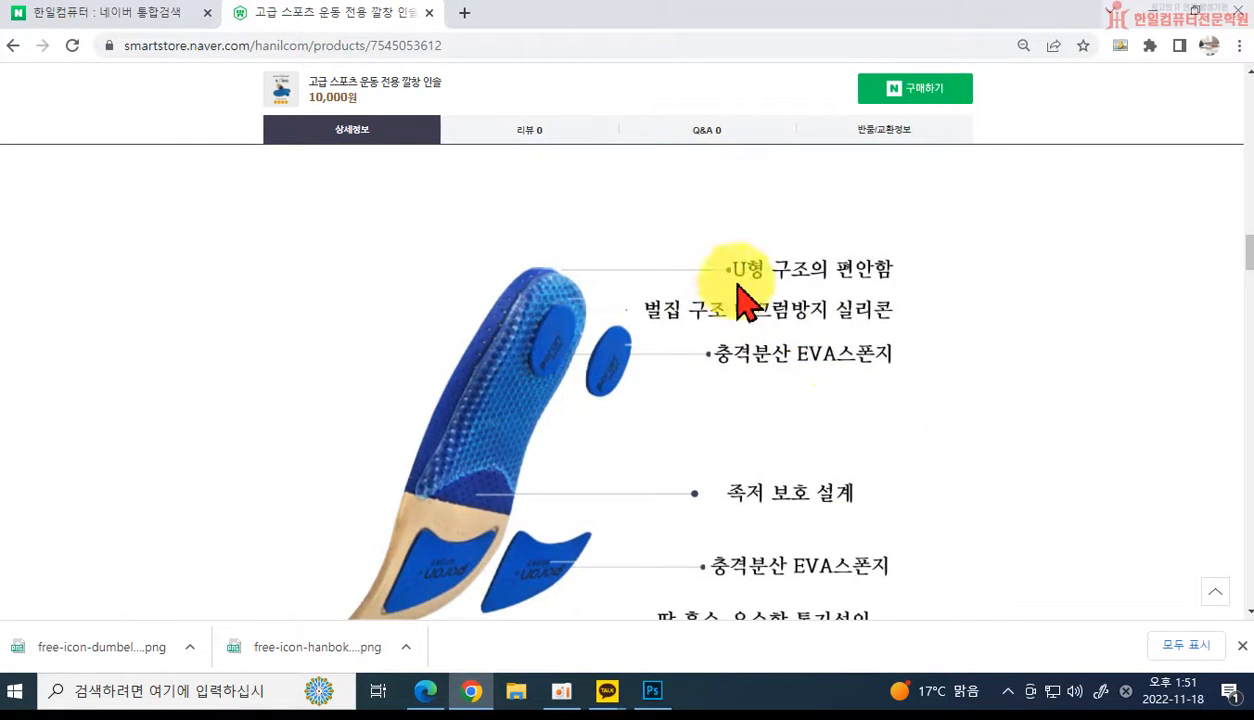
{"action": "scroll", "coordinate": [870, 452], "scroll_direction": "down", "scroll_amount": 1}
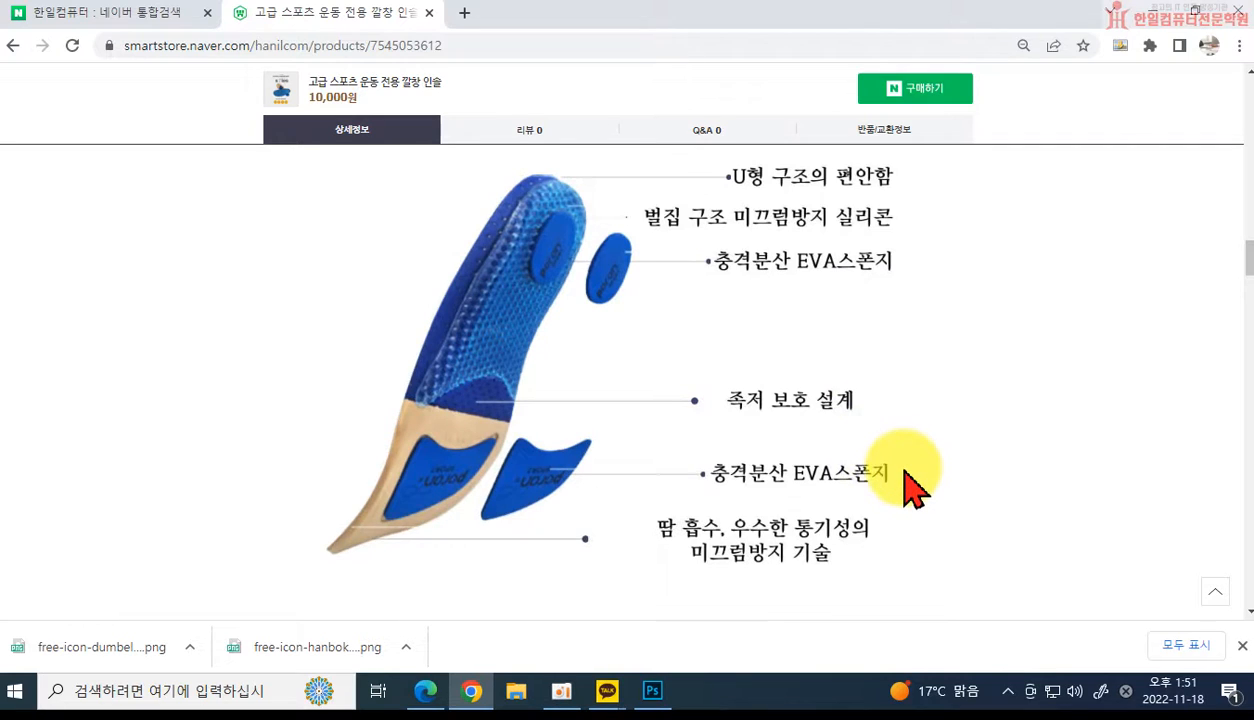
{"action": "scroll", "coordinate": [912, 488], "scroll_direction": "down", "scroll_amount": 1}
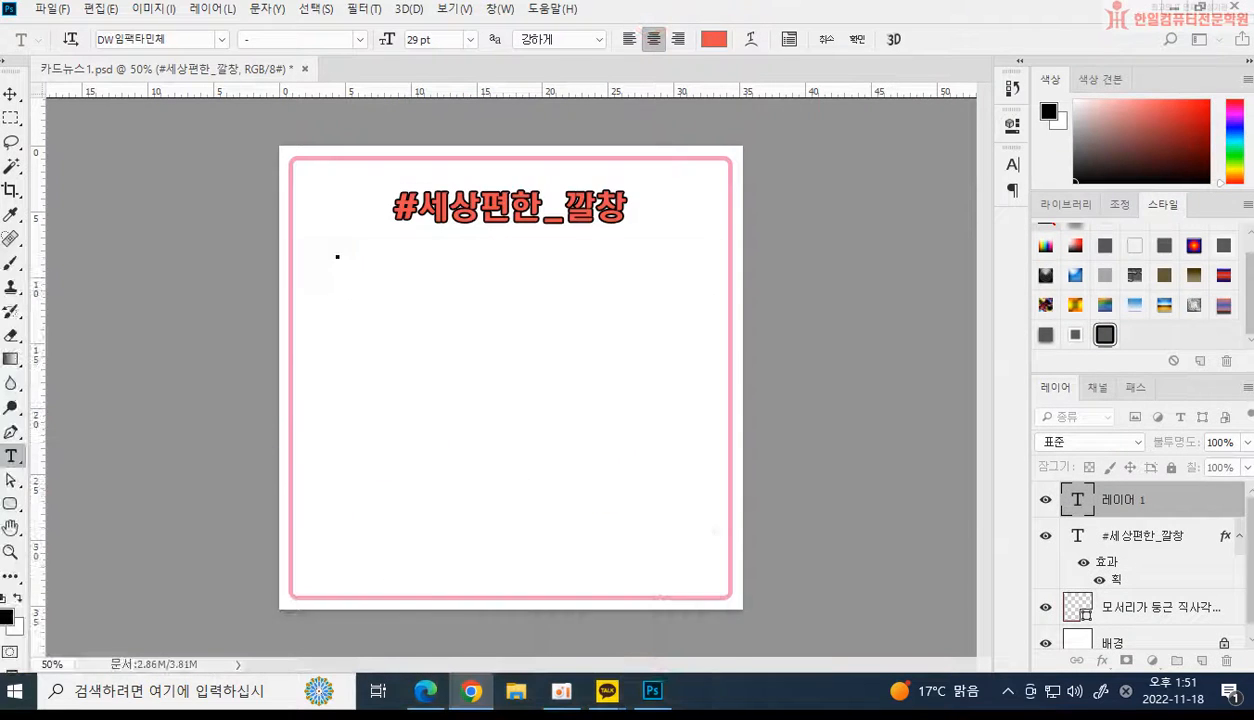
{"action": "left_click", "coordinate": [629, 40]}
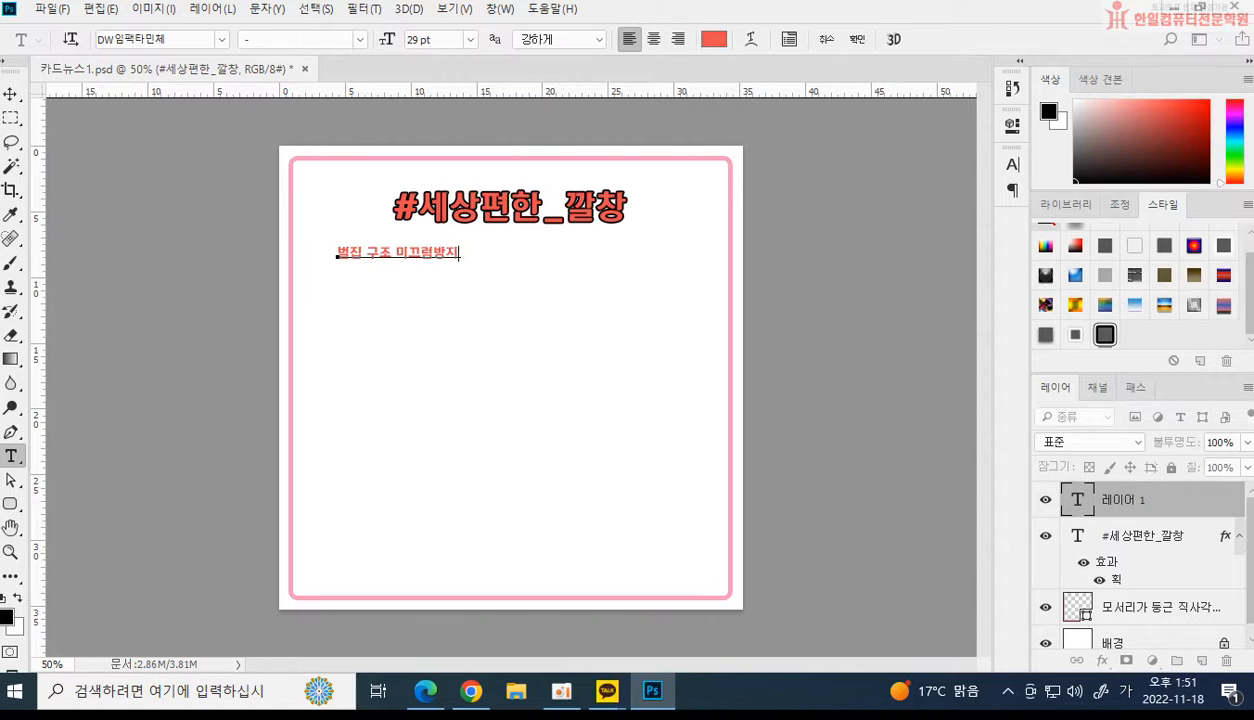
{"action": "key", "text": "ctrl+Return"}
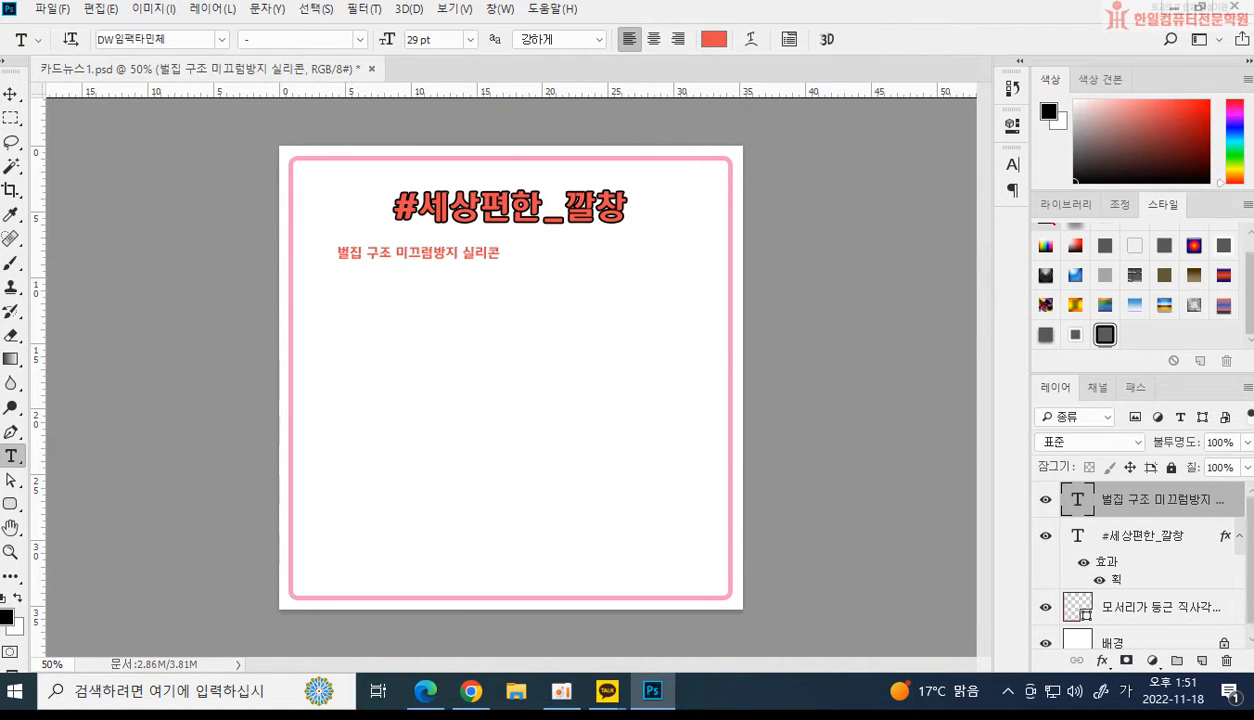
Scale the "벌집 구조 미끄럼방지 실리콘" text to about 143% and centre it under the heading.
{"action": "key", "text": "ctrl+t"}
{"action": "left_click_drag", "start_coordinate": [494, 262], "coordinate": [628, 265]}
{"action": "left_click_drag", "start_coordinate": [417, 261], "coordinate": [396, 258]}
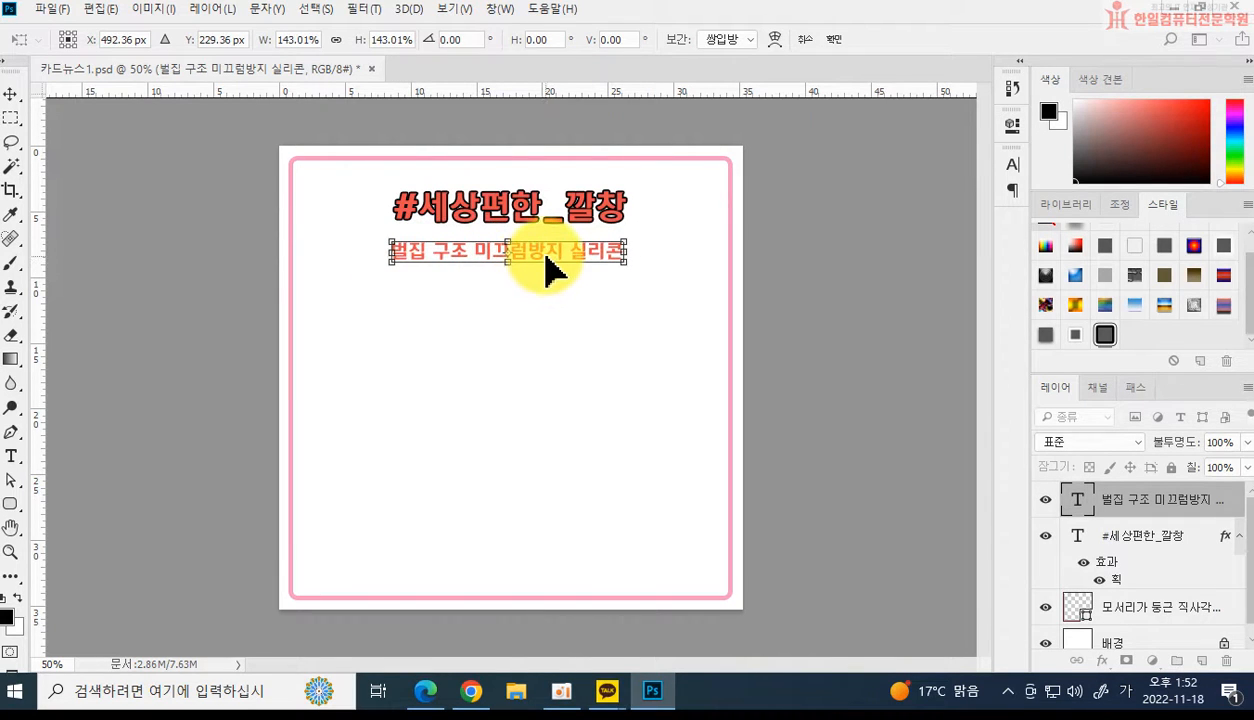
{"action": "key", "text": "t"}
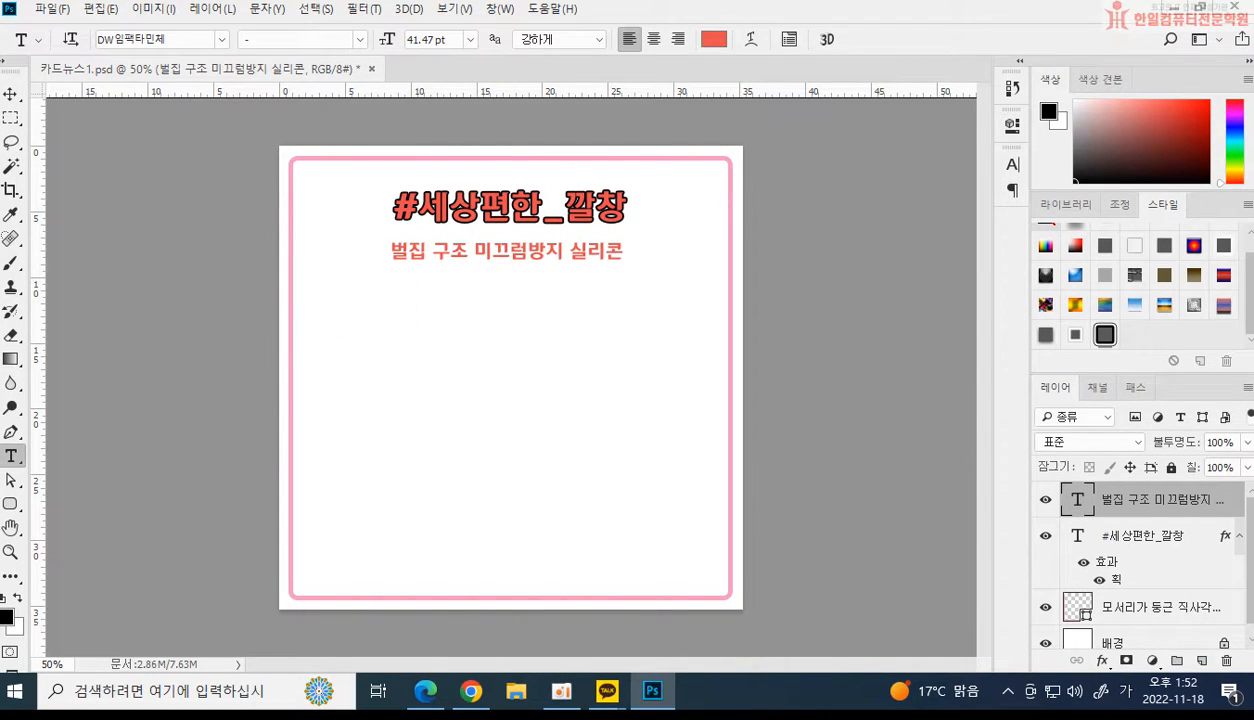
Recolour the feature text line white and copy the heading's stroke effect onto it.
{"action": "left_click", "coordinate": [709, 45]}
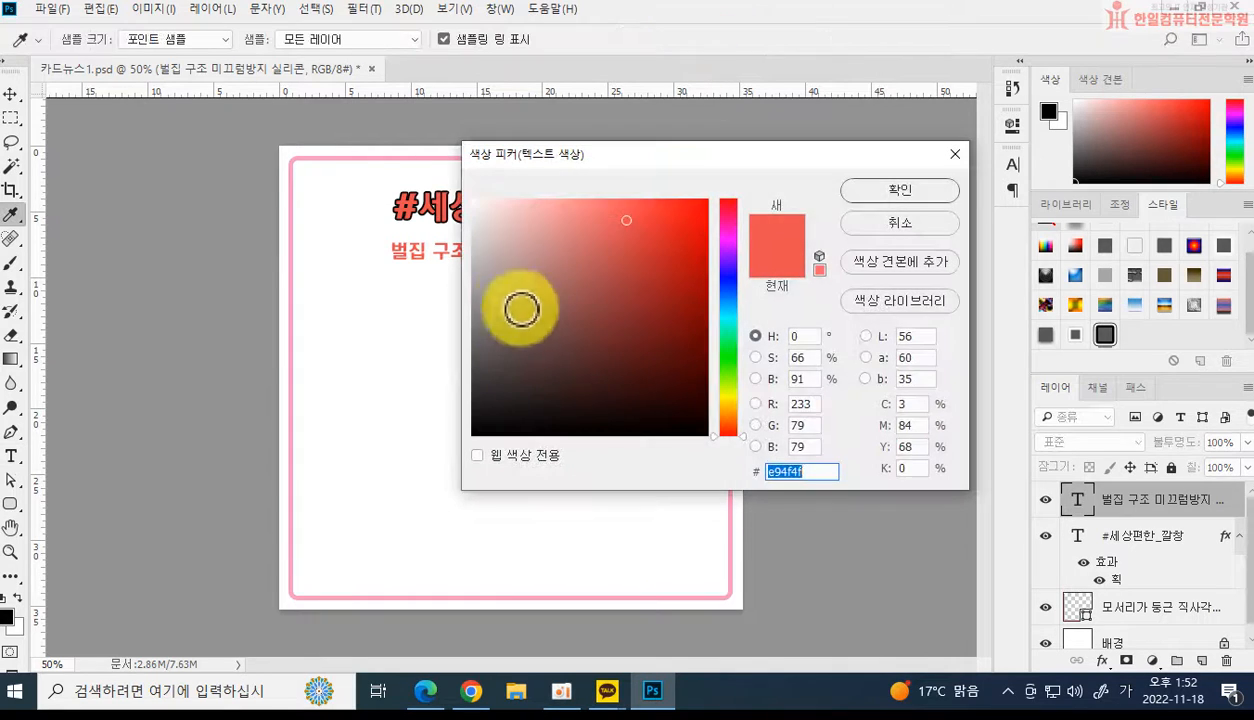
{"action": "left_click_drag", "start_coordinate": [518, 229], "coordinate": [453, 173]}
{"action": "left_click", "coordinate": [898, 192]}
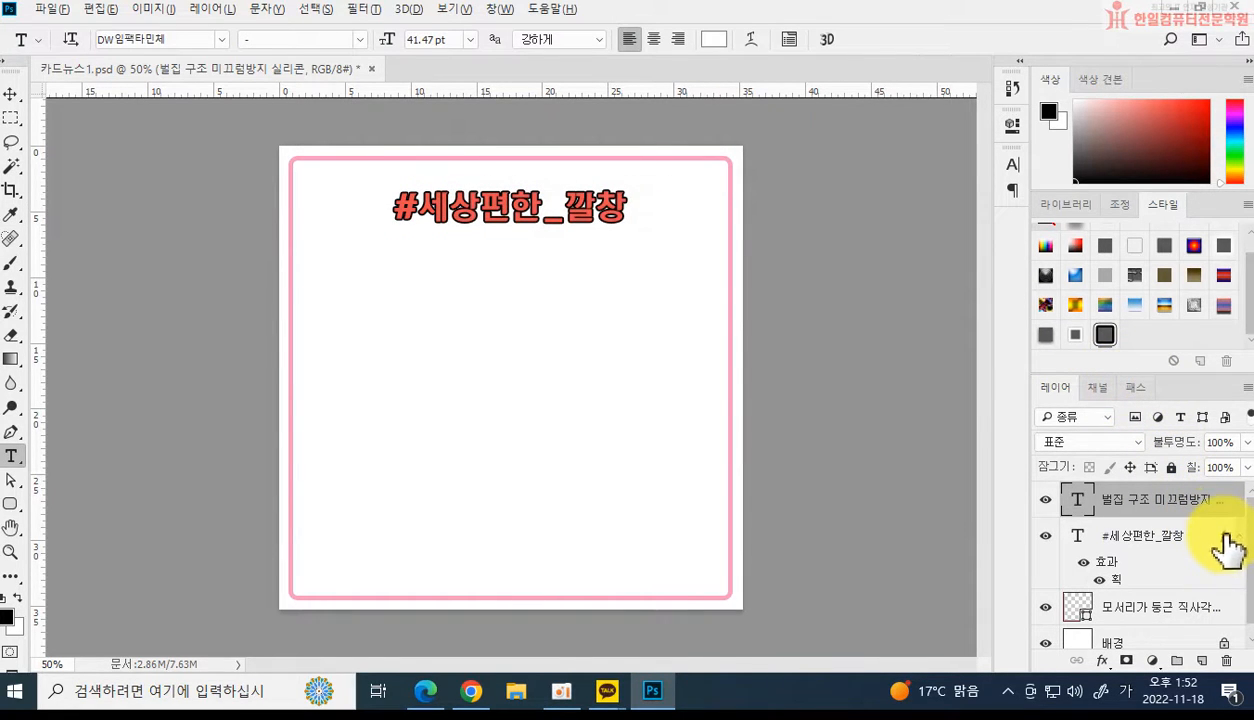
{"action": "left_click_drag", "start_coordinate": [1227, 535], "coordinate": [1237, 512]}
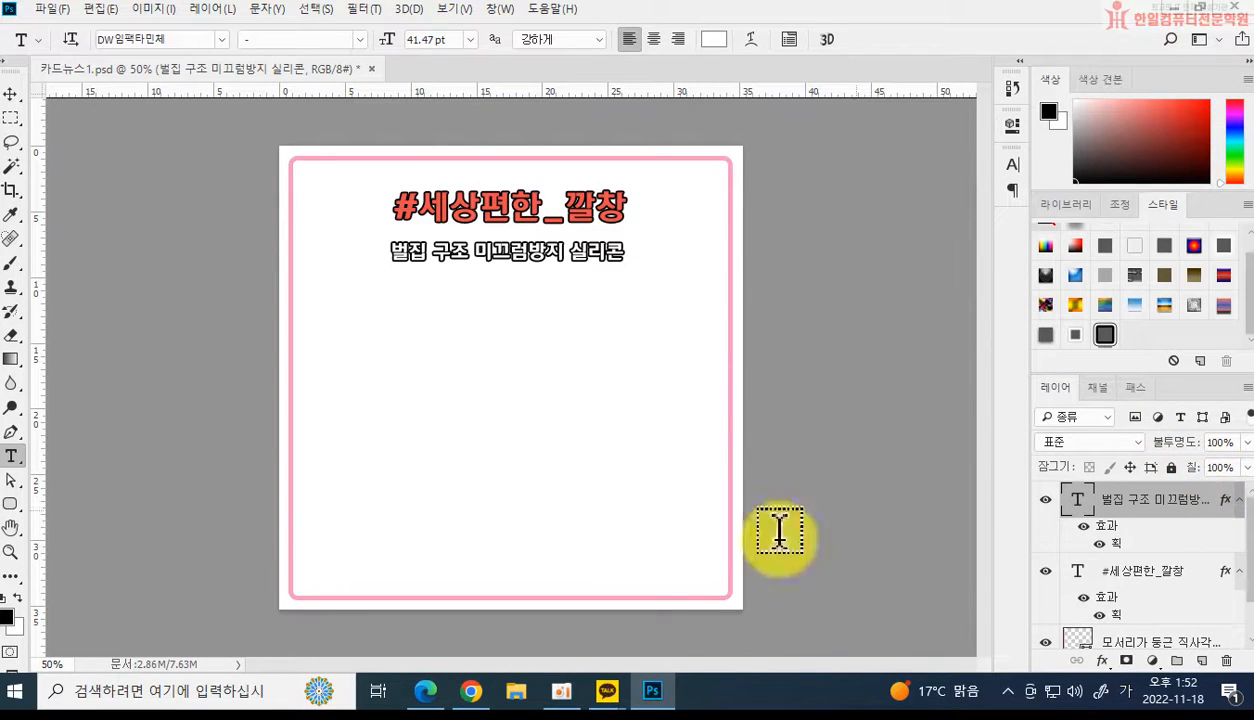
Make the black stroke around the feature text line slightly thinner.
{"action": "double_click", "coordinate": [1115, 545]}
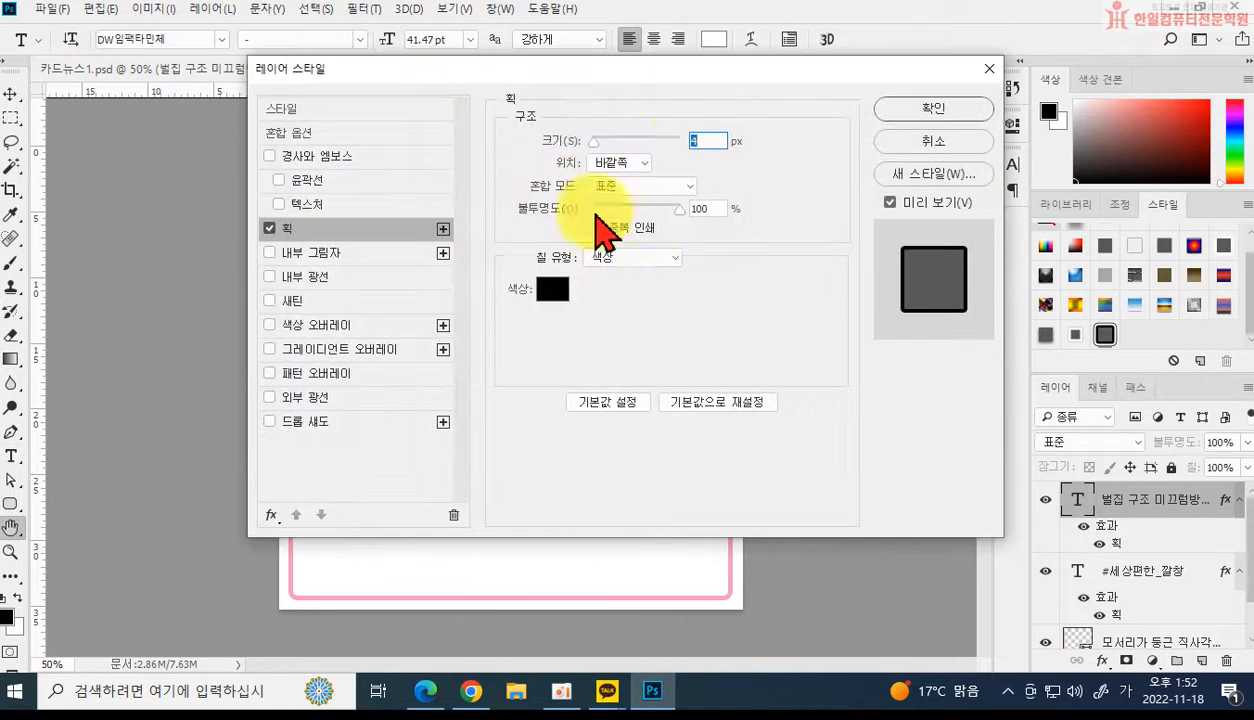
{"action": "left_click_drag", "start_coordinate": [590, 68], "coordinate": [910, 235]}
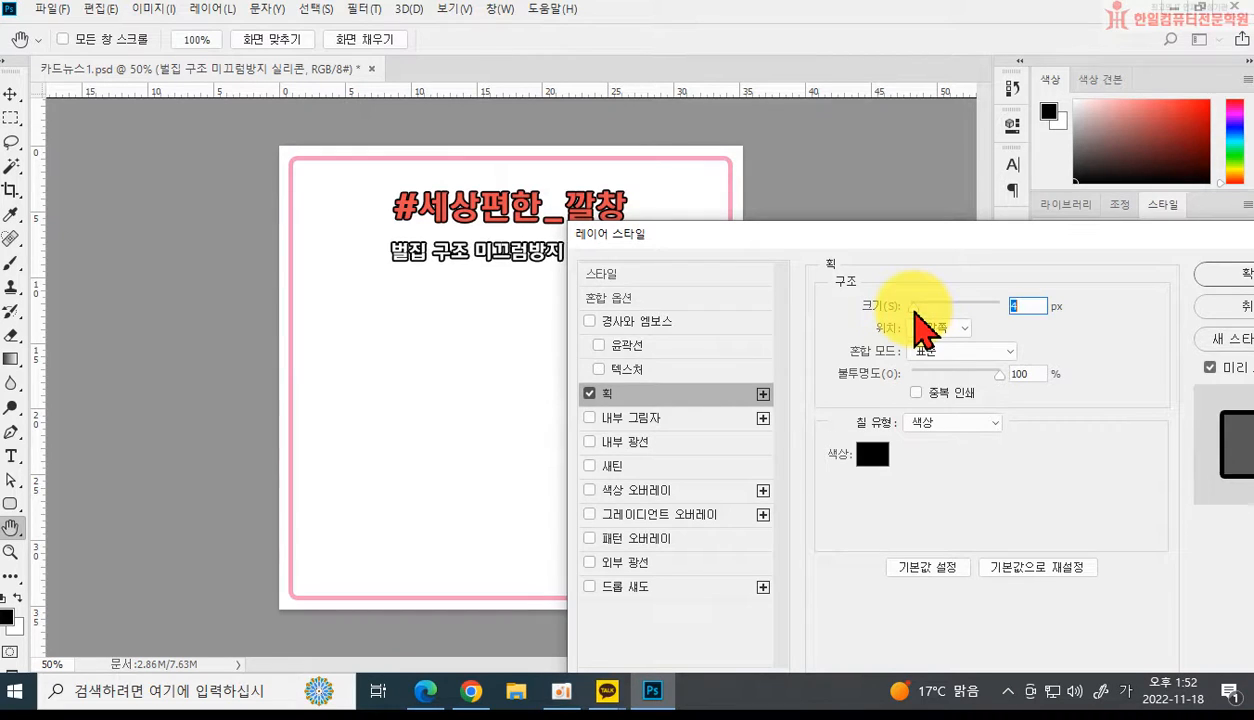
{"action": "left_click", "coordinate": [1235, 273]}
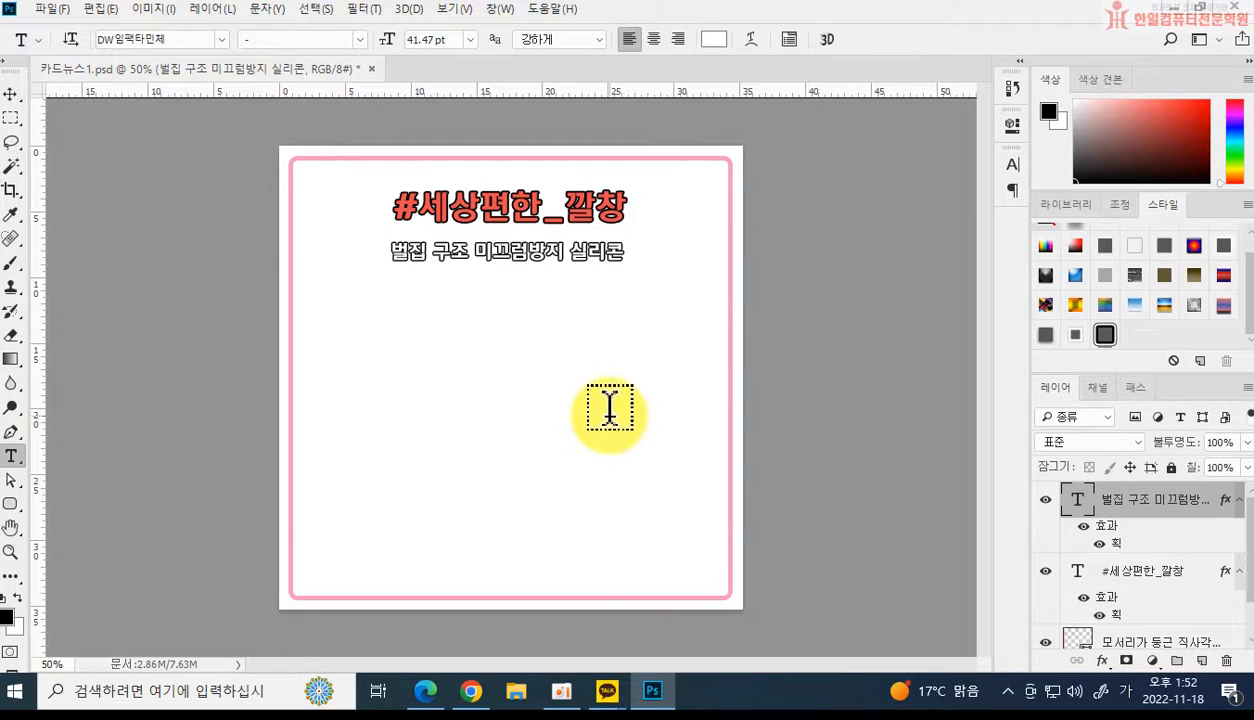
Paste the copied insole product image onto the card.
{"action": "key", "text": "ctrl+v"}
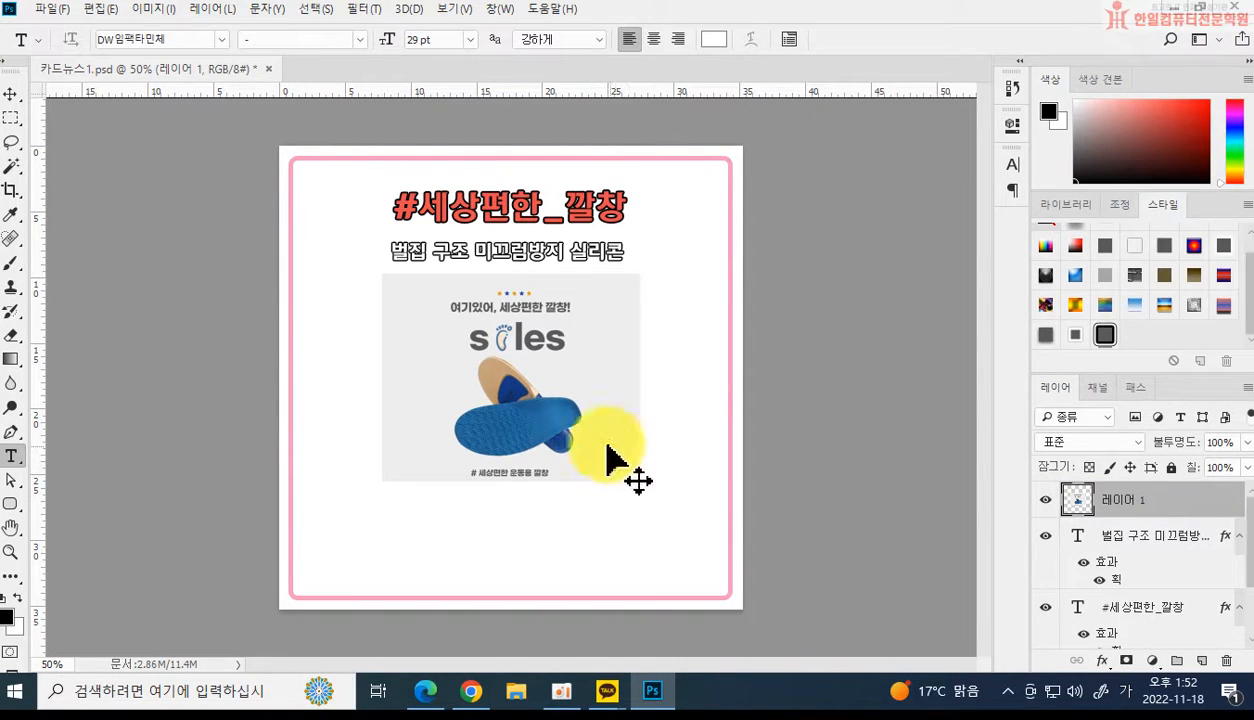
Try enlarging the pasted product image to about 208%.
{"action": "key", "text": "ctrl+t"}
{"action": "left_click_drag", "start_coordinate": [381, 481], "coordinate": [190, 533]}
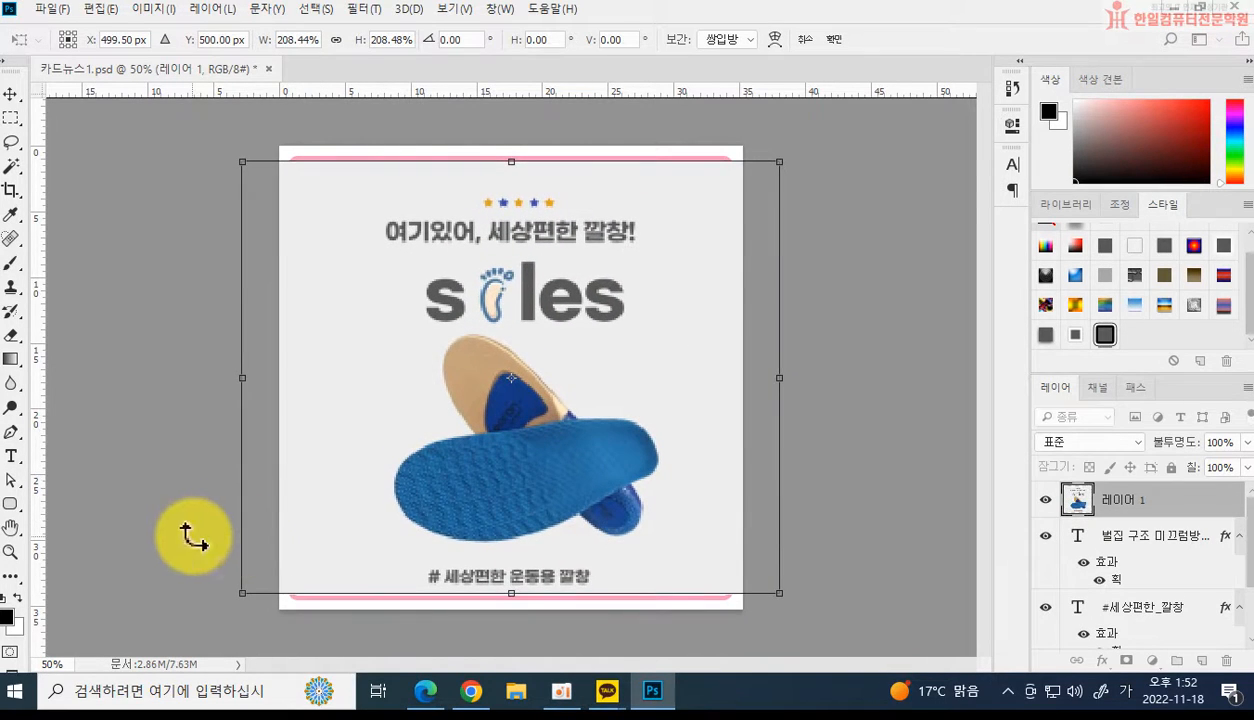
{"action": "key", "text": "Return"}
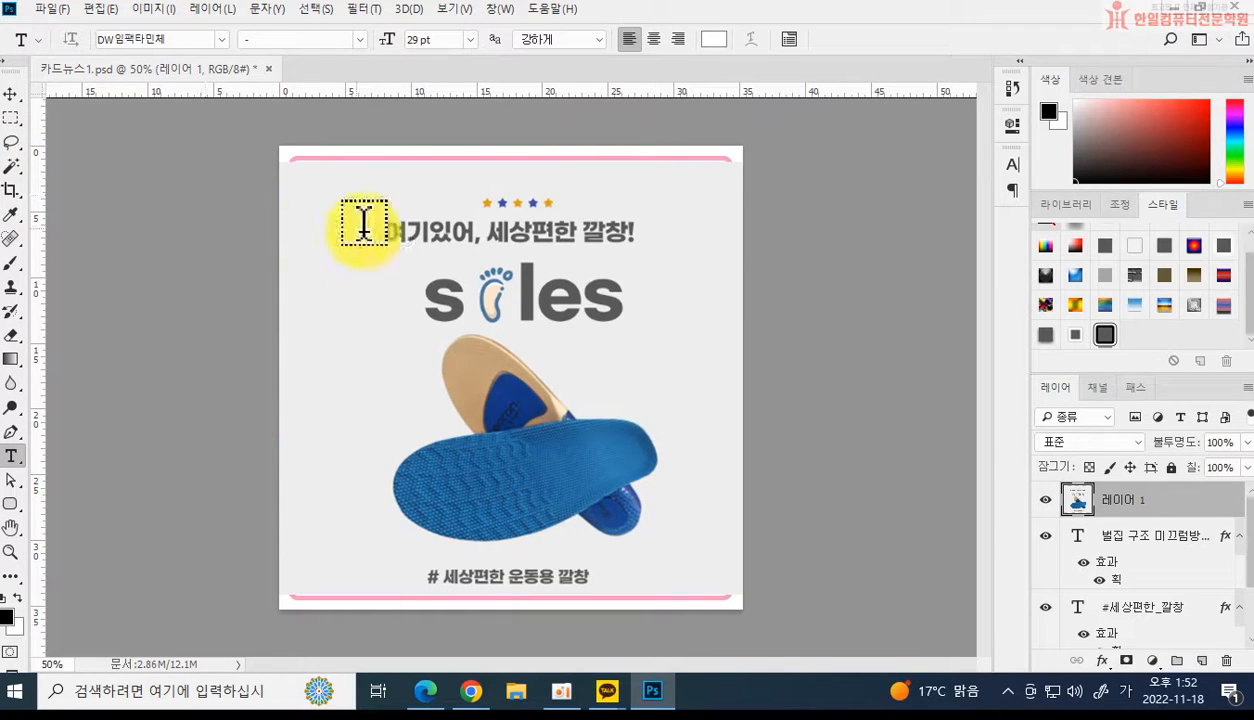
{"action": "key", "text": "ctrl+z"}
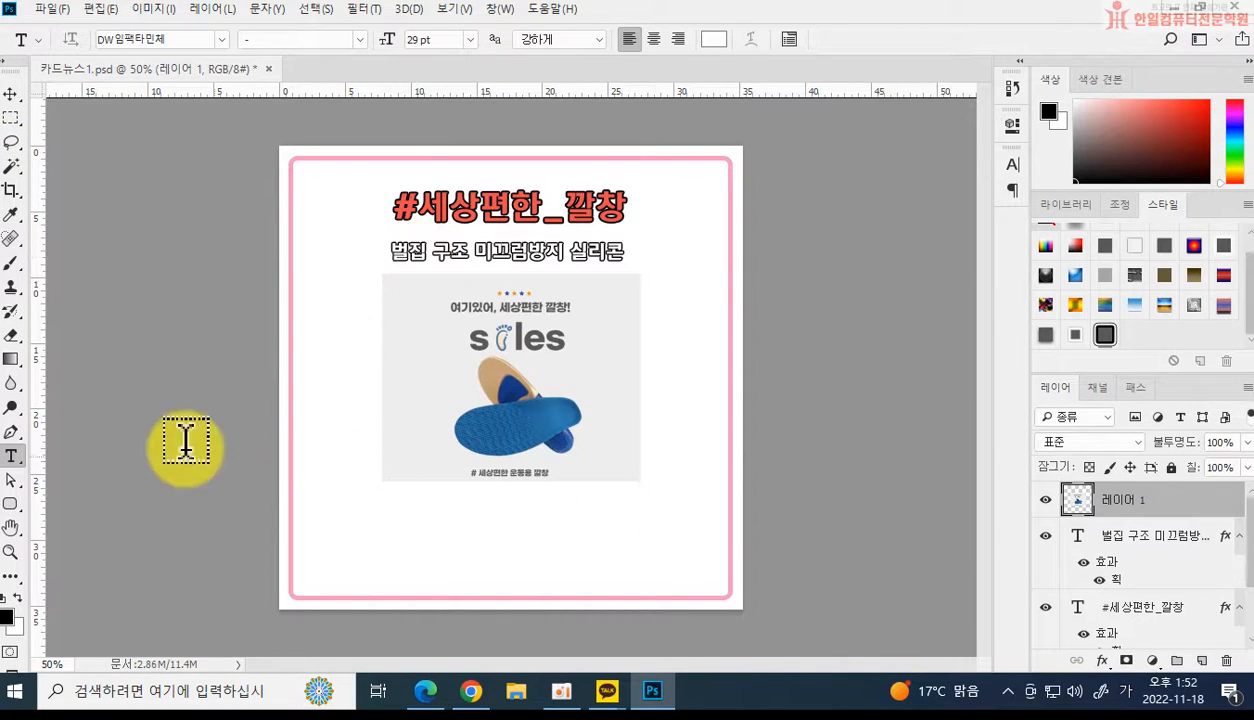
Select both insoles in the pasted image with the Quick Selection tool and copy them to a new layer.
{"action": "left_click_drag", "start_coordinate": [12, 166], "coordinate": [78, 183]}
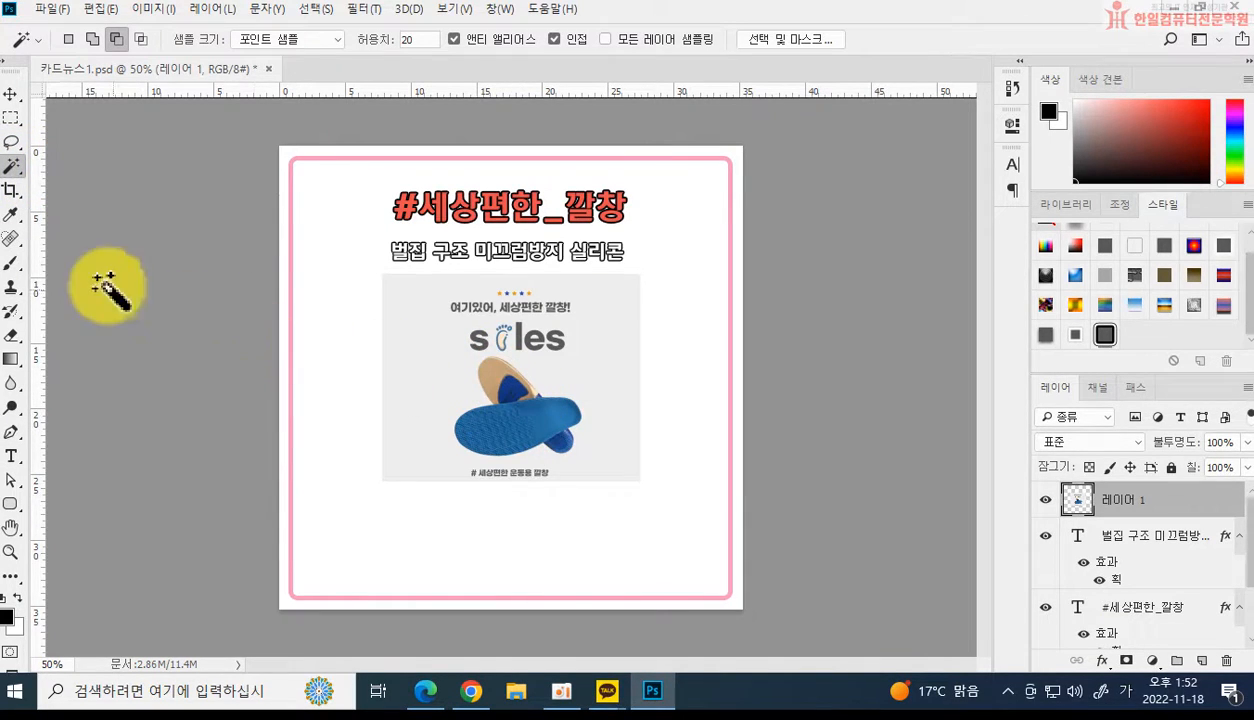
{"action": "left_click_drag", "start_coordinate": [13, 174], "coordinate": [48, 160]}
{"action": "mouse_move", "coordinate": [516, 390]}
{"action": "left_mouse_down"}
{"action": "mouse_move", "coordinate": [512, 372]}
{"action": "mouse_move", "coordinate": [551, 420]}
{"action": "mouse_move", "coordinate": [521, 420]}
{"action": "mouse_move", "coordinate": [545, 425]}
{"action": "left_mouse_up"}
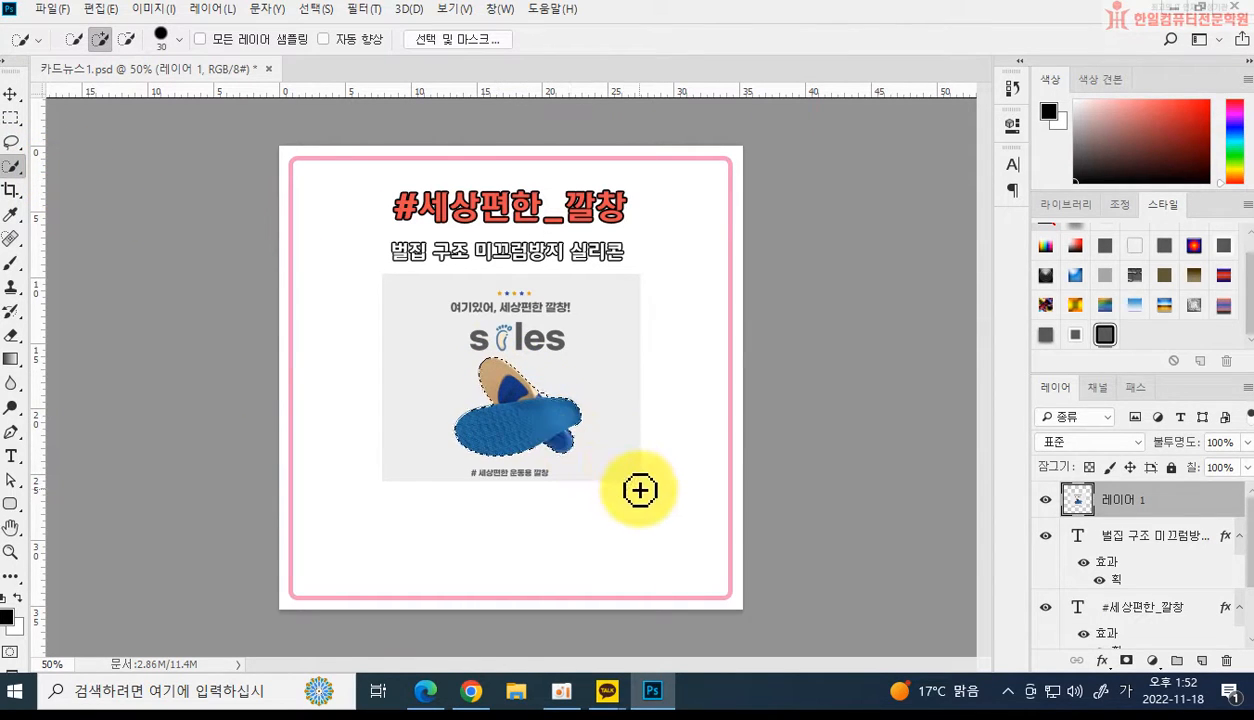
{"action": "key", "text": "ctrl+j"}
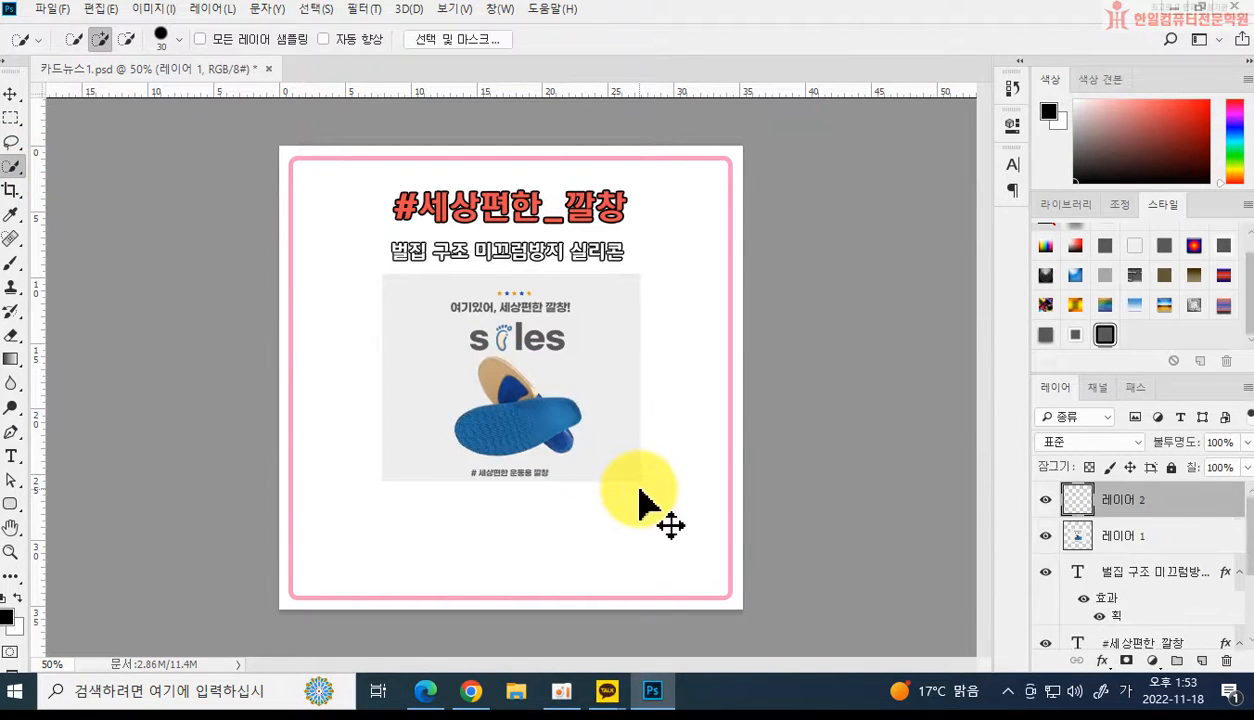
Delete the original pasted product image layer, keeping the insole cutout.
{"action": "left_click", "coordinate": [1138, 538]}
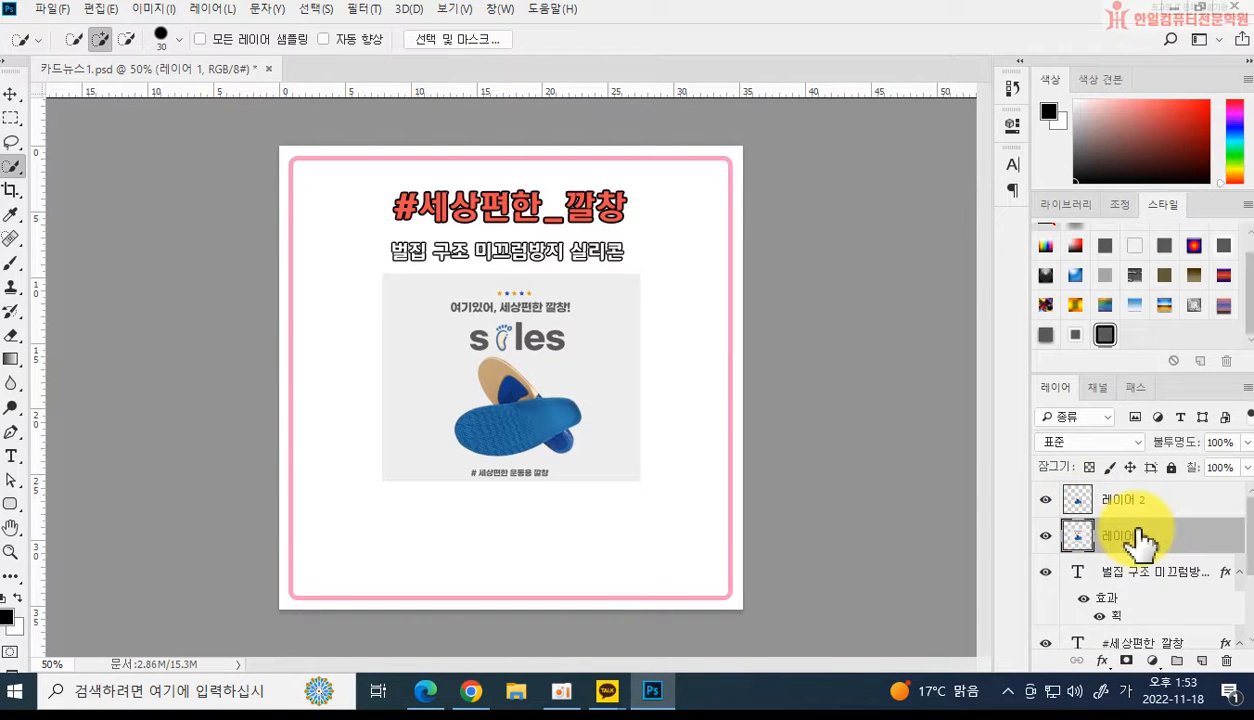
{"action": "key", "text": "Delete"}
{"action": "key", "text": "ctrl+t"}
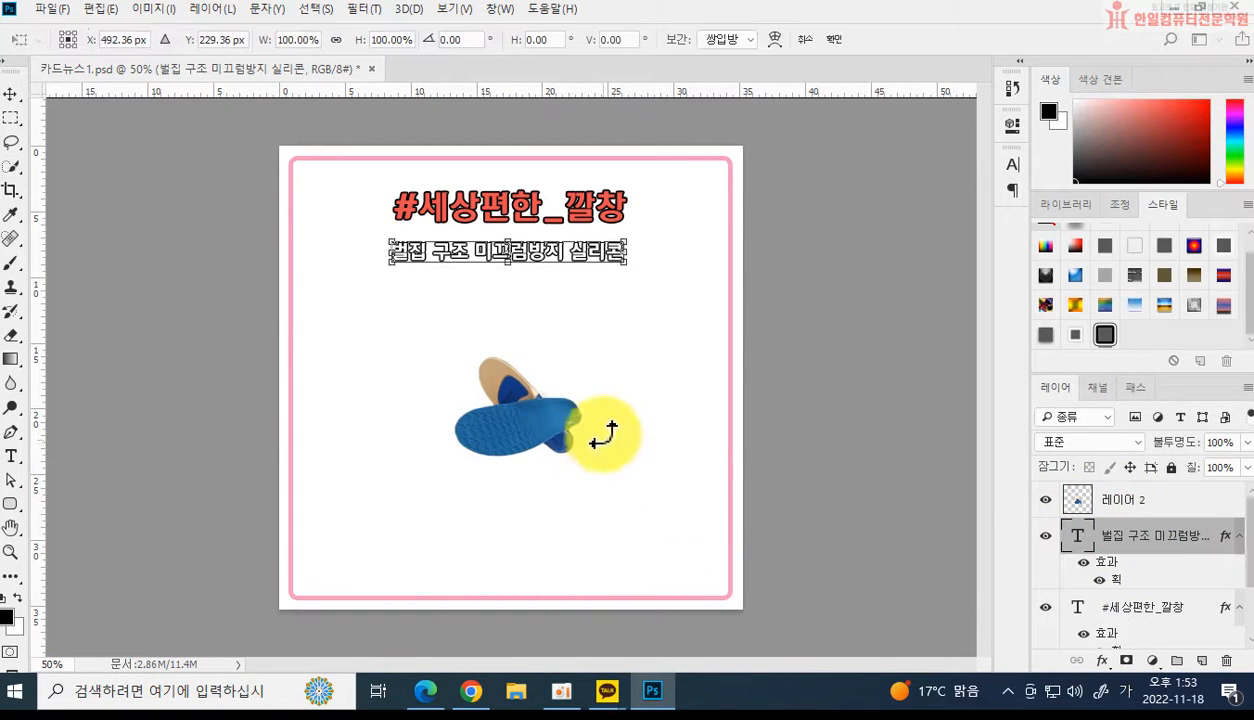
{"action": "key", "text": "Return"}
Enlarge the insole cutout to about 215%, rotate it counterclockwise and centre it below the feature text line.
{"action": "left_click", "coordinate": [1115, 499]}
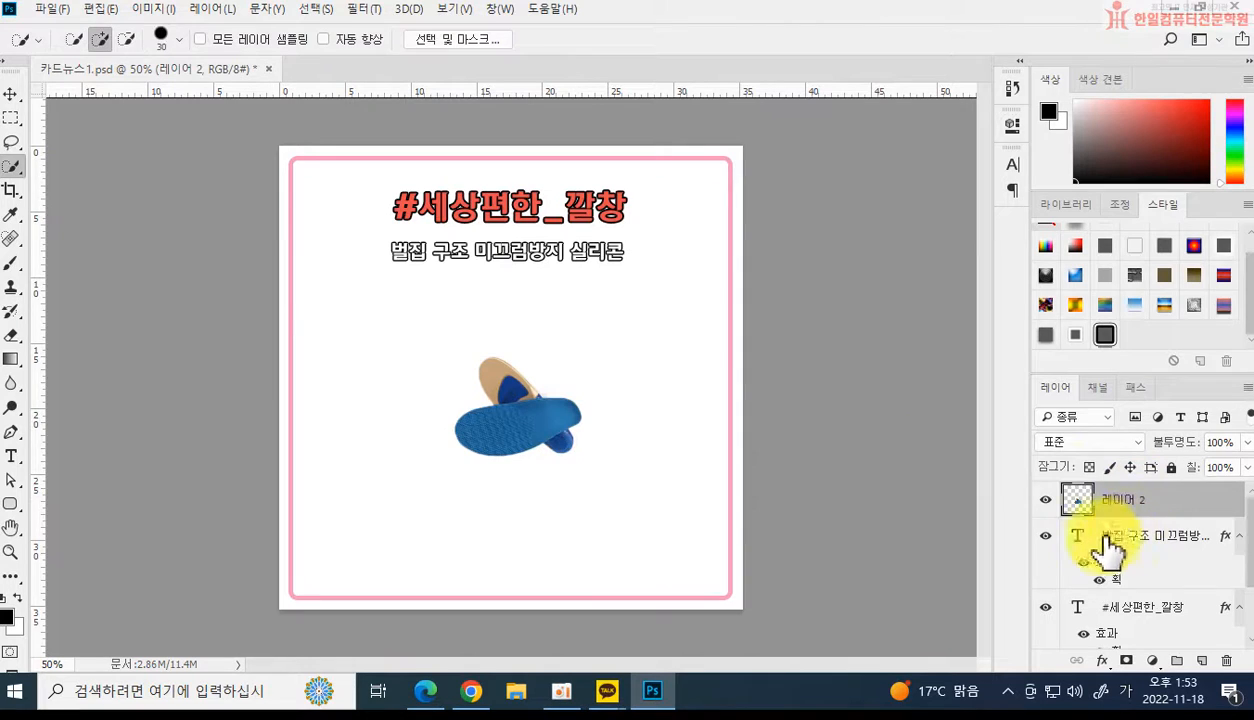
{"action": "key", "text": "ctrl+t"}
{"action": "left_click_drag", "start_coordinate": [585, 357], "coordinate": [820, 327]}
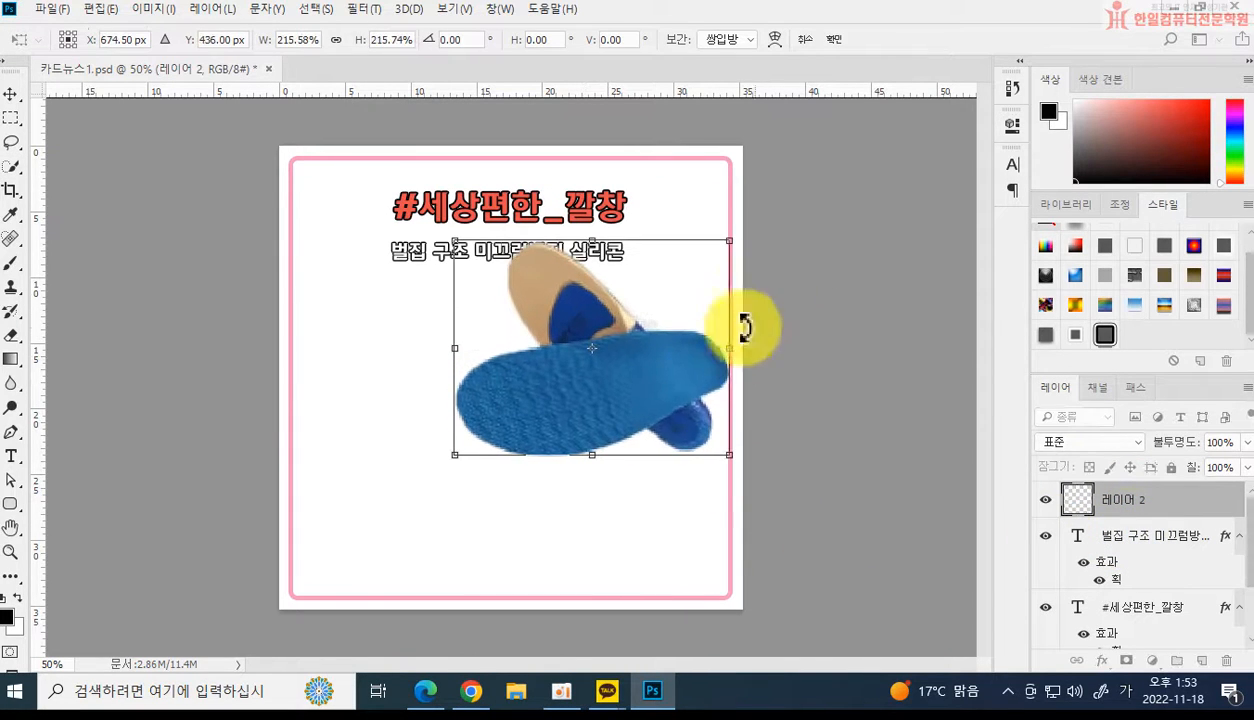
{"action": "left_click_drag", "start_coordinate": [616, 384], "coordinate": [532, 448]}
{"action": "left_click_drag", "start_coordinate": [686, 490], "coordinate": [714, 421]}
{"action": "left_click_drag", "start_coordinate": [568, 428], "coordinate": [566, 417]}
{"action": "key", "text": "Return"}
Erase the leftover grey background between the two insoles with the Eraser tool.
{"action": "key", "text": "w"}
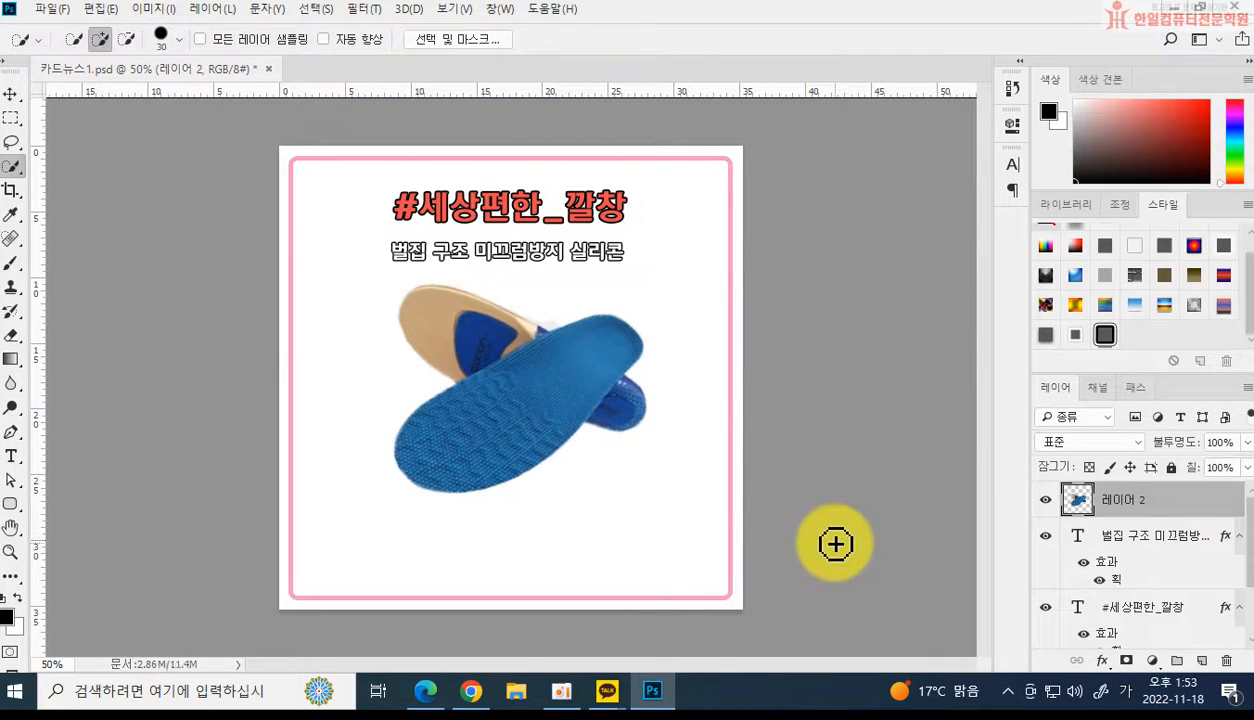
{"action": "left_click", "coordinate": [12, 335]}
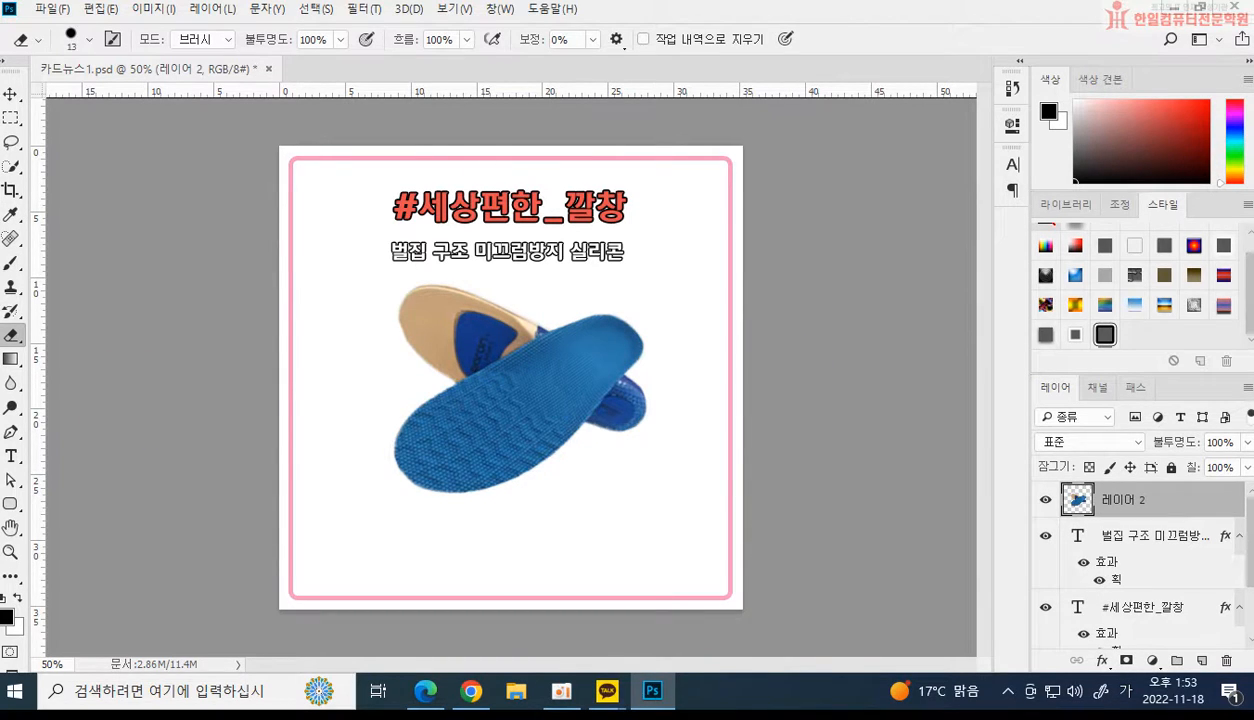
{"action": "key", "text": "alt+Tab"}
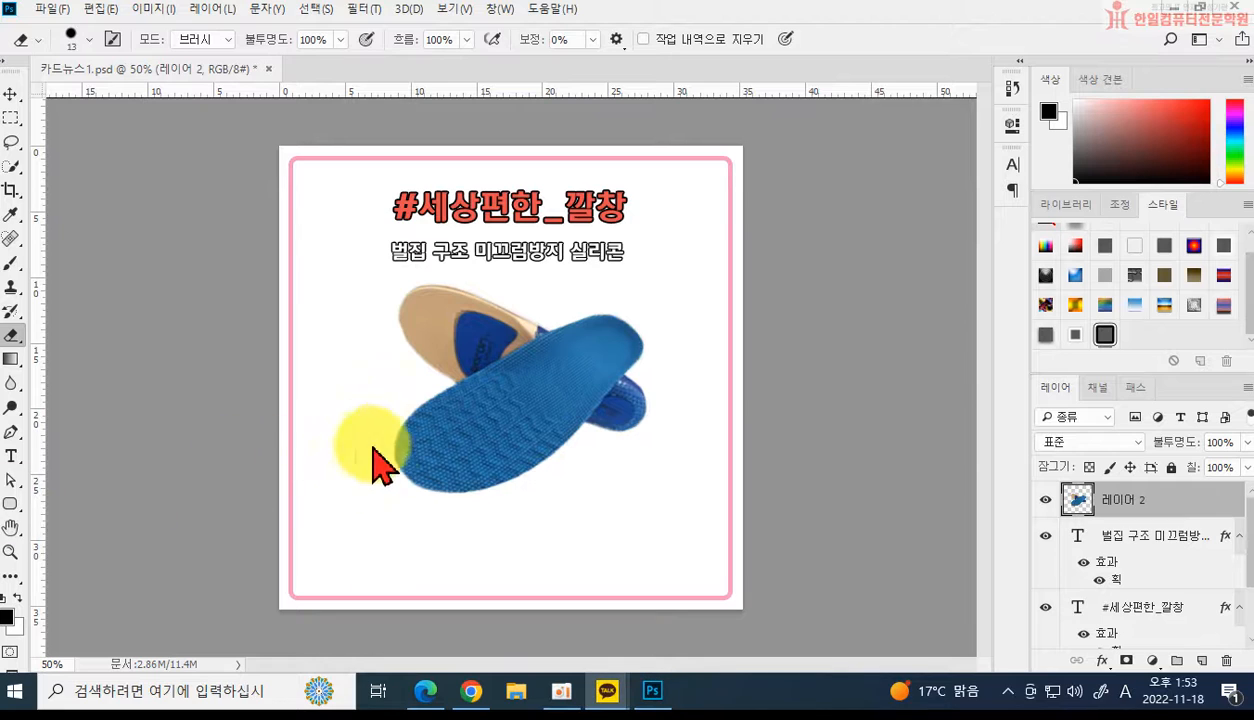
Add a 3 px outside stroke in near-white (fafafa) to the insole cutout layer.
{"action": "left_click", "coordinate": [1102, 659]}
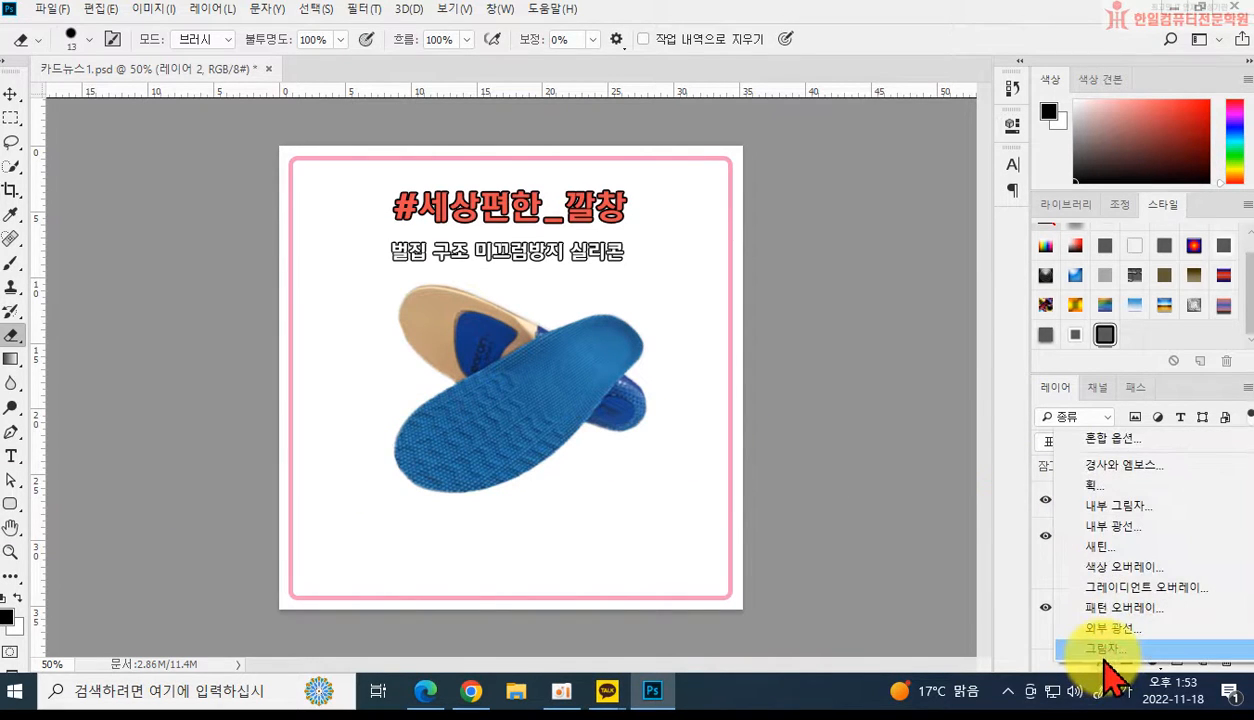
{"action": "left_click", "coordinate": [1100, 486]}
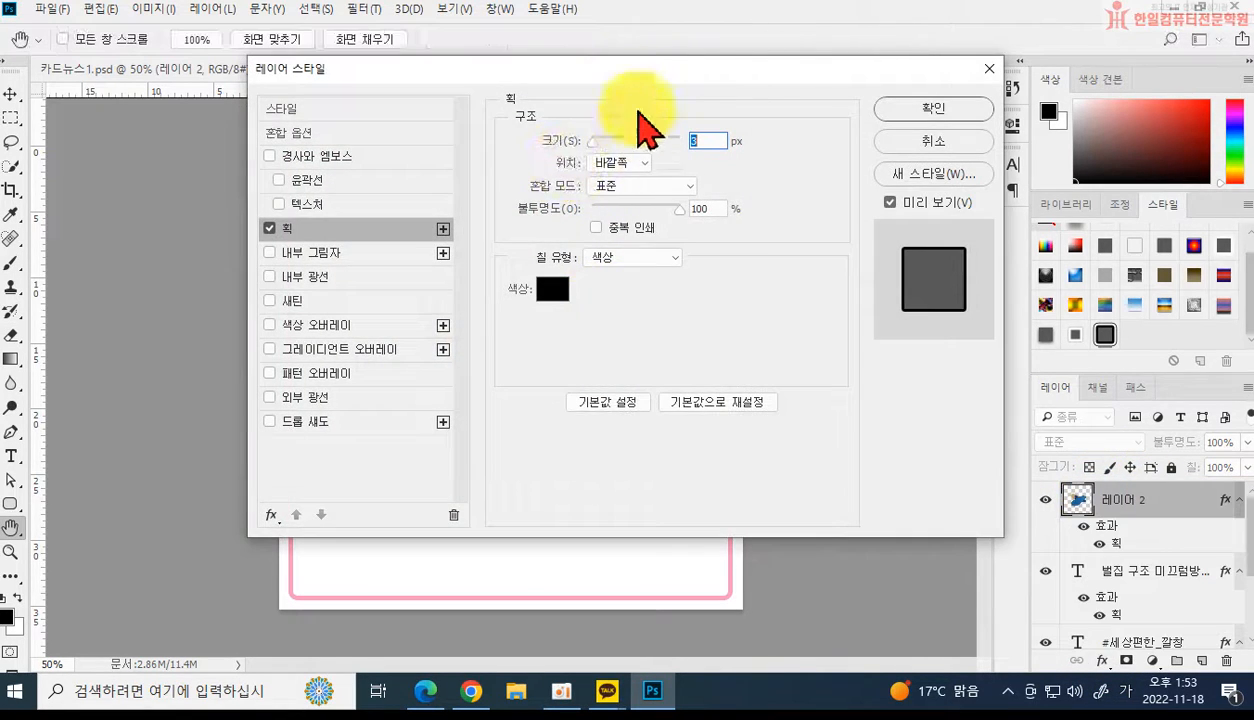
{"action": "left_click_drag", "start_coordinate": [628, 74], "coordinate": [945, 205]}
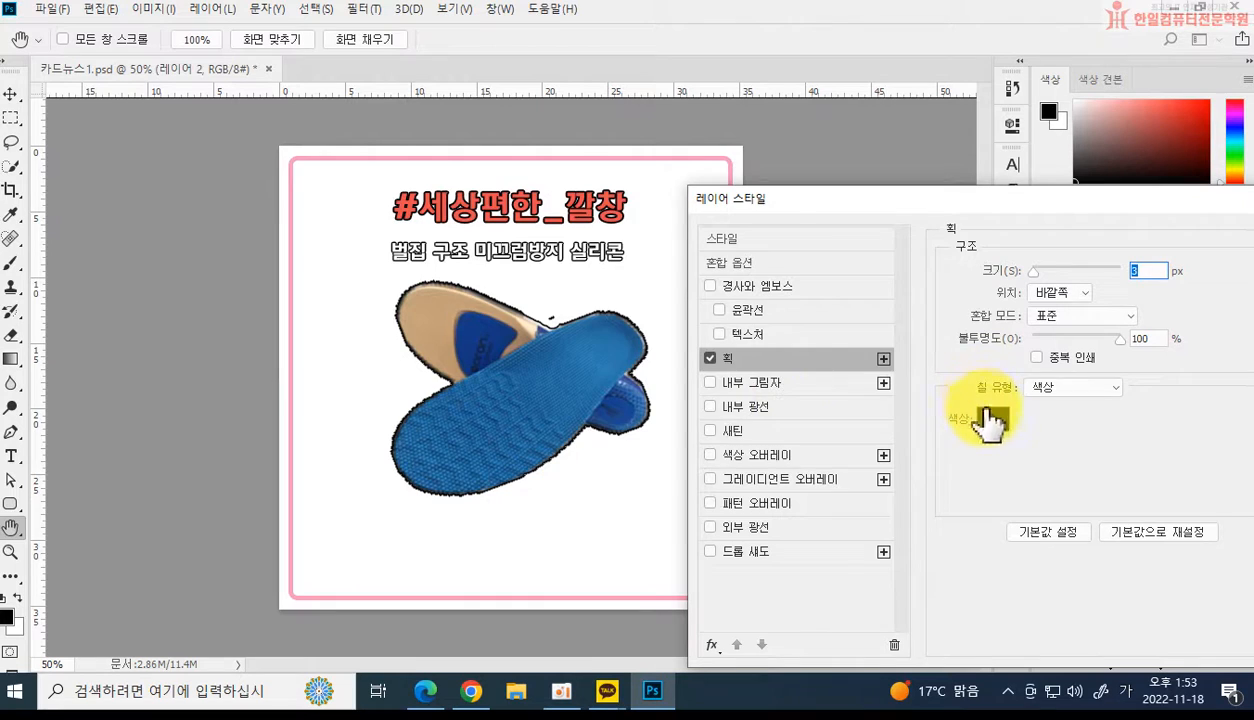
{"action": "left_click", "coordinate": [990, 421]}
{"action": "left_click", "coordinate": [540, 260]}
{"action": "left_click", "coordinate": [462, 204]}
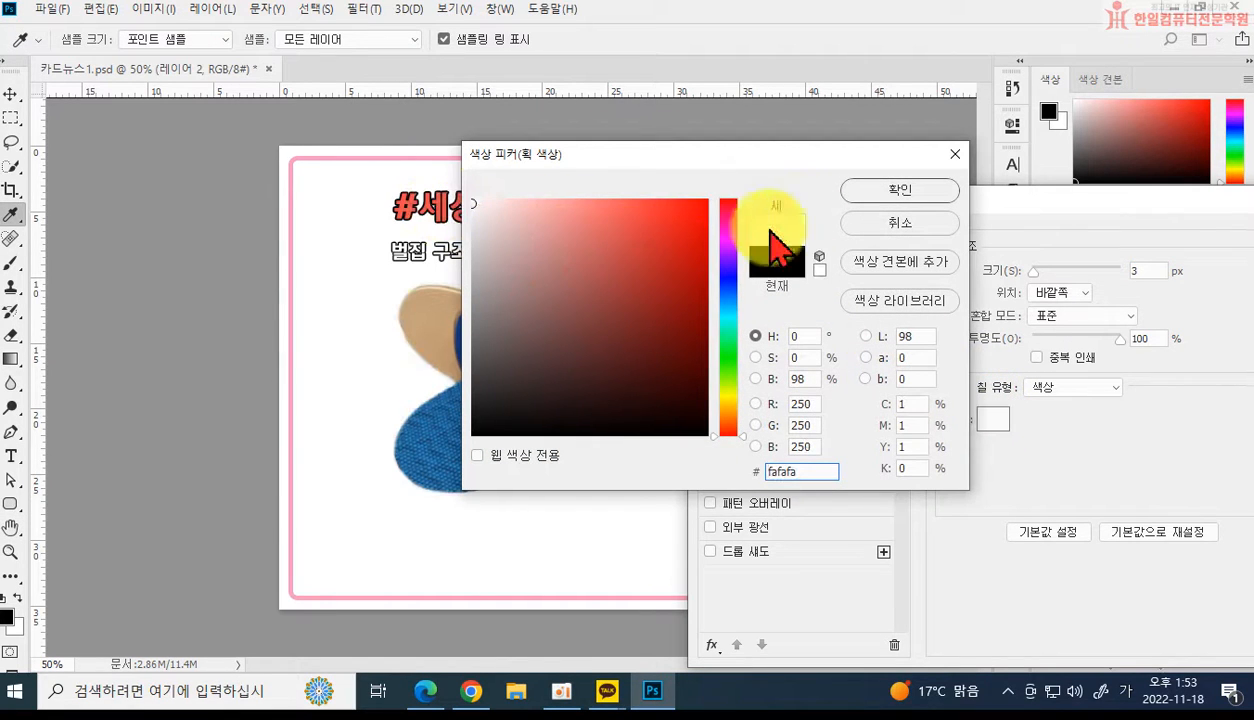
{"action": "left_click", "coordinate": [869, 190]}
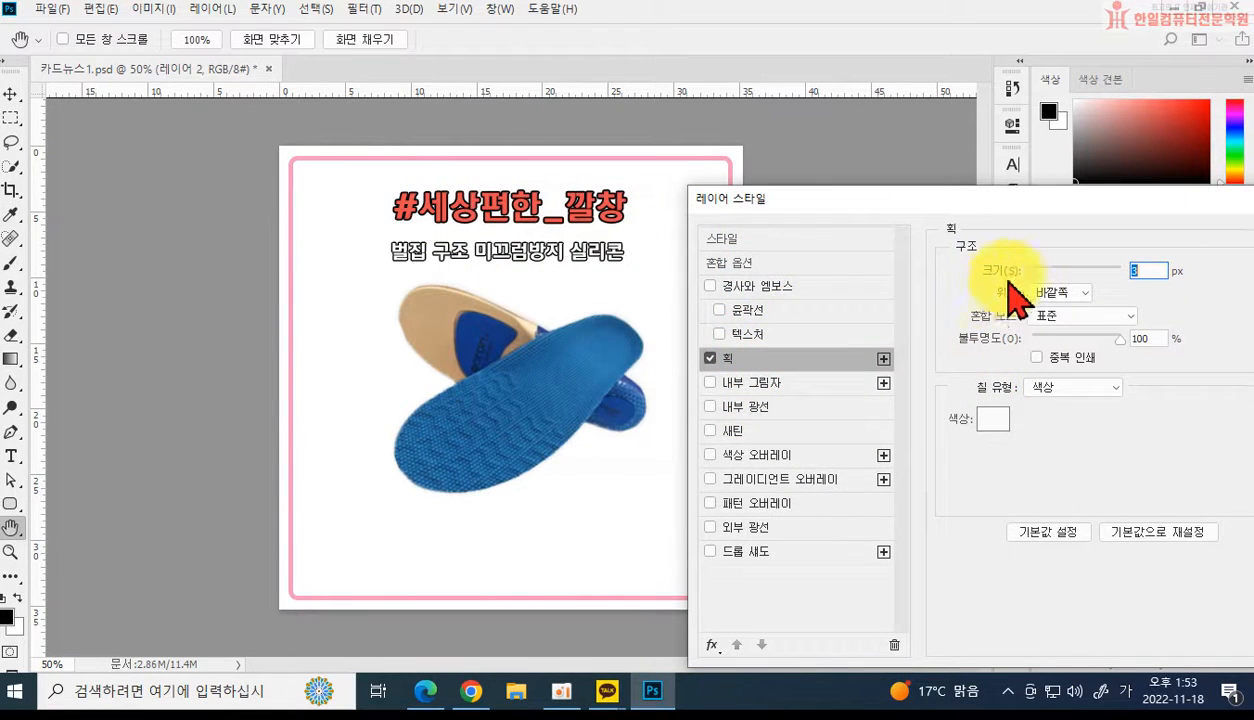
Add a Multiply drop shadow to the insole cutout with 31% opacity and 18 px distance.
{"action": "left_click", "coordinate": [745, 551]}
{"action": "left_click", "coordinate": [1069, 297]}
{"action": "left_click_drag", "start_coordinate": [1070, 298], "coordinate": [1060, 301]}
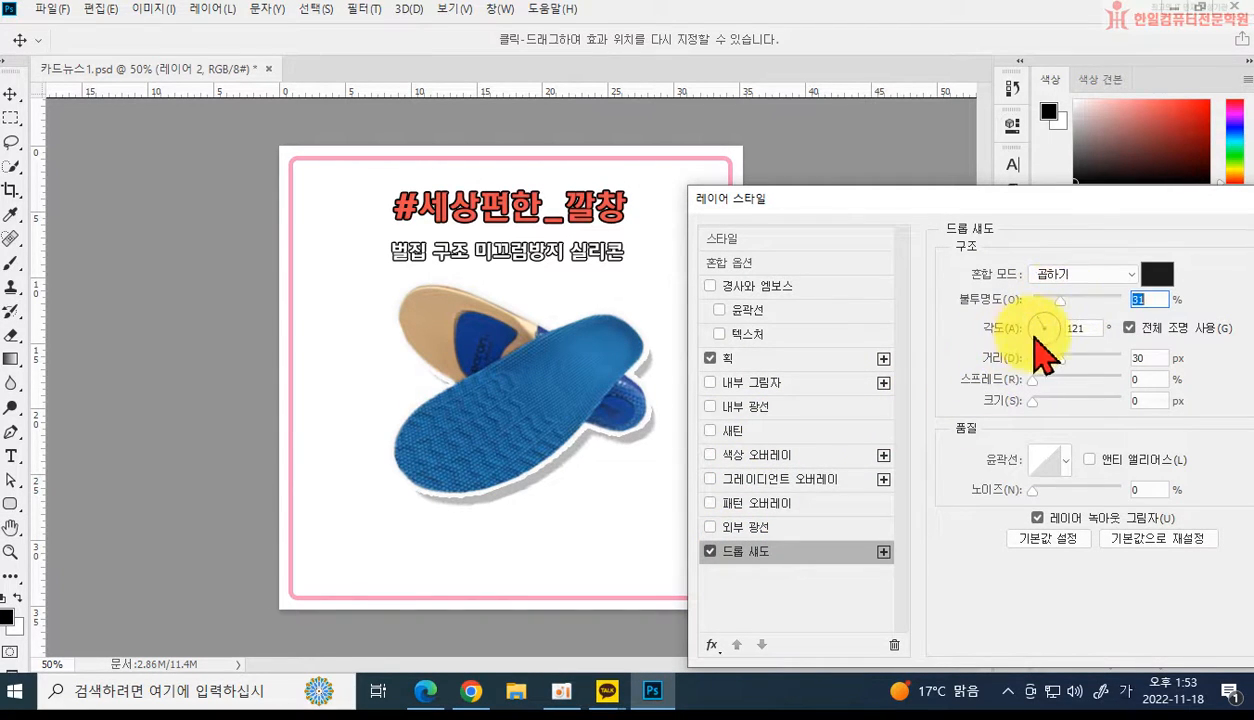
{"action": "left_click", "coordinate": [1057, 357]}
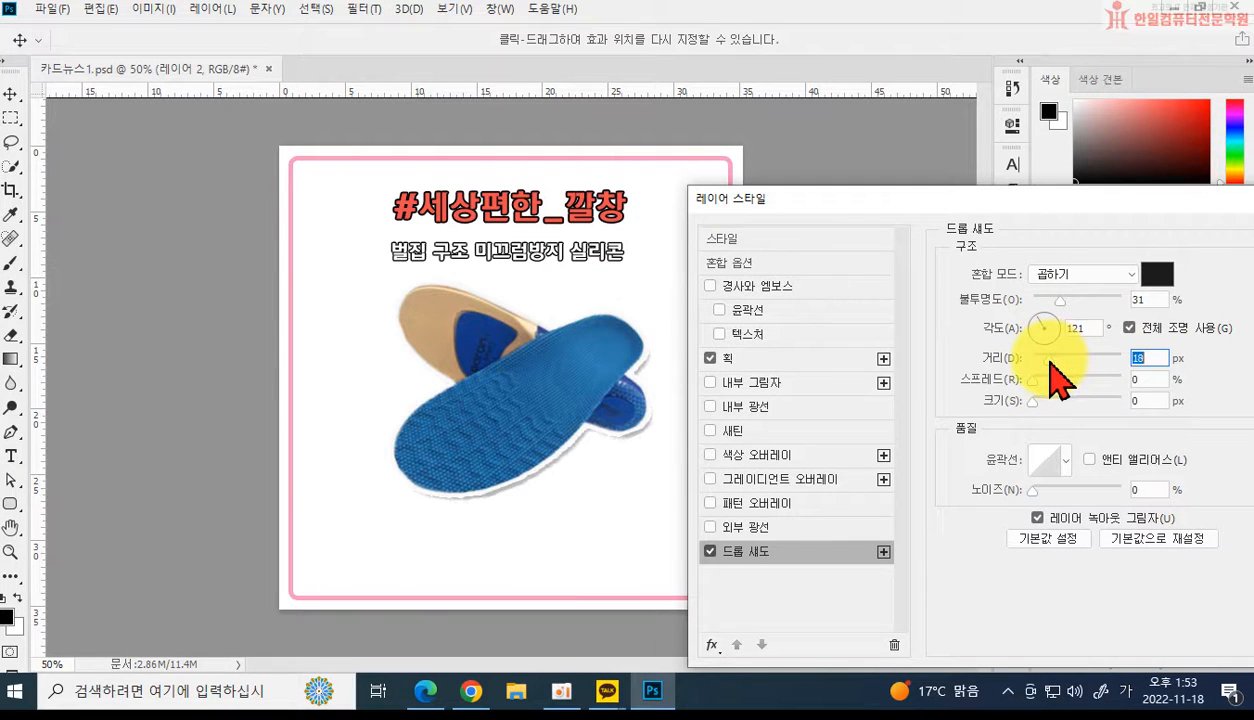
{"action": "left_click_drag", "start_coordinate": [854, 204], "coordinate": [826, 318]}
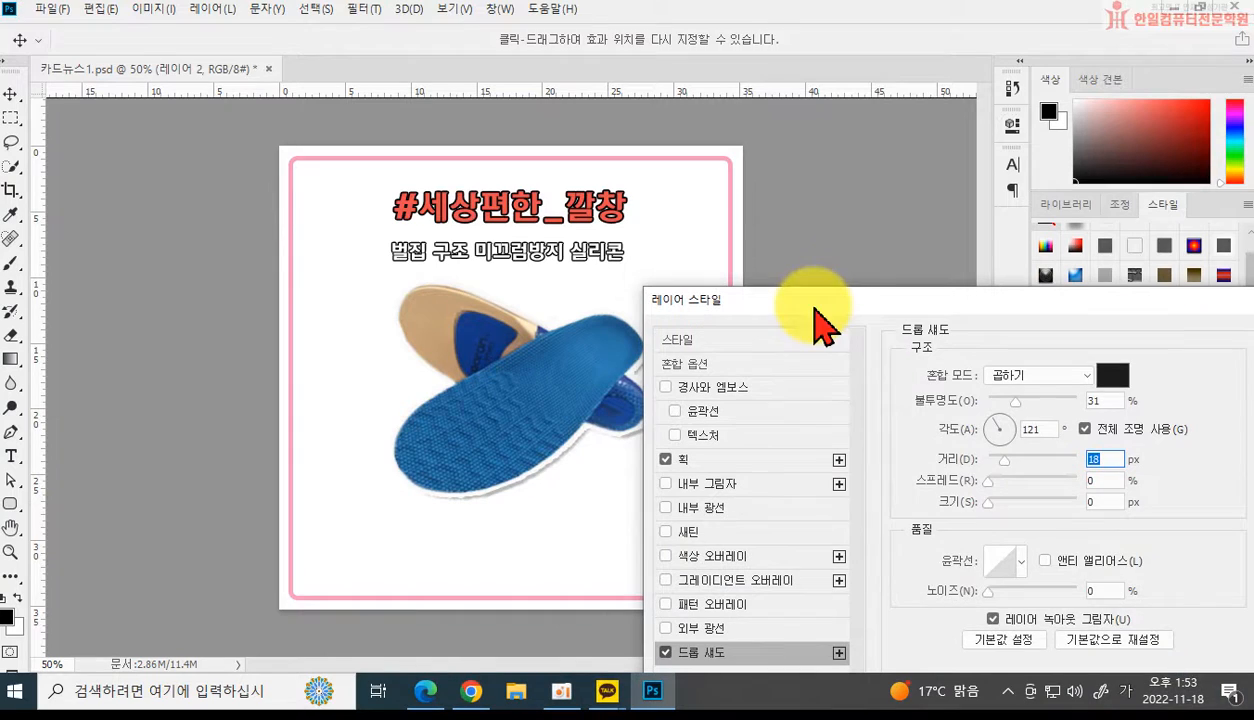
Turn off the insole cutout's stroke and lighten its drop shadow to 21% opacity and 13 px distance.
{"action": "left_click", "coordinate": [786, 459]}
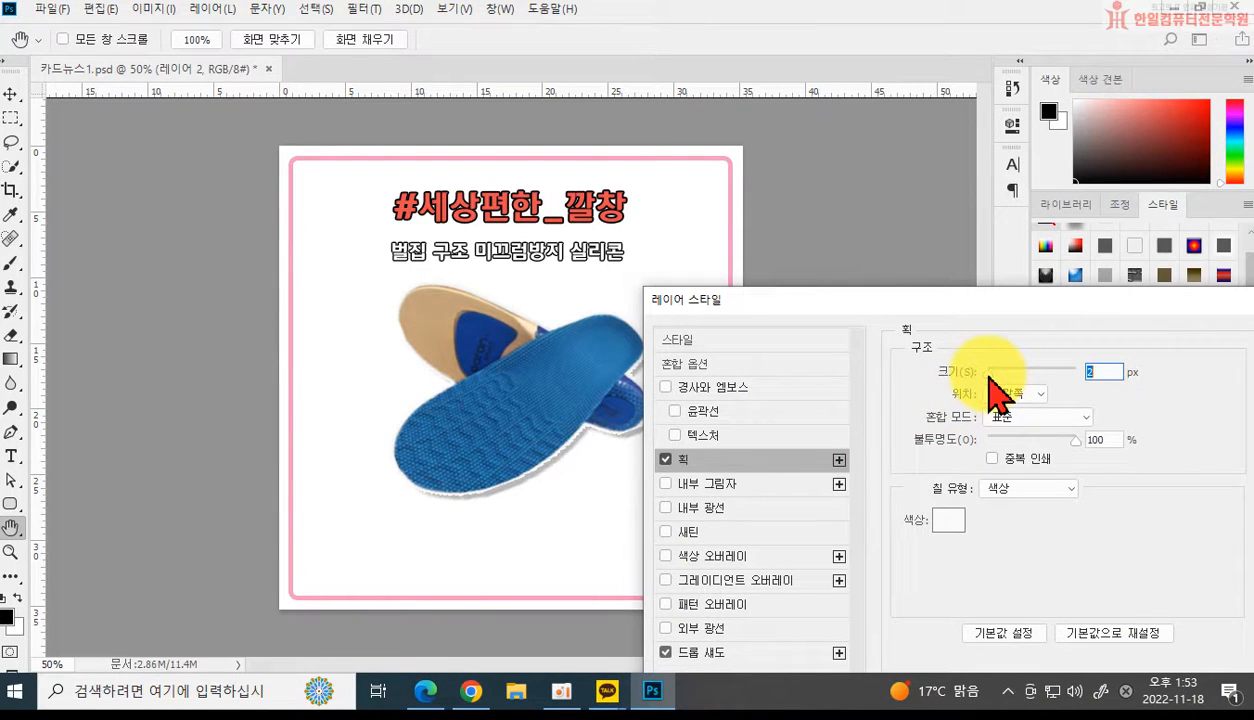
{"action": "left_click", "coordinate": [665, 459]}
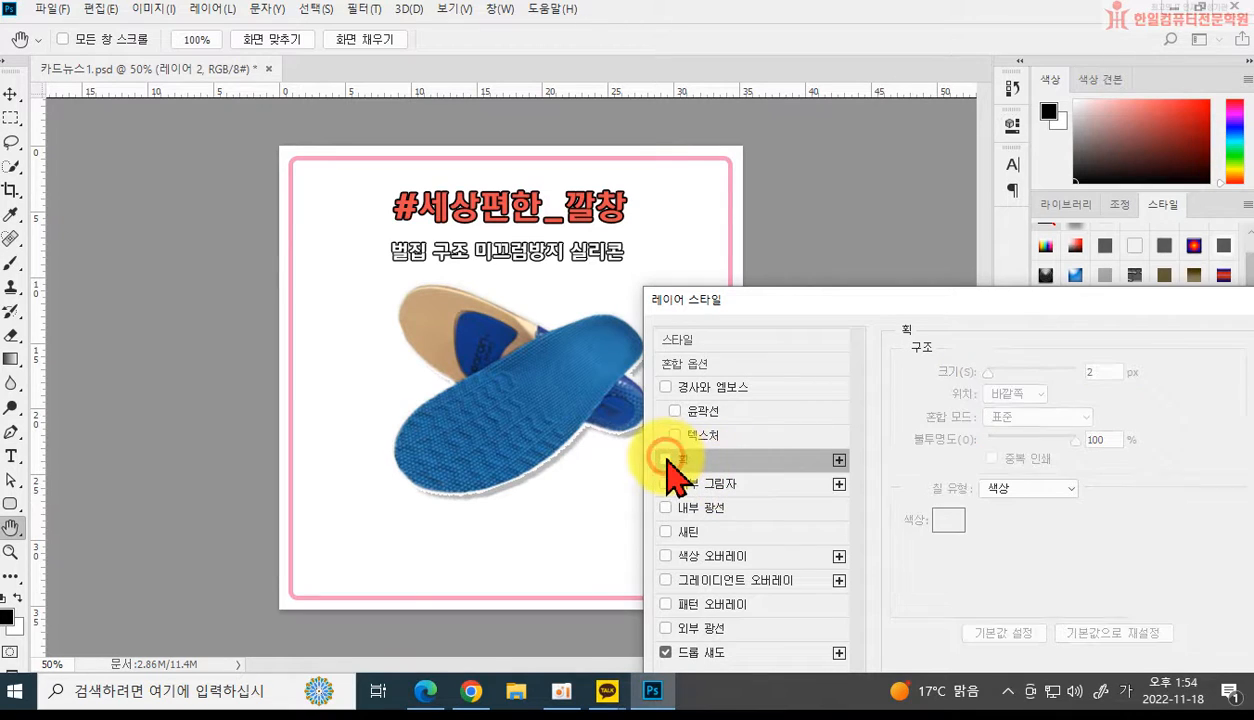
{"action": "left_click", "coordinate": [705, 652]}
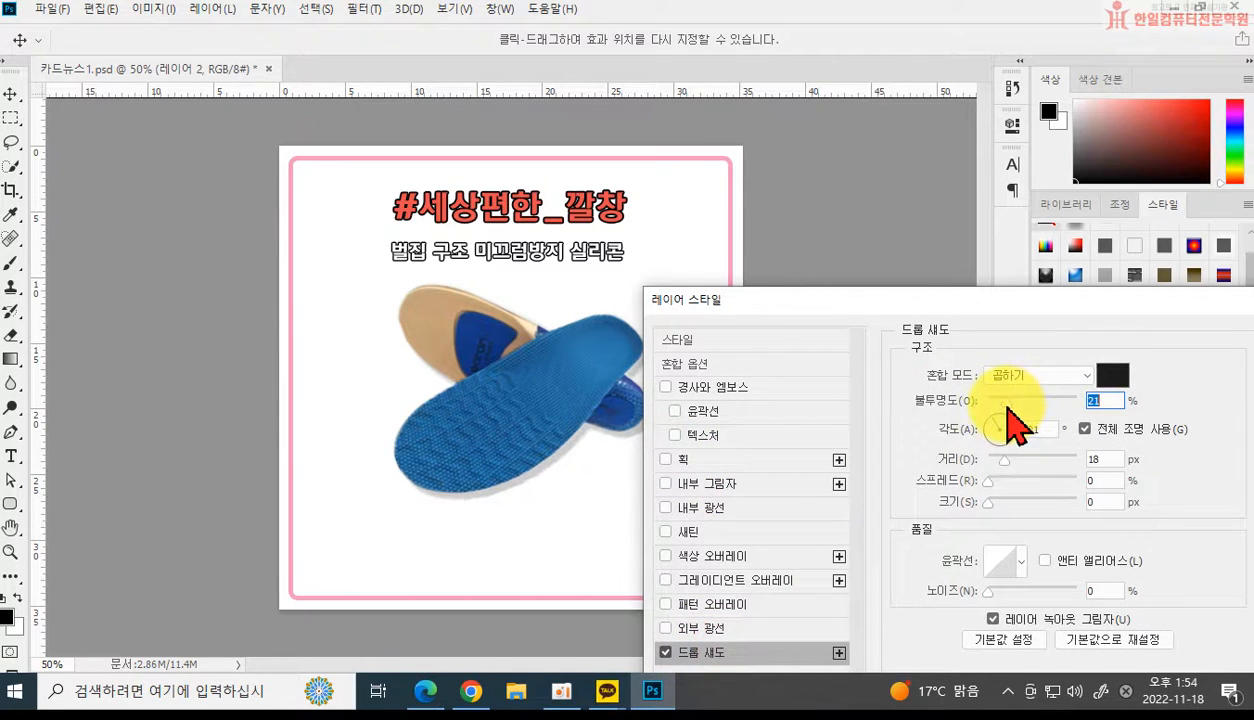
{"action": "left_click_drag", "start_coordinate": [1002, 462], "coordinate": [999, 464]}
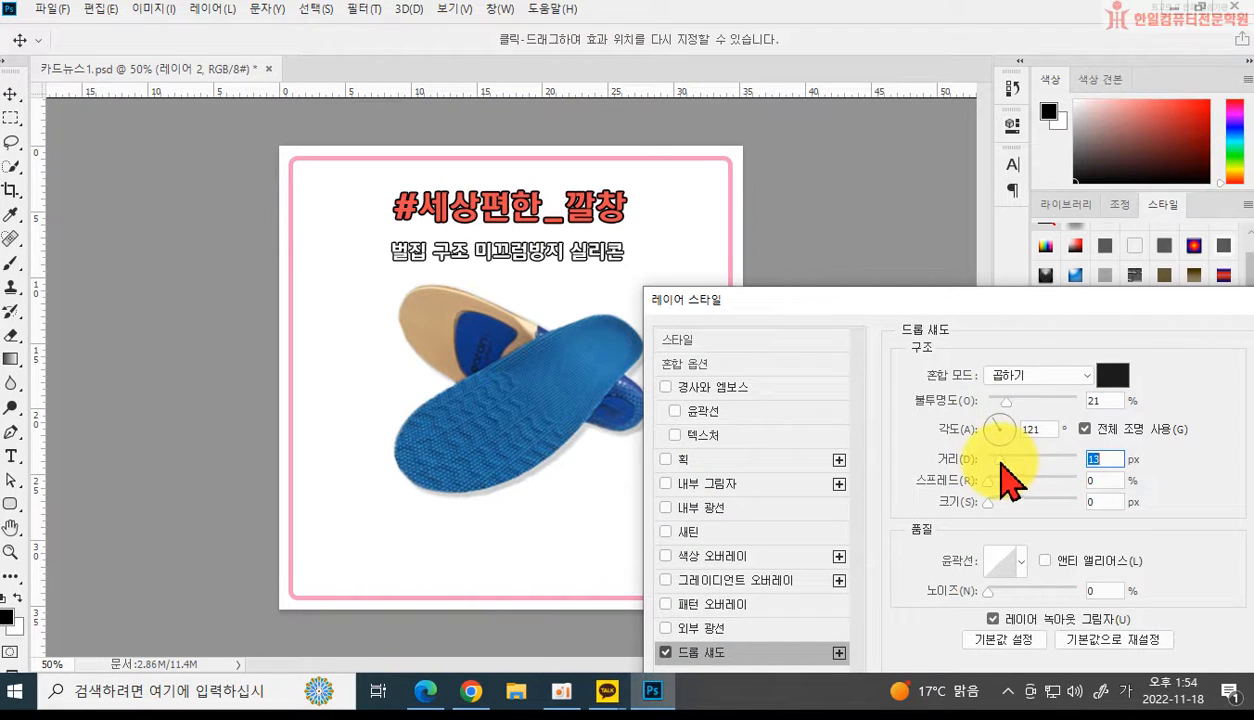
{"action": "left_click_drag", "start_coordinate": [871, 302], "coordinate": [530, 468]}
{"action": "left_click", "coordinate": [1013, 500]}
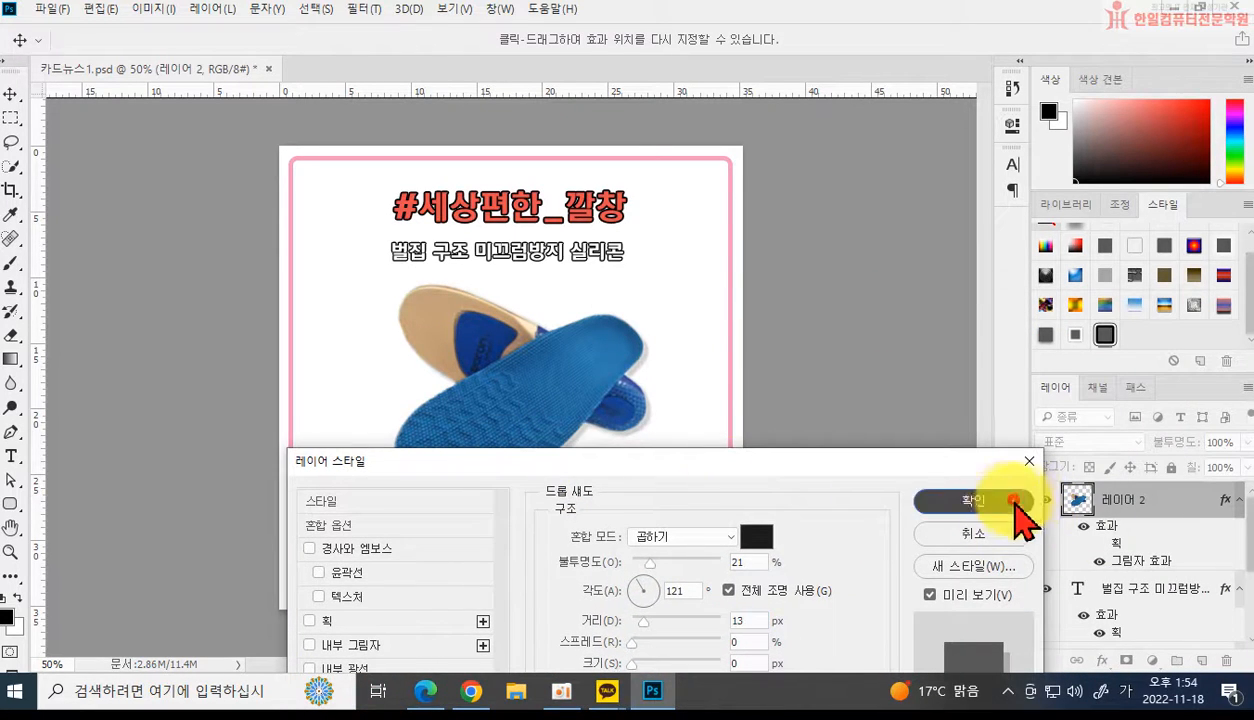
Move the insole cutout to the left half of the card and check the headphone card-news reference image.
{"action": "left_click", "coordinate": [11, 95]}
{"action": "left_click_drag", "start_coordinate": [497, 397], "coordinate": [406, 428]}
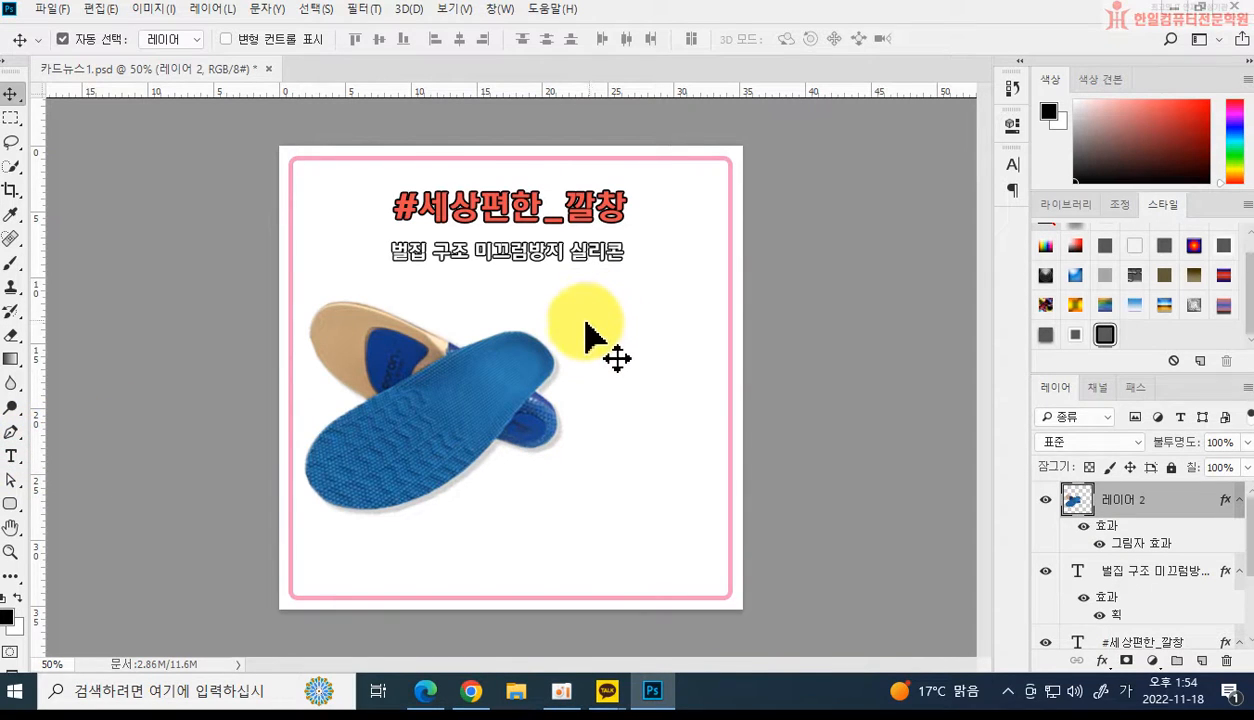
{"action": "key", "text": "alt+Tab"}
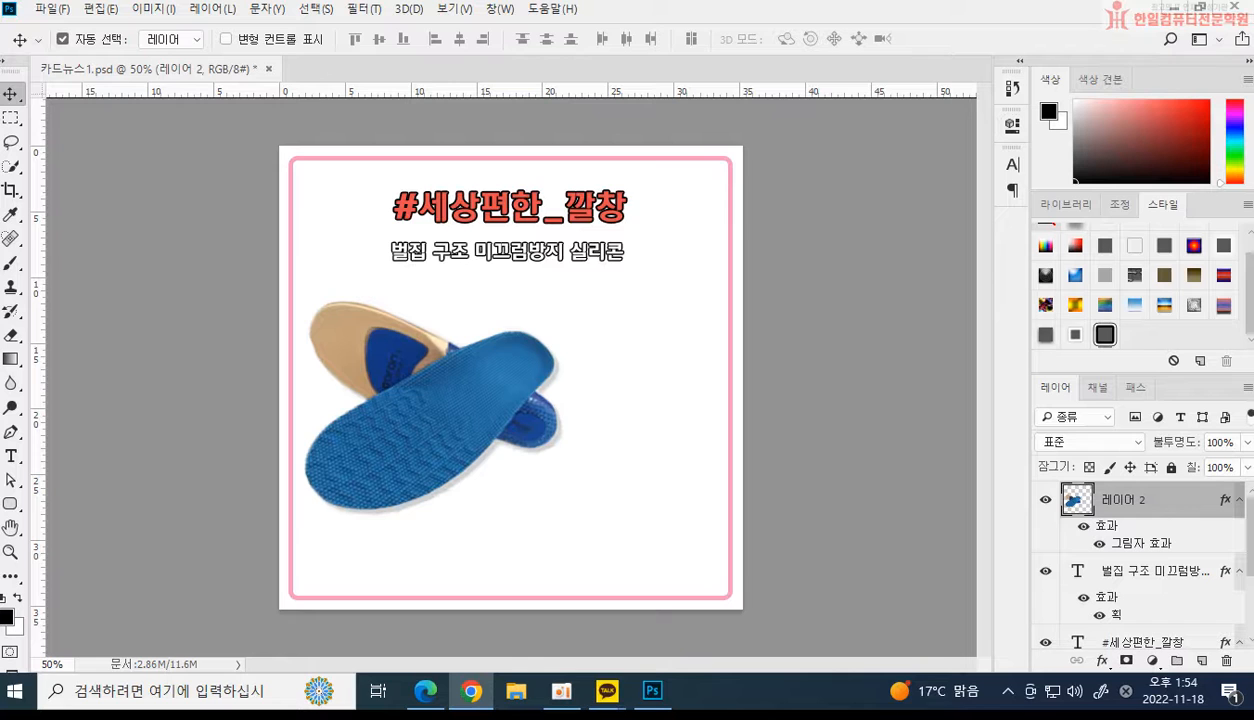
{"action": "left_click_drag", "start_coordinate": [2, 132], "coordinate": [416, 140]}
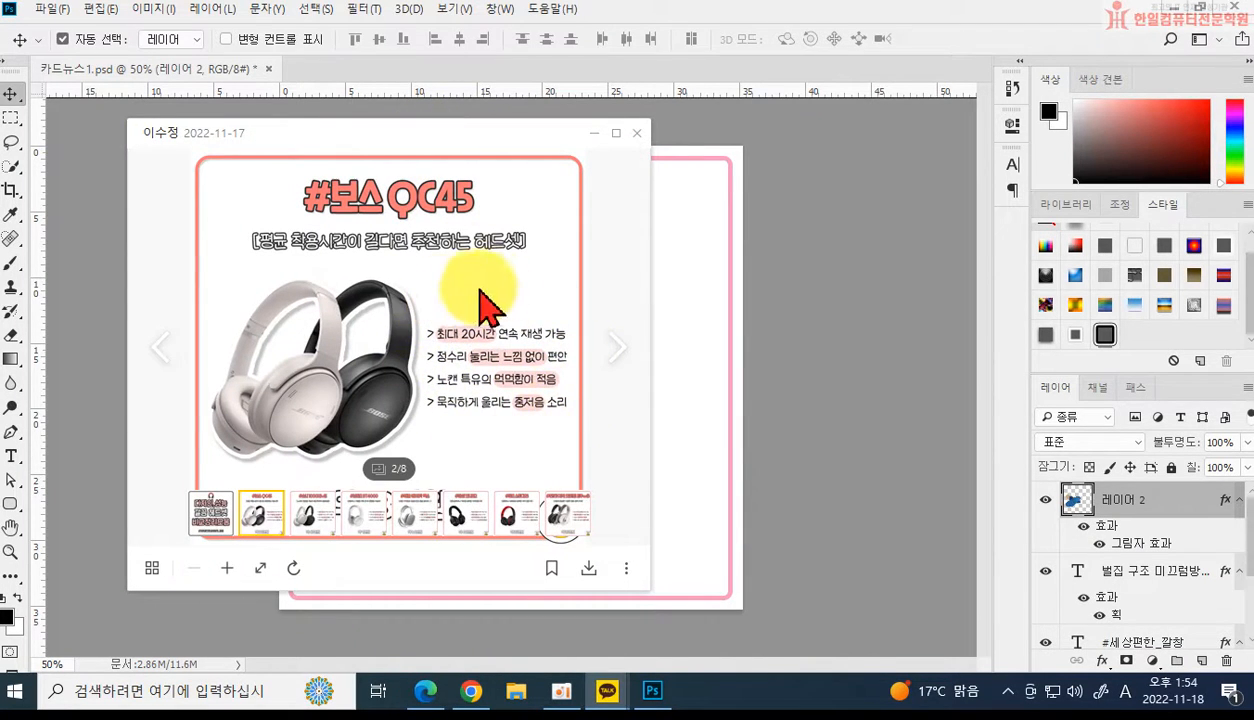
{"action": "left_click_drag", "start_coordinate": [331, 135], "coordinate": [0, 205]}
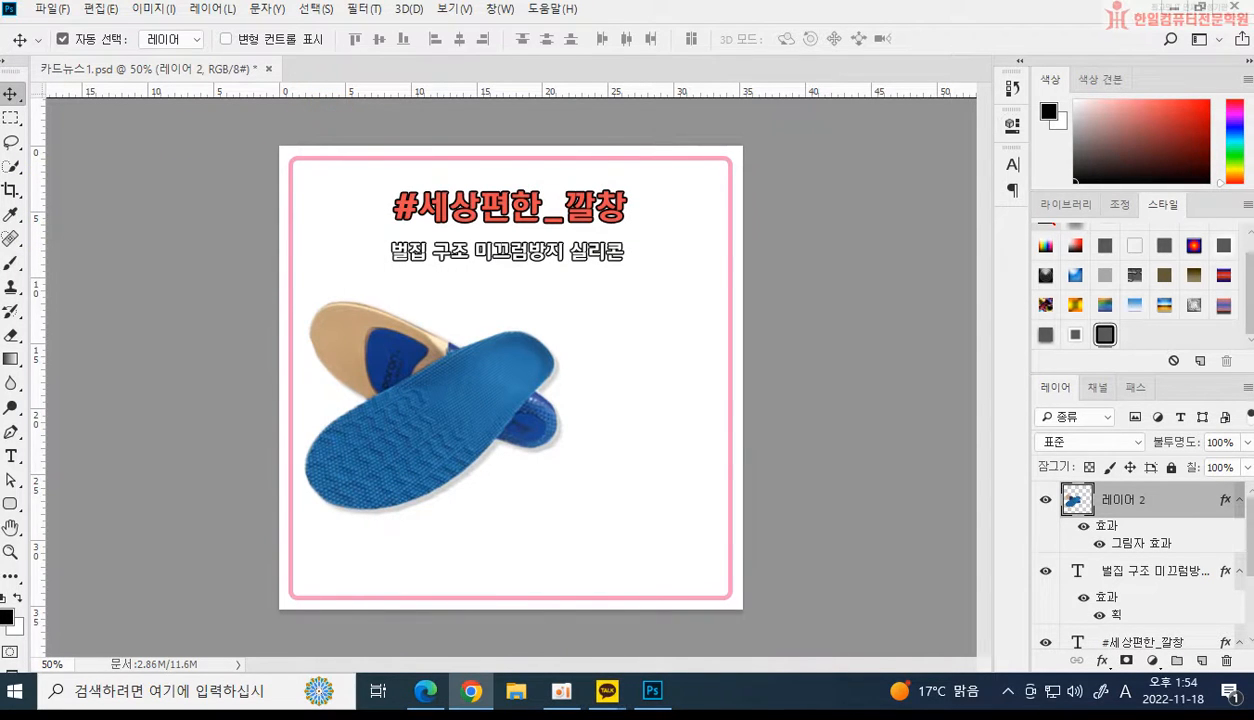
Add black four-line text beside the insoles: "> U형 구조의 편안함", "> 충격분산 EVA스폰지", "> 족저보호 설계", "> 땀 흡수, 우수한 통기성".
{"action": "left_click", "coordinate": [11, 456]}
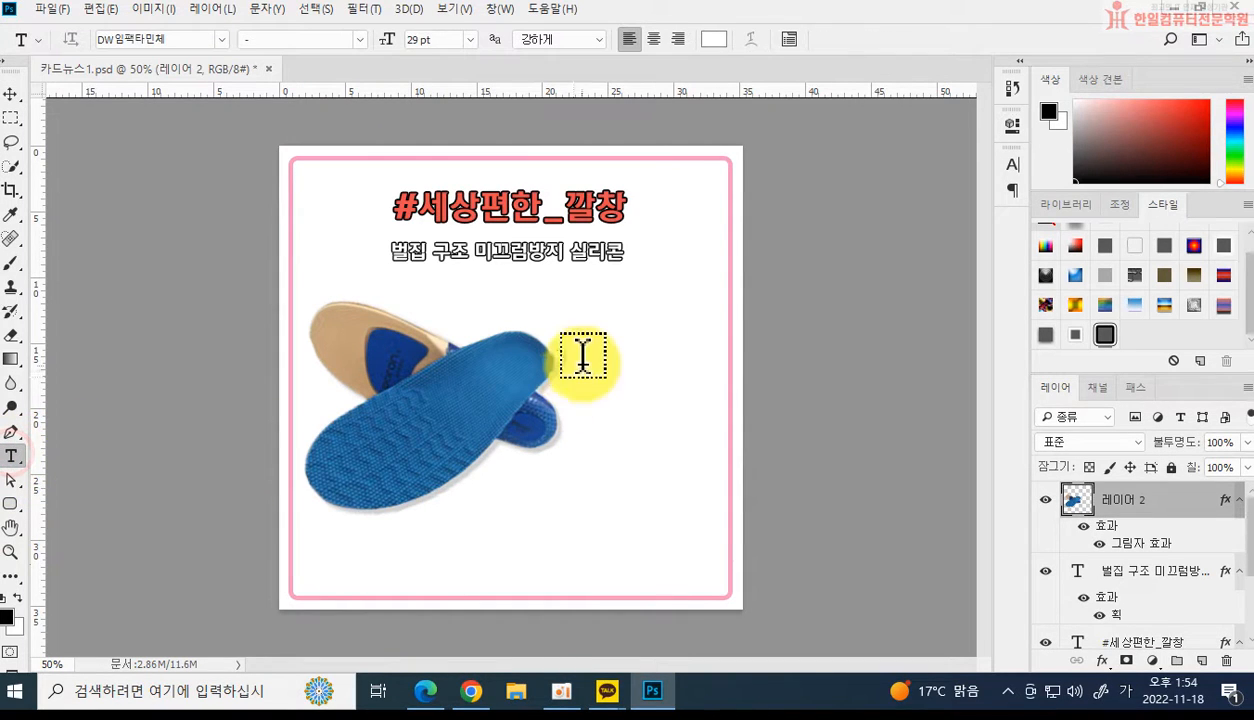
{"action": "left_click", "coordinate": [584, 334]}
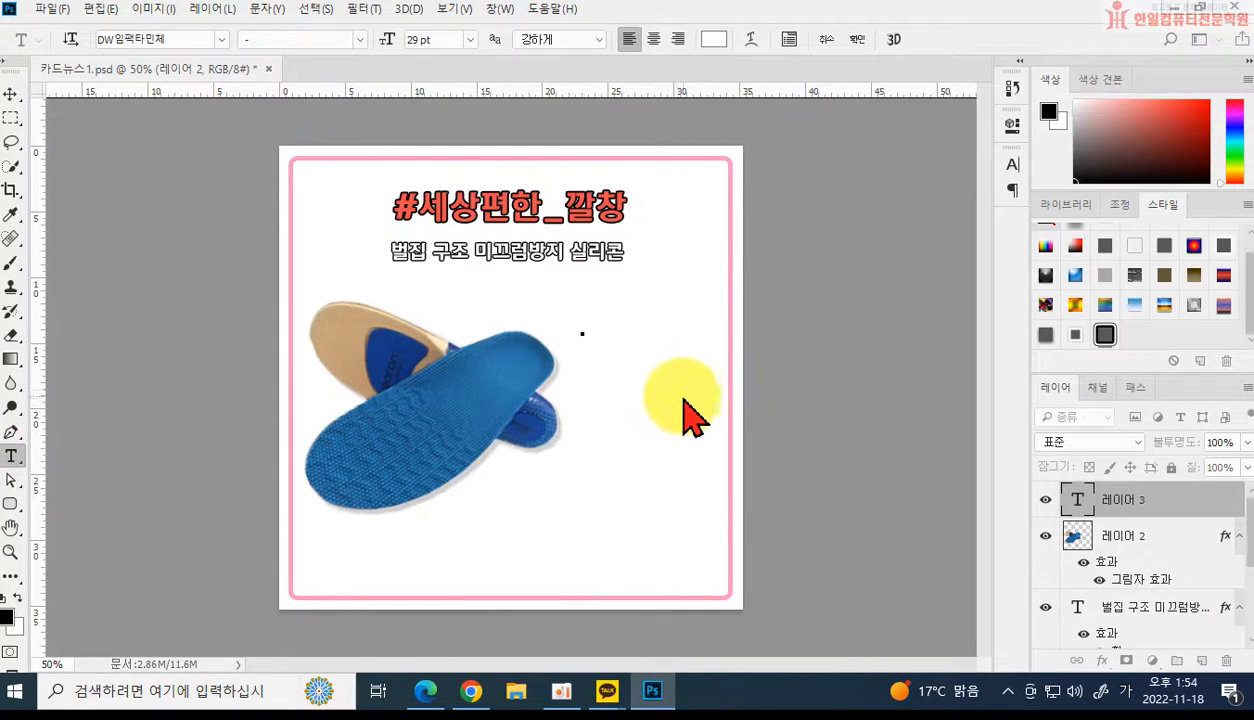
{"action": "left_click", "coordinate": [714, 42]}
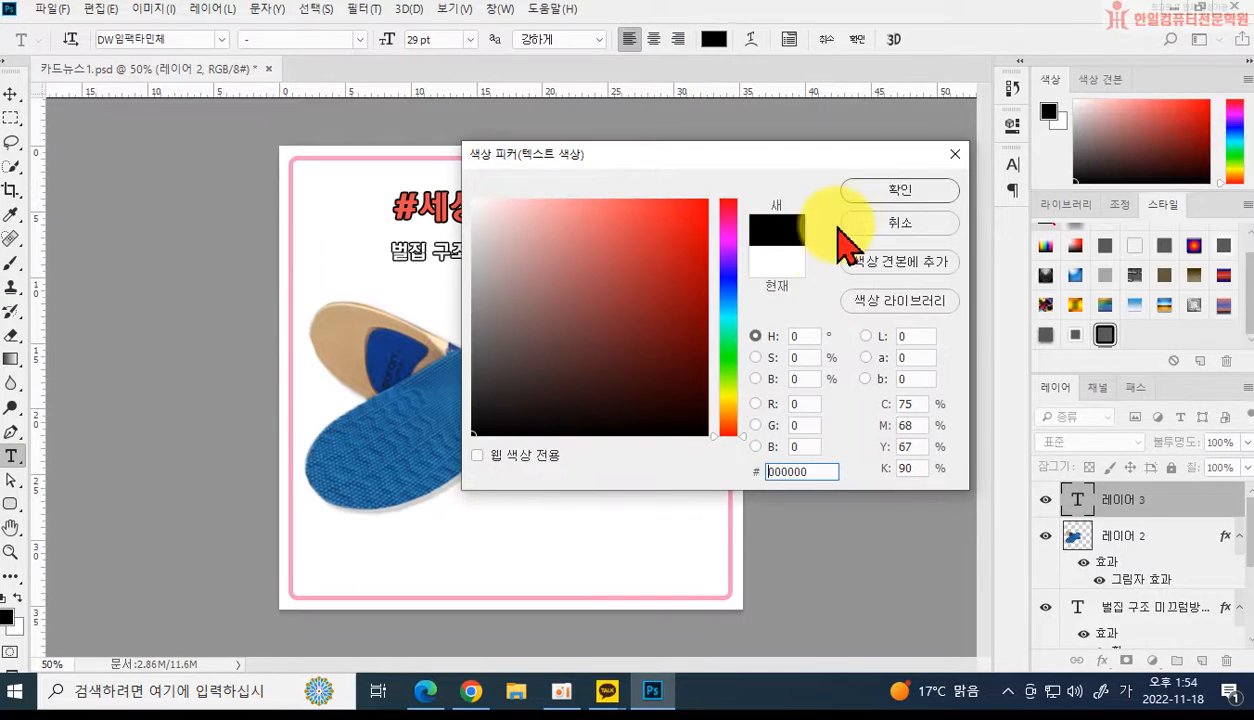
{"action": "left_click", "coordinate": [878, 195]}
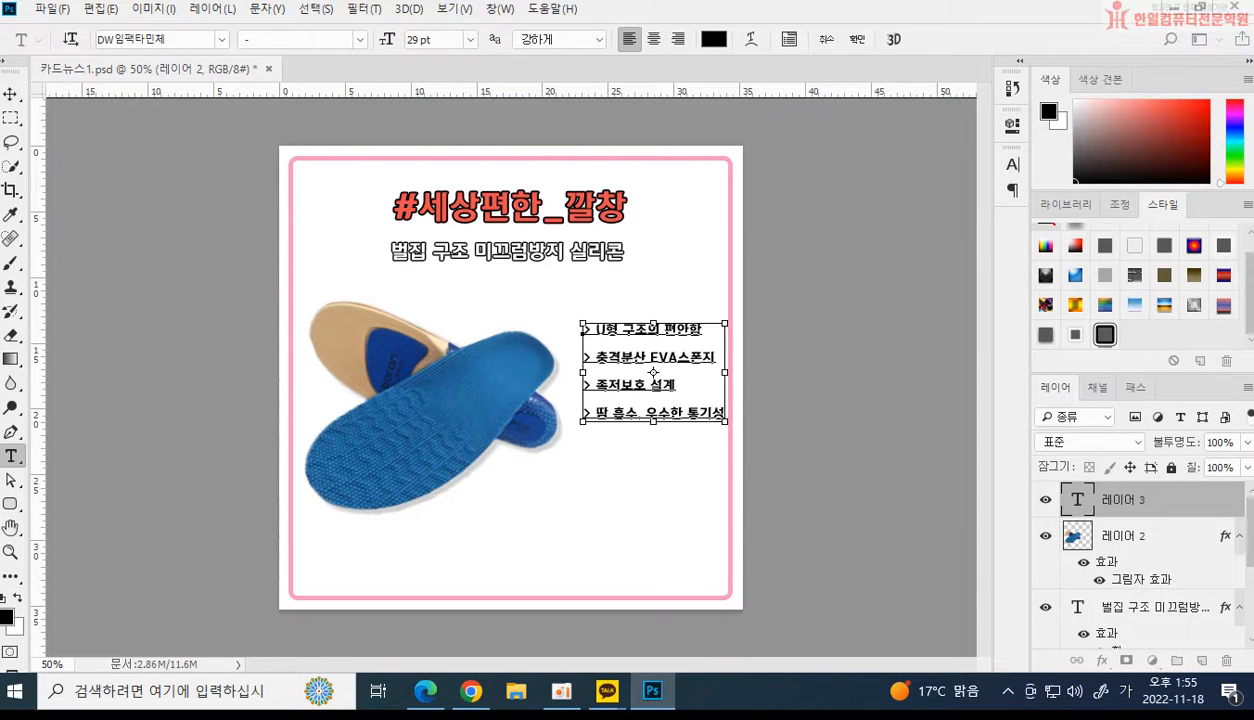
{"action": "key", "text": "ctrl+Return"}
Nudge the four-line feature list slightly left and down, clear of the card's pink border.
{"action": "key", "text": "ctrl+Left"}
{"action": "key", "text": "ctrl+Left"}
{"action": "key", "text": "ctrl+Left"}
{"action": "key", "text": "ctrl+Left"}
{"action": "key", "text": "ctrl+Left"}
{"action": "key", "text": "ctrl+Left"}
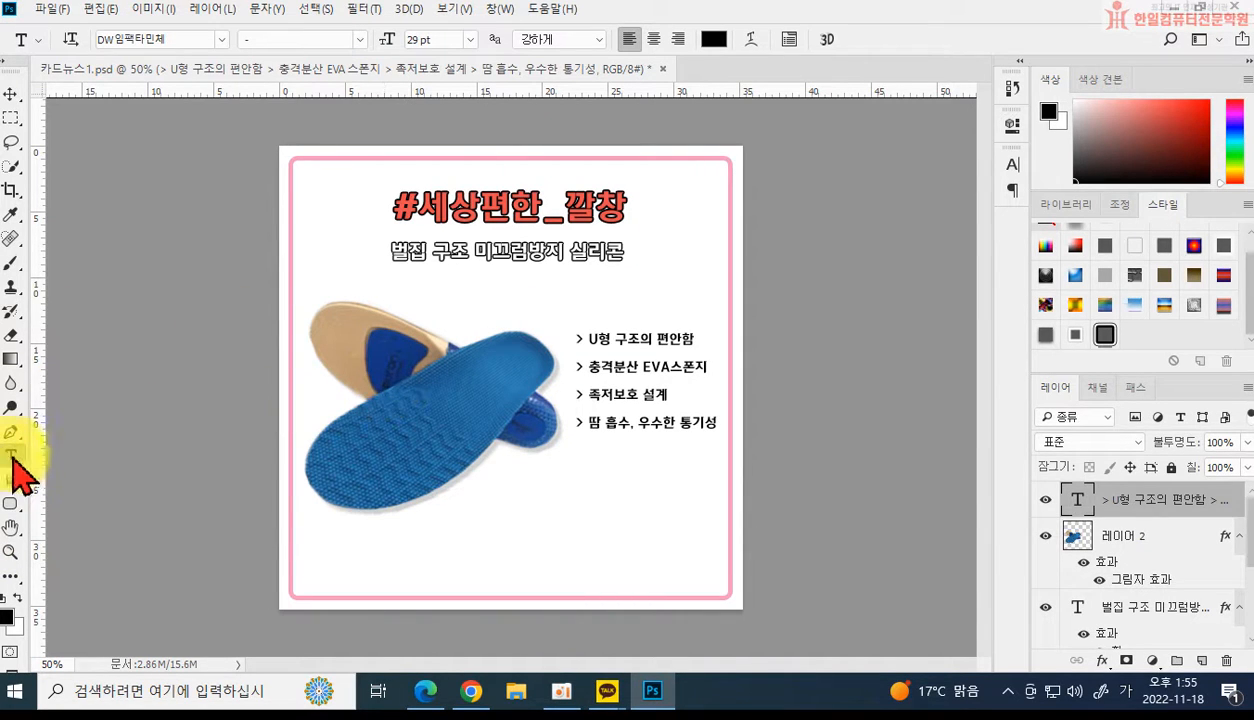
Draw a yellow rectangle about 104 × 26 px without outline over "편안함" and place its layer beneath the feature list text.
{"action": "left_click_drag", "start_coordinate": [11, 503], "coordinate": [60, 499]}
{"action": "left_click_drag", "start_coordinate": [652, 333], "coordinate": [705, 346]}
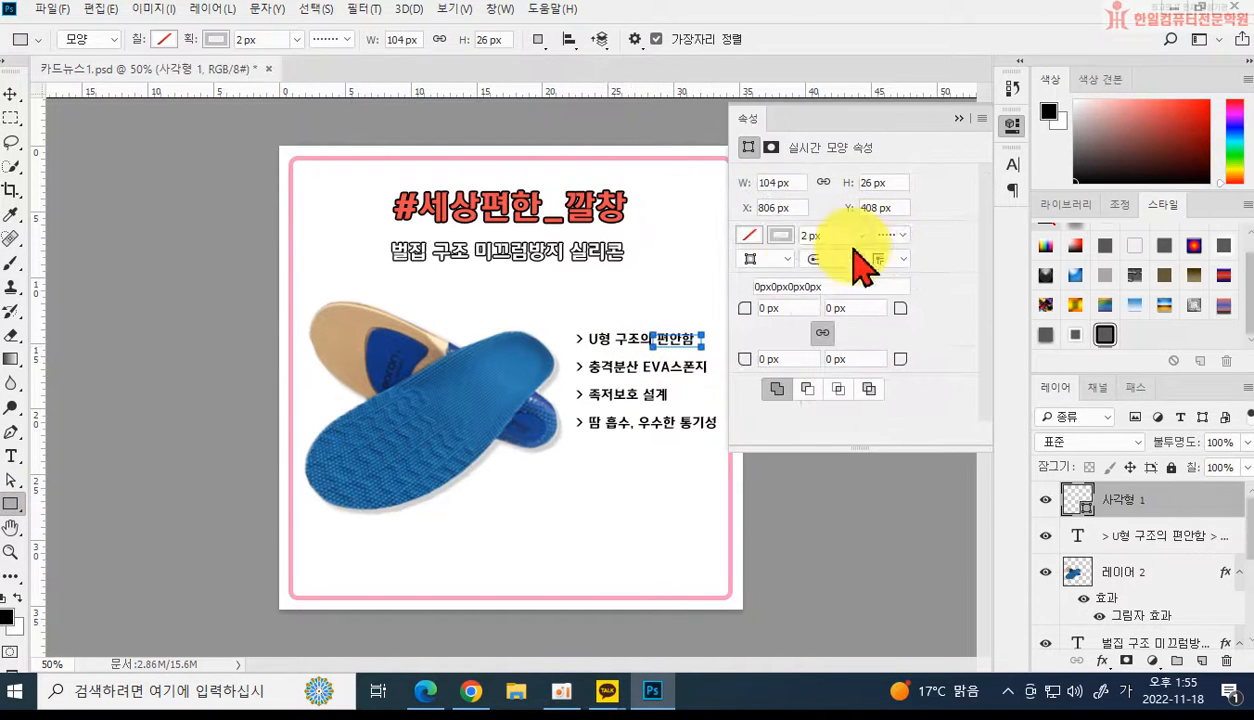
{"action": "left_click", "coordinate": [164, 40]}
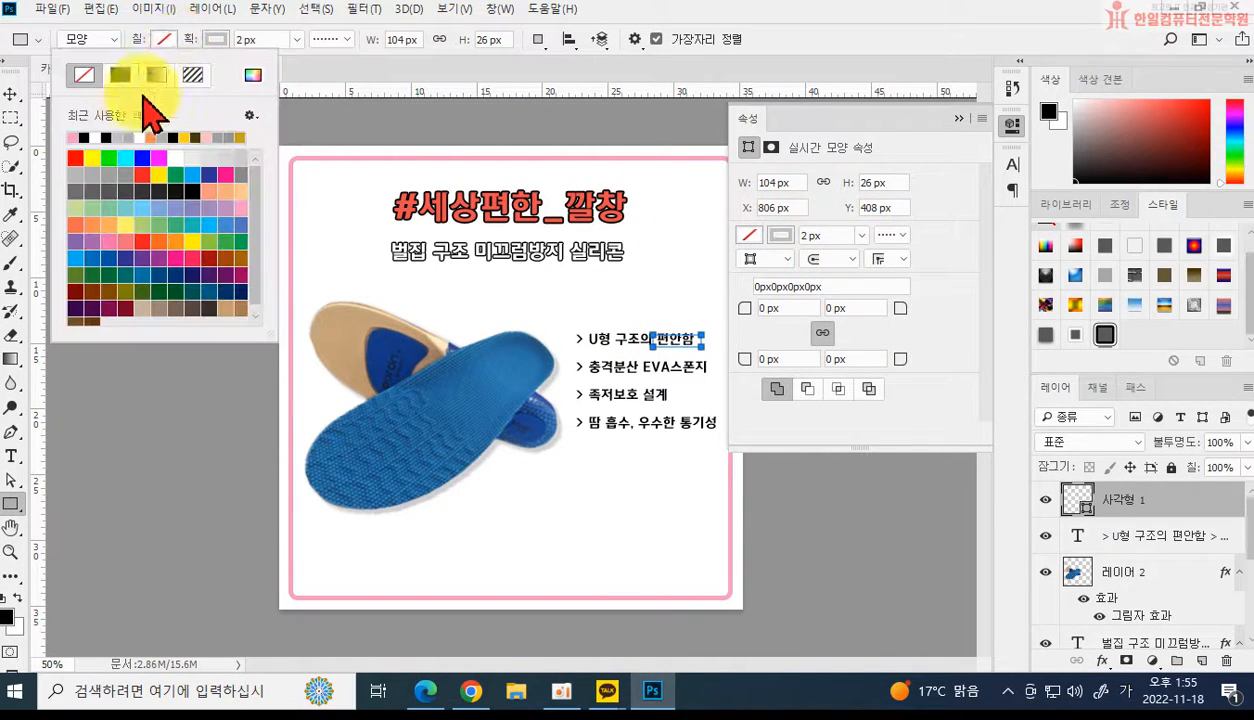
{"action": "left_click", "coordinate": [92, 156]}
{"action": "left_click", "coordinate": [211, 42]}
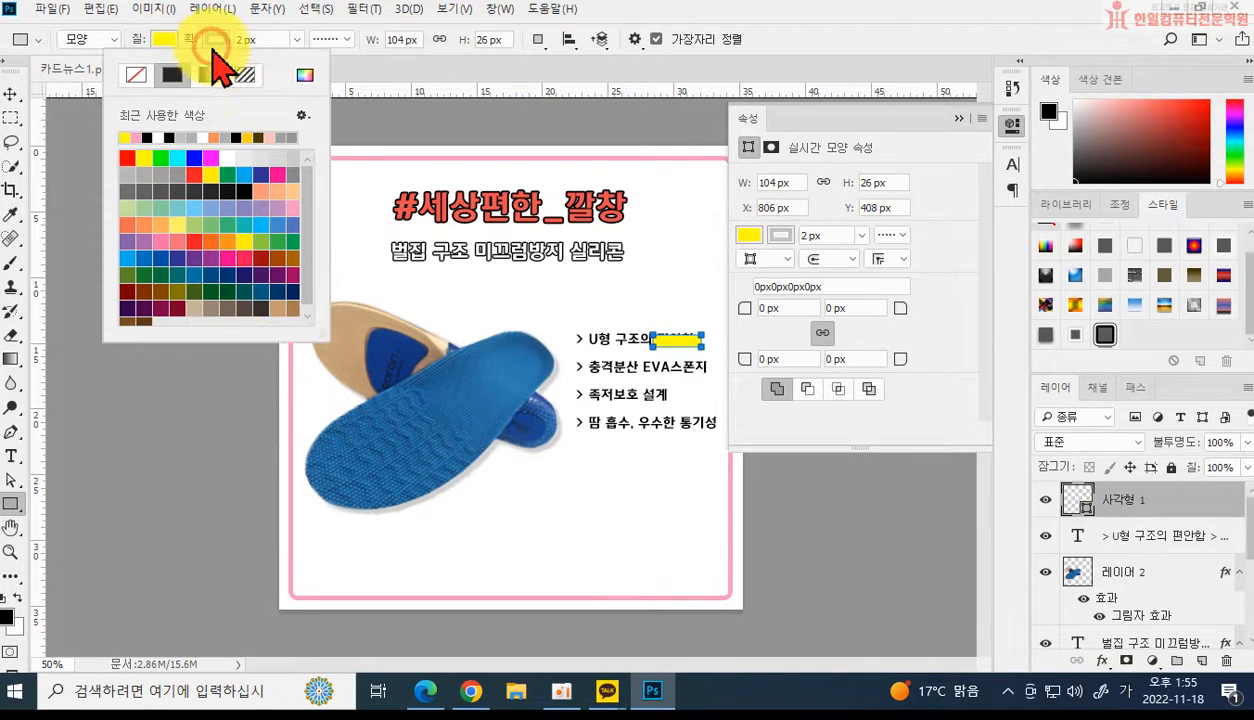
{"action": "left_click", "coordinate": [136, 75]}
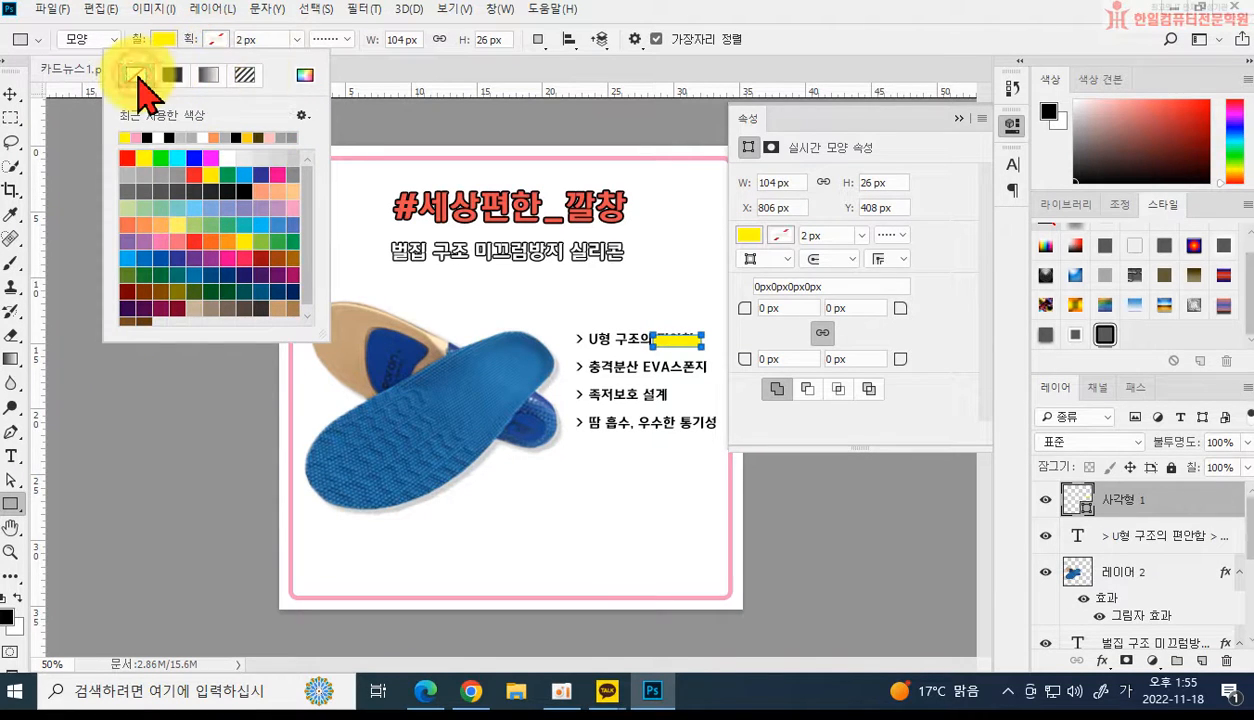
{"action": "left_click", "coordinate": [955, 117]}
{"action": "left_click_drag", "start_coordinate": [1162, 498], "coordinate": [1165, 560]}
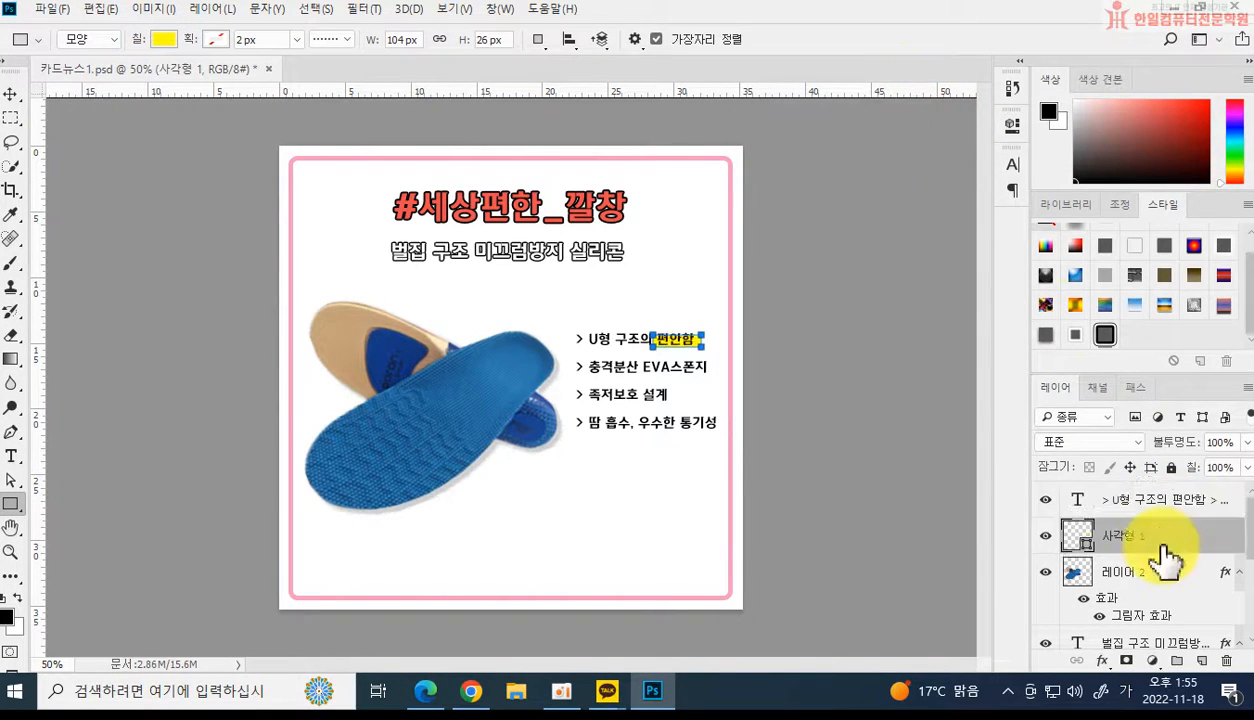
Duplicate the yellow highlight onto the second feature line and widen the copy to about 138% to cover "EVA스폰지".
{"action": "left_click", "coordinate": [11, 93]}
{"action": "left_click", "coordinate": [636, 409]}
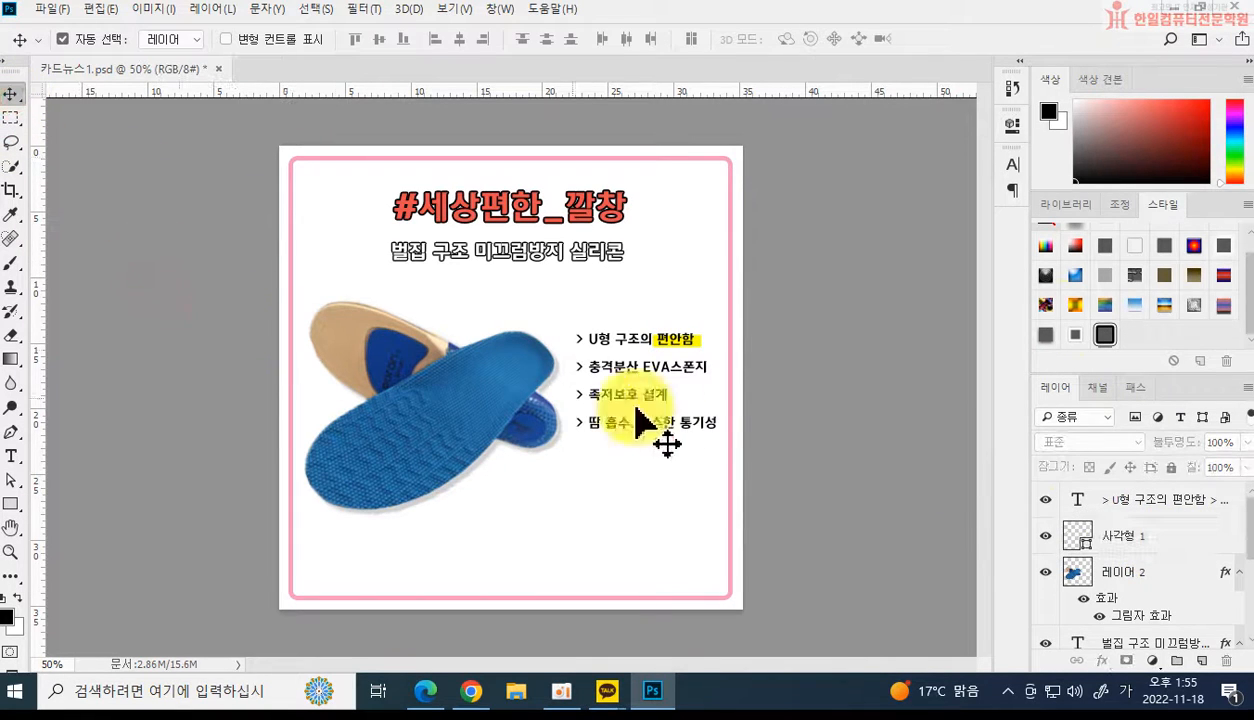
{"action": "left_click", "coordinate": [703, 352]}
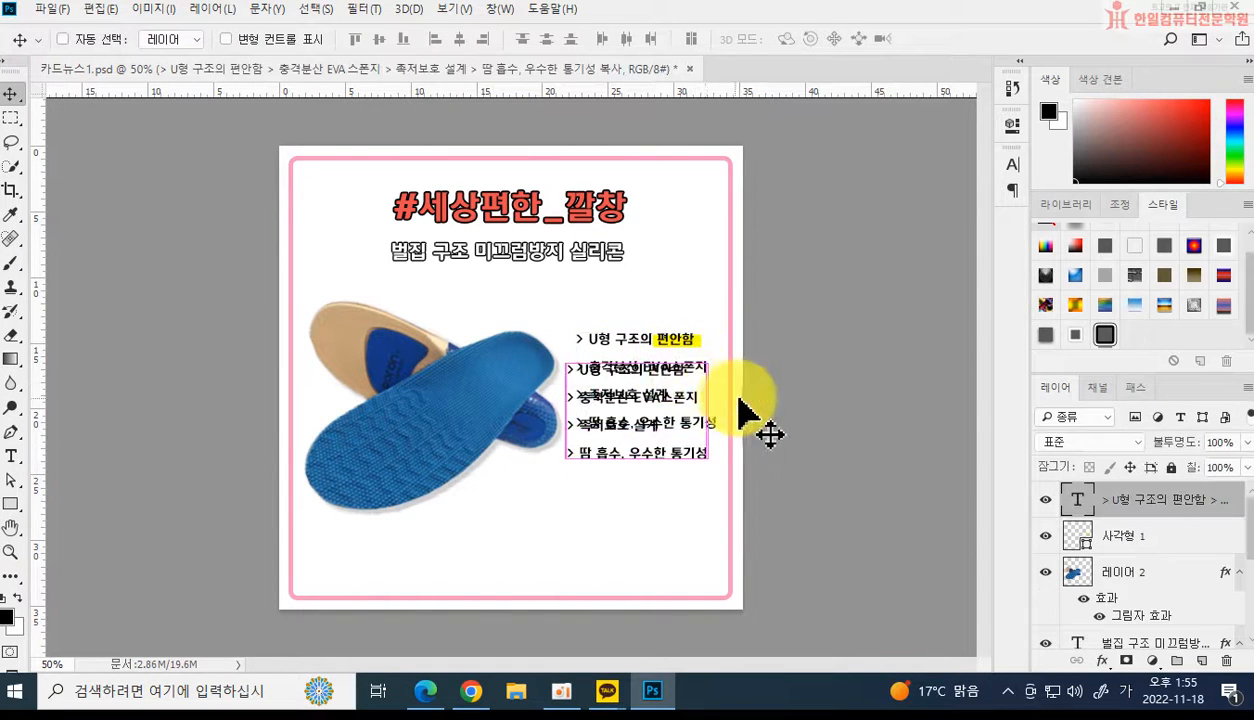
{"action": "left_click", "coordinate": [1150, 535]}
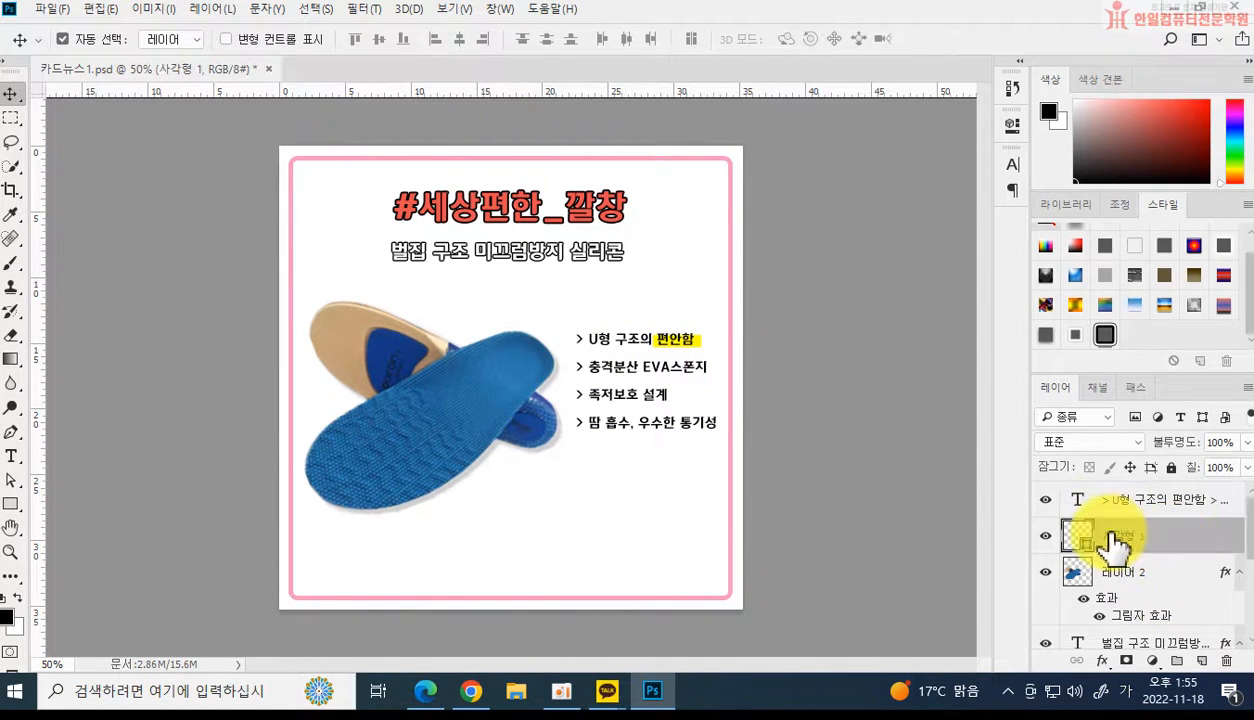
{"action": "mouse_move", "coordinate": [1085, 537]}
{"action": "left_mouse_down"}
{"action": "mouse_move", "coordinate": [1081, 526]}
{"action": "mouse_move", "coordinate": [1085, 545]}
{"action": "left_mouse_up"}
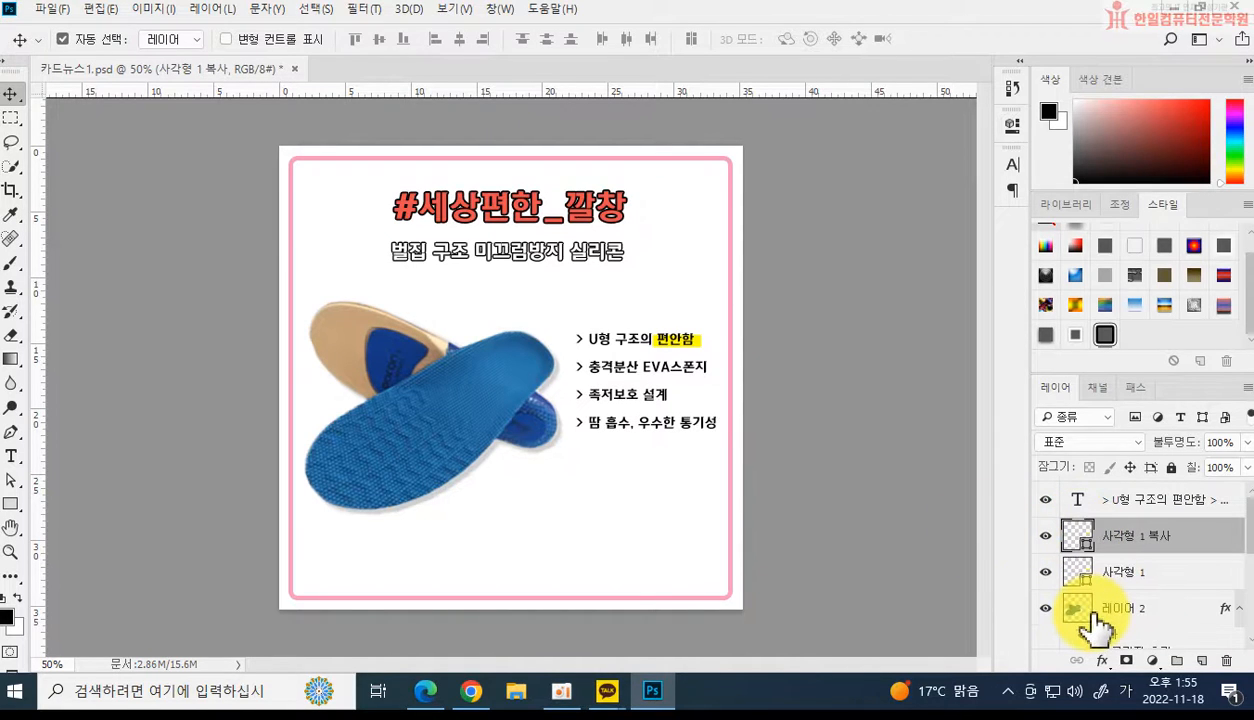
{"action": "key", "text": "ctrl+t"}
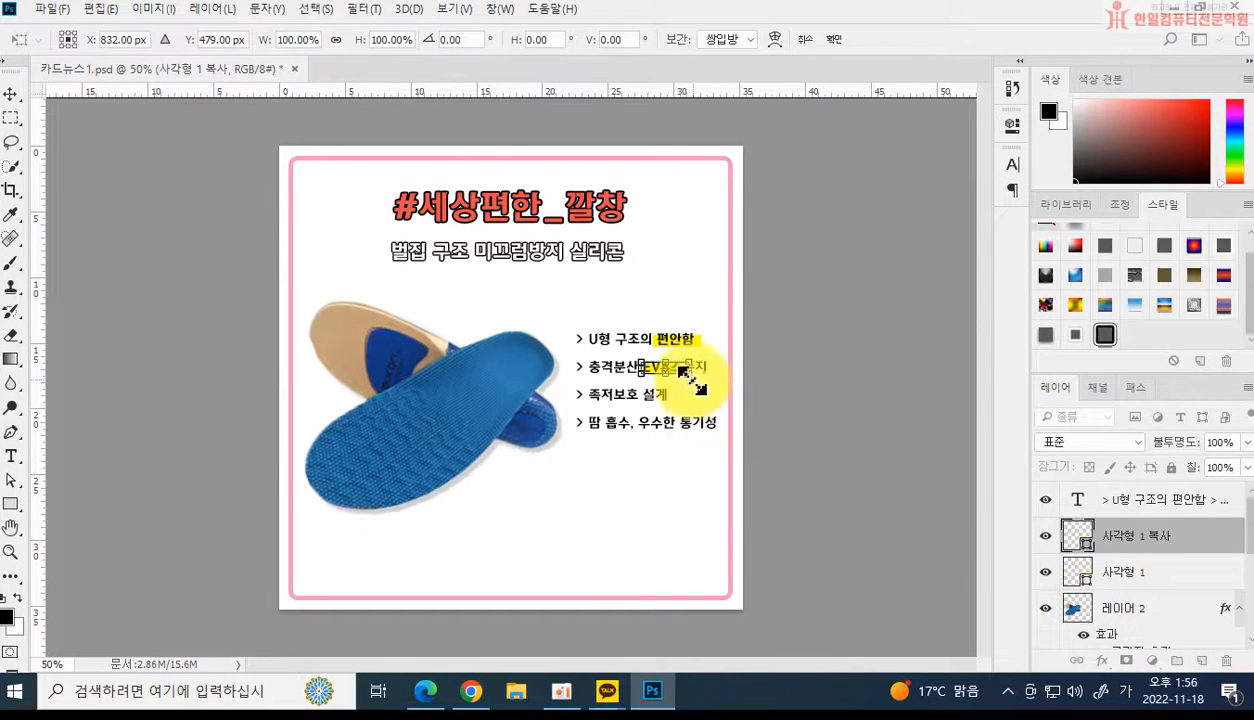
{"action": "left_click_drag", "start_coordinate": [691, 369], "coordinate": [709, 369]}
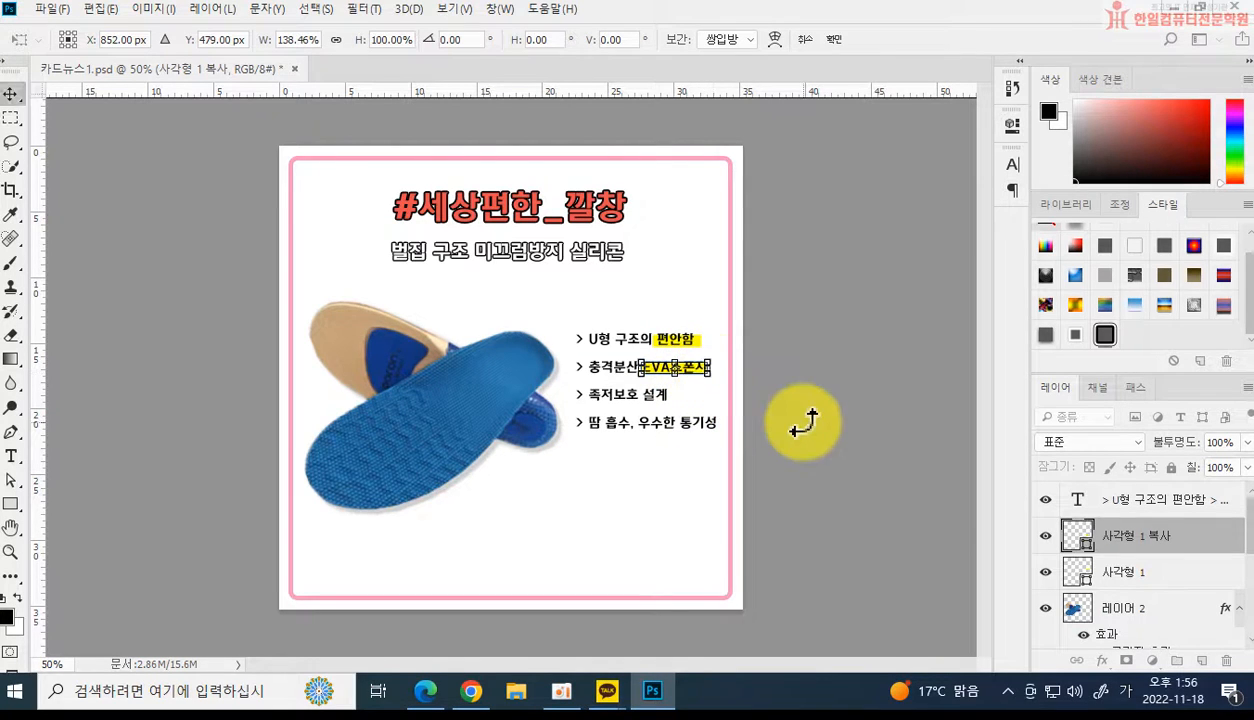
{"action": "key", "text": "Return"}
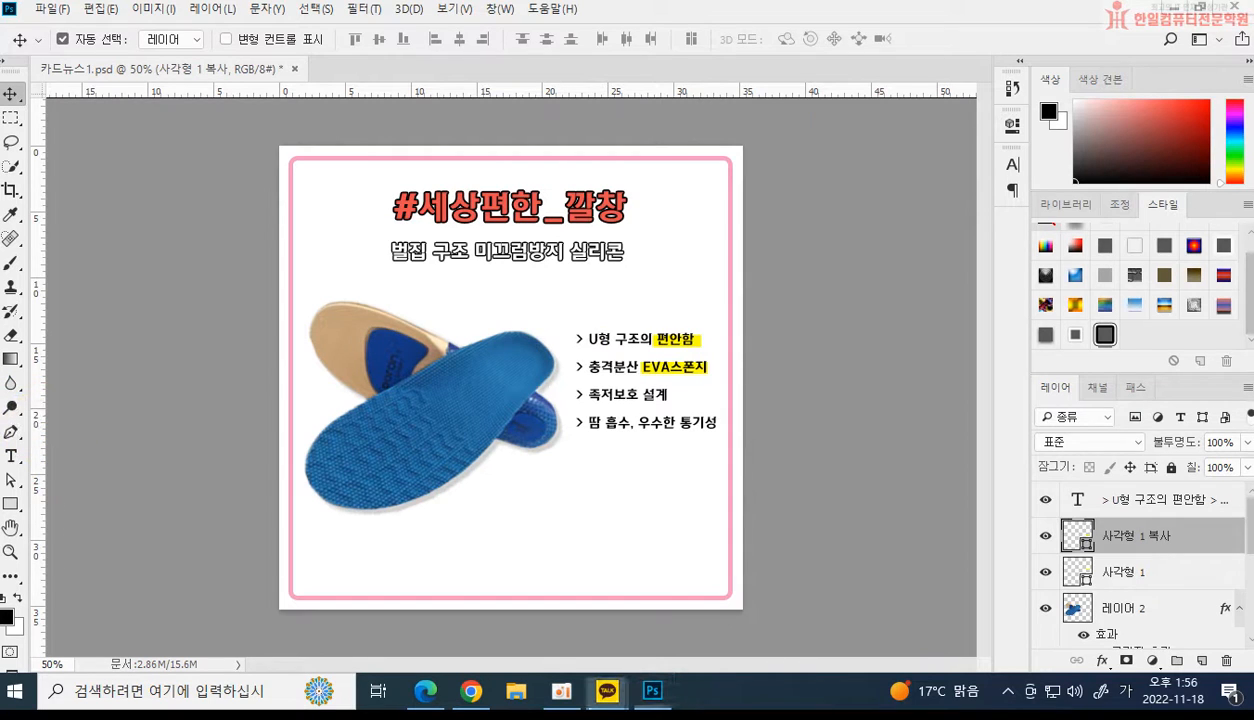
Add the black 29 pt price text "만 원" as a new text layer centred below the insoles.
{"action": "left_click_drag", "start_coordinate": [0, 205], "coordinate": [0, 150]}
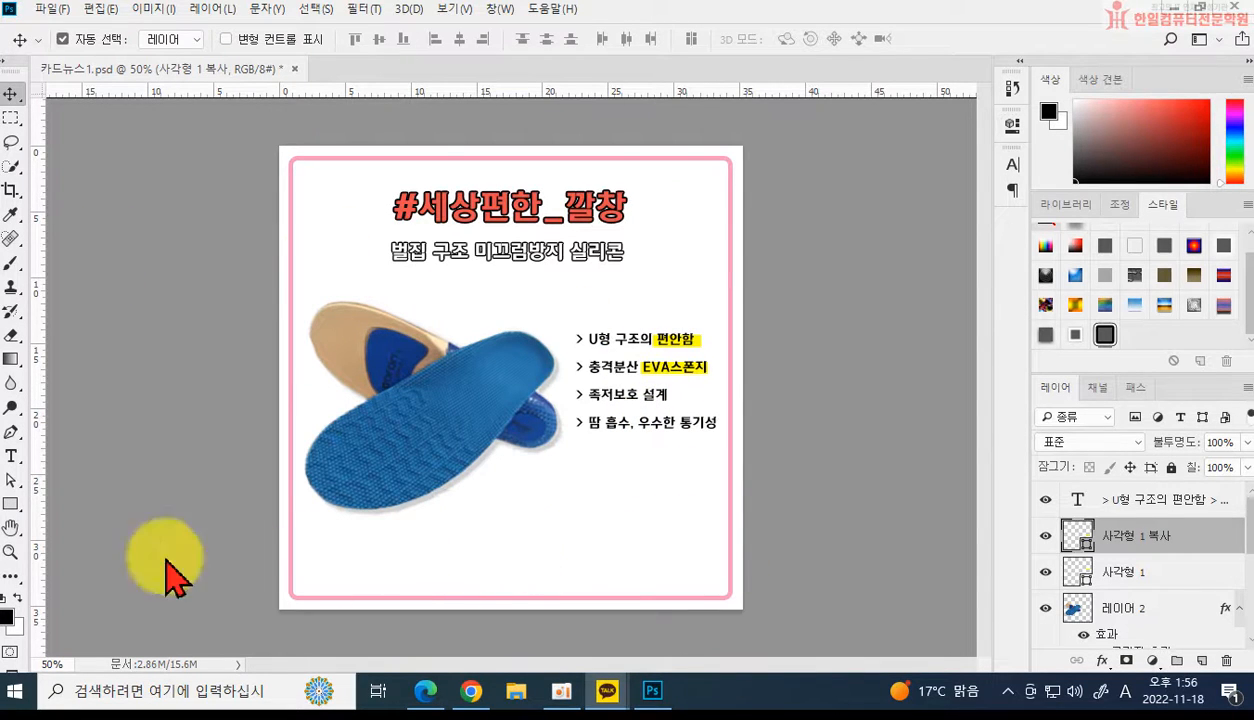
{"action": "left_click", "coordinate": [11, 456]}
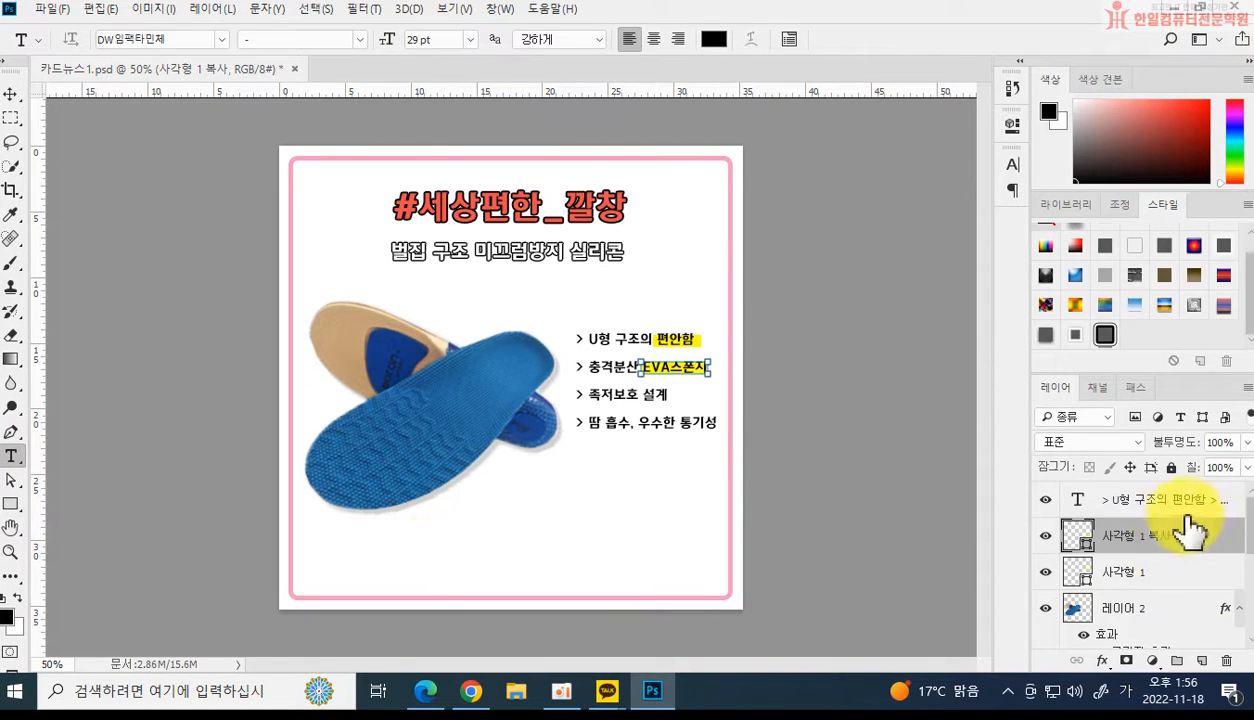
{"action": "left_click", "coordinate": [1157, 498]}
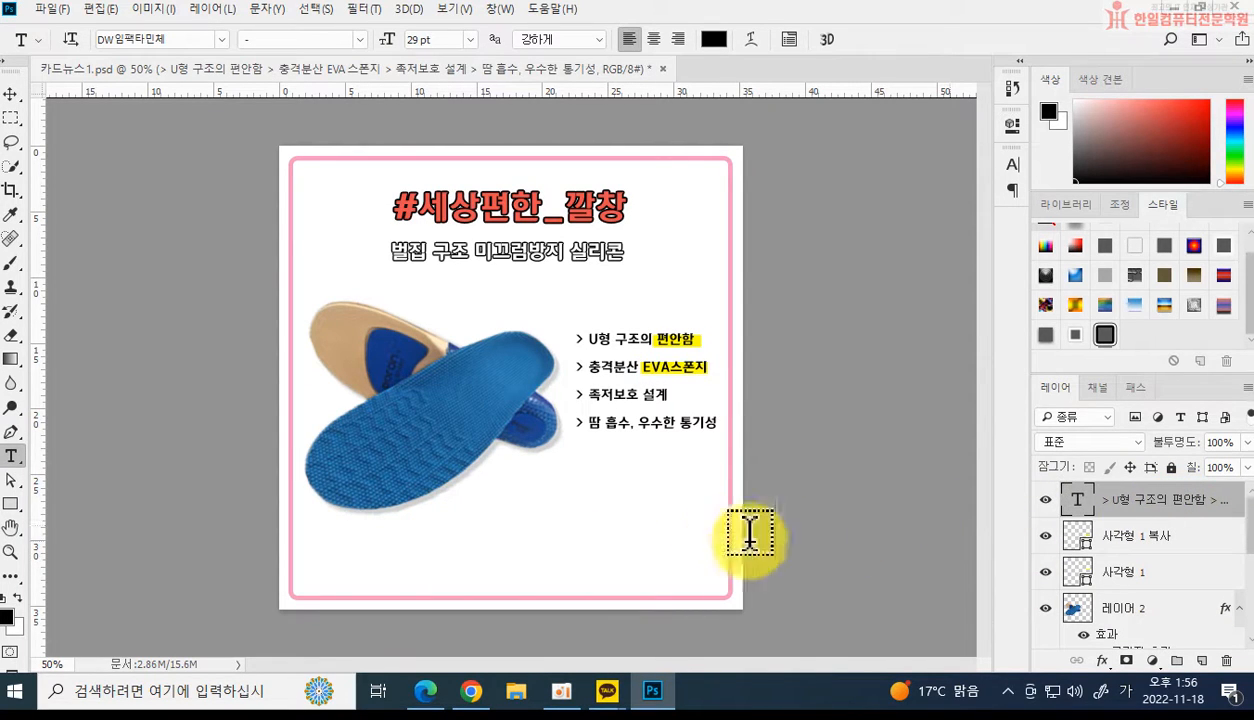
{"action": "left_click", "coordinate": [451, 555]}
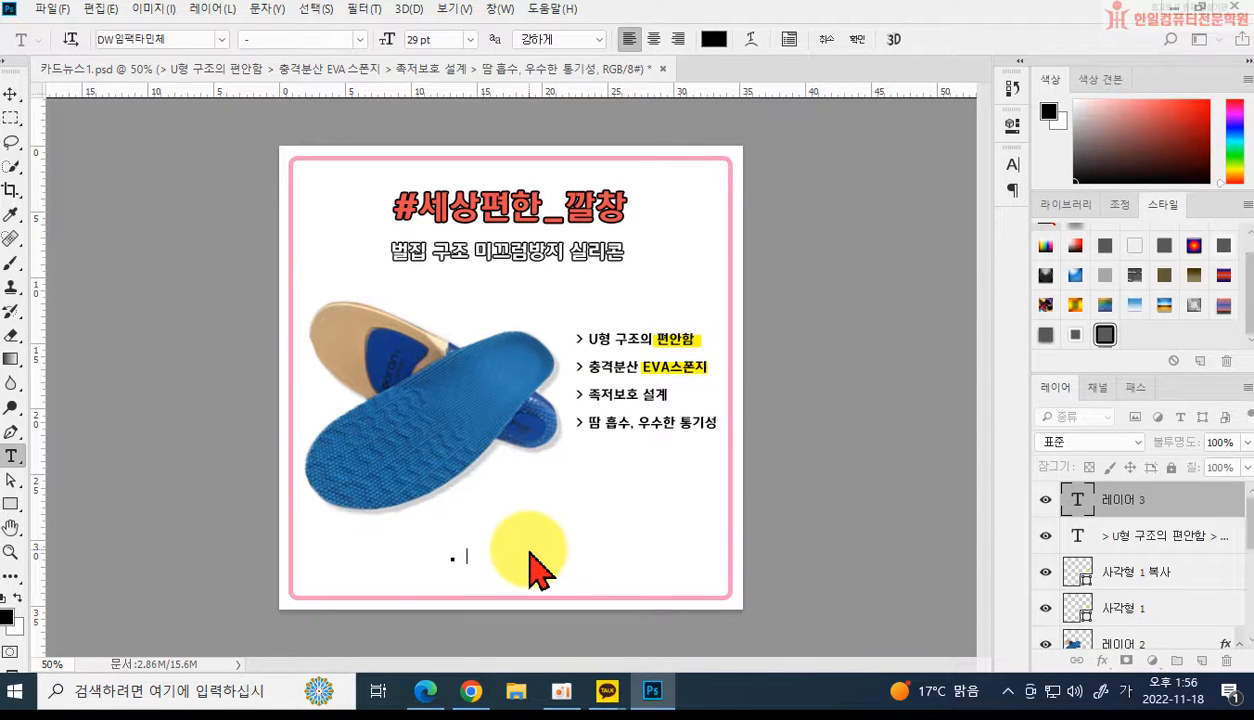
{"action": "key", "text": "ctrl+Return"}
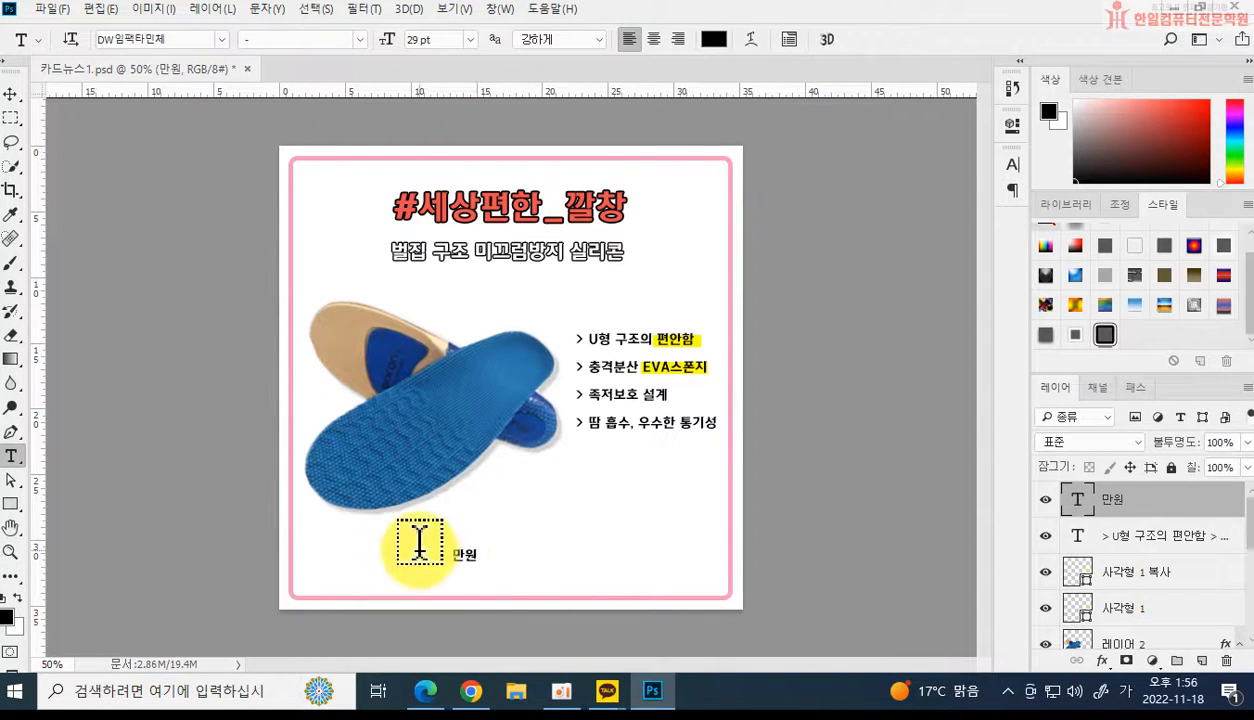
{"action": "left_click", "coordinate": [468, 560]}
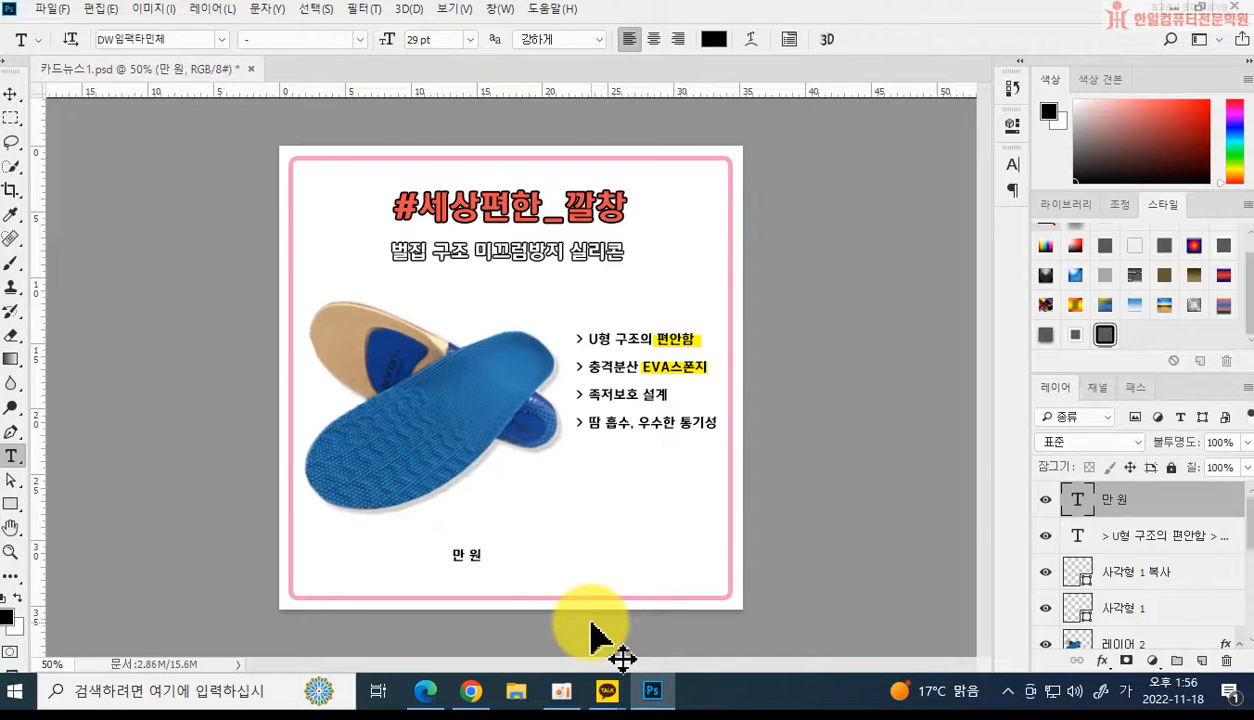
Commit the price text "만 원" and enlarge it to about 85 pt near the card's lower edge.
{"action": "key", "text": "ctrl+Return"}
{"action": "key", "text": "ctrl+t"}
{"action": "left_click_drag", "start_coordinate": [491, 545], "coordinate": [556, 561]}
{"action": "key", "text": "Return"}
{"action": "key", "text": "t"}
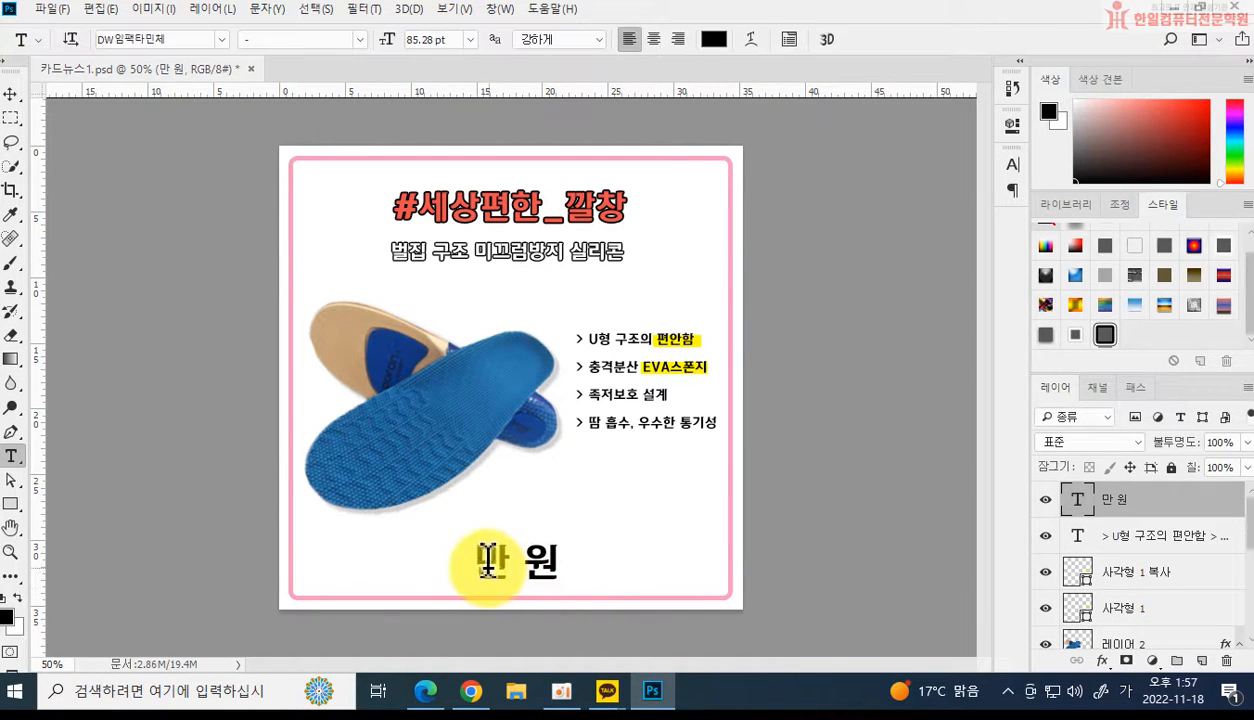
{"action": "left_click", "coordinate": [484, 560]}
{"action": "type", "text": "드"}
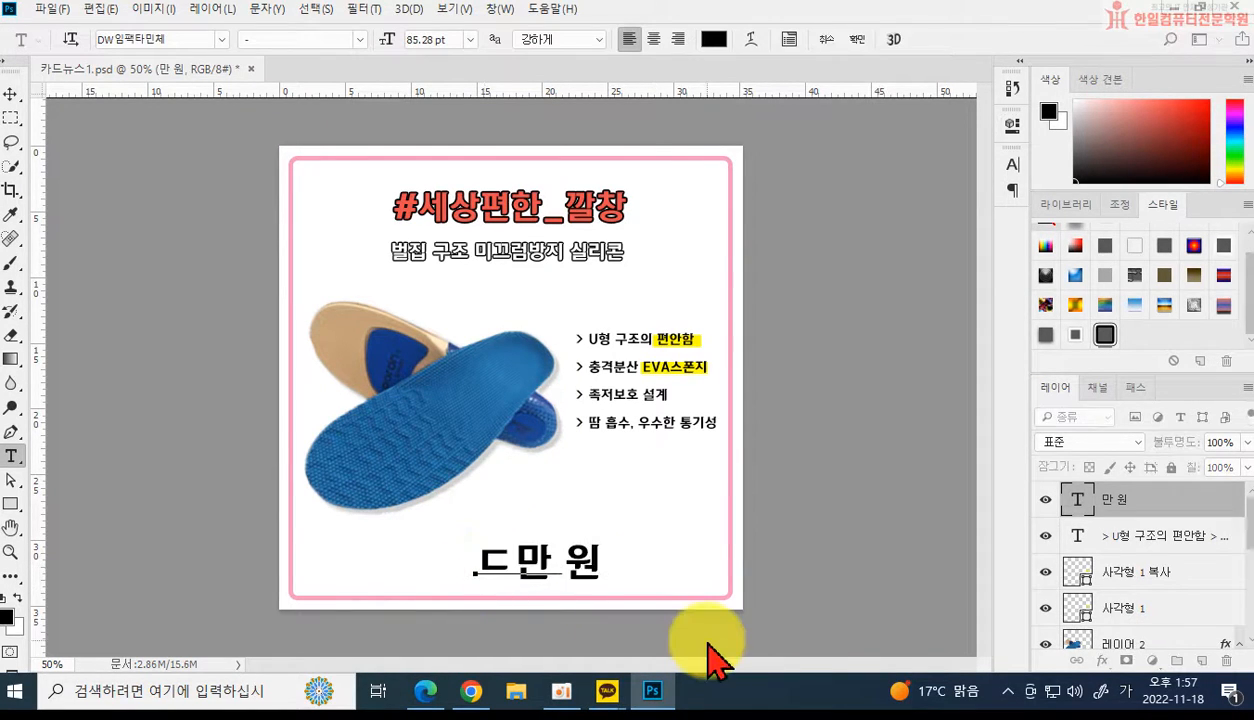
{"action": "key", "text": "Escape"}
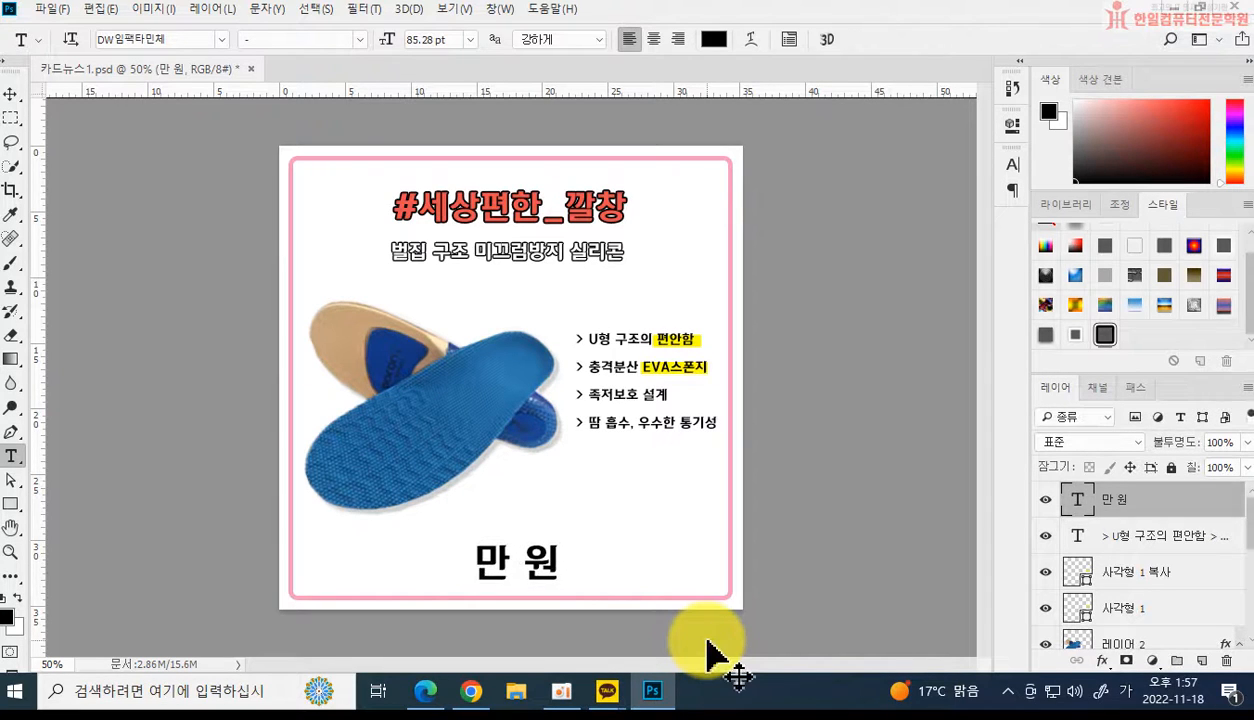
Scale the "만 원" price text to about 76% and change its text colour to white (ffffff).
{"action": "key", "text": "ctrl+t"}
{"action": "left_click_drag", "start_coordinate": [552, 521], "coordinate": [534, 565]}
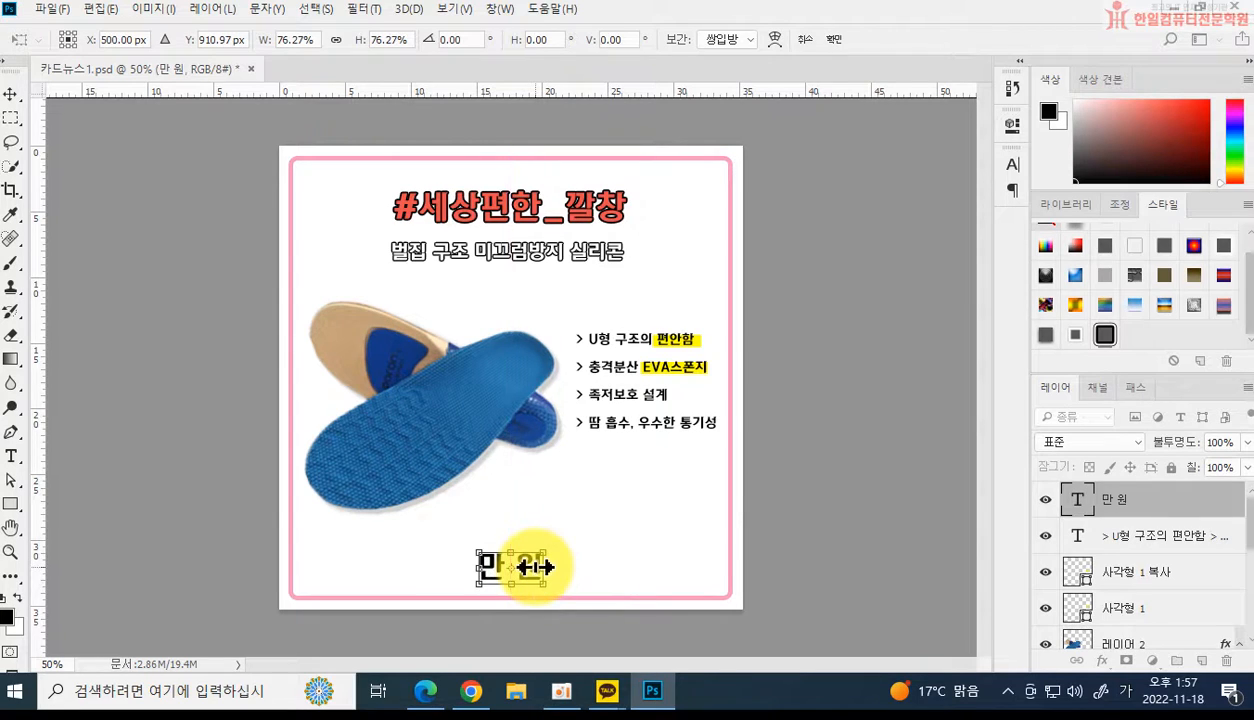
{"action": "key", "text": "Return"}
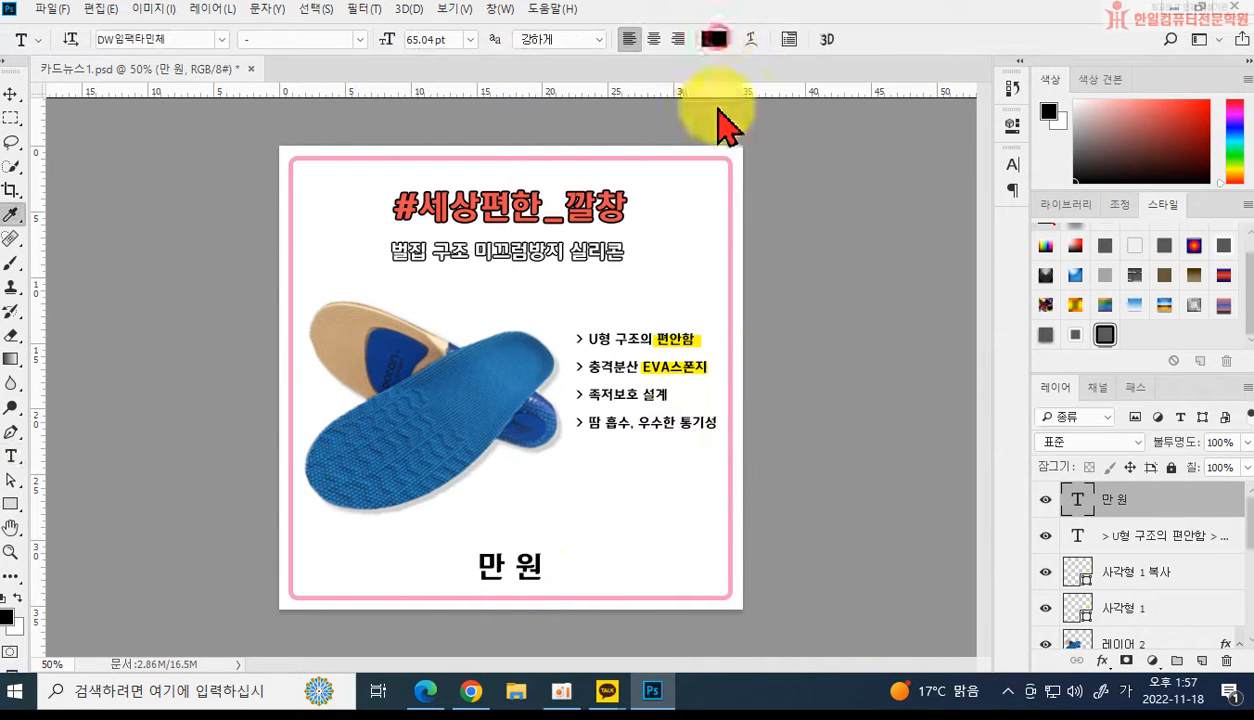
{"action": "left_click", "coordinate": [716, 40]}
{"action": "left_click_drag", "start_coordinate": [558, 280], "coordinate": [472, 199]}
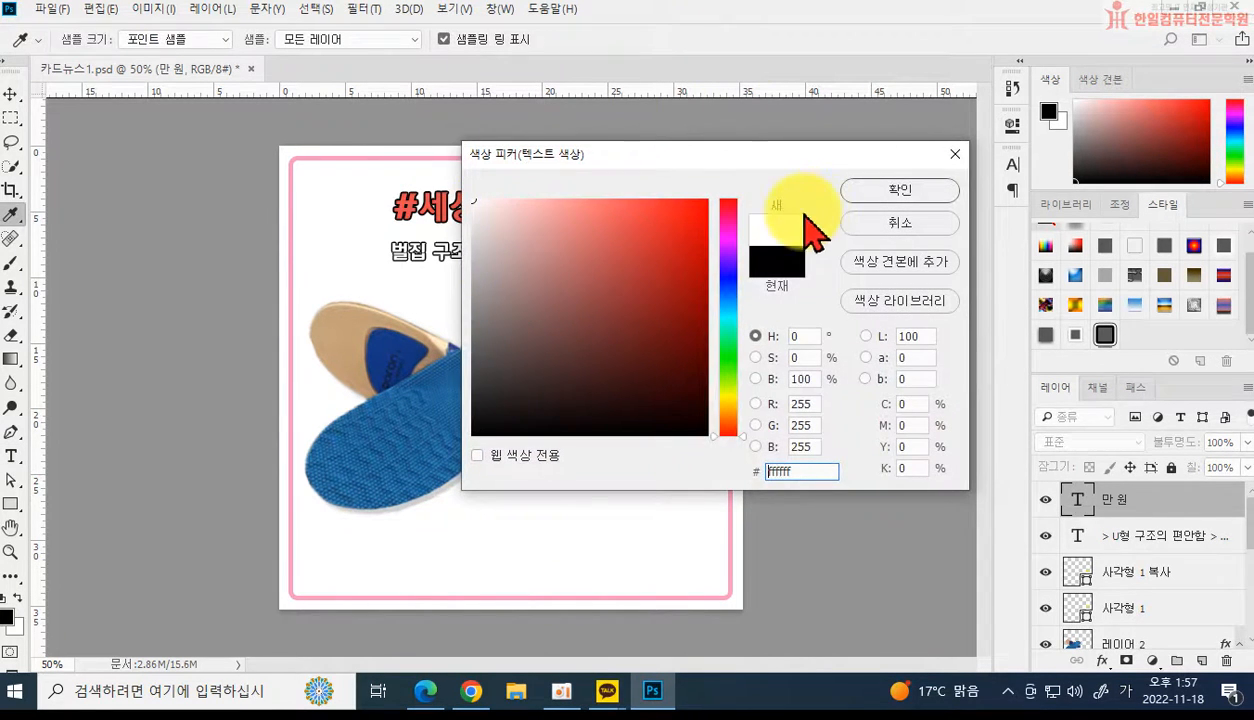
{"action": "left_click", "coordinate": [855, 189]}
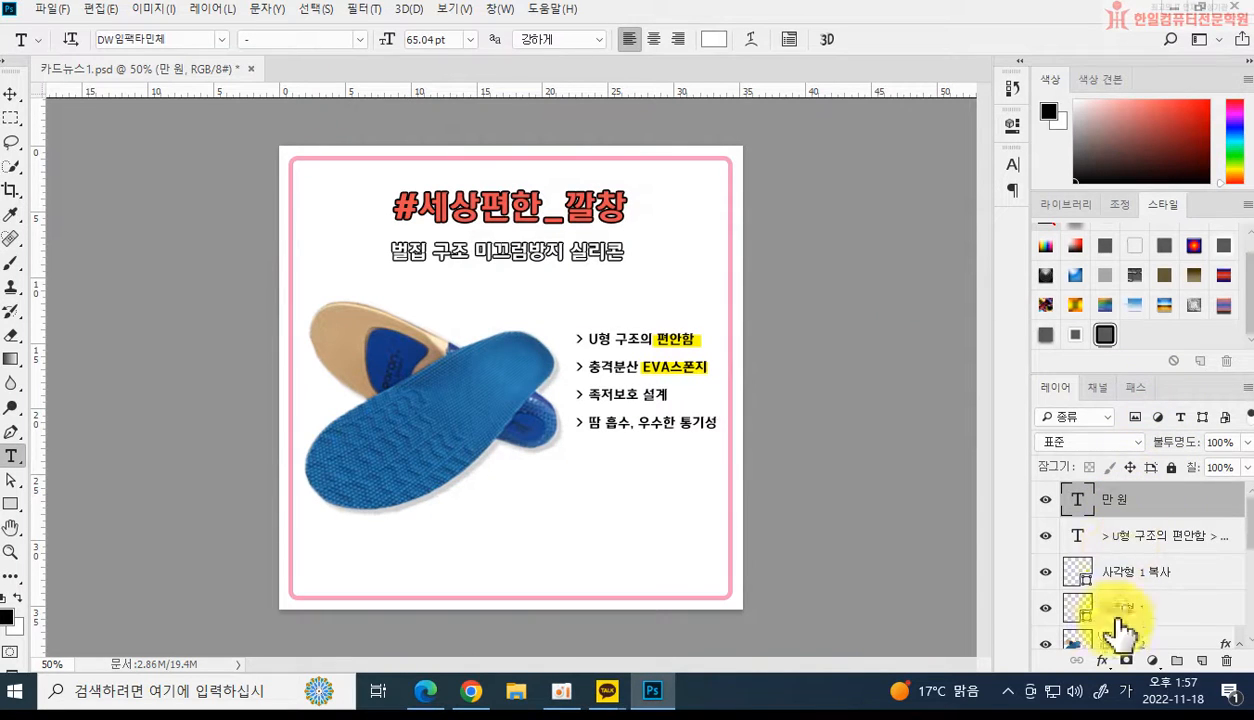
Add a 4 px black (000000) outside stroke to the "만 원" price text layer.
{"action": "left_click", "coordinate": [1104, 664]}
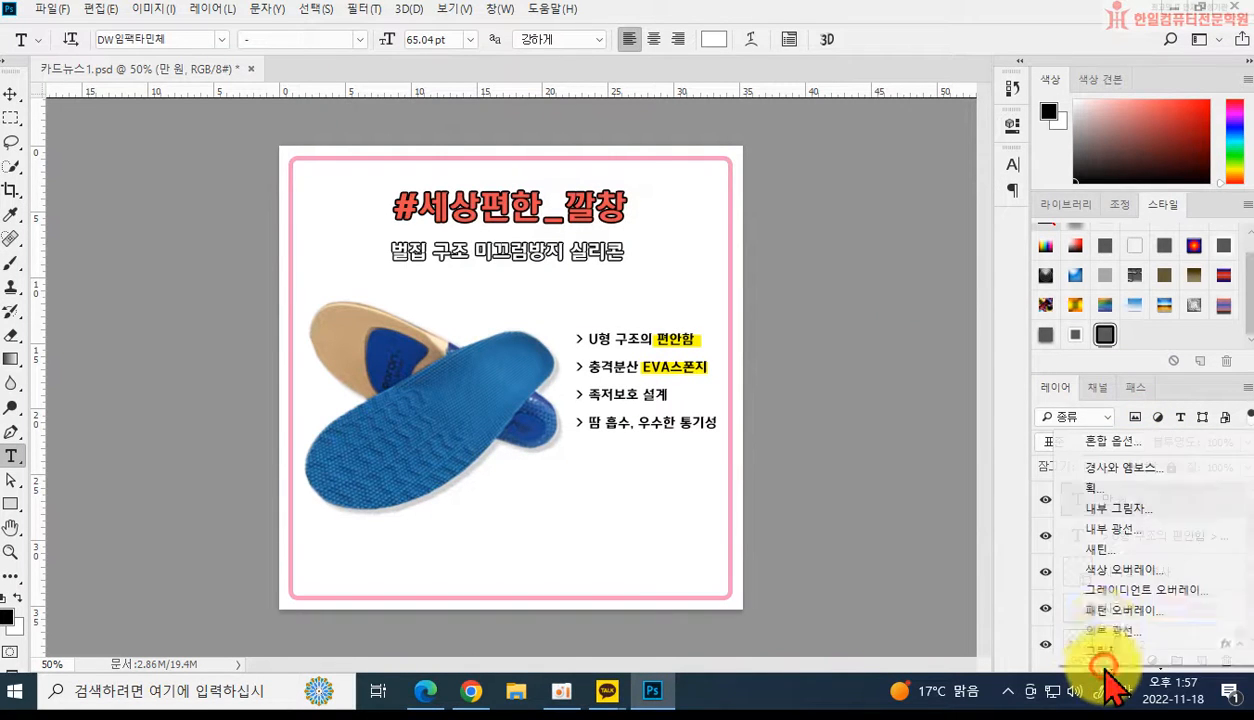
{"action": "left_click", "coordinate": [1093, 488]}
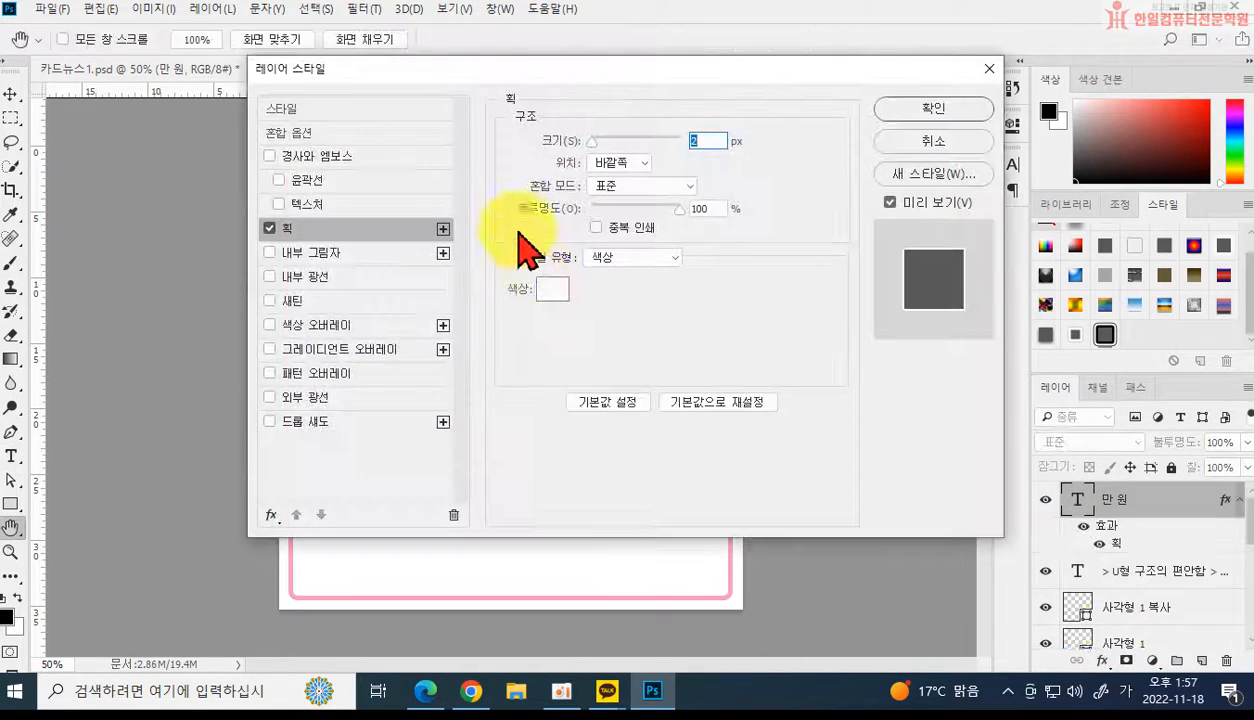
{"action": "left_click_drag", "start_coordinate": [580, 69], "coordinate": [1011, 148]}
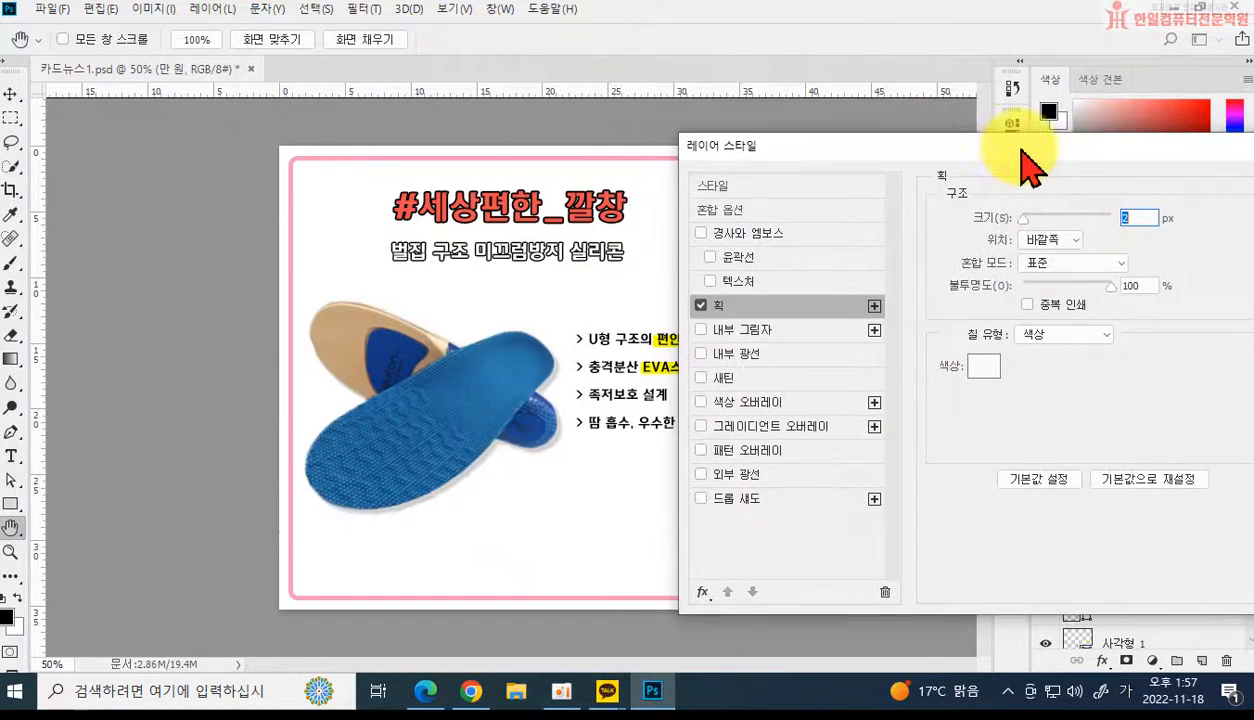
{"action": "left_click", "coordinate": [983, 367]}
{"action": "left_click", "coordinate": [588, 344]}
{"action": "type", "text": "000000"}
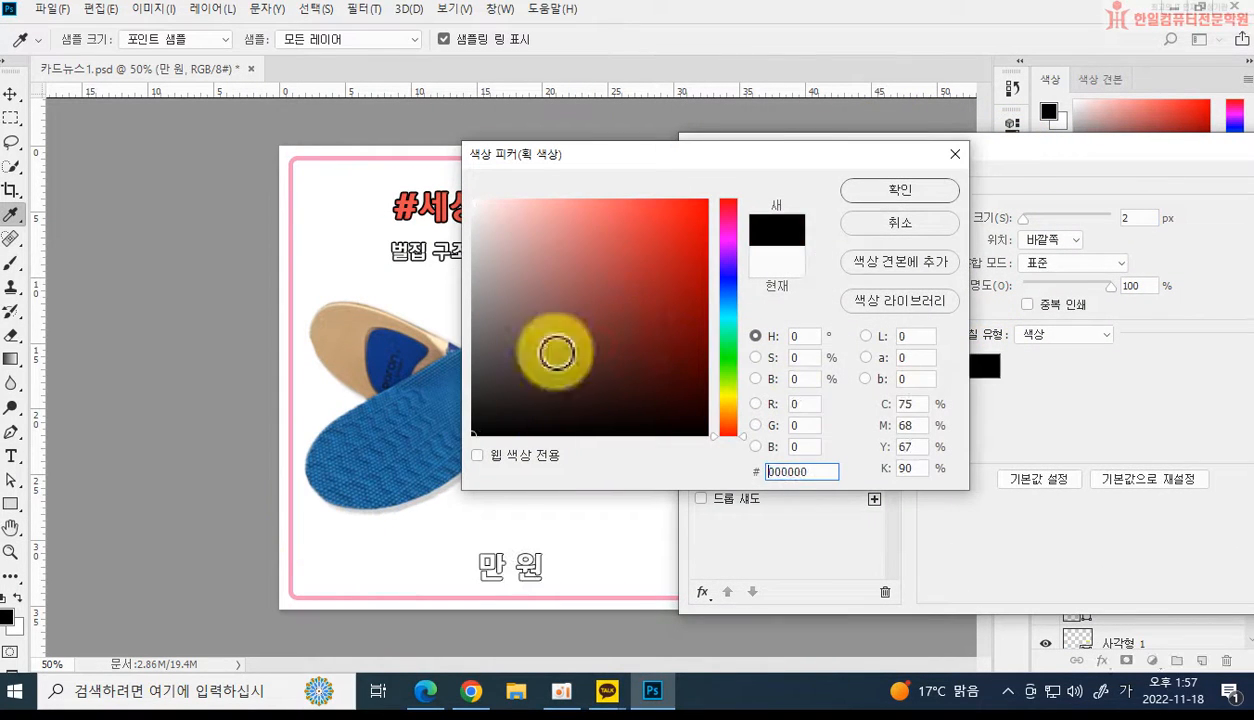
{"action": "left_click", "coordinate": [885, 191]}
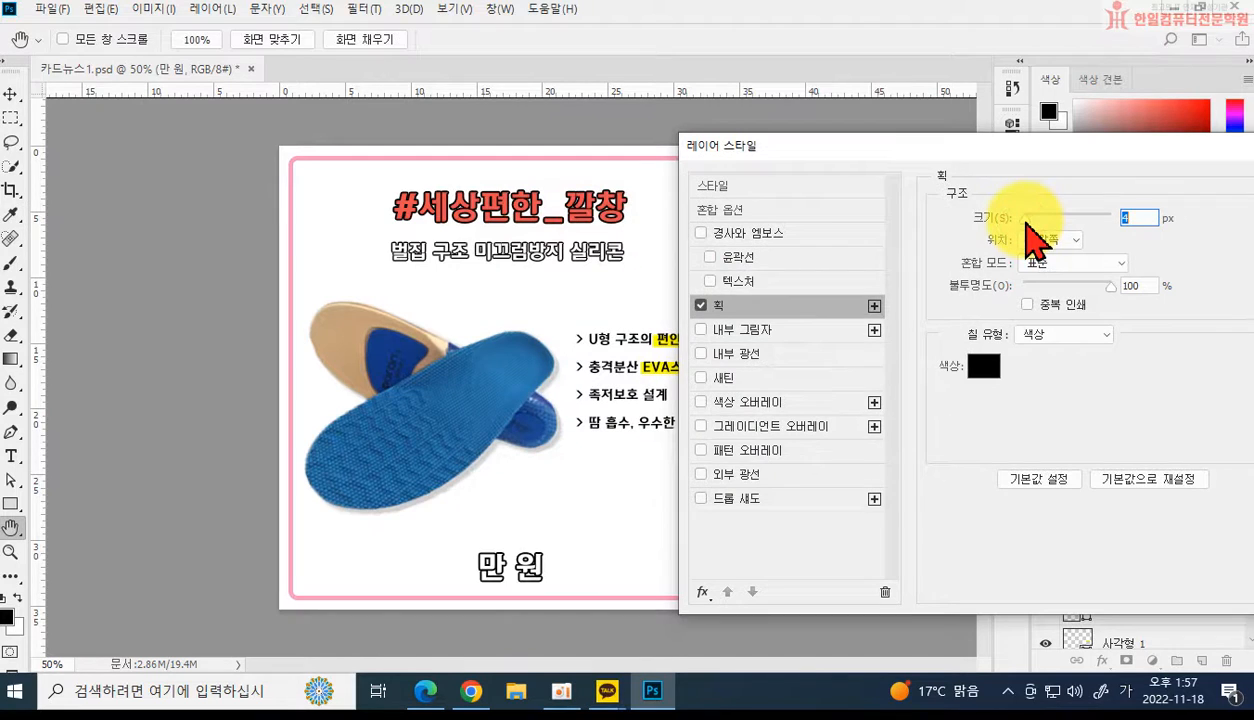
{"action": "left_click_drag", "start_coordinate": [995, 150], "coordinate": [585, 365]}
{"action": "left_click", "coordinate": [945, 425]}
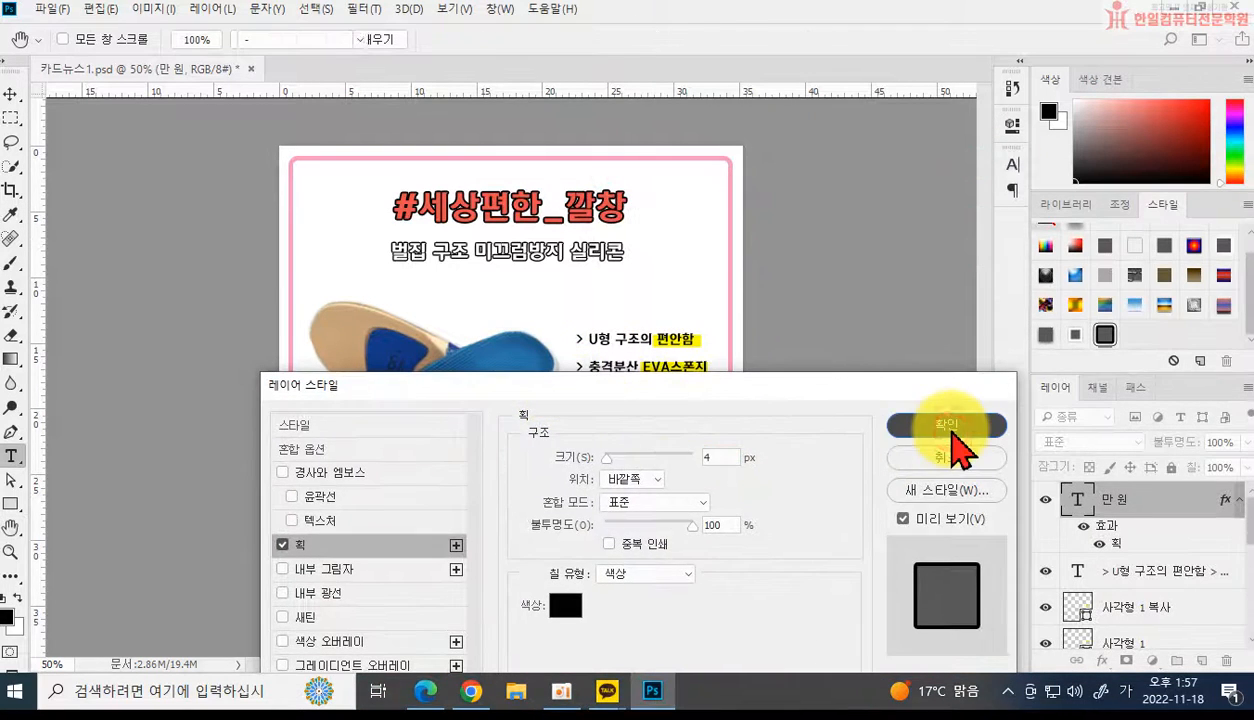
Move the outlined price text up 40 px and enlarge it to about 82 pt.
{"action": "key", "text": "ctrl+shift+Up"}
{"action": "key", "text": "ctrl+shift+Up"}
{"action": "key", "text": "ctrl+shift+Up"}
{"action": "key", "text": "ctrl+shift+Up"}
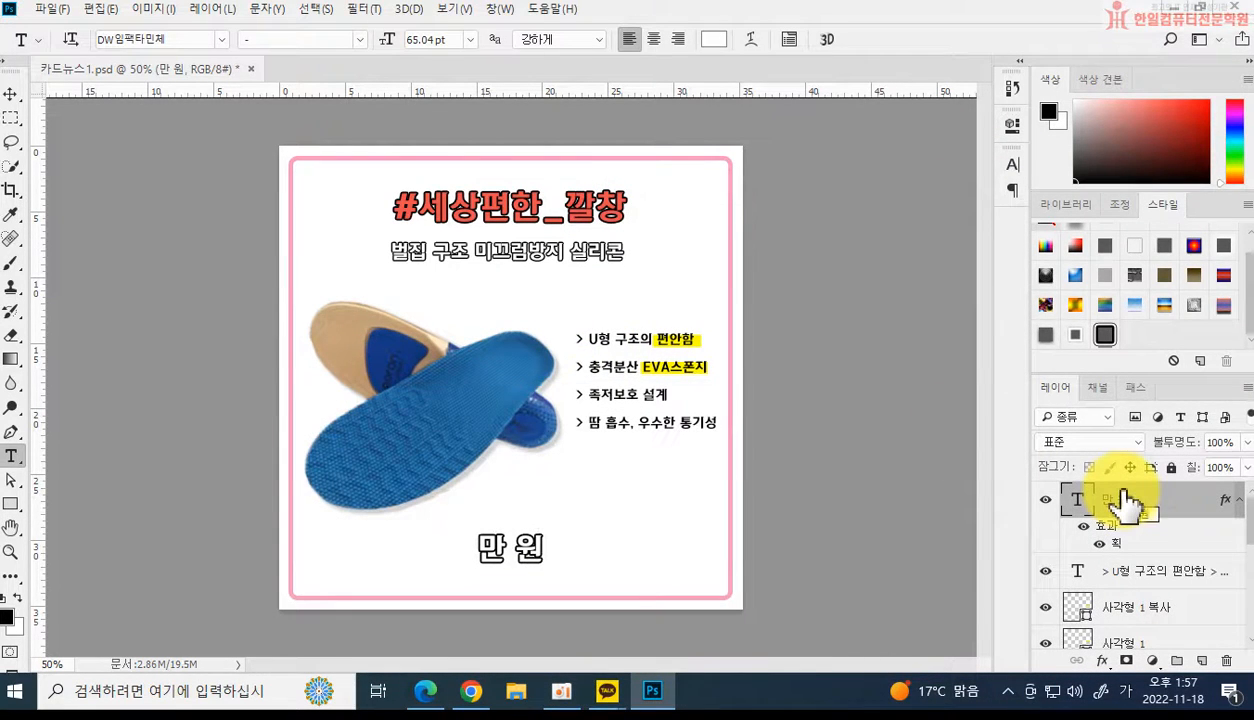
{"action": "key", "text": "ctrl+t"}
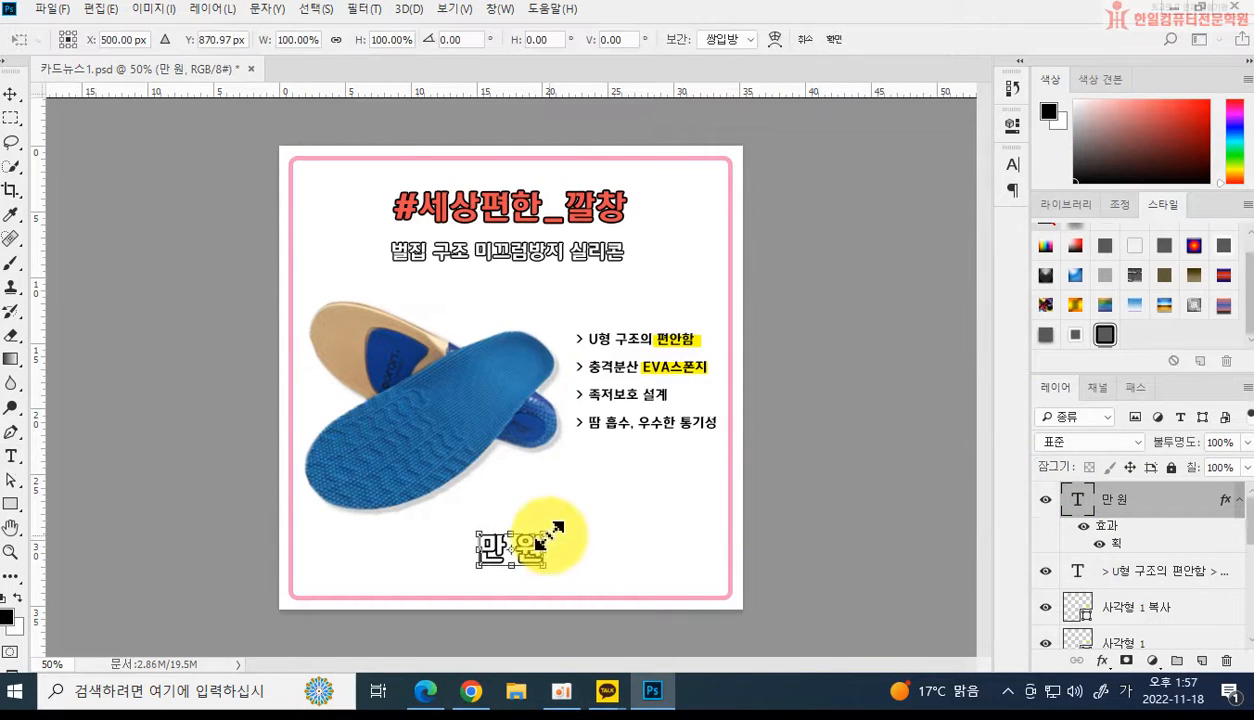
{"action": "left_click_drag", "start_coordinate": [557, 527], "coordinate": [562, 515]}
{"action": "key", "text": "Return"}
{"action": "key", "text": "t"}
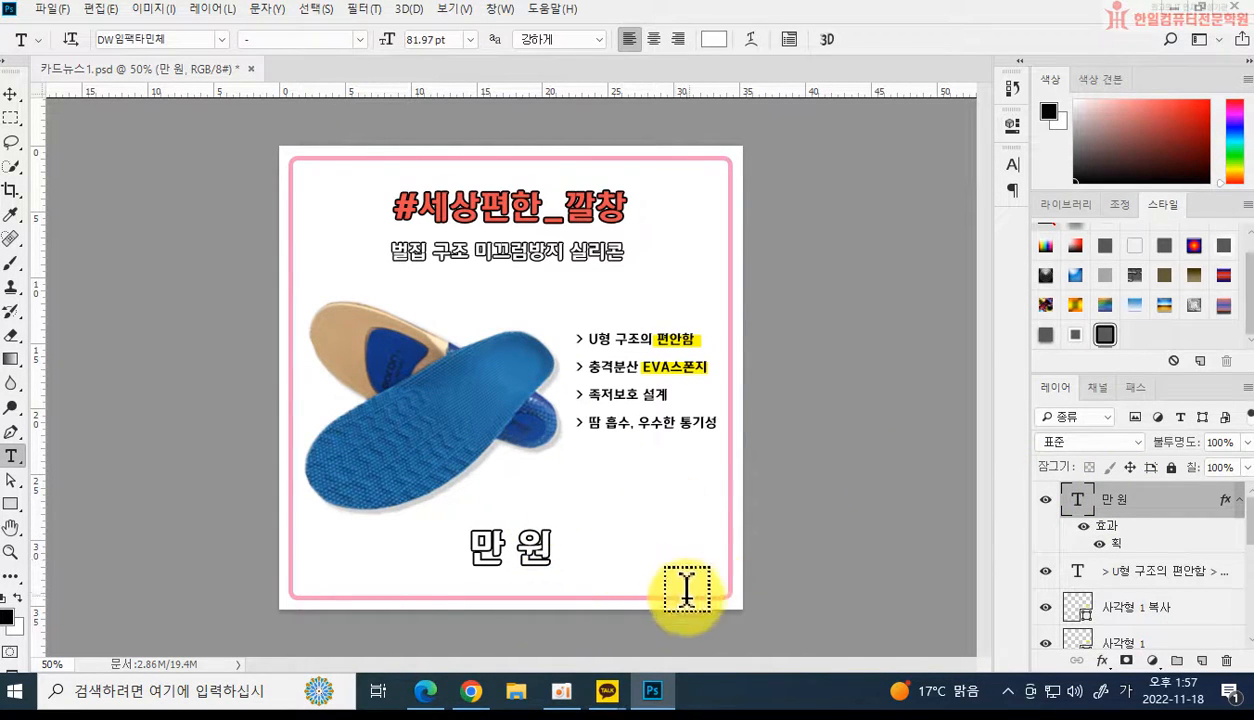
Draw a circle about 180 × 180 px over the card's lower-right border corner with the Ellipse tool.
{"action": "left_click", "coordinate": [12, 505]}
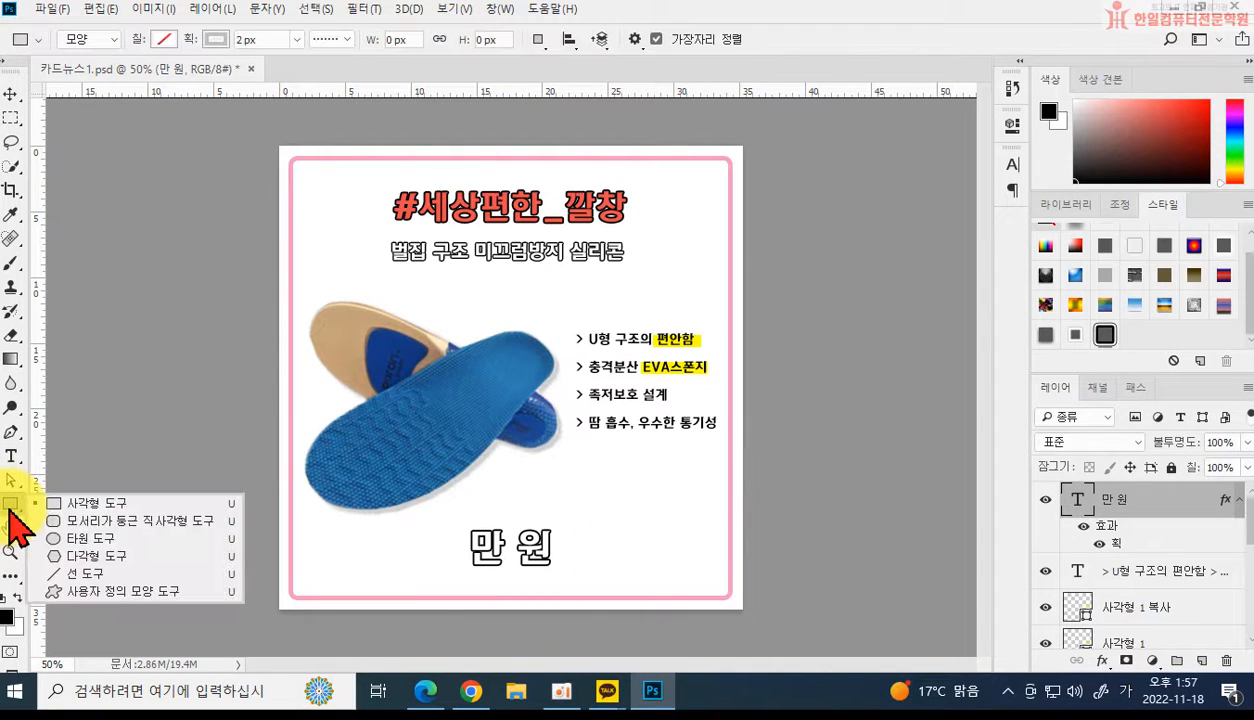
{"action": "left_click", "coordinate": [106, 539]}
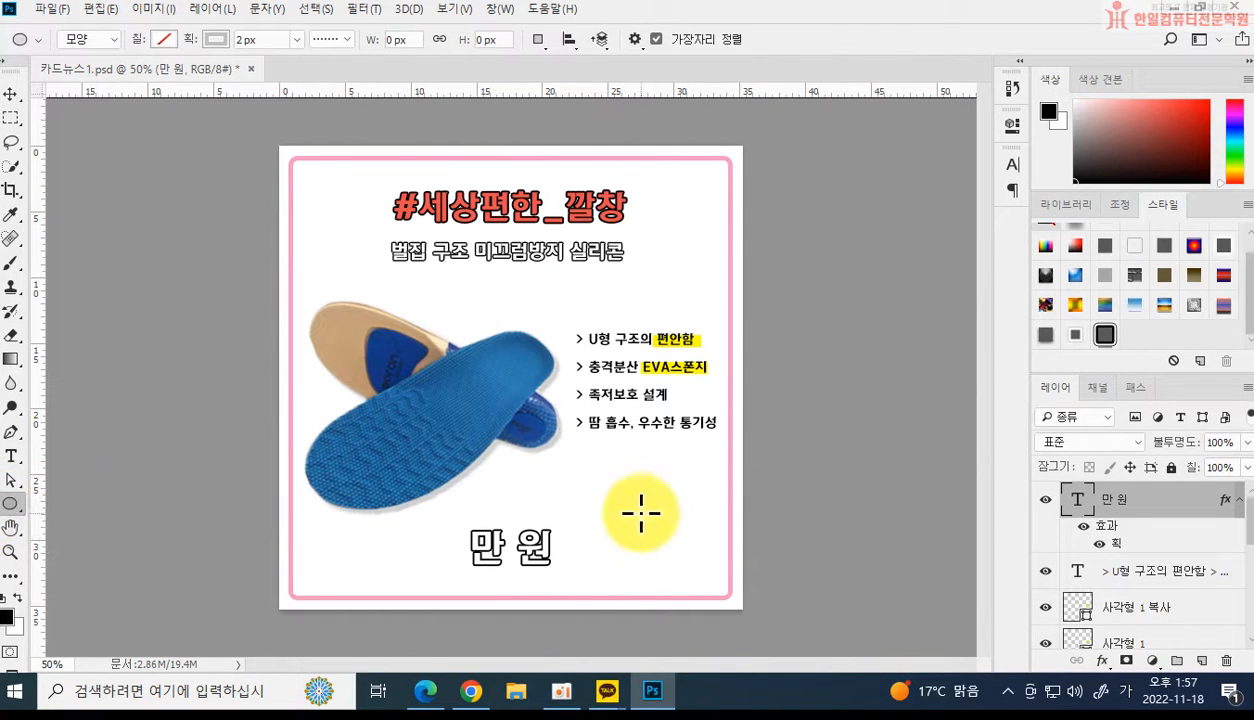
{"action": "left_click_drag", "start_coordinate": [659, 517], "coordinate": [742, 600]}
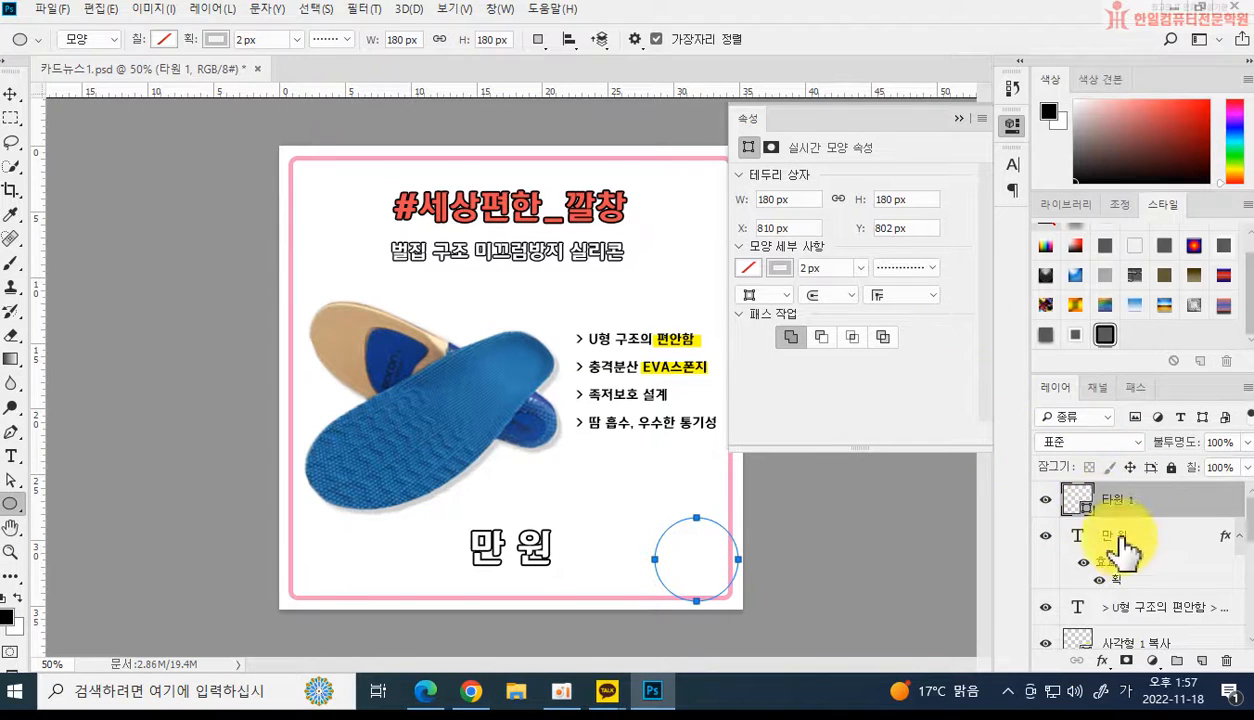
Give the circle a white fill and a 2 px solid black outline.
{"action": "left_click", "coordinate": [162, 40]}
{"action": "left_click", "coordinate": [119, 75]}
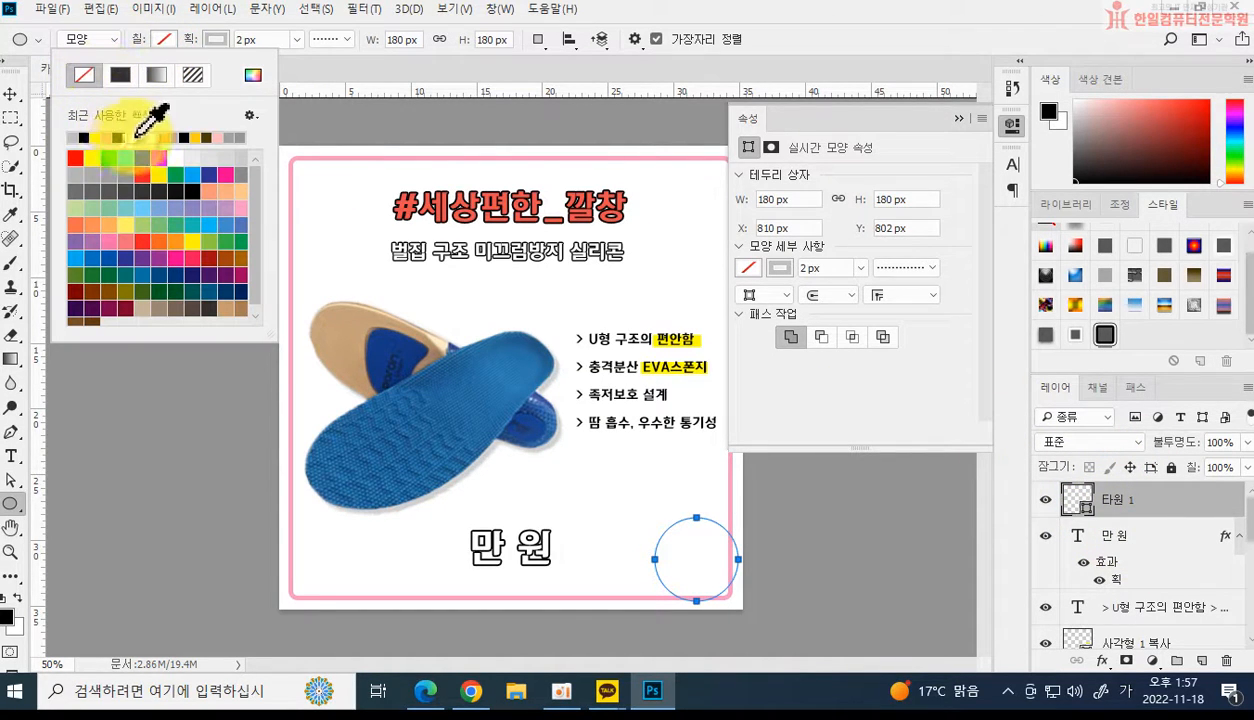
{"action": "left_click", "coordinate": [213, 40]}
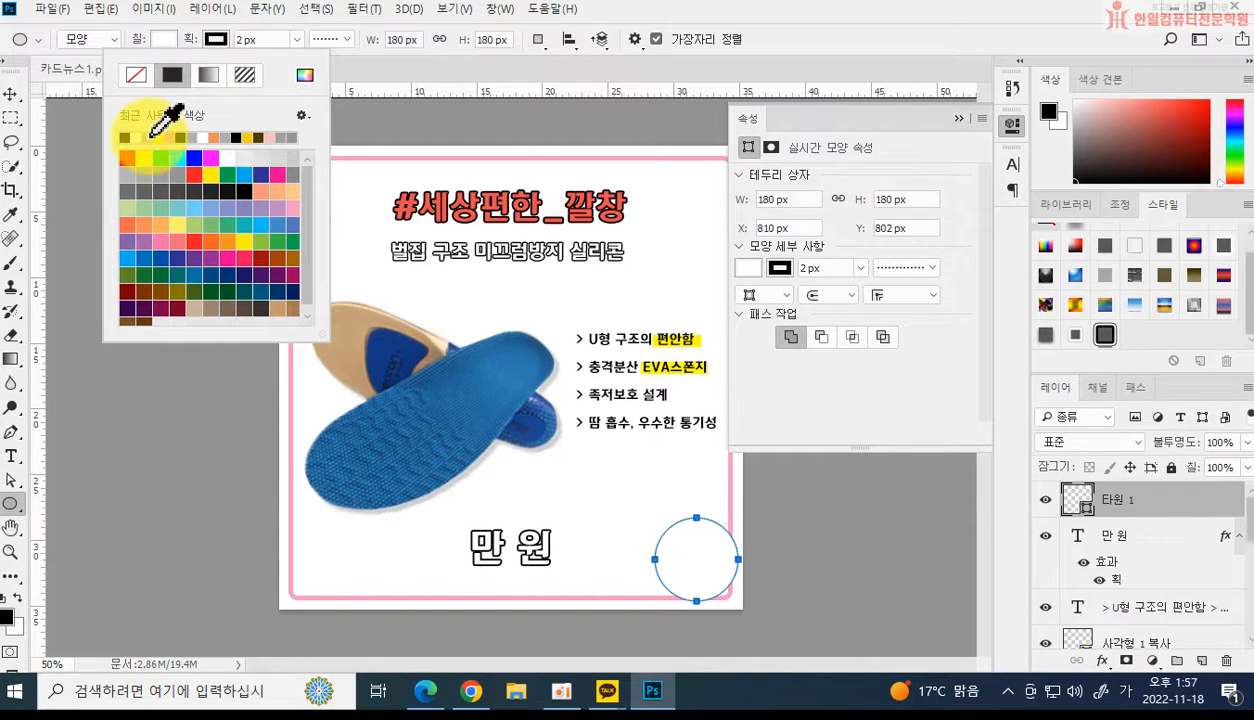
{"action": "left_click", "coordinate": [323, 39]}
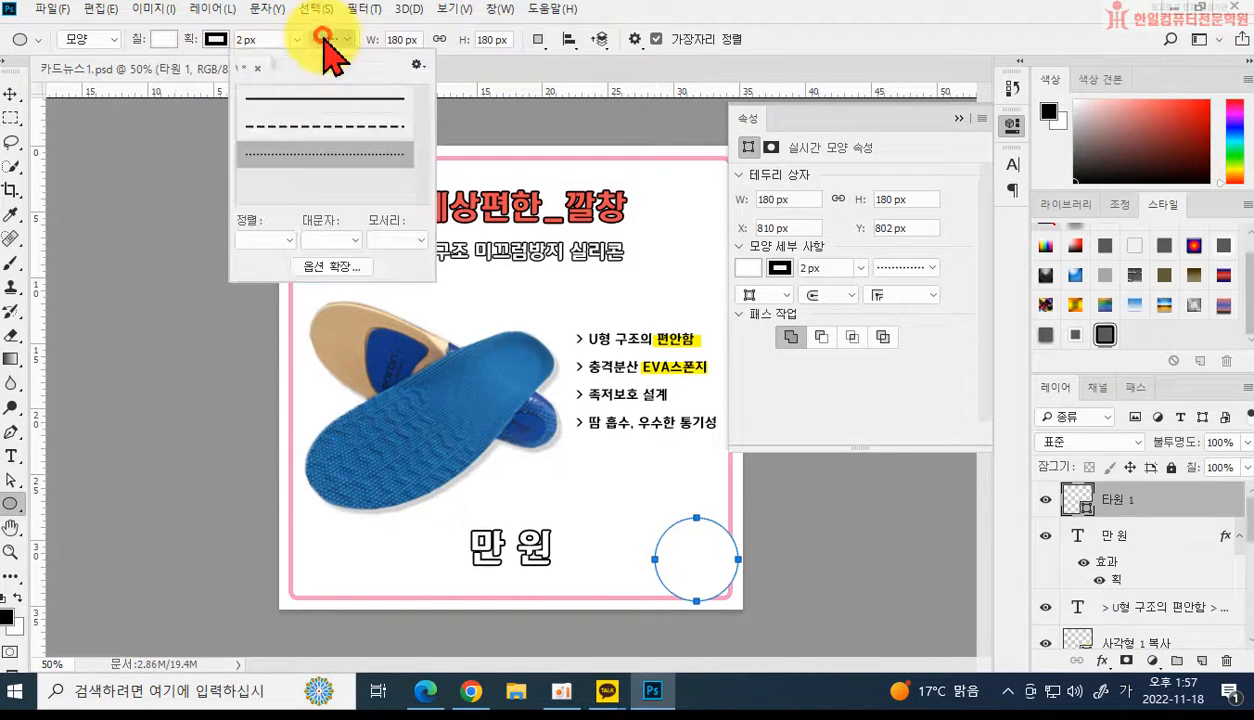
{"action": "left_click", "coordinate": [290, 100]}
{"action": "left_click", "coordinate": [812, 30]}
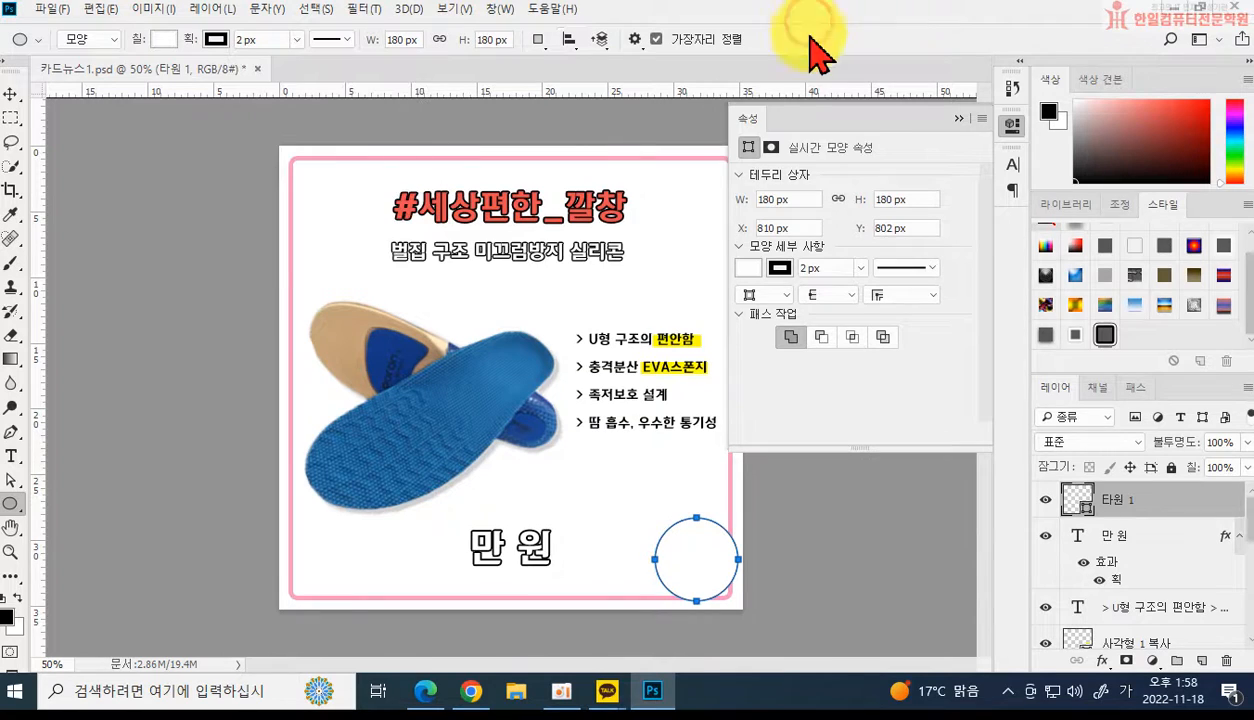
{"action": "left_click", "coordinate": [1110, 532]}
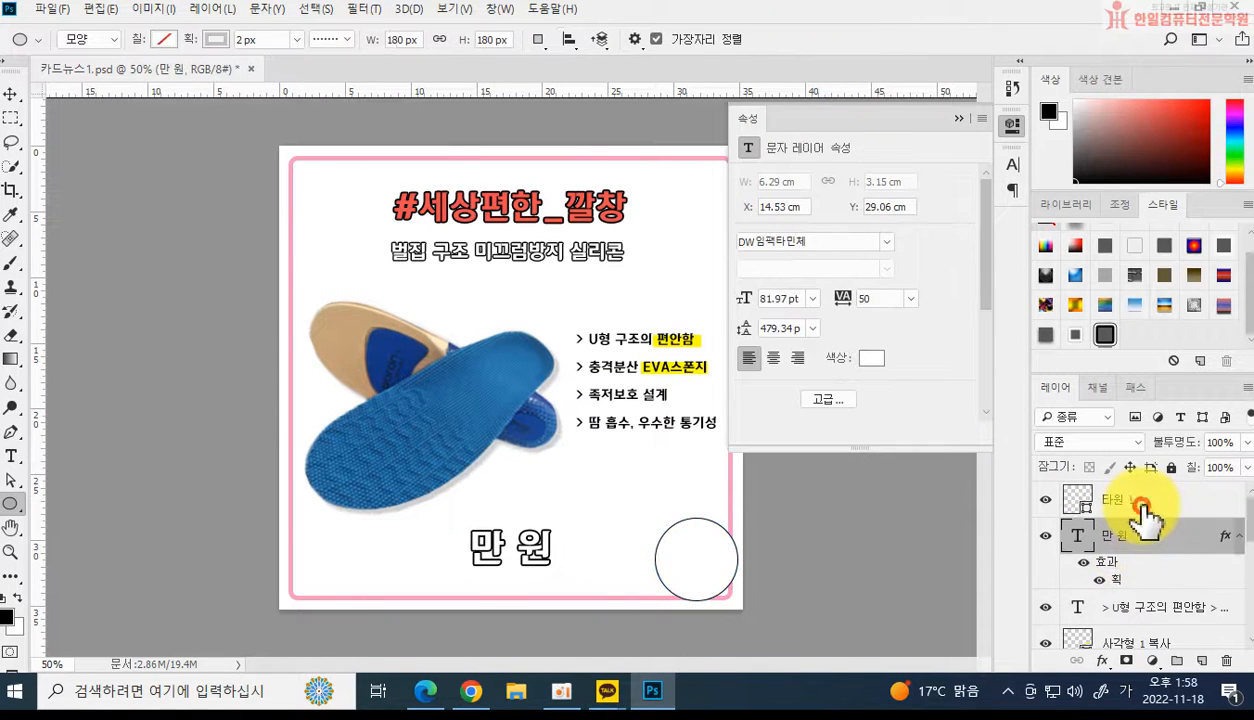
{"action": "left_click", "coordinate": [1141, 503]}
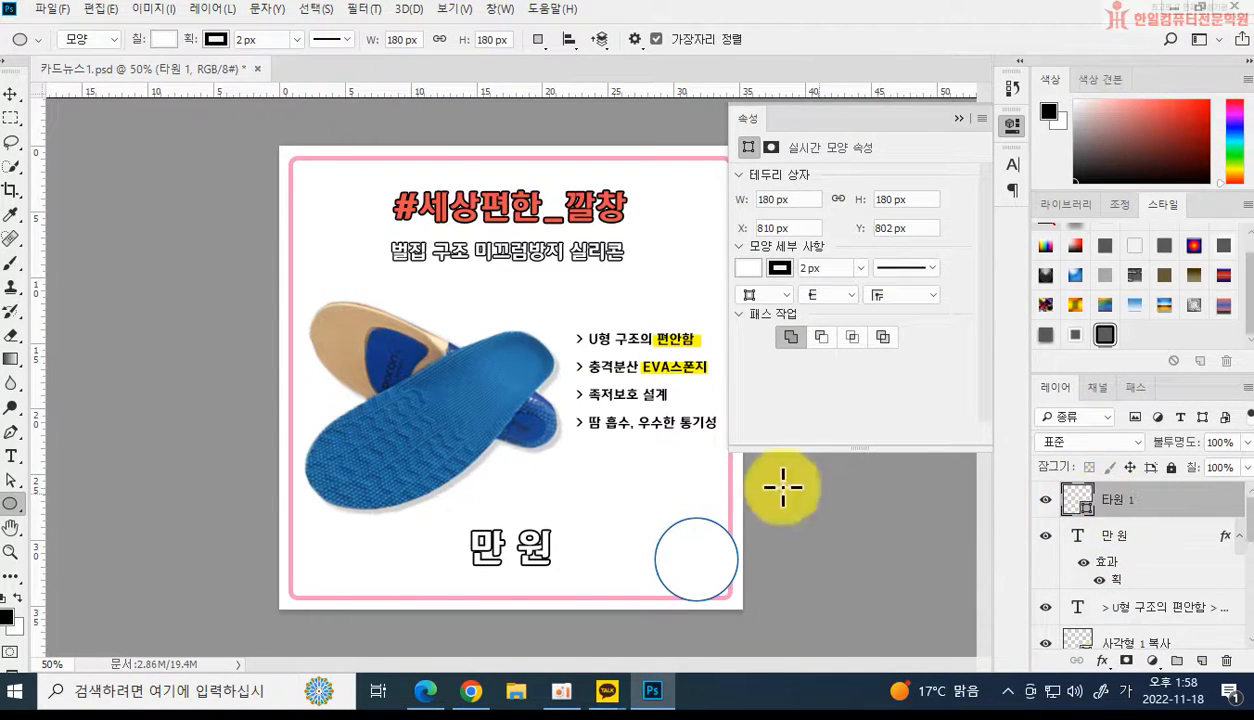
Place 엘리스로고.png from the 카페24 쇼핑몰 folder as an embedded object, shrink it over the circle and clip it to the circle layer.
{"action": "left_click", "coordinate": [53, 12]}
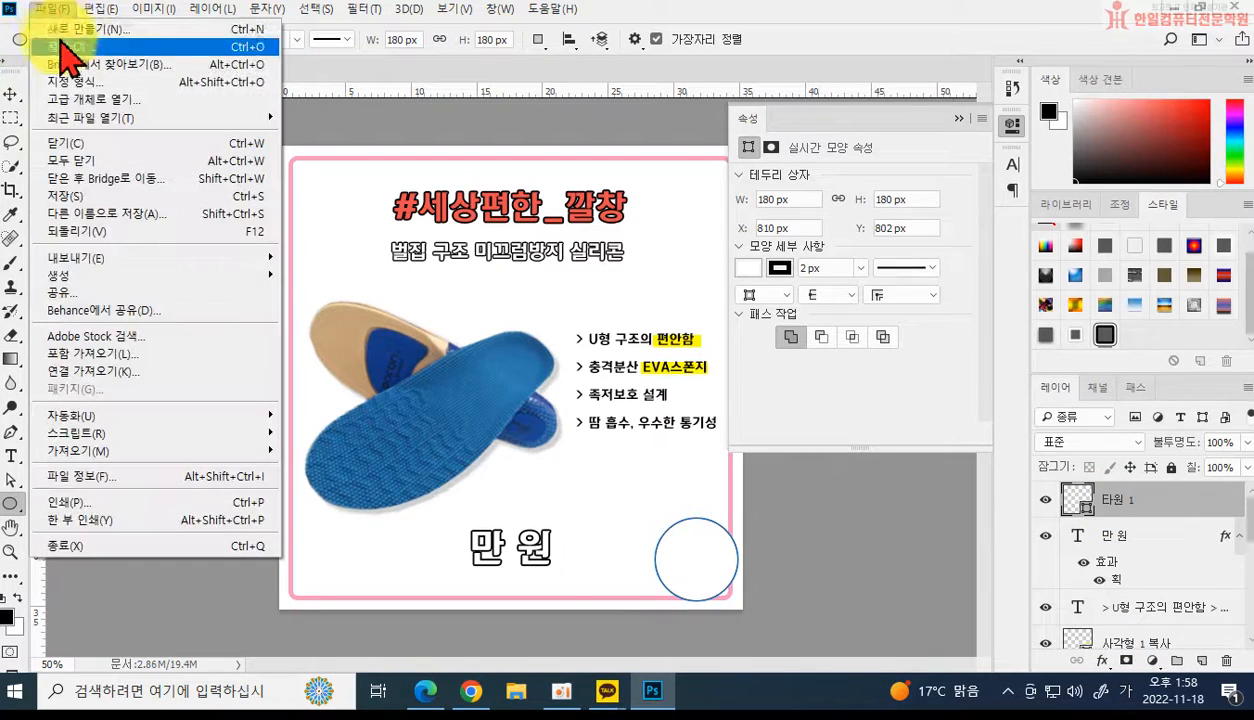
{"action": "left_click", "coordinate": [110, 358]}
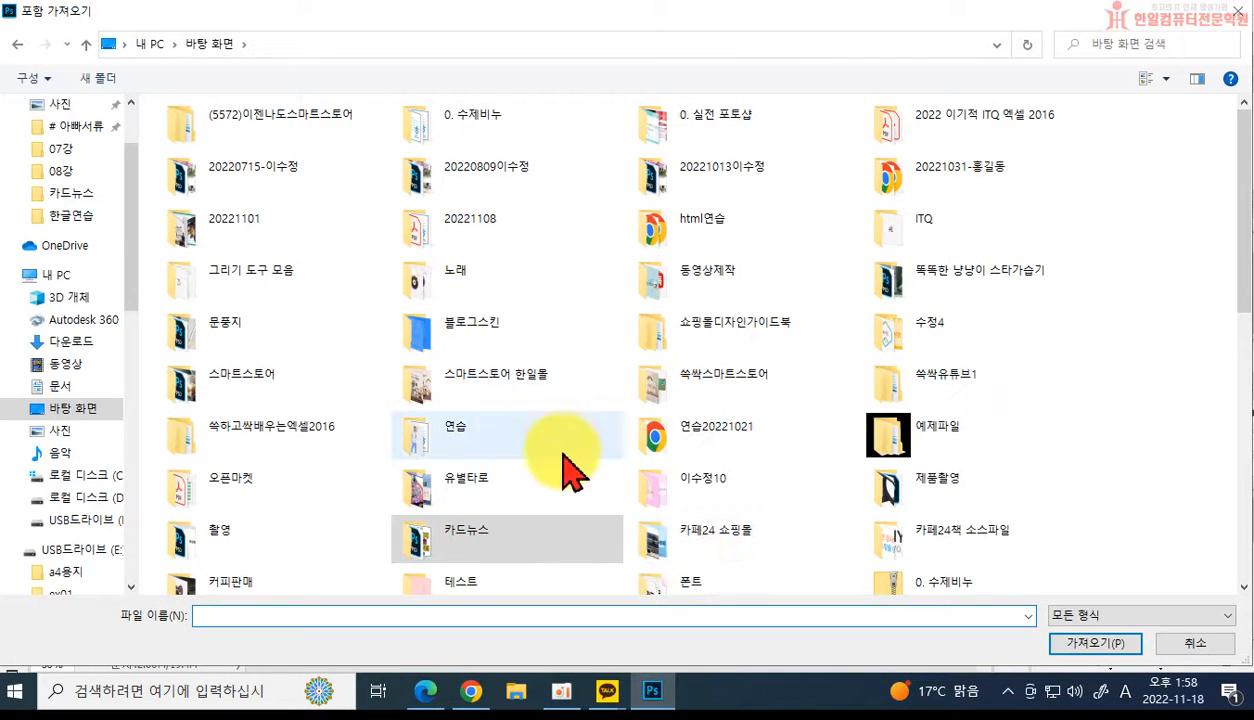
{"action": "double_click", "coordinate": [272, 522]}
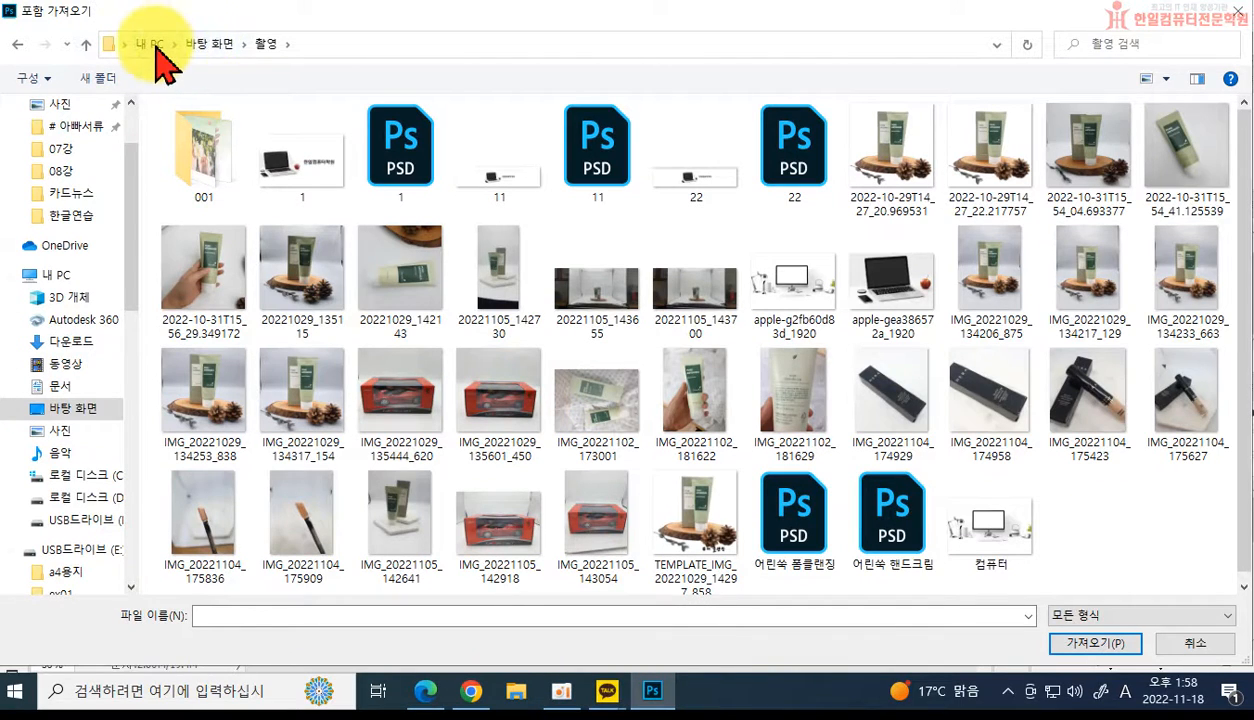
{"action": "left_click", "coordinate": [204, 46]}
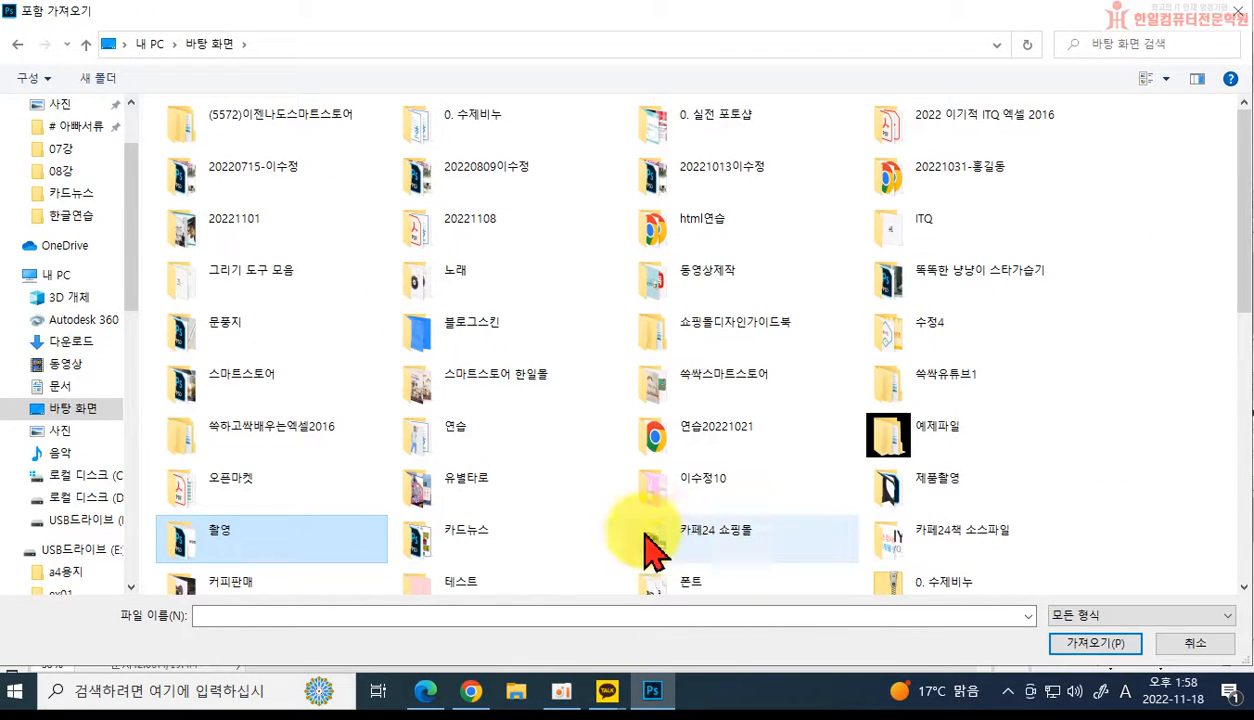
{"action": "double_click", "coordinate": [752, 545]}
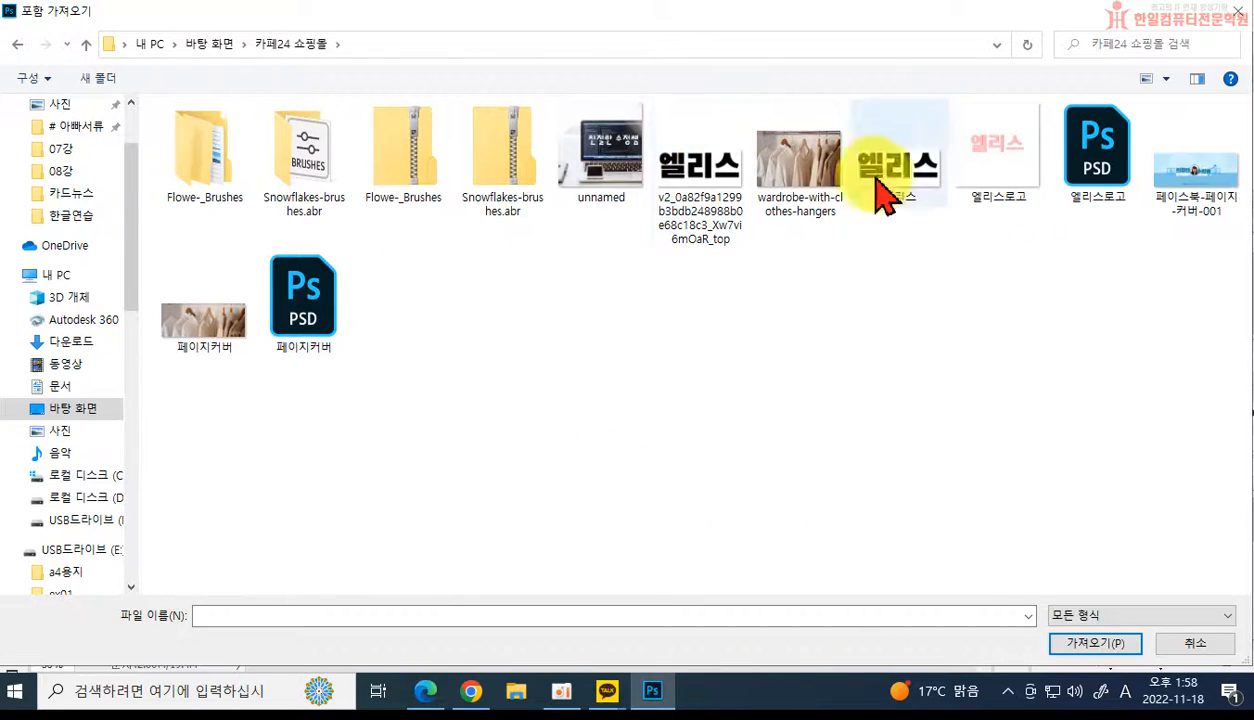
{"action": "double_click", "coordinate": [988, 178]}
{"action": "left_click_drag", "start_coordinate": [279, 146], "coordinate": [628, 520]}
{"action": "key", "text": "Return"}
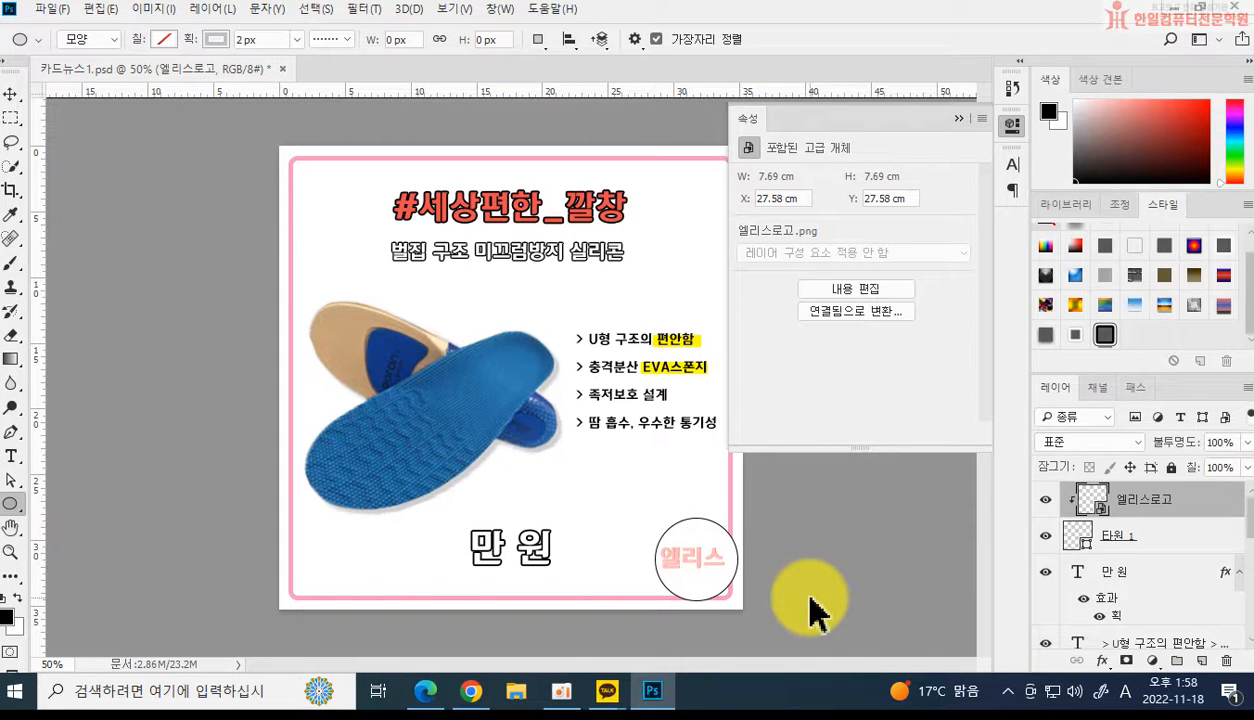
Nudge the 엘리스 logo slightly right and down to centre it inside the circle.
{"action": "left_click", "coordinate": [11, 94]}
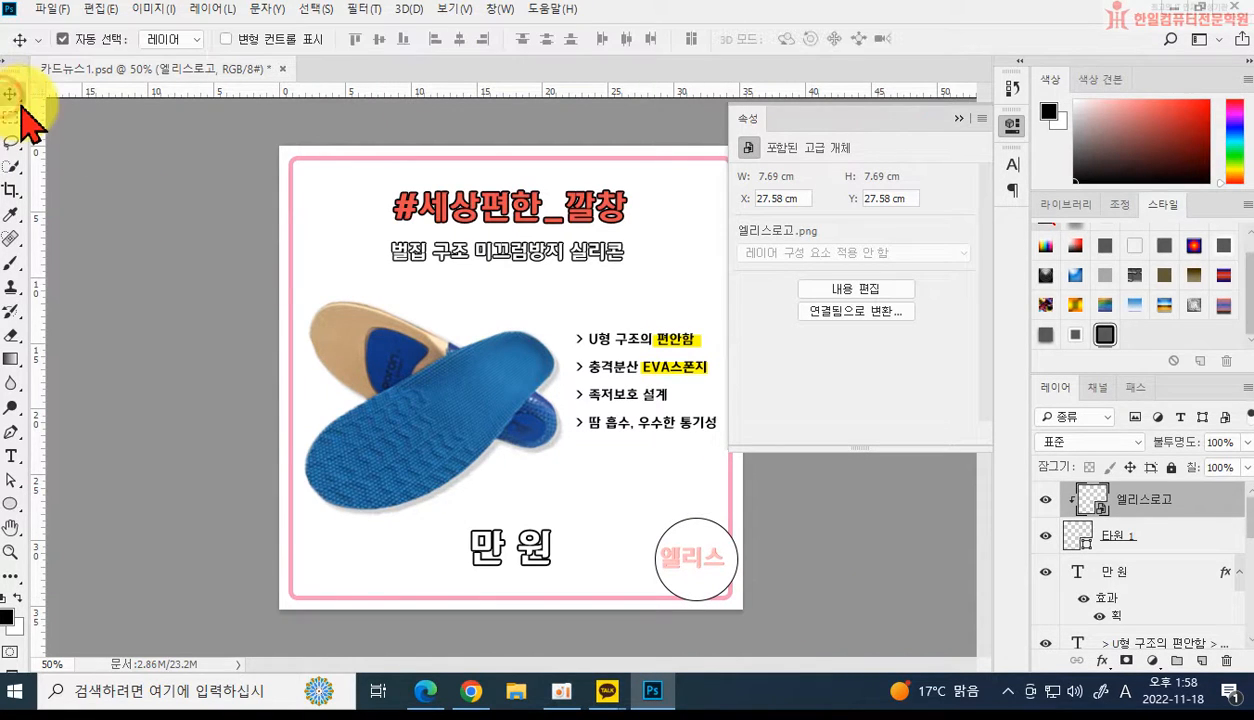
{"action": "key", "text": "Right"}
{"action": "key", "text": "Right"}
{"action": "key", "text": "Right"}
{"action": "key", "text": "Right"}
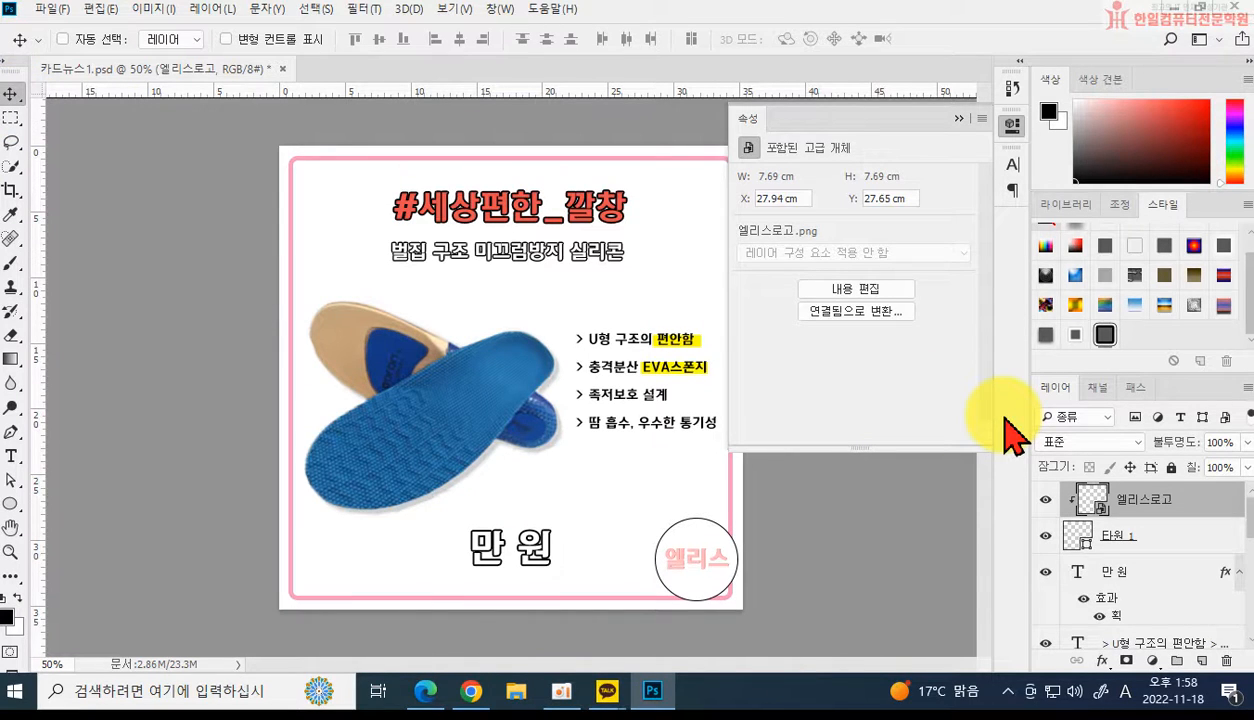
Remove the black outline from the circle behind the 엘리스 logo by setting its shape stroke to none.
{"action": "left_click", "coordinate": [1079, 549]}
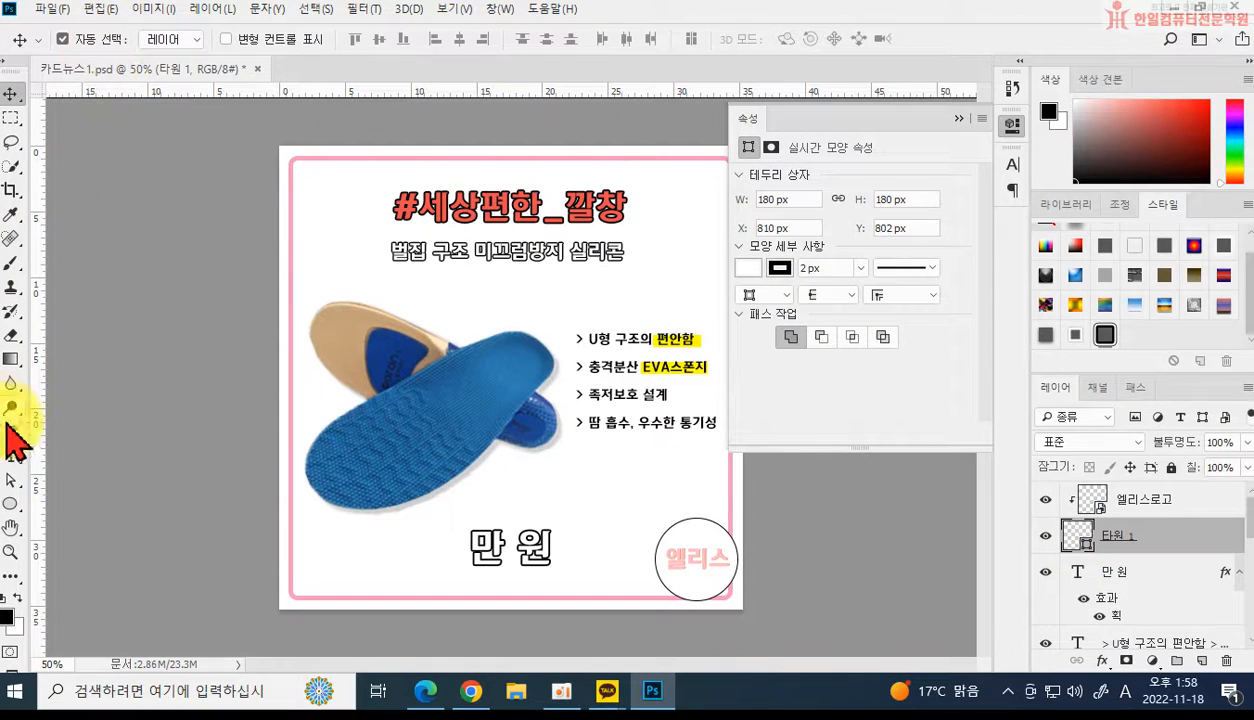
{"action": "left_click", "coordinate": [12, 503]}
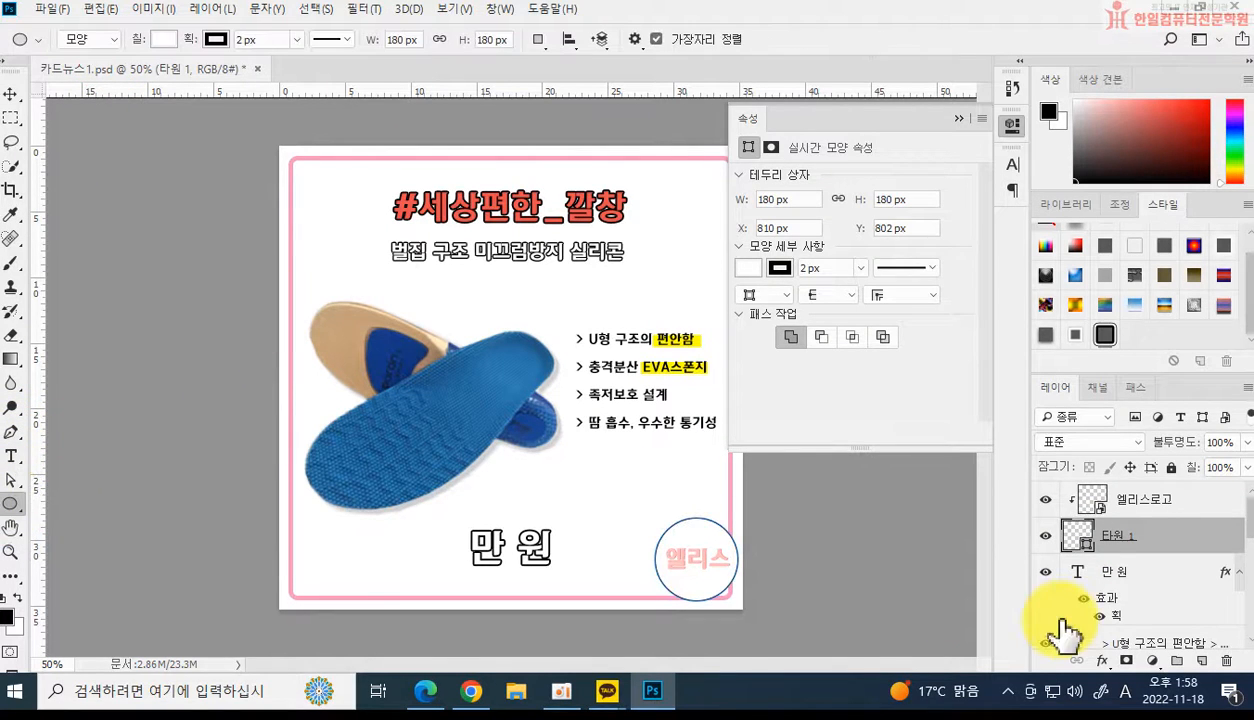
{"action": "left_click", "coordinate": [216, 39]}
{"action": "left_click", "coordinate": [136, 75]}
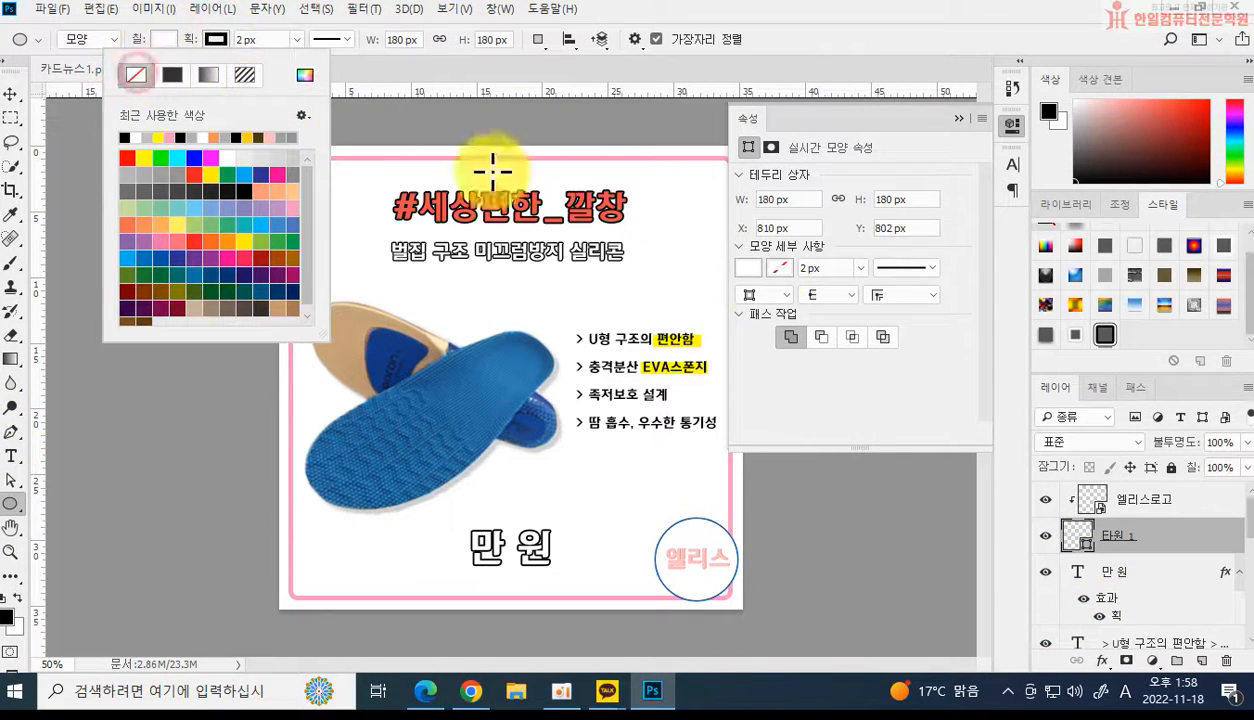
Add a 6 px outside Stroke layer style to the circle, coloured #f49ac1 by sampling the card's pink border.
{"action": "left_click", "coordinate": [1102, 661]}
{"action": "left_click", "coordinate": [1100, 487]}
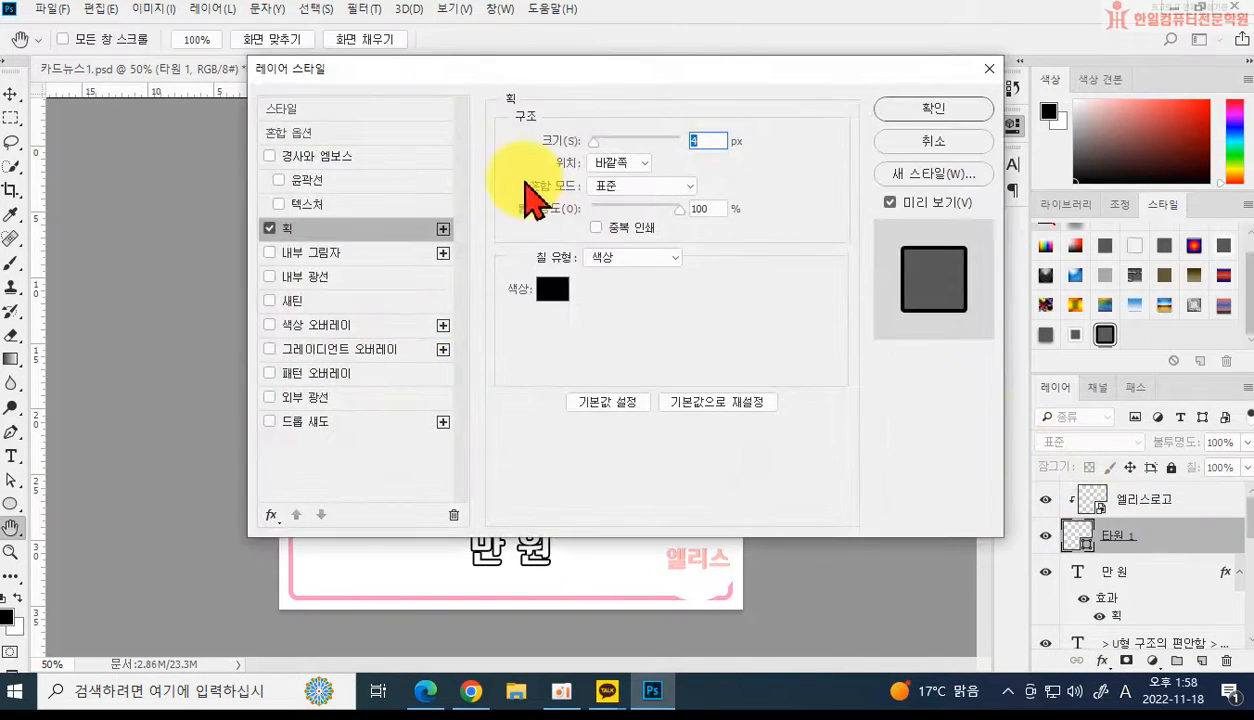
{"action": "left_click_drag", "start_coordinate": [592, 146], "coordinate": [592, 146]}
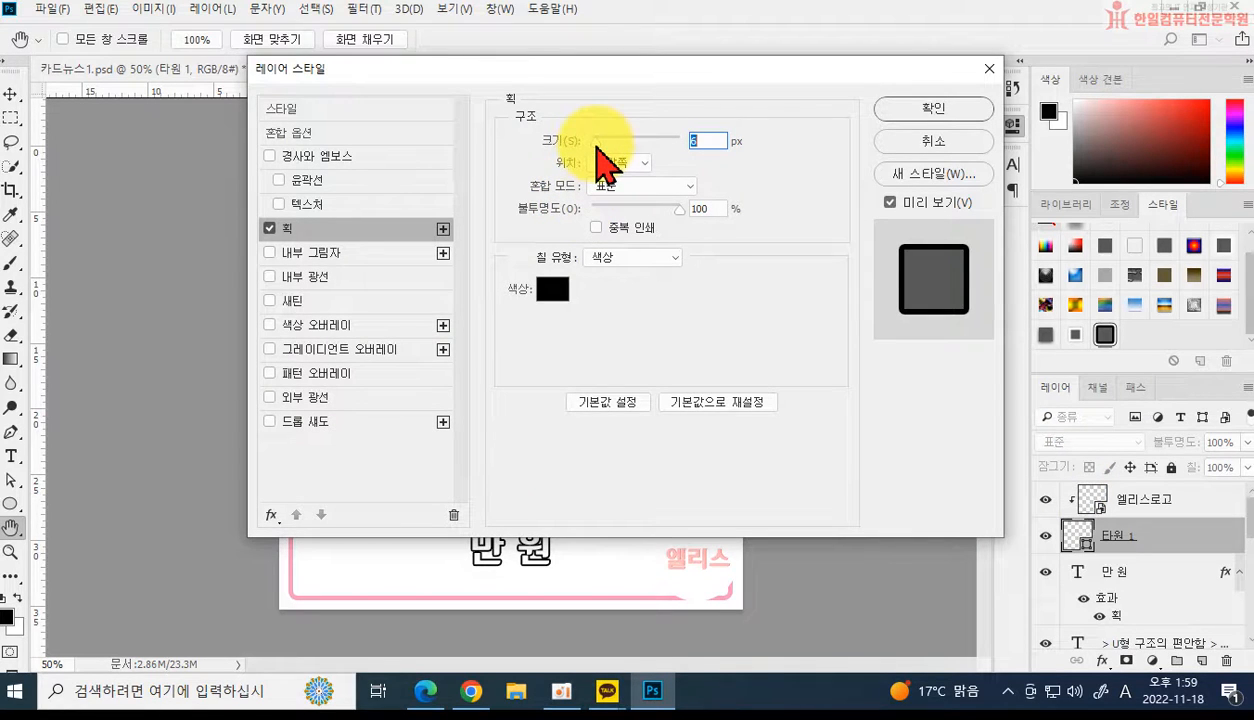
{"action": "left_click", "coordinate": [546, 297]}
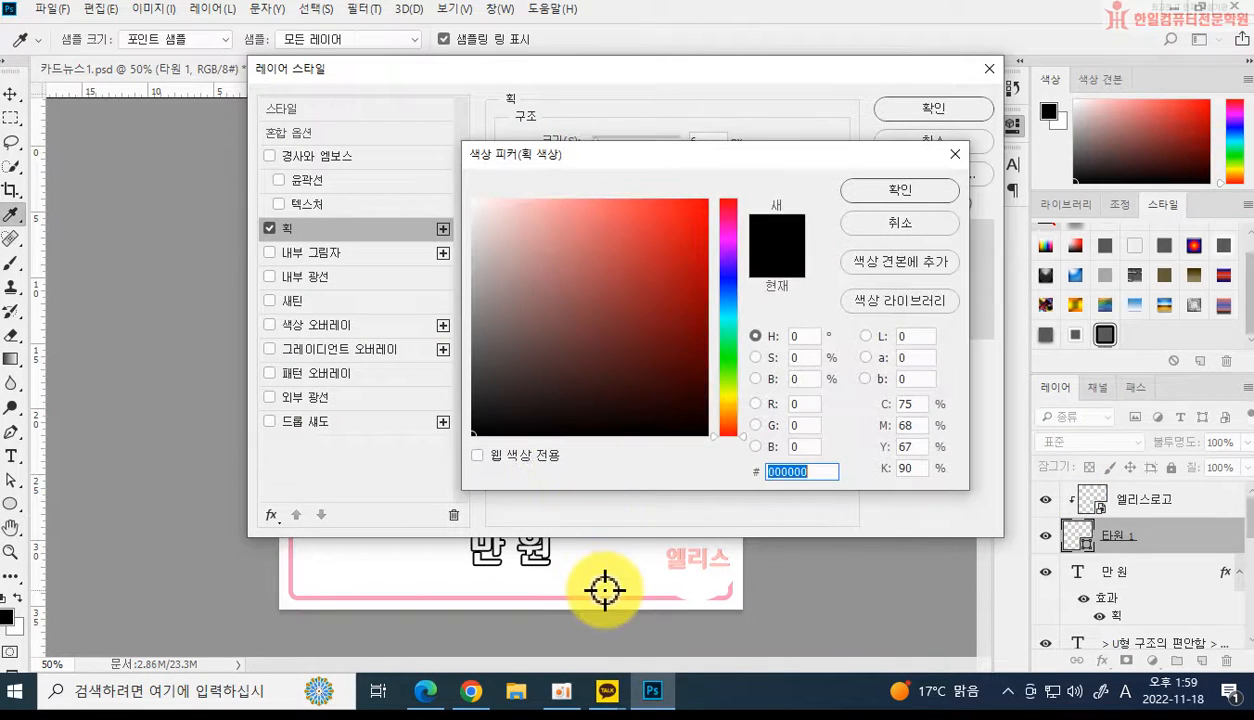
{"action": "left_click", "coordinate": [619, 599]}
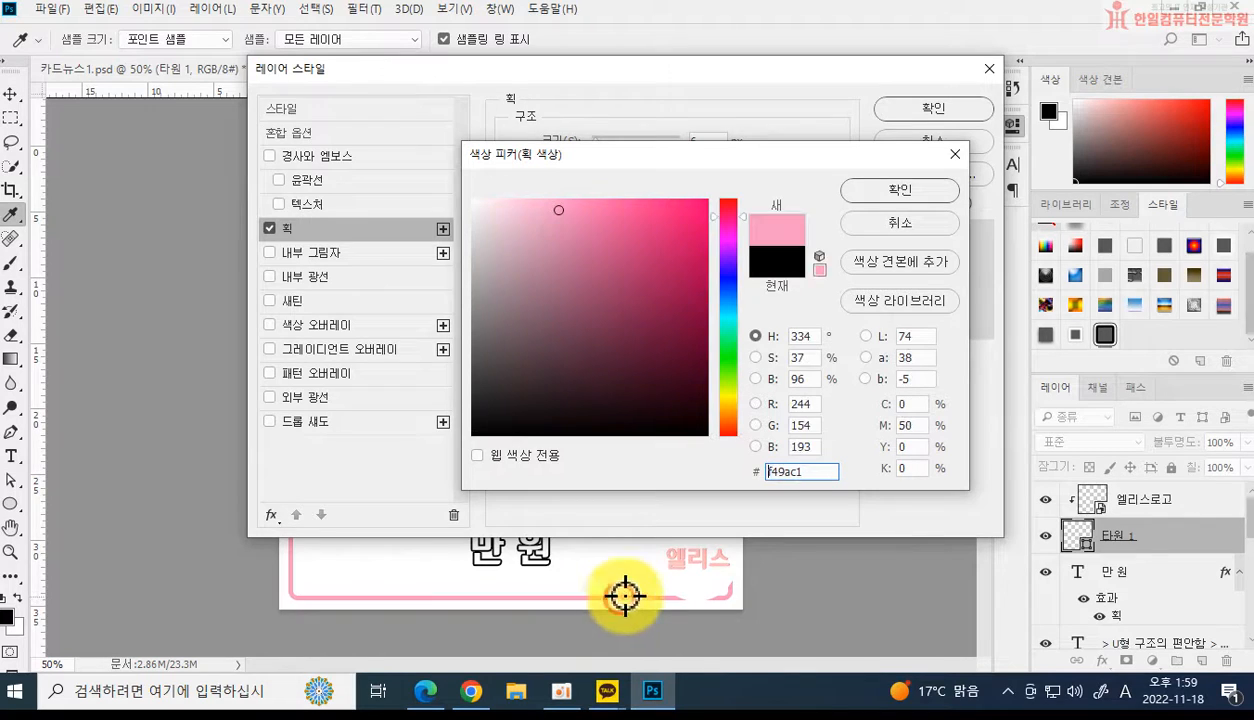
{"action": "left_click", "coordinate": [868, 191]}
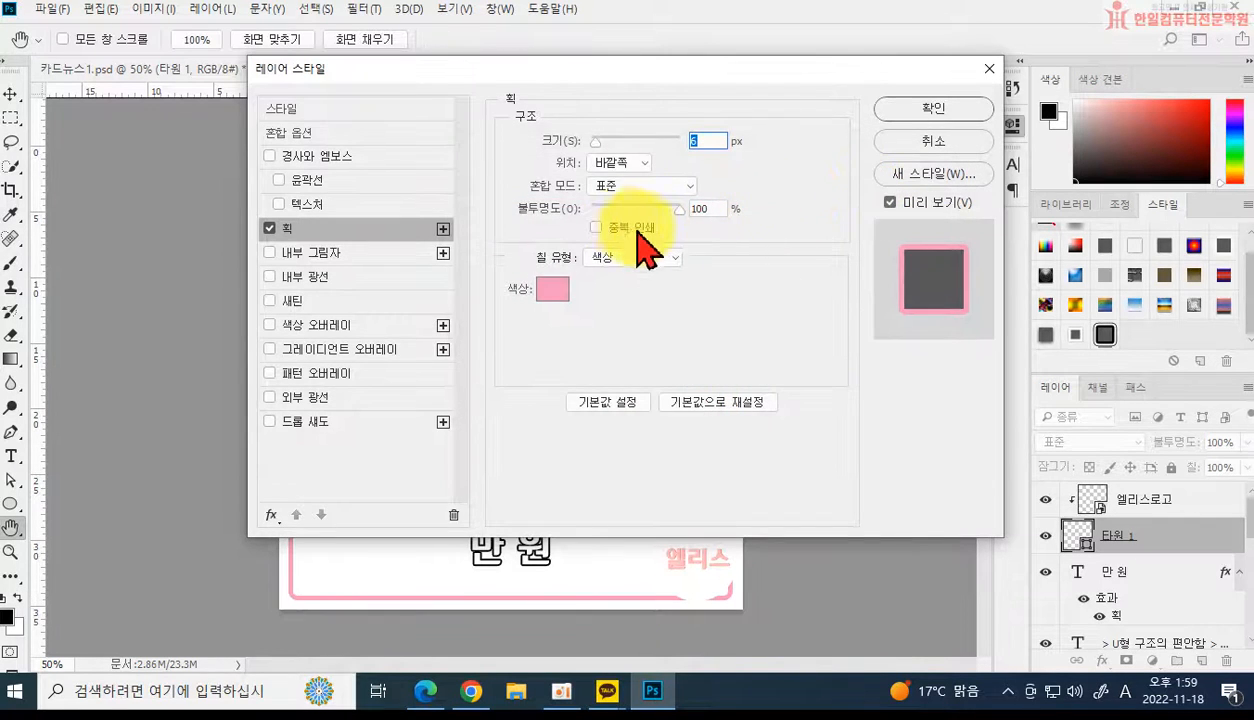
{"action": "left_click", "coordinate": [912, 110]}
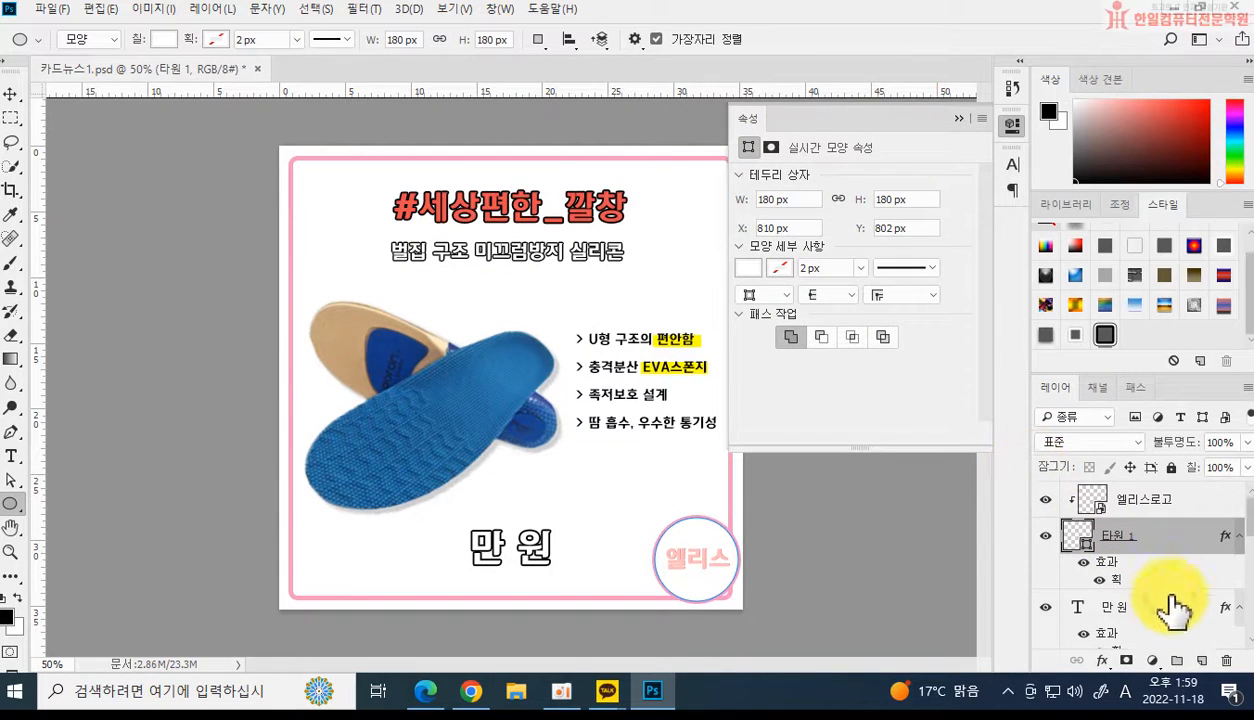
{"action": "left_click", "coordinate": [1166, 607]}
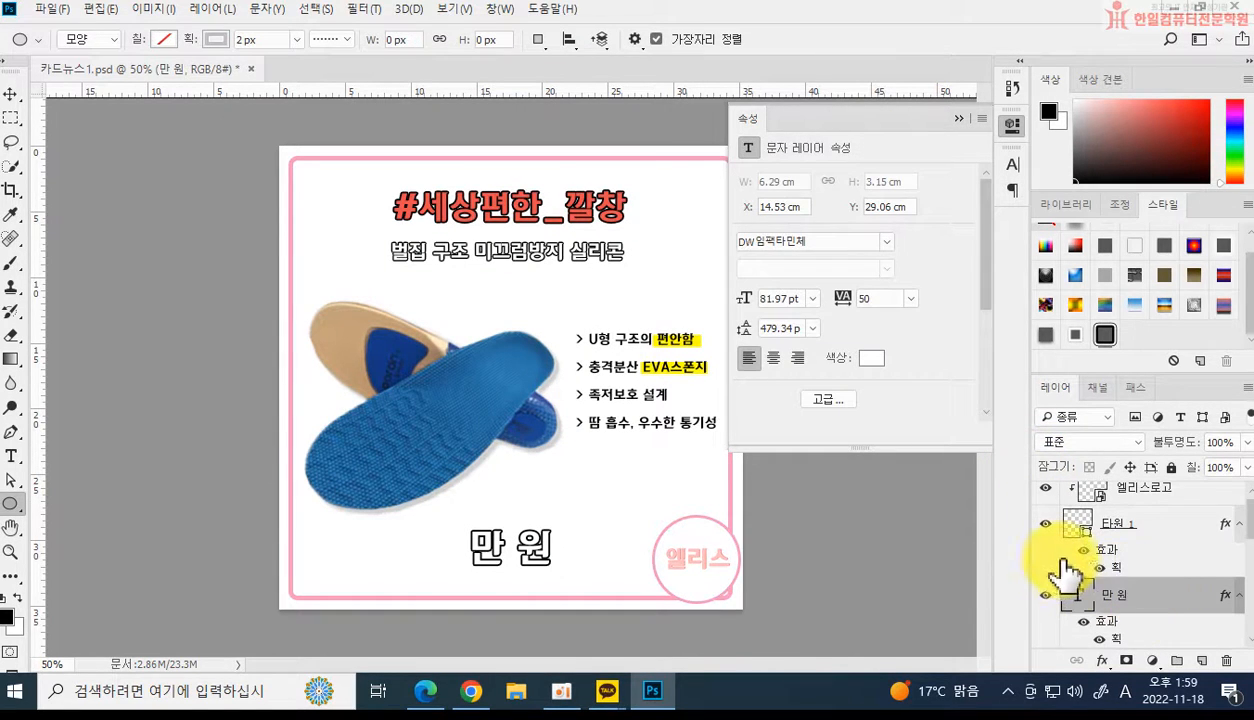
{"action": "scroll", "coordinate": [1150, 527], "scroll_direction": "up", "scroll_amount": 1}
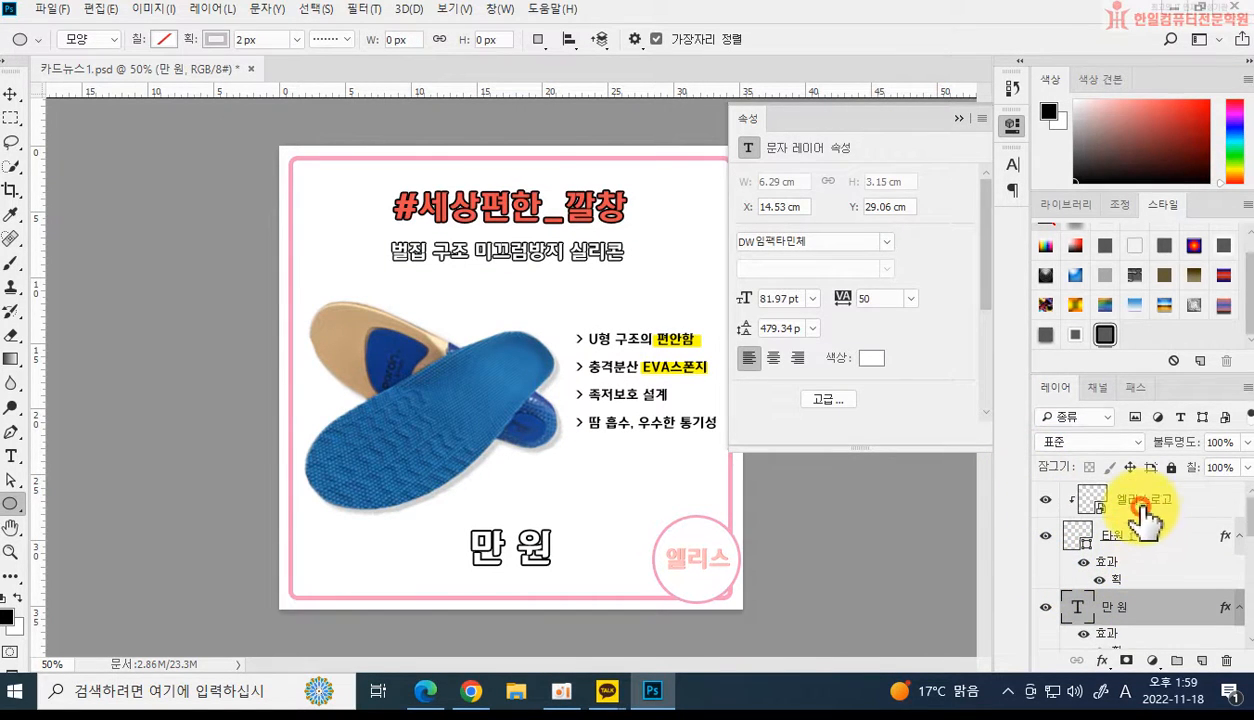
Scale the 엘리스 logo and its circle together to about 85% and shift them further into the card's lower-right corner.
{"action": "left_click", "coordinate": [1145, 505]}
{"action": "left_click", "coordinate": [1135, 537], "text": "shift"}
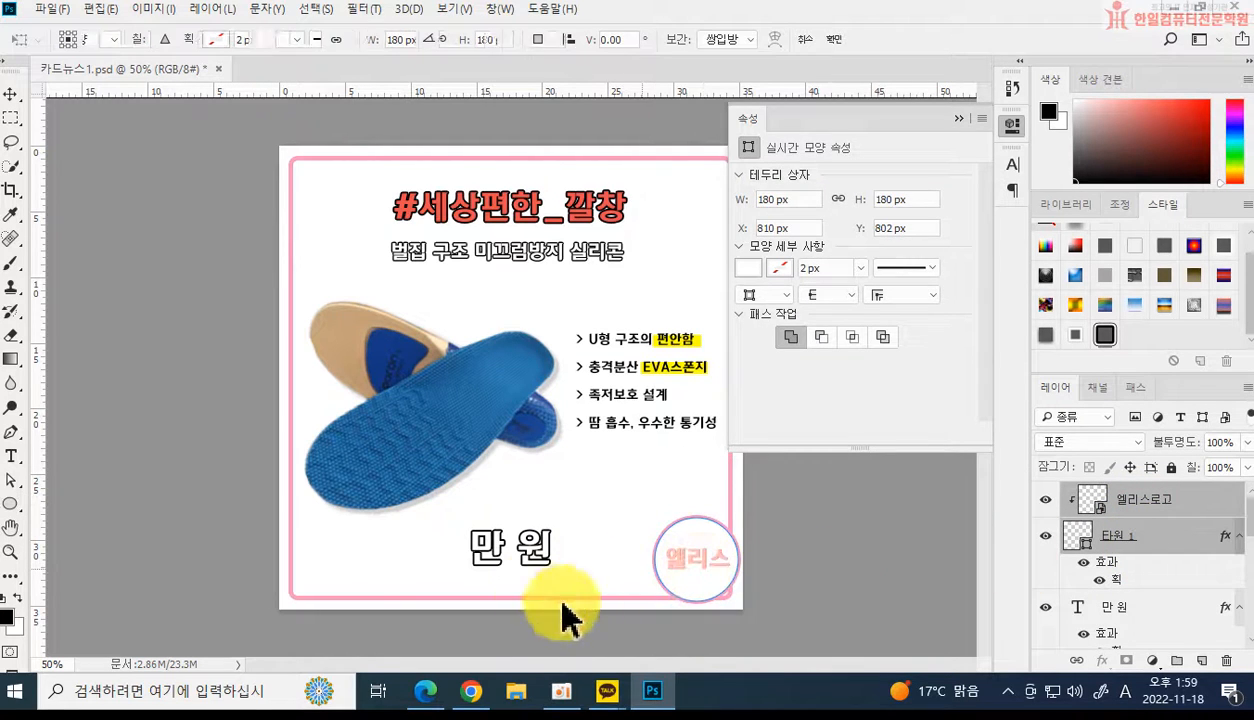
{"action": "key", "text": "ctrl+t"}
{"action": "left_click_drag", "start_coordinate": [748, 509], "coordinate": [741, 515]}
{"action": "left_click_drag", "start_coordinate": [714, 579], "coordinate": [724, 598]}
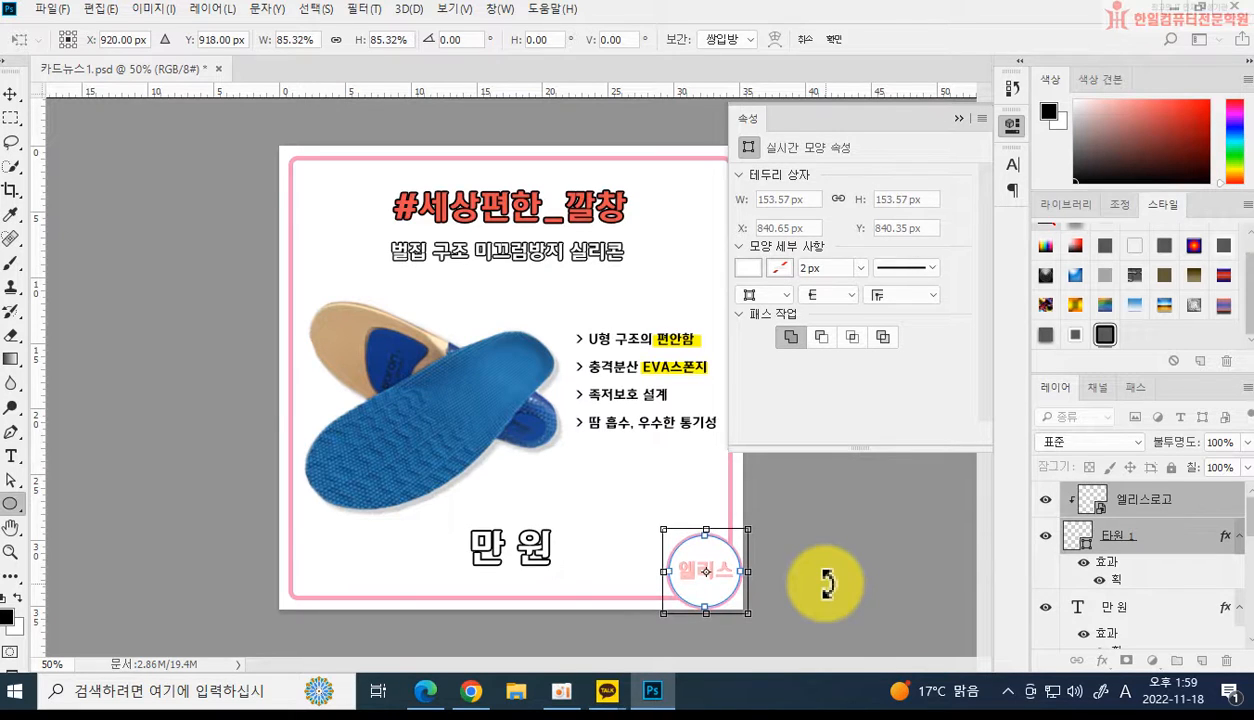
{"action": "key", "text": "Return"}
{"action": "key", "text": "u"}
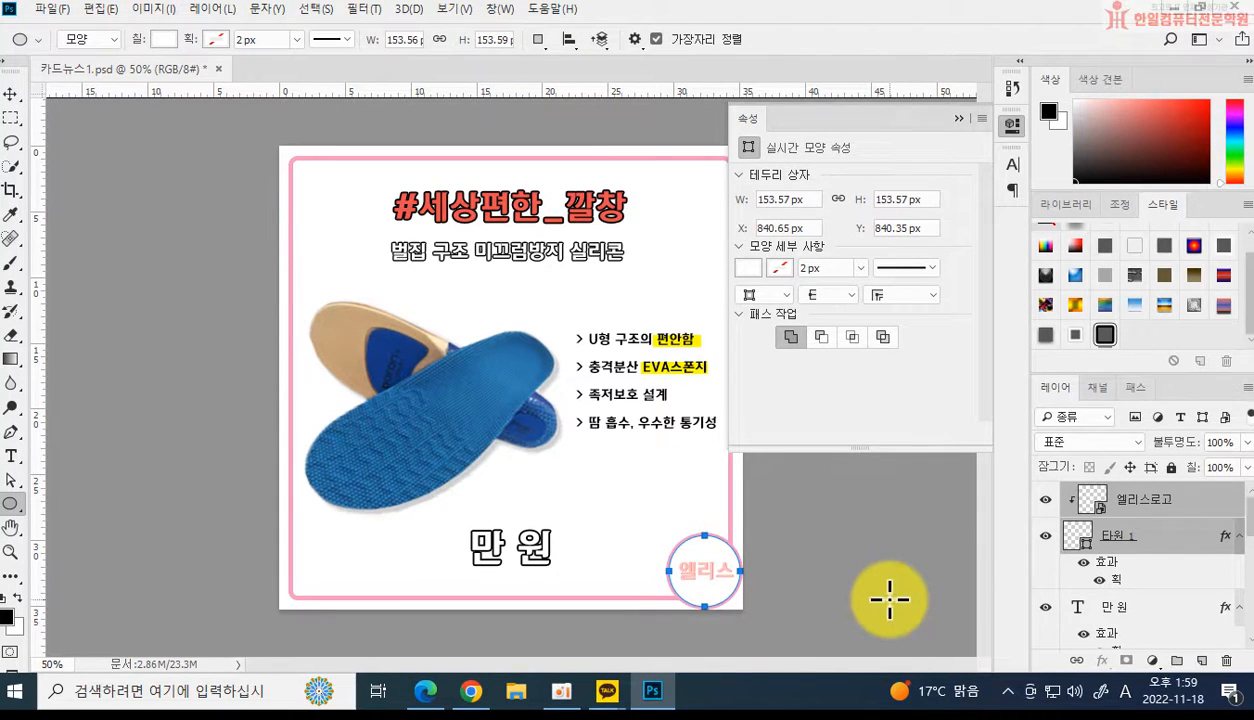
Nudge the logo and circle together to fine-tune their position on the border corner, and collapse the layer properties.
{"action": "left_click", "coordinate": [10, 93]}
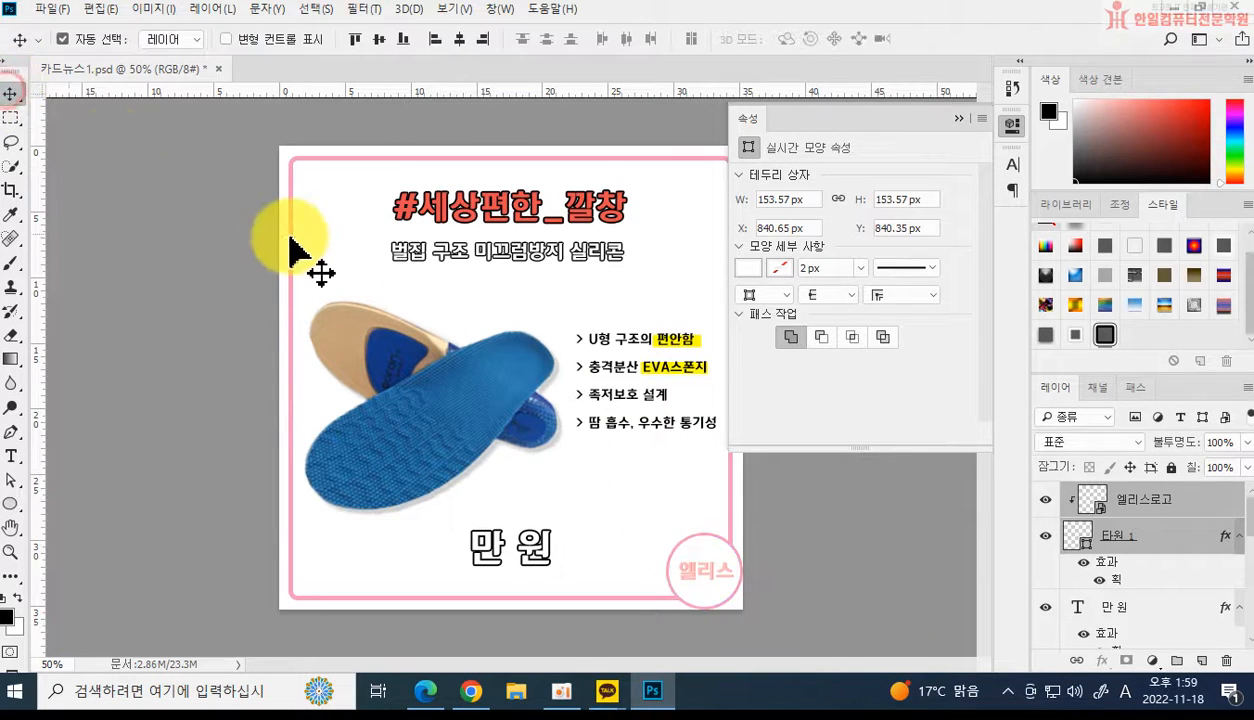
{"action": "key", "text": "Right"}
{"action": "key", "text": "Right"}
{"action": "key", "text": "shift+Down"}
{"action": "key", "text": "Right"}
{"action": "key", "text": "Right"}
{"action": "key", "text": "Right"}
{"action": "key", "text": "Right"}
{"action": "key", "text": "Right"}
{"action": "key", "text": "Right"}
{"action": "key", "text": "Left"}
{"action": "key", "text": "Left"}
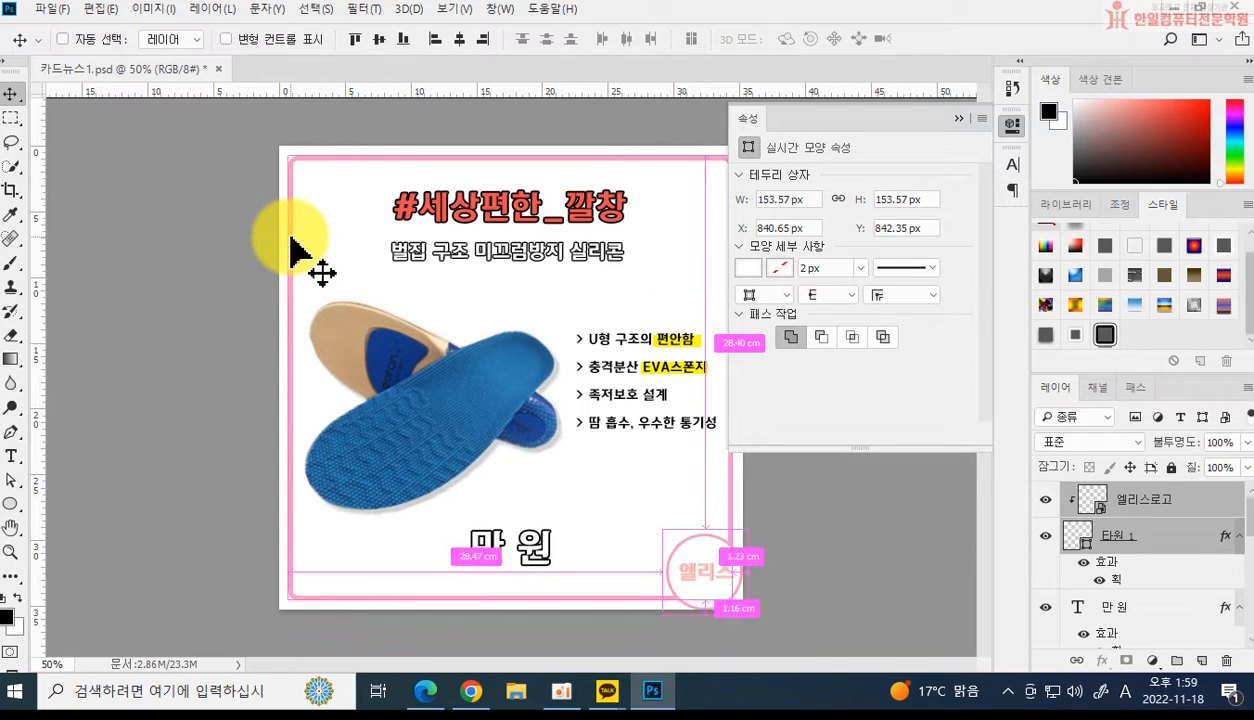
{"action": "left_click", "coordinate": [1172, 510]}
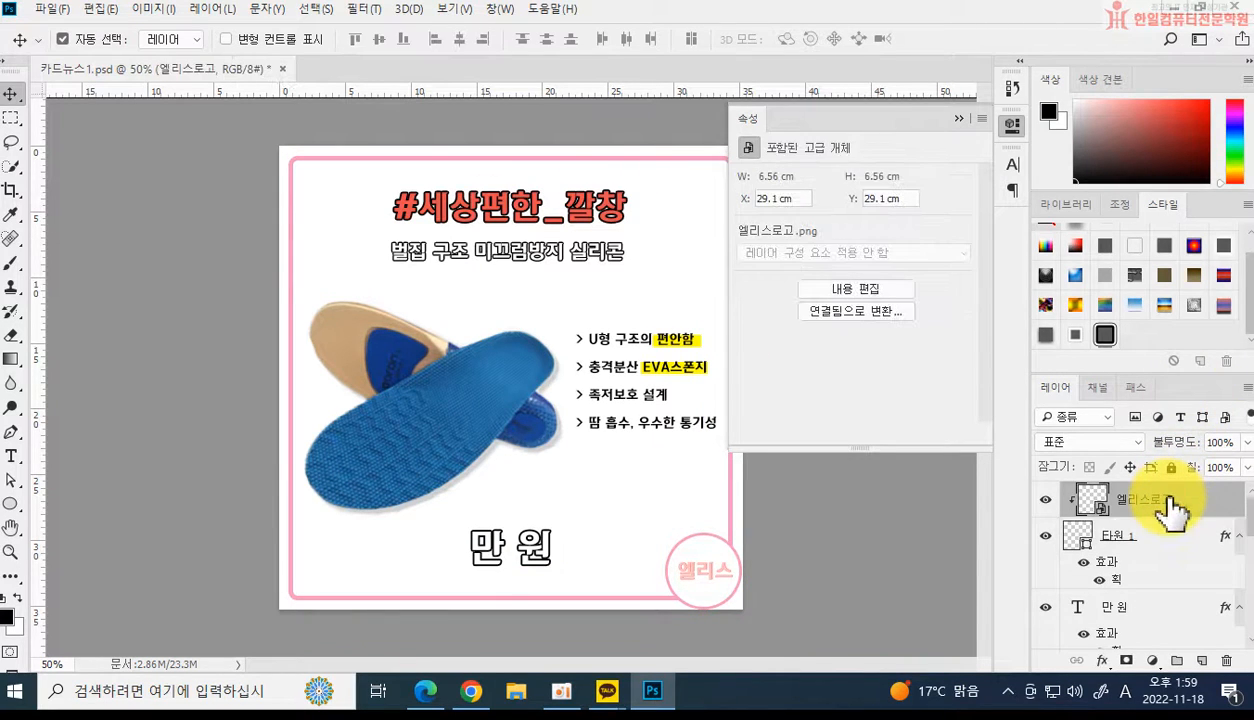
{"action": "left_click", "coordinate": [958, 120]}
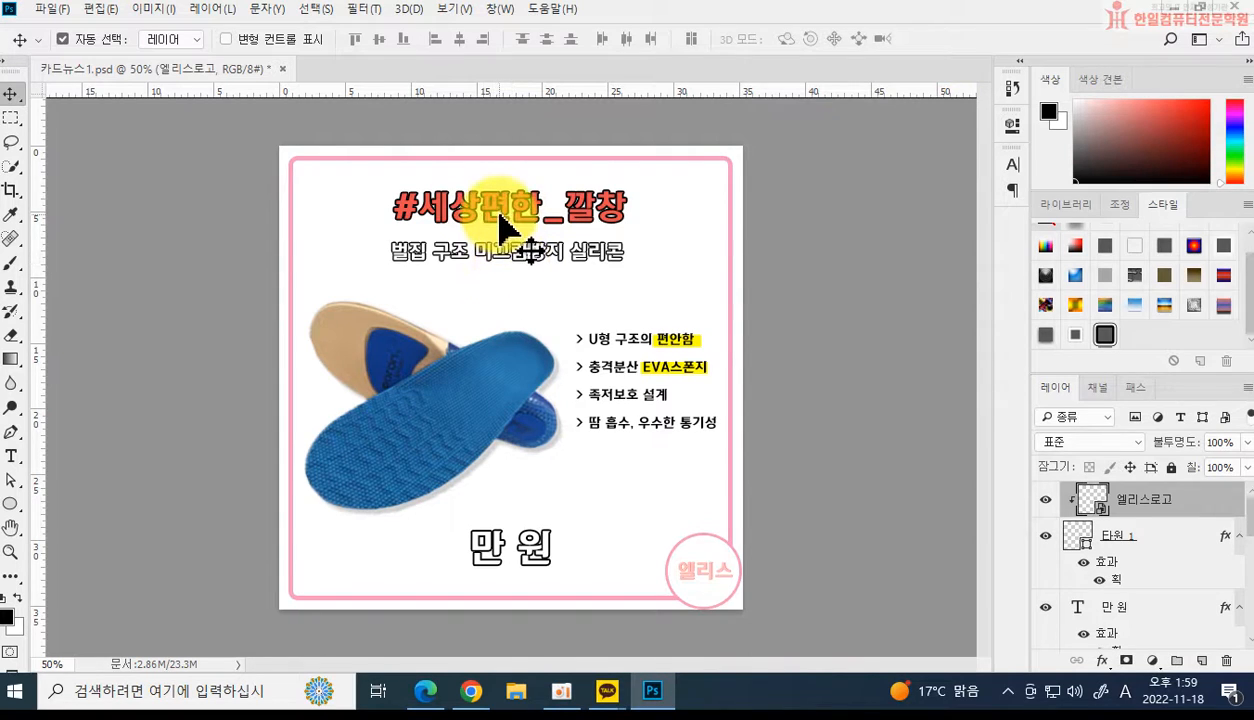
Extend the subtitle under the heading to read "[ 벌집 구조 미끄럼방지 실리콘으로 쾌적하게 ]".
{"action": "left_click", "coordinate": [481, 268]}
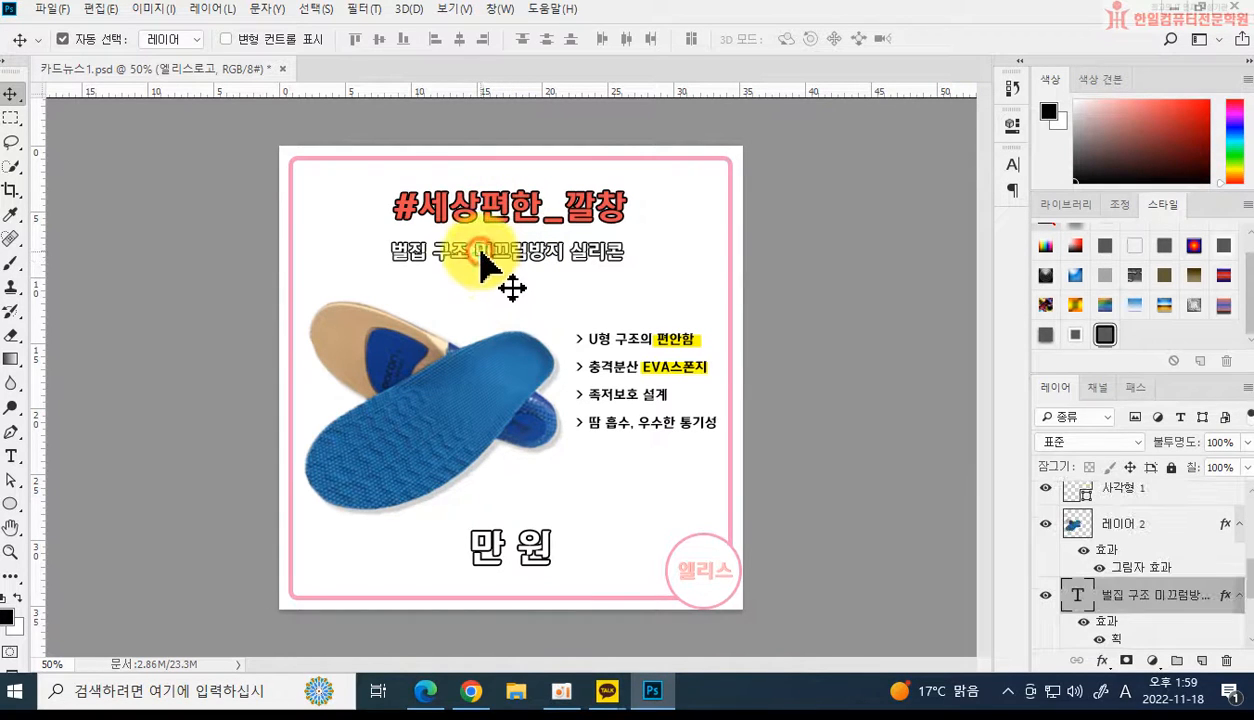
{"action": "left_click", "coordinate": [12, 457]}
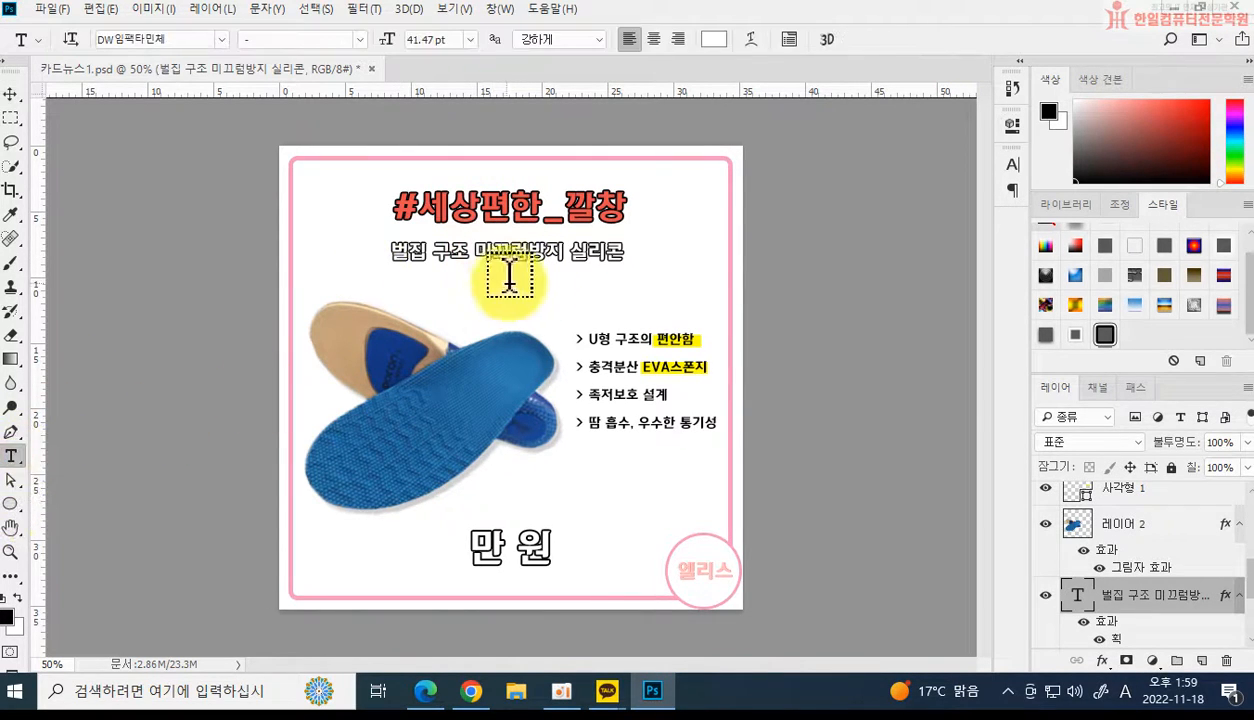
{"action": "left_click", "coordinate": [620, 256]}
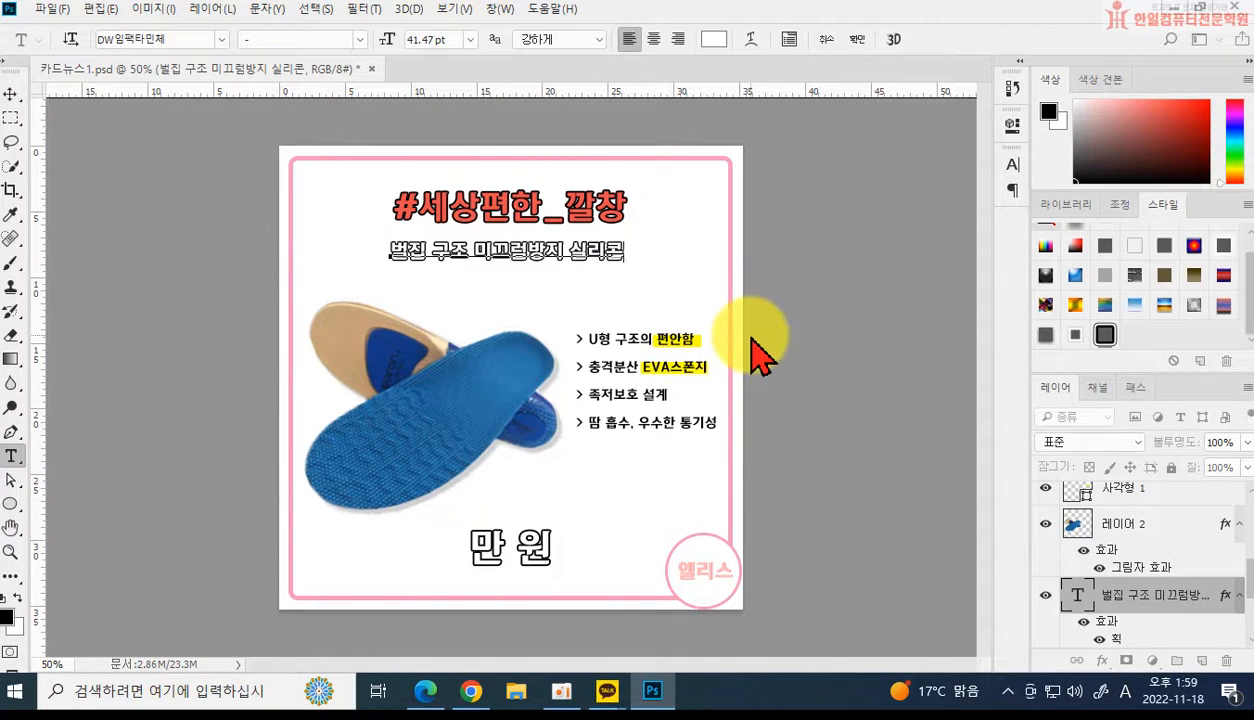
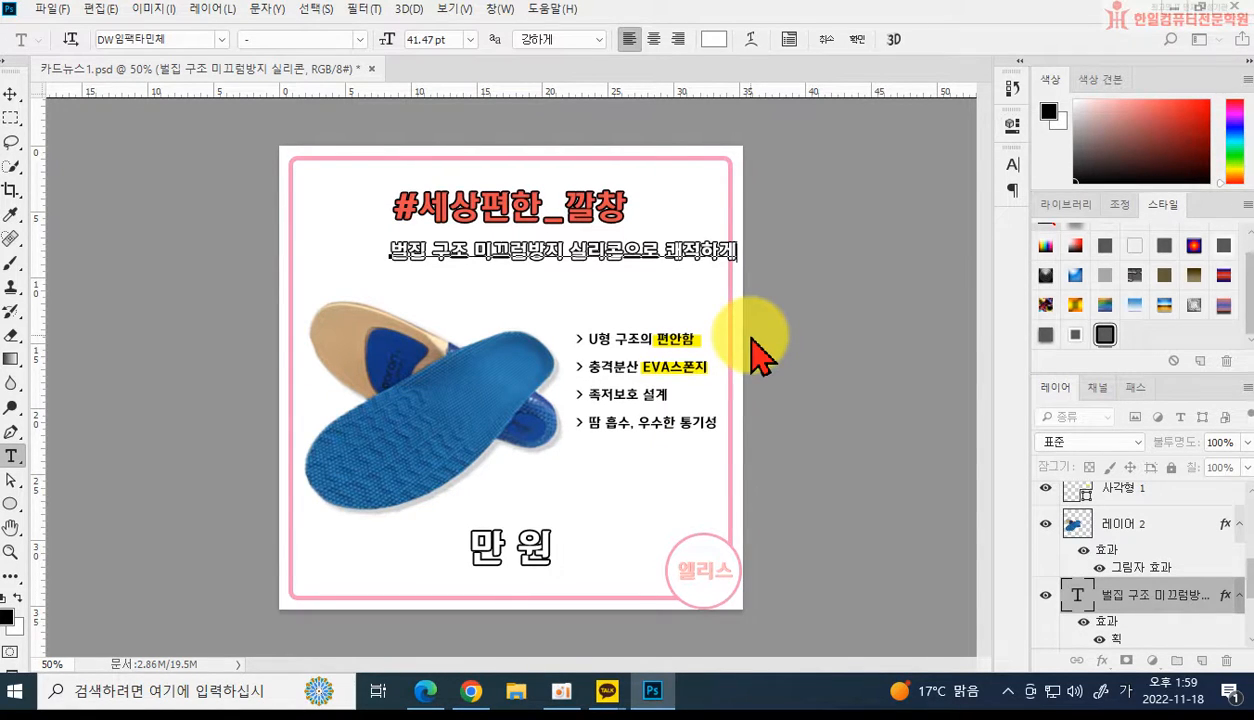
{"action": "type", "text": "["}
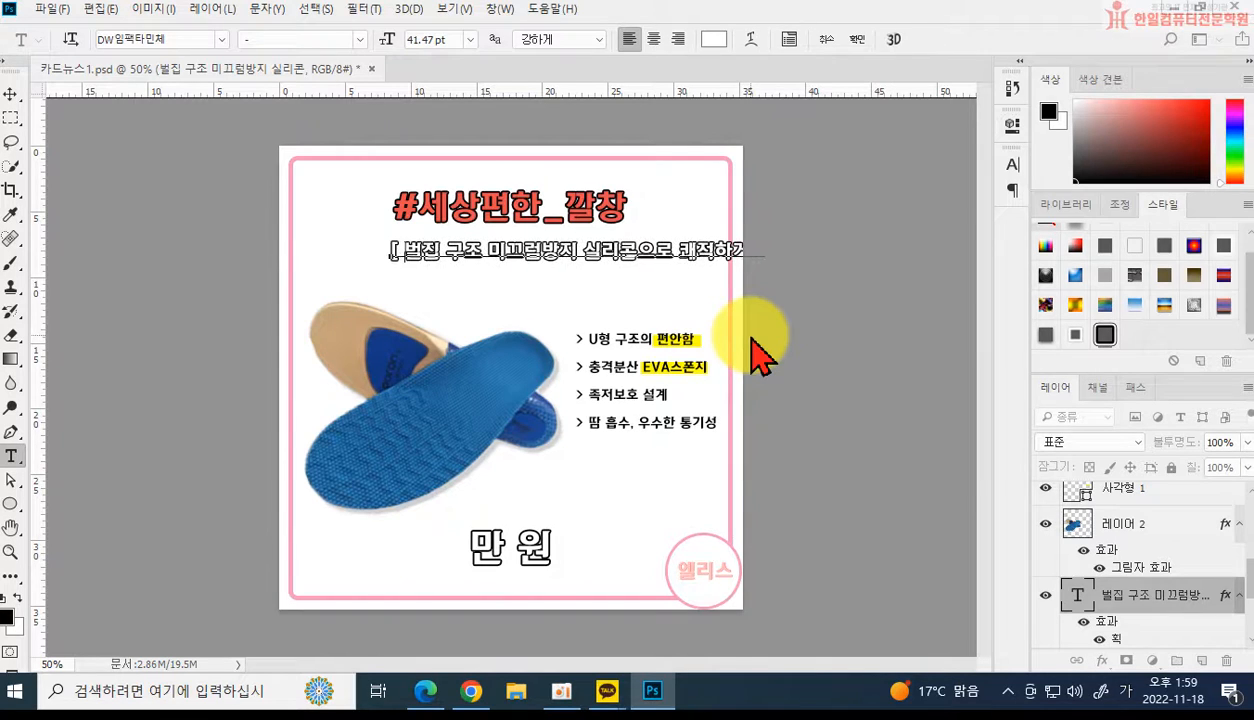
{"action": "key", "text": "ctrl+Return"}
Shift the subtitle left and slightly up so it sits centred beneath the #세상편한_깔창 heading.
{"action": "key", "text": "ctrl+shift+Left"}
{"action": "key", "text": "ctrl+shift+Left"}
{"action": "key", "text": "ctrl+shift+Left"}
{"action": "key", "text": "ctrl+shift+Left"}
{"action": "key", "text": "ctrl+shift+Left"}
{"action": "key", "text": "ctrl+shift+Left"}
{"action": "key", "text": "ctrl+shift+Left"}
{"action": "key", "text": "ctrl+shift+Left"}
{"action": "key", "text": "ctrl+shift+Left"}
{"action": "key", "text": "ctrl+shift+Left"}
{"action": "key", "text": "ctrl+shift+Left"}
{"action": "key", "text": "ctrl+shift+Left"}
{"action": "key", "text": "ctrl+shift+Left"}
{"action": "key", "text": "ctrl+shift+Left"}
{"action": "key", "text": "ctrl+shift+Left"}
{"action": "key", "text": "ctrl+shift+Left"}
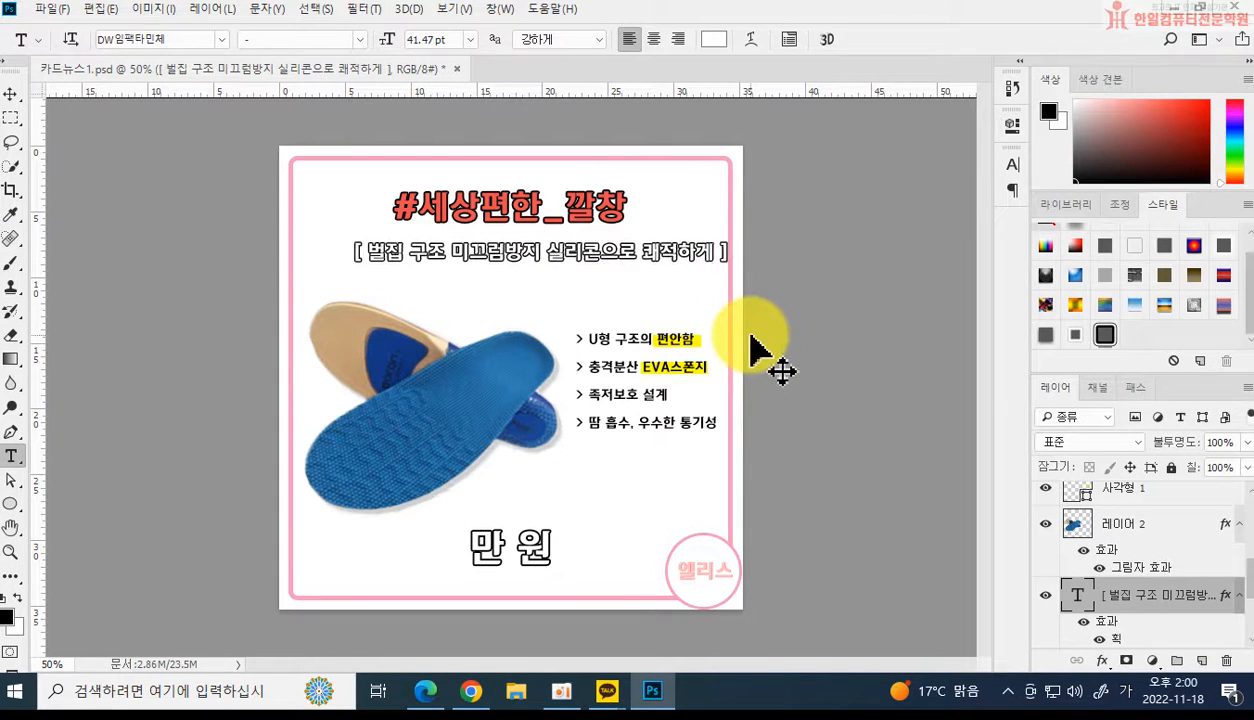
{"action": "key", "text": "ctrl+shift+Right"}
{"action": "key", "text": "ctrl+shift+Right"}
{"action": "key", "text": "ctrl+shift+Left"}
{"action": "key", "text": "ctrl+shift+Up"}
{"action": "key", "text": "ctrl+shift+Up"}
{"action": "key", "text": "ctrl+shift+Down"}
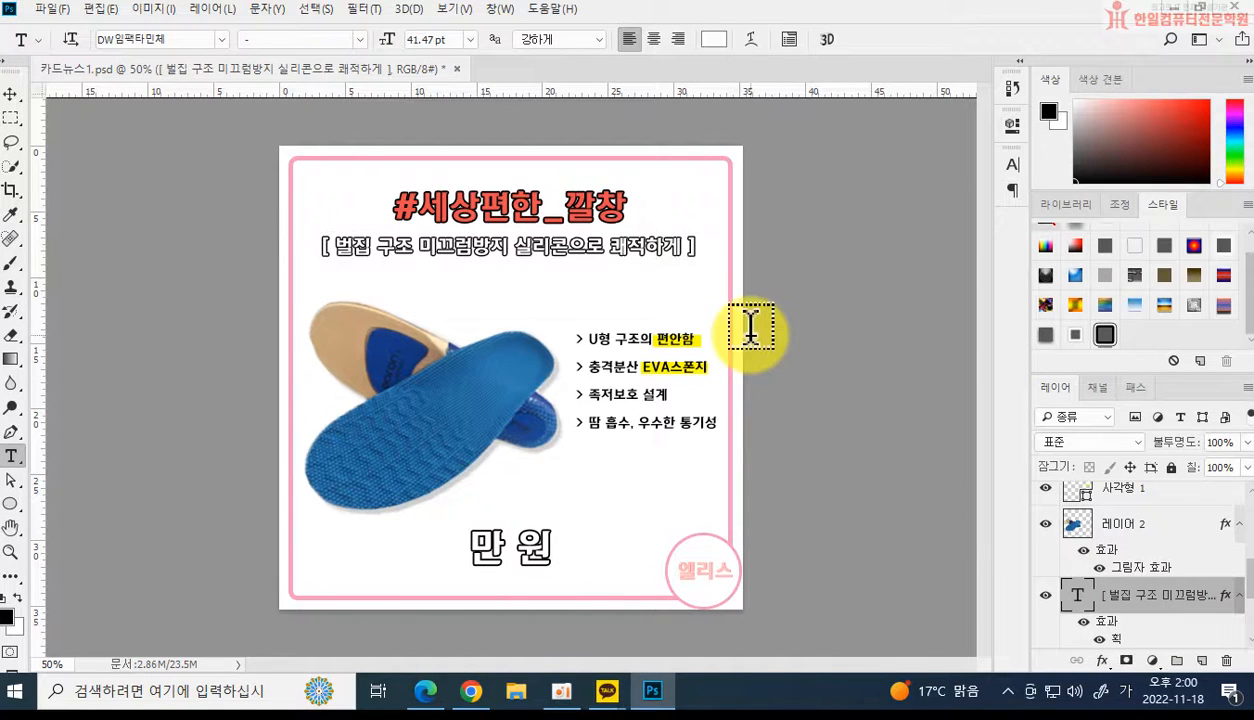
Shrink the insole image slightly and reposition it within the left half of the card.
{"action": "left_click", "coordinate": [453, 420], "text": "ctrl"}
{"action": "key", "text": "ctrl+t"}
{"action": "left_click_drag", "start_coordinate": [566, 294], "coordinate": [558, 303]}
{"action": "left_click_drag", "start_coordinate": [608, 379], "coordinate": [610, 365]}
{"action": "left_click_drag", "start_coordinate": [481, 405], "coordinate": [482, 399]}
{"action": "left_click_drag", "start_coordinate": [563, 493], "coordinate": [548, 490]}
{"action": "key", "text": "Return"}
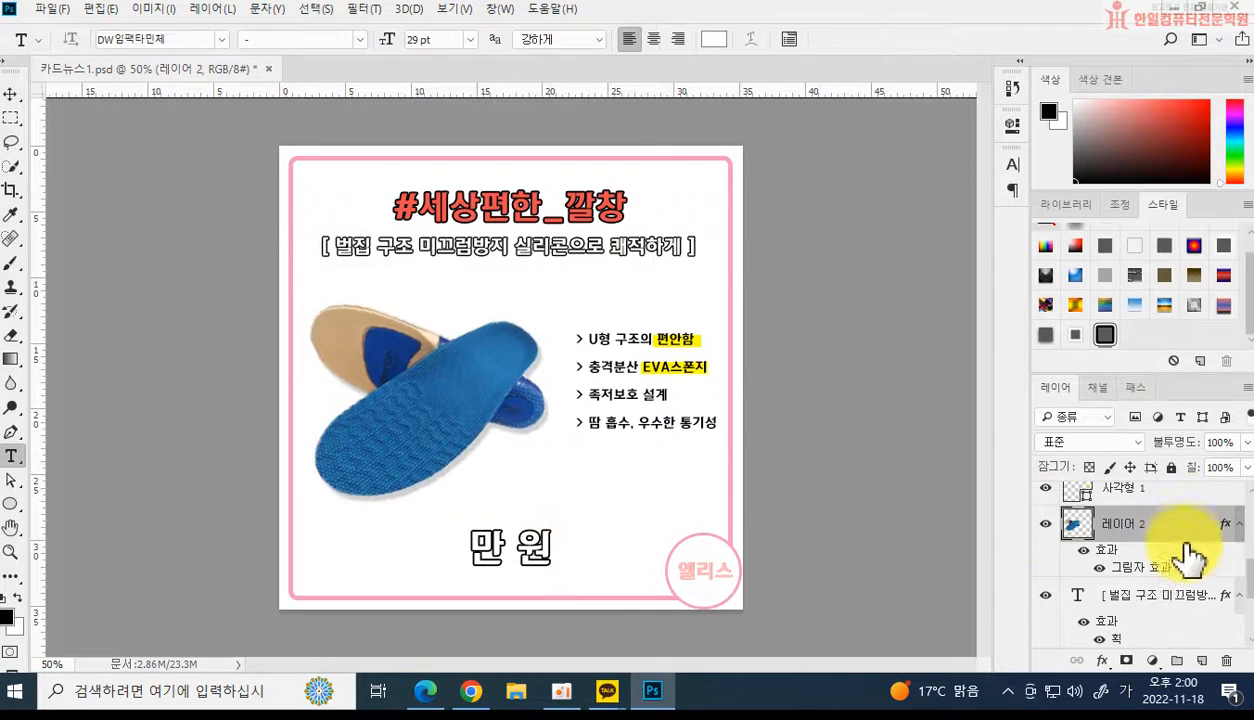
Select the feature list text layer together with the two yellow highlight rectangle layers, 사각형 1 복사 and 사각형 1.
{"action": "scroll", "coordinate": [1190, 558], "scroll_direction": "up", "scroll_amount": 2}
{"action": "scroll", "coordinate": [1176, 560], "scroll_direction": "up", "scroll_amount": 1}
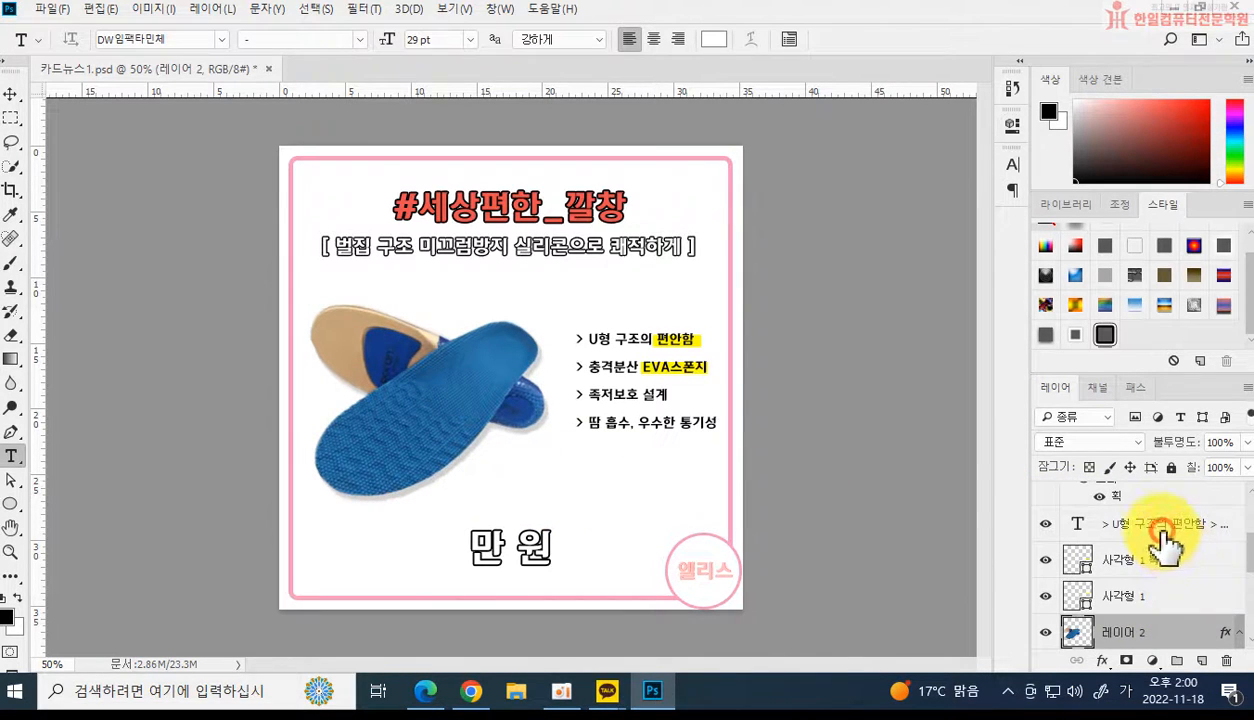
{"action": "left_click", "coordinate": [1165, 552]}
{"action": "left_click", "coordinate": [1085, 595], "text": "shift"}
{"action": "key", "text": "ctrl+t"}
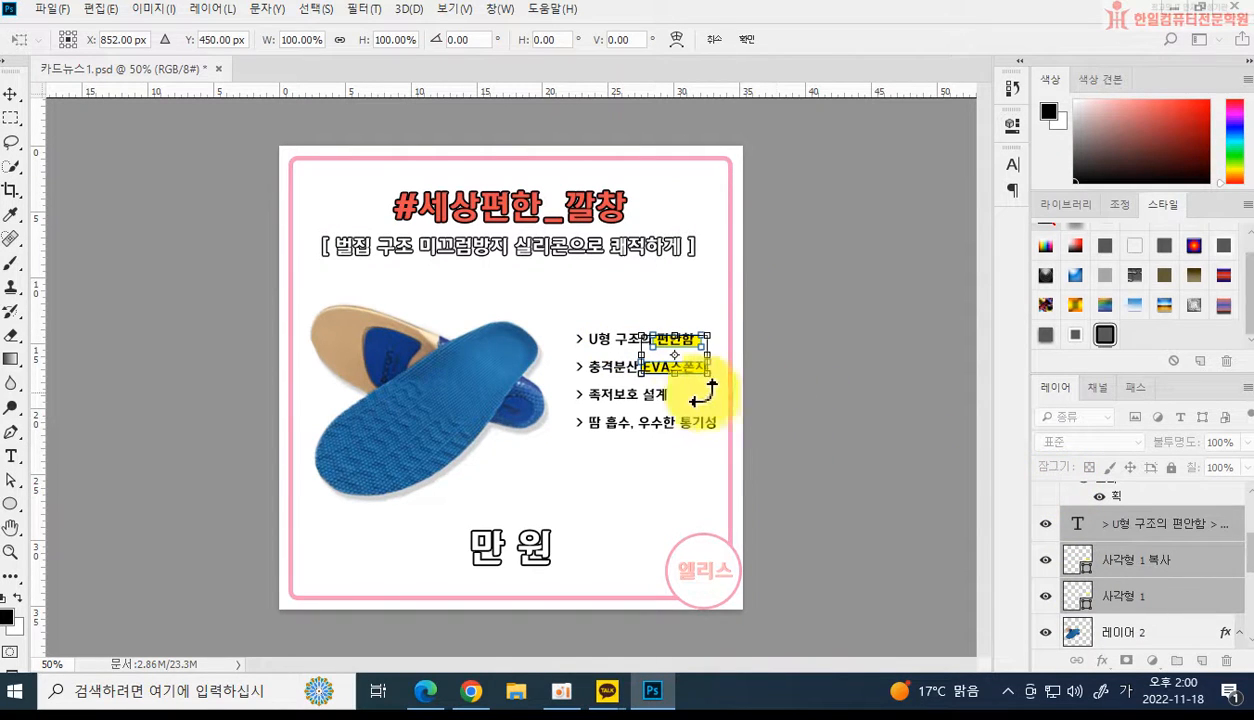
{"action": "key", "text": "Return"}
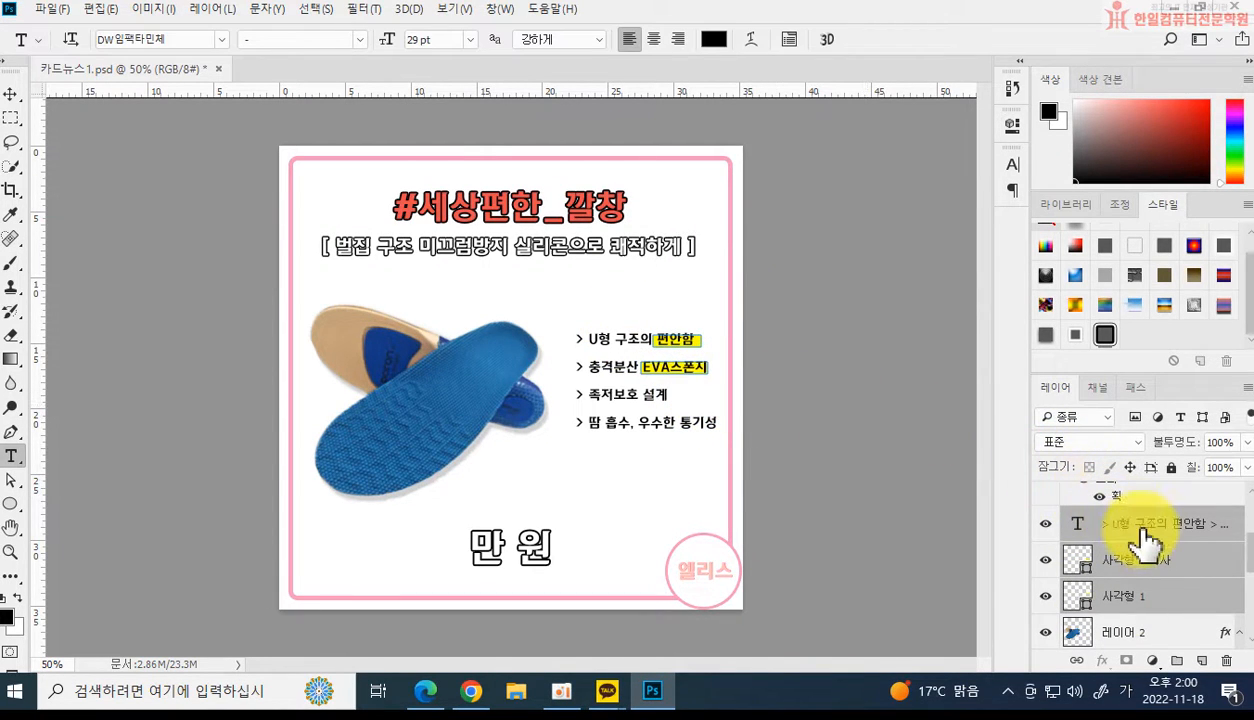
{"action": "left_click", "coordinate": [1149, 598], "text": "shift"}
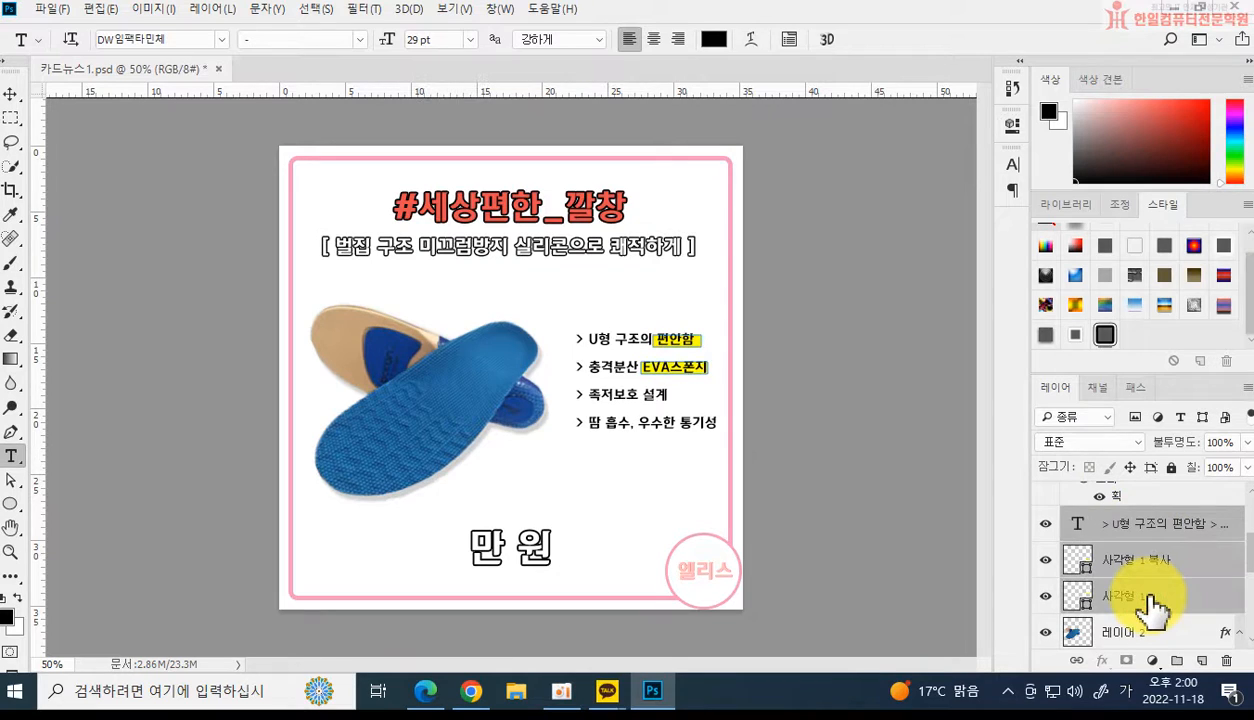
{"action": "key", "text": "ctrl+t"}
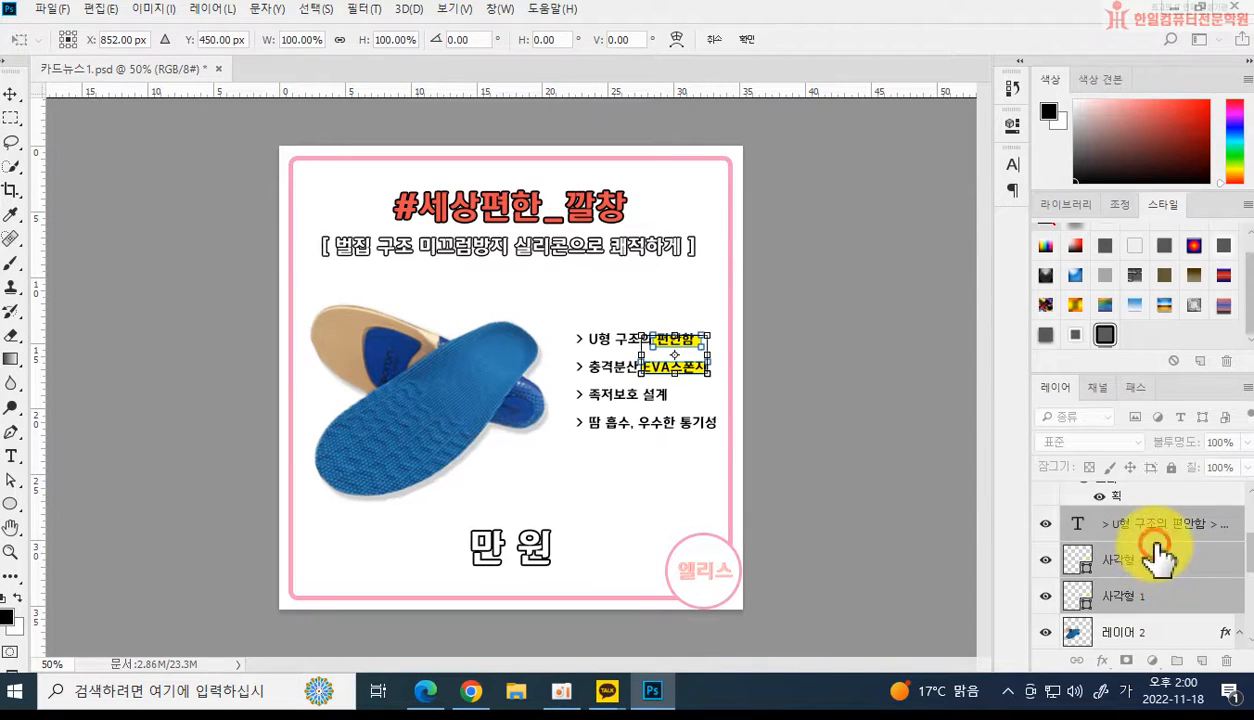
{"action": "left_click", "coordinate": [748, 40]}
Group the feature text with its highlights, enlarge the group to about 123% and move it slightly left beside the insoles.
{"action": "key", "text": "ctrl+g"}
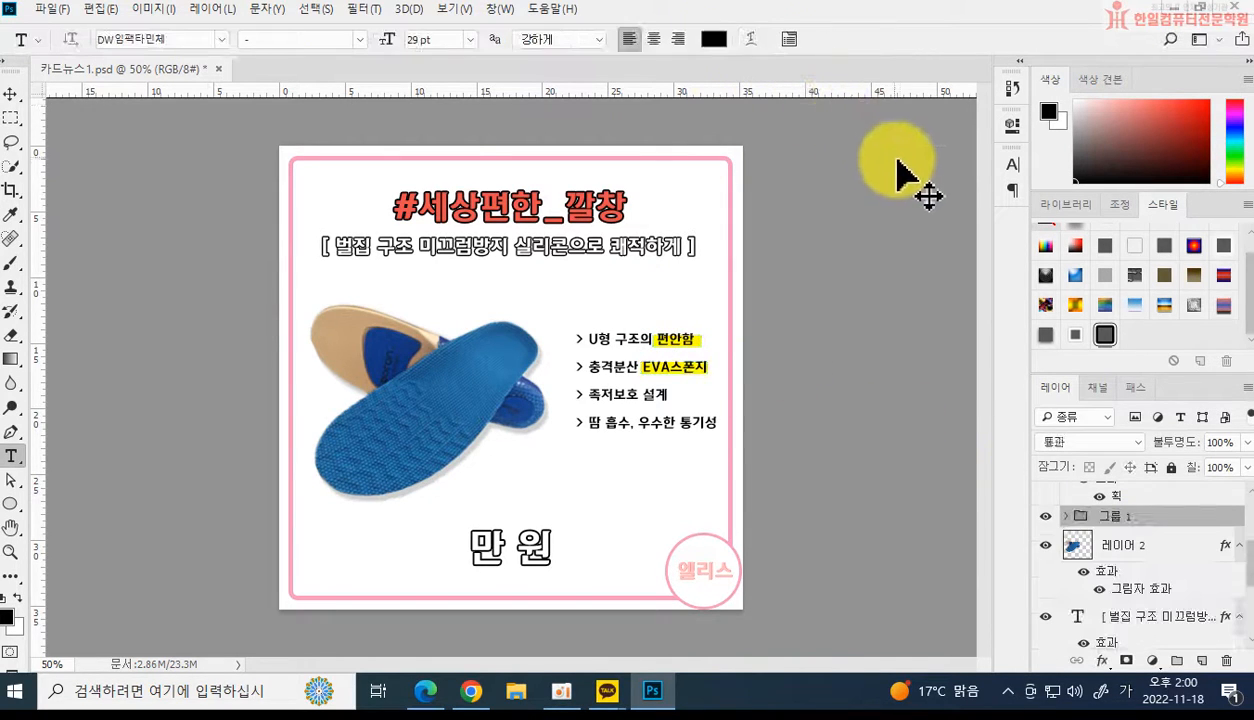
{"action": "key", "text": "ctrl+t"}
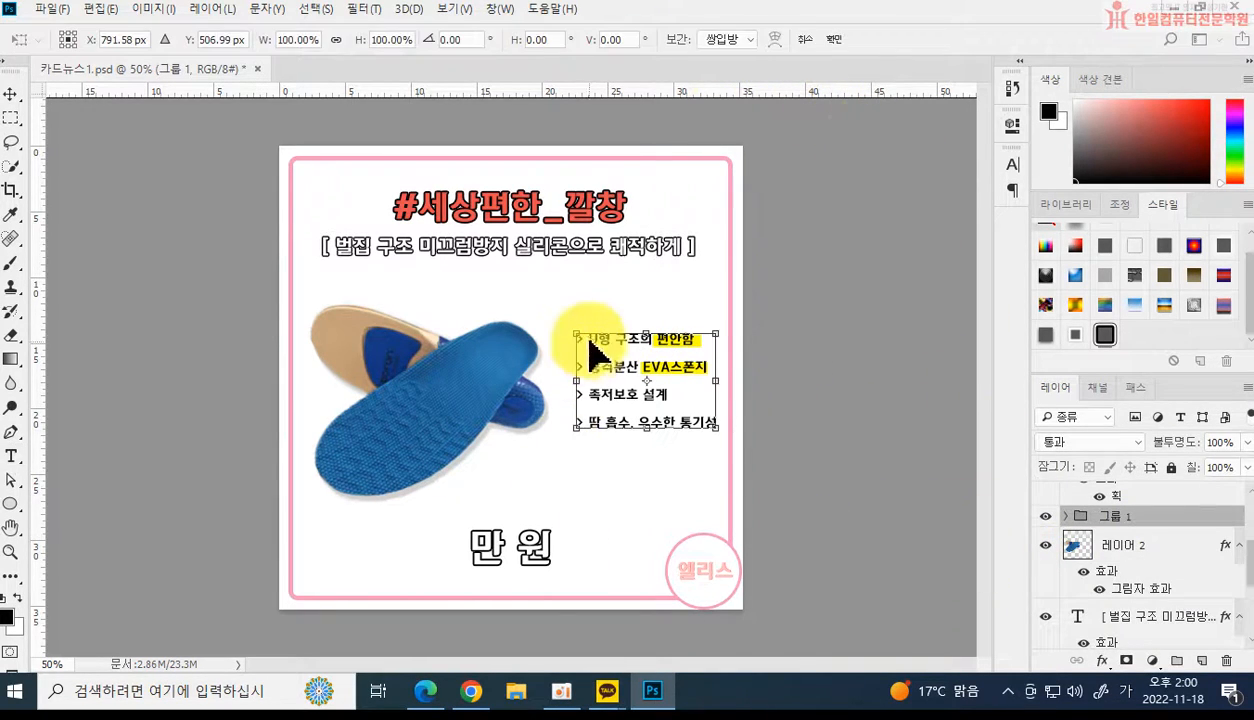
{"action": "left_click_drag", "start_coordinate": [567, 328], "coordinate": [548, 320]}
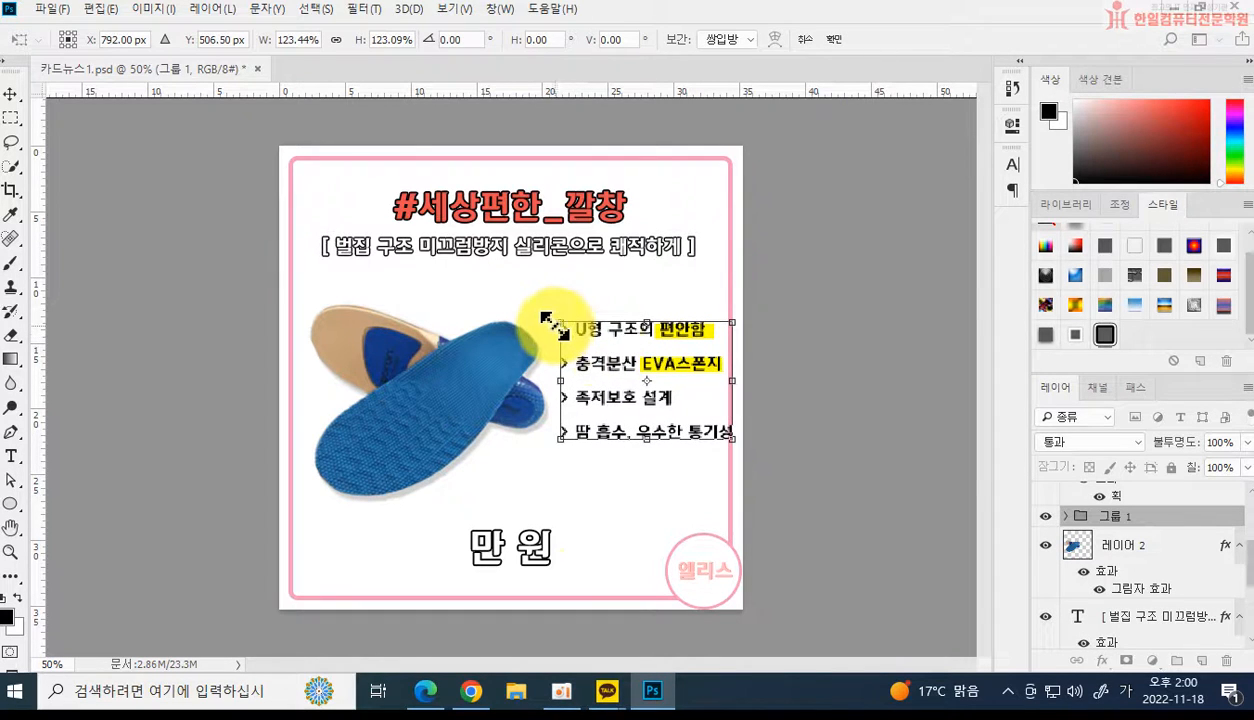
{"action": "key", "text": "t"}
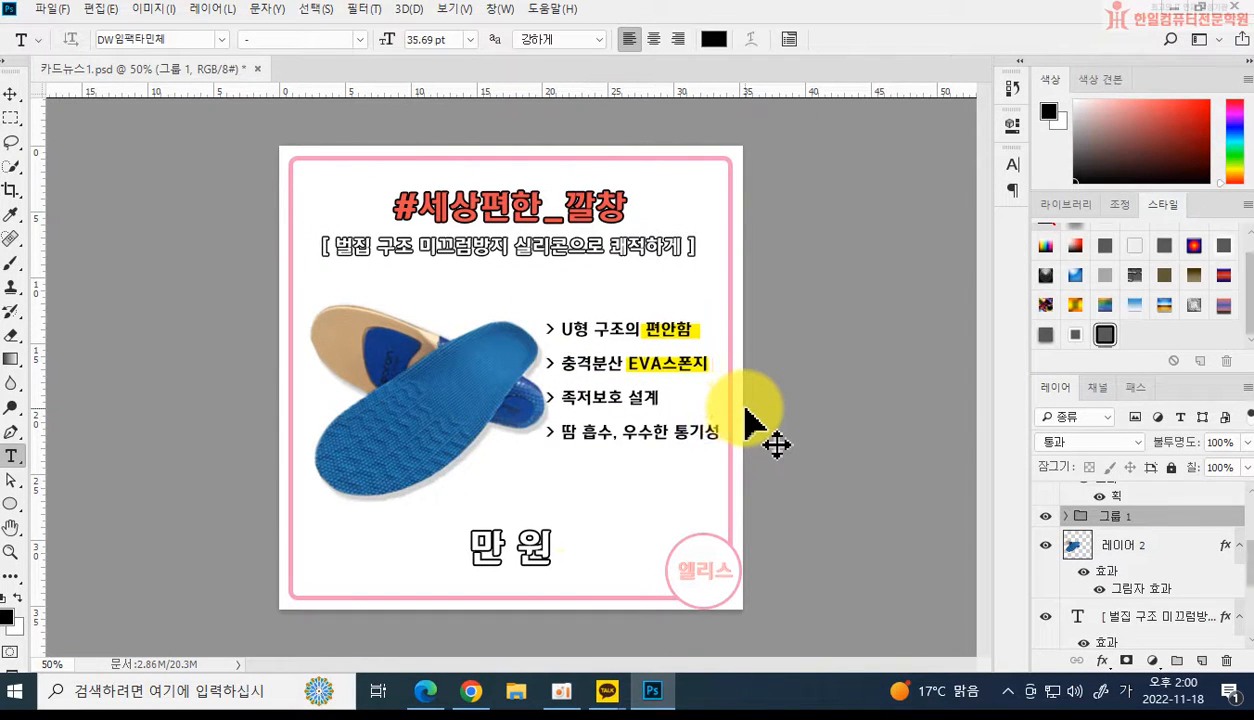
Nudge the insole image slightly left and the 만 원 price text slightly right and down.
{"action": "left_click_drag", "start_coordinate": [478, 420], "coordinate": [466, 424]}
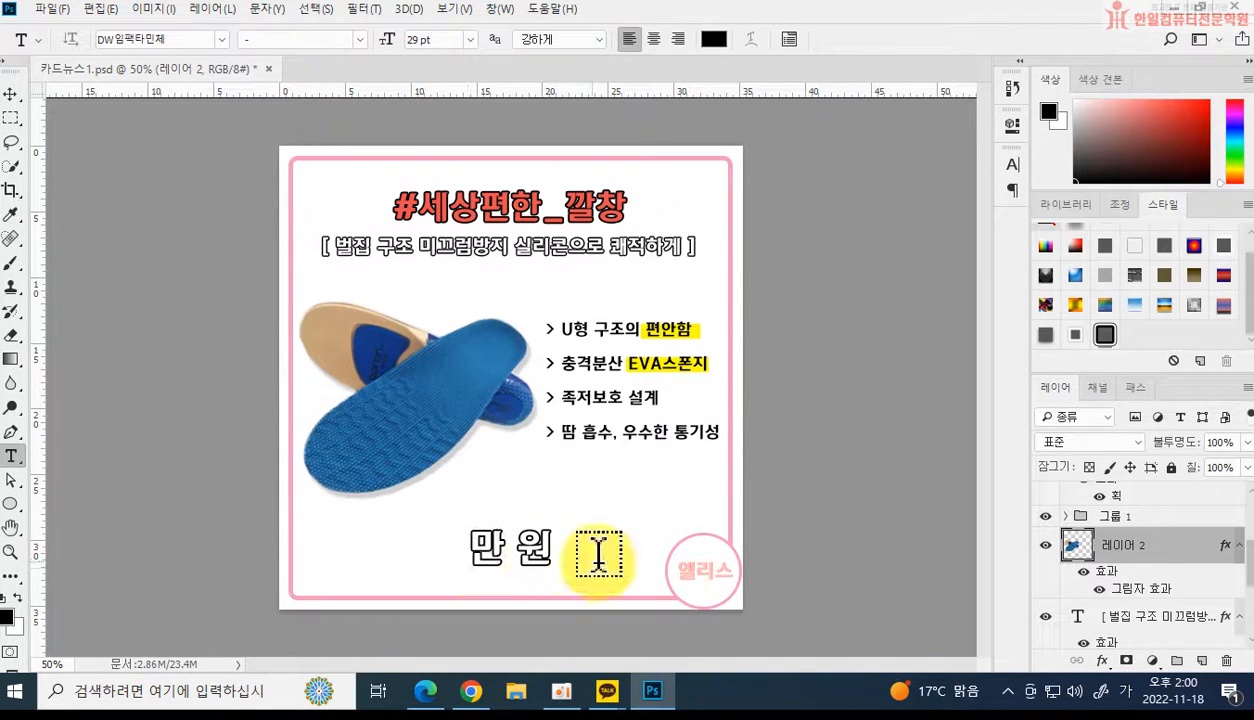
{"action": "left_click_drag", "start_coordinate": [560, 570], "coordinate": [557, 566]}
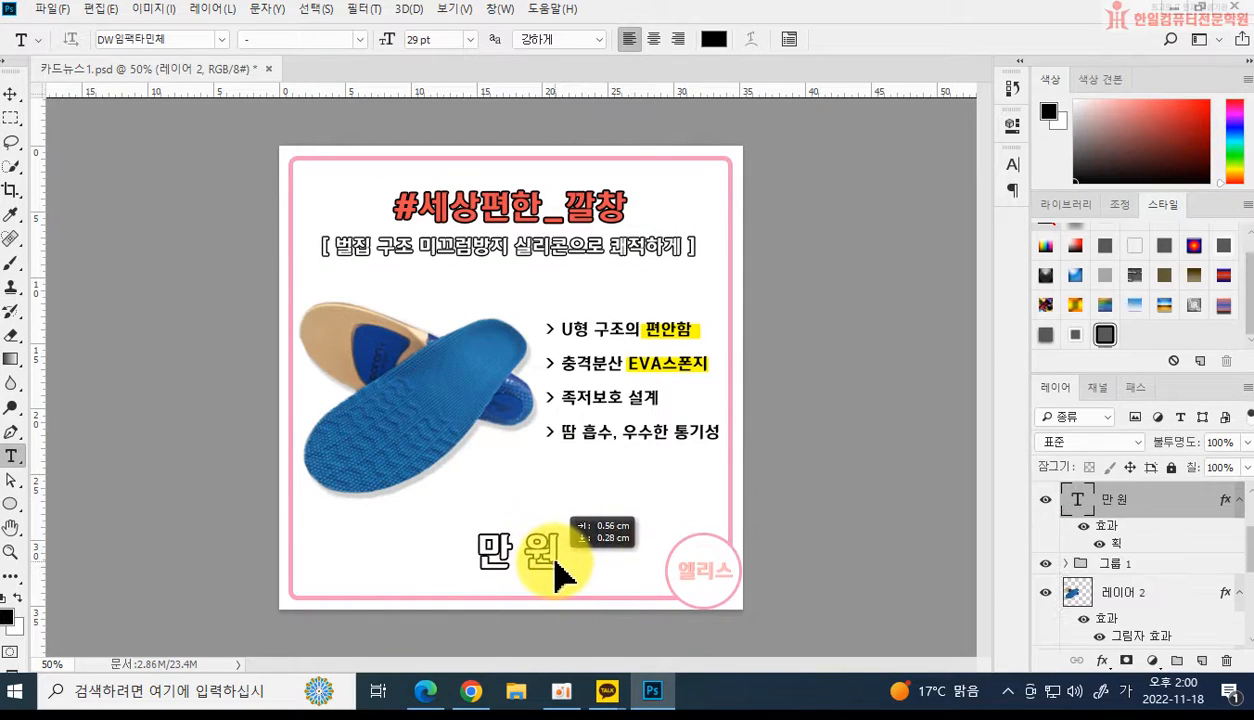
Recolour the 만 원 price text yellow, #fffc00.
{"action": "left_click", "coordinate": [713, 39]}
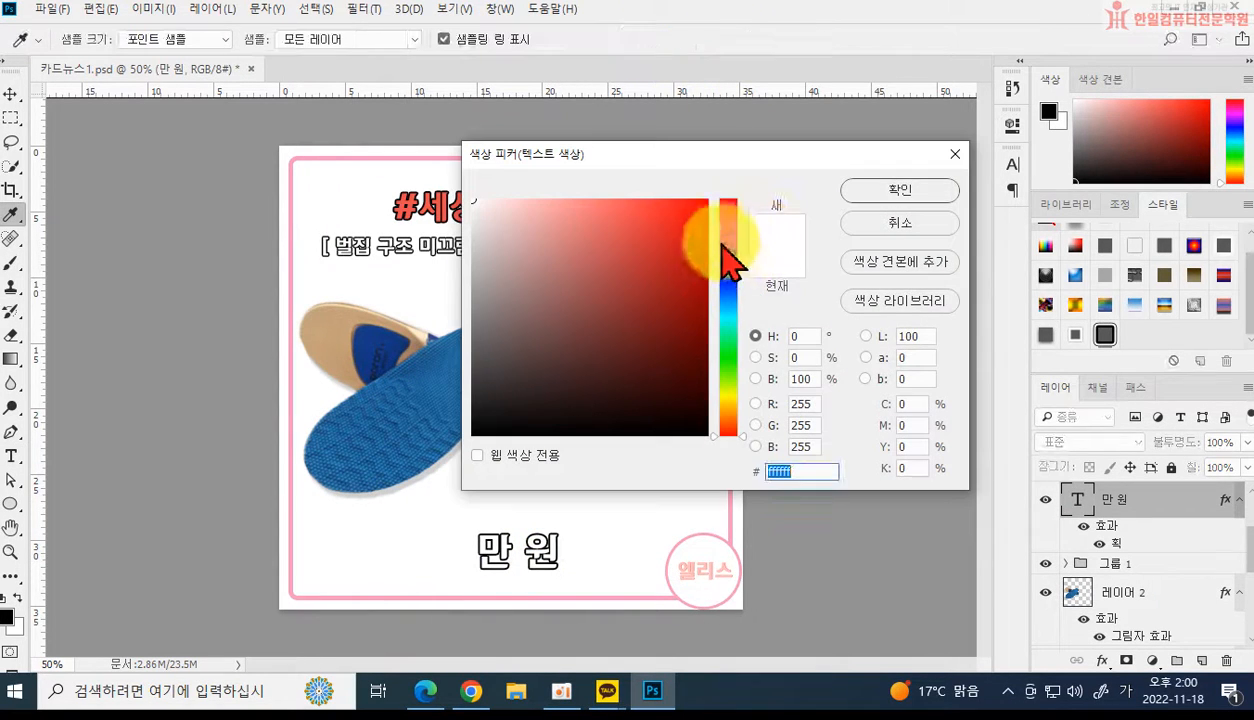
{"action": "left_click", "coordinate": [728, 399]}
{"action": "left_click_drag", "start_coordinate": [621, 288], "coordinate": [829, 176]}
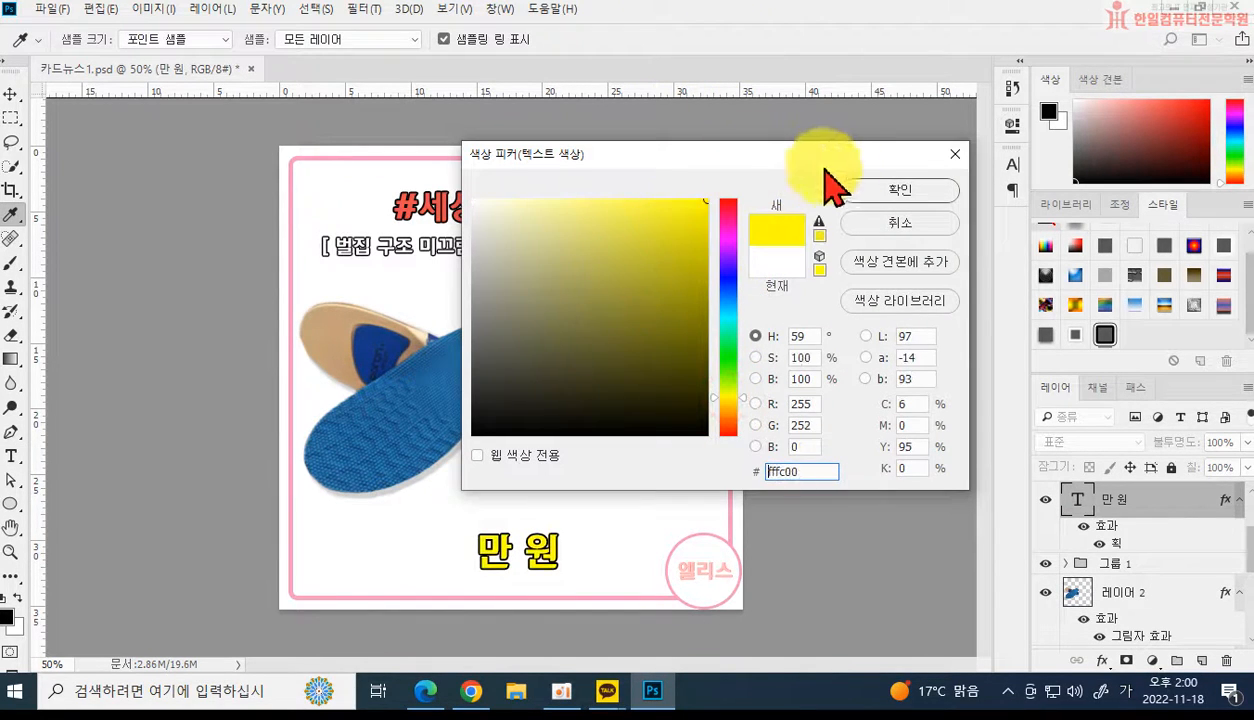
{"action": "left_click", "coordinate": [899, 189]}
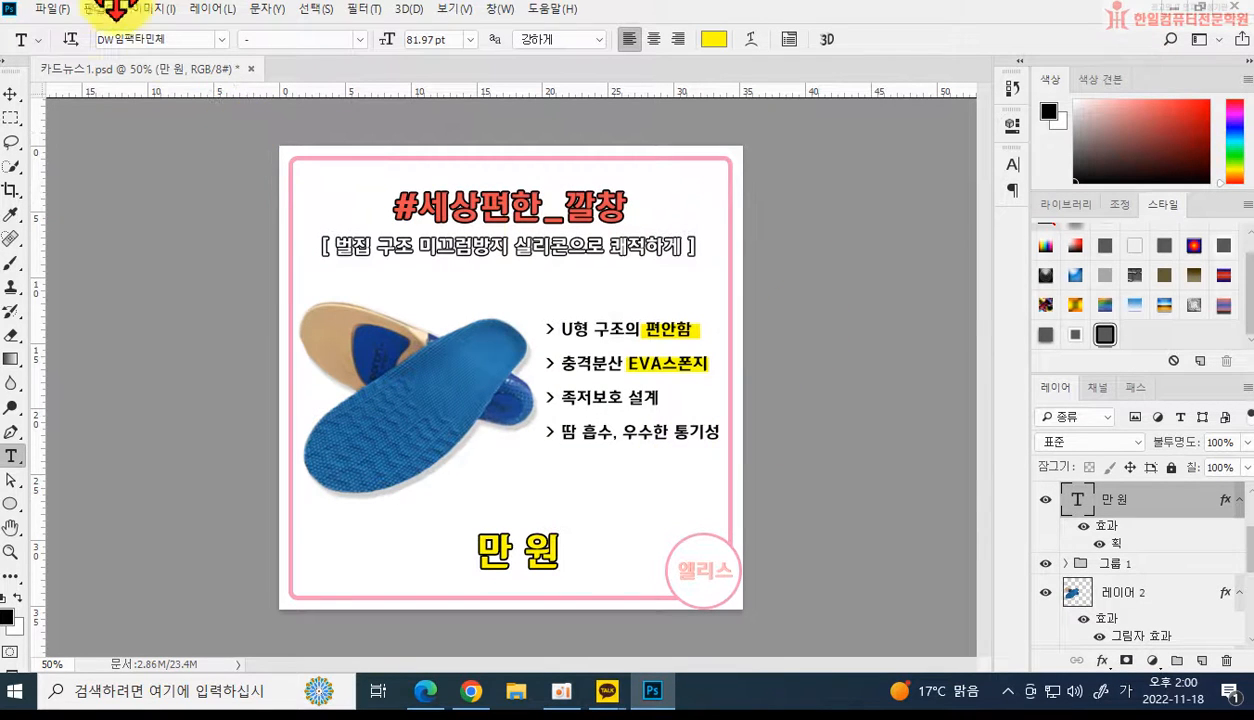
Save the document under the new name 깔창 as a layered PSD in the 카드뉴스 folder.
{"action": "left_click", "coordinate": [53, 10]}
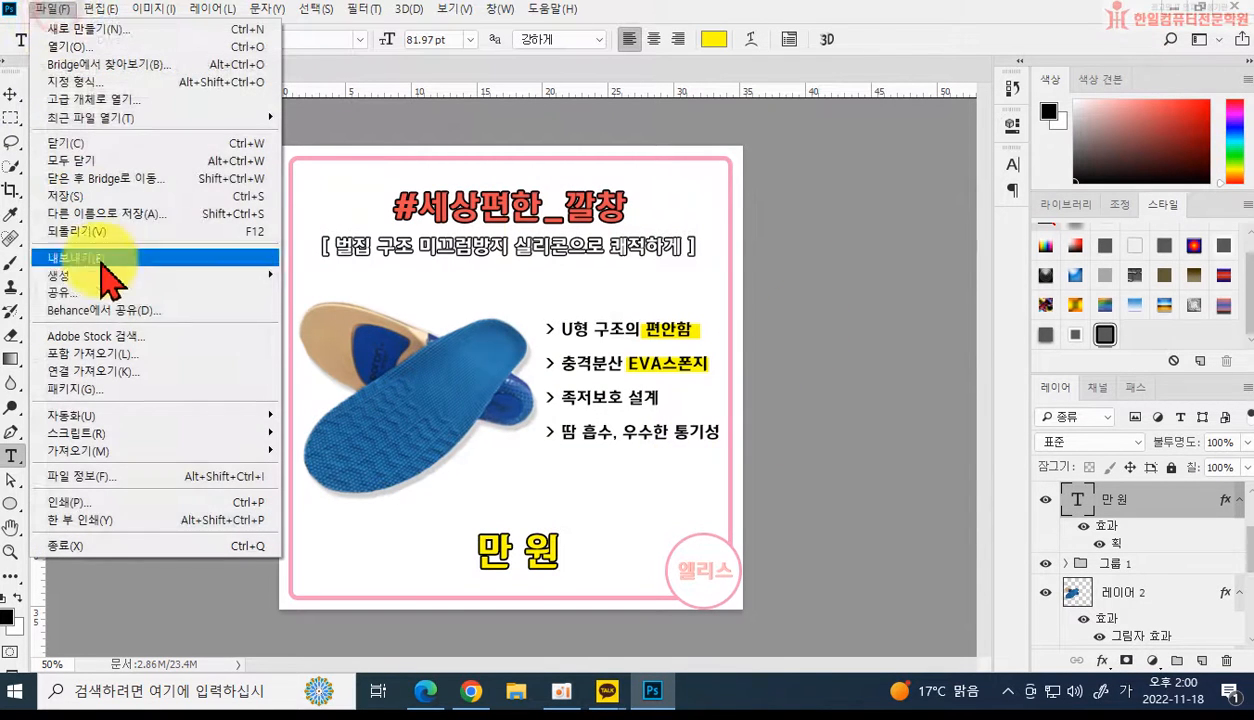
{"action": "left_click", "coordinate": [133, 213]}
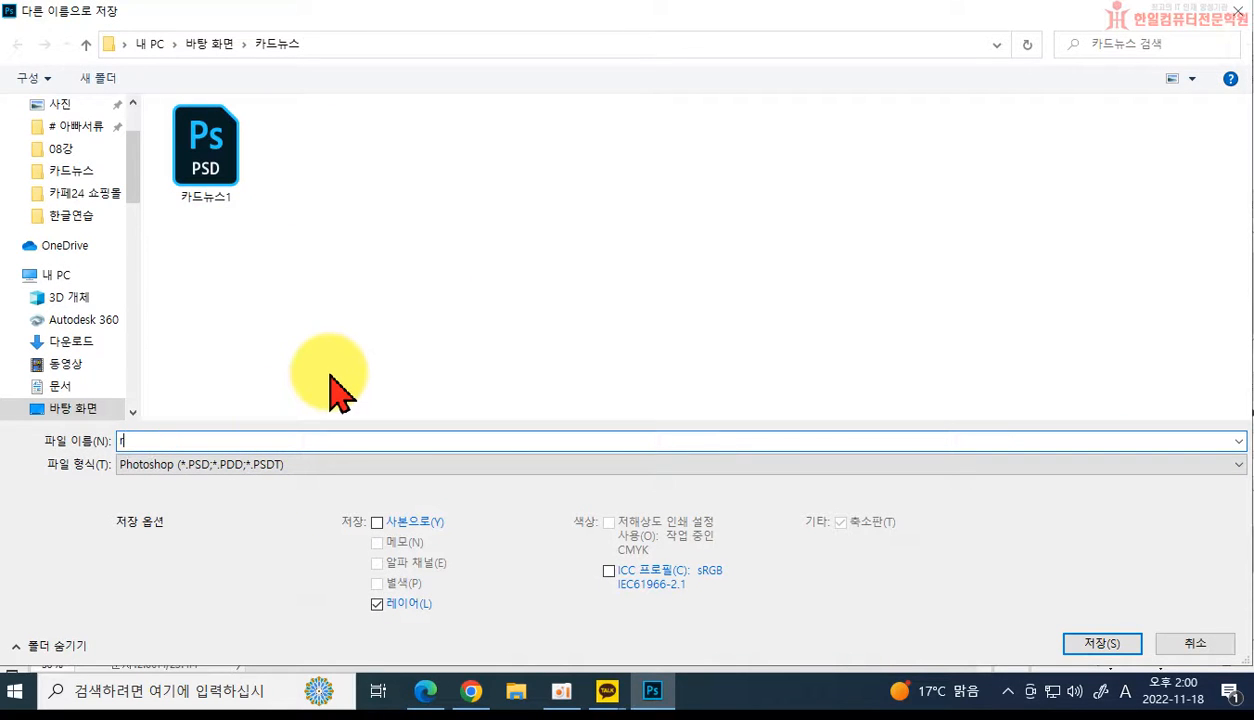
{"action": "key", "text": "Return"}
{"action": "key", "text": "Return"}
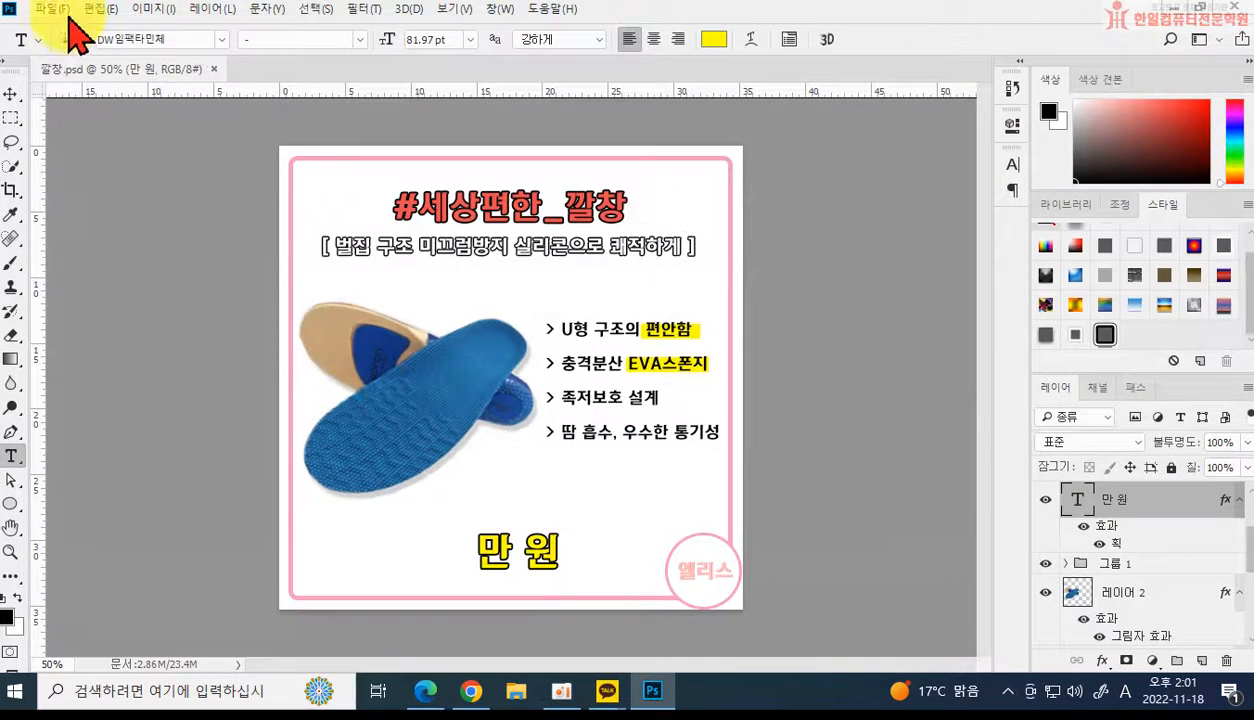
Save a PNG version of the card as 깔창 in the 카드뉴스 folder with the default PNG options.
{"action": "left_click", "coordinate": [48, 10]}
{"action": "left_click", "coordinate": [92, 214]}
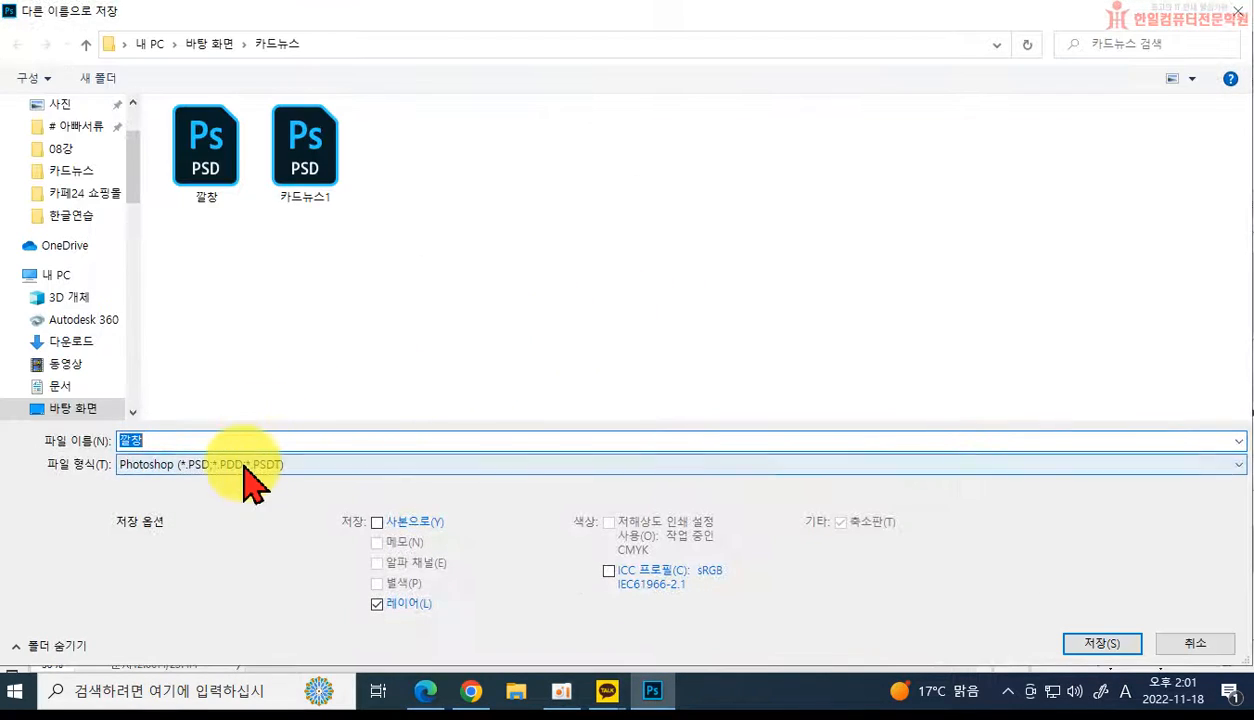
{"action": "left_click", "coordinate": [247, 466]}
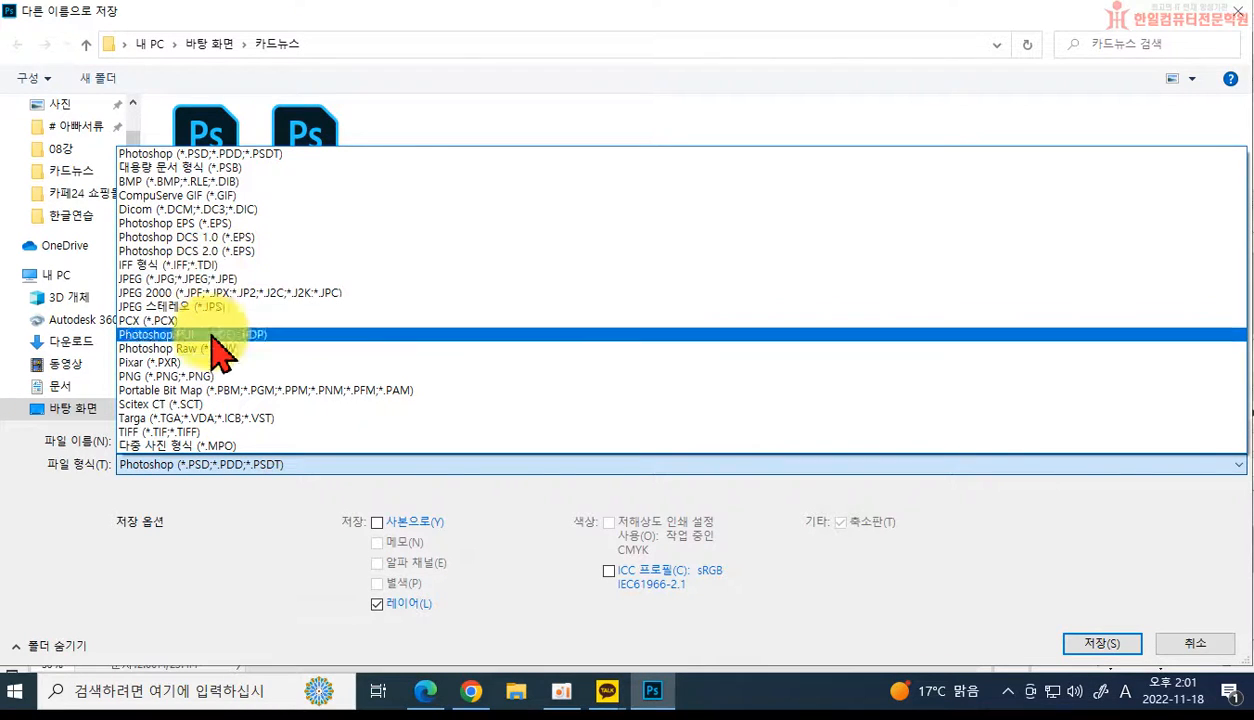
{"action": "left_click", "coordinate": [190, 377]}
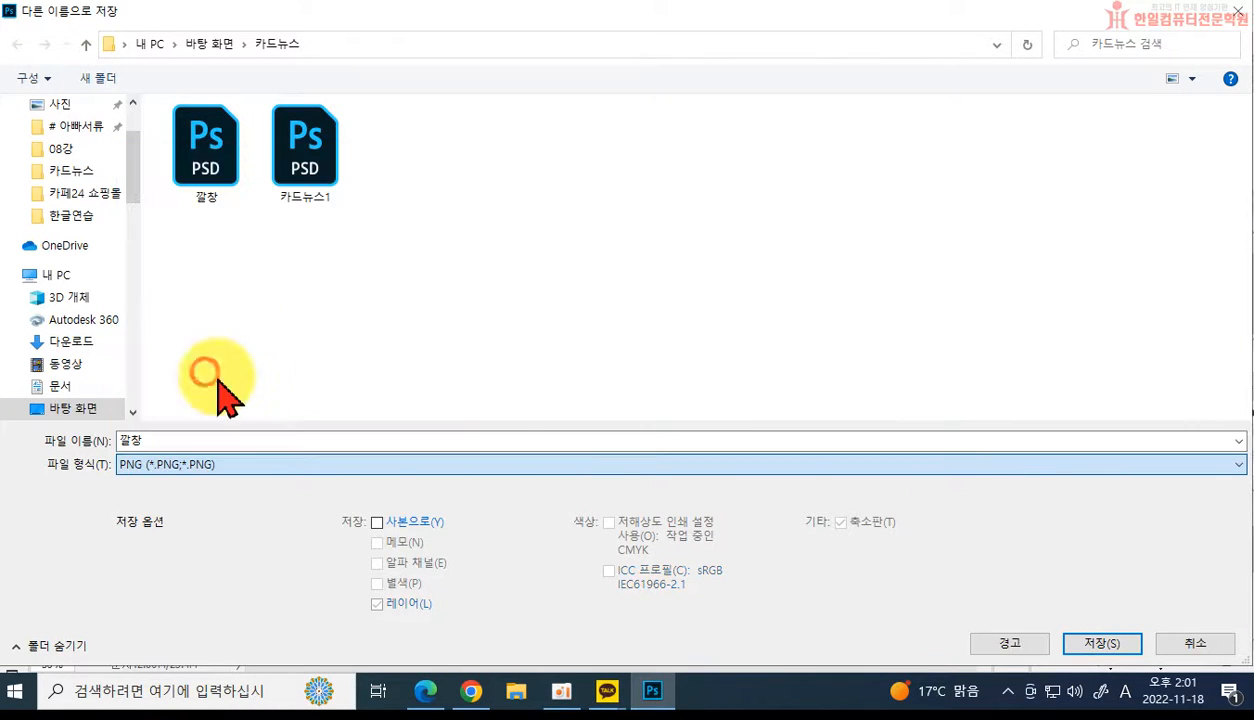
{"action": "left_click", "coordinate": [1103, 644]}
{"action": "left_click", "coordinate": [748, 218]}
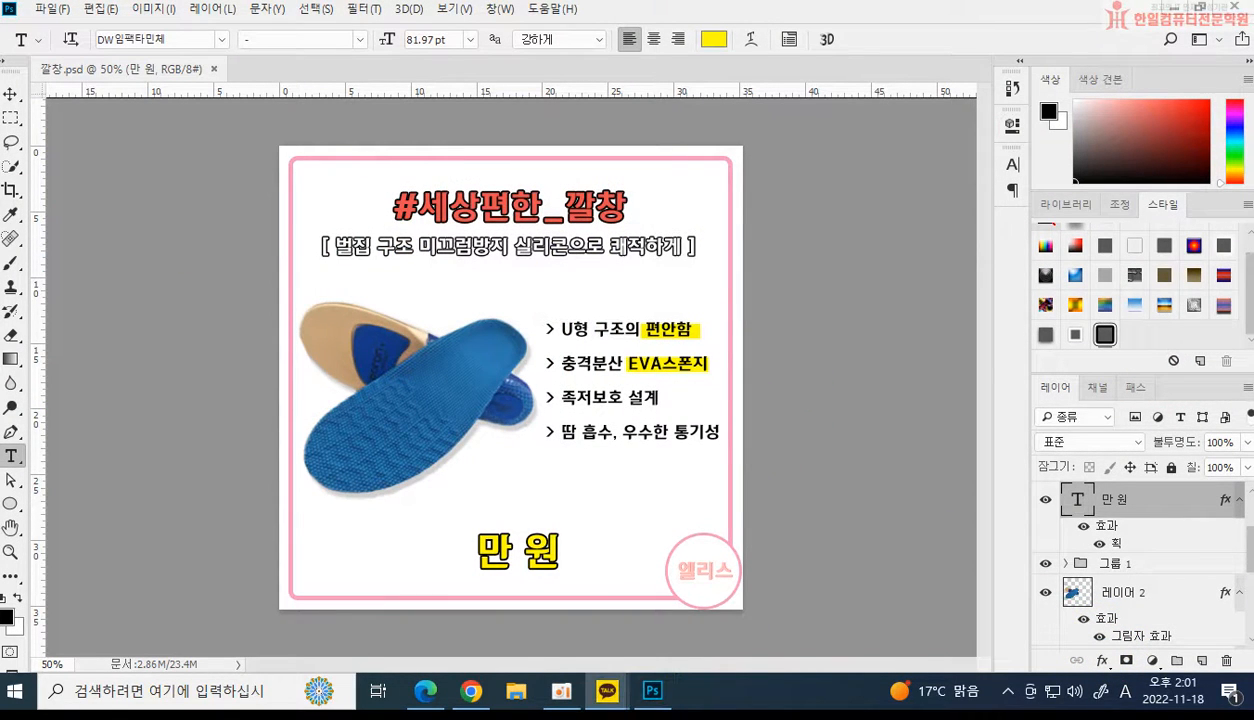
Switch to Chrome, return to the shop's product listing and open the 몽블랙 쿨링 UV 골프 스포츠 마스크 product.
{"action": "left_click_drag", "start_coordinate": [0, 375], "coordinate": [785, 159]}
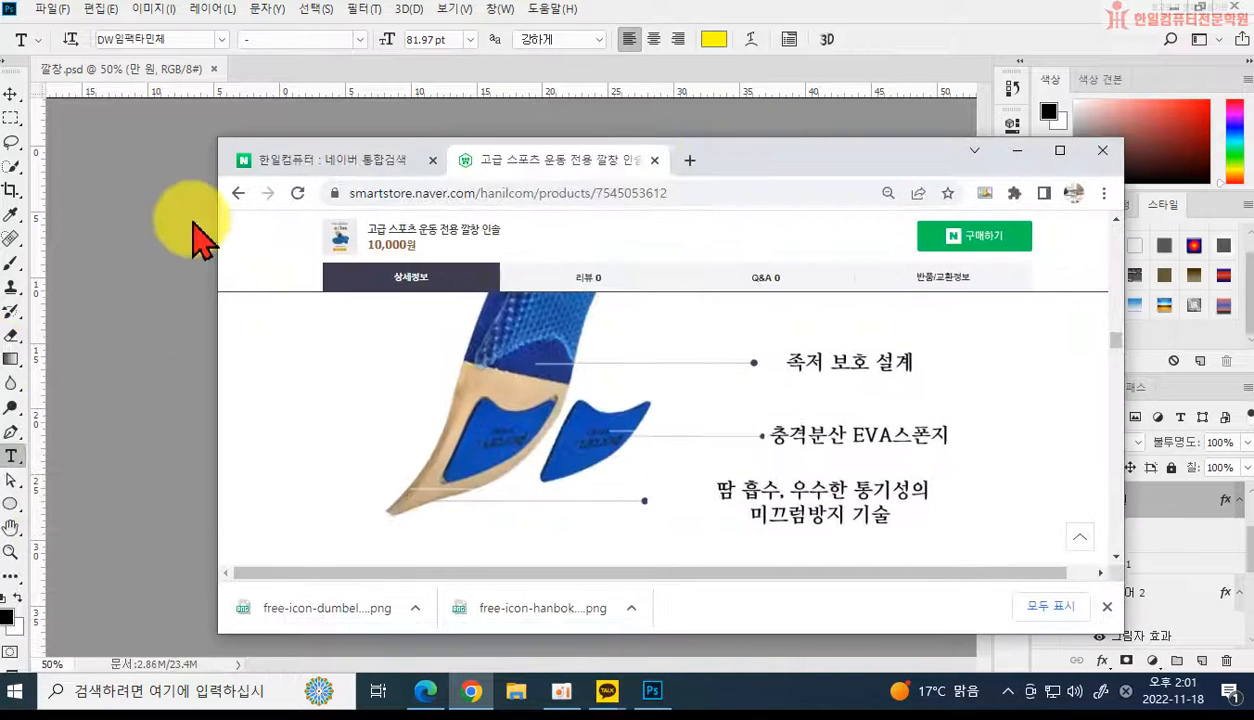
{"action": "left_click", "coordinate": [238, 195]}
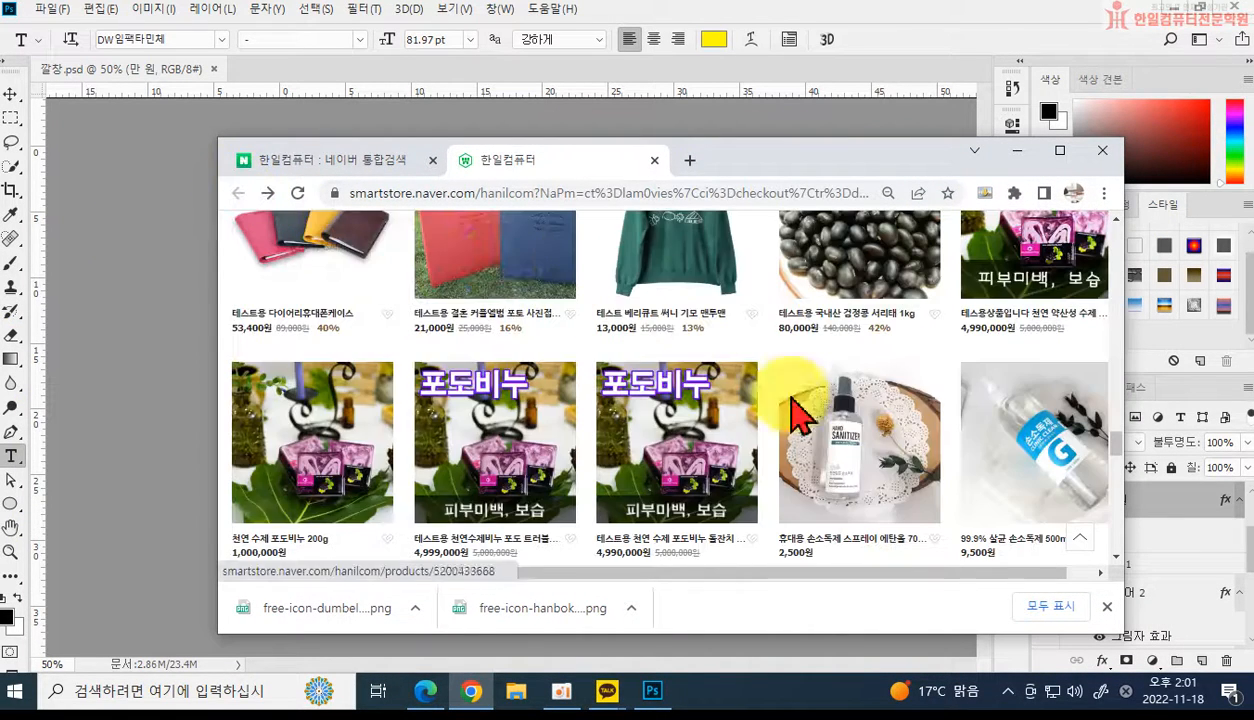
{"action": "scroll", "coordinate": [850, 455], "scroll_direction": "down", "scroll_amount": 4}
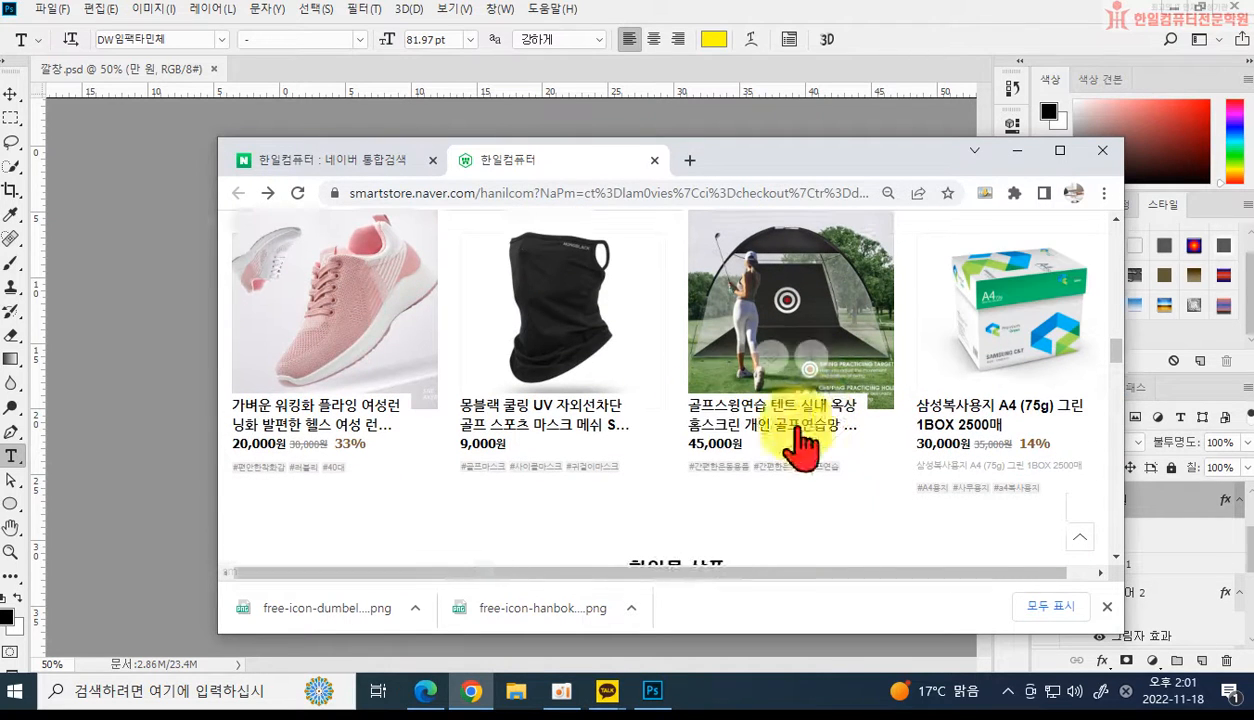
{"action": "left_click", "coordinate": [520, 305]}
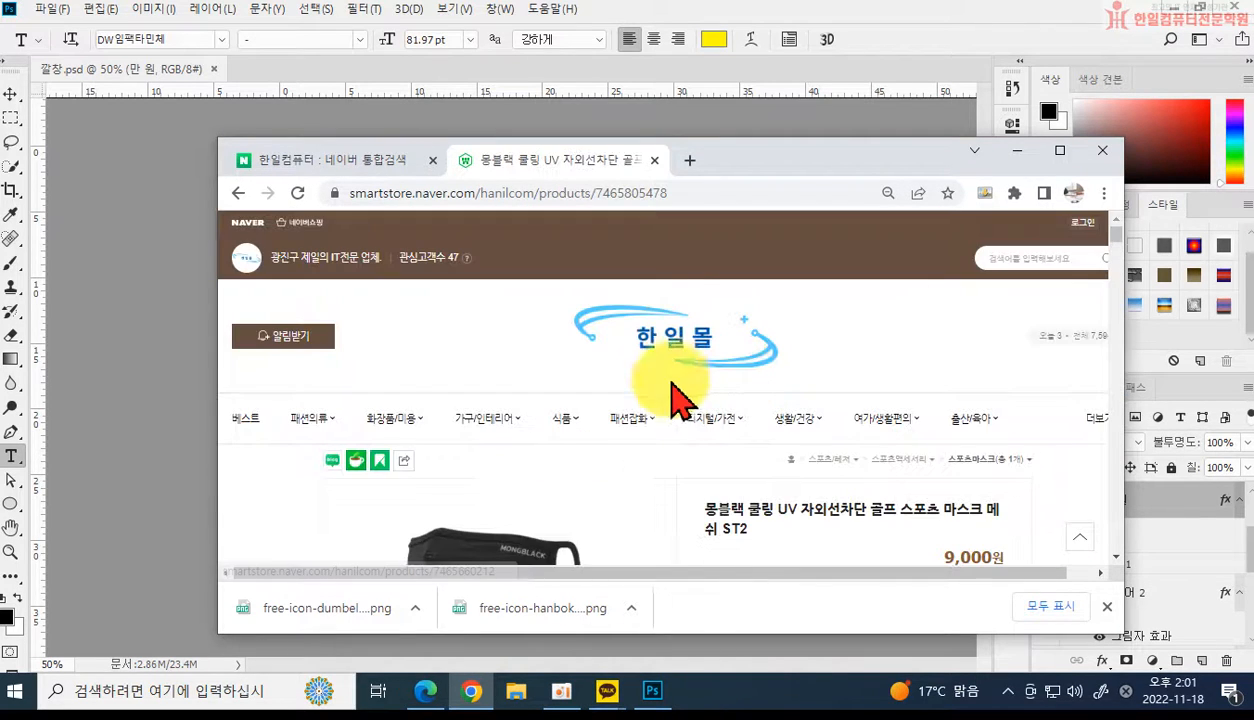
Look through the mask's product page and capture its main product photo as a rectangular screen snip.
{"action": "scroll", "coordinate": [784, 290], "scroll_direction": "down", "scroll_amount": 4}
{"action": "scroll", "coordinate": [756, 340], "scroll_direction": "up", "scroll_amount": 1}
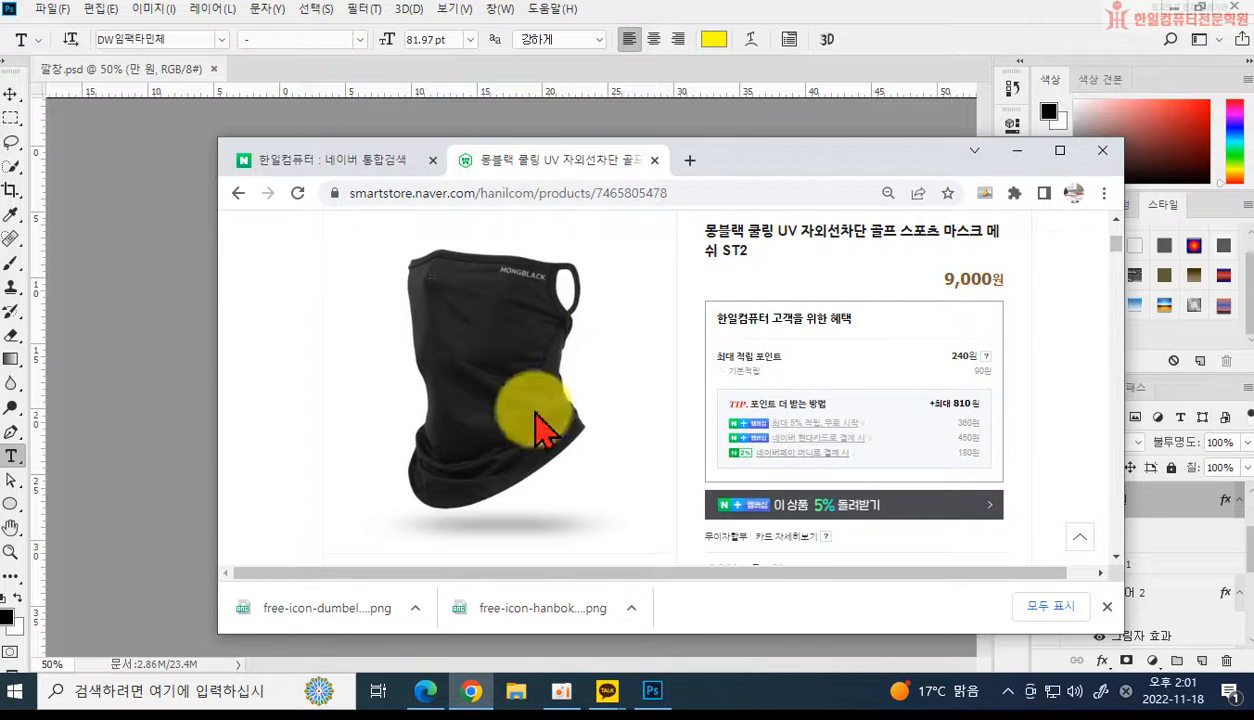
{"action": "scroll", "coordinate": [750, 440], "scroll_direction": "down", "scroll_amount": 10}
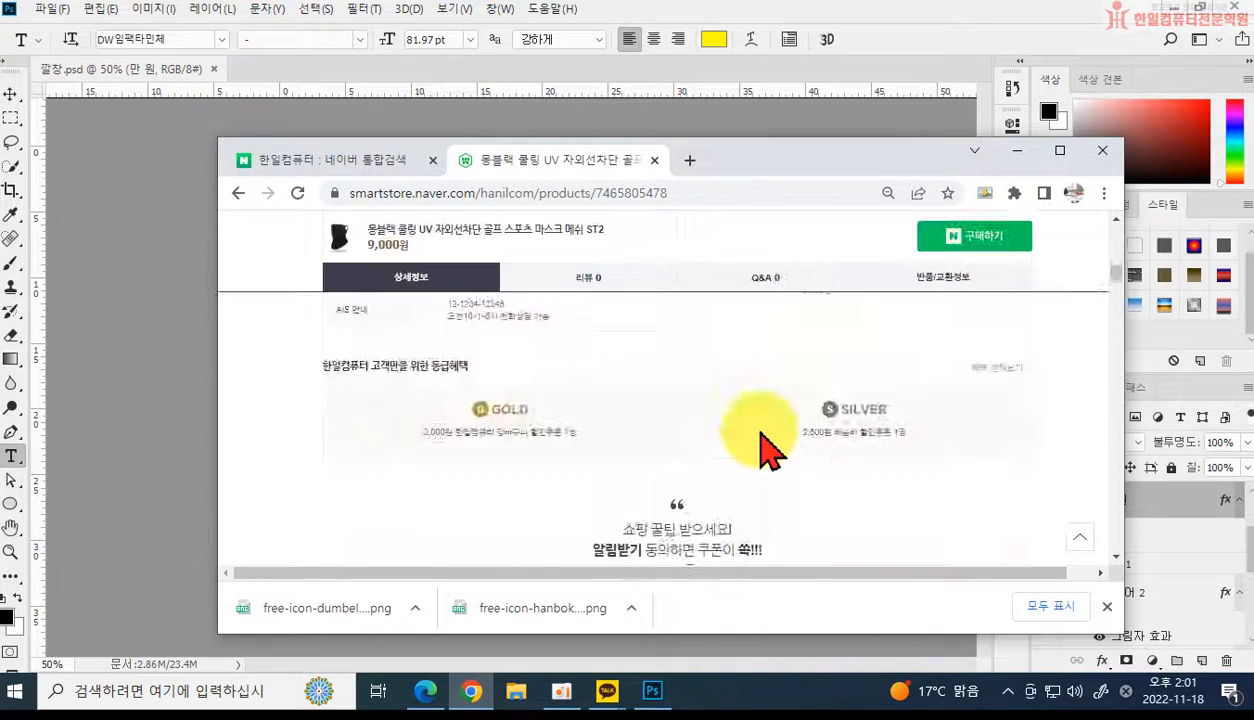
{"action": "scroll", "coordinate": [652, 405], "scroll_direction": "up", "scroll_amount": 6}
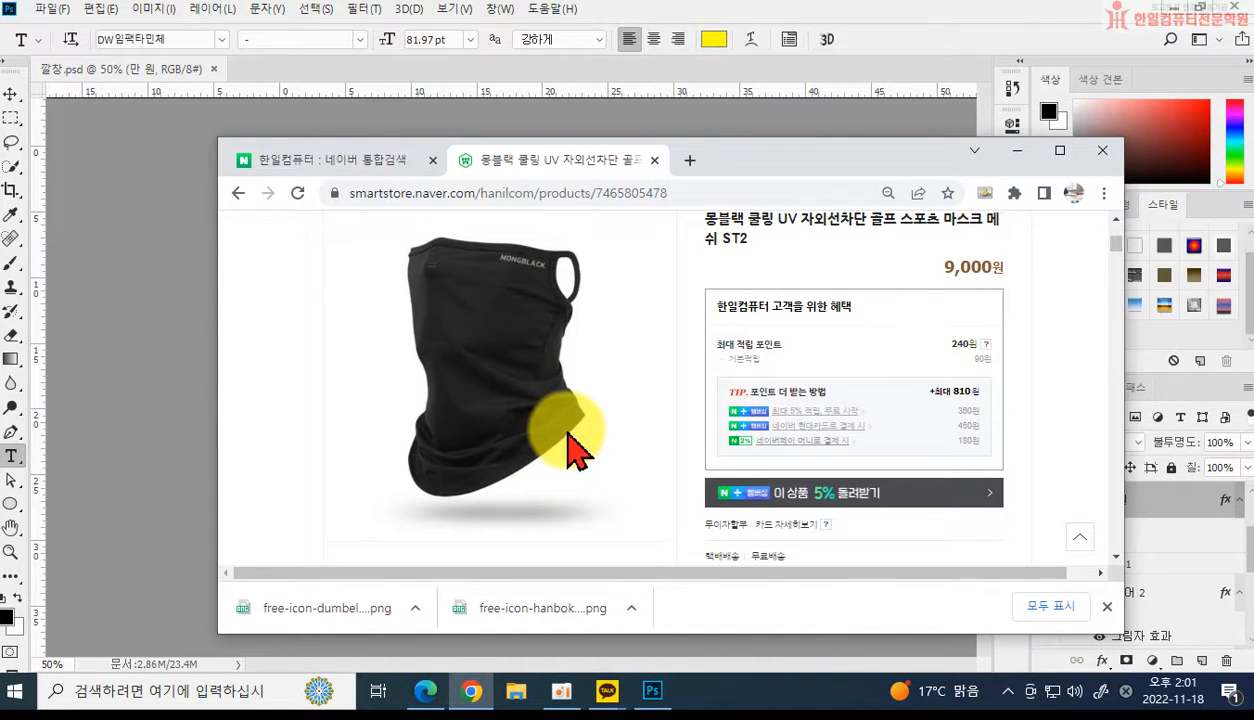
{"action": "key", "text": "super+shift+s"}
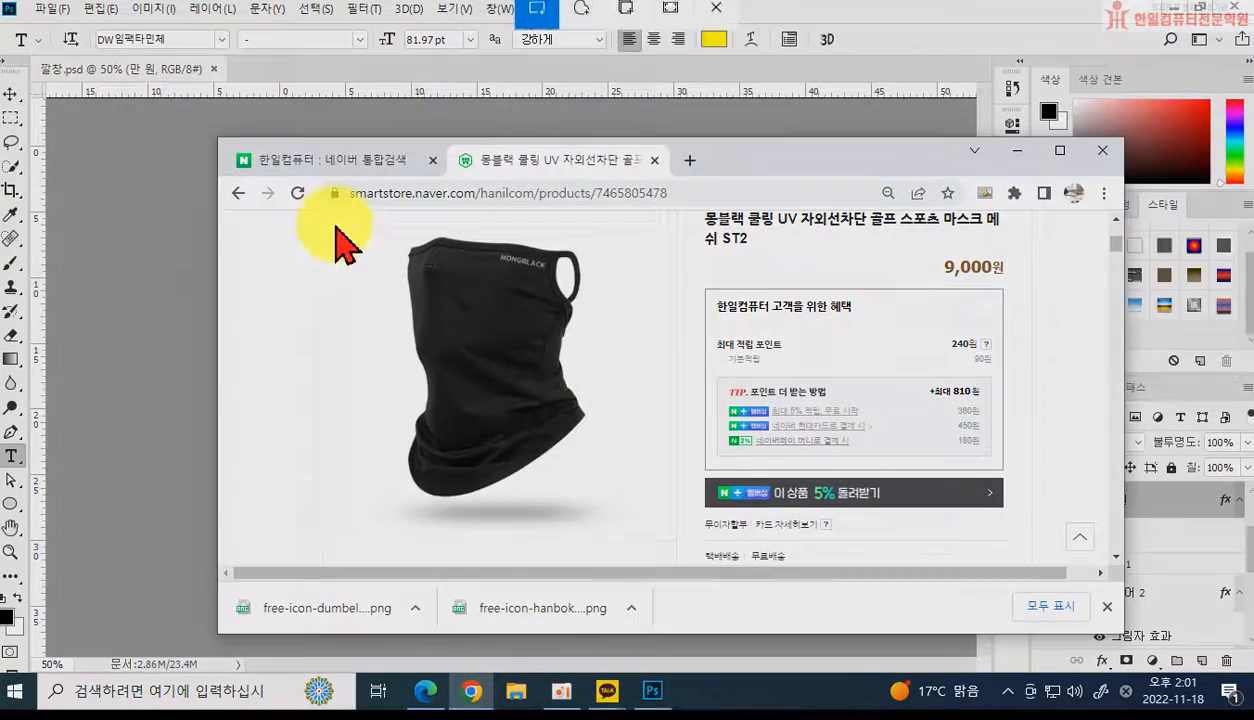
{"action": "left_click_drag", "start_coordinate": [345, 219], "coordinate": [644, 537]}
Switch back to Photoshop, delete the insole image layer and paste the captured mask photo in its place.
{"action": "left_click", "coordinate": [880, 40]}
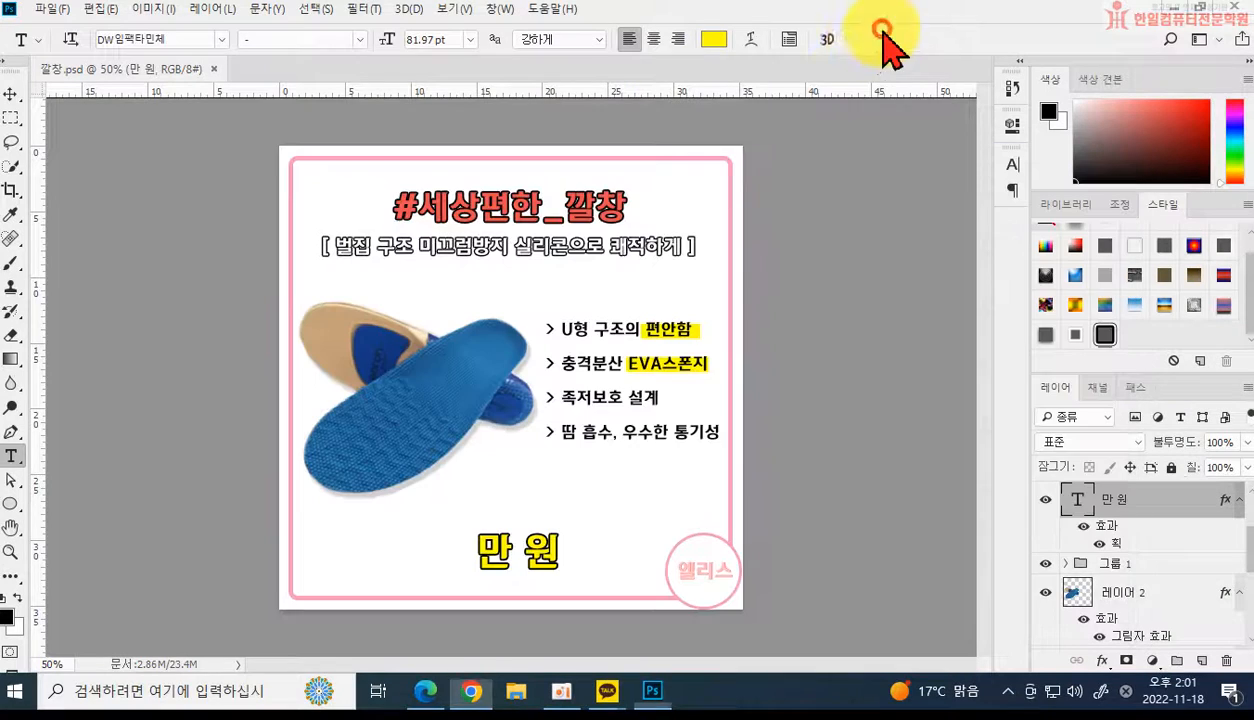
{"action": "left_click", "coordinate": [411, 413], "text": "ctrl"}
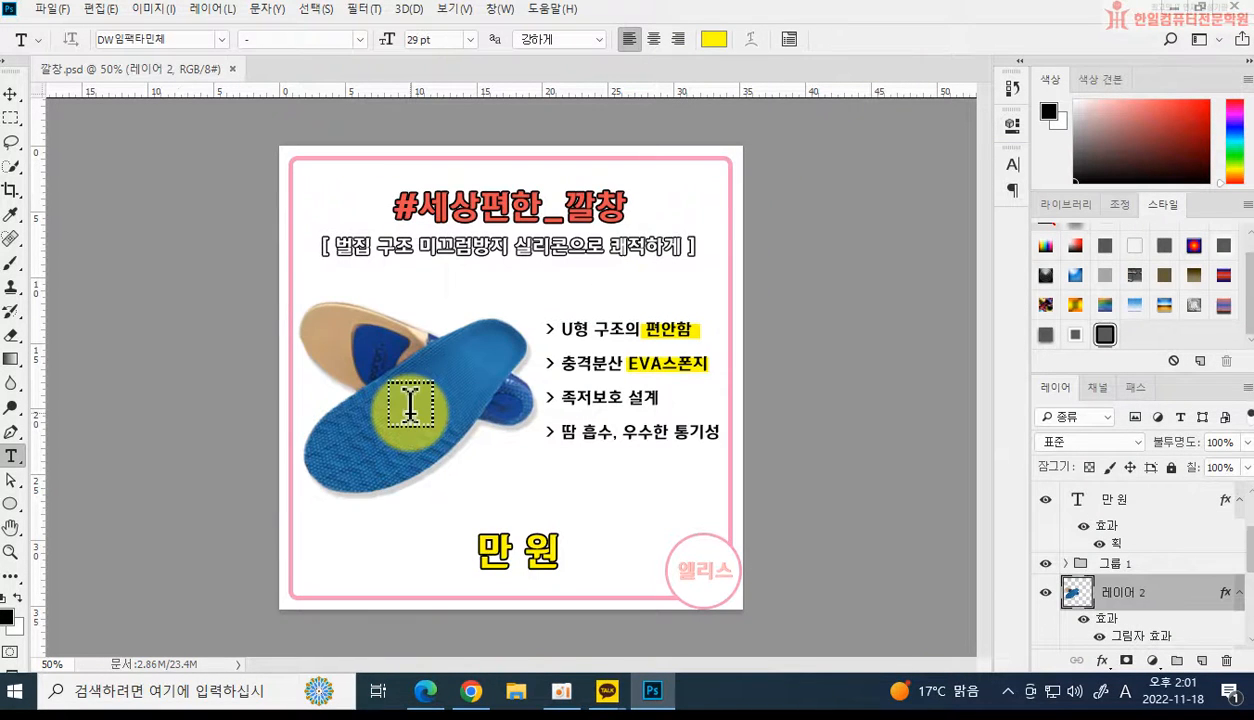
{"action": "key", "text": "Delete"}
{"action": "key", "text": "ctrl+v"}
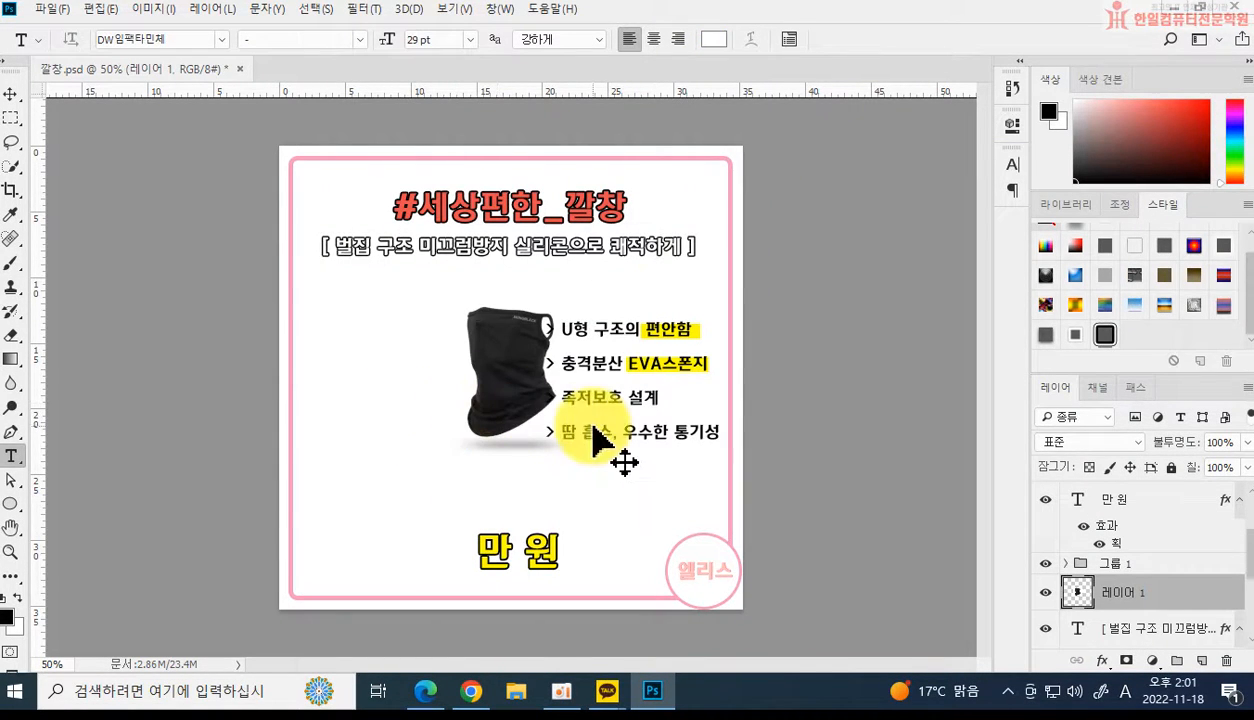
Enlarge the mask photo to about 161% and place it beside the feature list, in the left half of the card.
{"action": "key", "text": "ctrl+t"}
{"action": "left_click_drag", "start_coordinate": [431, 295], "coordinate": [346, 278]}
{"action": "left_click_drag", "start_coordinate": [501, 351], "coordinate": [408, 385]}
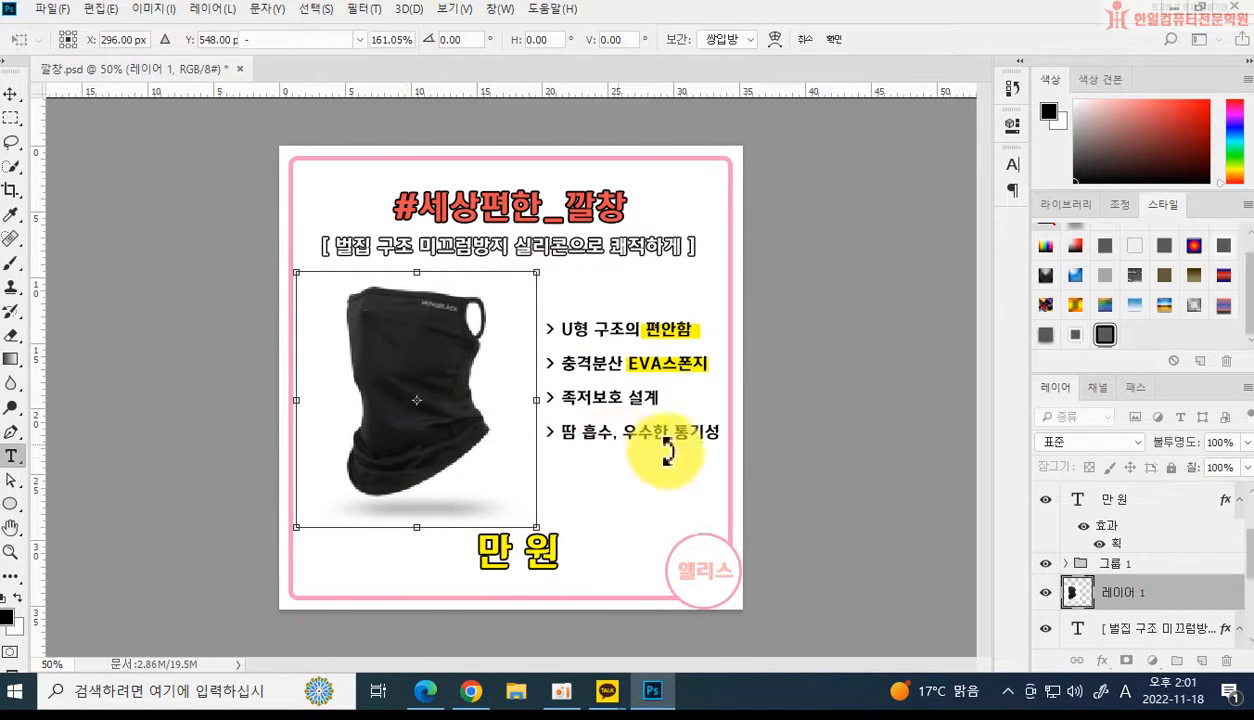
{"action": "key", "text": "Return"}
Open the #세상편한_깔창 heading for text editing and check the mask's product name in Chrome.
{"action": "key", "text": "t"}
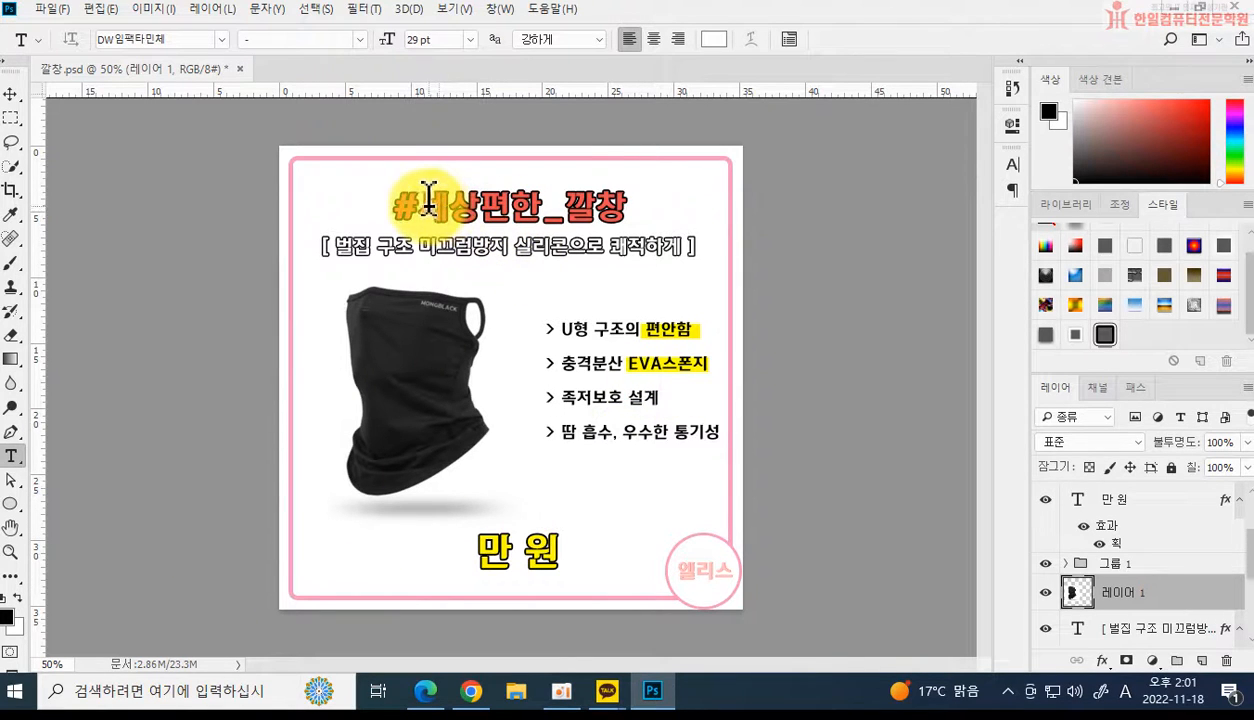
{"action": "left_click", "coordinate": [420, 210]}
{"action": "key", "text": "alt+Tab"}
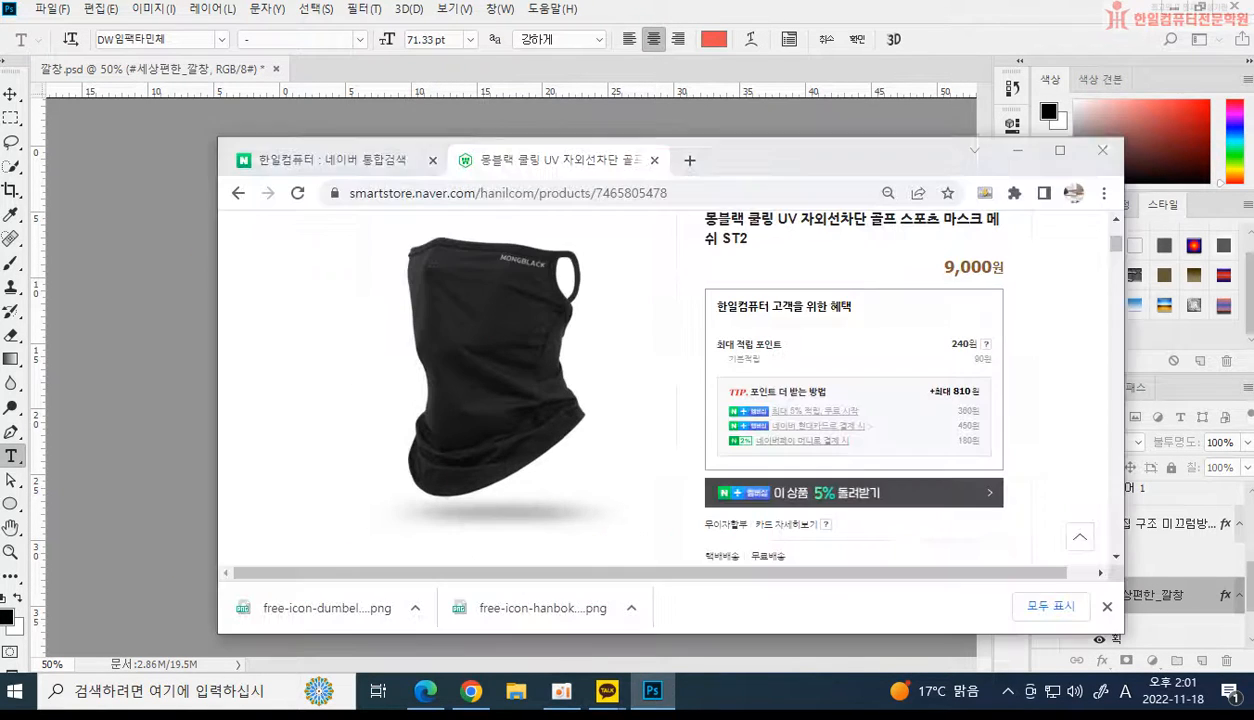
{"action": "left_click_drag", "start_coordinate": [750, 153], "coordinate": [0, 298]}
{"action": "key", "text": "alt+Tab"}
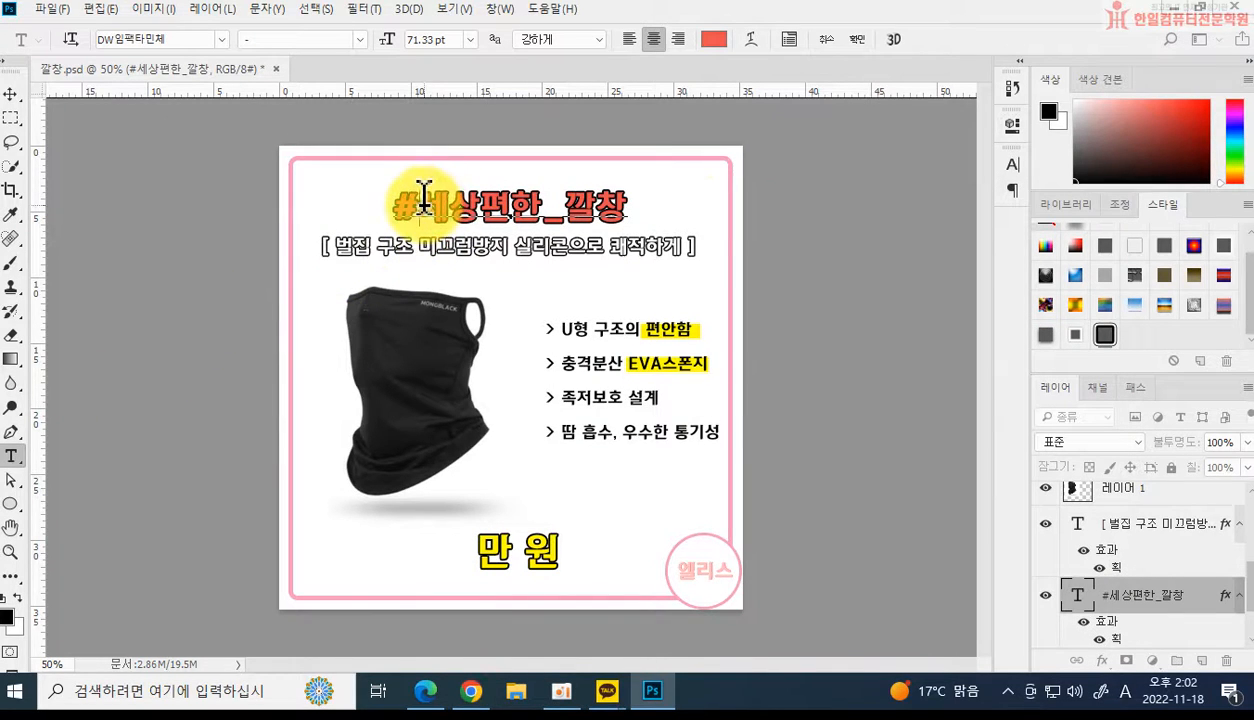
Replace the heading wording after the # sign with UV.
{"action": "left_click_drag", "start_coordinate": [418, 207], "coordinate": [740, 228]}
{"action": "type", "text": "WKDHL"}
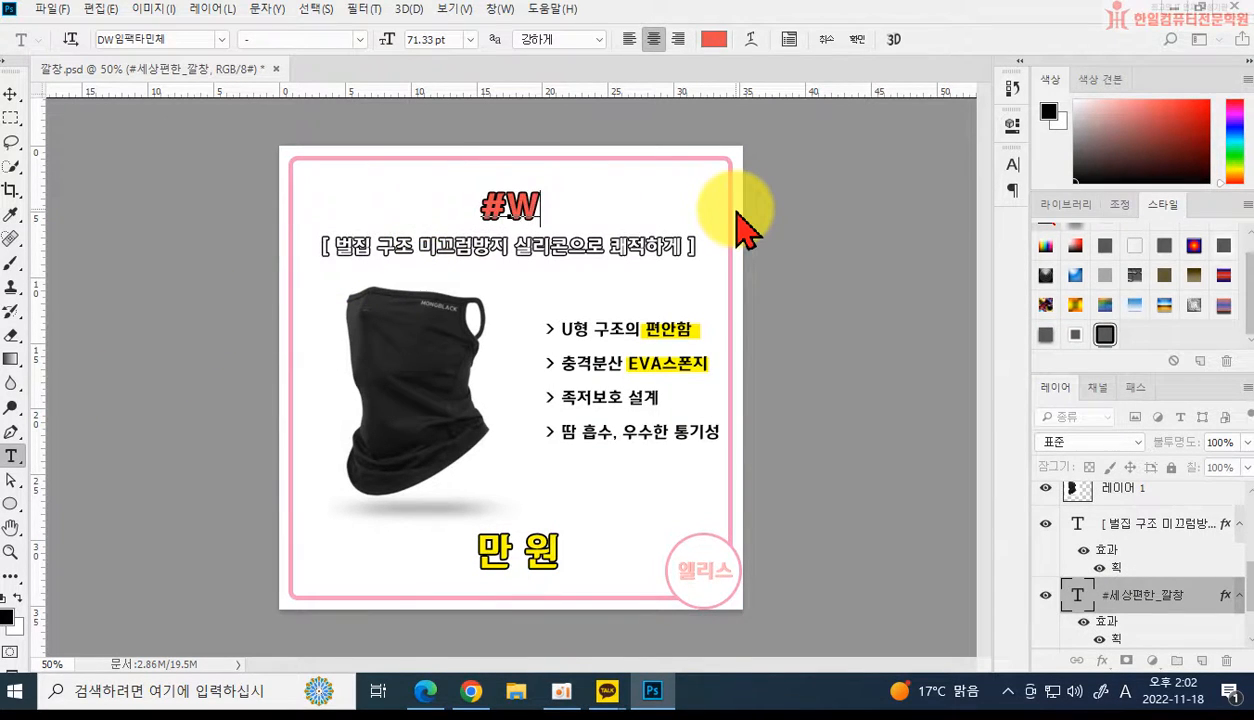
{"action": "key", "text": "BackSpace"}
{"action": "key", "text": "BackSpace"}
{"action": "key", "text": "BackSpace"}
{"action": "key", "text": "BackSpace"}
{"action": "key", "text": "BackSpace"}
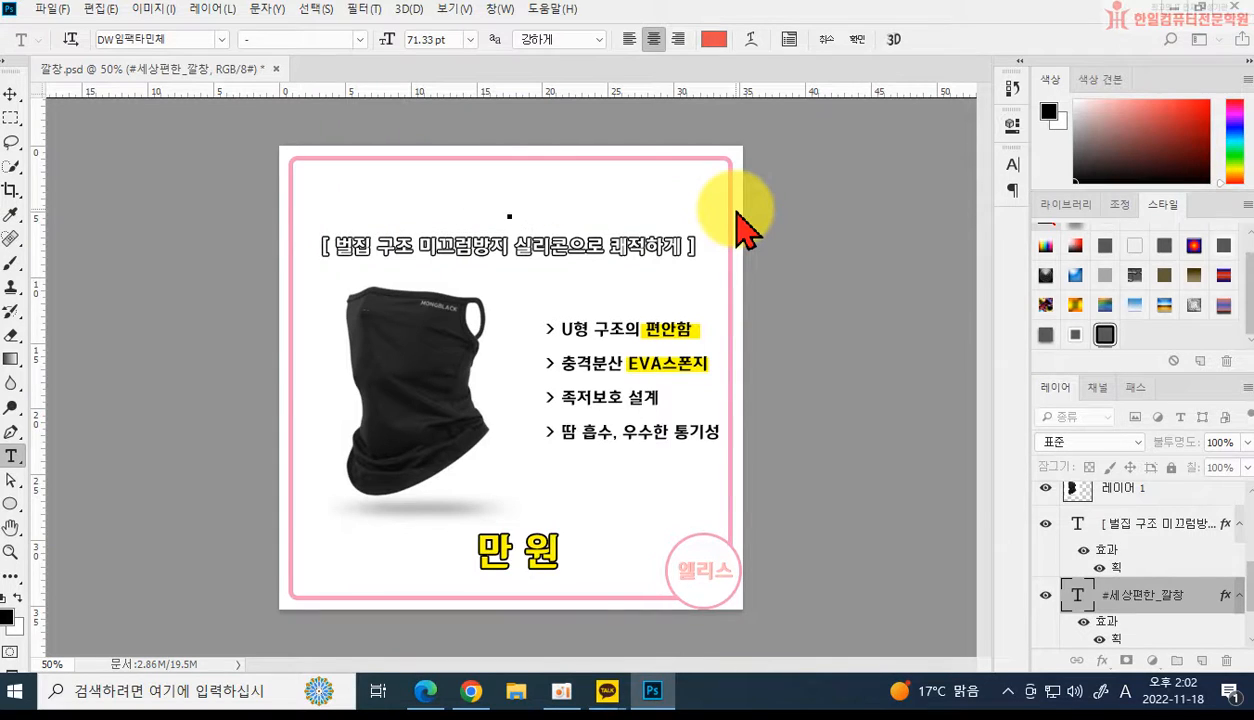
{"action": "type", "text": "ㅕㅍ"}
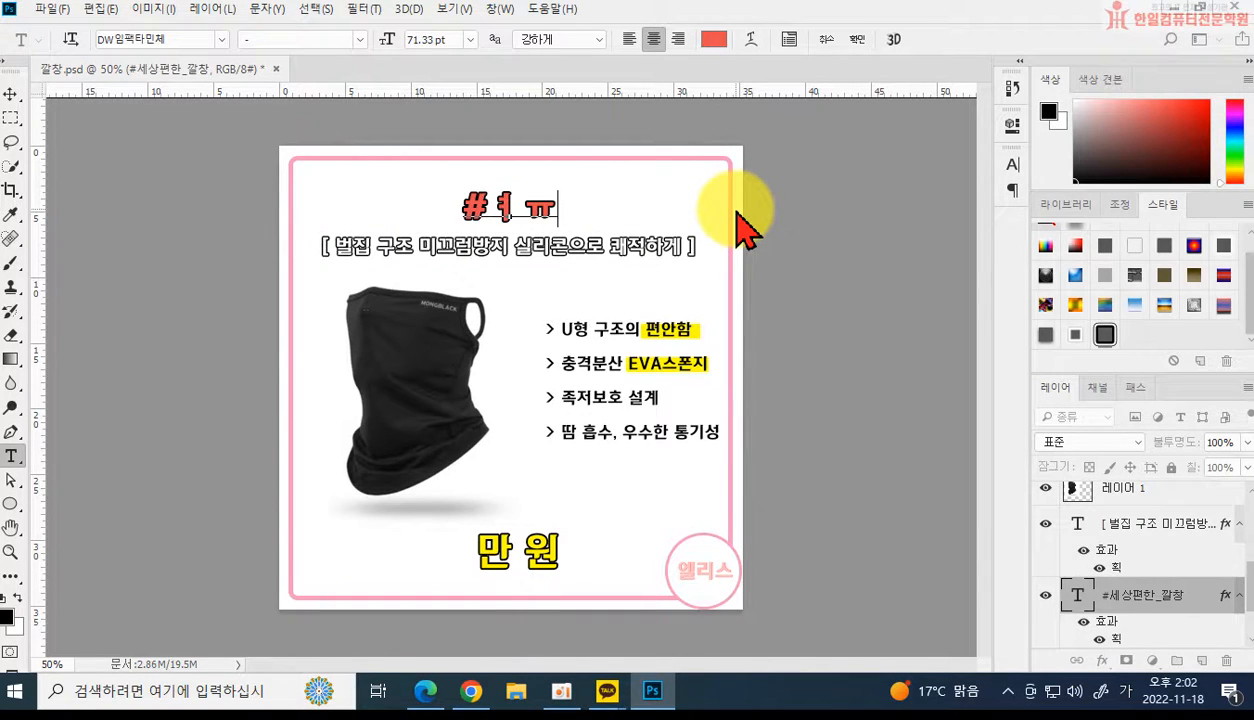
{"action": "key", "text": "BackSpace"}
{"action": "key", "text": "BackSpace"}
{"action": "key", "text": "Hangul"}
{"action": "type", "text": "ub"}
{"action": "key", "text": "BackSpace"}
{"action": "key", "text": "BackSpace"}
{"action": "type", "text": "UB"}
{"action": "key", "text": "BackSpace"}
{"action": "type", "text": "V"}
{"action": "key", "text": "Hangul"}
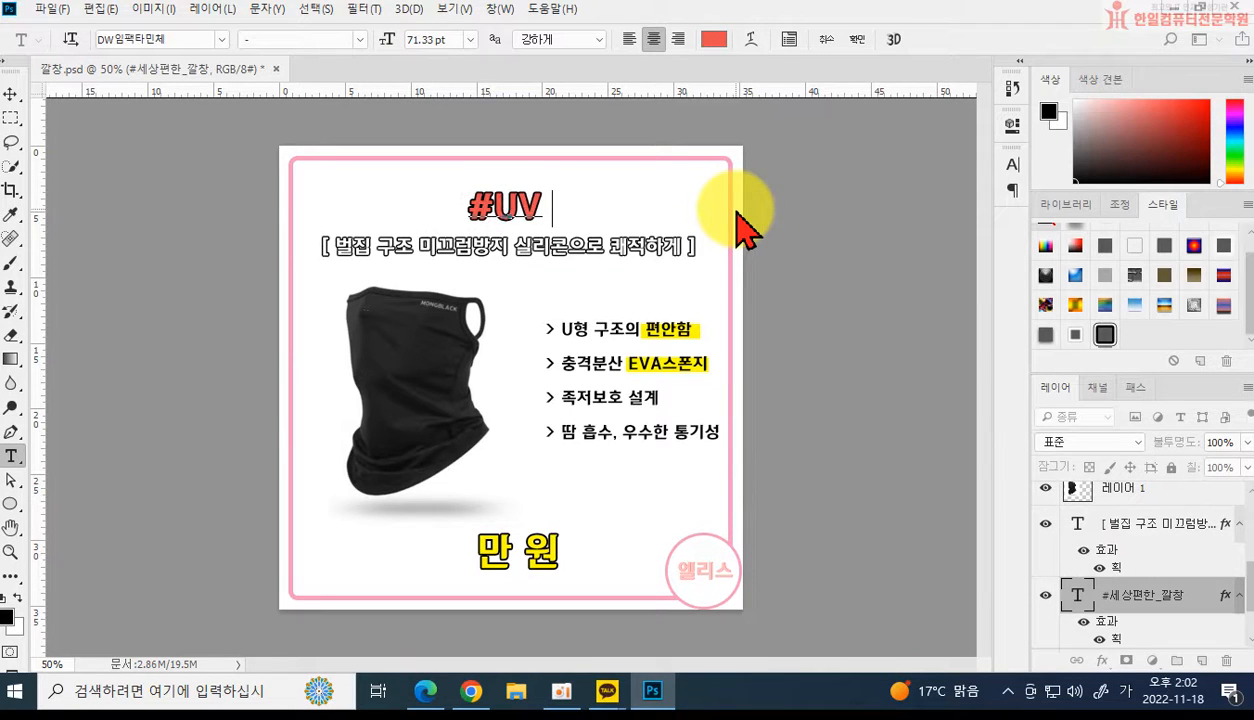
Extend the heading text to read #UV골프스포츠_마스크.
{"action": "type", "text": "스포츠"}
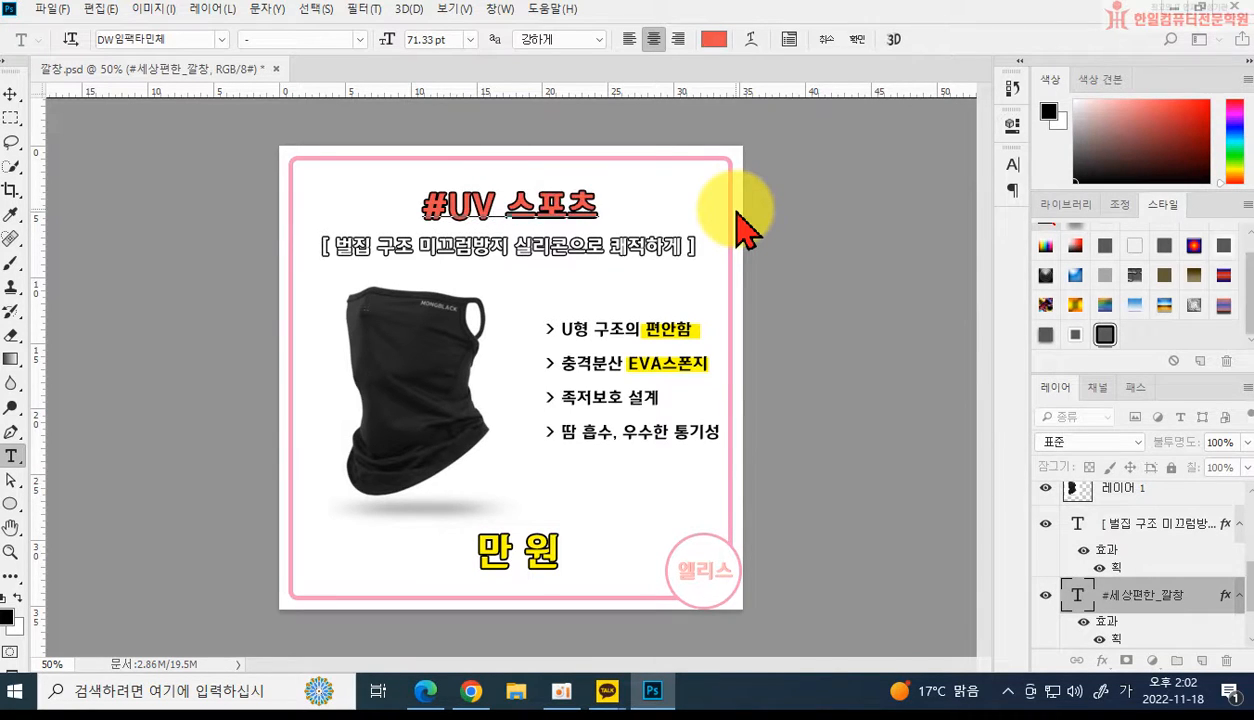
{"action": "key", "text": "BackSpace"}
{"action": "key", "text": "BackSpace"}
{"action": "key", "text": "BackSpace"}
{"action": "key", "text": "BackSpace"}
{"action": "type", "text": "골프"}
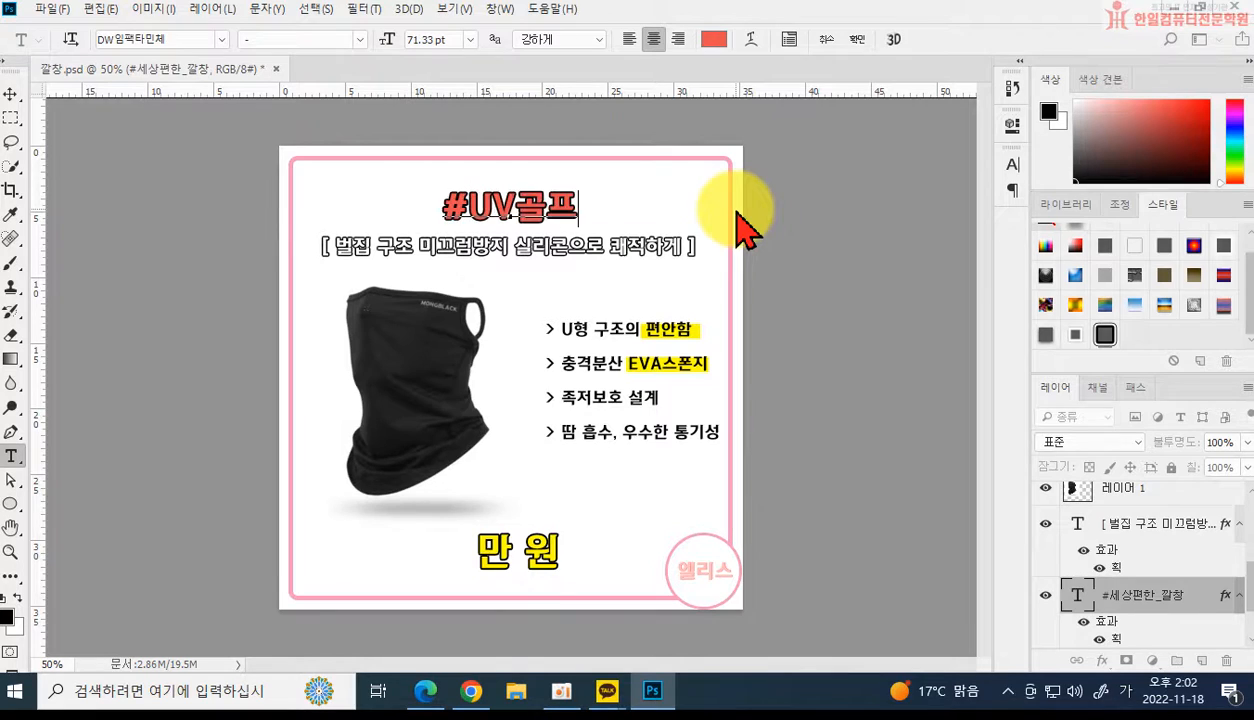
{"action": "type", "text": "스포츠마스크"}
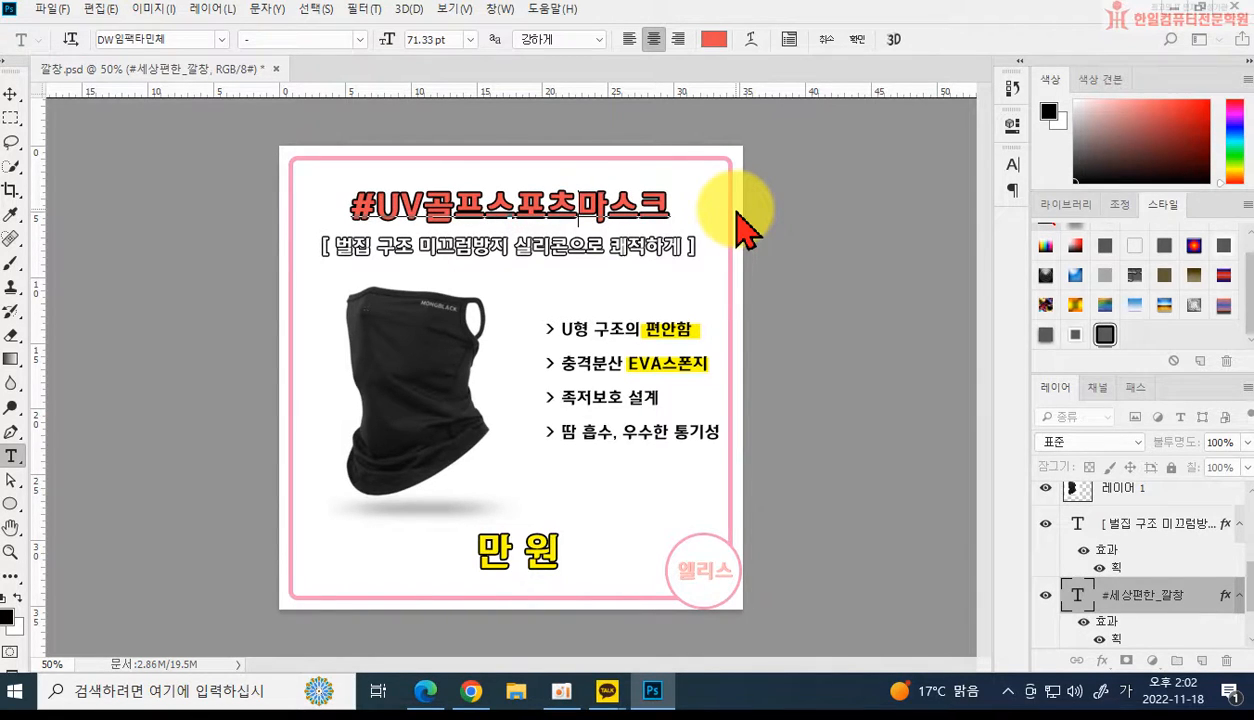
{"action": "type", "text": "_"}
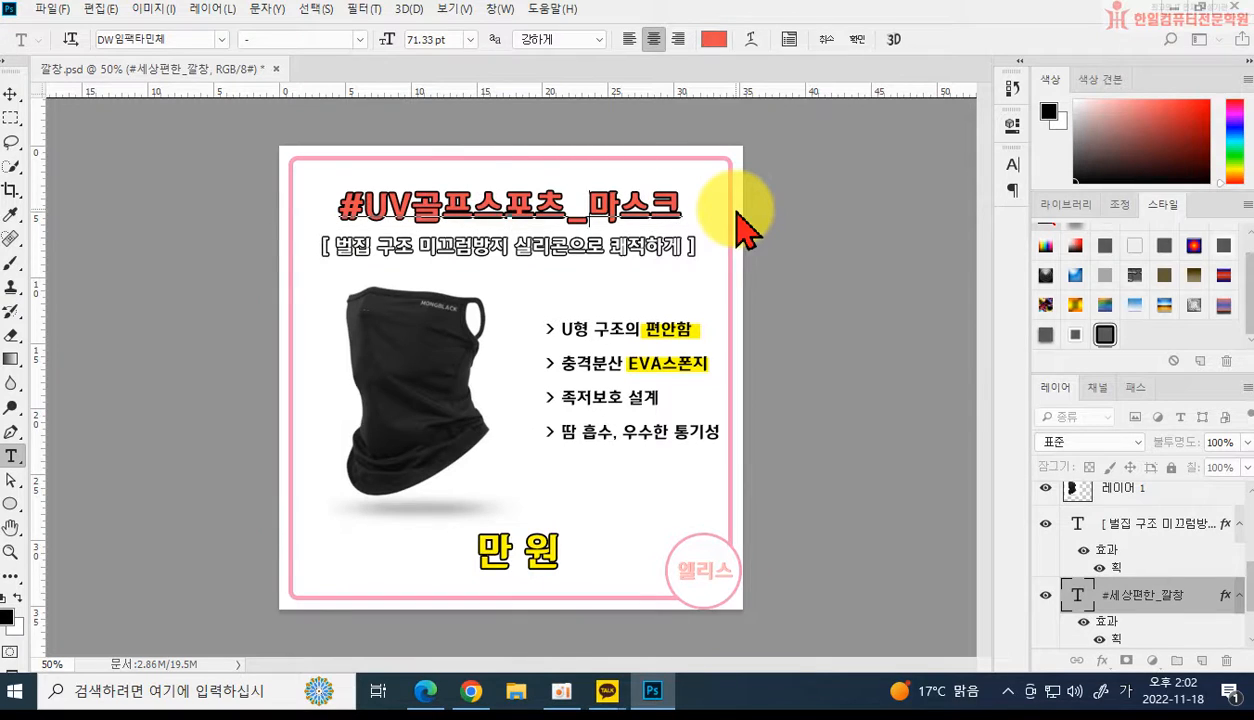
Shorten the heading to #UV스포츠마스크 by removing the underscore and the word 골프.
{"action": "key", "text": "BackSpace"}
{"action": "key", "text": "ctrl+Return"}
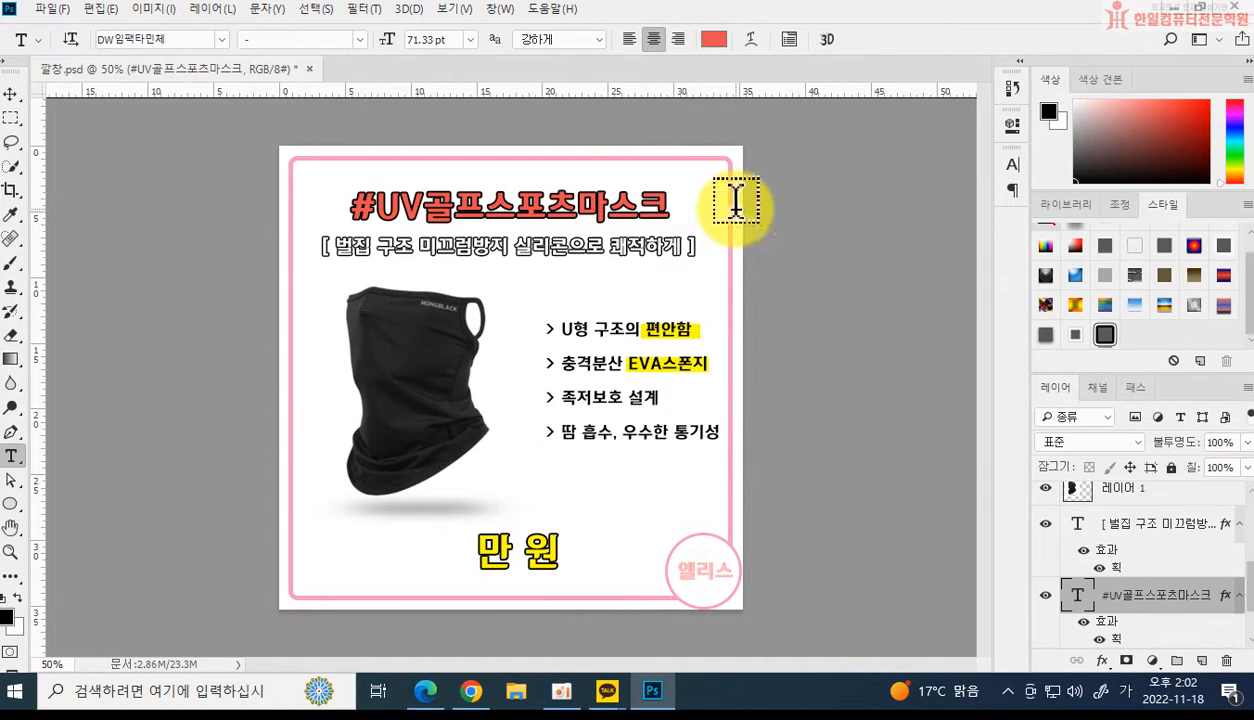
{"action": "left_click_drag", "start_coordinate": [420, 207], "coordinate": [482, 206]}
{"action": "key", "text": "BackSpace"}
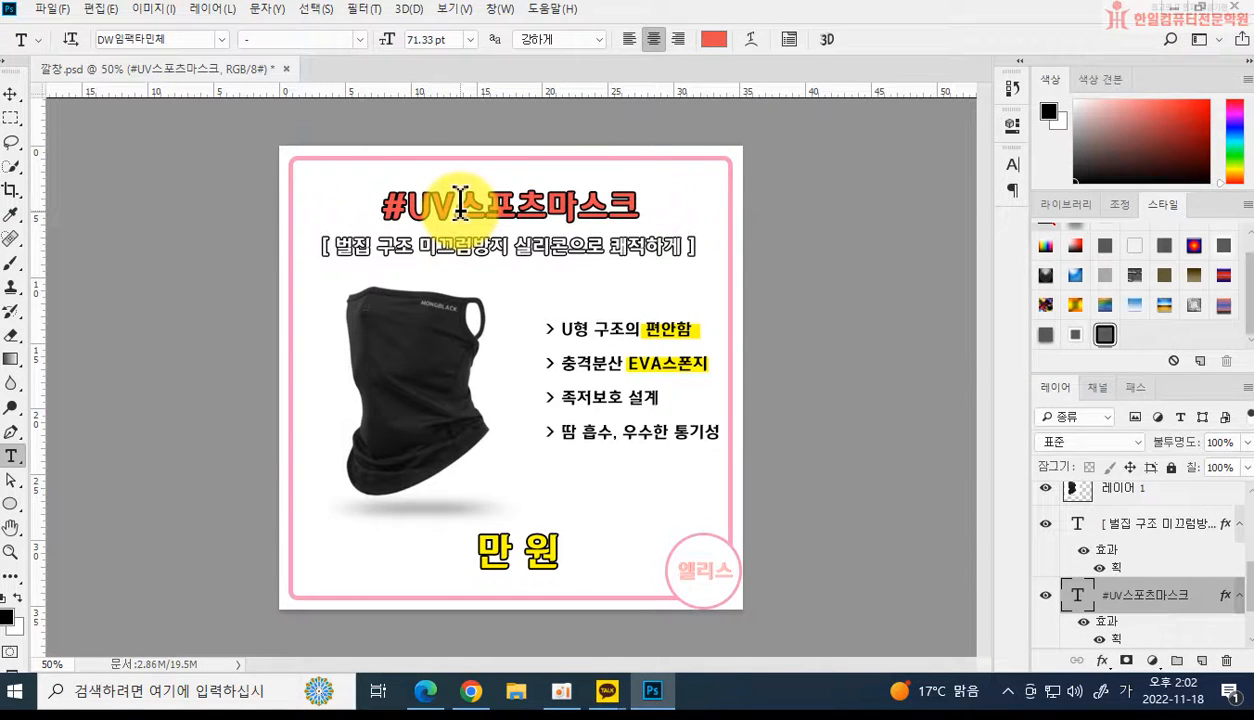
{"action": "key", "text": "ctrl+Return"}
Replace the subtitle with [ 자외선 99% 차단 시원한 쿨링소재 ] and shift it to sit centred under the heading.
{"action": "left_click_drag", "start_coordinate": [322, 246], "coordinate": [694, 245]}
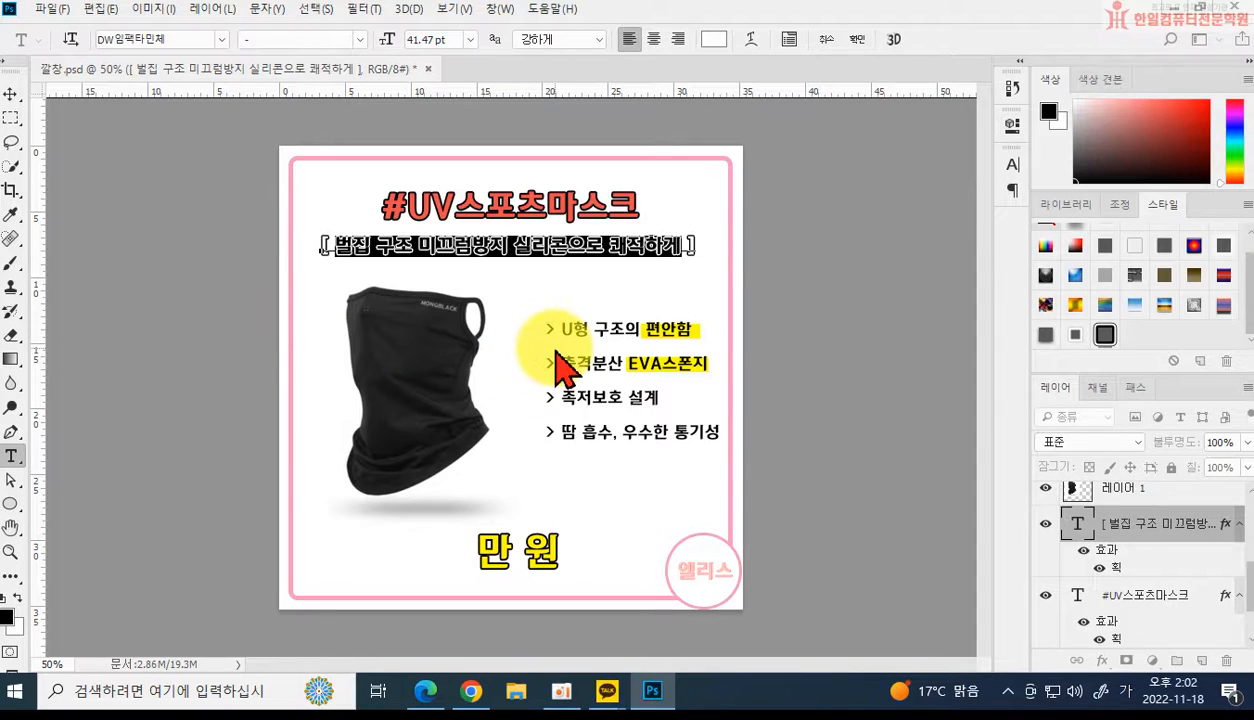
{"action": "type", "text": "장"}
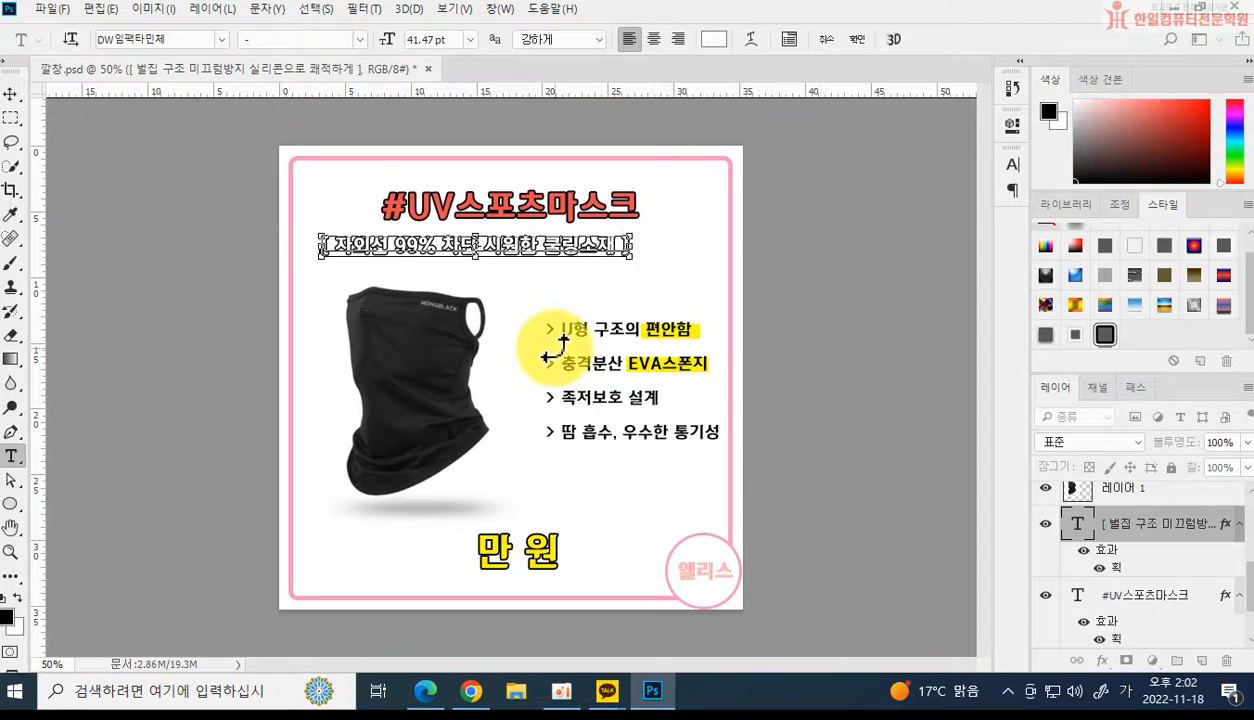
{"action": "key", "text": "ctrl+Return"}
{"action": "key", "text": "ctrl+shift+Right"}
{"action": "key", "text": "ctrl+shift+Right"}
{"action": "key", "text": "ctrl+shift+Right"}
{"action": "key", "text": "ctrl+shift+Right"}
{"action": "key", "text": "ctrl+shift+Right"}
{"action": "key", "text": "ctrl+shift+Right"}
{"action": "key", "text": "ctrl+shift+Right"}
{"action": "key", "text": "ctrl+shift+Right"}
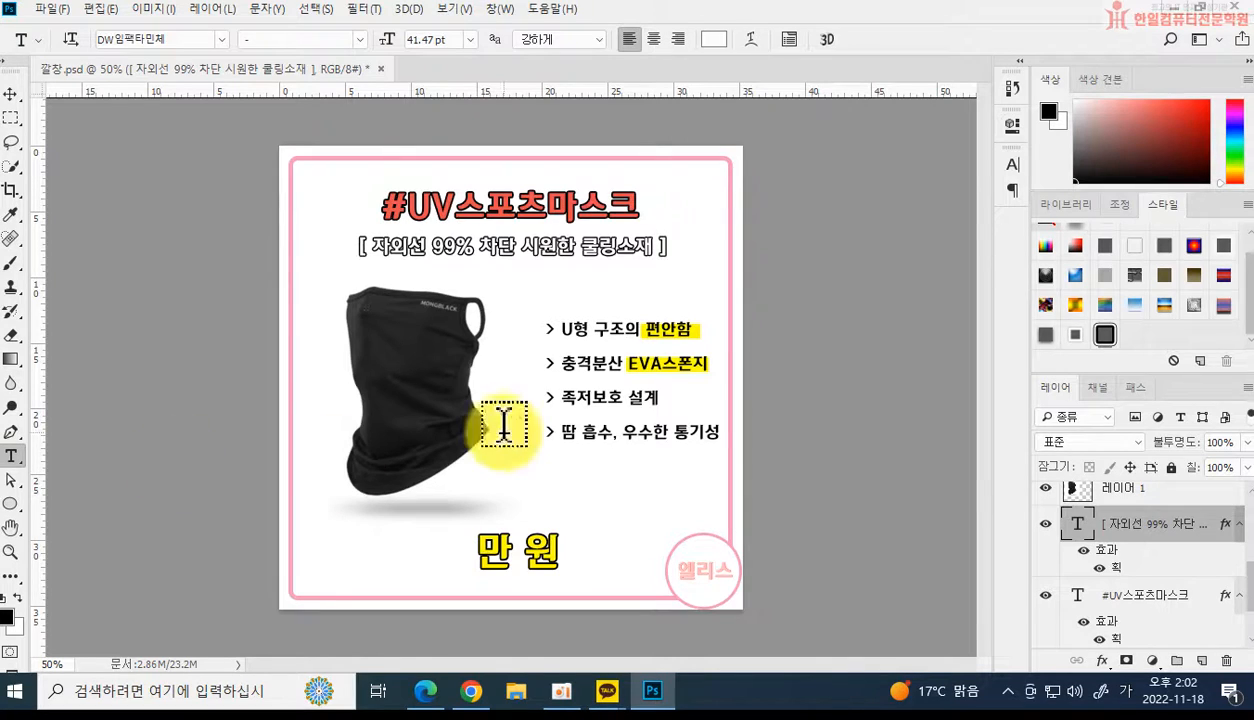
Replace the first two feature lines with 통풍이 잘되는 메쉬원단 and 런닝,자전거,등산,쇼핑등, keeping the > markers.
{"action": "left_click_drag", "start_coordinate": [557, 324], "coordinate": [709, 322]}
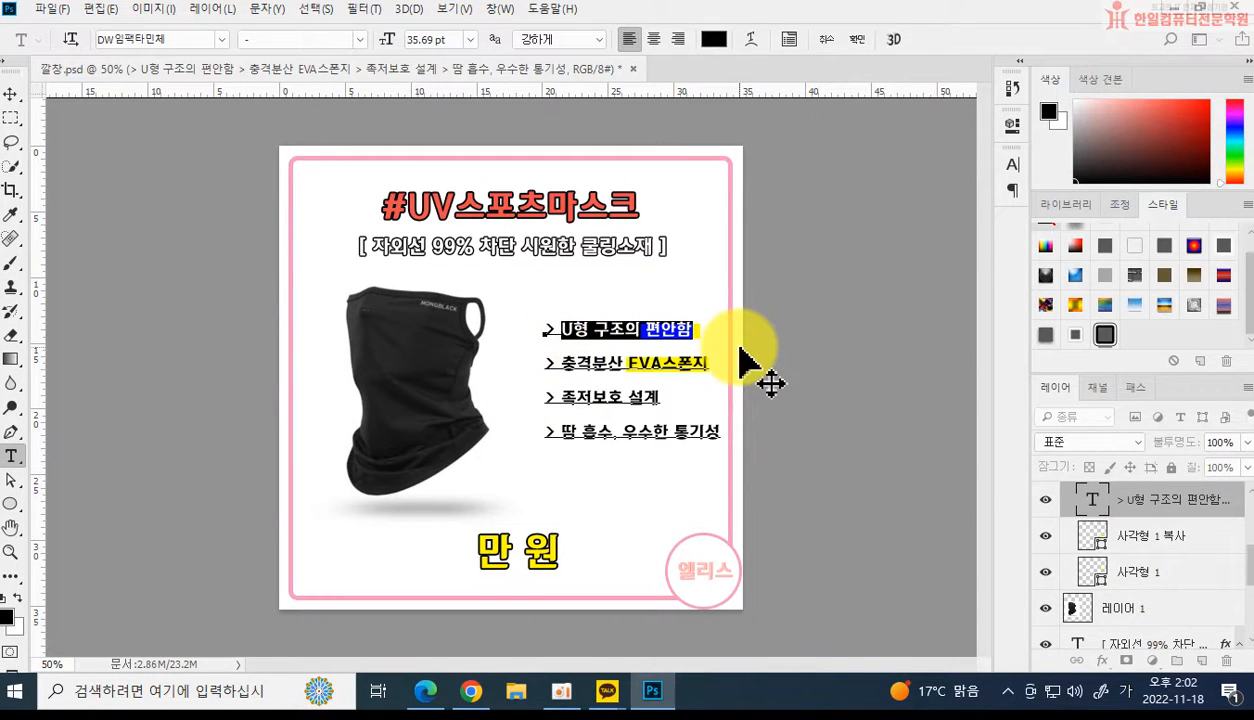
{"action": "type", "text": "통풍이 잘되는 메쉬원단"}
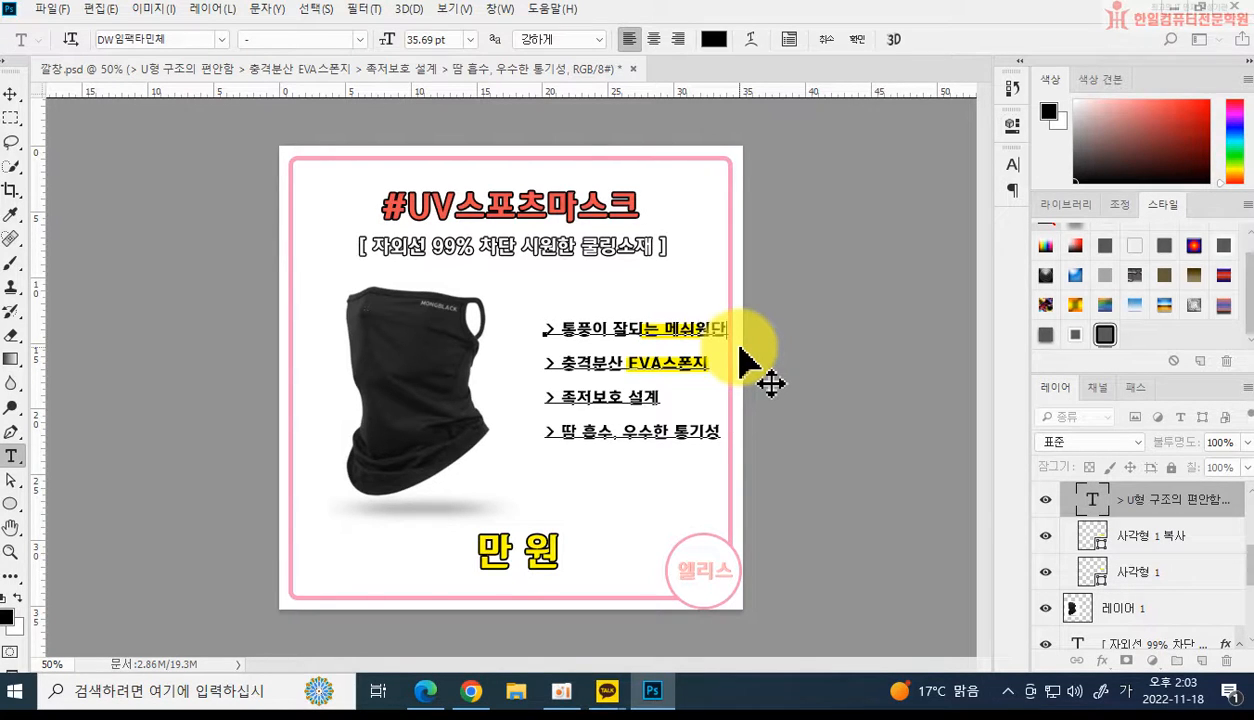
{"action": "left_click", "coordinate": [748, 355]}
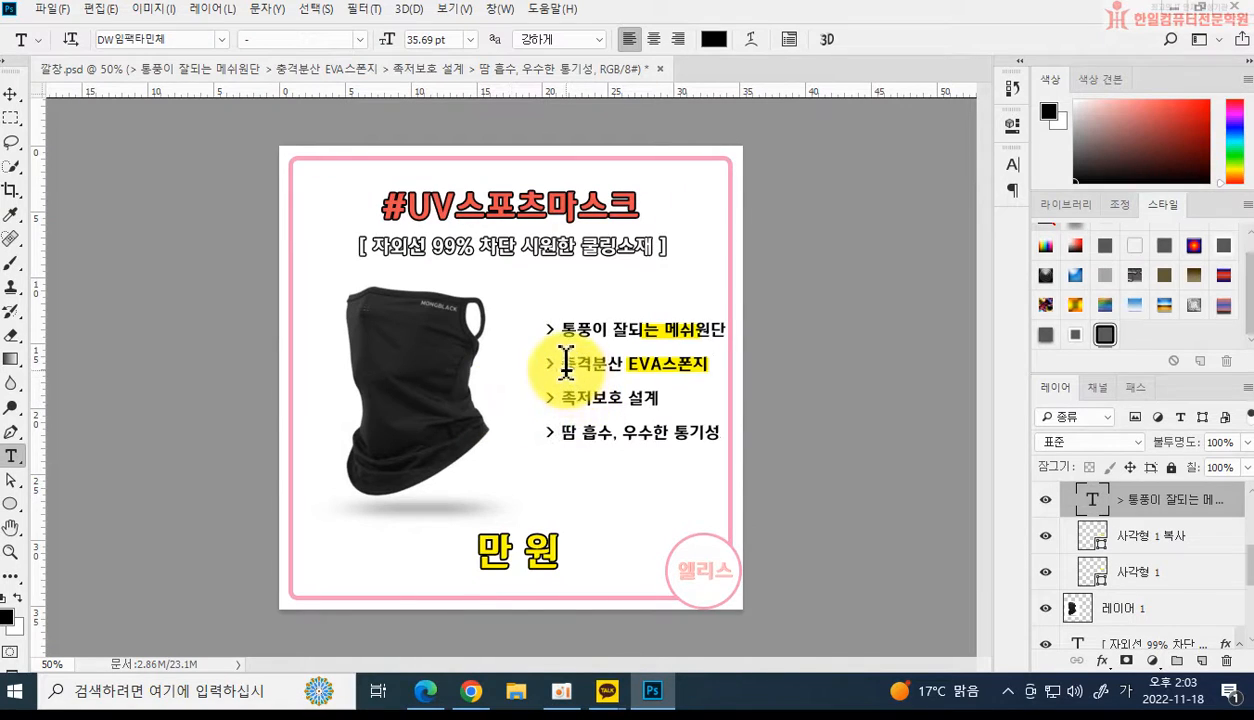
{"action": "left_click_drag", "start_coordinate": [548, 356], "coordinate": [779, 381]}
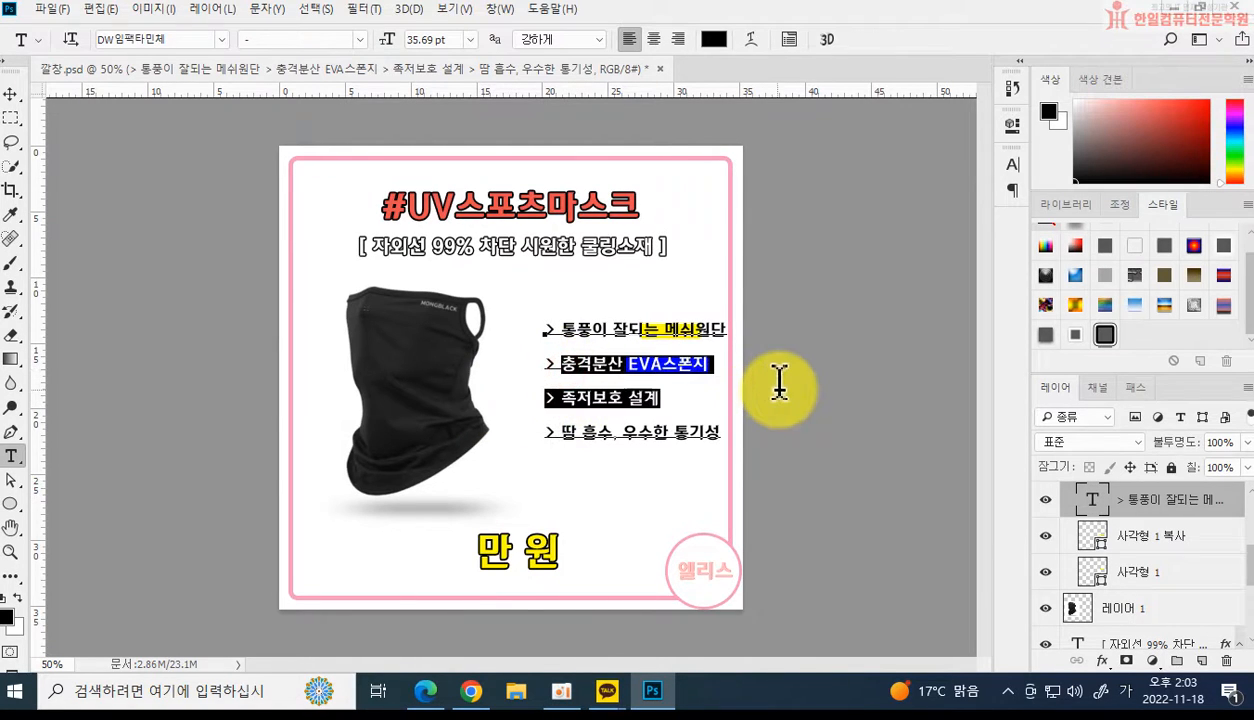
{"action": "left_click", "coordinate": [580, 364]}
{"action": "left_click_drag", "start_coordinate": [562, 363], "coordinate": [711, 376]}
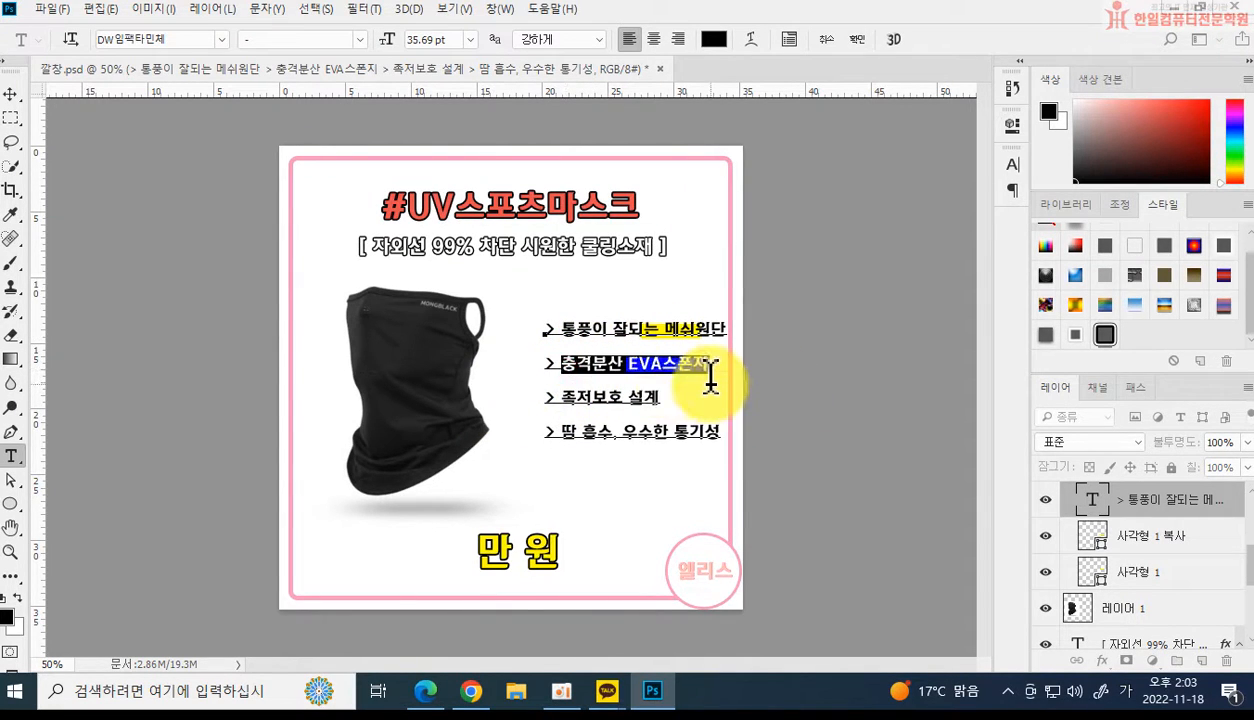
{"action": "type", "text": "런니"}
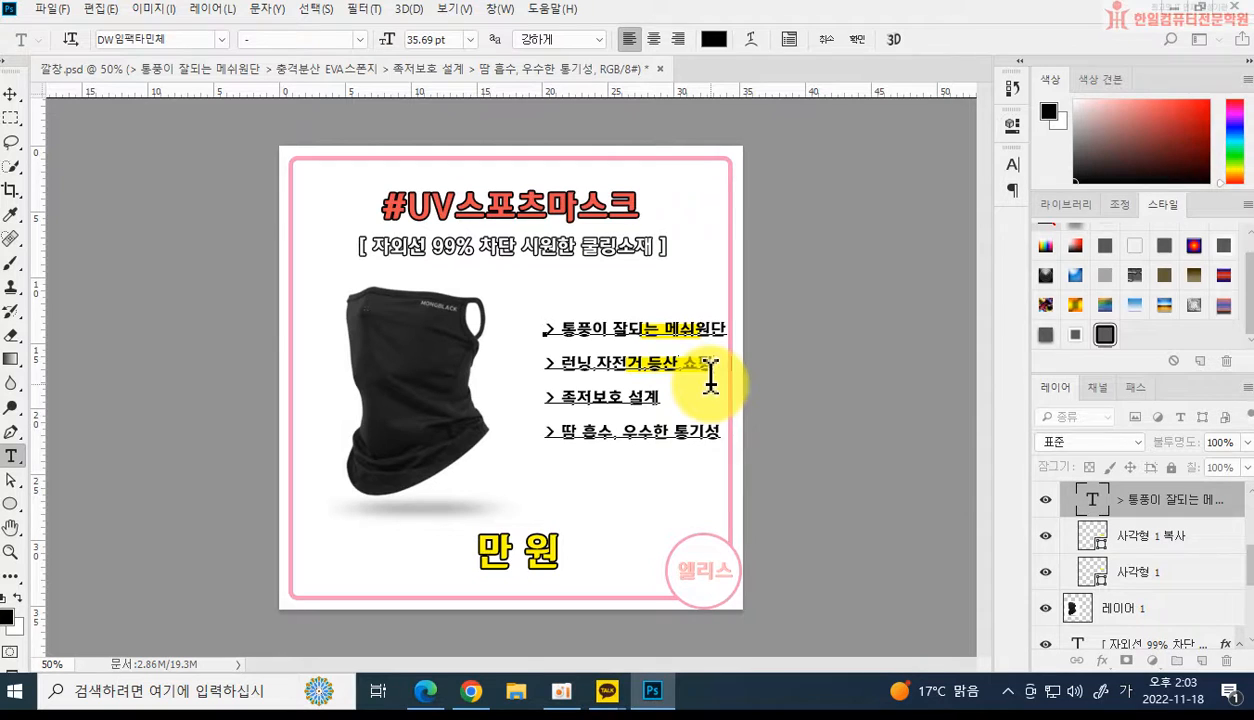
{"action": "key", "text": "ctrl+Return"}
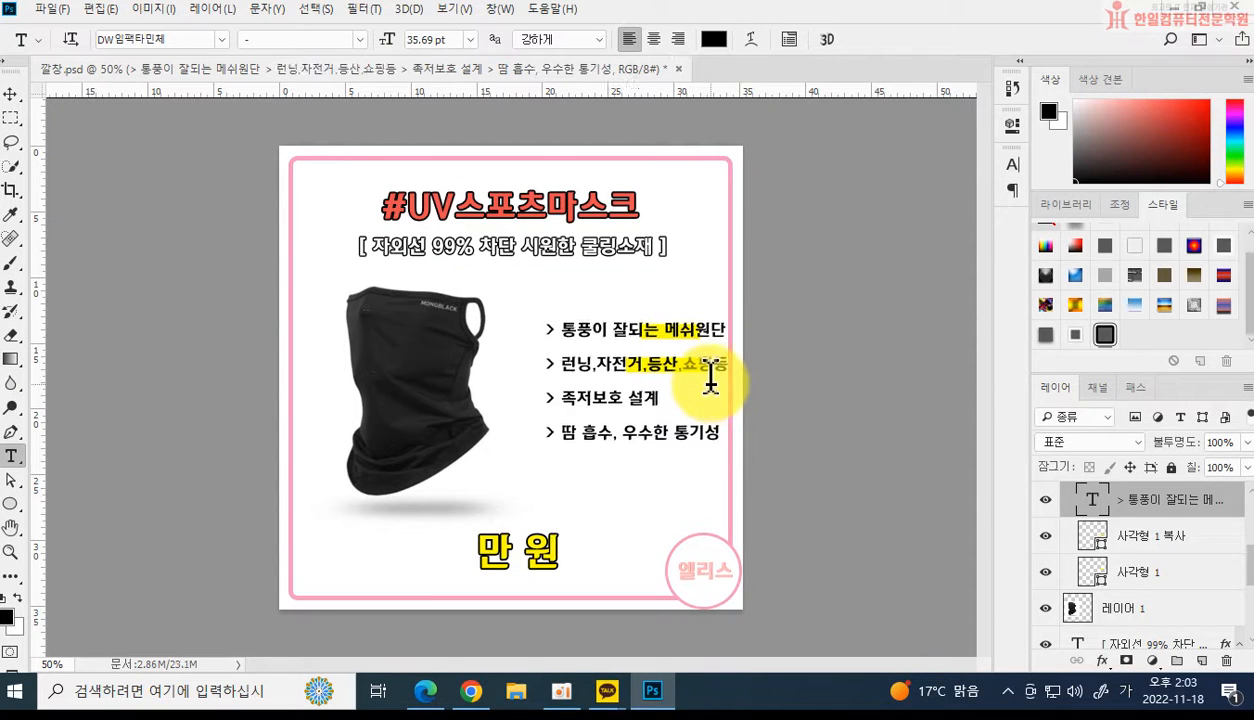
Replace the third and fourth feature lines with 다양한 야외활동 and 빠른건조, keeping the > markers.
{"action": "left_click", "coordinate": [572, 392]}
{"action": "left_click_drag", "start_coordinate": [563, 397], "coordinate": [662, 398]}
{"action": "type", "text": "드"}
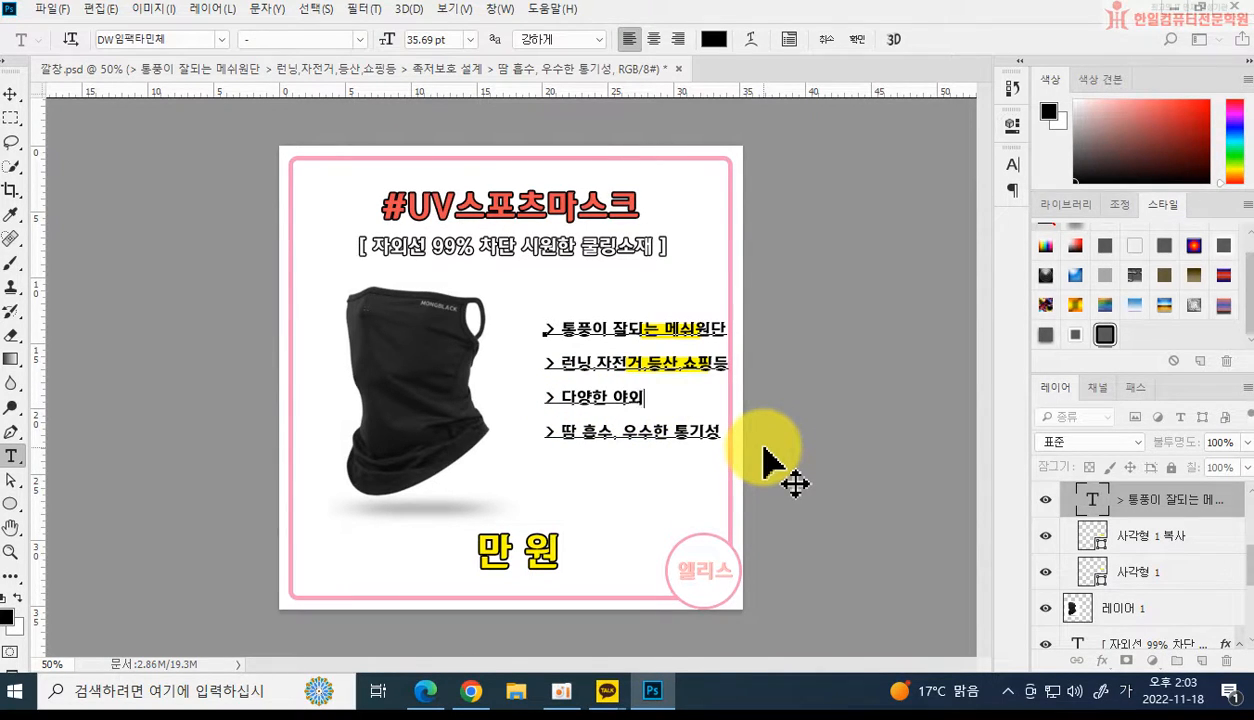
{"action": "left_click", "coordinate": [765, 462]}
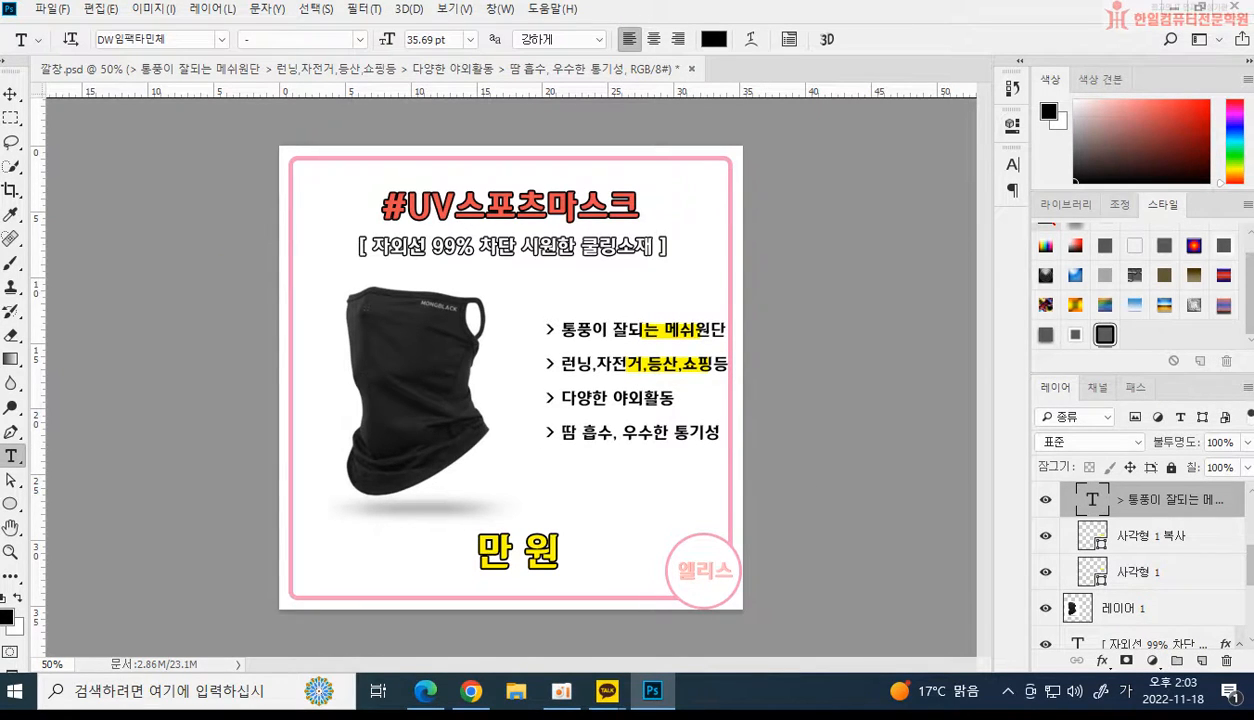
{"action": "left_click_drag", "start_coordinate": [566, 432], "coordinate": [770, 467]}
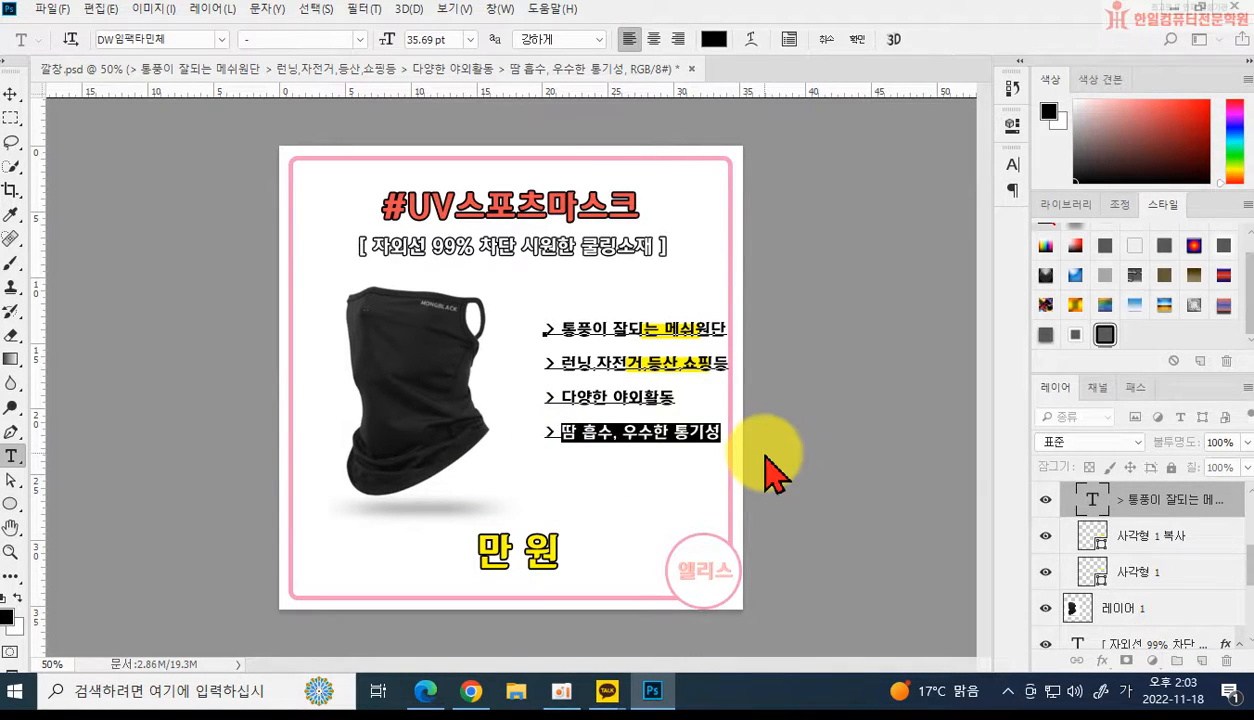
{"action": "type", "text": "빠른건조"}
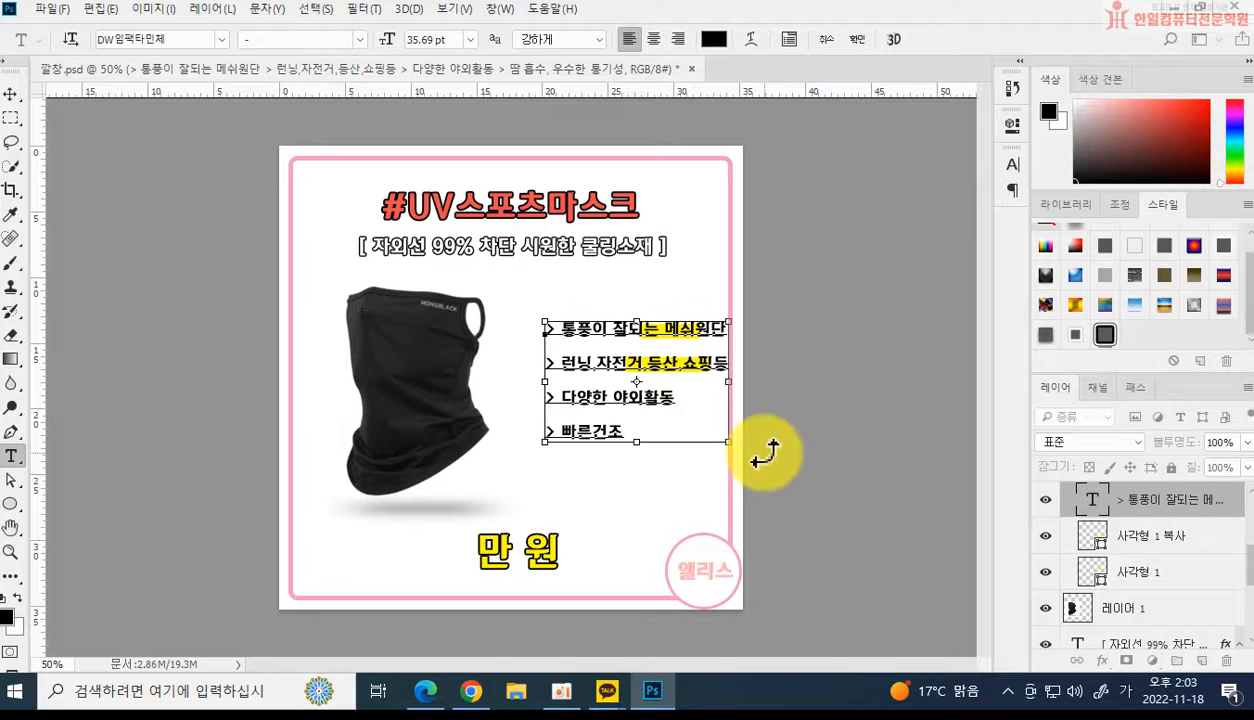
{"action": "key", "text": "ctrl+Return"}
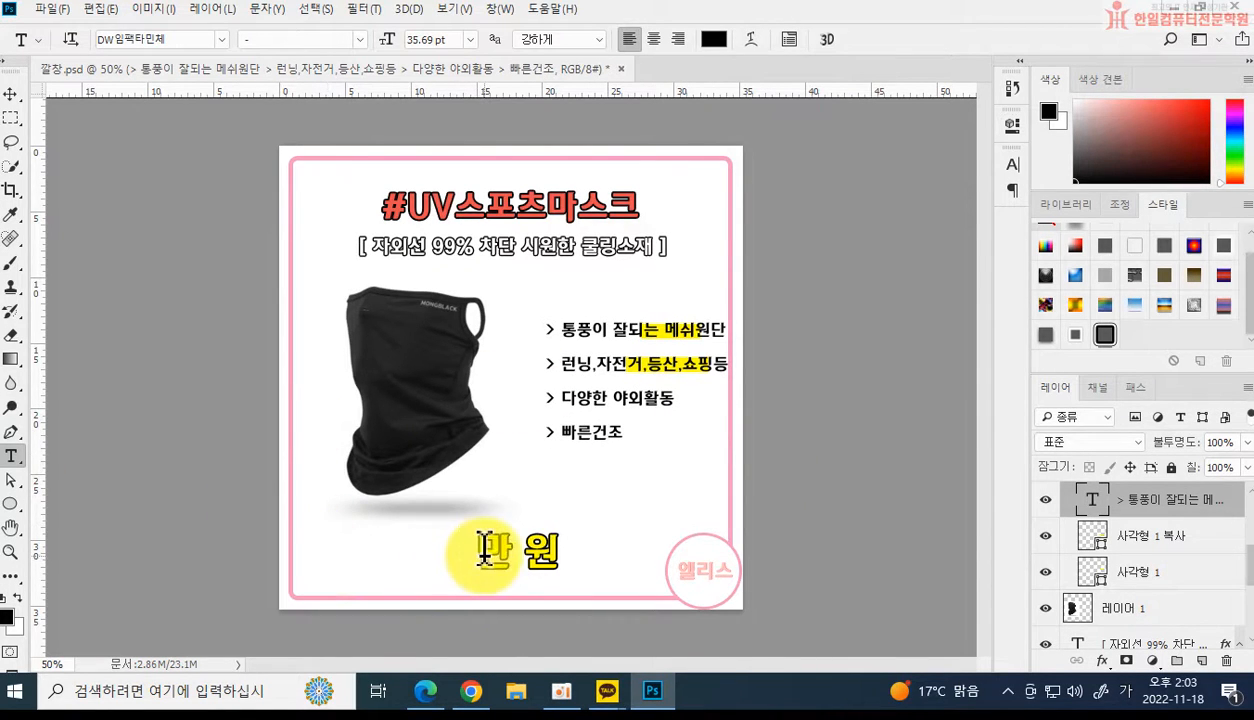
Change the yellow price text to 구천원 without a space and nudge it back towards the card's centre.
{"action": "left_click_drag", "start_coordinate": [482, 549], "coordinate": [517, 541]}
{"action": "type", "text": "구천"}
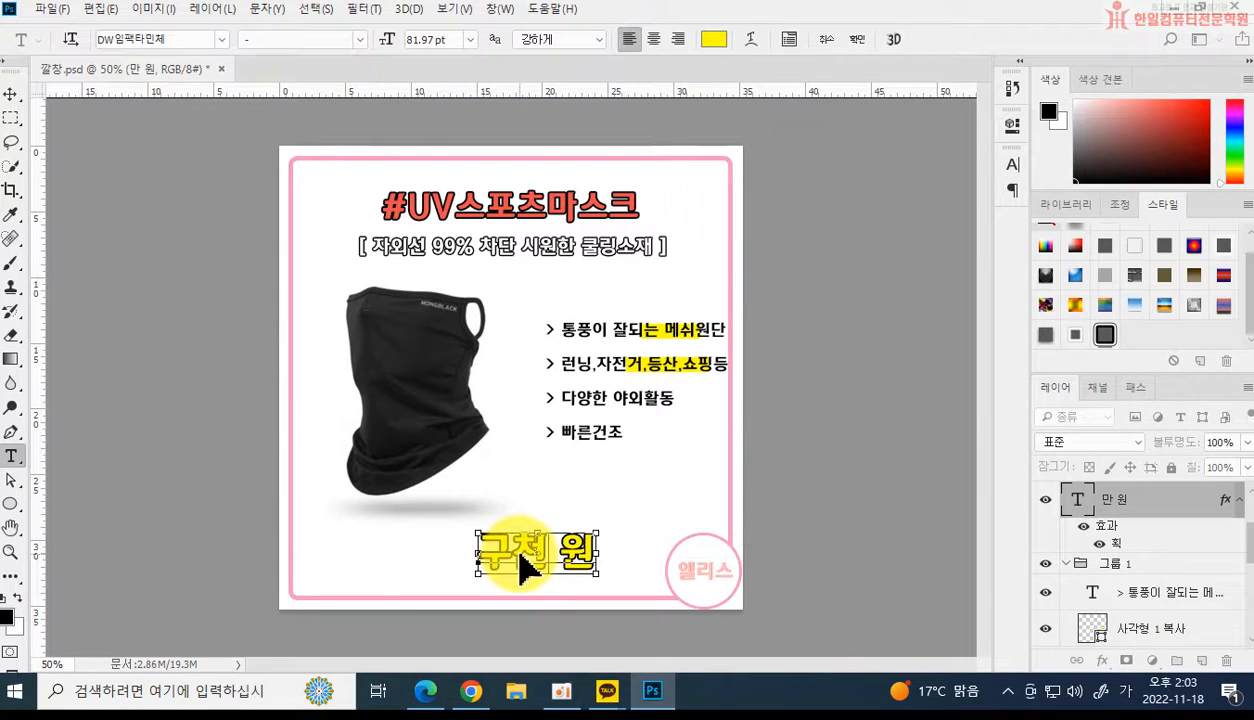
{"action": "key", "text": "ctrl+Return"}
{"action": "key", "text": "ctrl+shift+Left"}
{"action": "key", "text": "ctrl+shift+Left"}
{"action": "key", "text": "ctrl+shift+Left"}
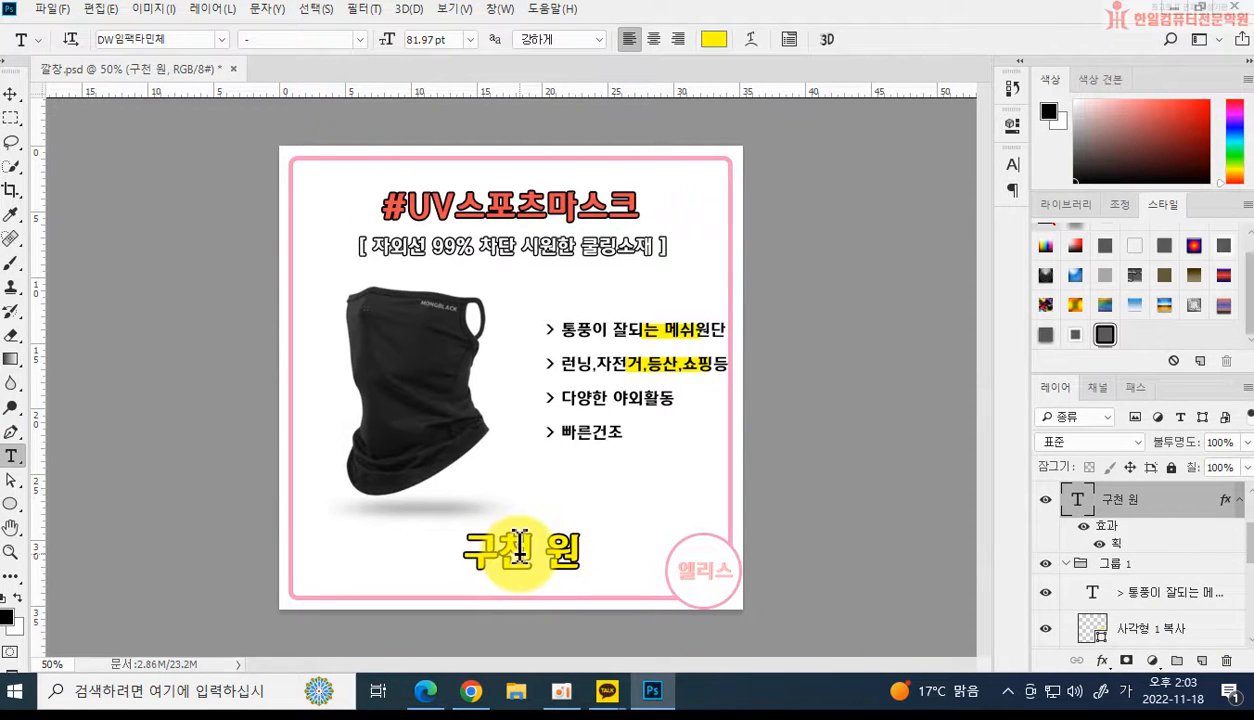
{"action": "left_click", "coordinate": [535, 548]}
{"action": "key", "text": "Delete"}
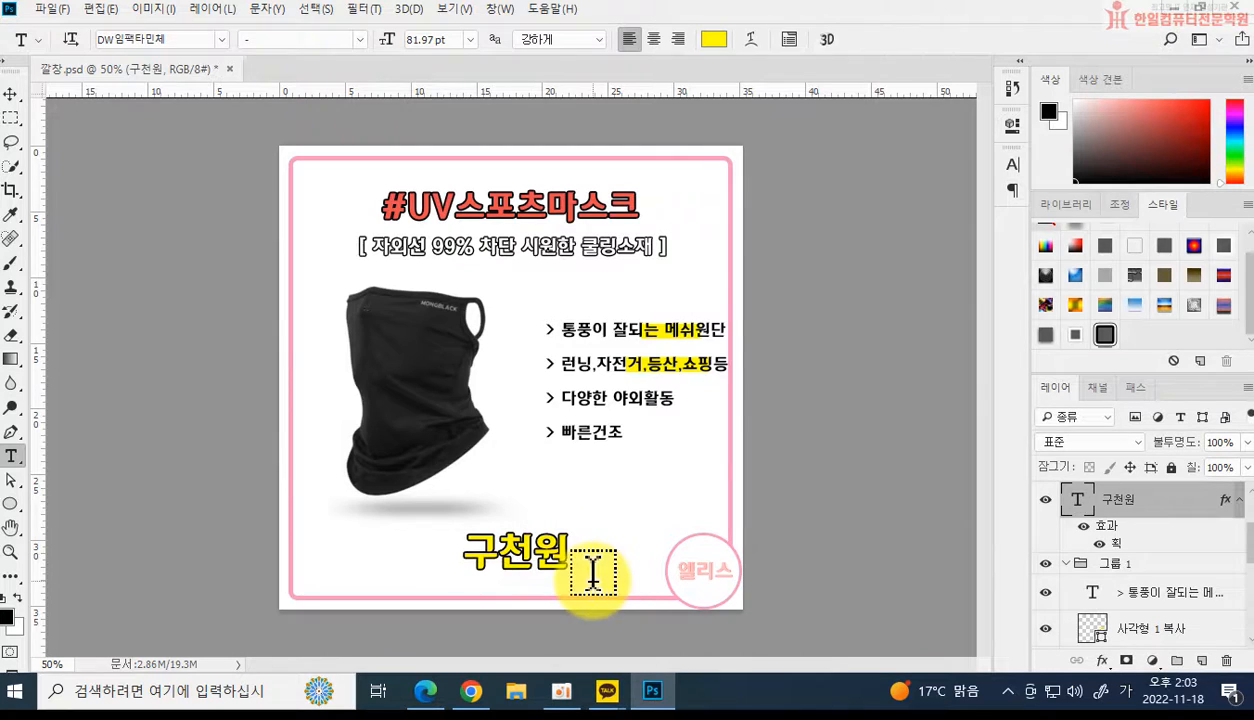
{"action": "key", "text": "ctrl+Return"}
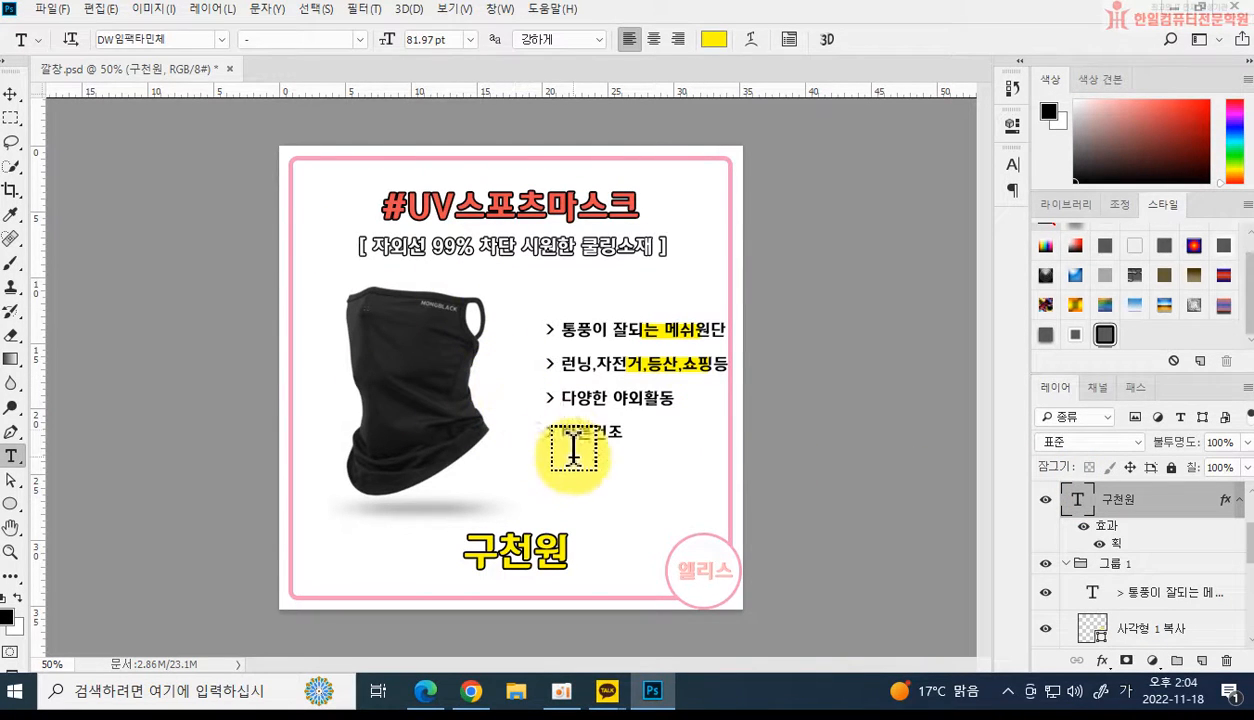
Save the mask card as a new Photoshop file named 마스크 in the 카드뉴스 folder.
{"action": "left_click", "coordinate": [45, 9]}
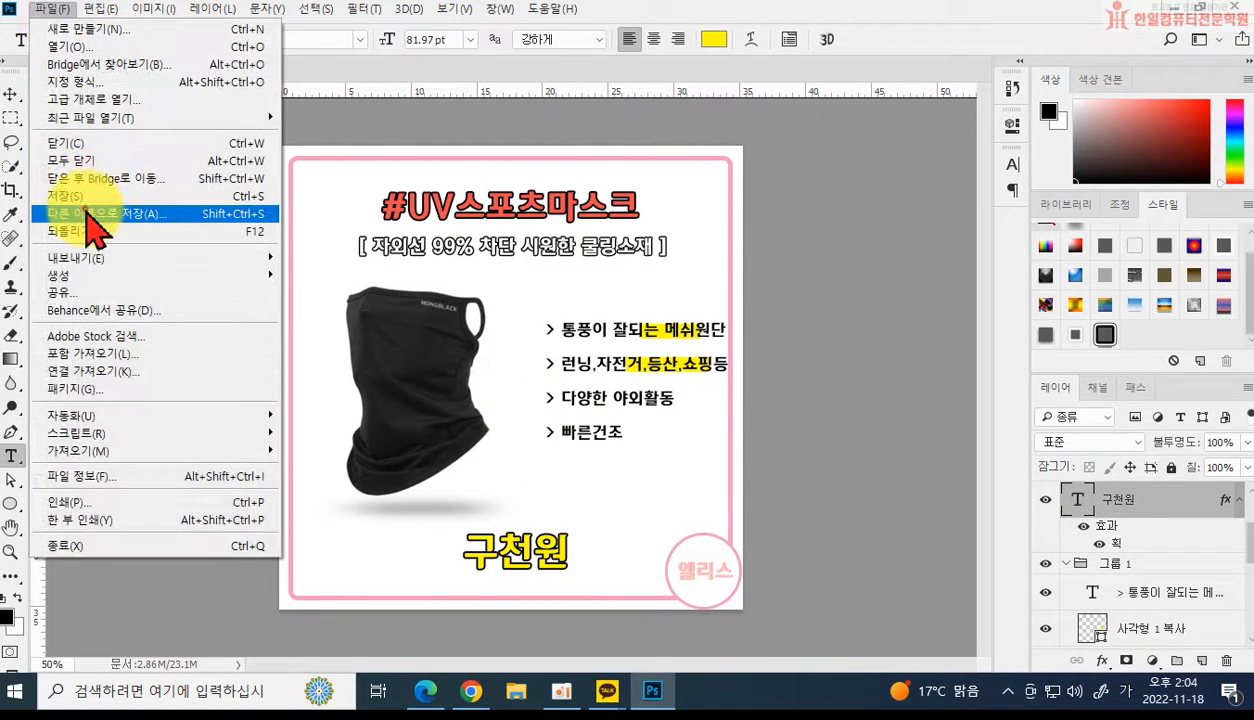
{"action": "left_click", "coordinate": [88, 213]}
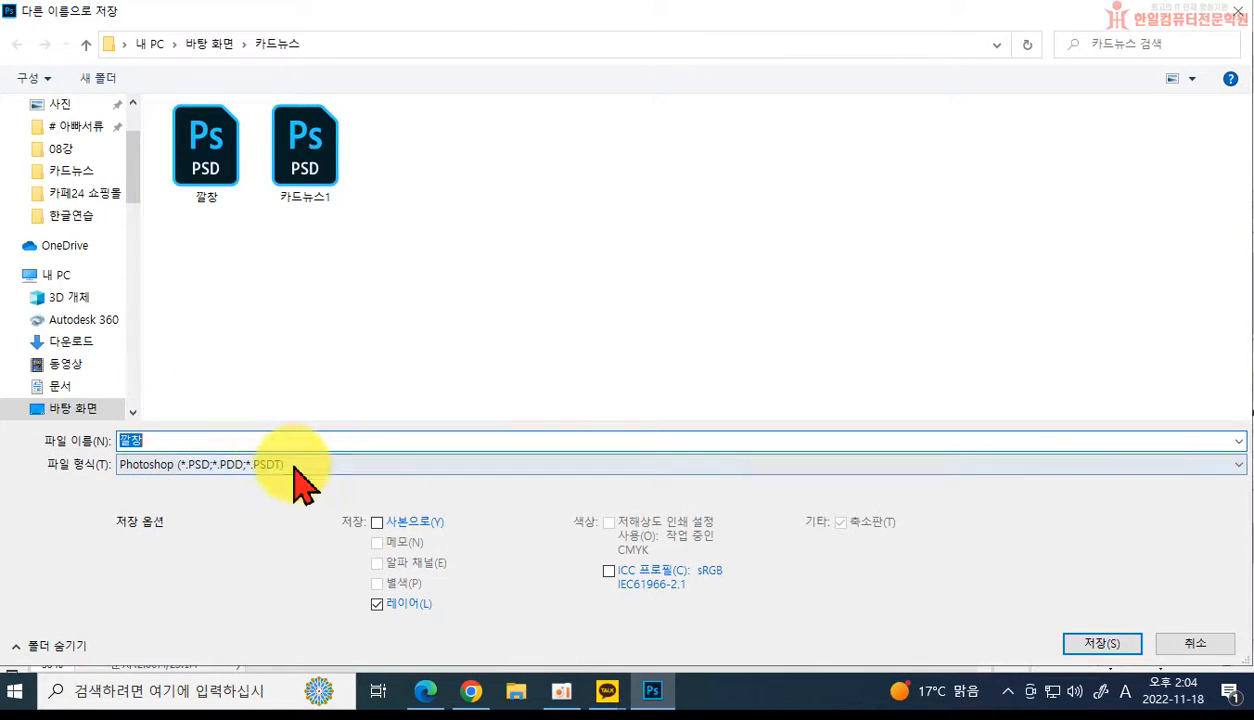
{"action": "type", "text": "AK"}
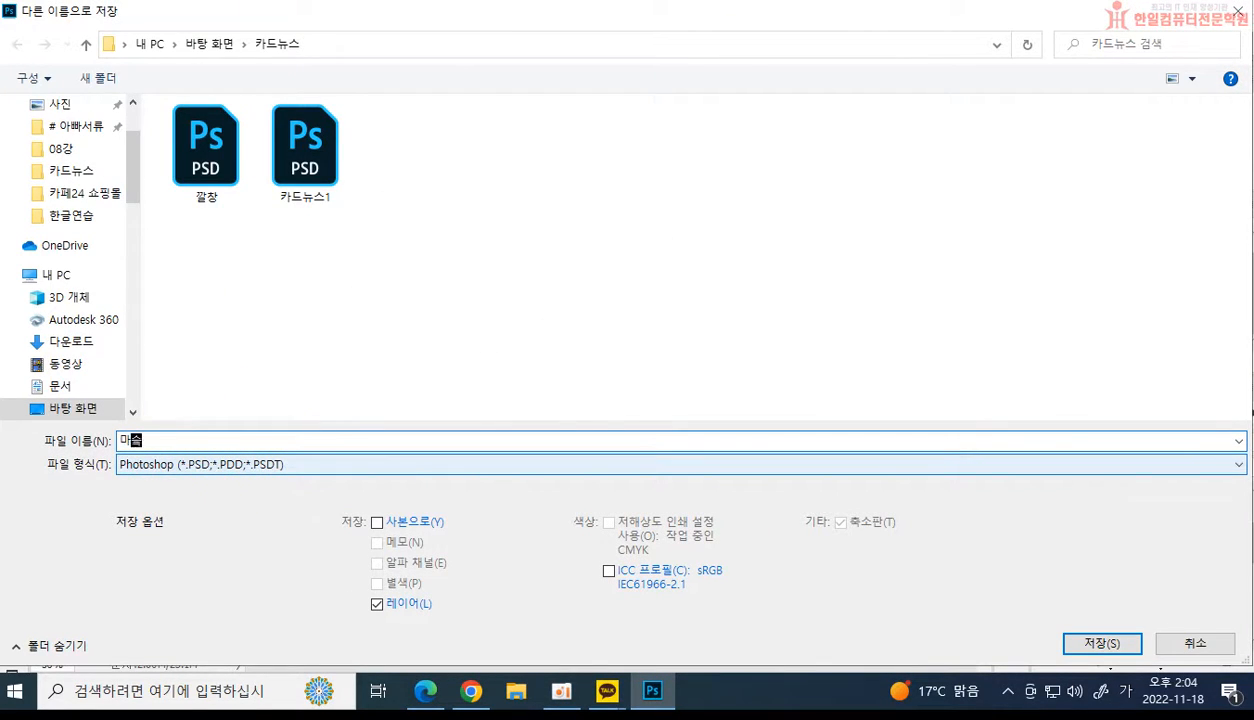
{"action": "key", "text": "Return"}
{"action": "left_click", "coordinate": [880, 205]}
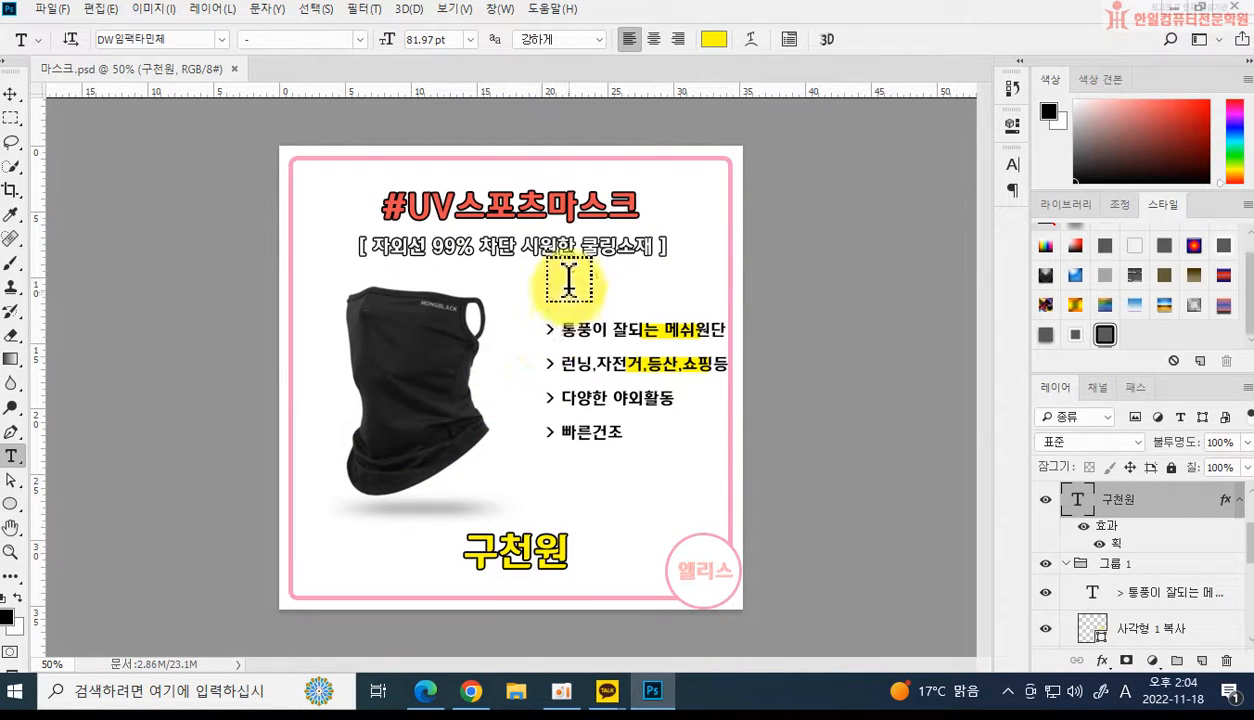
Save a PNG version of the mask card in the 카드뉴스 folder with the default PNG options.
{"action": "left_click", "coordinate": [52, 9]}
{"action": "left_click", "coordinate": [80, 214]}
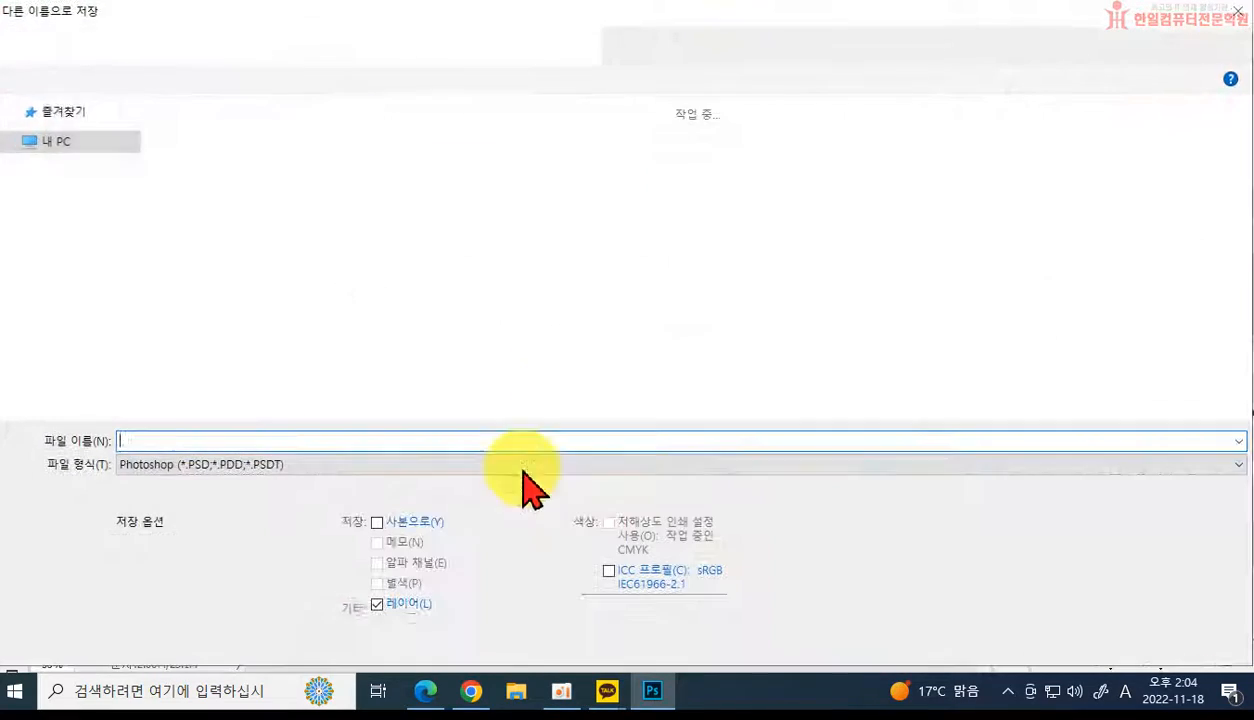
{"action": "left_click", "coordinate": [308, 464]}
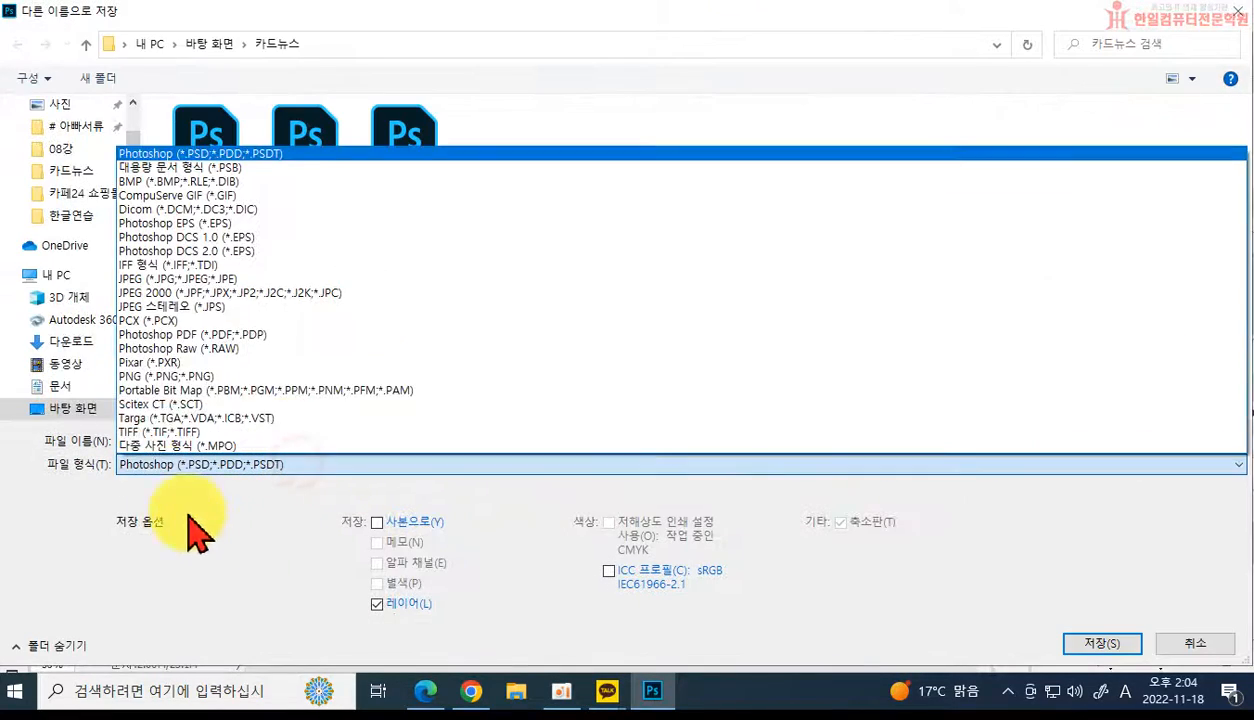
{"action": "left_click", "coordinate": [165, 378]}
{"action": "left_click", "coordinate": [1098, 645]}
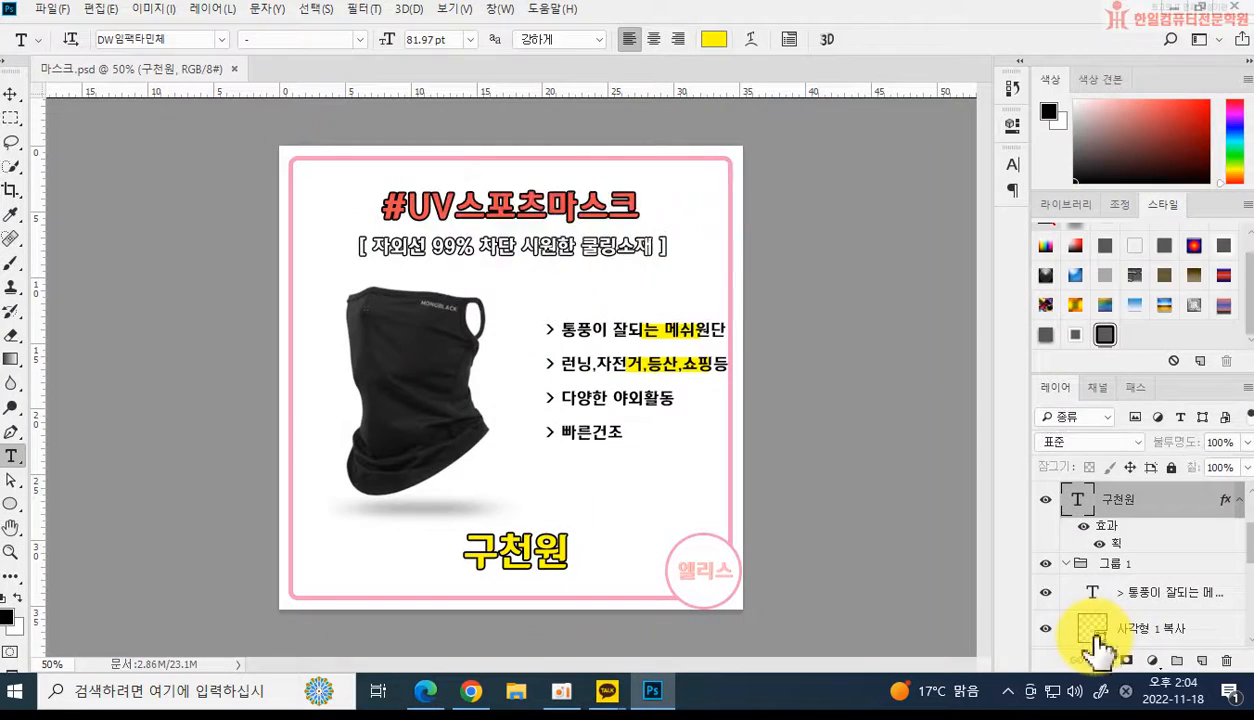
{"action": "left_click", "coordinate": [745, 210]}
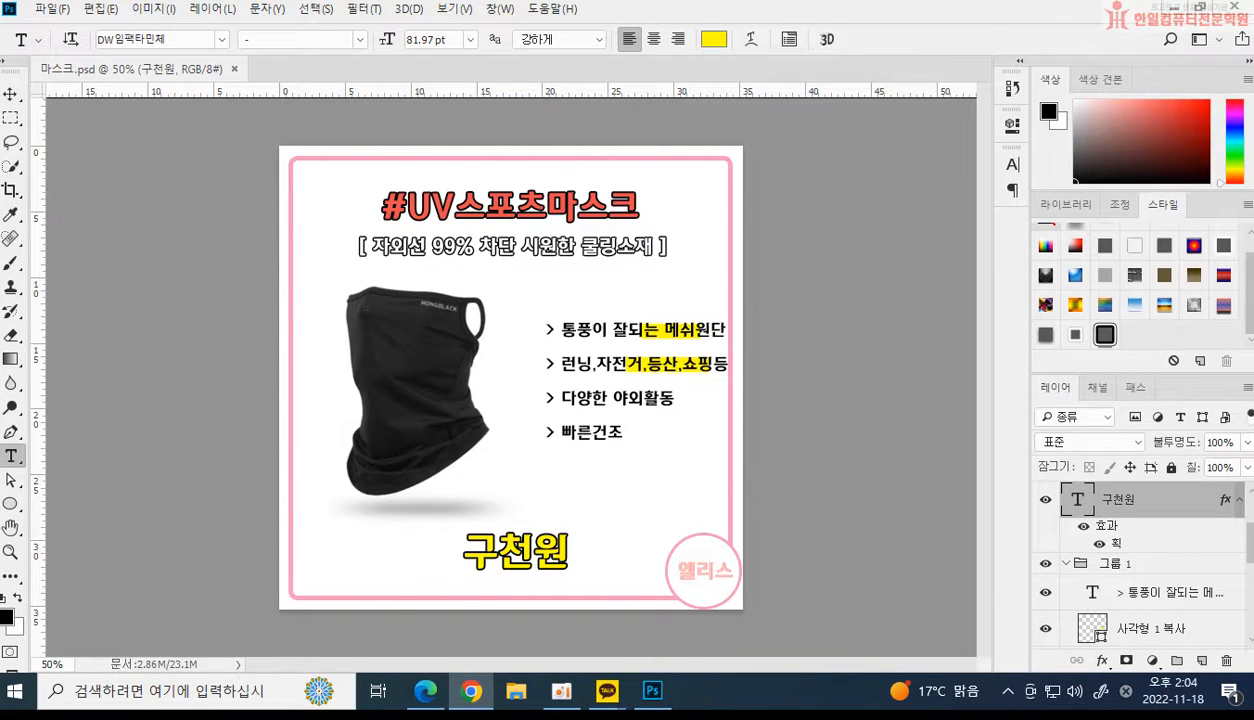
Switch to Chrome, open the pink women's running shoe product page and examine its detail photos for a usable shoe image.
{"action": "left_click", "coordinate": [471, 691]}
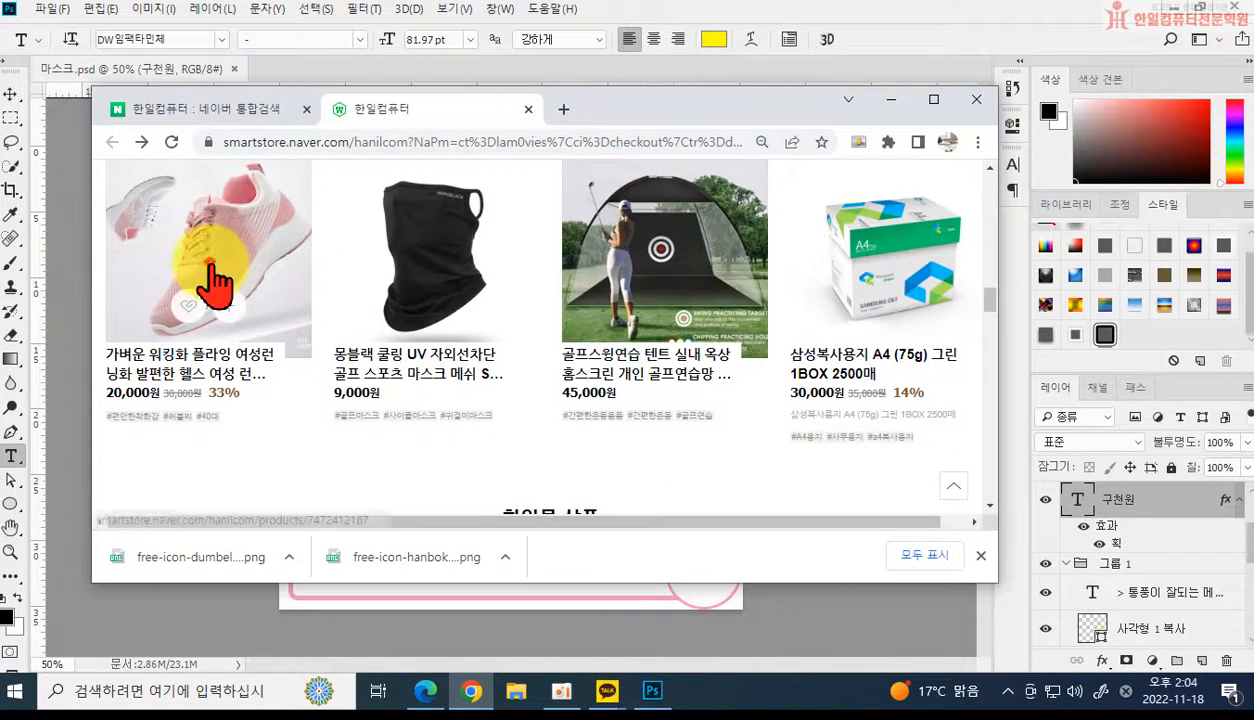
{"action": "left_click", "coordinate": [215, 283]}
{"action": "scroll", "coordinate": [600, 360], "scroll_direction": "down", "scroll_amount": 3}
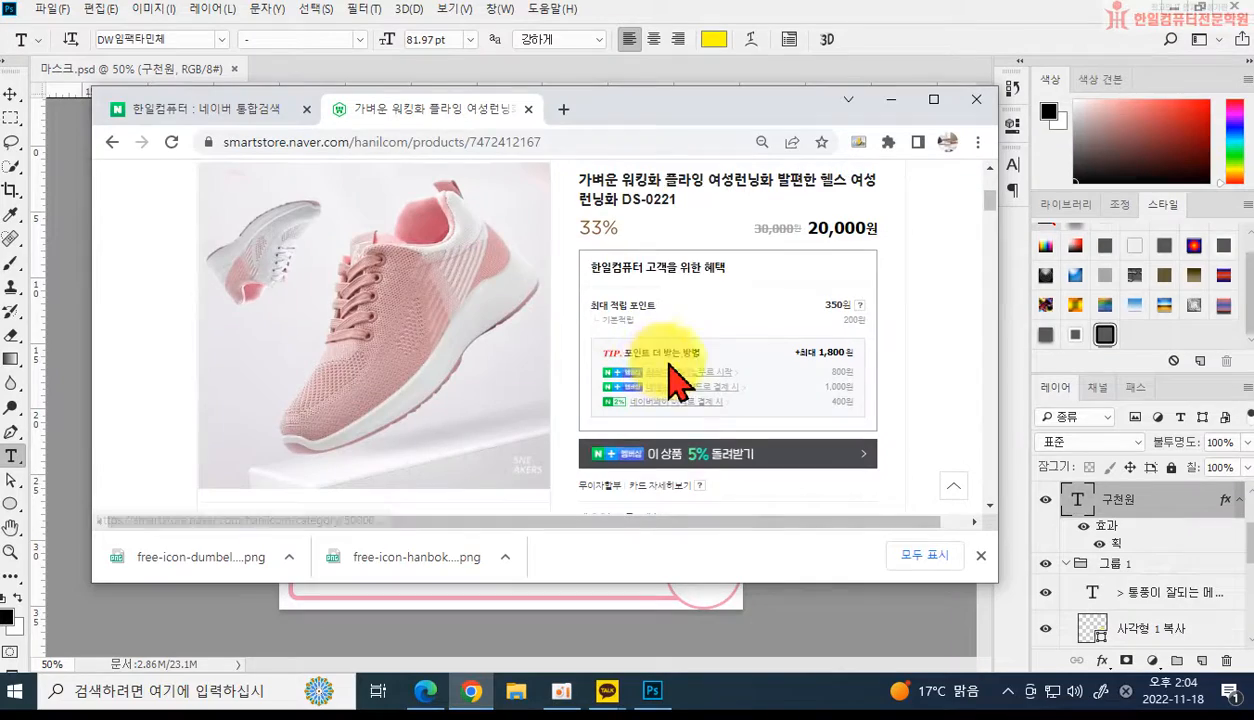
{"action": "scroll", "coordinate": [650, 360], "scroll_direction": "down", "scroll_amount": 5}
{"action": "scroll", "coordinate": [670, 405], "scroll_direction": "down", "scroll_amount": 20}
{"action": "scroll", "coordinate": [665, 418], "scroll_direction": "up", "scroll_amount": 10}
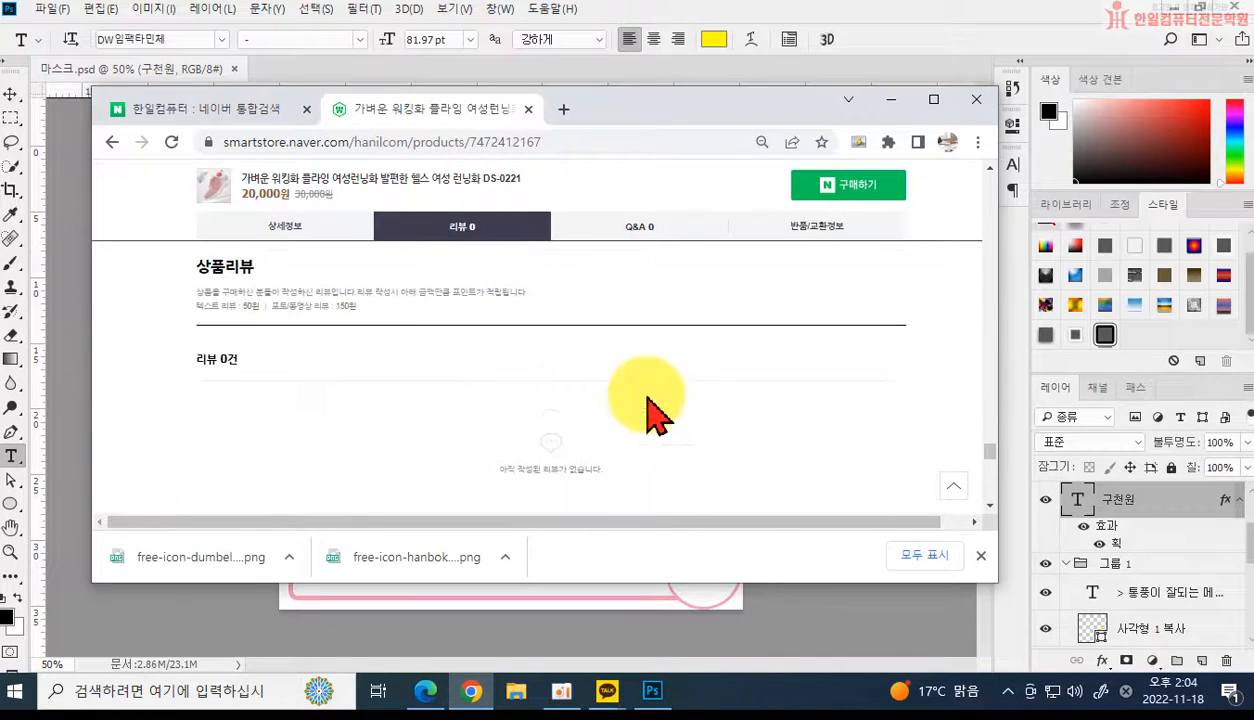
{"action": "scroll", "coordinate": [648, 412], "scroll_direction": "up", "scroll_amount": 10}
{"action": "scroll", "coordinate": [648, 410], "scroll_direction": "up", "scroll_amount": 8}
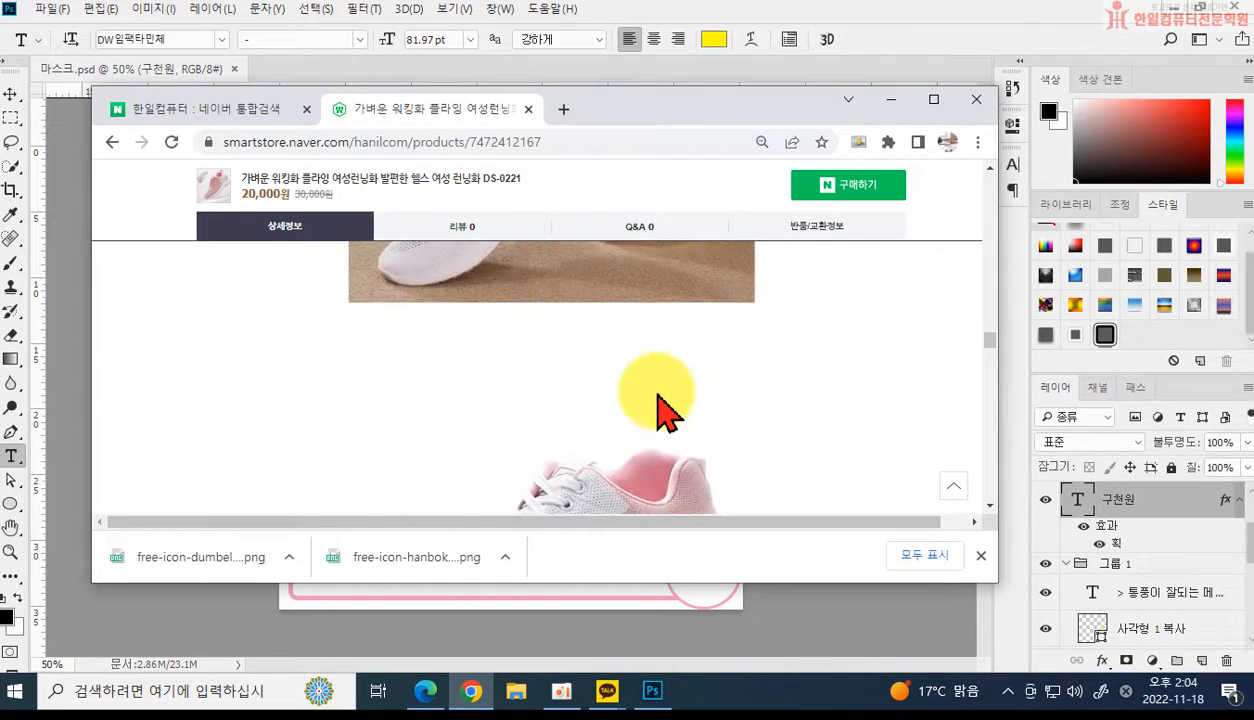
{"action": "scroll", "coordinate": [660, 395], "scroll_direction": "up", "scroll_amount": 10}
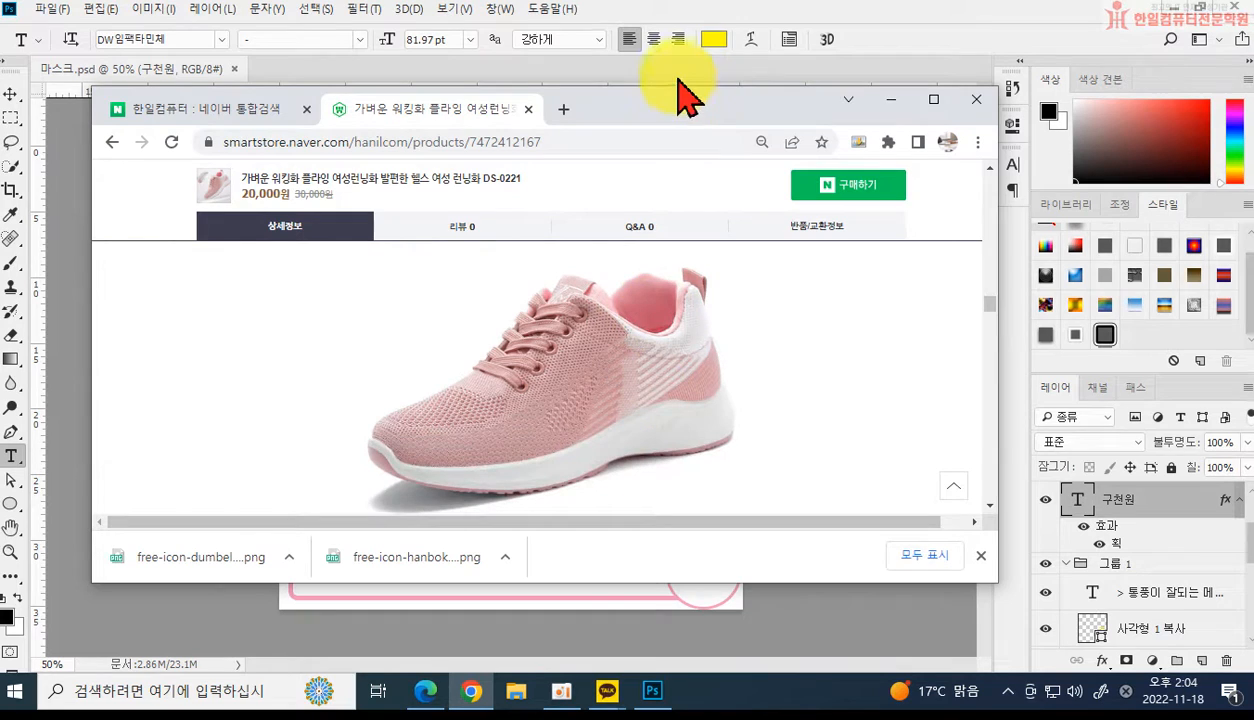
{"action": "left_click_drag", "start_coordinate": [676, 88], "coordinate": [673, 21]}
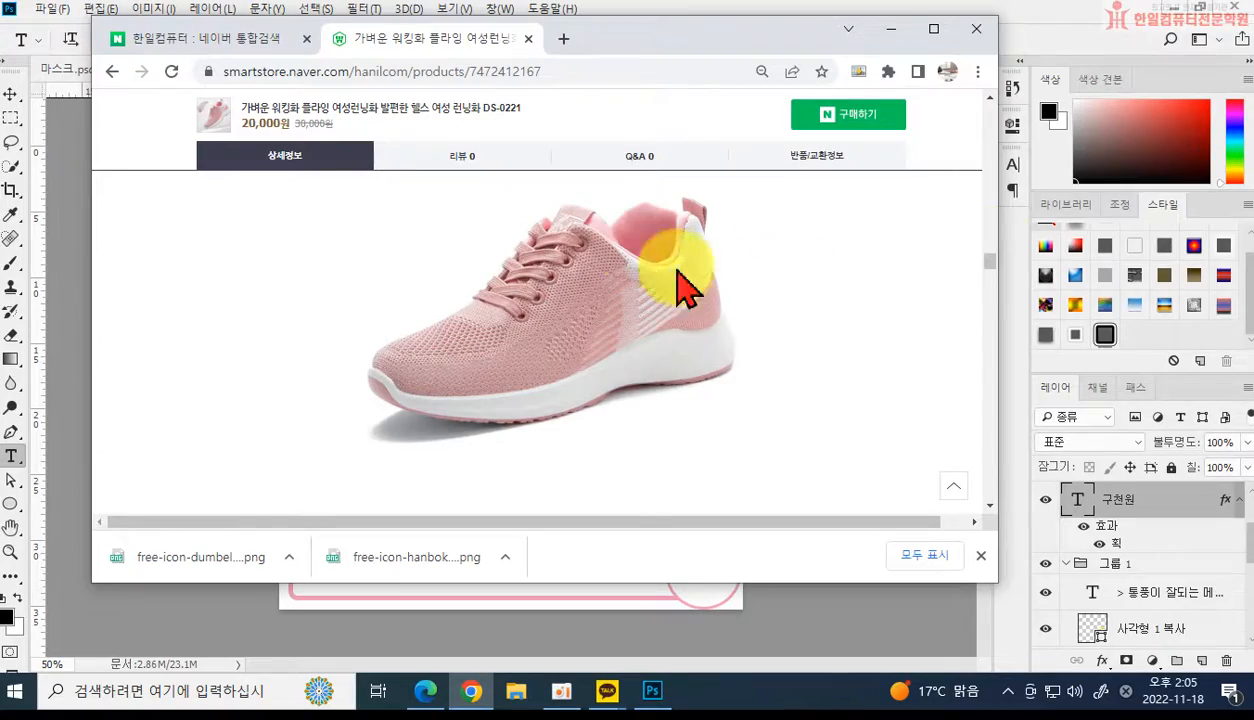
Capture a screen clip of the pink running shoe photo and return to the mask card in Photoshop.
{"action": "key", "text": "super+shift+s"}
{"action": "left_click_drag", "start_coordinate": [333, 173], "coordinate": [783, 470]}
{"action": "left_click_drag", "start_coordinate": [652, 42], "coordinate": [0, 350]}
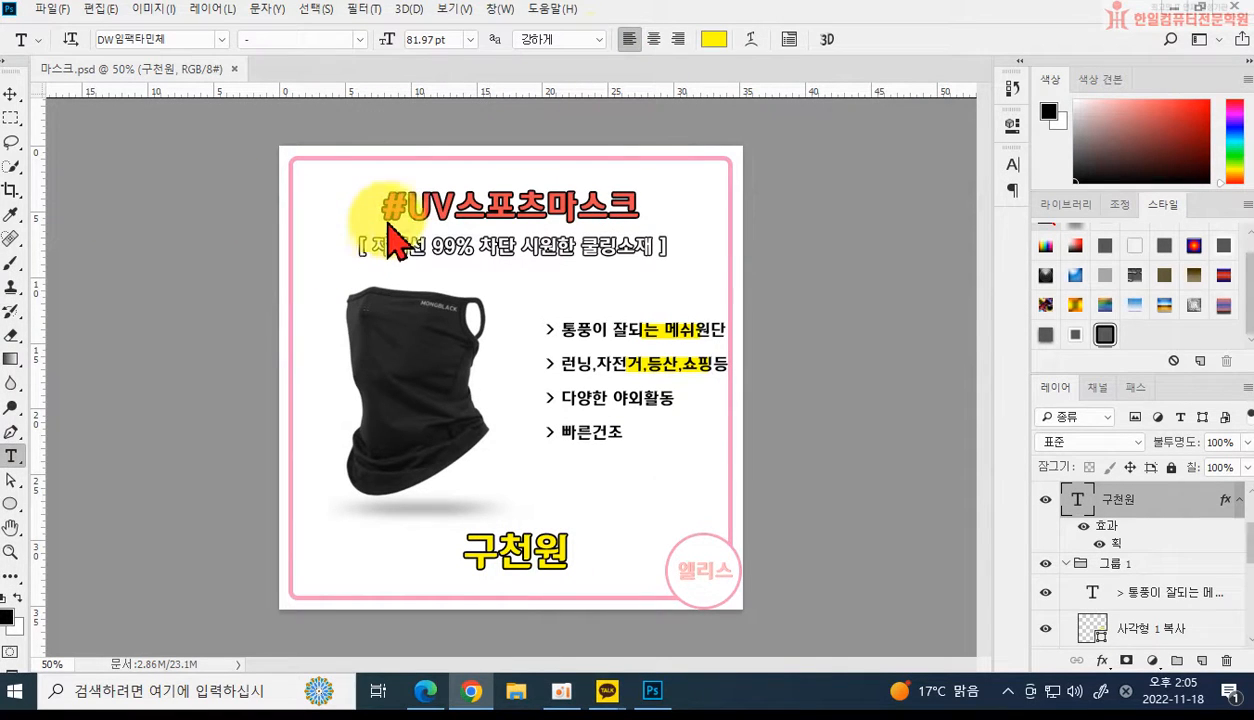
Replace the UV스포츠마스크 heading text after the # with 가벼운 워킹화.
{"action": "left_click_drag", "start_coordinate": [383, 205], "coordinate": [661, 207]}
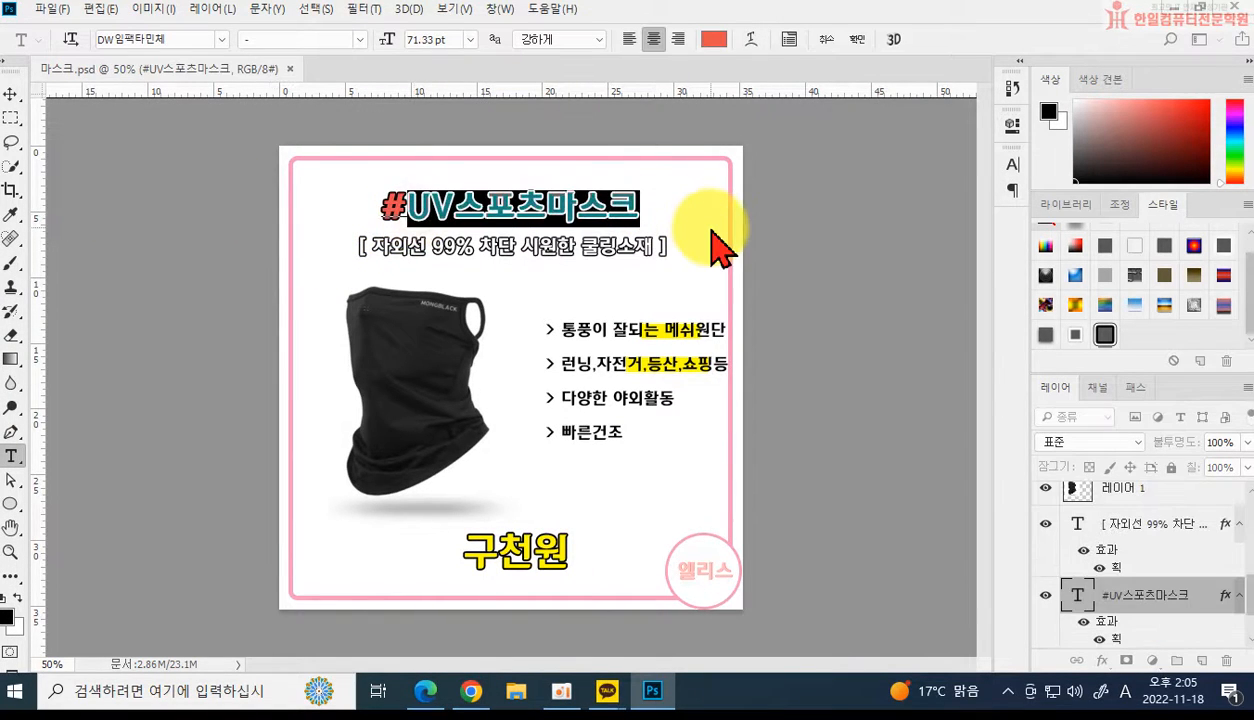
{"action": "type", "text": "RKQU"}
{"action": "key", "text": "BackSpace"}
{"action": "key", "text": "BackSpace"}
{"action": "key", "text": "BackSpace"}
{"action": "key", "text": "BackSpace"}
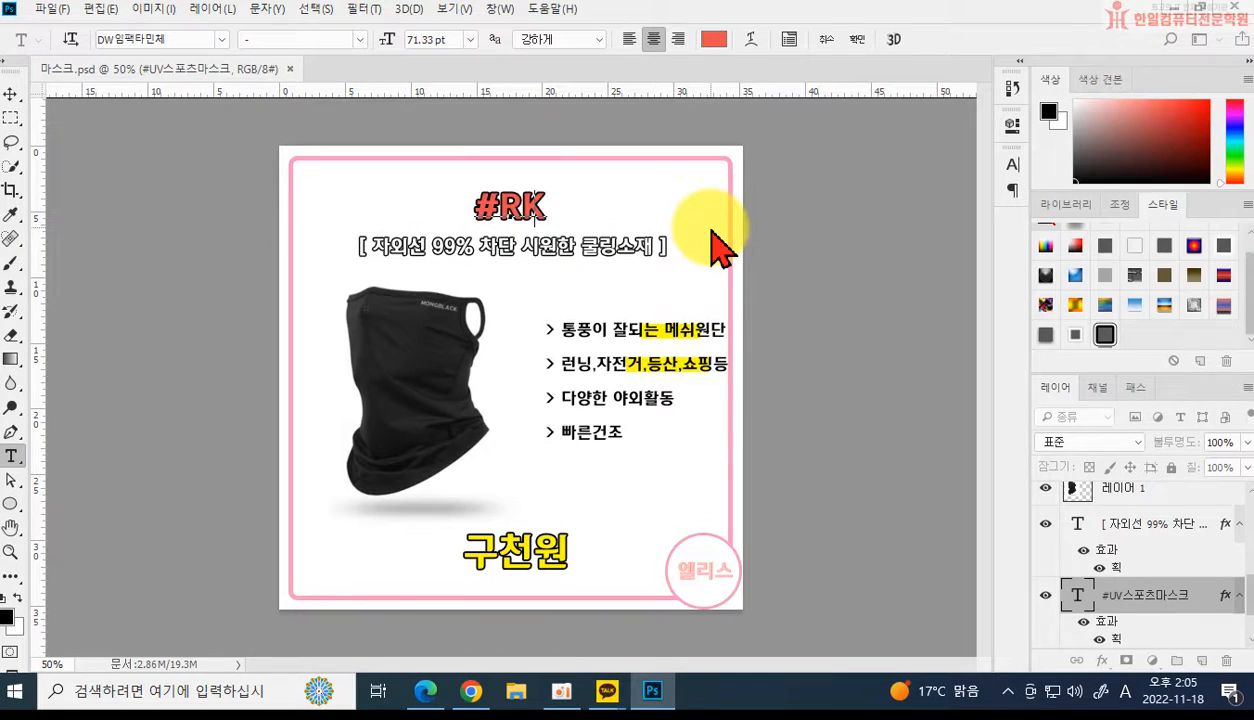
{"action": "key", "text": "Hangul"}
{"action": "type", "text": "가병"}
{"action": "type", "text": "운 워킹화"}
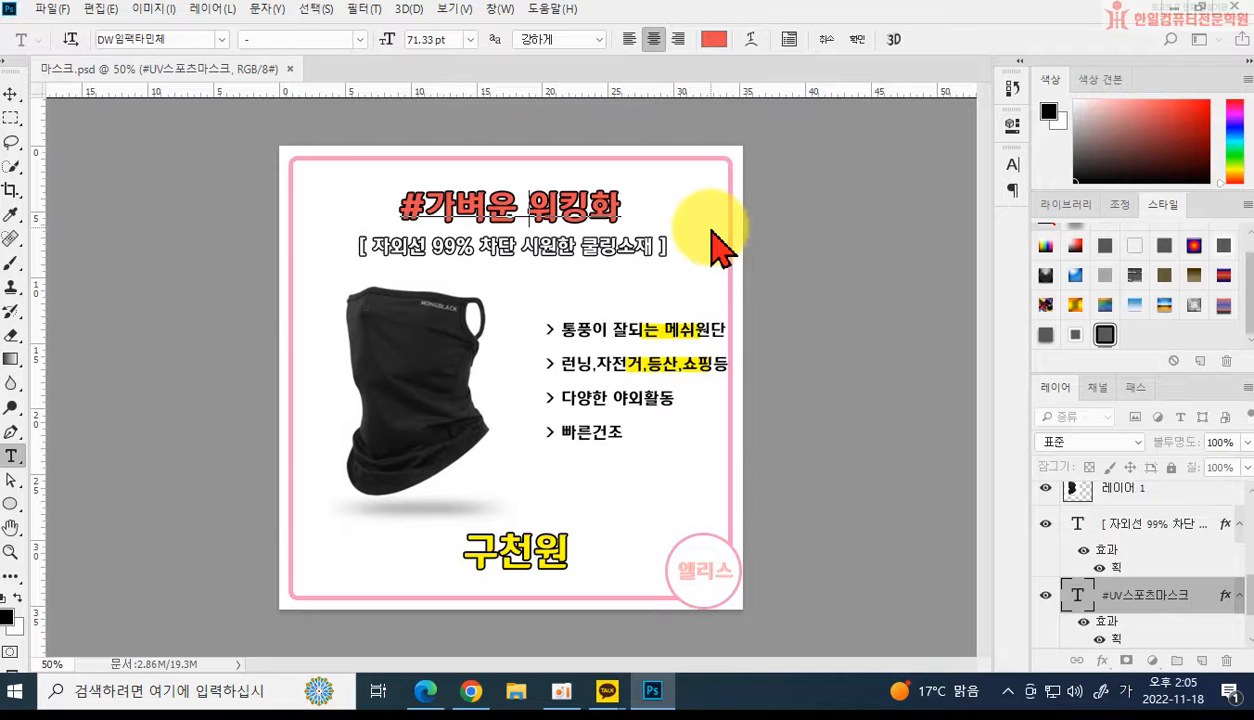
{"action": "key", "text": "BackSpace"}
{"action": "key", "text": "BackSpace"}
{"action": "type", "text": "운데 ㅍ"}
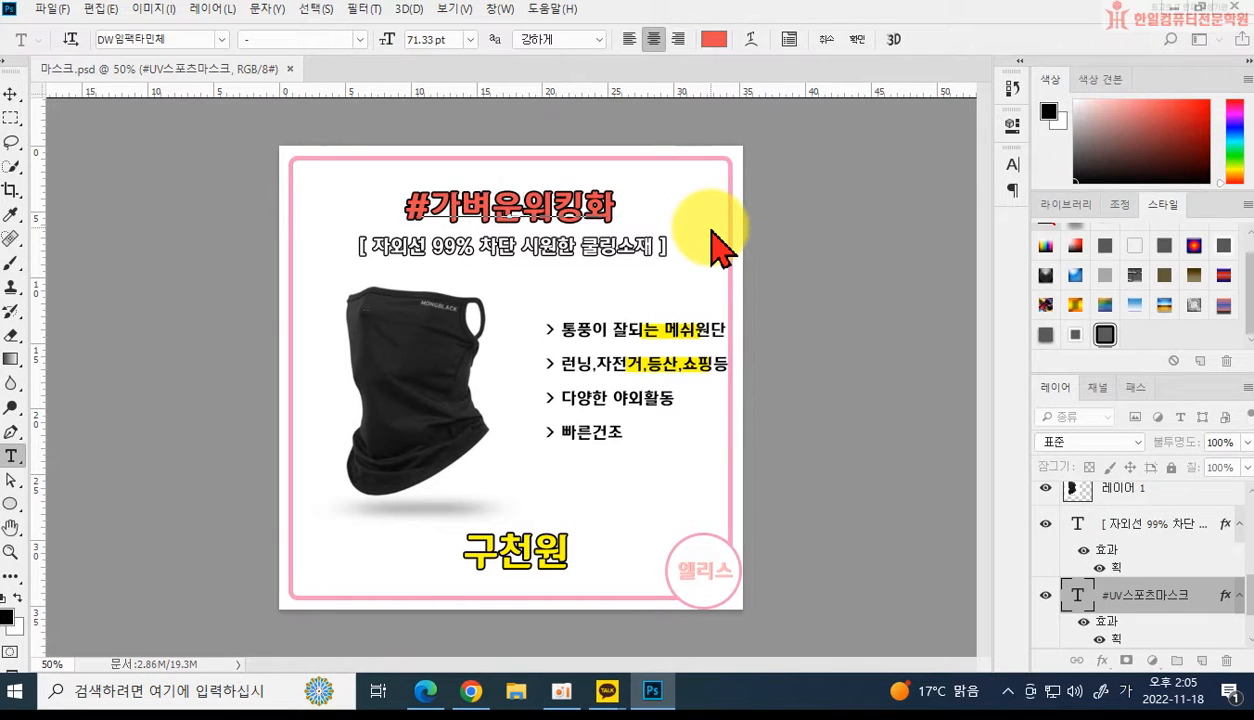
{"action": "type", "text": "ㅐ션까지"}
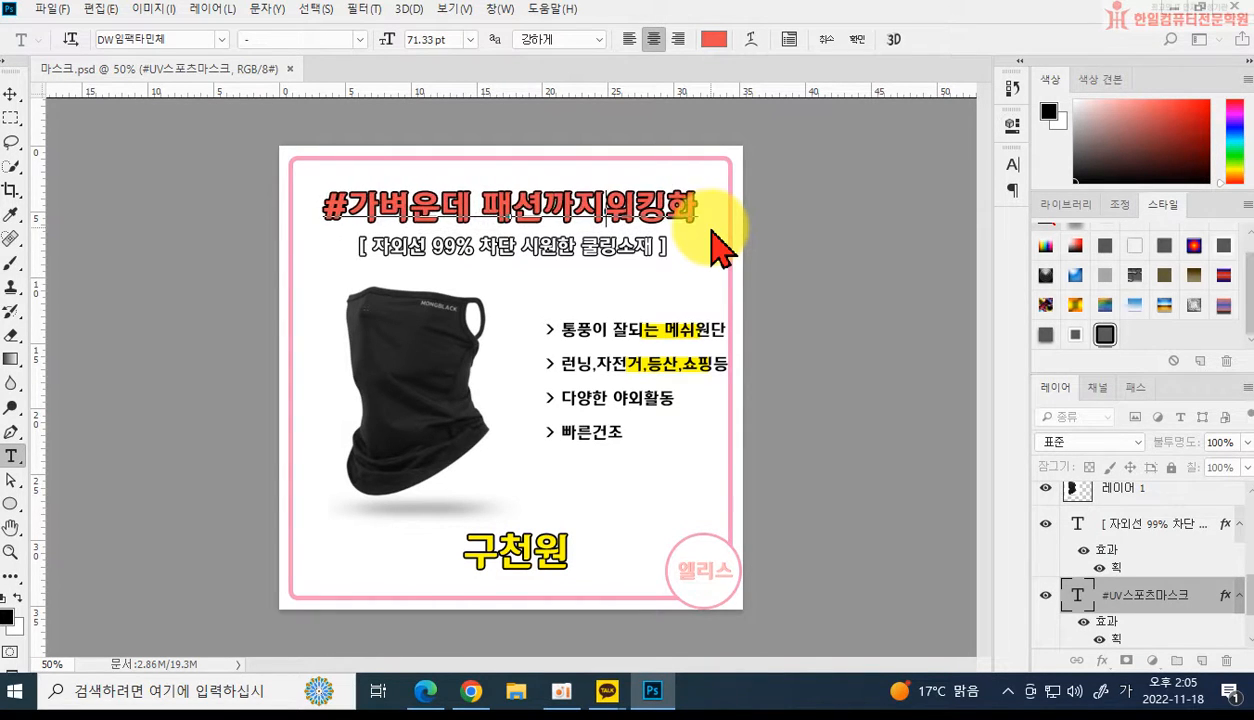
{"action": "key", "text": "BackSpace"}
{"action": "key", "text": "BackSpace"}
{"action": "key", "text": "BackSpace"}
{"action": "key", "text": "BackSpace"}
{"action": "key", "text": "BackSpace"}
{"action": "key", "text": "BackSpace"}
{"action": "key", "text": "BackSpace"}
{"action": "key", "text": "BackSpace"}
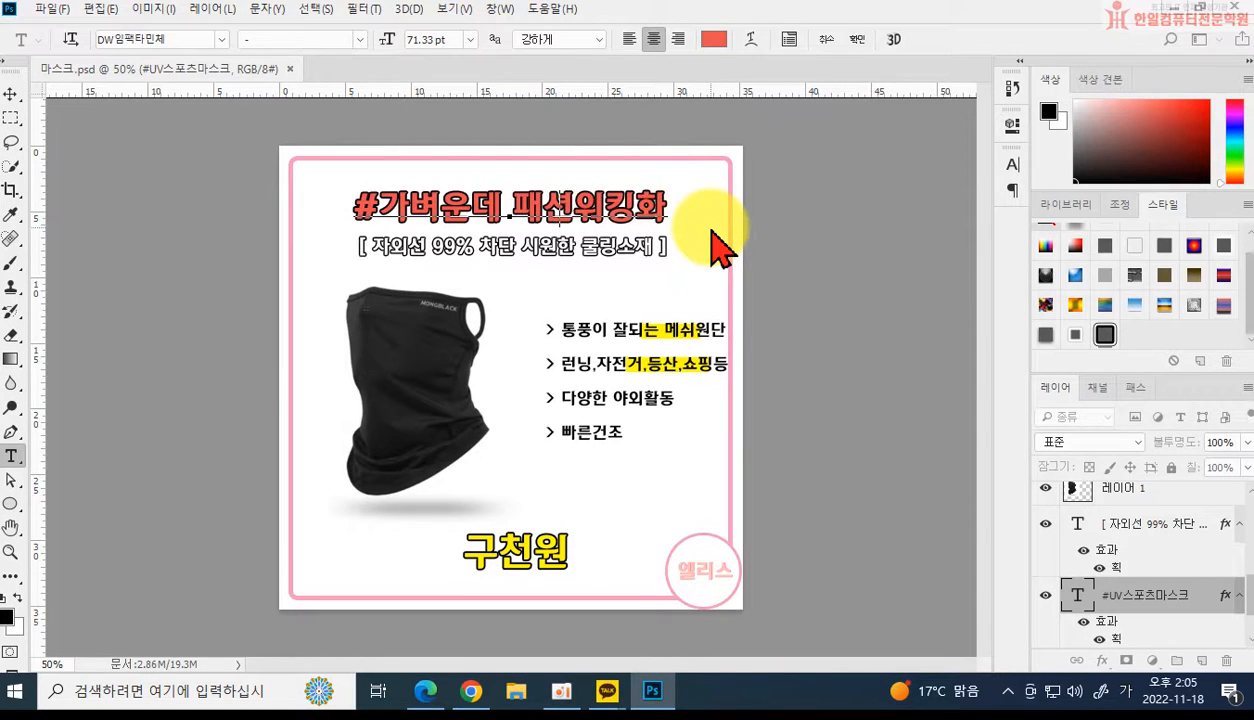
{"action": "type", "text": "운"}
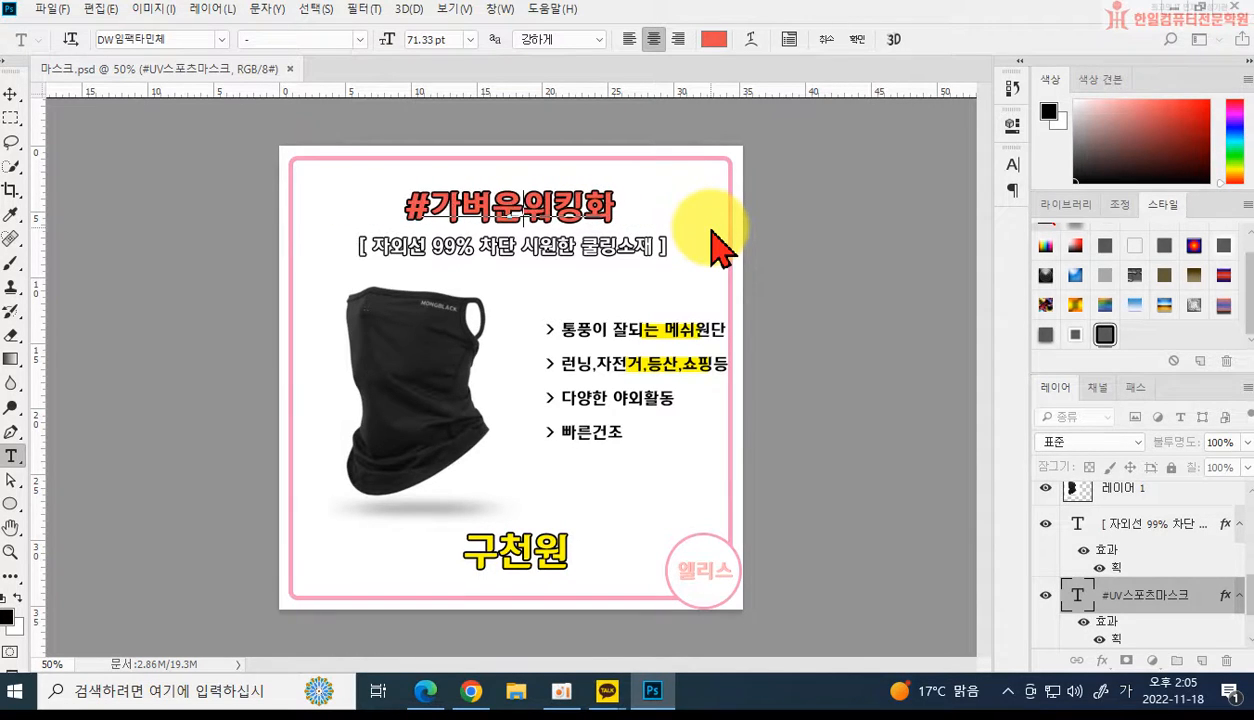
Insert 여성 before 워킹화 so the heading reads #가벼운 여성워킹화.
{"action": "key", "text": "ctrl"}
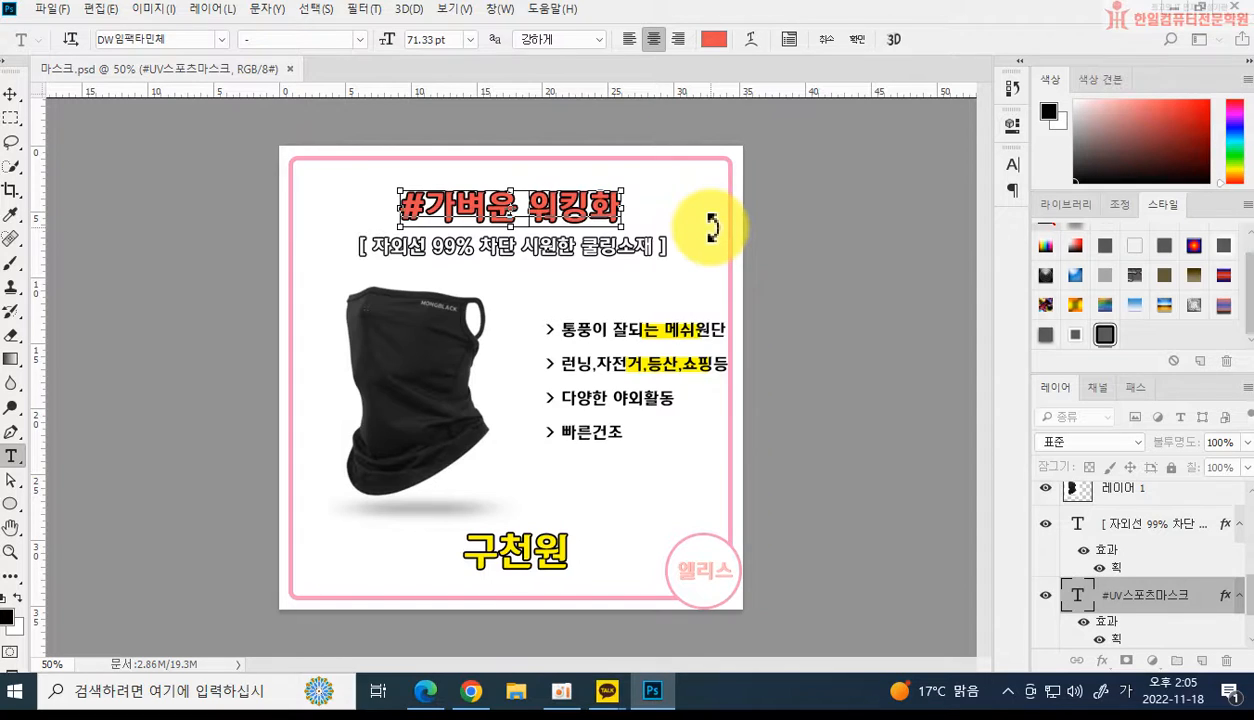
{"action": "type", "text": "여성"}
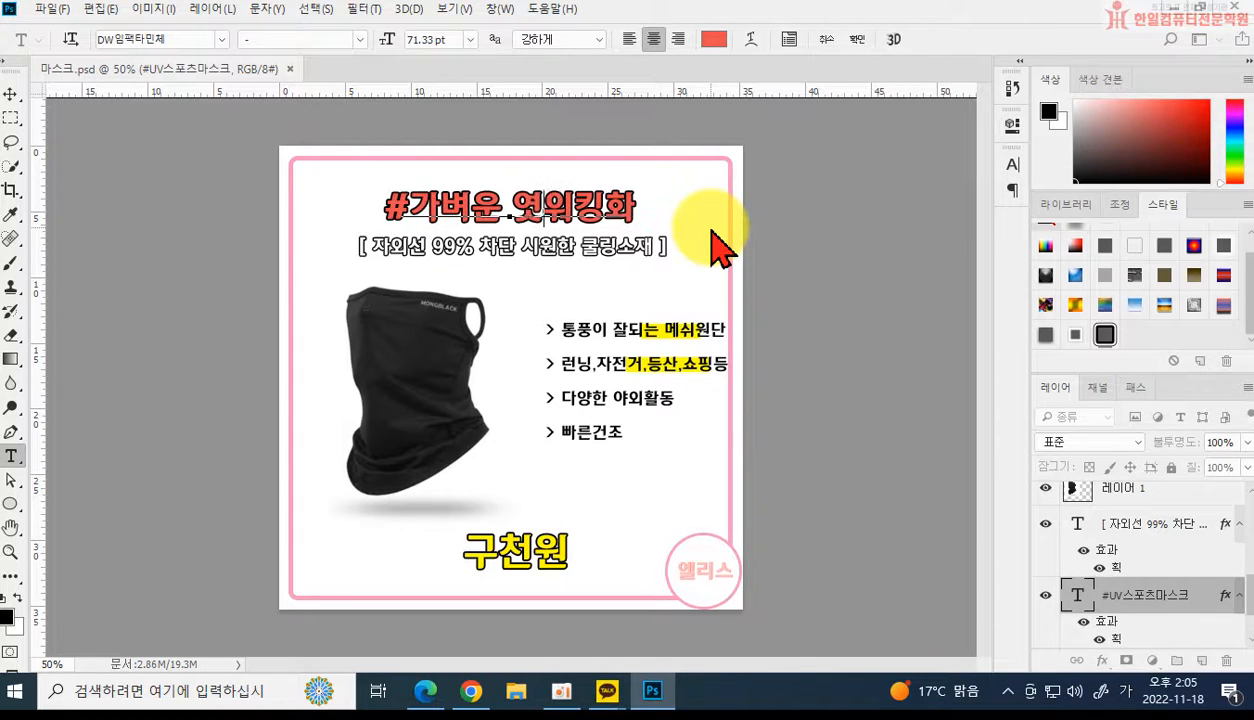
{"action": "key", "text": "ctrl"}
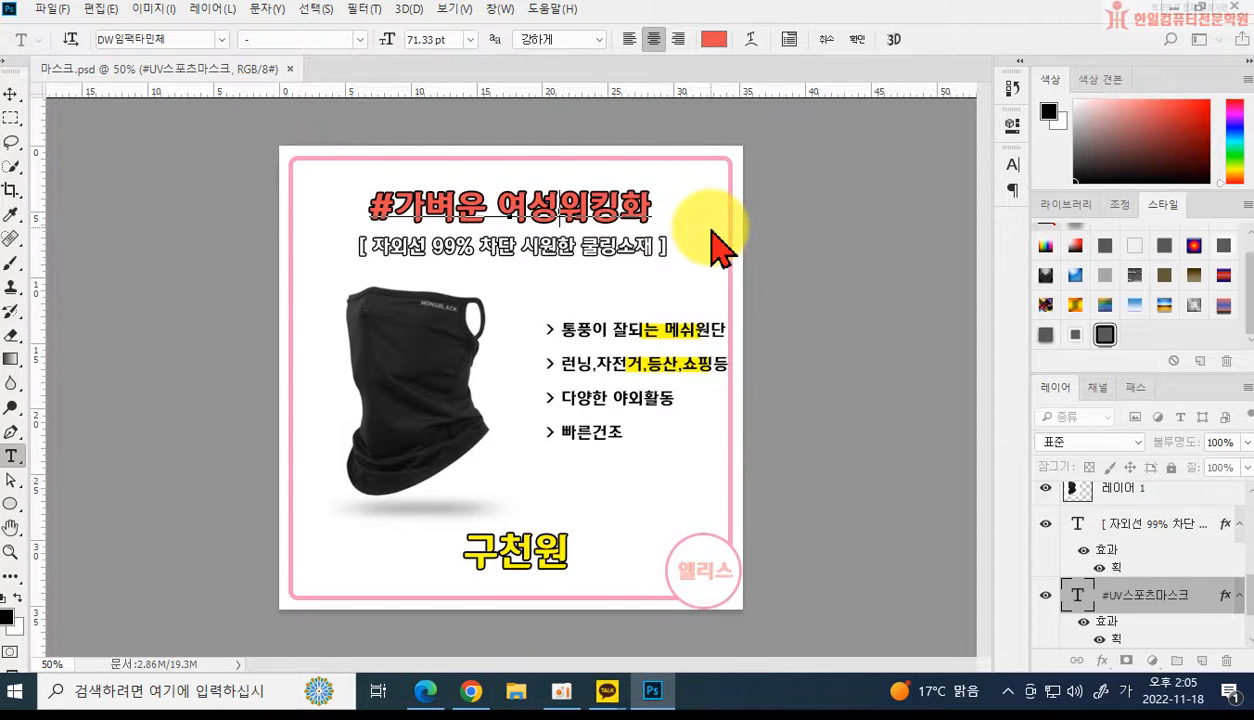
{"action": "key", "text": "ctrl+Return"}
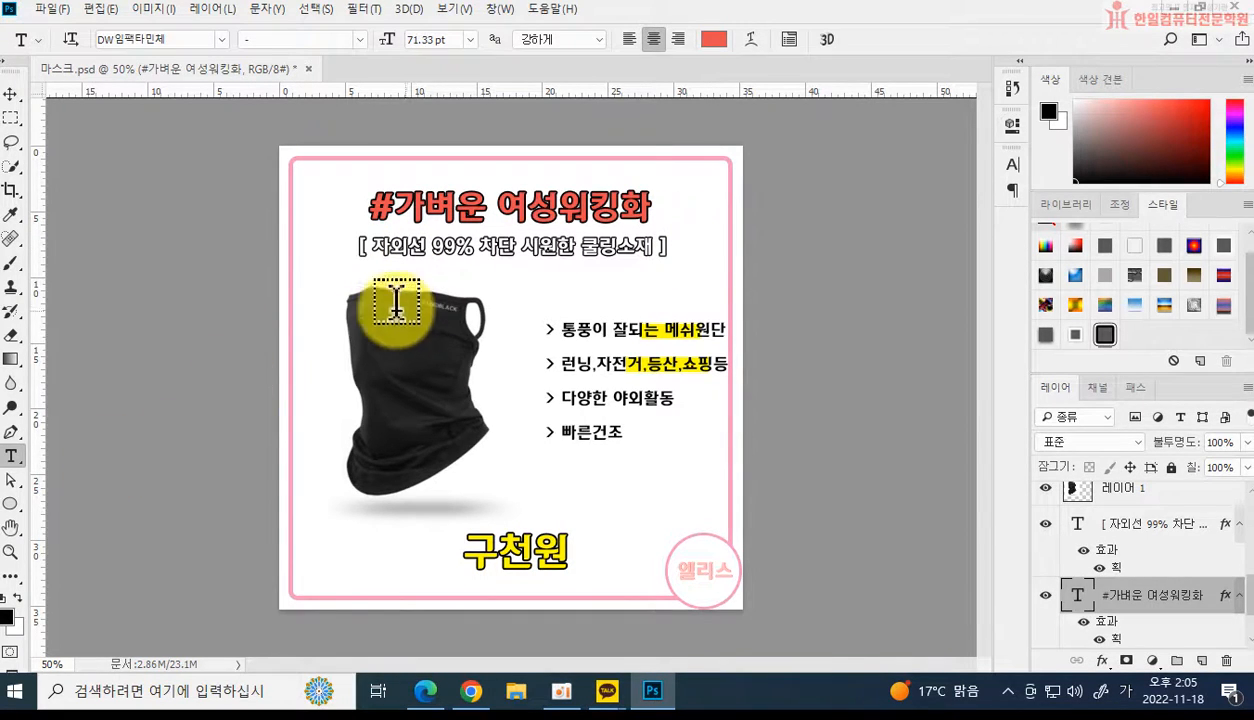
Replace the bracketed subheading text with 경량으로 가볍고 편안한 착화감 and centre it under the heading.
{"action": "left_click_drag", "start_coordinate": [370, 246], "coordinate": [652, 244]}
{"action": "type", "text": "쿨리"}
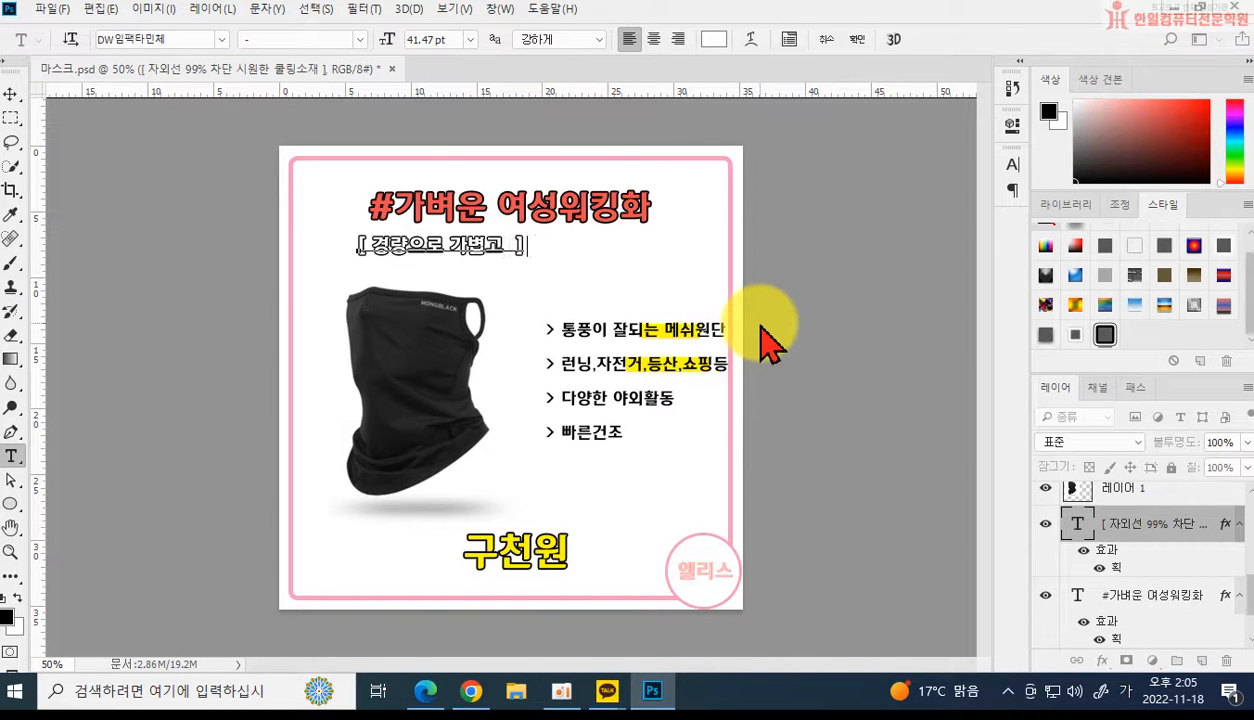
{"action": "type", "text": "한"}
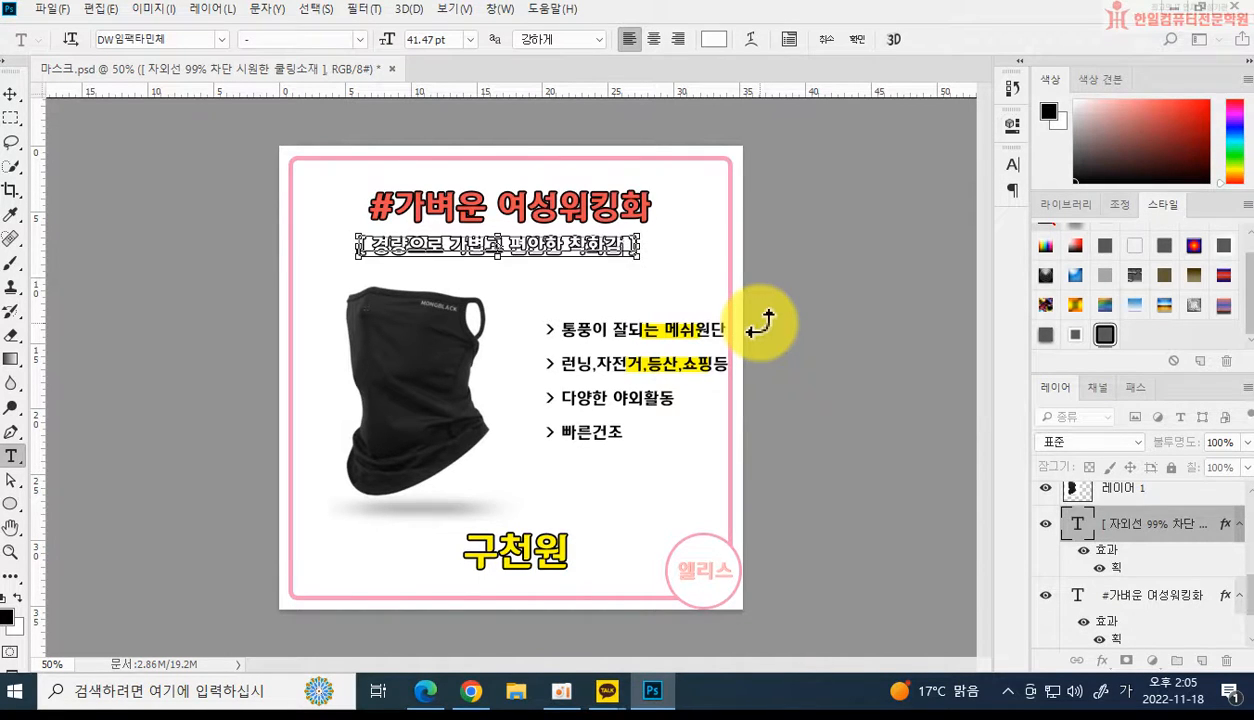
{"action": "key", "text": "ctrl+Return"}
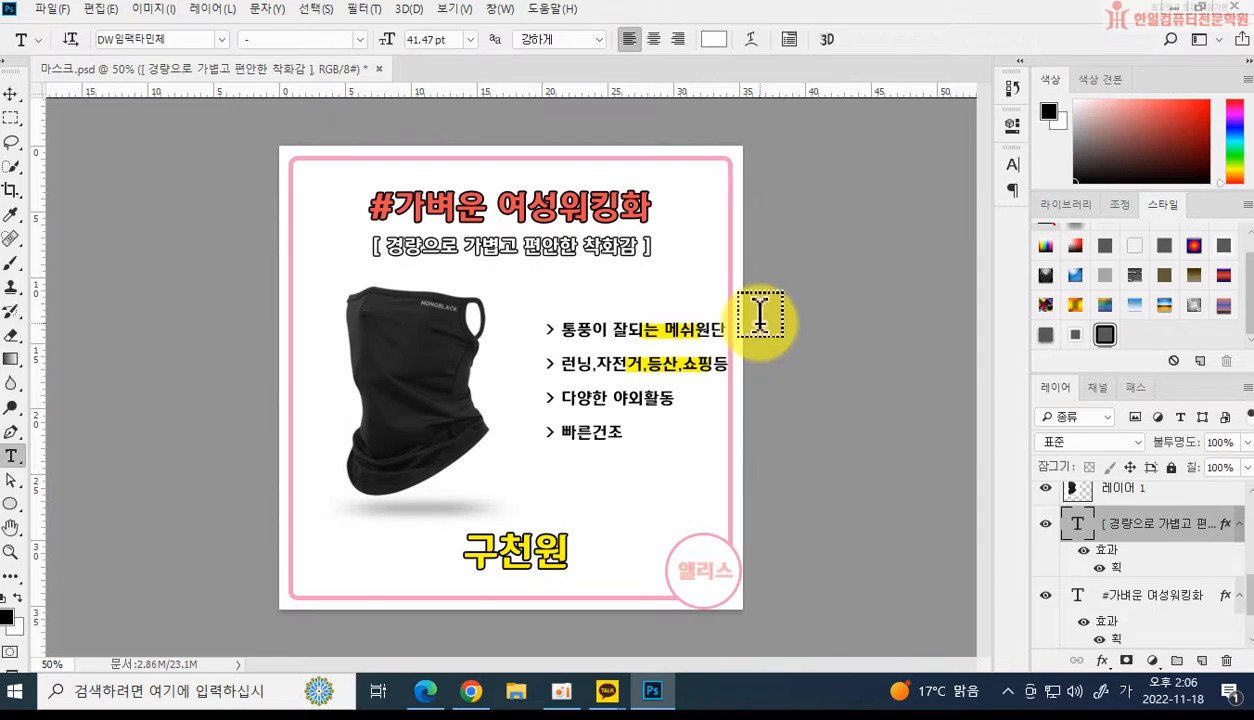
Replace the mask picture with the captured shoe image, enlarge it to about 110% and place it beside the feature list.
{"action": "left_click", "coordinate": [418, 352], "text": "ctrl"}
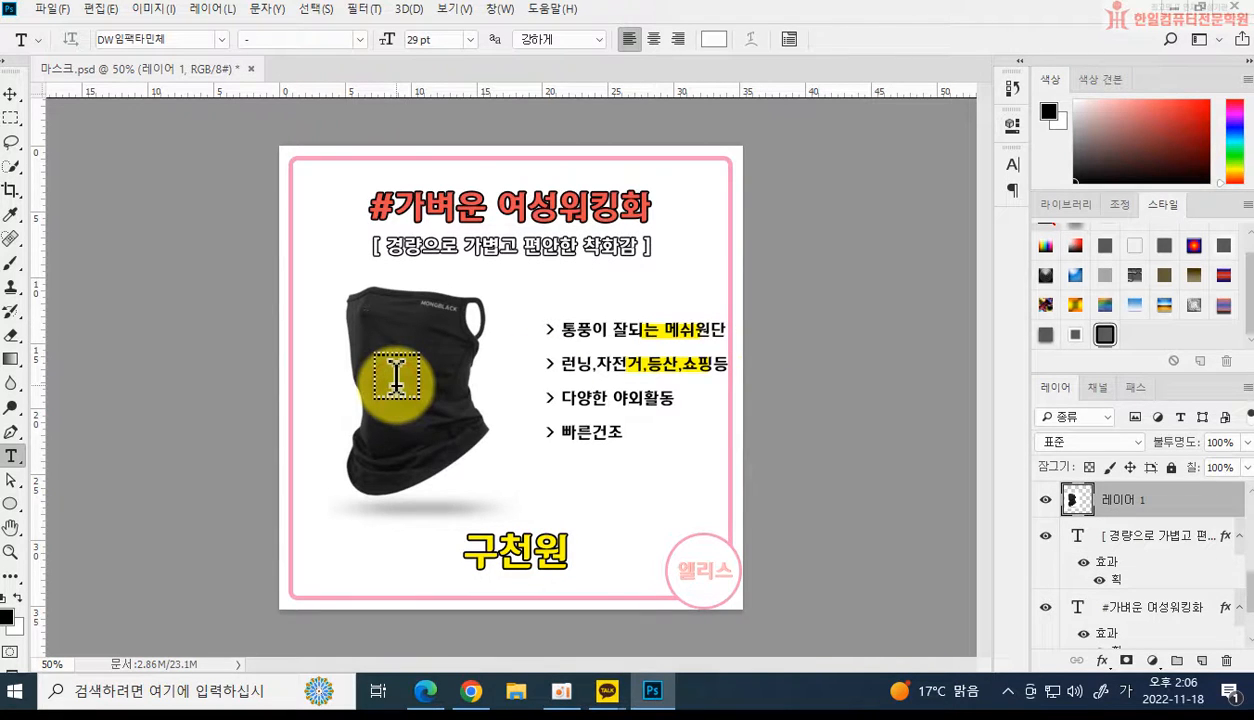
{"action": "key", "text": "Delete"}
{"action": "key", "text": "ctrl+v"}
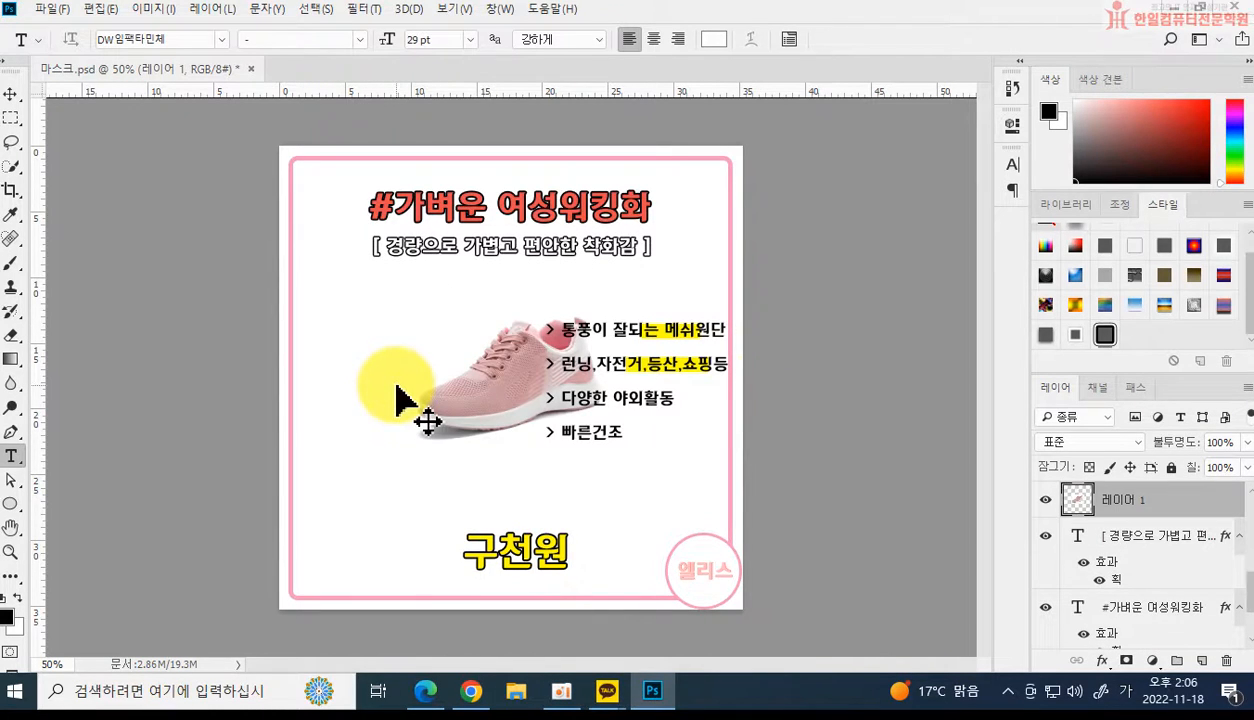
{"action": "key", "text": "ctrl+t"}
{"action": "left_click_drag", "start_coordinate": [504, 397], "coordinate": [405, 418]}
{"action": "left_click_drag", "start_coordinate": [515, 467], "coordinate": [537, 482]}
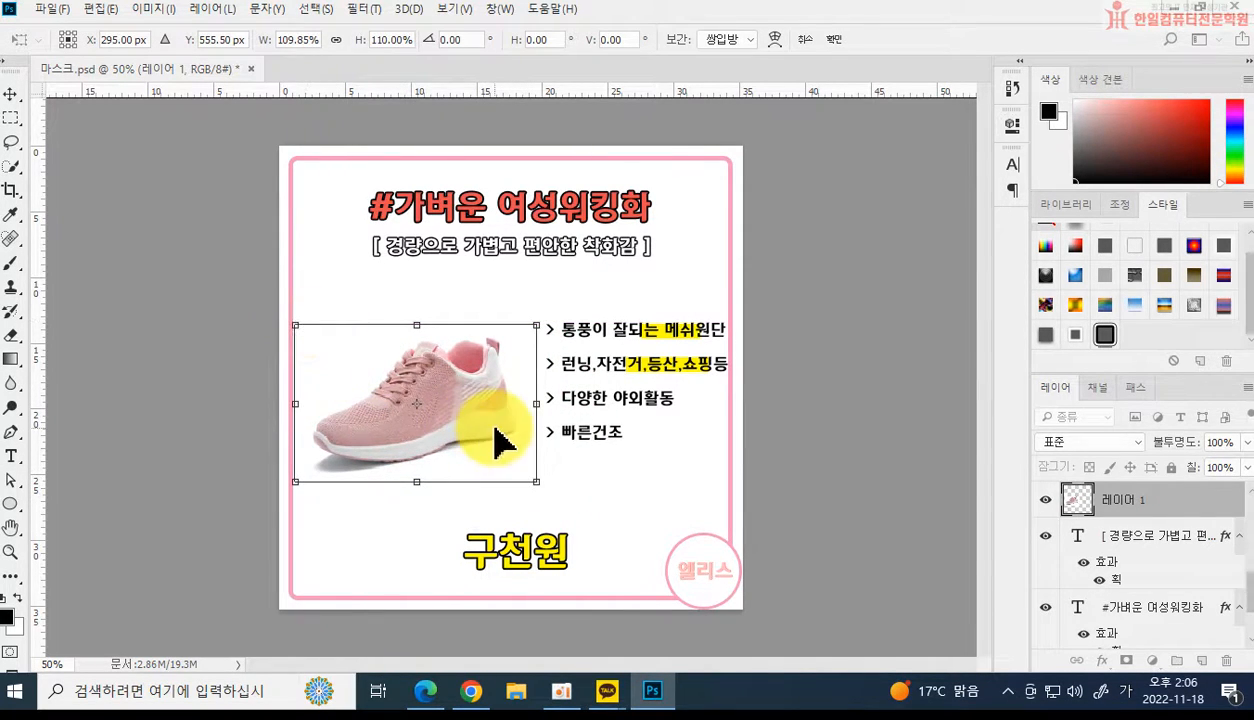
{"action": "key", "text": "Return"}
Change the first two feature lines to 숨쉬는 런닝화 and 메쉬소재로 통기성 굿.
{"action": "left_click", "coordinate": [560, 330]}
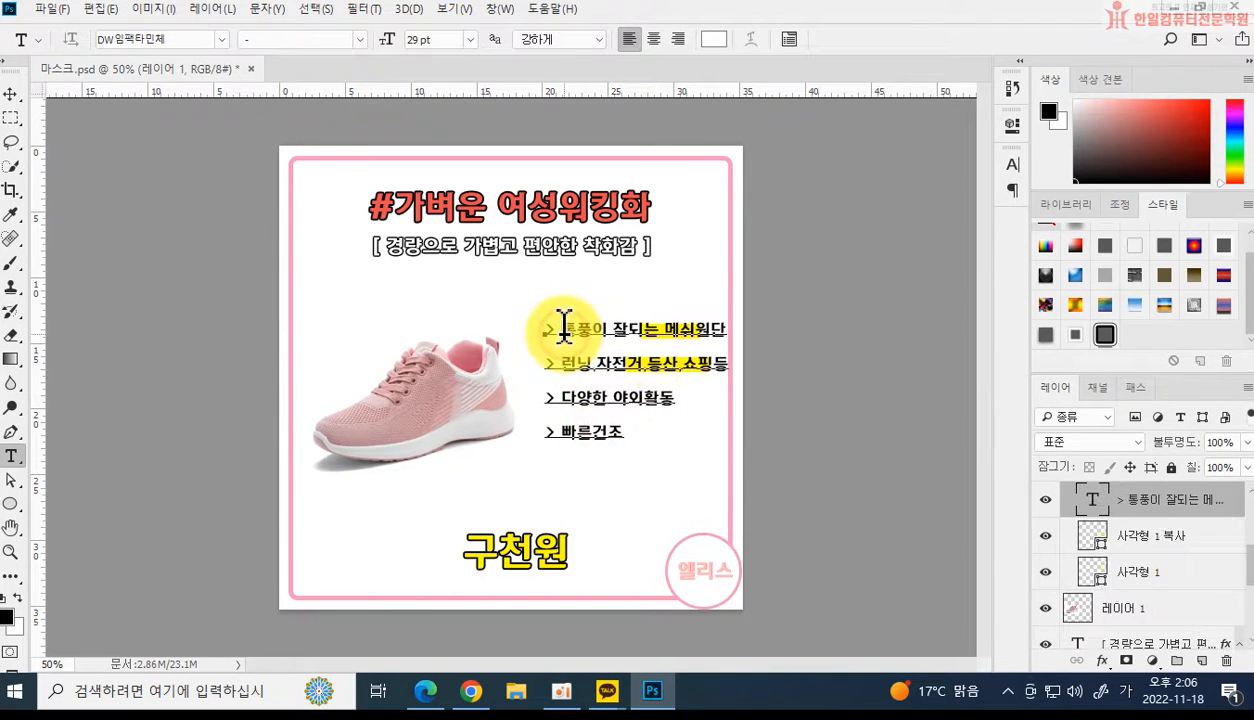
{"action": "left_click_drag", "start_coordinate": [560, 330], "coordinate": [750, 341]}
{"action": "type", "text": "ㄱ"}
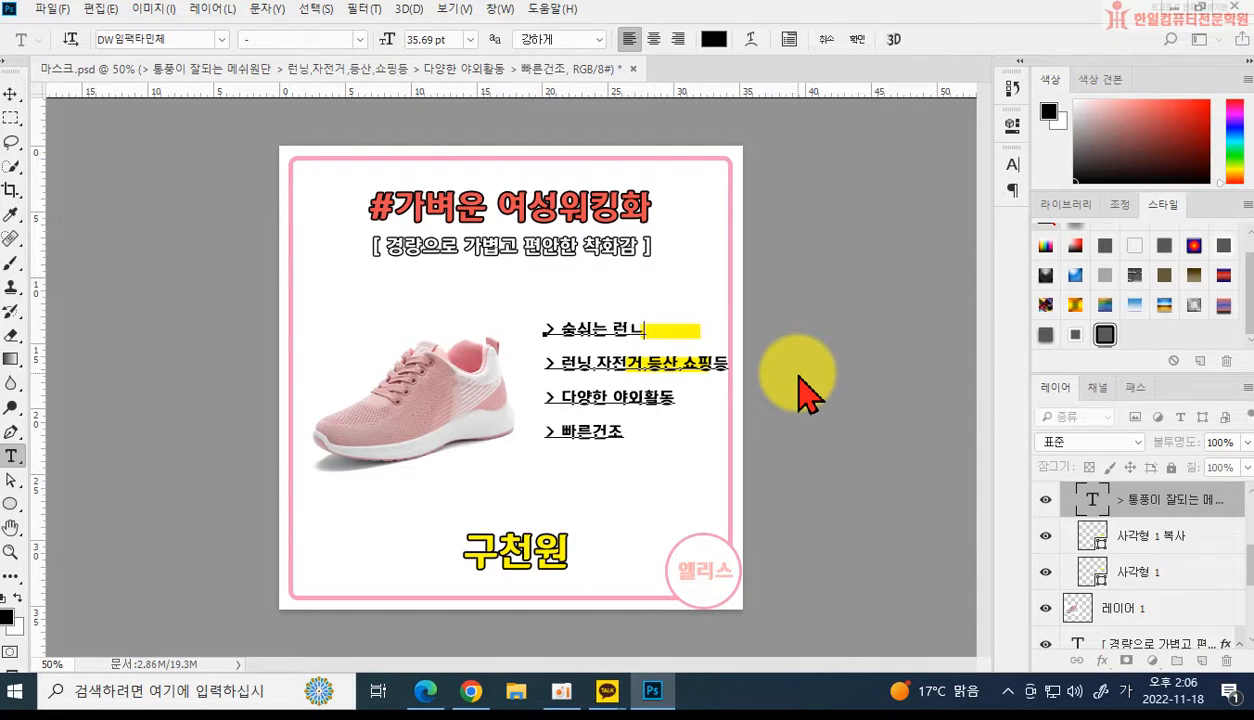
{"action": "left_click", "coordinate": [799, 377]}
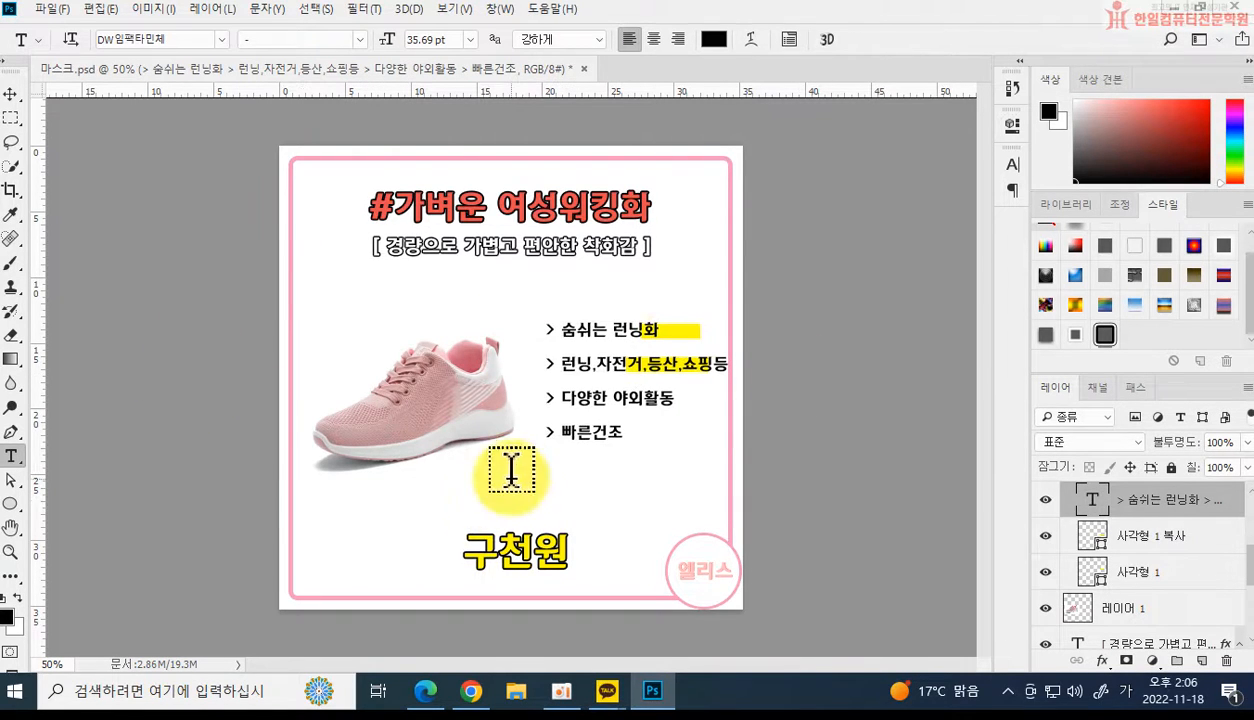
{"action": "left_click_drag", "start_coordinate": [565, 362], "coordinate": [722, 360]}
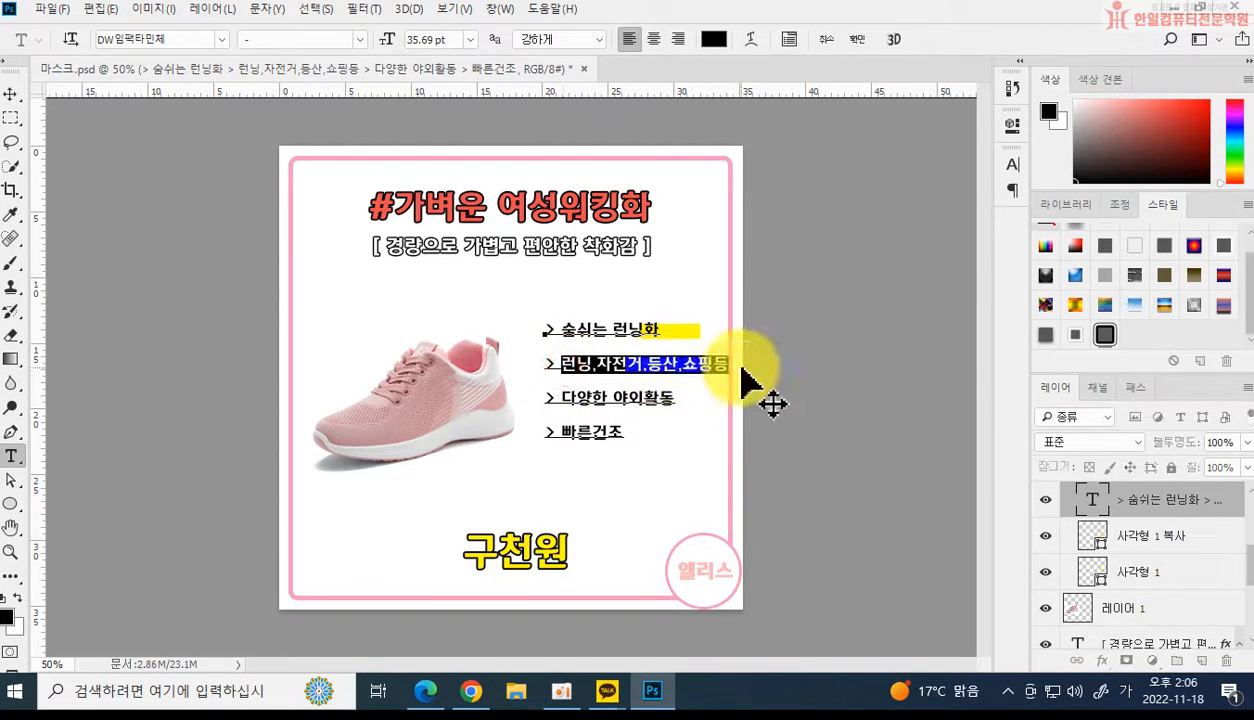
{"action": "type", "text": "ㅁ"}
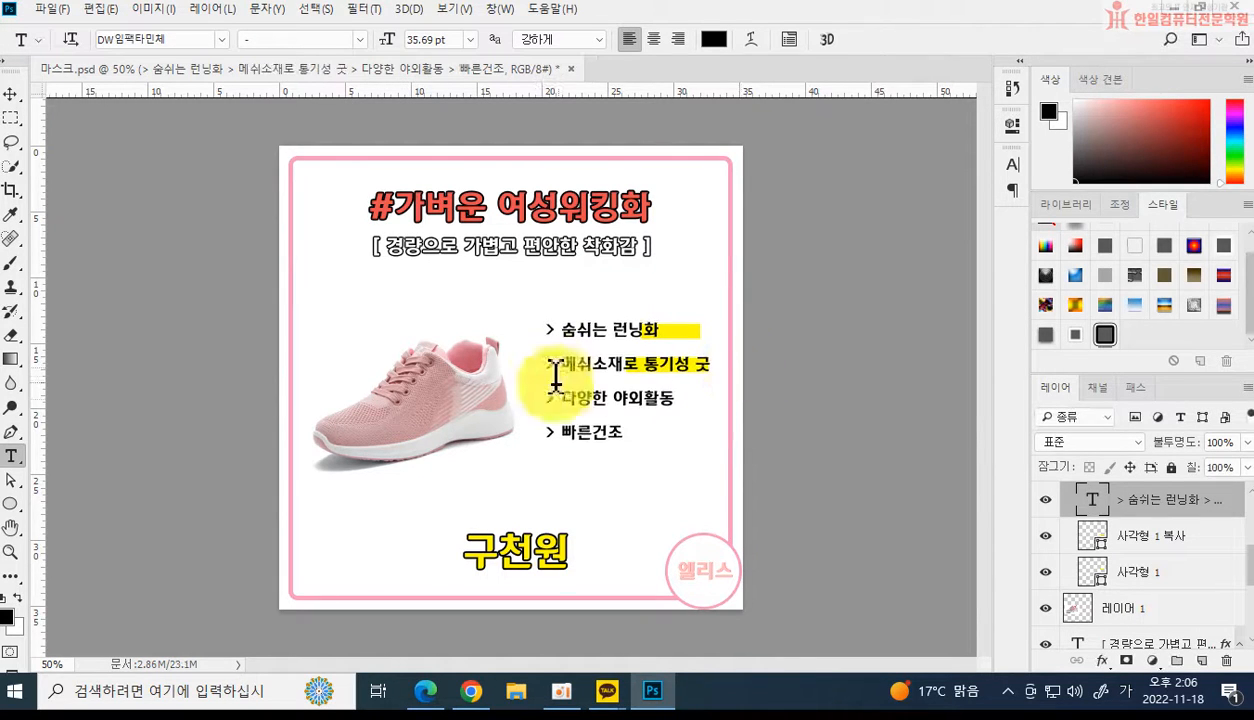
Change the third feature line to 런닝화로써 착화감우수 and the fourth to 부드러운 소재.
{"action": "left_click_drag", "start_coordinate": [557, 398], "coordinate": [672, 389]}
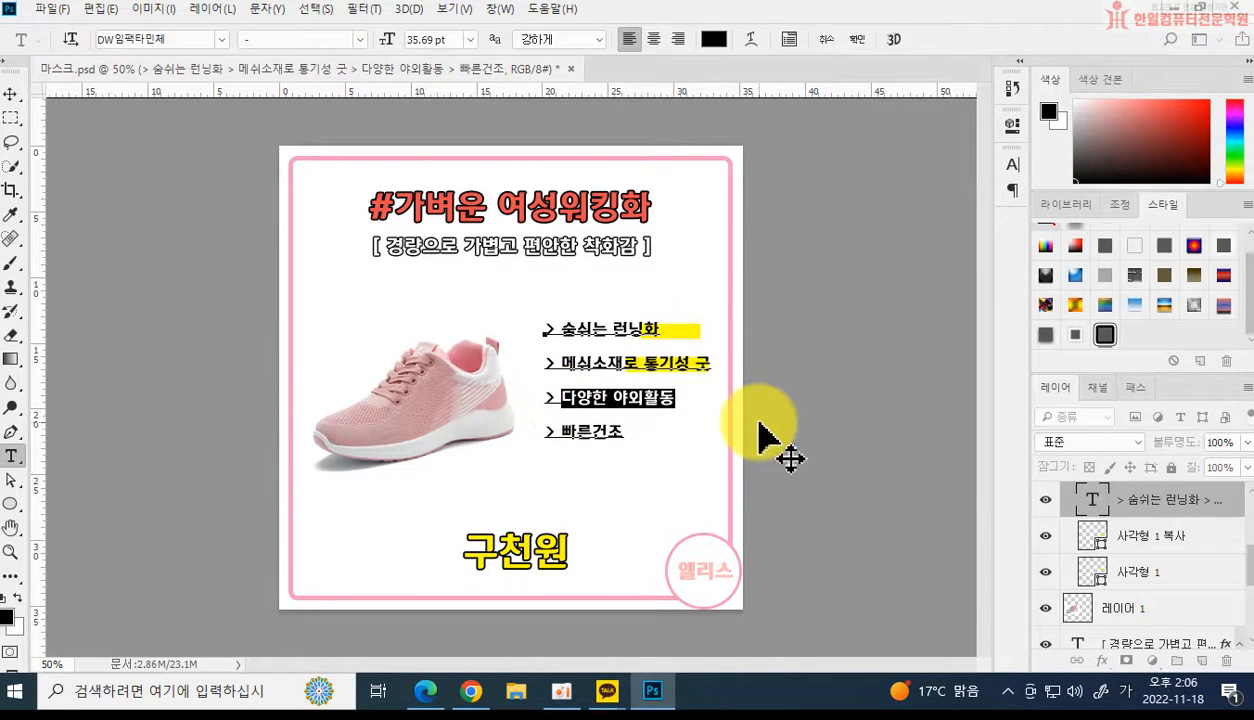
{"action": "type", "text": "런닝화로써 착화감우수"}
{"action": "key", "text": "ctrl+Return"}
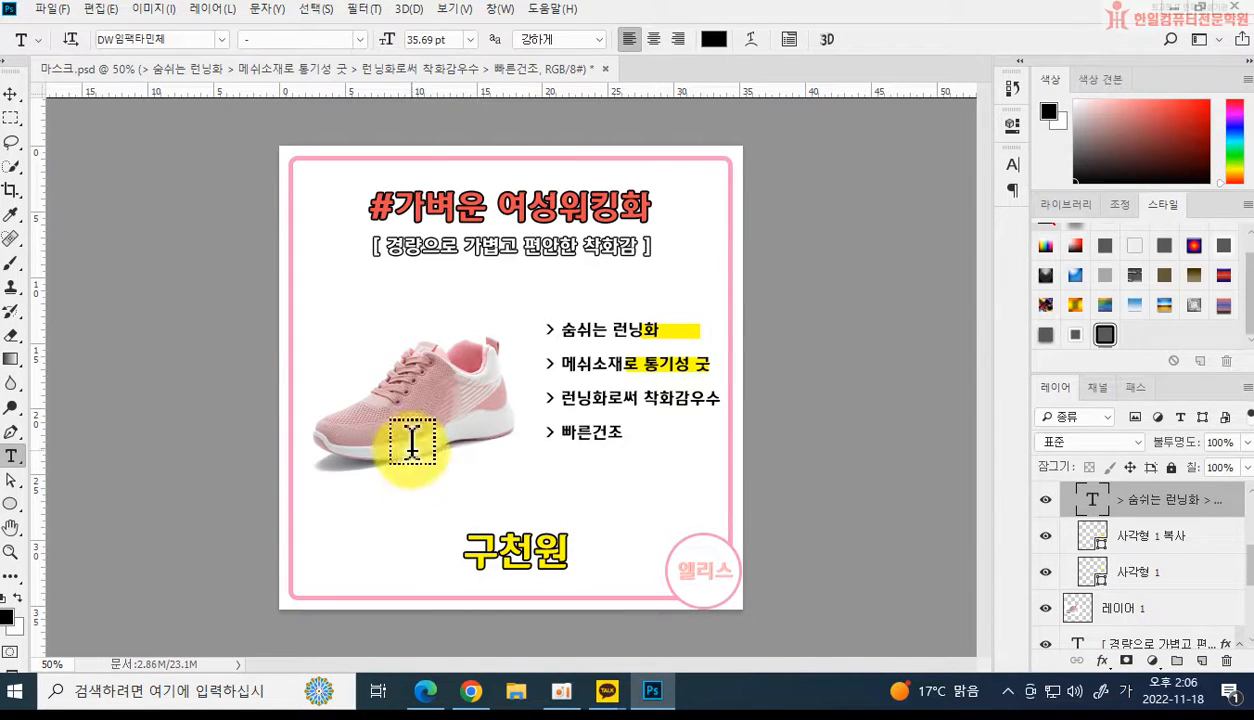
{"action": "left_click_drag", "start_coordinate": [558, 432], "coordinate": [628, 434]}
{"action": "type", "text": "비"}
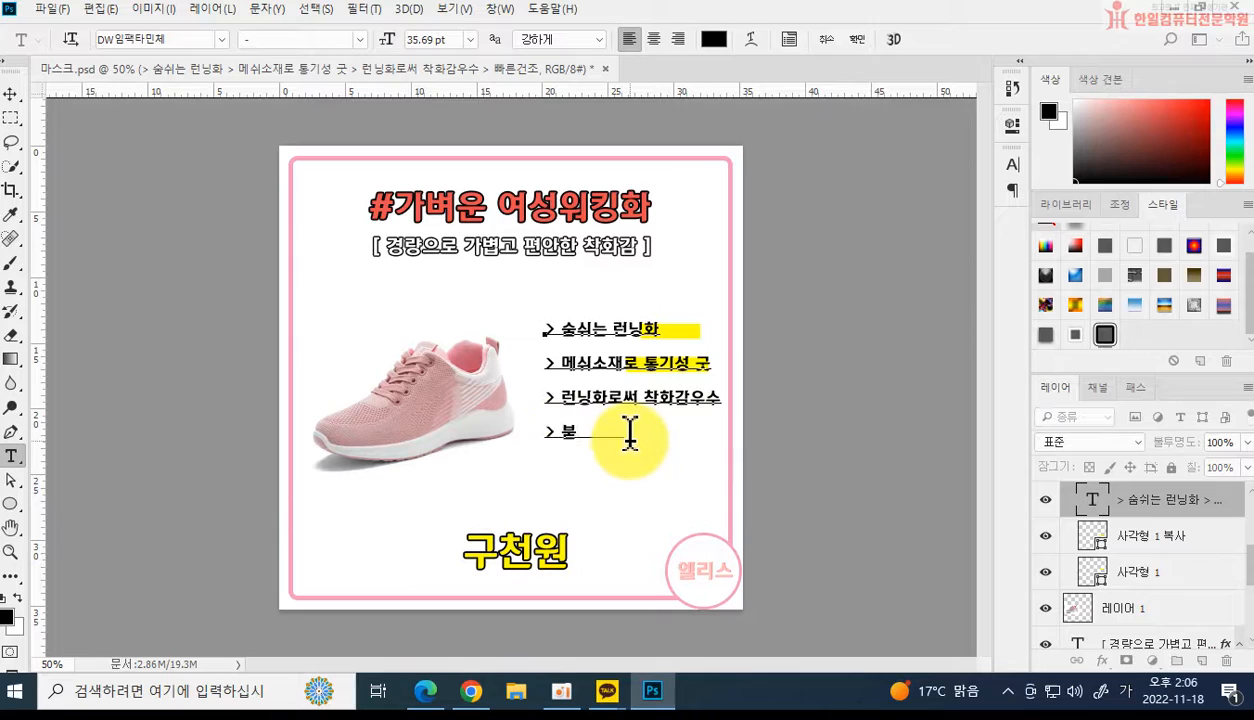
{"action": "type", "text": "드러운 소재"}
{"action": "key", "text": "ctrl+Return"}
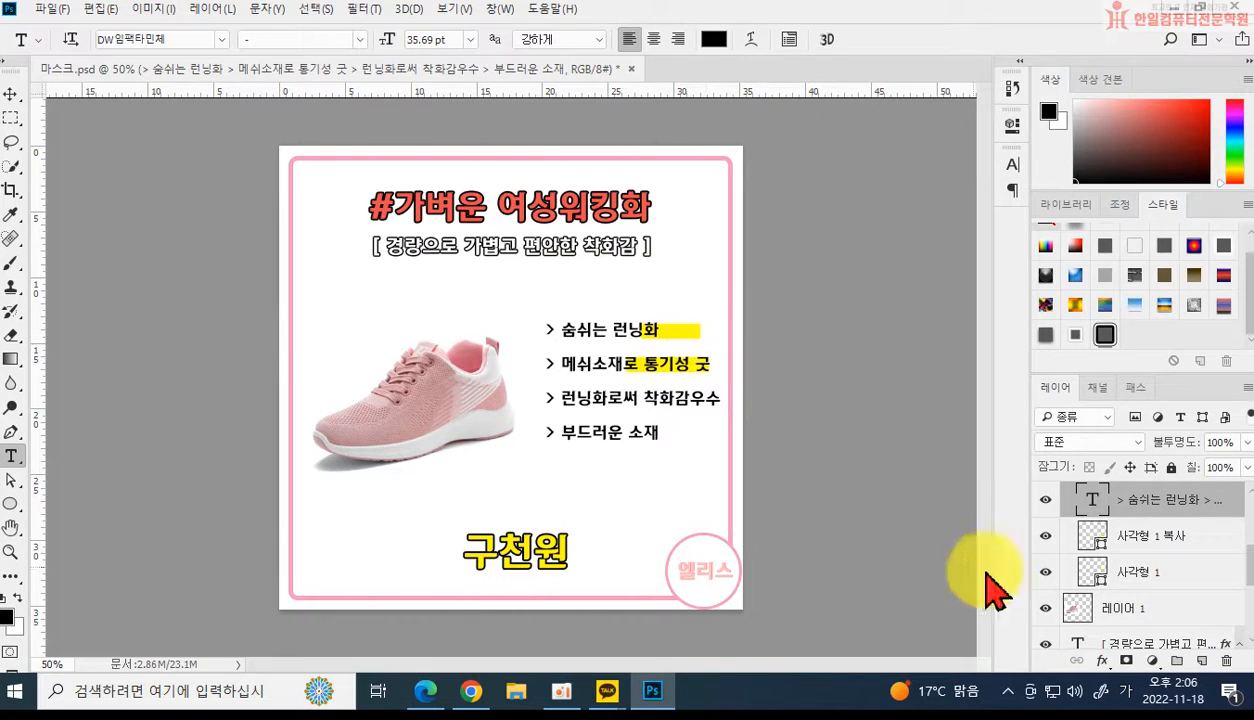
Delete the two yellow highlight rectangles behind the feature list.
{"action": "left_click", "coordinate": [1178, 540]}
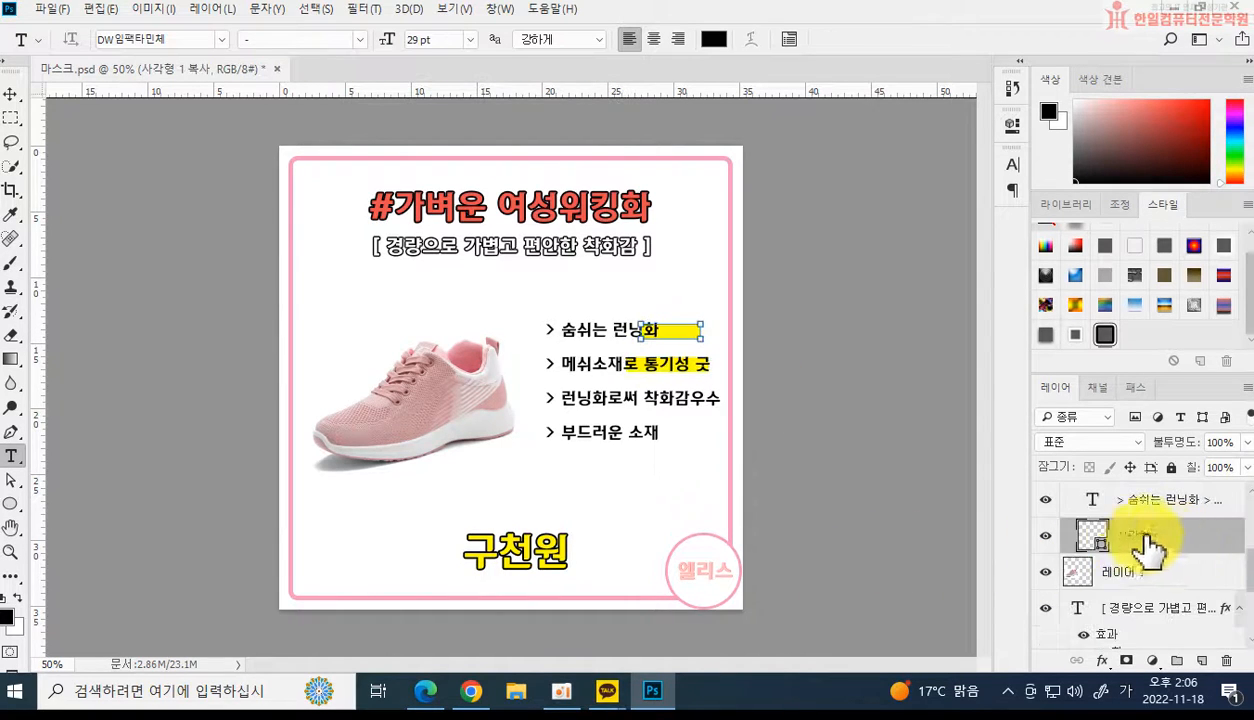
{"action": "key", "text": "Delete"}
{"action": "key", "text": "Delete"}
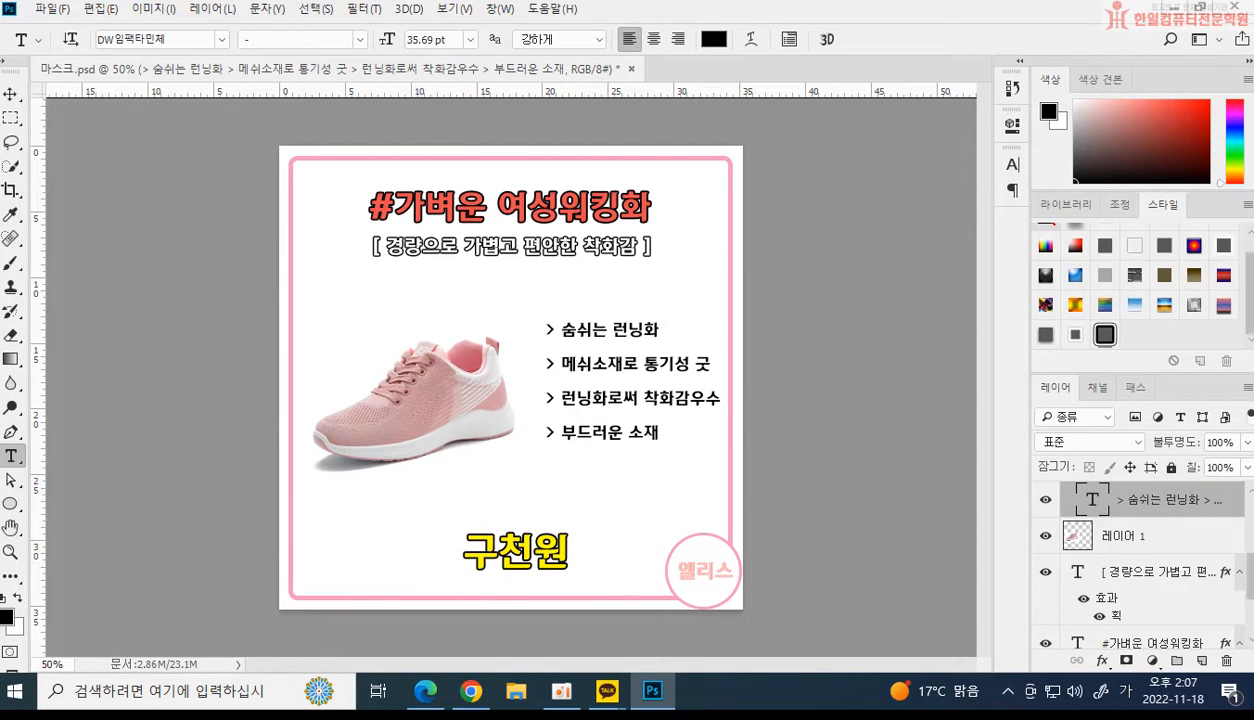
Change the yellow price text to 이만원.
{"action": "left_click_drag", "start_coordinate": [462, 547], "coordinate": [518, 546]}
{"action": "type", "text": "ㅇ이만"}
{"action": "key", "text": "ctrl+Return"}
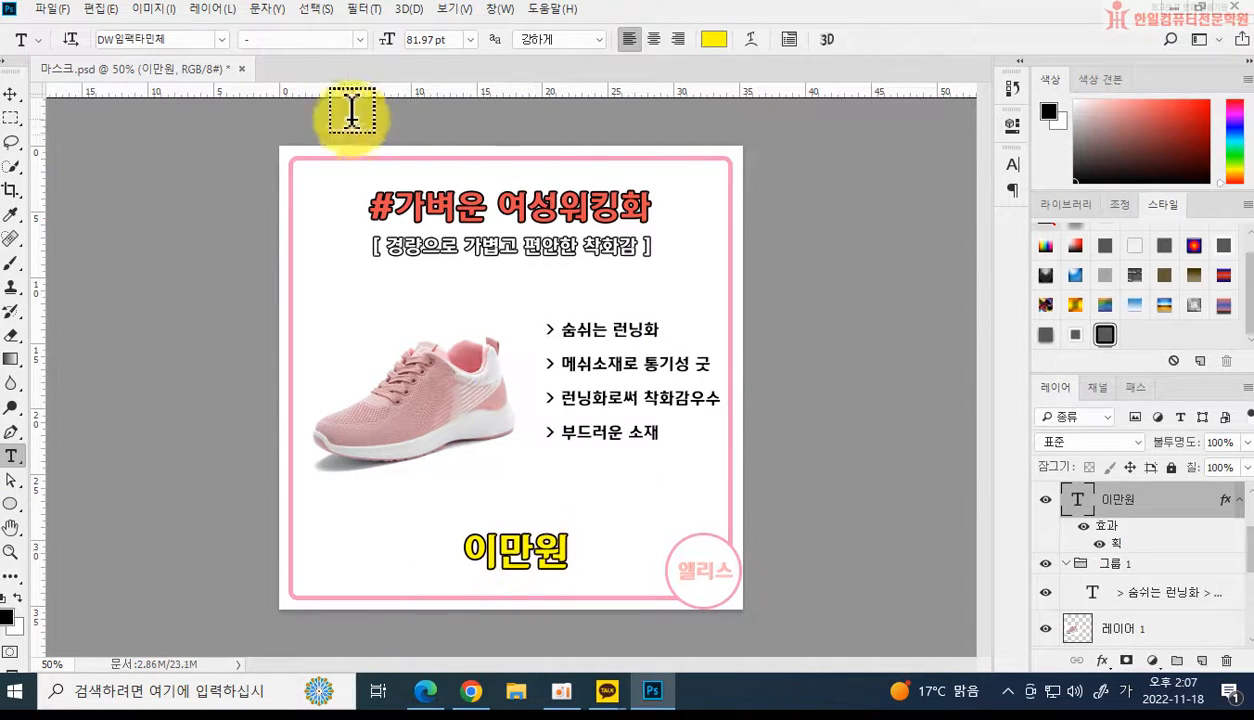
Save the shoe card as a new Photoshop file named 런닝화 in the 카드뉴스 folder with the default format options.
{"action": "left_click", "coordinate": [54, 9]}
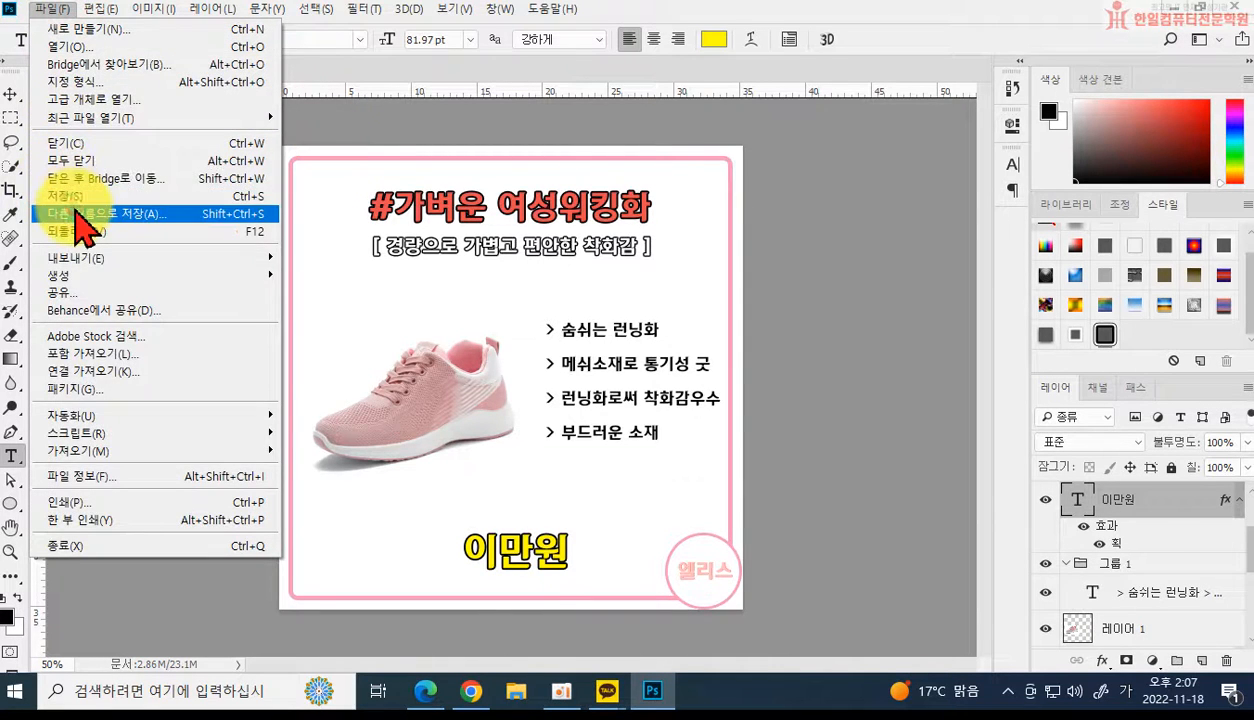
{"action": "left_click", "coordinate": [77, 213]}
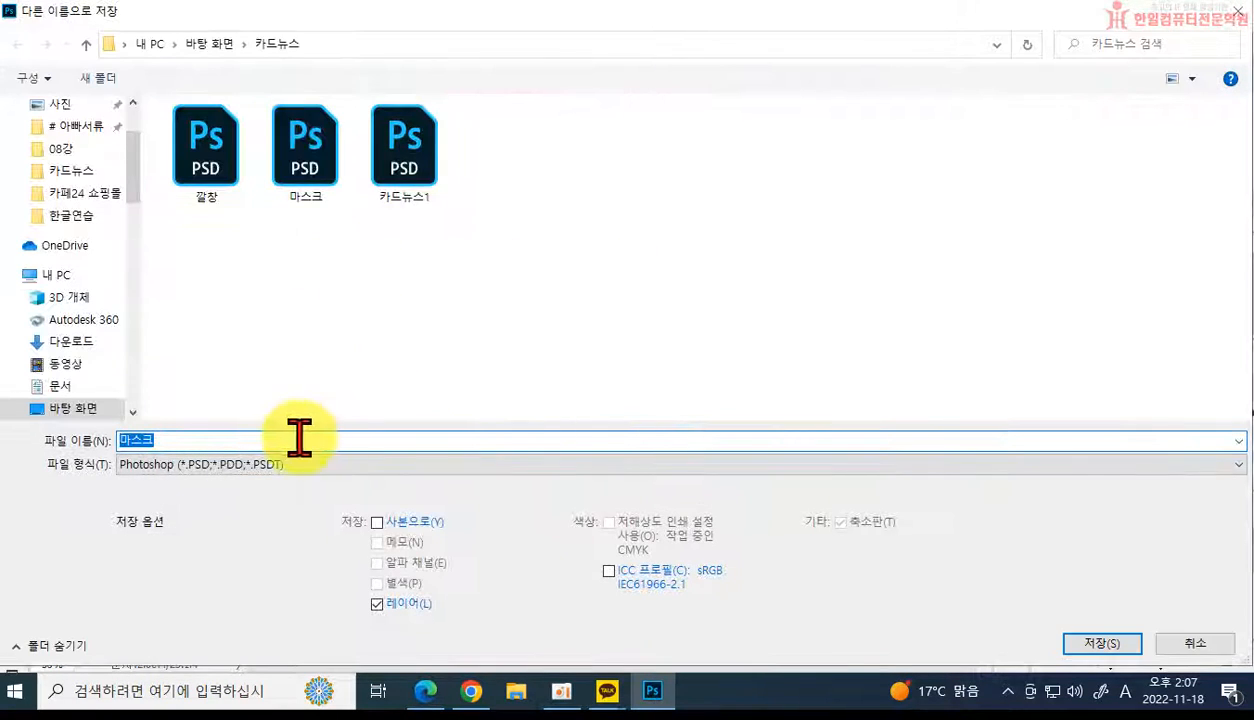
{"action": "type", "text": "FJSSL"}
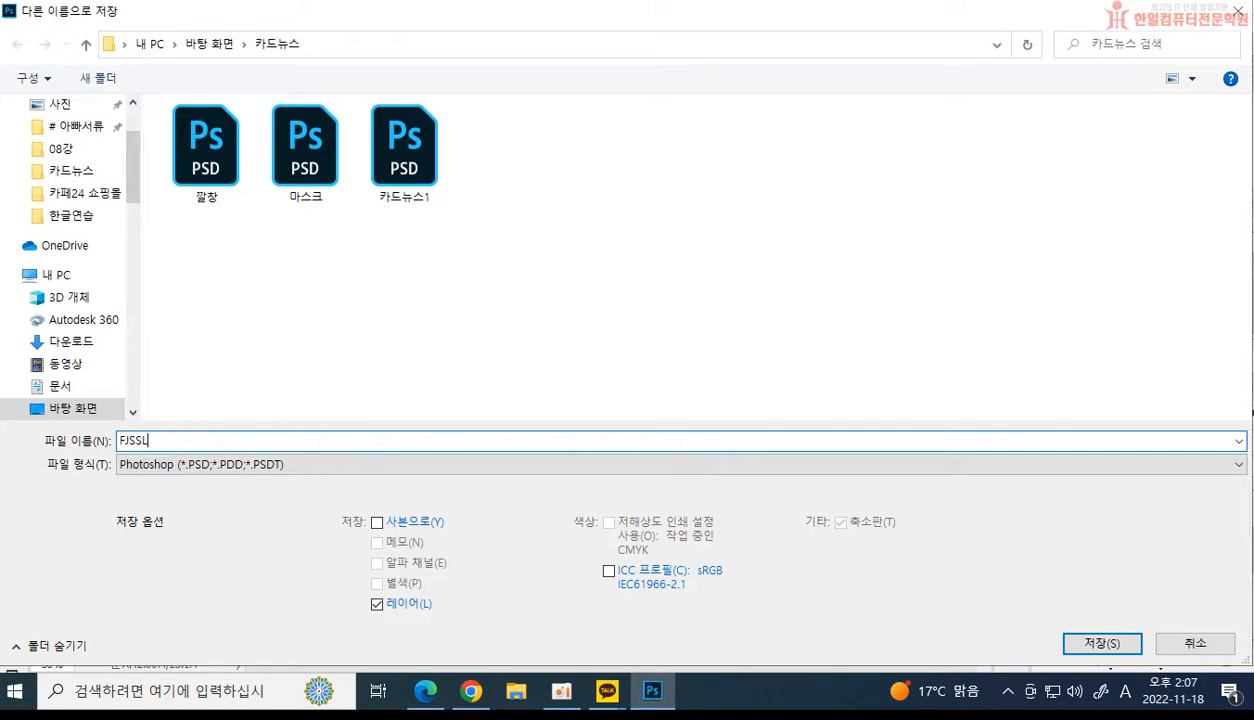
{"action": "key", "text": "BackSpace"}
{"action": "key", "text": "BackSpace"}
{"action": "key", "text": "BackSpace"}
{"action": "key", "text": "BackSpace"}
{"action": "key", "text": "BackSpace"}
{"action": "type", "text": "런닝화"}
{"action": "key", "text": "Return"}
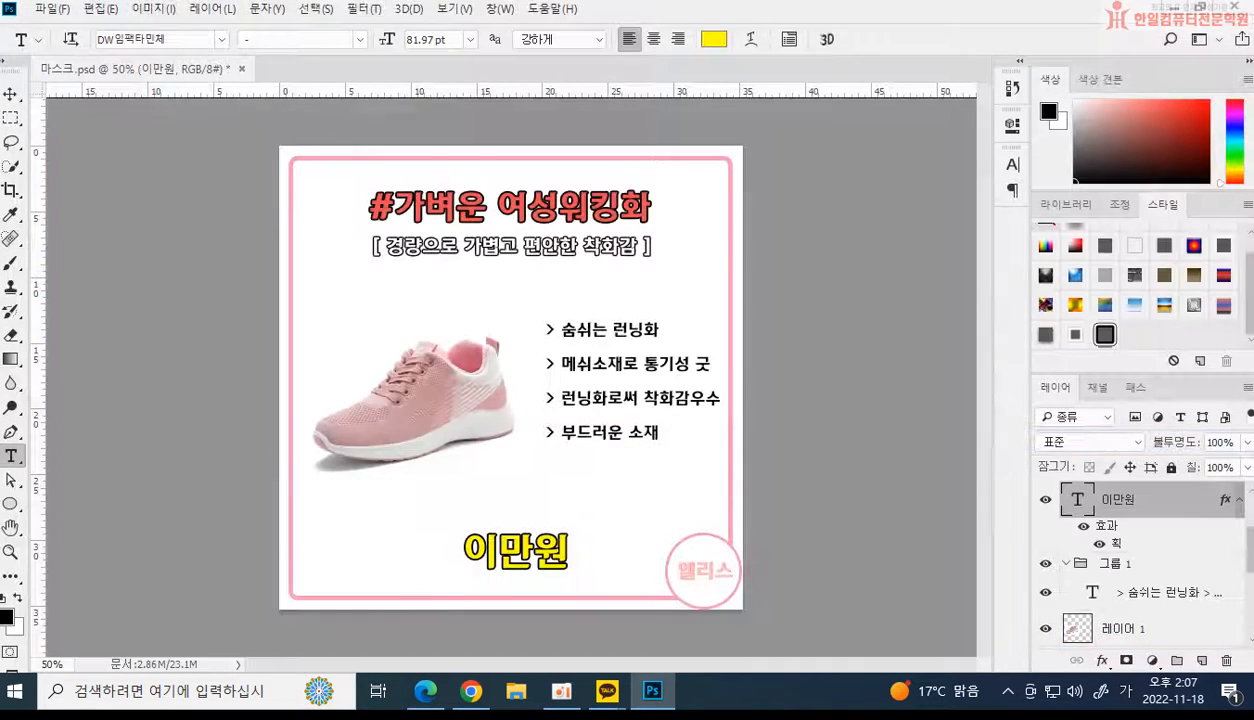
{"action": "left_click", "coordinate": [866, 205]}
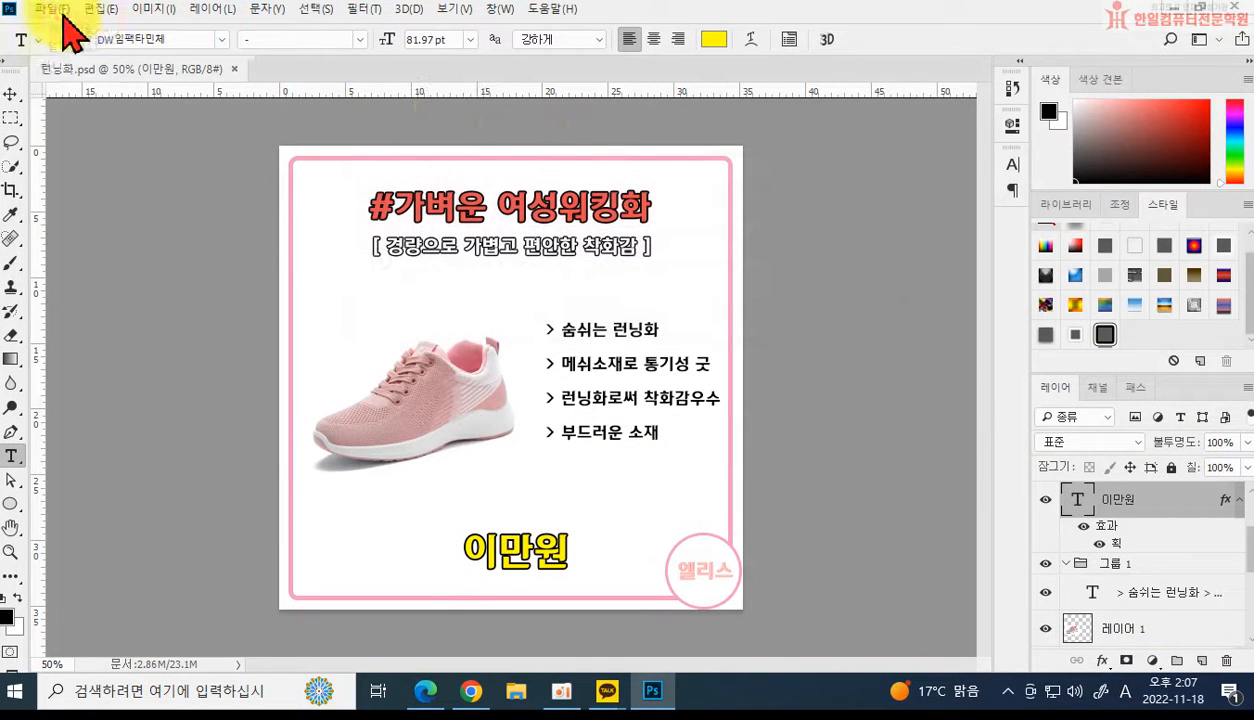
Save the shoe card as a PNG image named 런닝화 in the 카드뉴스 folder with the default PNG options.
{"action": "left_click", "coordinate": [52, 9]}
{"action": "left_click", "coordinate": [84, 214]}
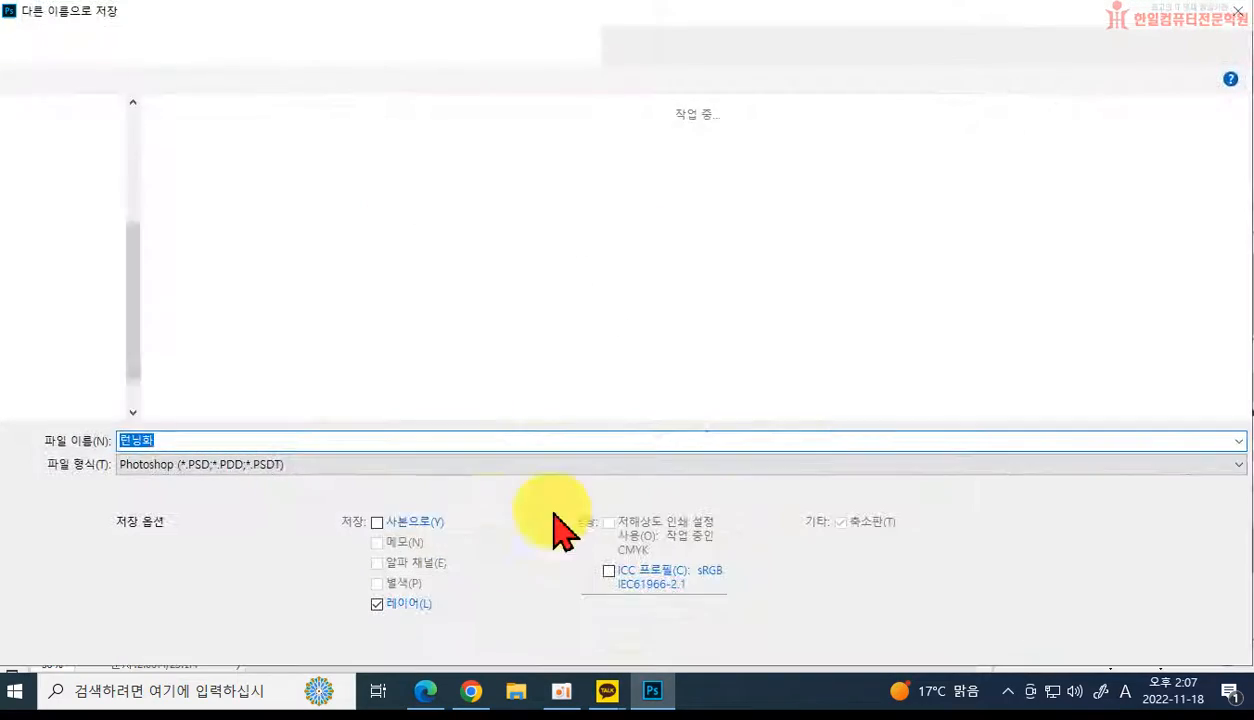
{"action": "left_click", "coordinate": [238, 466]}
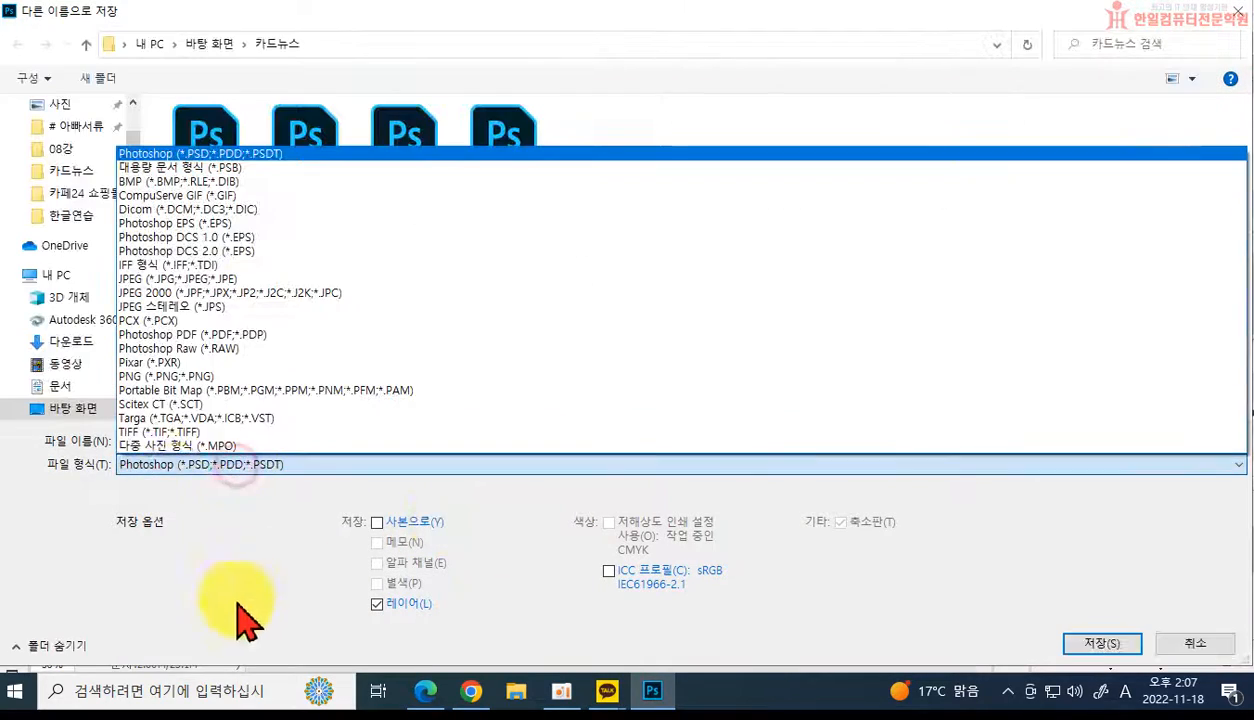
{"action": "left_click", "coordinate": [200, 377]}
{"action": "left_click", "coordinate": [1097, 640]}
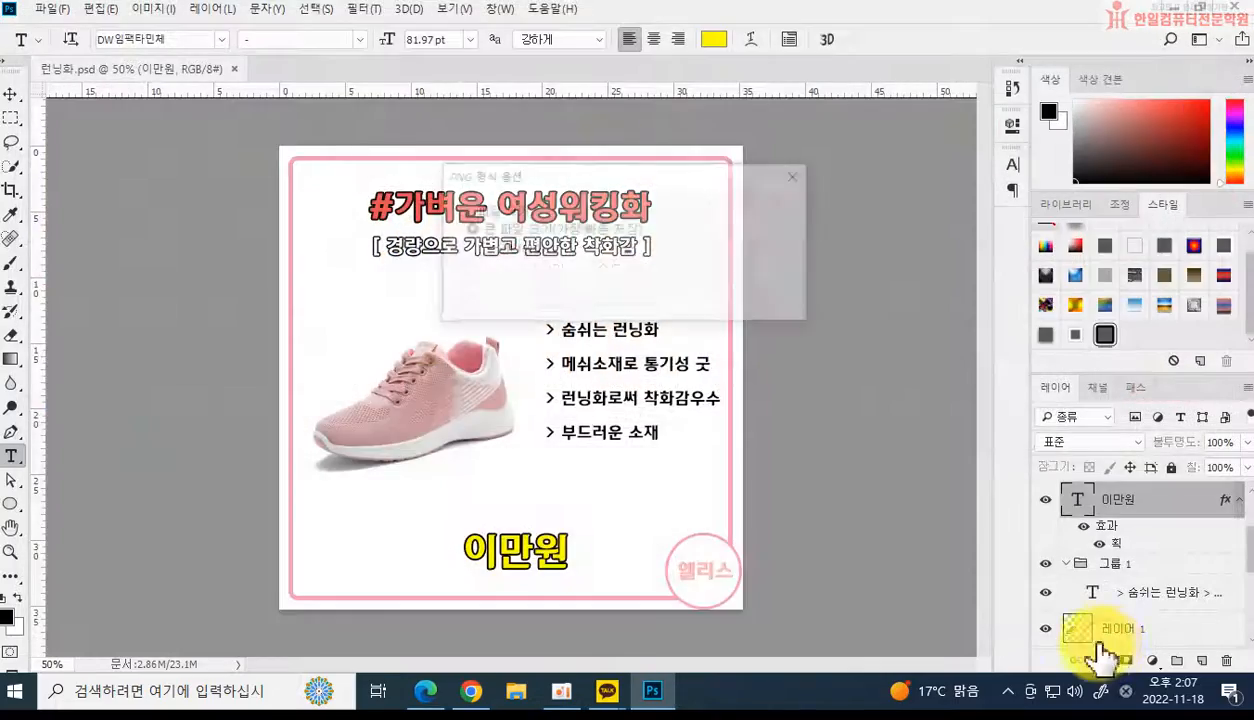
{"action": "left_click", "coordinate": [740, 218]}
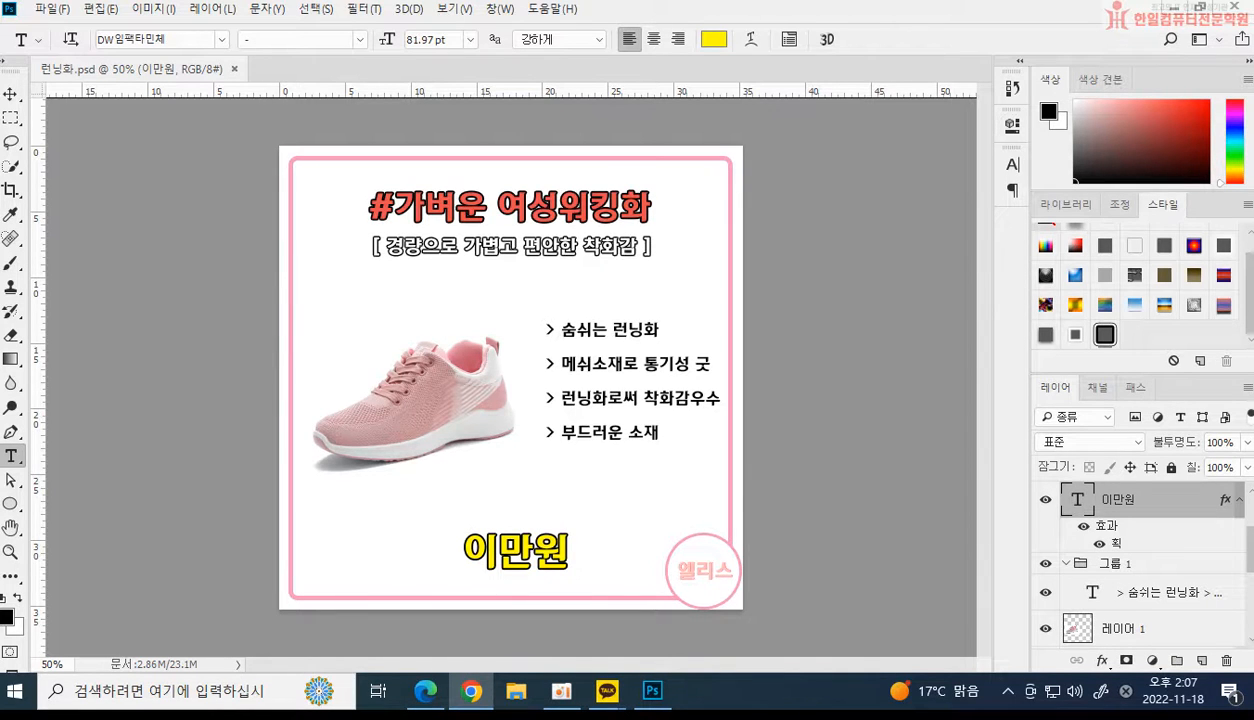
Switch to the Hanil Computer smart store in Chrome and open the 자외선 모기트랩 해충퇴치기 product page.
{"action": "left_click", "coordinate": [471, 691]}
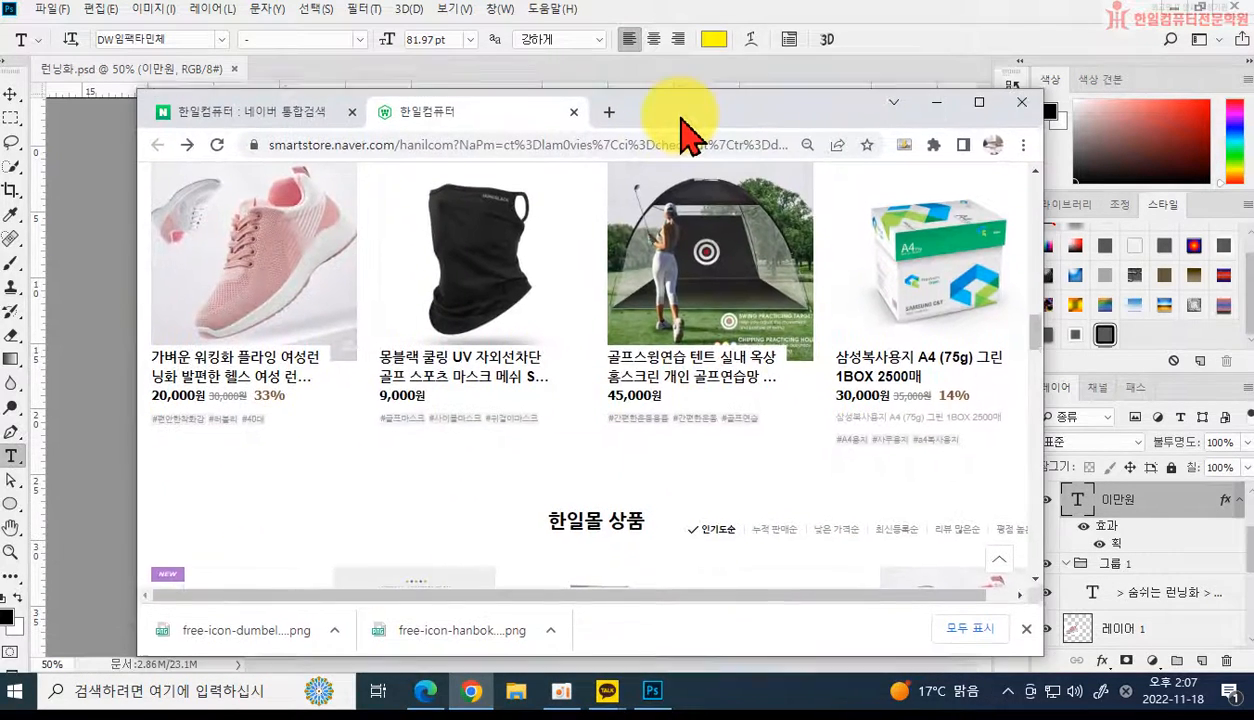
{"action": "scroll", "coordinate": [738, 440], "scroll_direction": "down", "scroll_amount": 3}
{"action": "scroll", "coordinate": [738, 410], "scroll_direction": "down", "scroll_amount": 5}
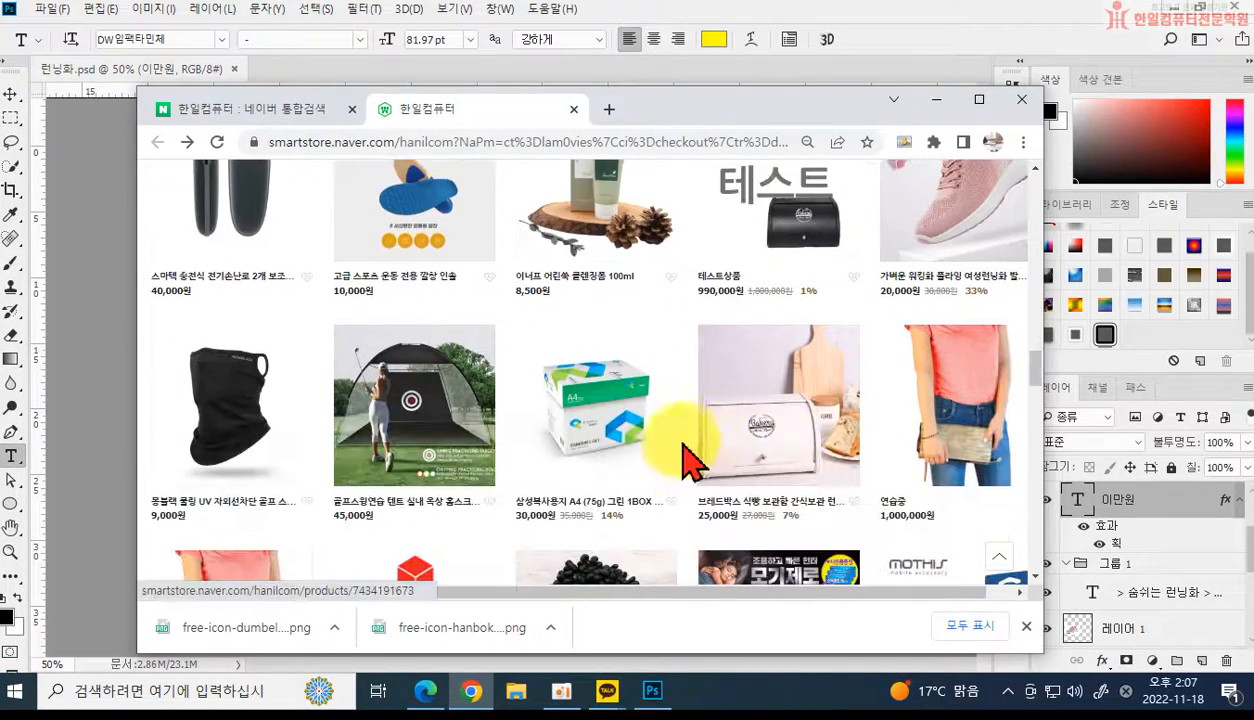
{"action": "scroll", "coordinate": [664, 468], "scroll_direction": "down", "scroll_amount": 1}
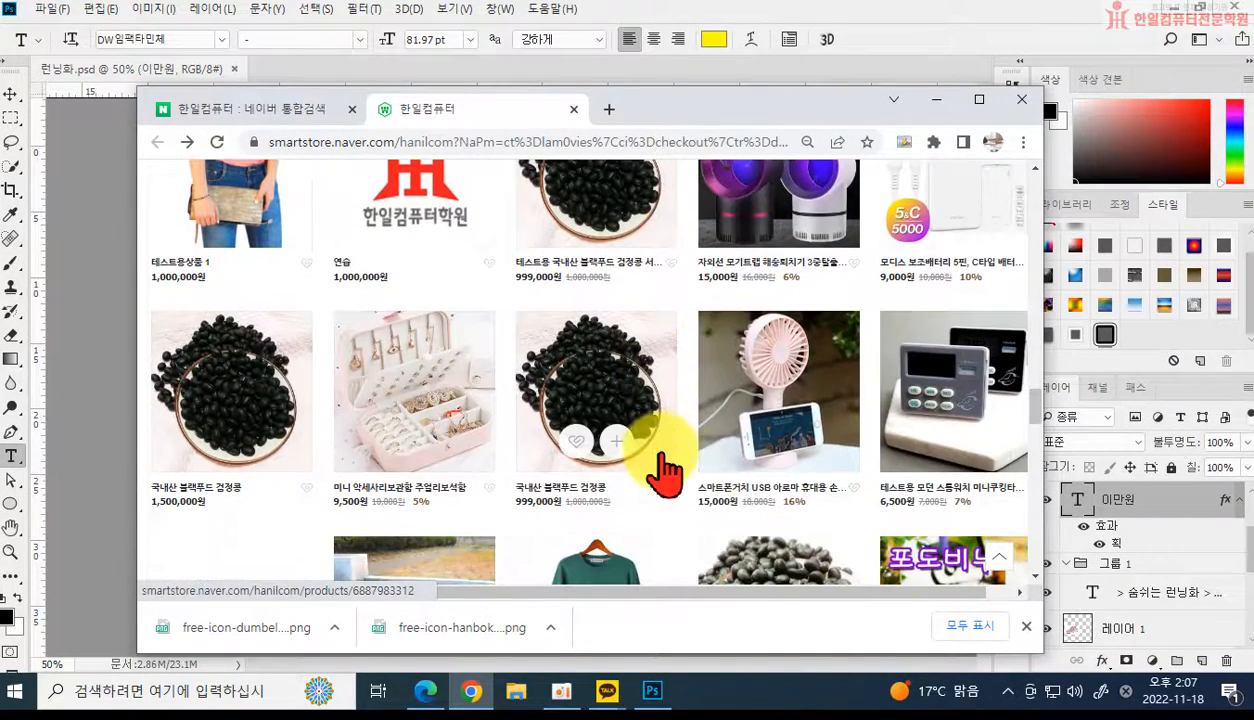
{"action": "left_click", "coordinate": [733, 250]}
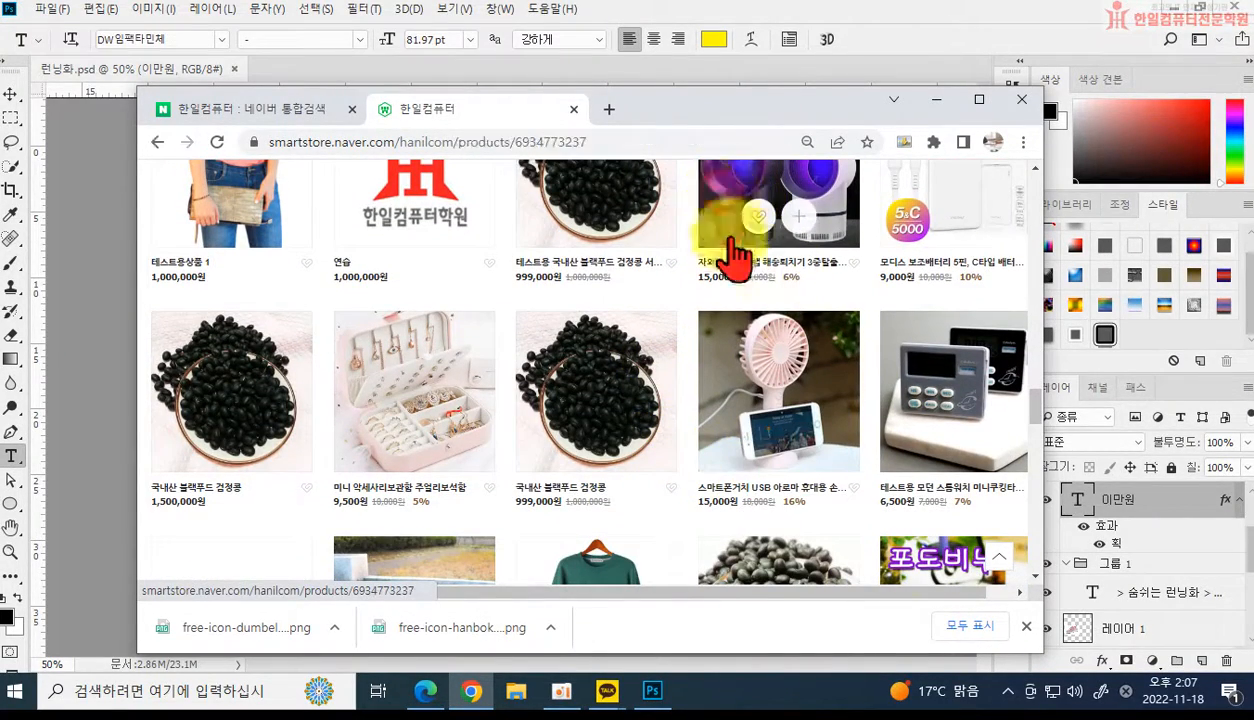
Examine the mosquito trap's detail page for selling points and a clean product picture on a white background.
{"action": "scroll", "coordinate": [718, 437], "scroll_direction": "down", "scroll_amount": 3}
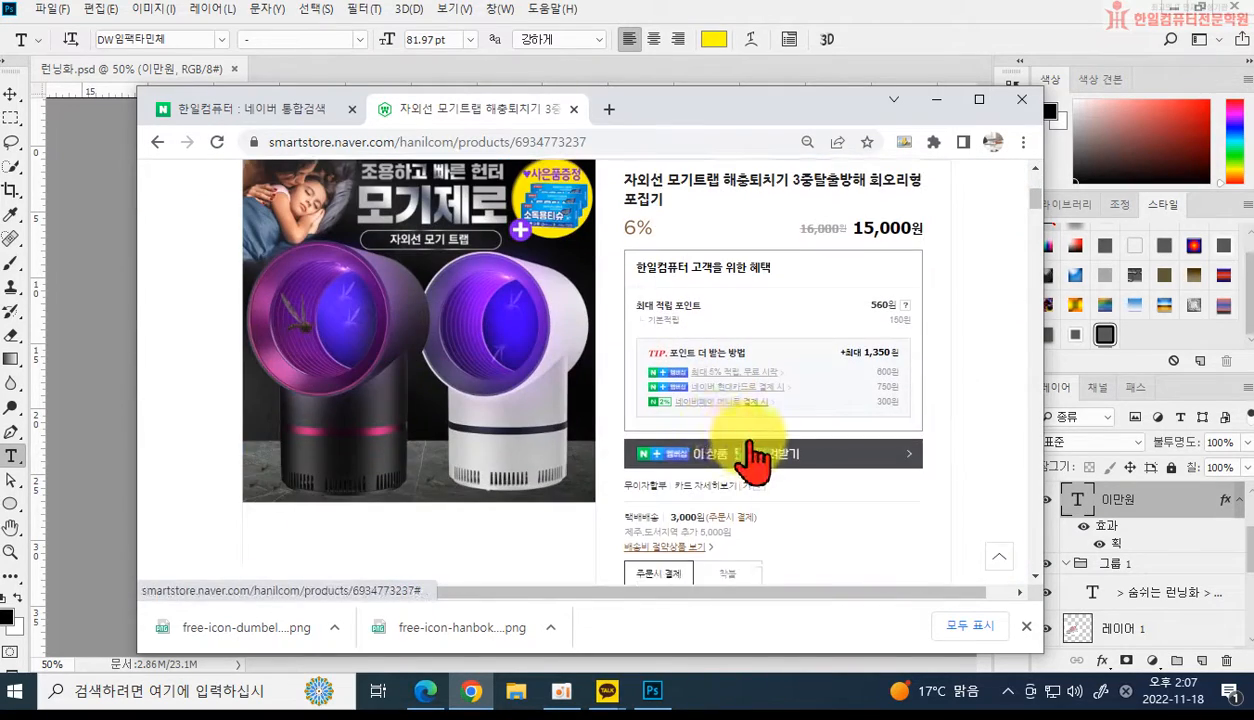
{"action": "scroll", "coordinate": [752, 458], "scroll_direction": "down", "scroll_amount": 10}
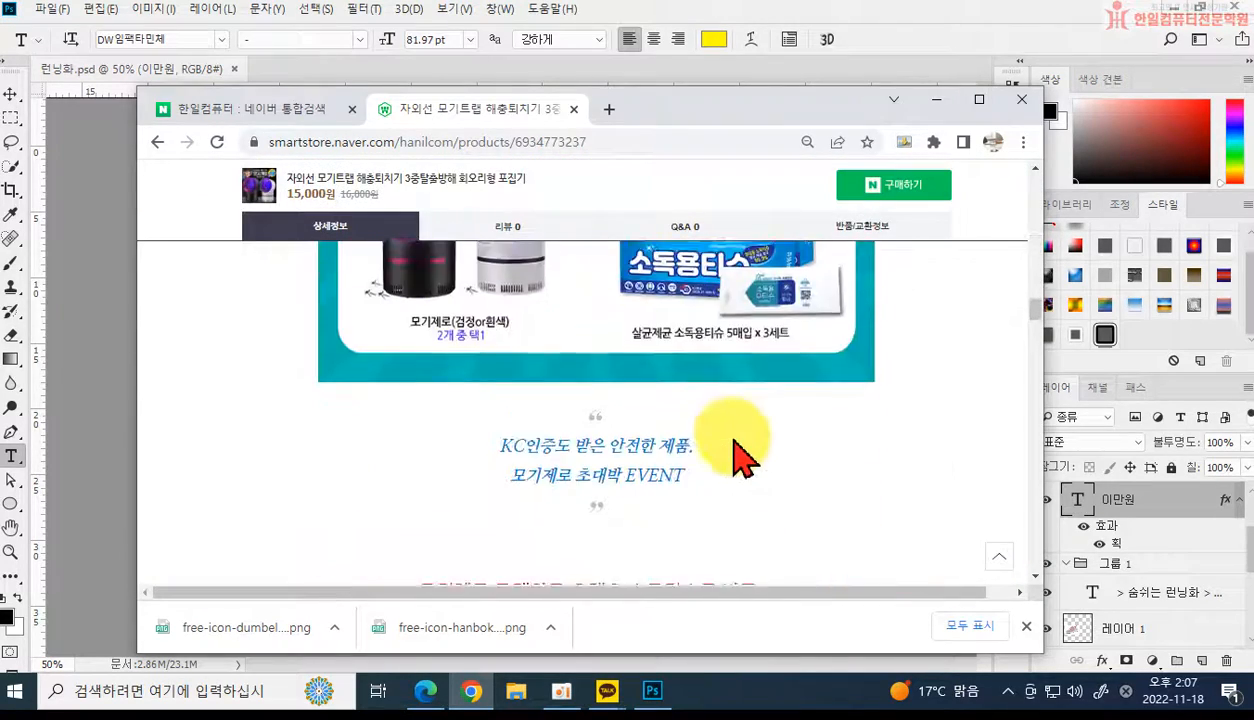
{"action": "scroll", "coordinate": [730, 460], "scroll_direction": "up", "scroll_amount": 10}
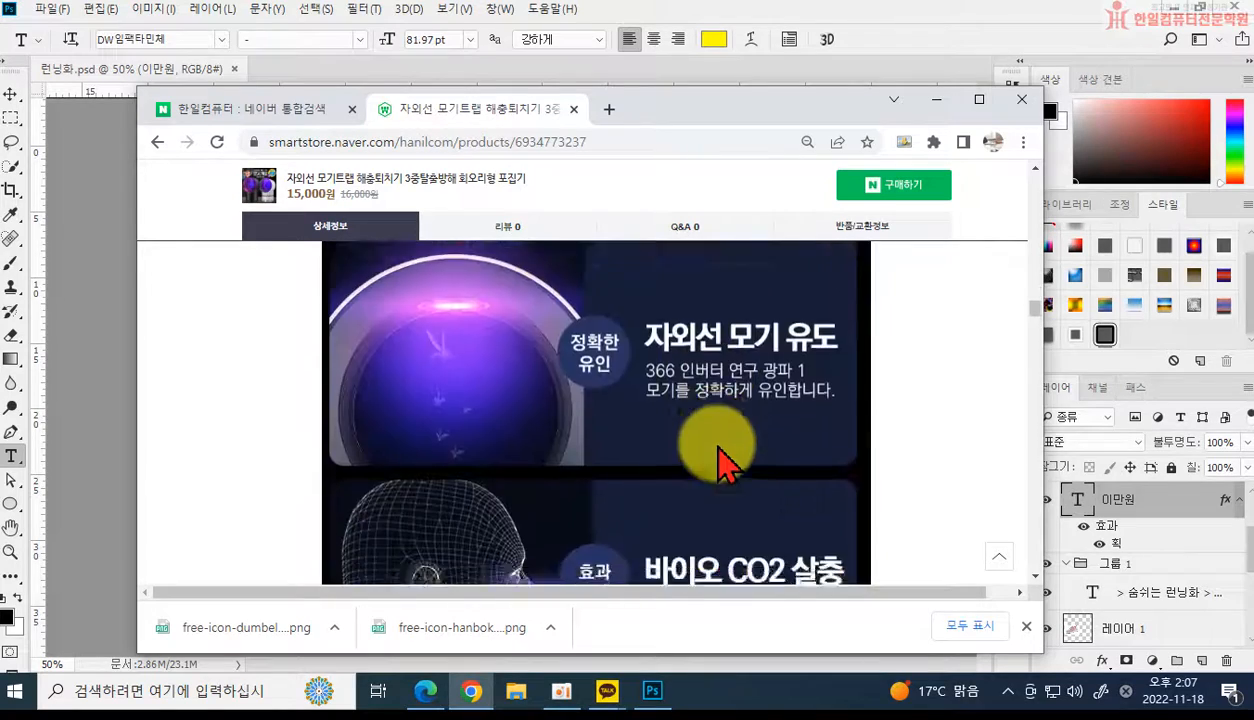
{"action": "scroll", "coordinate": [718, 462], "scroll_direction": "down", "scroll_amount": 6}
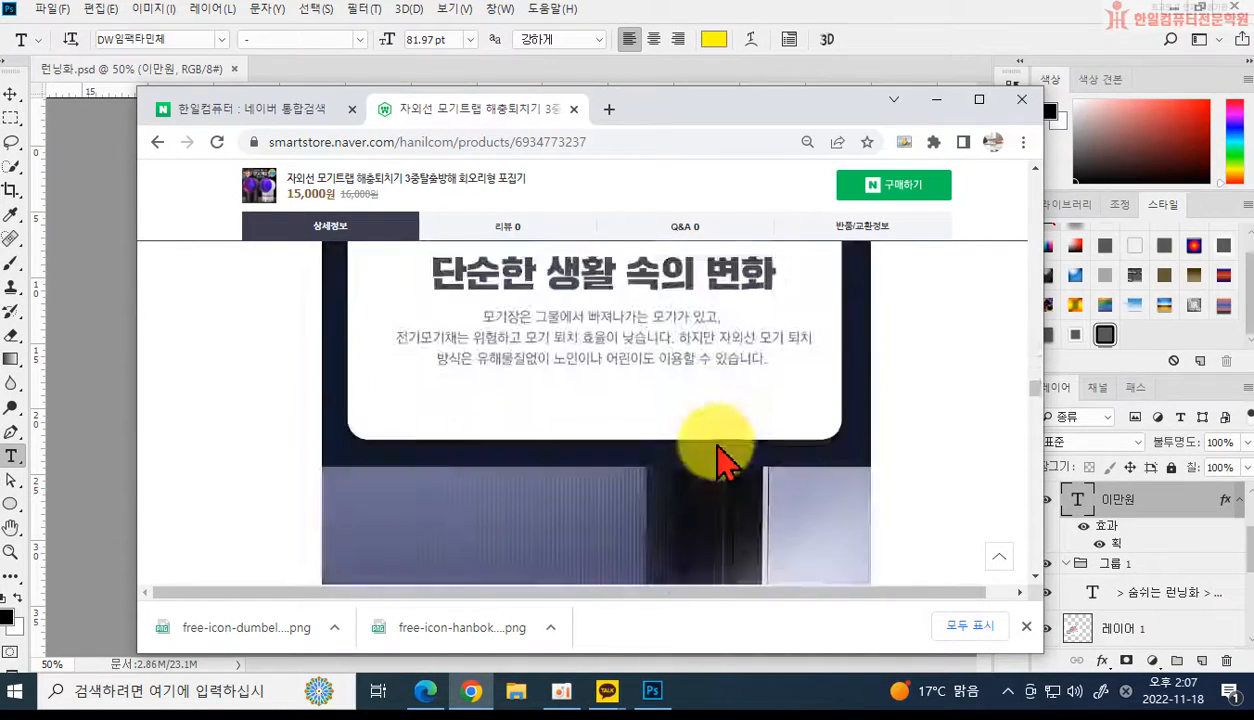
{"action": "scroll", "coordinate": [718, 462], "scroll_direction": "down", "scroll_amount": 8}
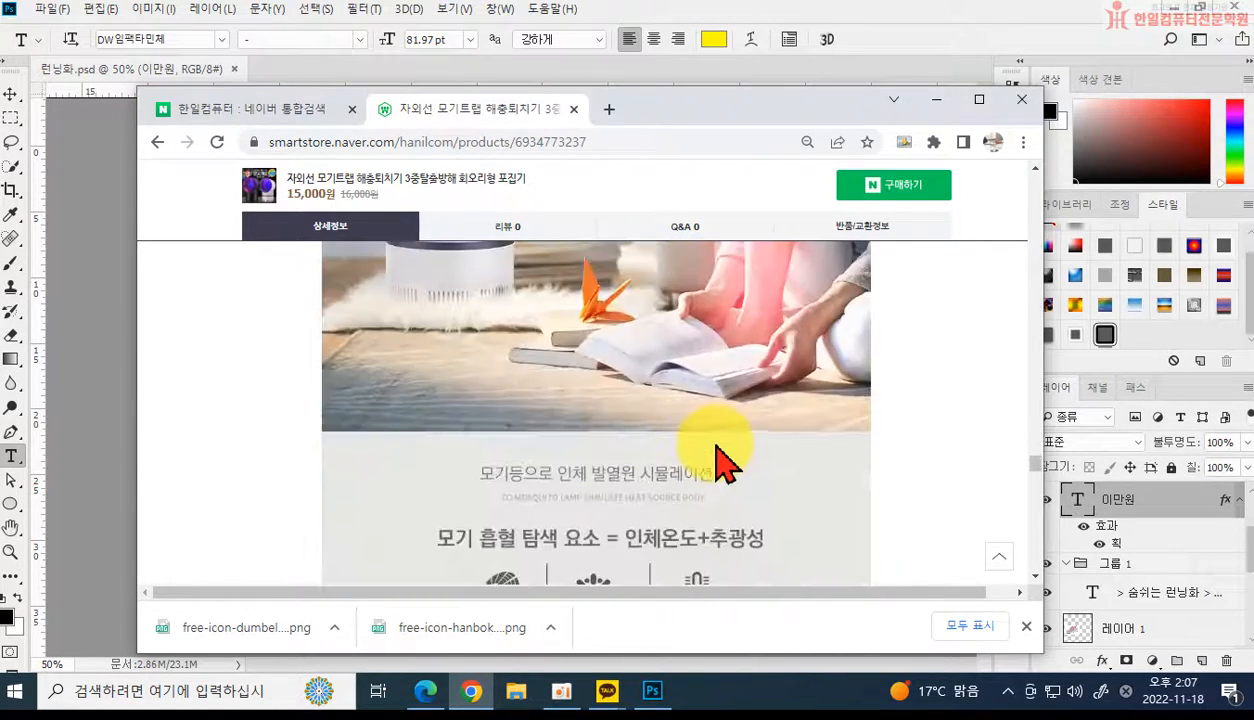
{"action": "scroll", "coordinate": [726, 460], "scroll_direction": "up", "scroll_amount": 10}
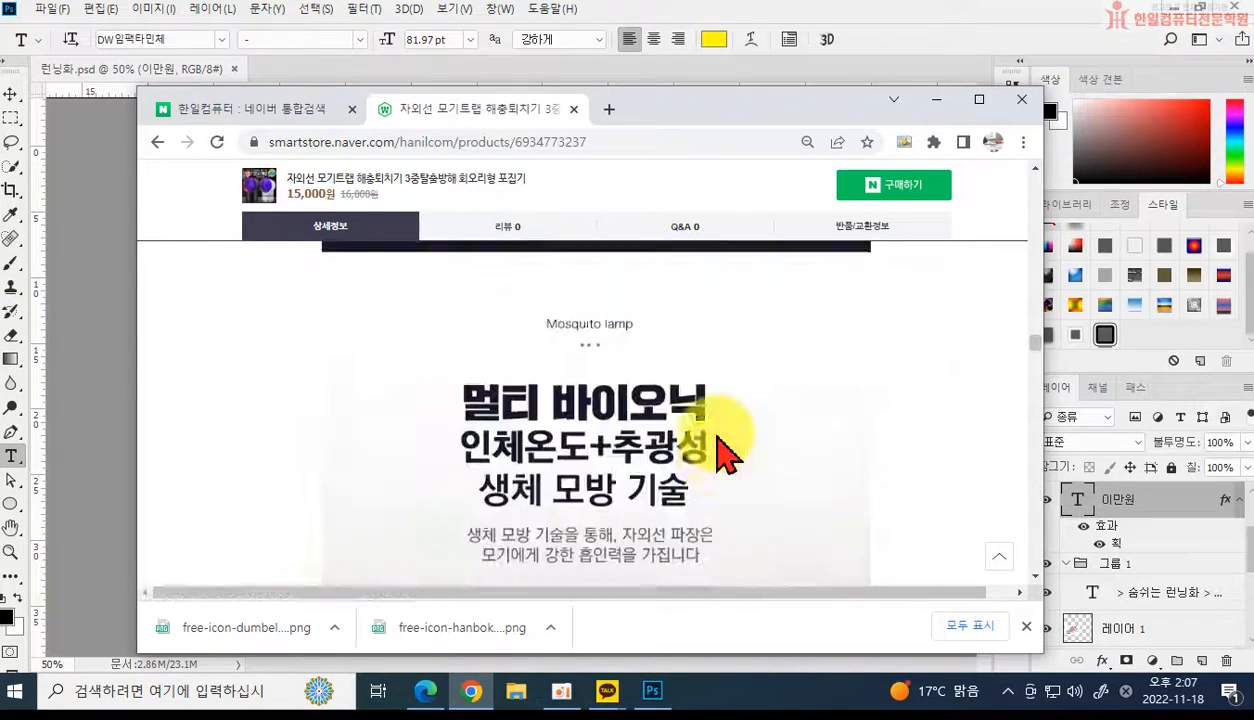
{"action": "scroll", "coordinate": [722, 455], "scroll_direction": "down", "scroll_amount": 10}
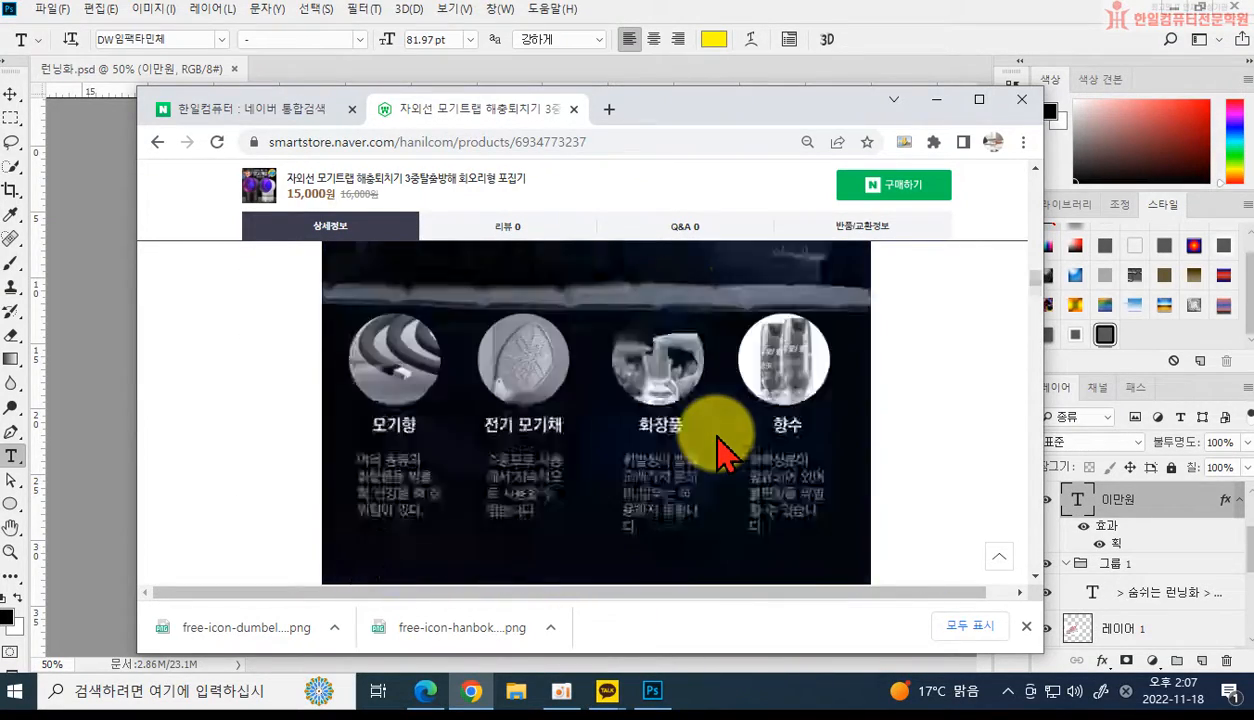
{"action": "scroll", "coordinate": [722, 455], "scroll_direction": "up", "scroll_amount": 15}
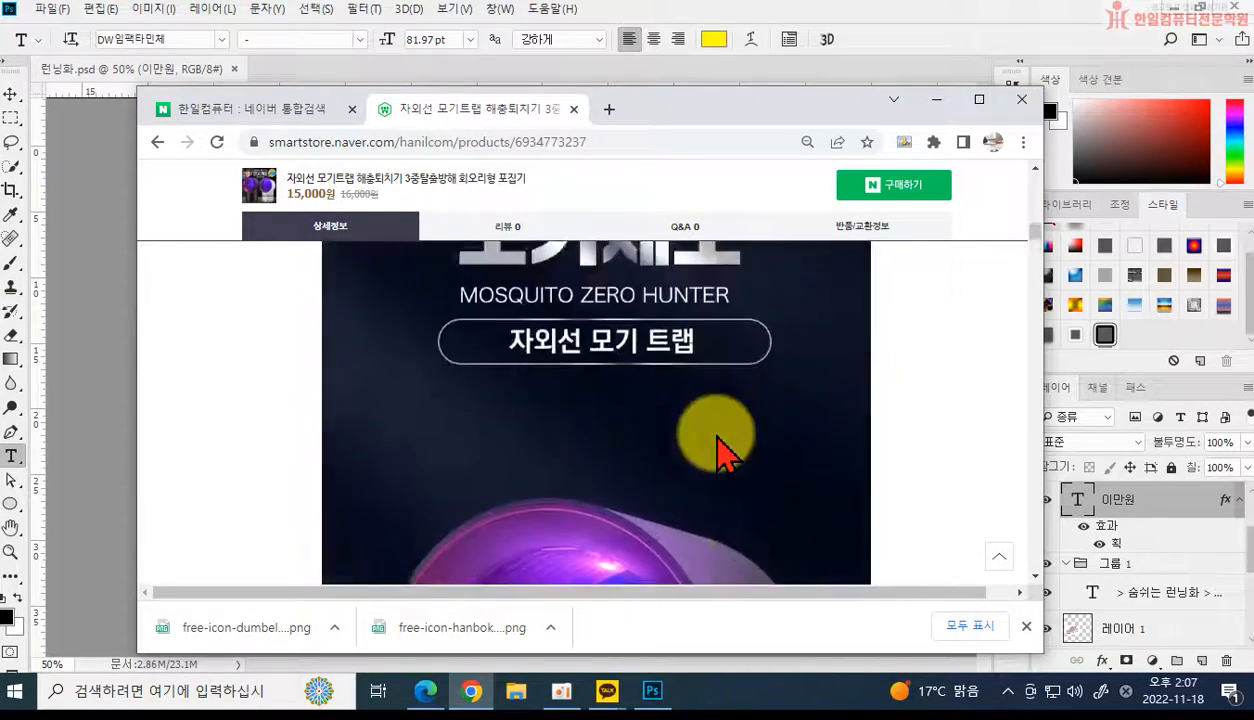
{"action": "scroll", "coordinate": [724, 450], "scroll_direction": "up", "scroll_amount": 5}
{"action": "scroll", "coordinate": [725, 448], "scroll_direction": "down", "scroll_amount": 3}
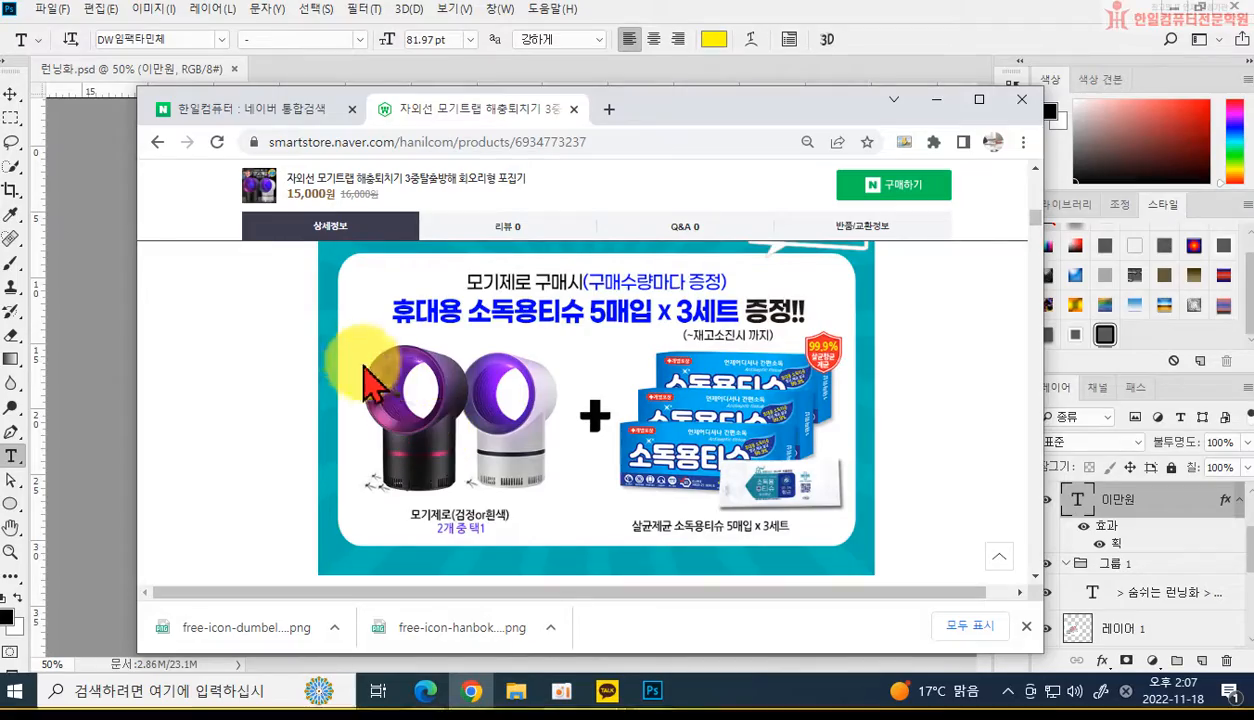
Capture the picture of the black and white mosquito traps, return to Photoshop and select the shoe image layer.
{"action": "key", "text": "shift+super+s"}
{"action": "left_click_drag", "start_coordinate": [348, 334], "coordinate": [568, 497]}
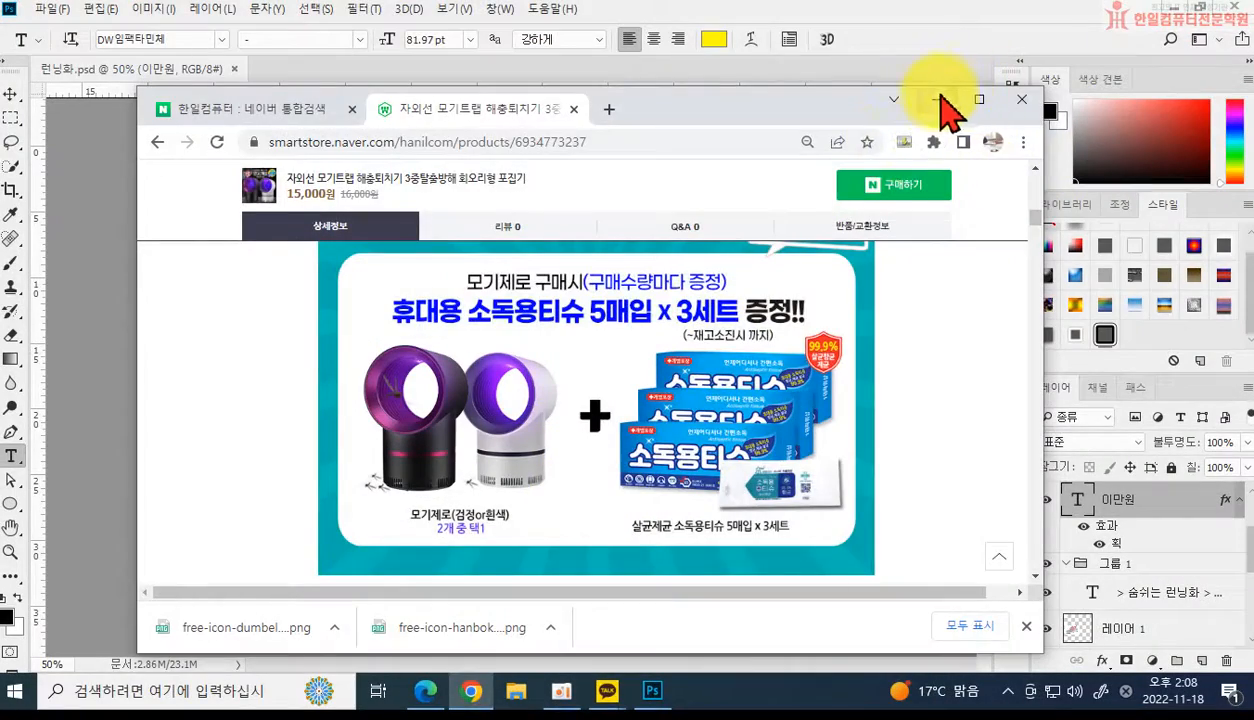
{"action": "left_click", "coordinate": [938, 100]}
{"action": "left_click", "coordinate": [438, 400], "text": "ctrl"}
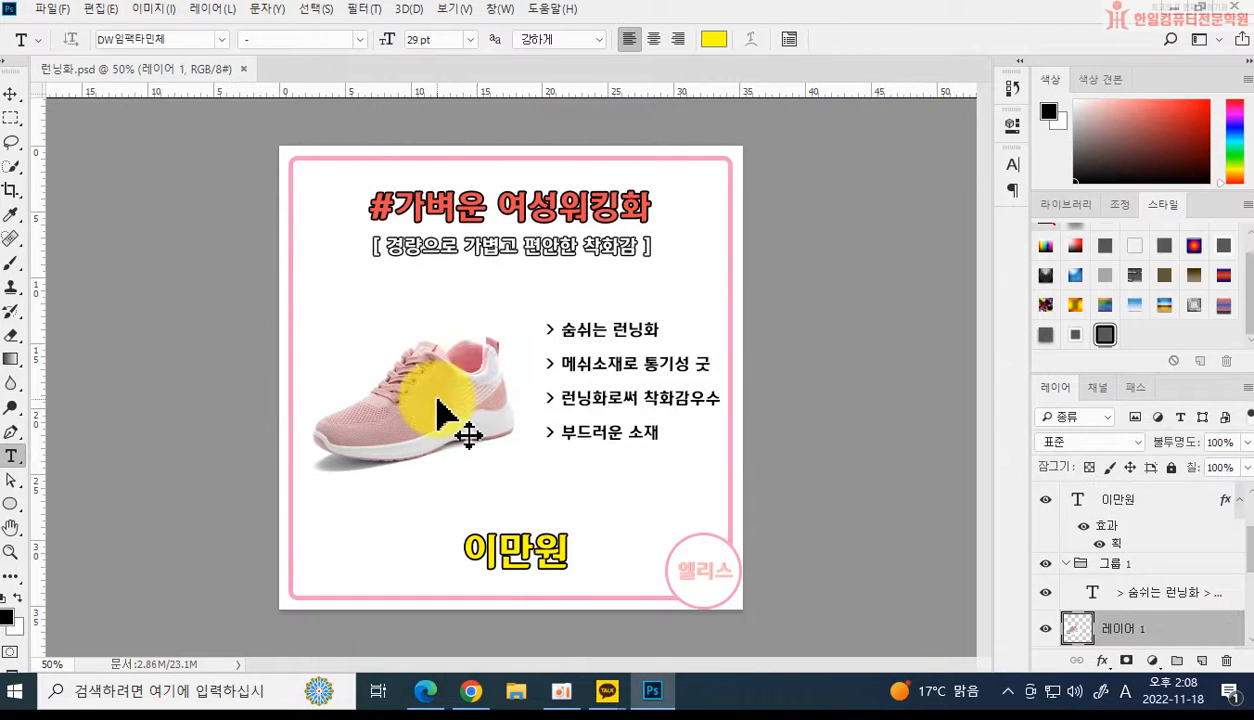
{"action": "key", "text": "ctrl+z"}
{"action": "key", "text": "ctrl+z"}
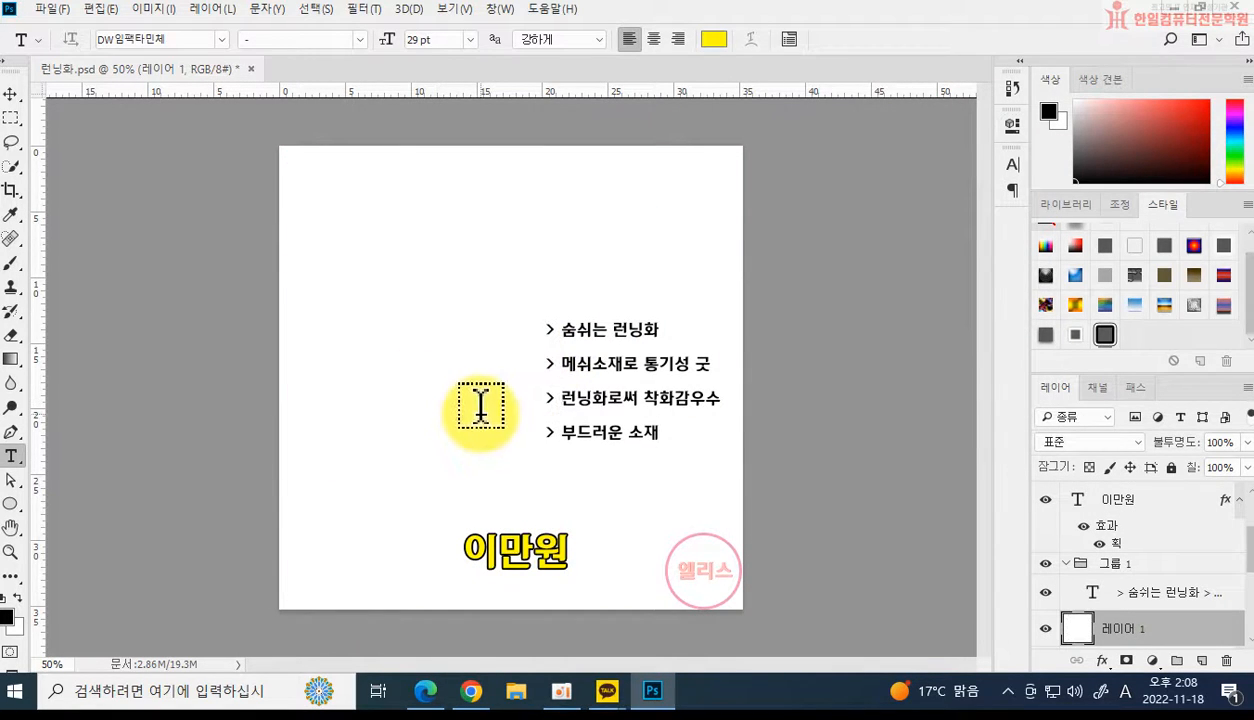
{"action": "key", "text": "ctrl+shift+z"}
{"action": "key", "text": "ctrl+shift+z"}
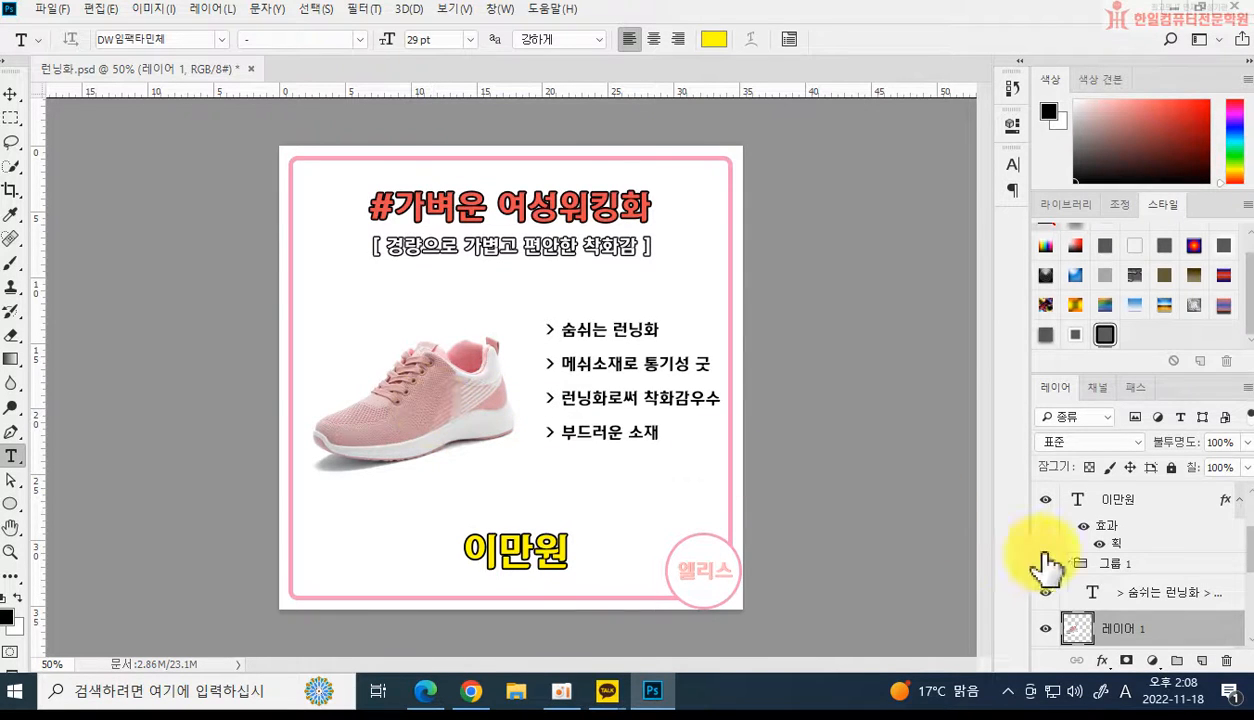
Delete the shoe image layer and paste the captured mosquito trap picture into the card.
{"action": "scroll", "coordinate": [1150, 600], "scroll_direction": "down", "scroll_amount": 1}
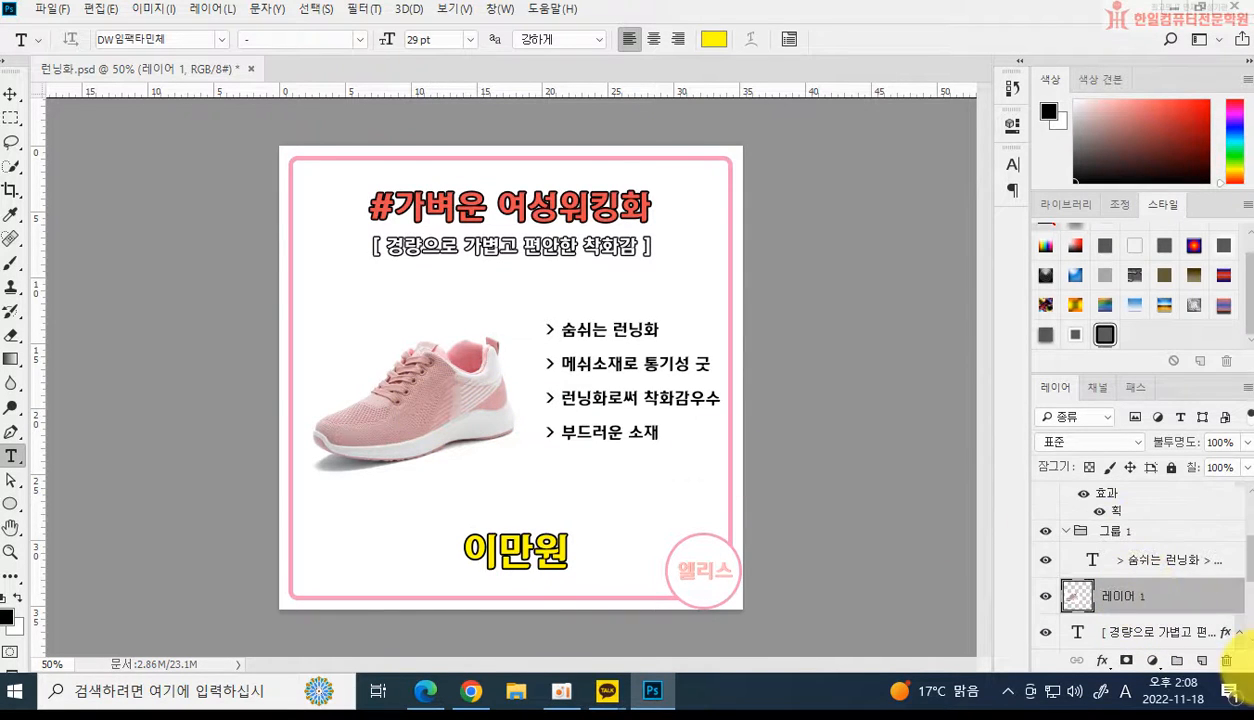
{"action": "left_click", "coordinate": [1227, 660]}
{"action": "key", "text": "ctrl+v"}
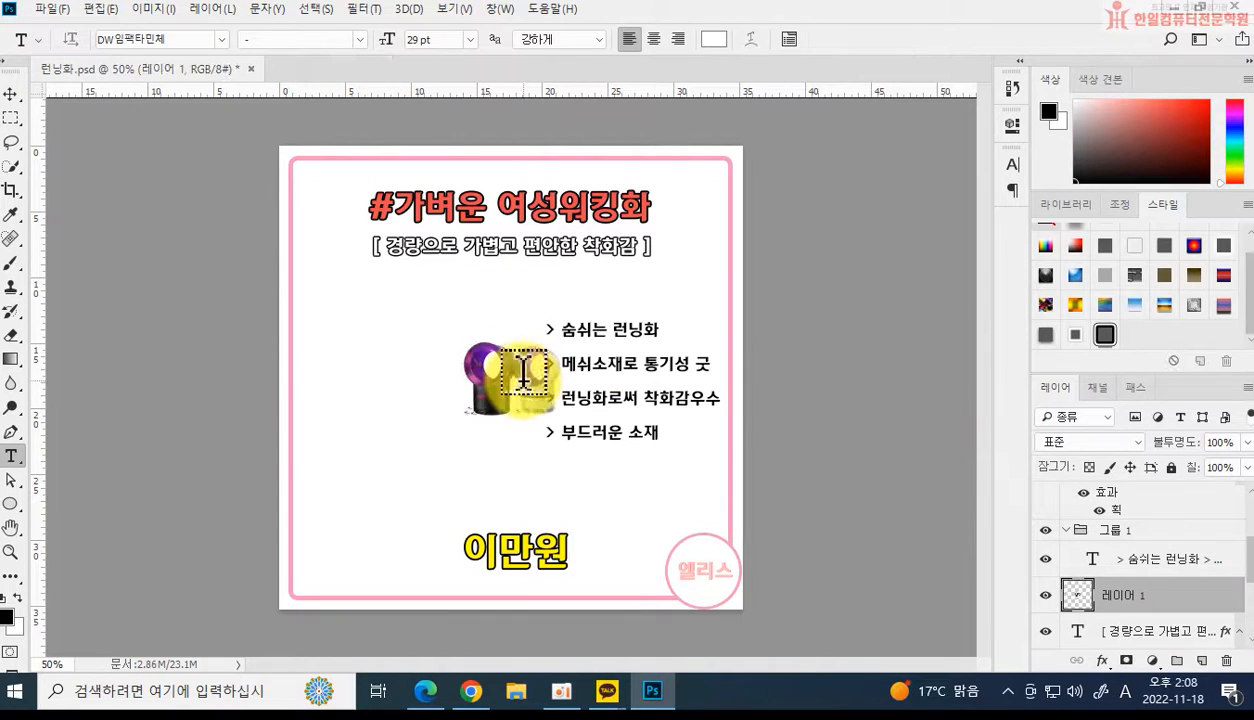
Enlarge the pasted mosquito trap picture and place it in the empty area beside the feature list.
{"action": "key", "text": "ctrl+t"}
{"action": "left_click_drag", "start_coordinate": [455, 337], "coordinate": [380, 242]}
{"action": "left_click_drag", "start_coordinate": [470, 383], "coordinate": [378, 395]}
{"action": "key", "text": "Return"}
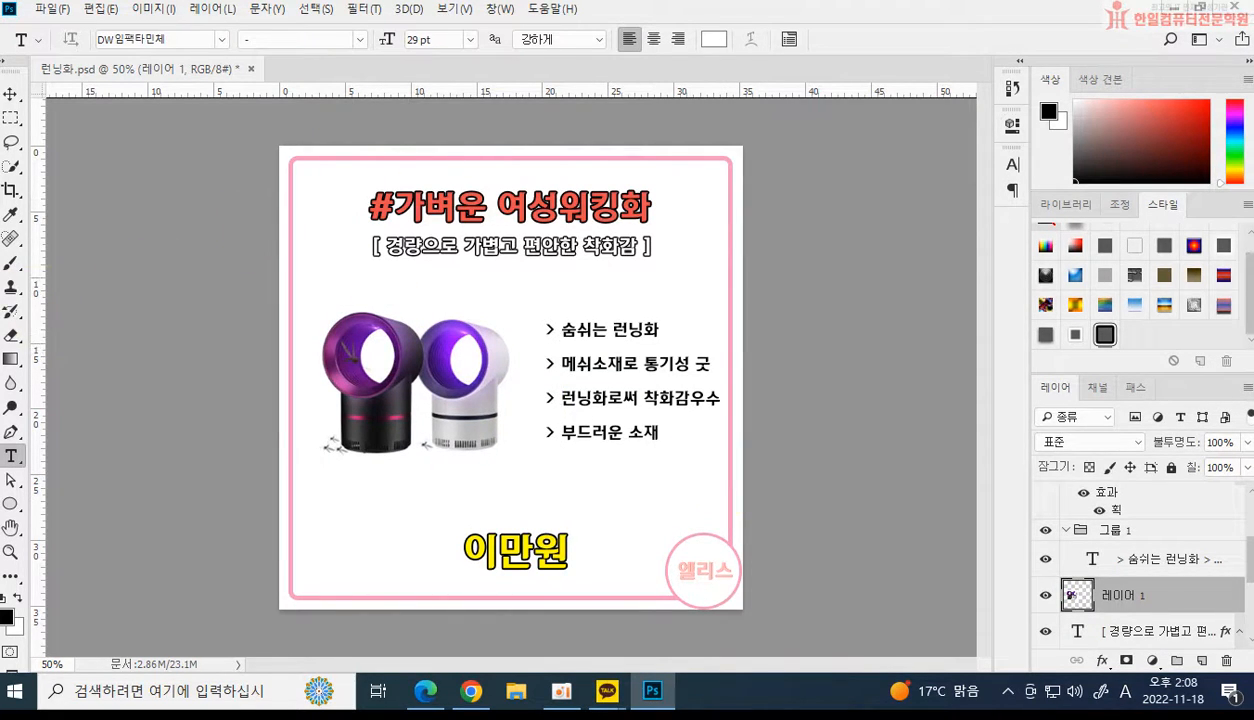
Set the browser window aside and change the red heading to #자외선 모기트랩.
{"action": "key", "text": "alt+Tab"}
{"action": "left_click_drag", "start_coordinate": [660, 95], "coordinate": [0, 290]}
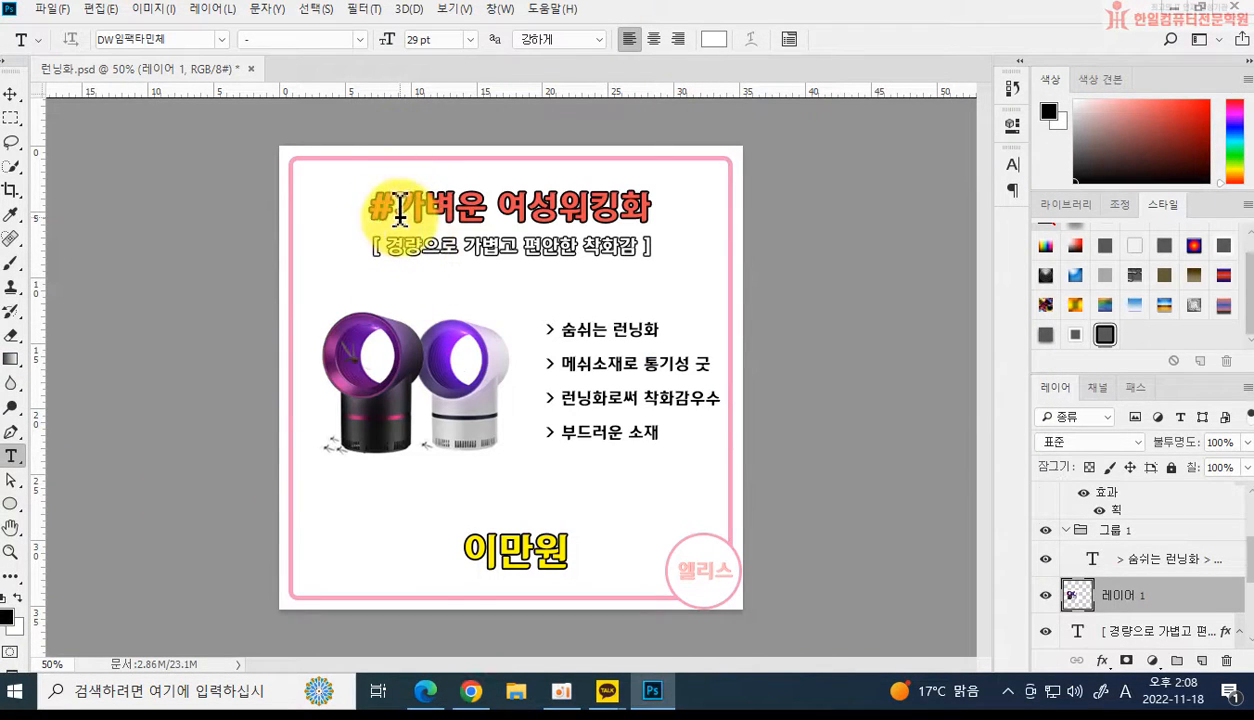
{"action": "left_click_drag", "start_coordinate": [399, 210], "coordinate": [675, 206]}
{"action": "type", "text": "WKDHL"}
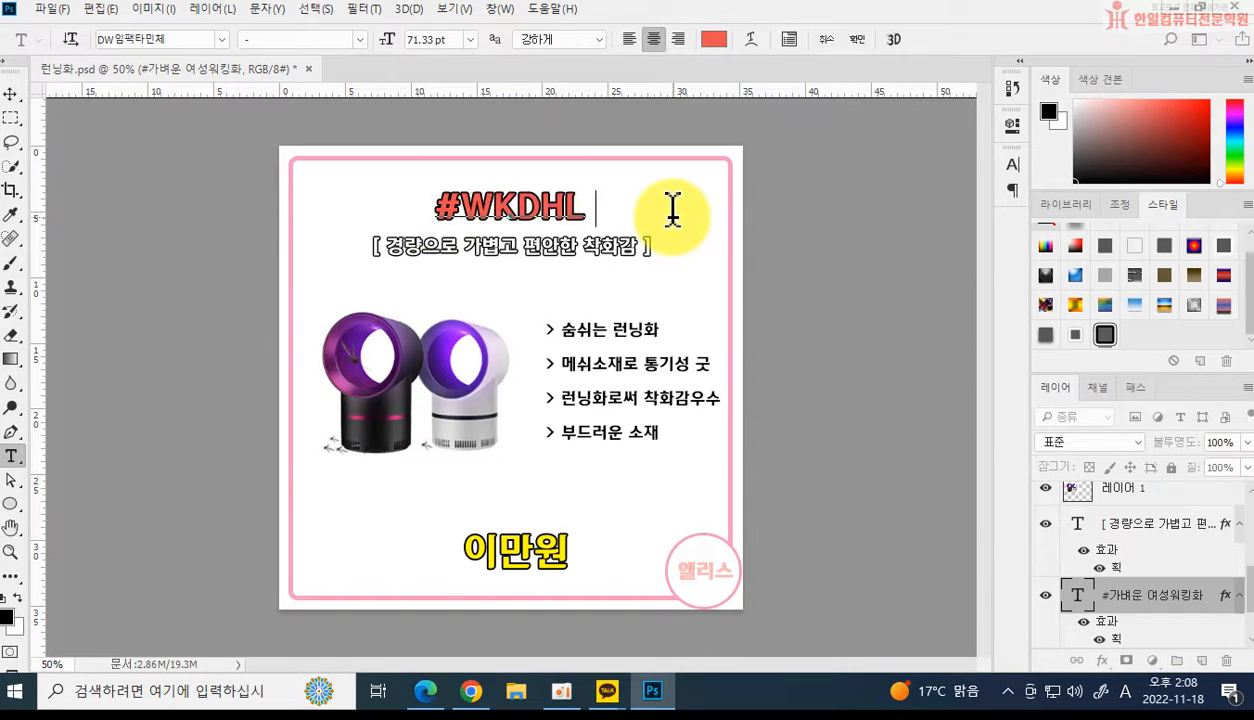
{"action": "key", "text": "BackSpace"}
{"action": "key", "text": "BackSpace"}
{"action": "key", "text": "BackSpace"}
{"action": "key", "text": "BackSpace"}
{"action": "key", "text": "BackSpace"}
{"action": "type", "text": "#"}
{"action": "key", "text": "Hangul"}
{"action": "type", "text": "자외선"}
{"action": "type", "text": " 모기트래"}
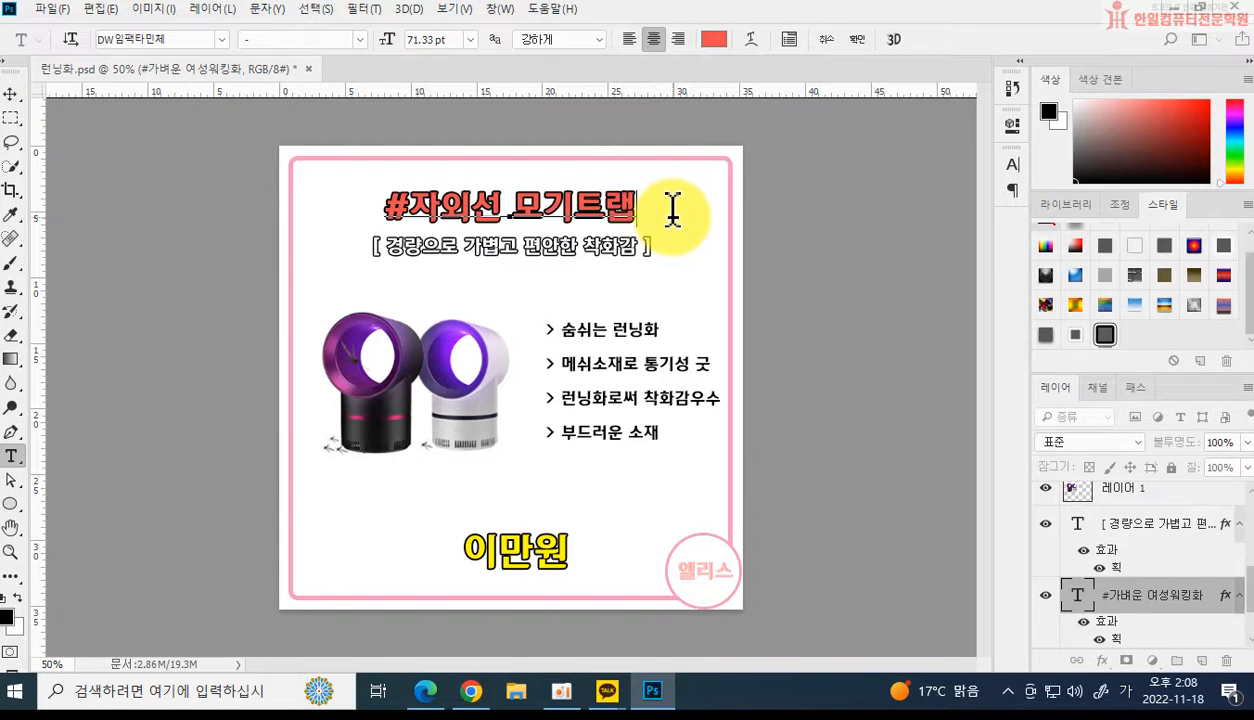
Replace the red heading text with #해충퇴치기 모기트랩.
{"action": "key", "text": "BackSpace"}
{"action": "key", "text": "BackSpace"}
{"action": "key", "text": "BackSpace"}
{"action": "key", "text": "BackSpace"}
{"action": "key", "text": "BackSpace"}
{"action": "key", "text": "BackSpace"}
{"action": "key", "text": "BackSpace"}
{"action": "key", "text": "BackSpace"}
{"action": "key", "text": "BackSpace"}
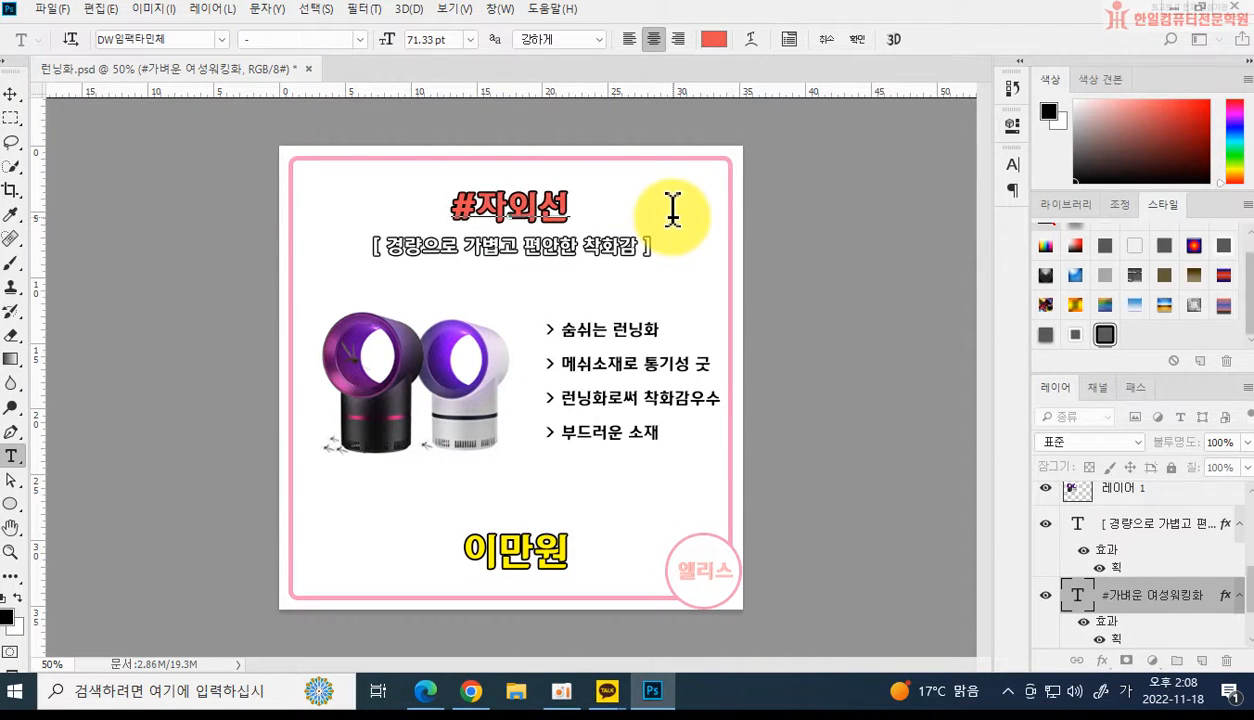
{"action": "key", "text": "BackSpace"}
{"action": "type", "text": "해"}
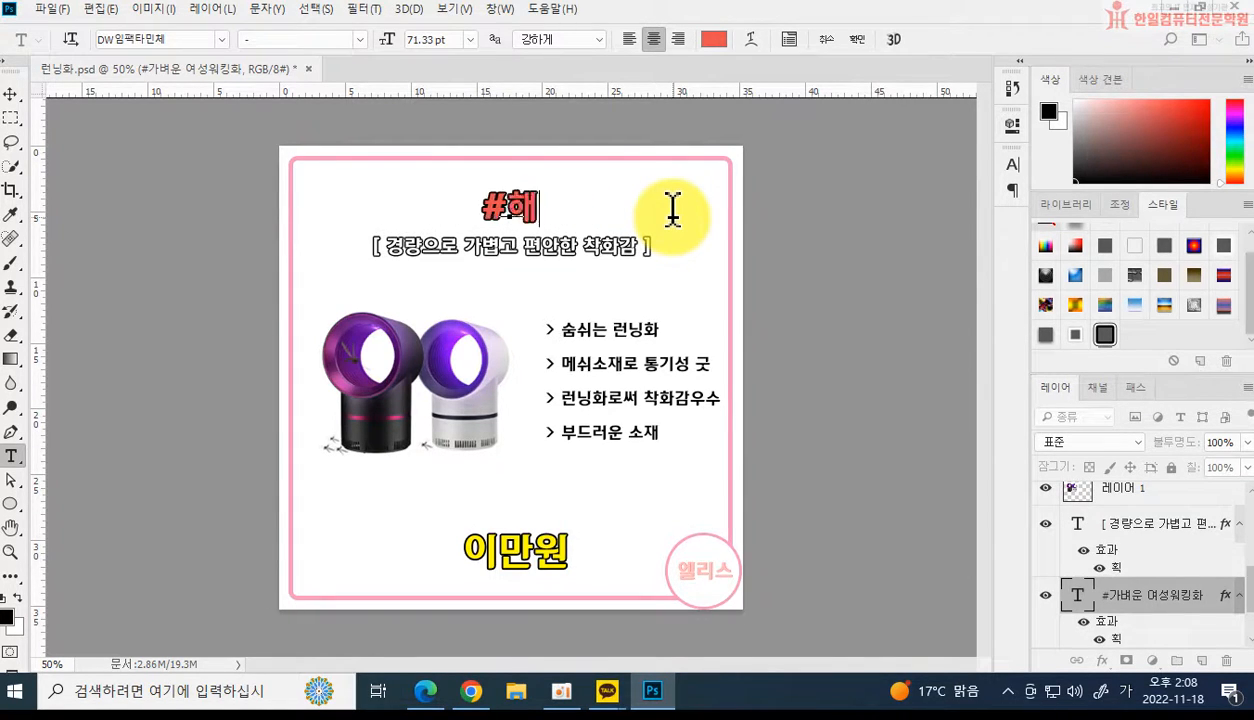
{"action": "type", "text": "충퇴치기 모기트랩"}
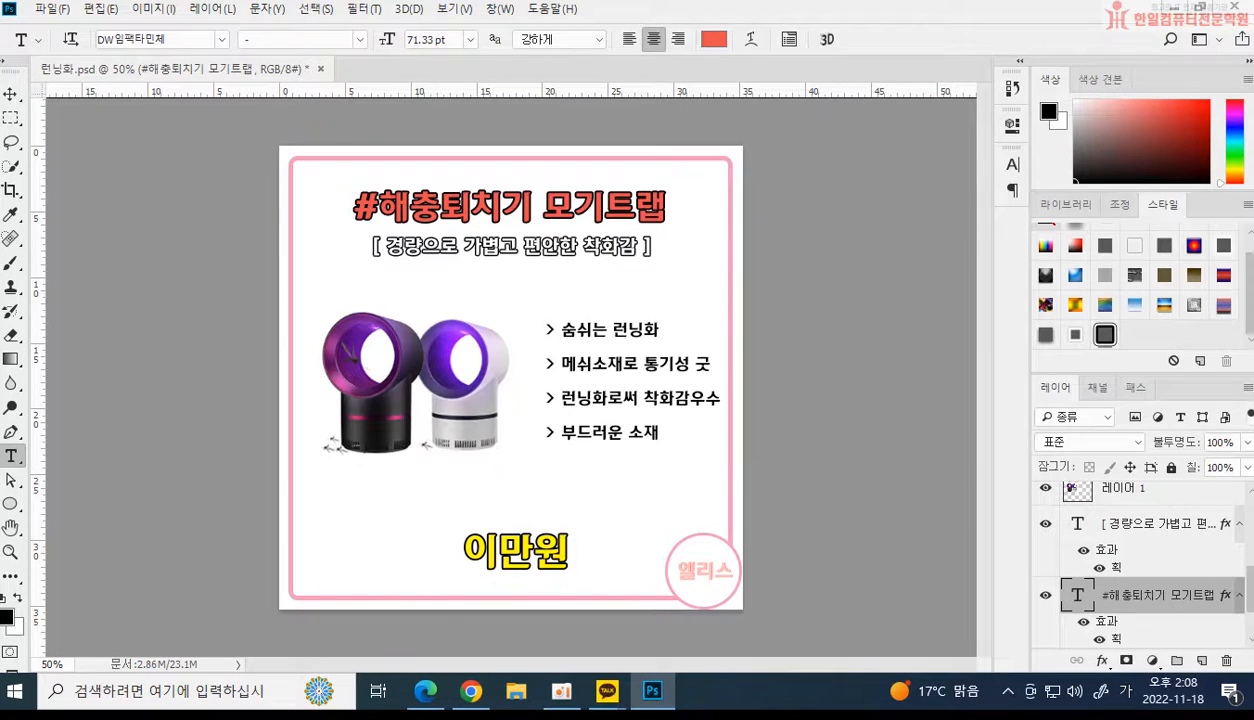
Change the bracketed subtitle under the heading to [ 자외선으로 조용하고 빠르게 모기를 유인 ].
{"action": "left_click_drag", "start_coordinate": [380, 246], "coordinate": [621, 260]}
{"action": "type", "text": "장"}
{"action": "type", "text": "외선으로 정확히 모기를 유인."}
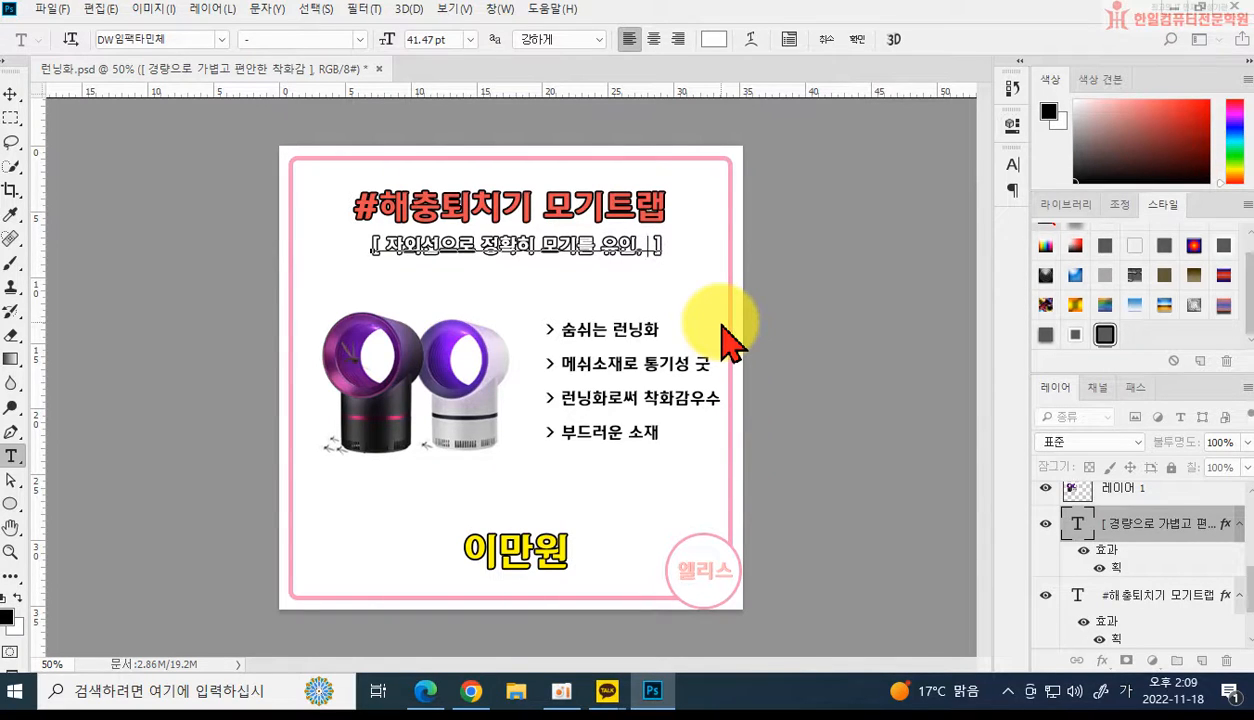
{"action": "key", "text": "BackSpace"}
{"action": "key", "text": "BackSpace"}
{"action": "key", "text": "BackSpace"}
{"action": "key", "text": "BackSpace"}
{"action": "key", "text": "BackSpace"}
{"action": "key", "text": "BackSpace"}
{"action": "key", "text": "BackSpace"}
{"action": "key", "text": "BackSpace"}
{"action": "key", "text": "BackSpace"}
{"action": "type", "text": "조용하고 빠르게"}
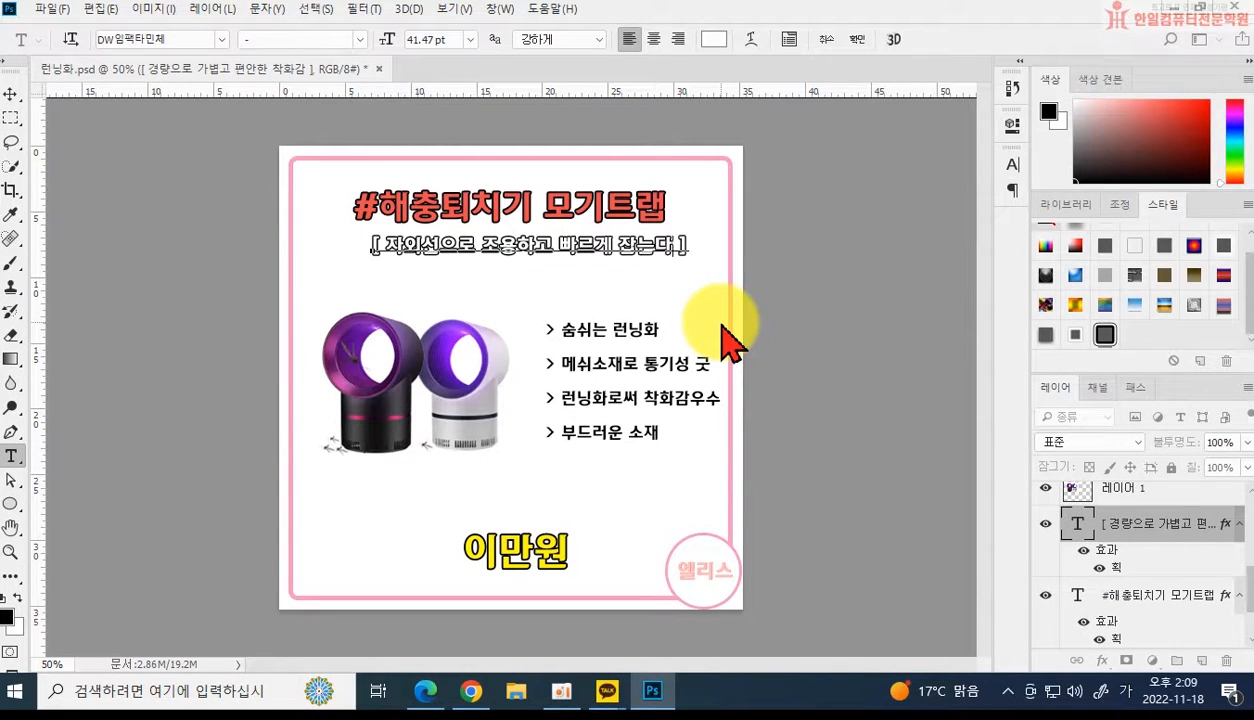
{"action": "type", "text": " 모기를 유인"}
{"action": "key", "text": "ctrl+Return"}
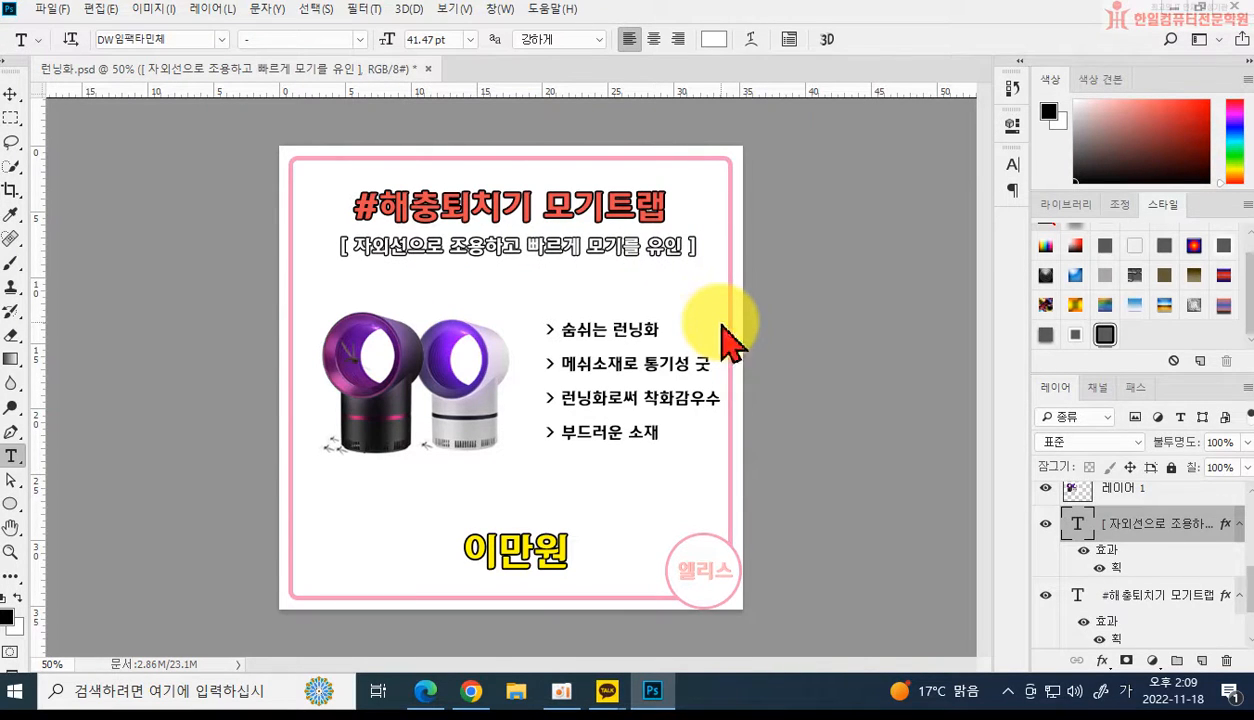
Scale the mosquito trap picture up to about 115% and return to the Type tool.
{"action": "left_click", "coordinate": [453, 424], "text": "ctrl"}
{"action": "key", "text": "ctrl+t"}
{"action": "left_click_drag", "start_coordinate": [520, 302], "coordinate": [535, 290]}
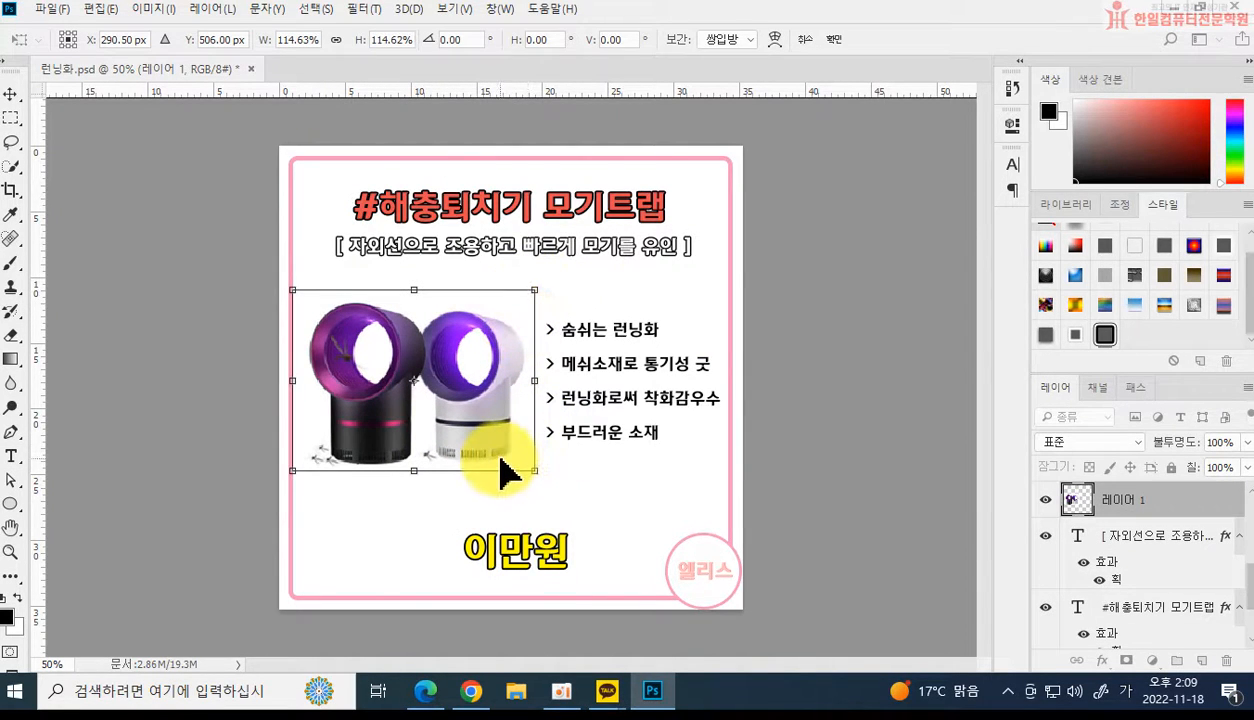
{"action": "key", "text": "Return"}
{"action": "key", "text": "t"}
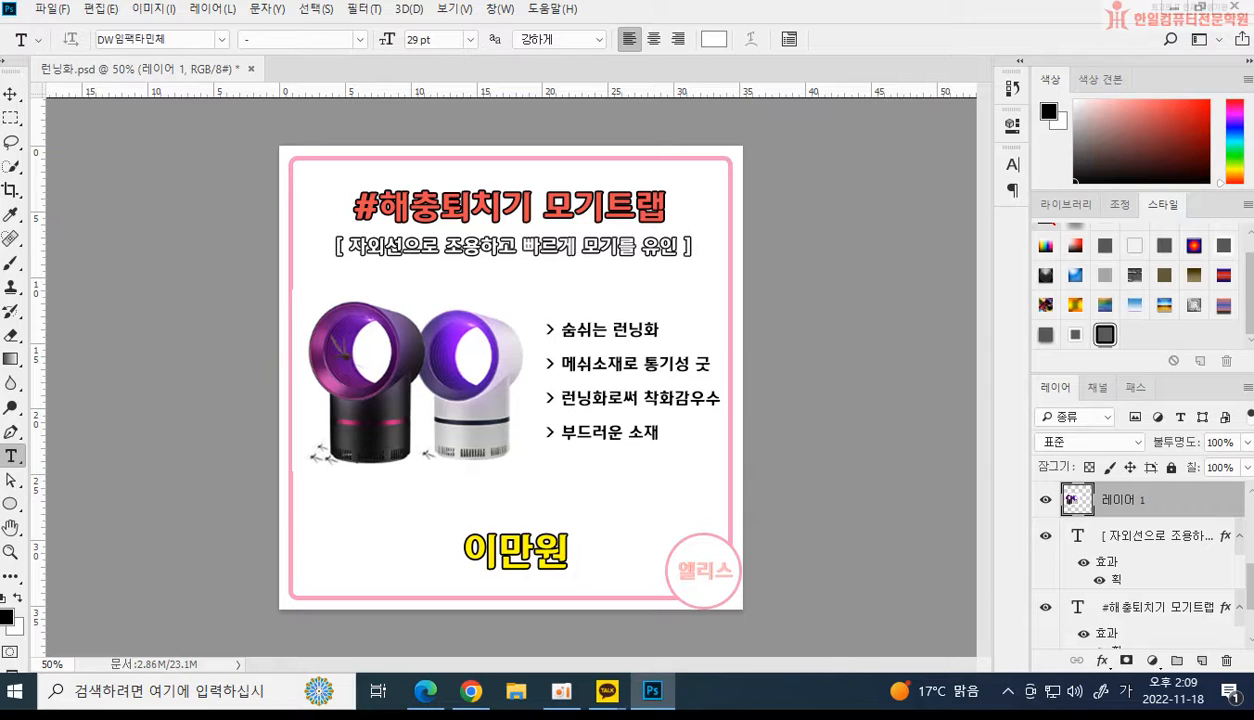
Replace the first bullet text beside the product picture with KC인증받은 안전제품.
{"action": "left_click_drag", "start_coordinate": [560, 329], "coordinate": [660, 330]}
{"action": "type", "text": "ㅓ"}
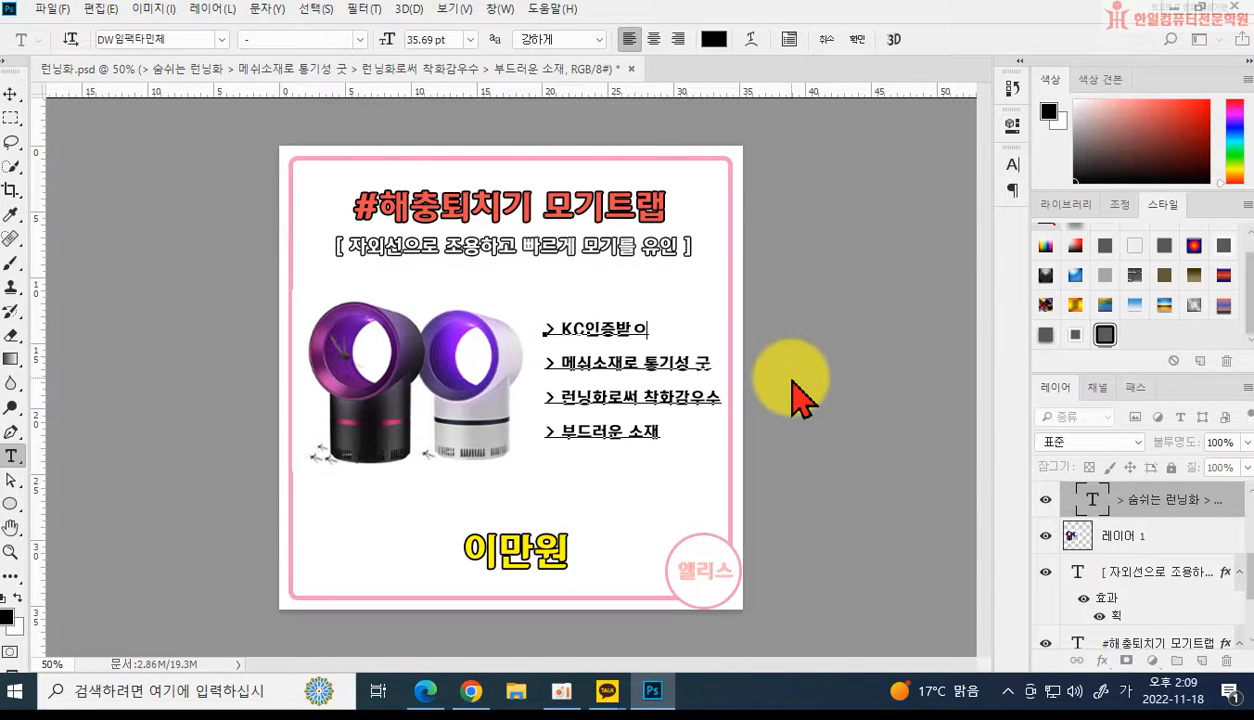
{"action": "type", "text": "KC인증받은 안전제품"}
{"action": "left_click", "coordinate": [806, 376]}
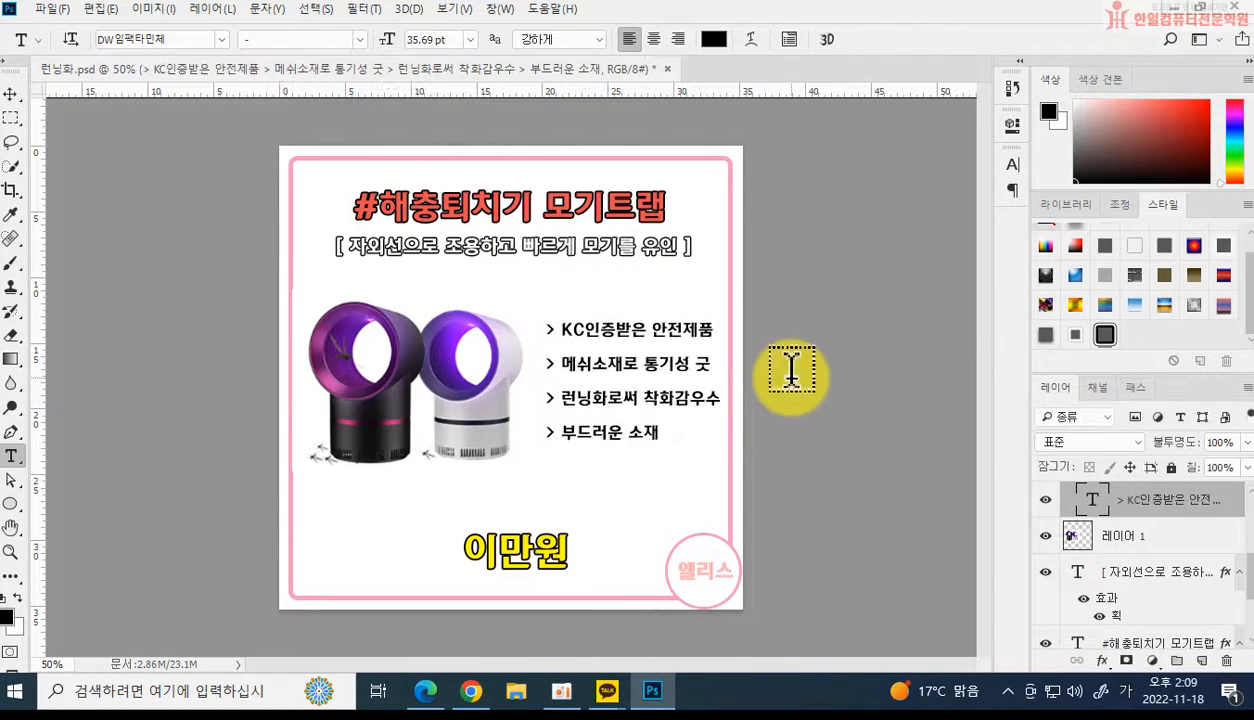
Replace the second bullet text with 366 인버터 연구광파.
{"action": "left_click_drag", "start_coordinate": [557, 362], "coordinate": [733, 356]}
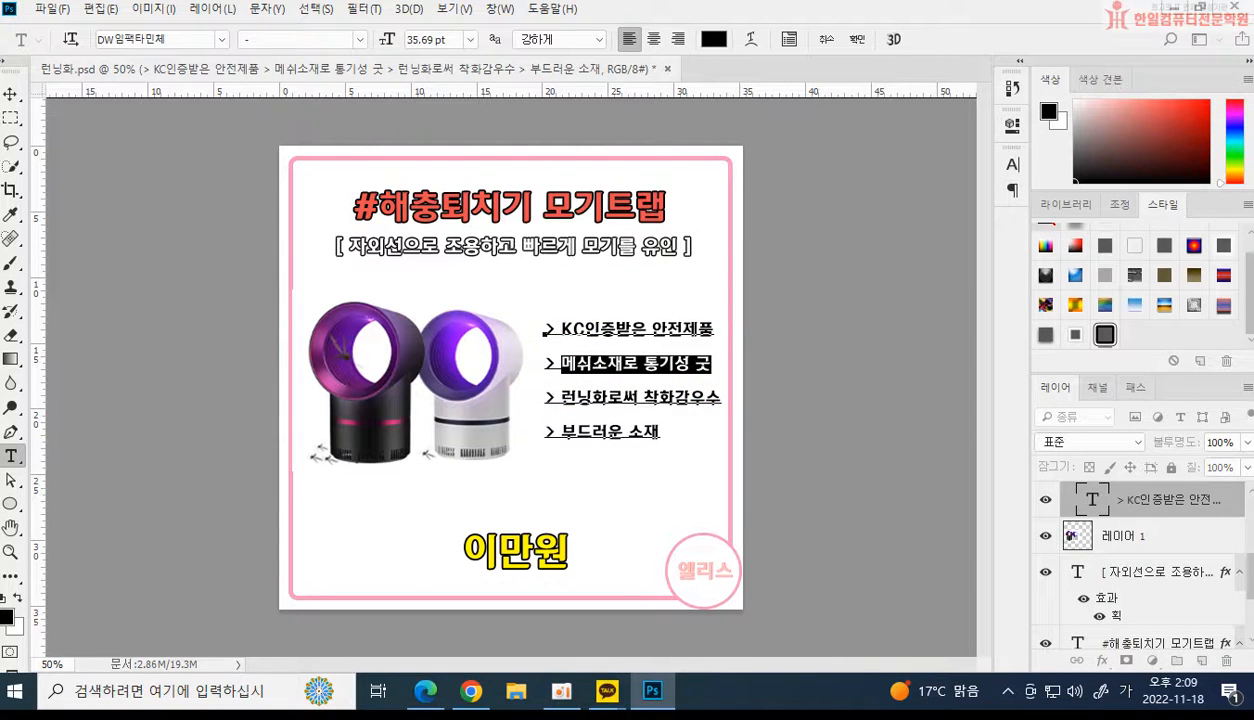
{"action": "type", "text": "잭"}
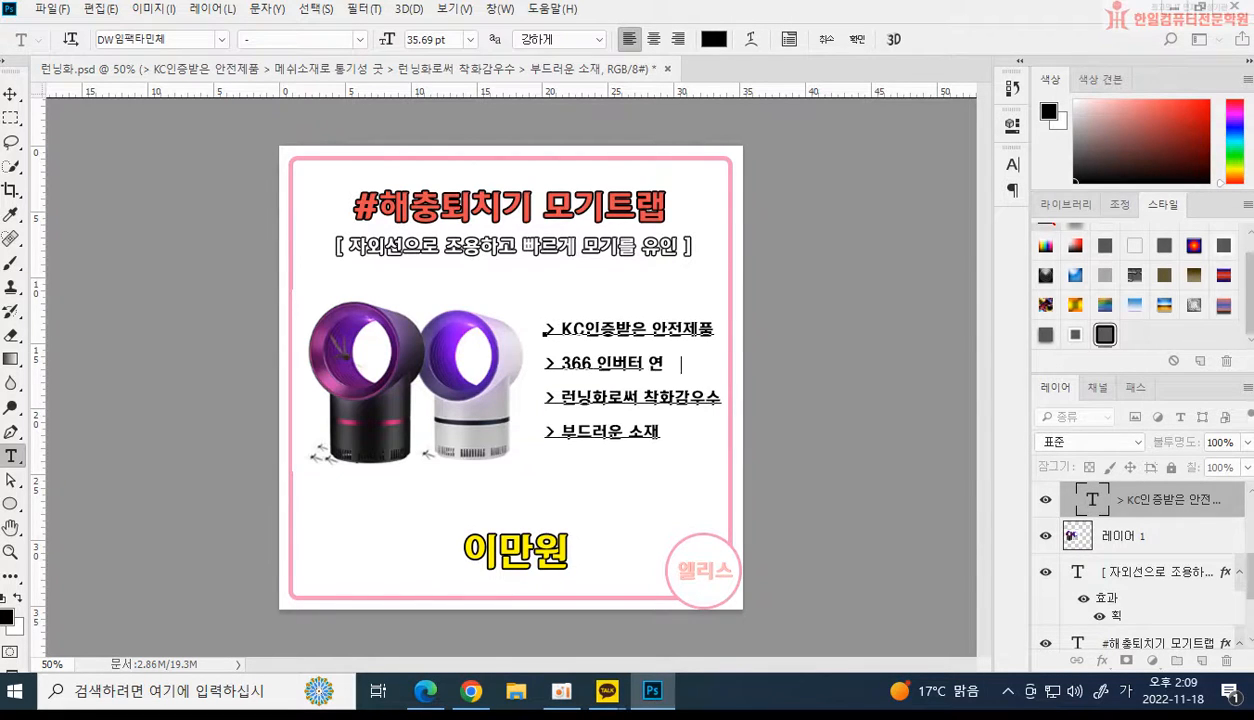
{"action": "key", "text": "ctrl+Return"}
Replace the third bullet text with 정확한 자외선 모기유도, leaving its > marker in place.
{"action": "left_click_drag", "start_coordinate": [560, 393], "coordinate": [781, 438]}
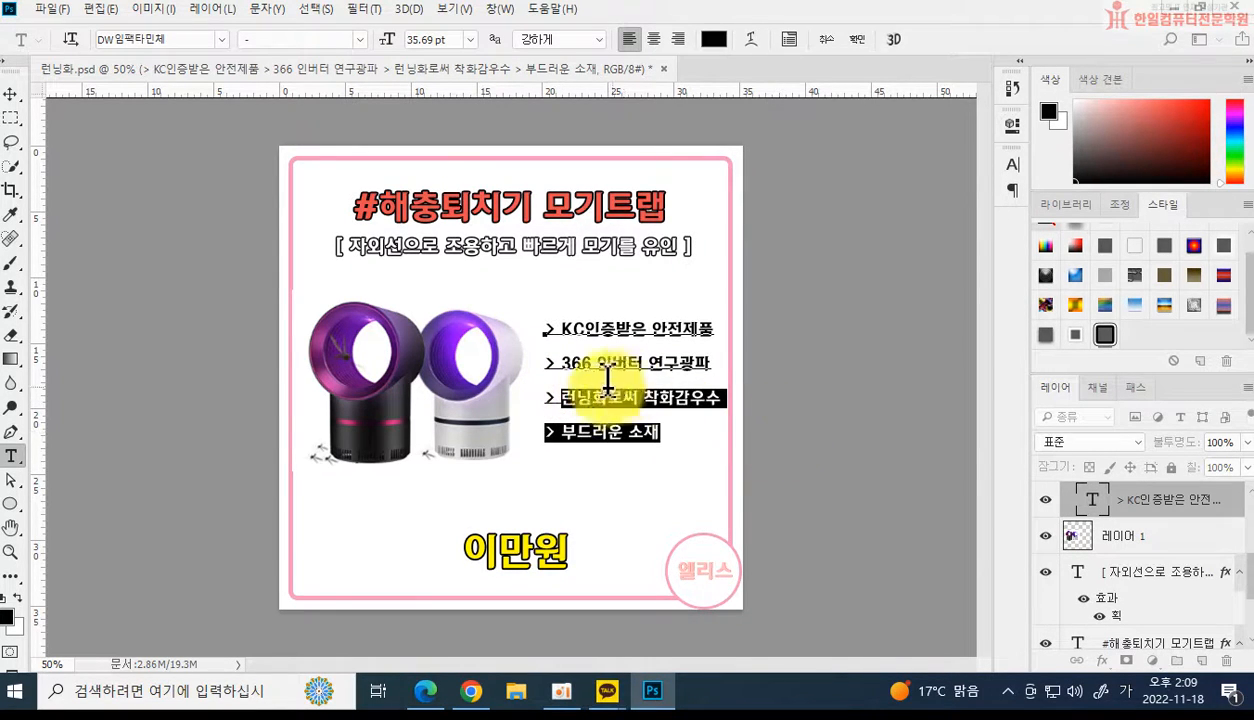
{"action": "left_click", "coordinate": [583, 396]}
{"action": "left_click_drag", "start_coordinate": [562, 393], "coordinate": [716, 394]}
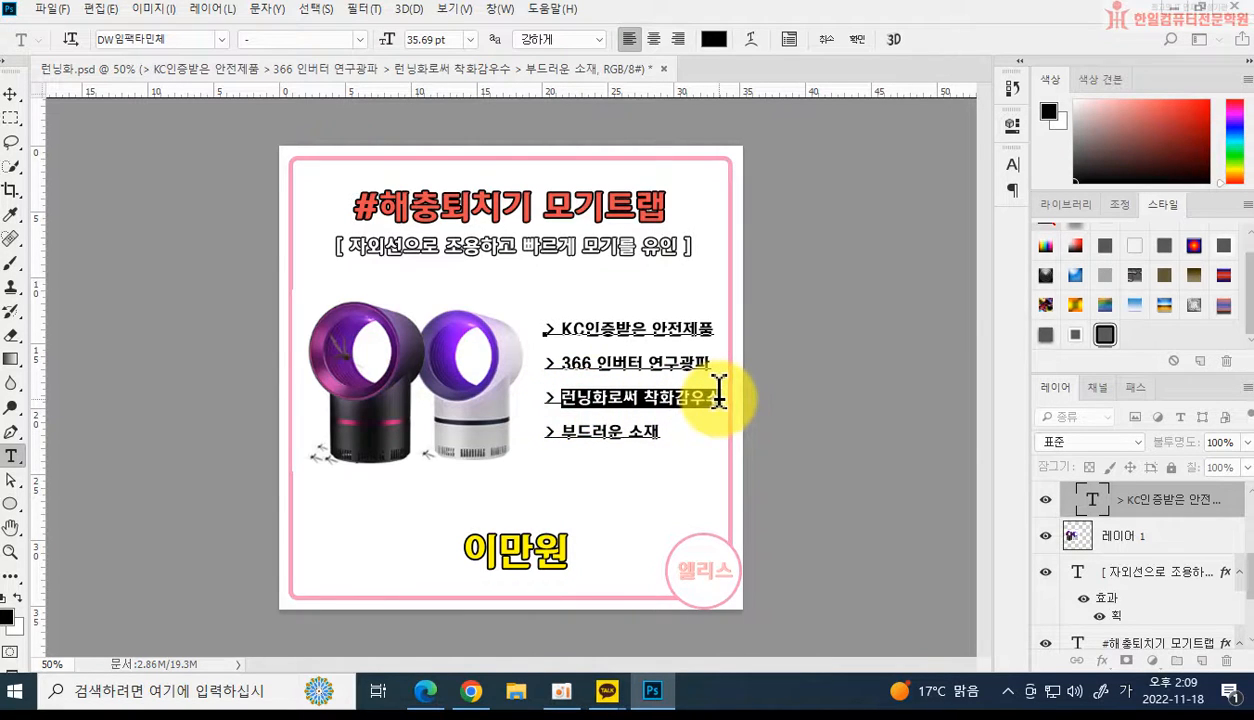
{"action": "type", "text": "정확한 자외선"}
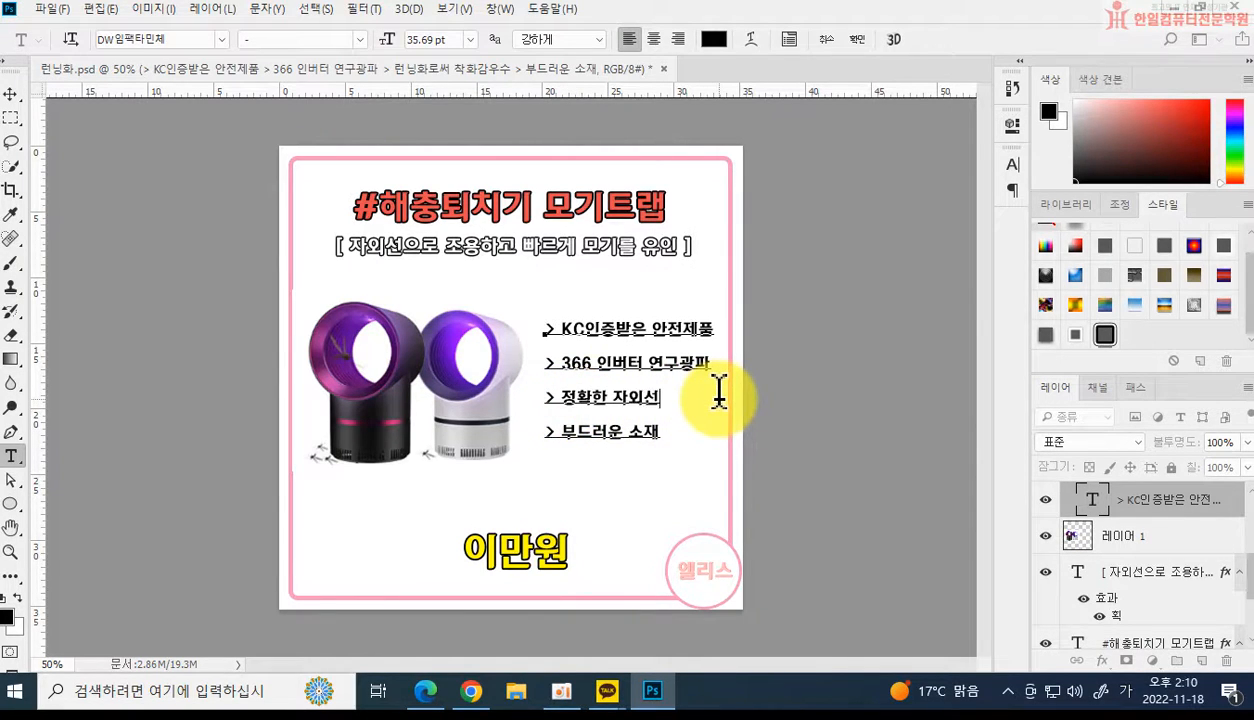
{"action": "type", "text": " 모기유도"}
{"action": "key", "text": "ctrl+Return"}
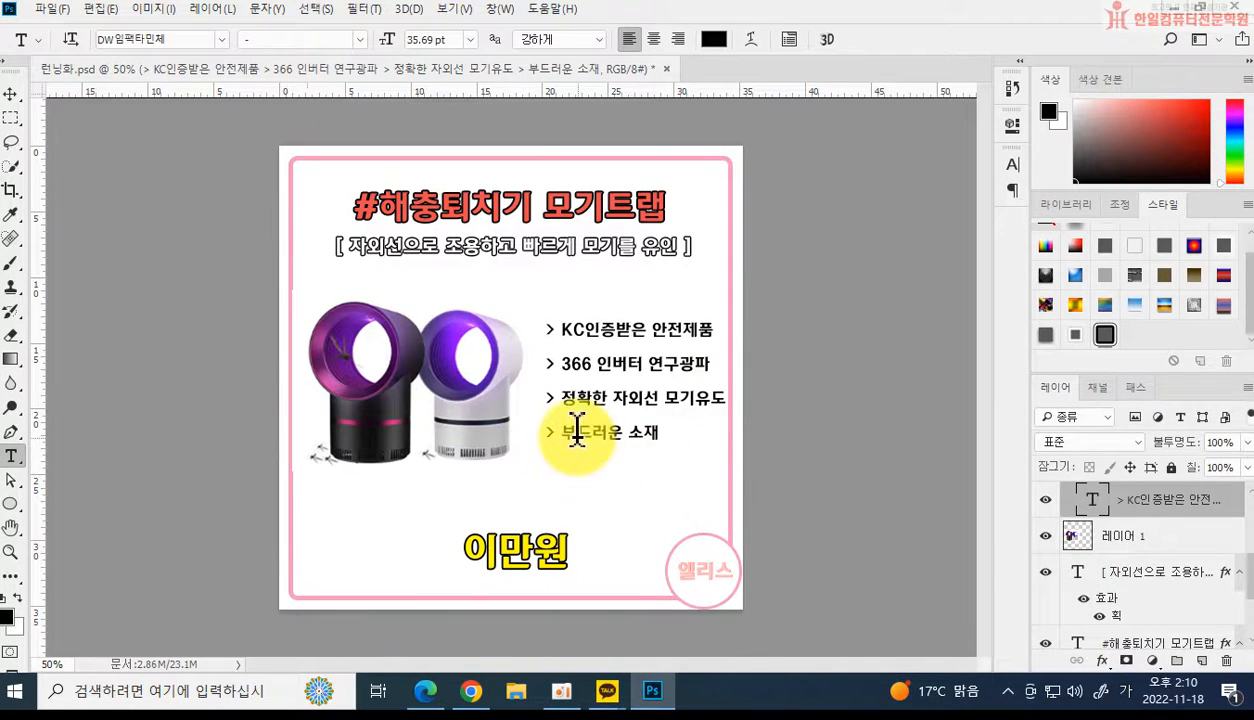
Change the fourth bullet text to 바이오 CO2 살충효과.
{"action": "left_click_drag", "start_coordinate": [556, 433], "coordinate": [661, 437]}
{"action": "type", "text": "비"}
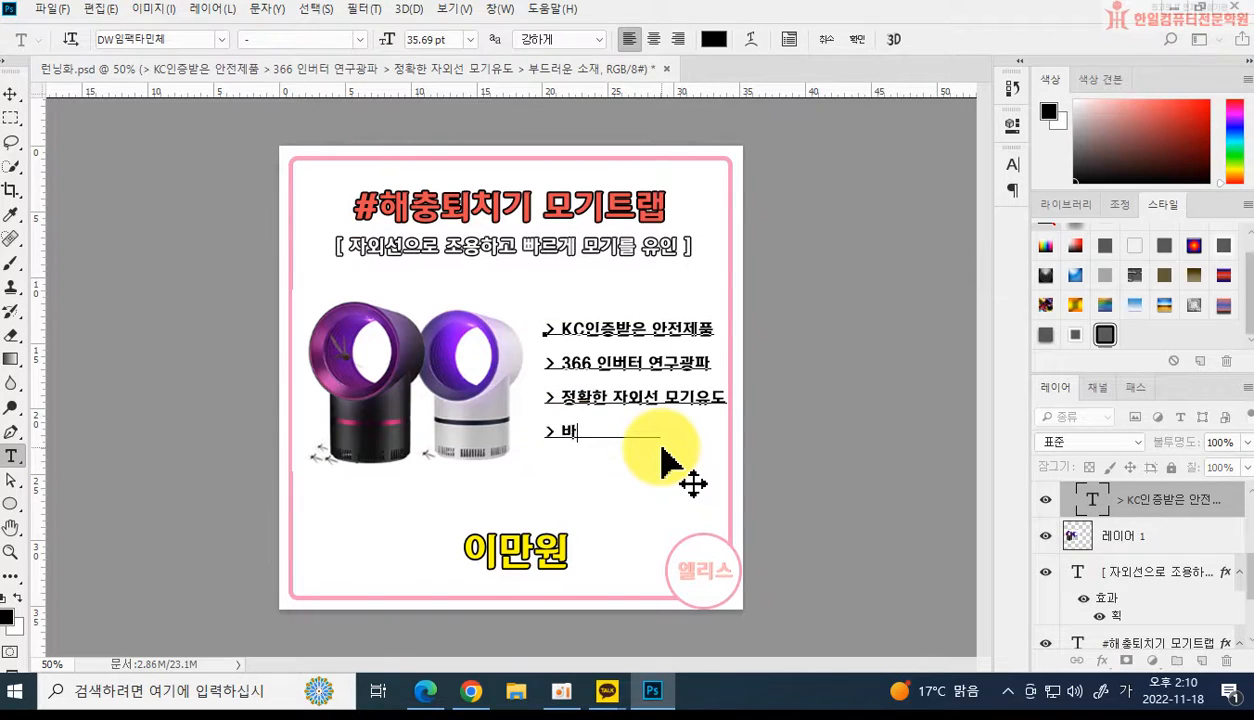
{"action": "type", "text": "이오c"}
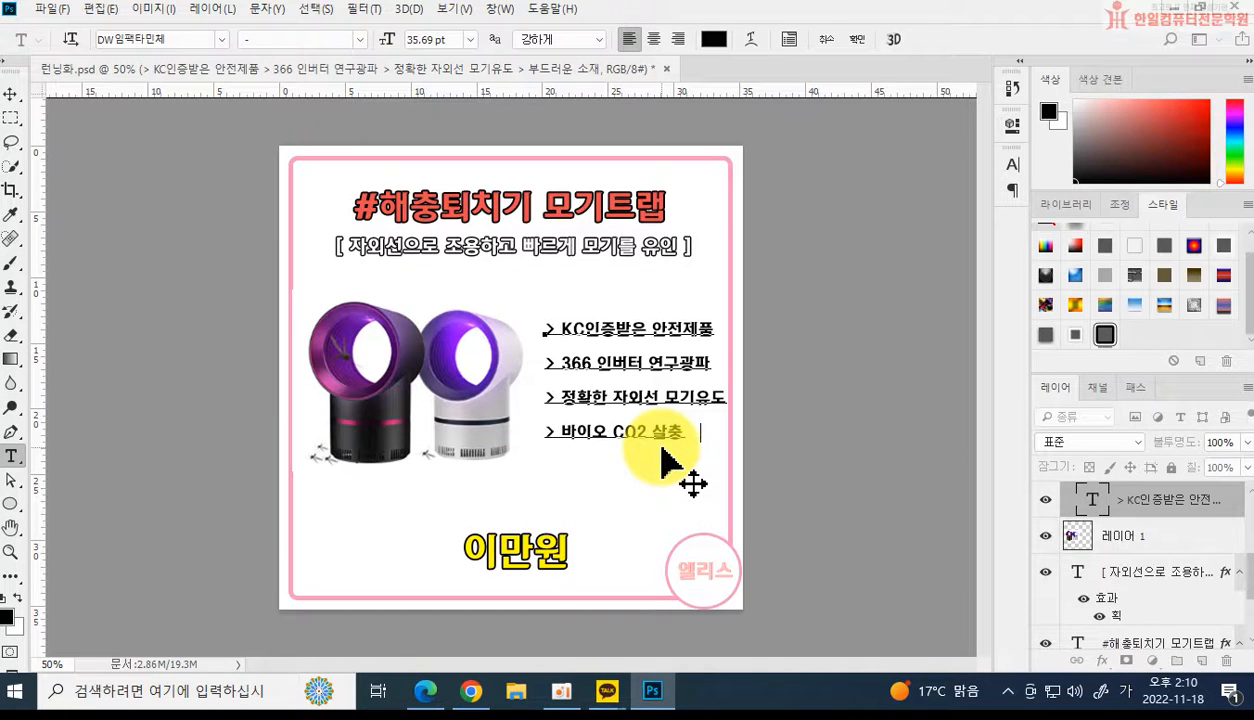
{"action": "left_click", "coordinate": [667, 462]}
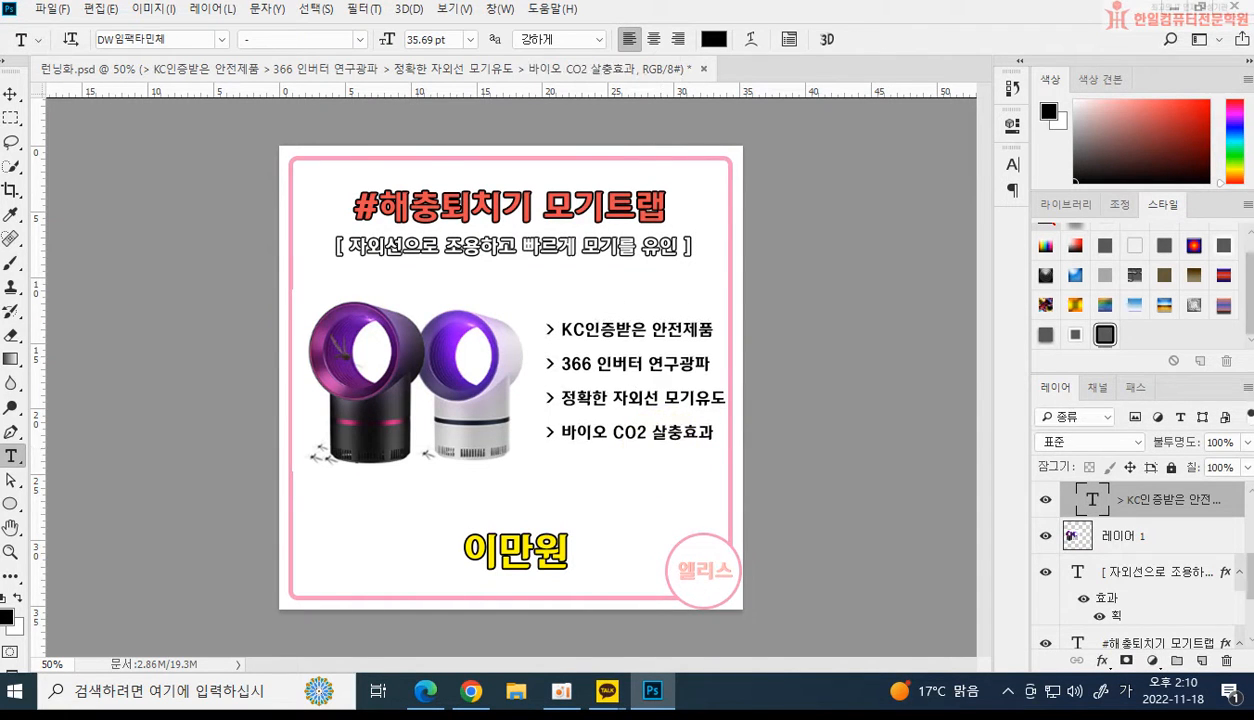
Change the second bullet text to 저소음 모기퇴치.
{"action": "left_click_drag", "start_coordinate": [560, 364], "coordinate": [751, 363]}
{"action": "type", "text": "ㅈ"}
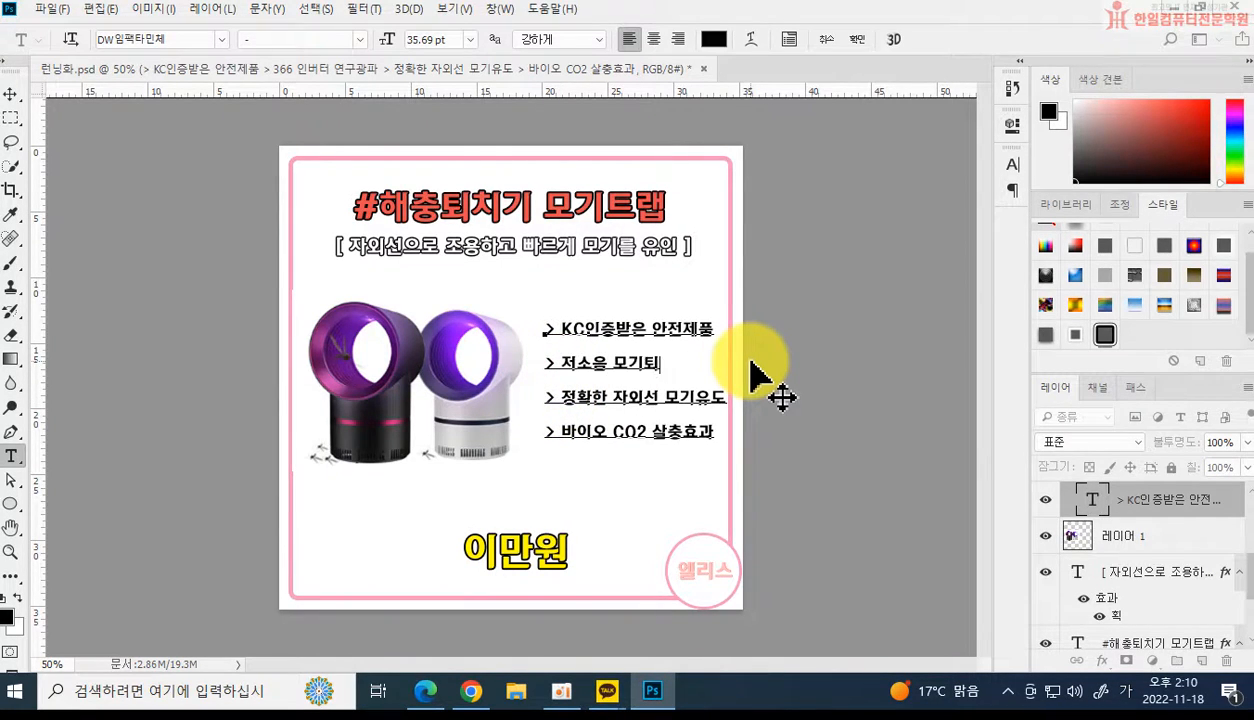
{"action": "left_click", "coordinate": [757, 378]}
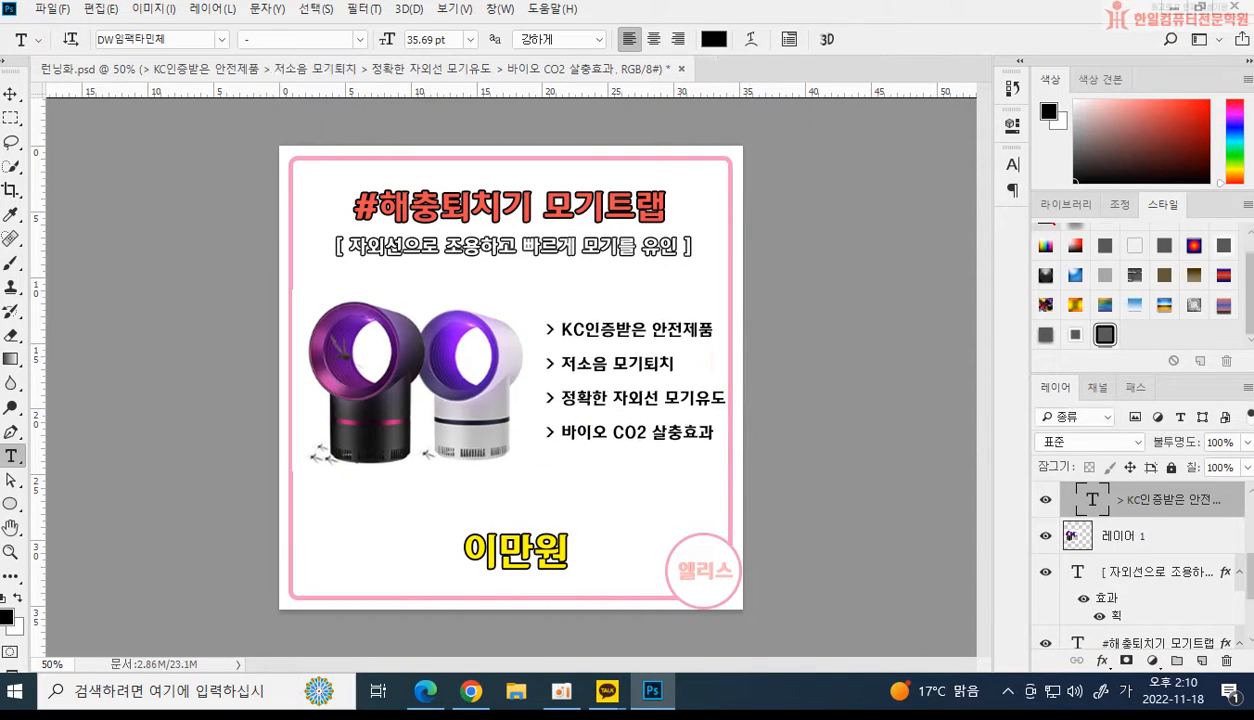
Change the yellow price text at the bottom of the card to 만오천원.
{"action": "left_click", "coordinate": [470, 540]}
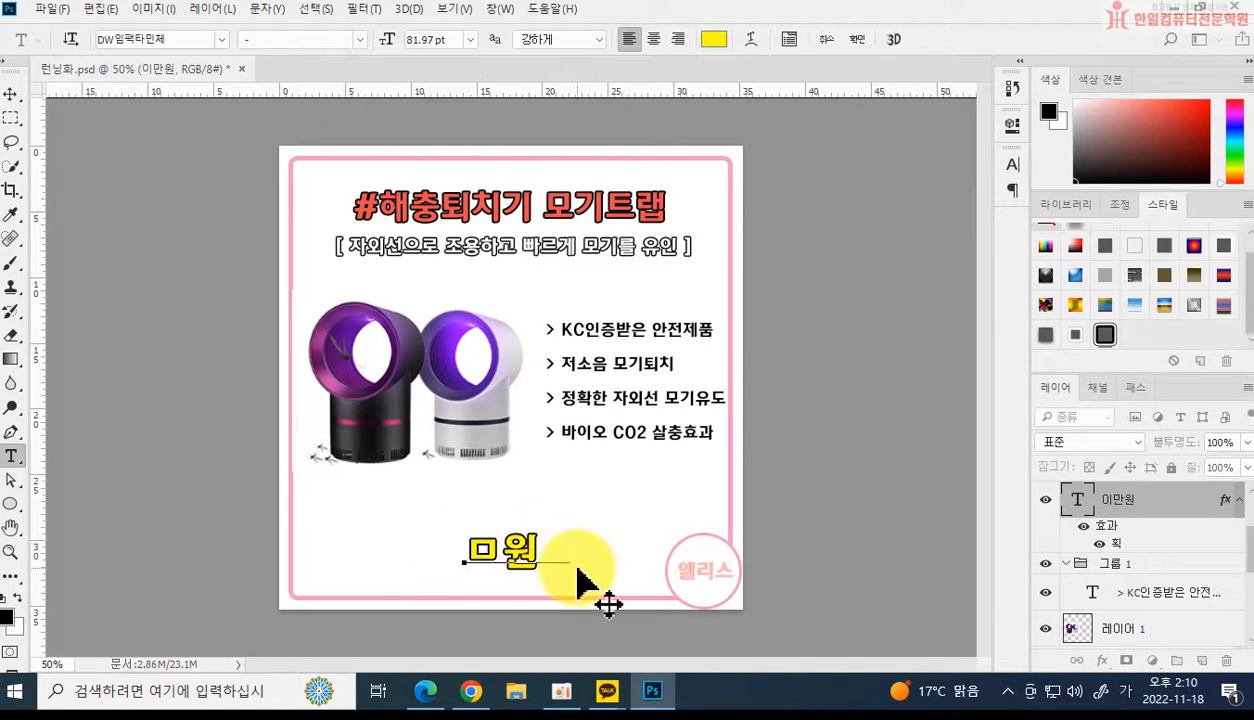
{"action": "type", "text": "만오천"}
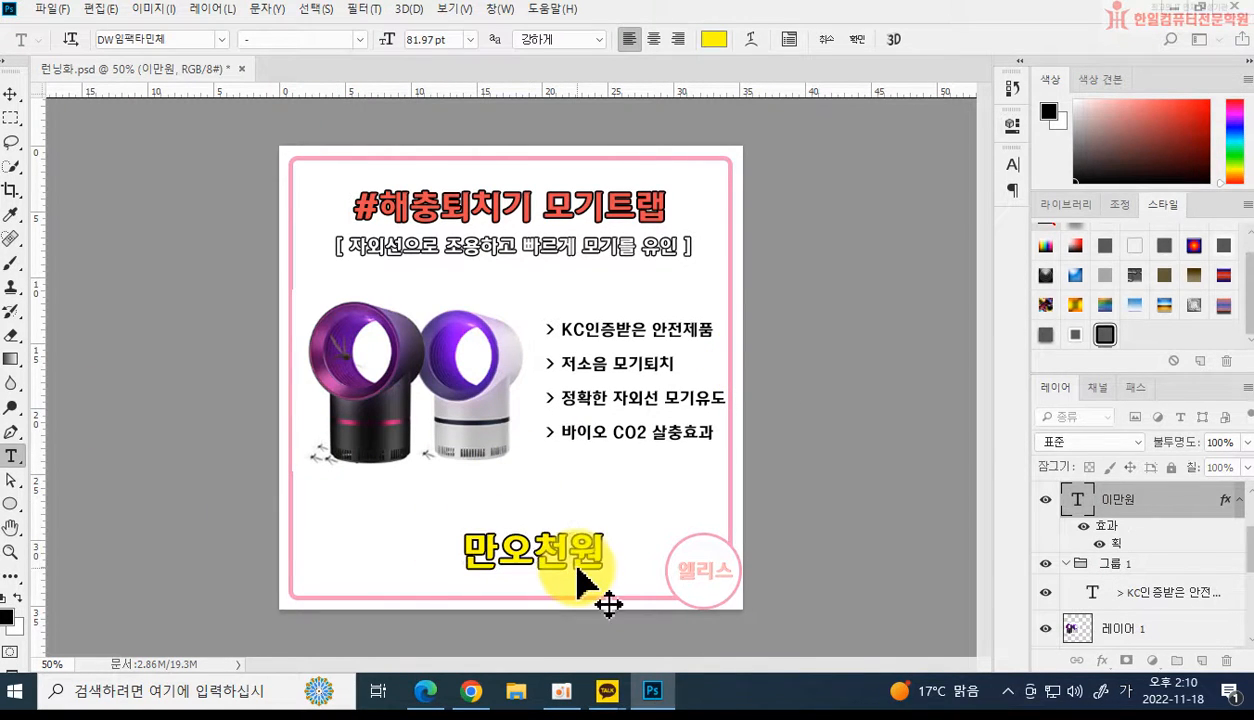
{"action": "left_click", "coordinate": [577, 571]}
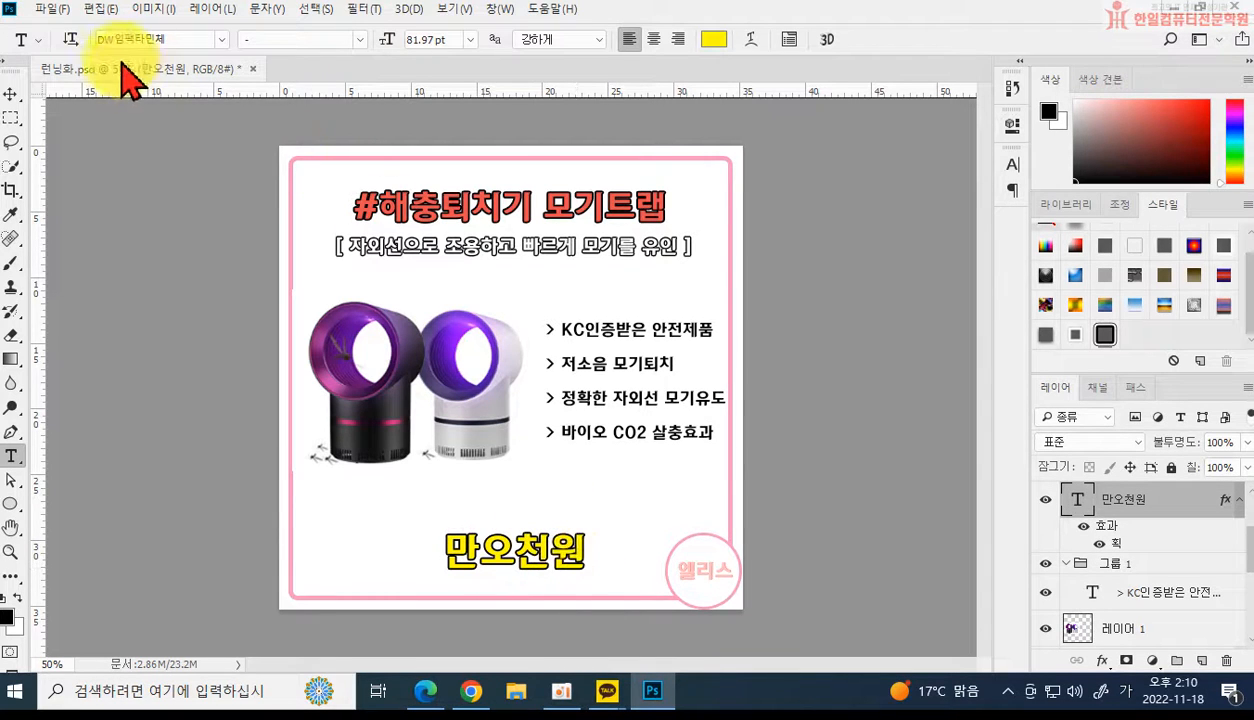
Save the card under the new name 모기차단 as a Photoshop PSD in the 카드뉴스 folder.
{"action": "left_click", "coordinate": [55, 12]}
{"action": "left_click", "coordinate": [88, 212]}
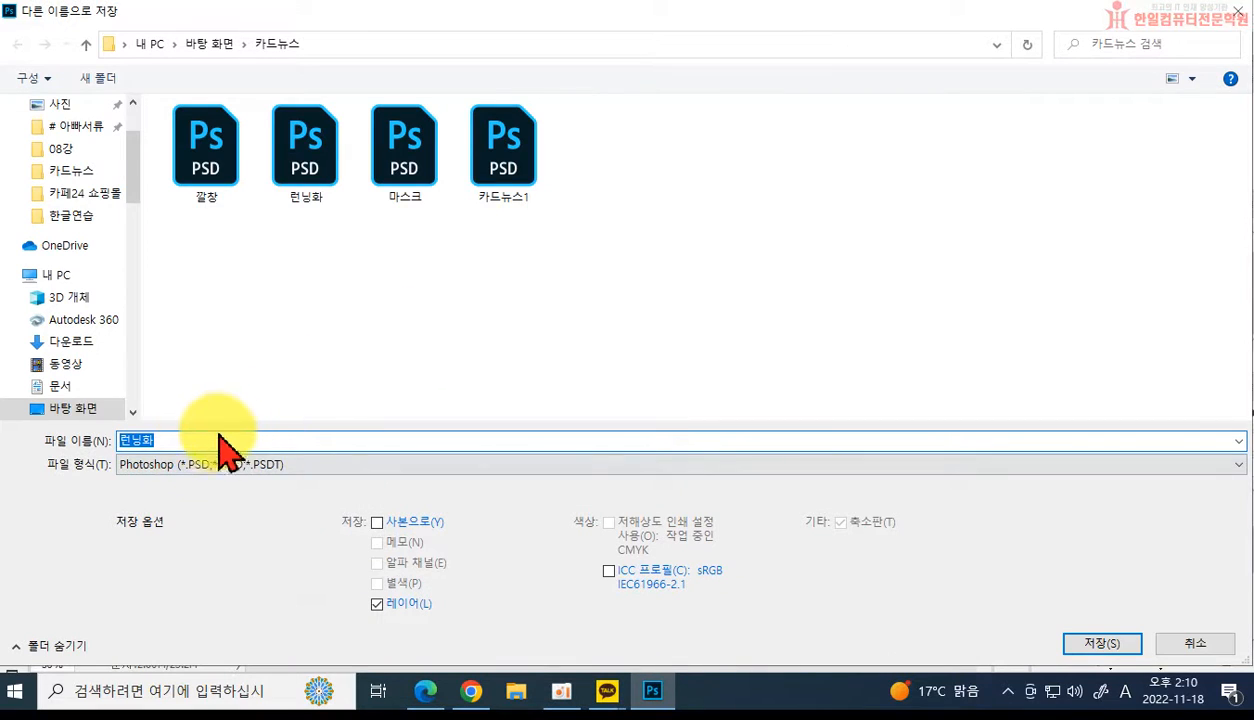
{"action": "type", "text": "A"}
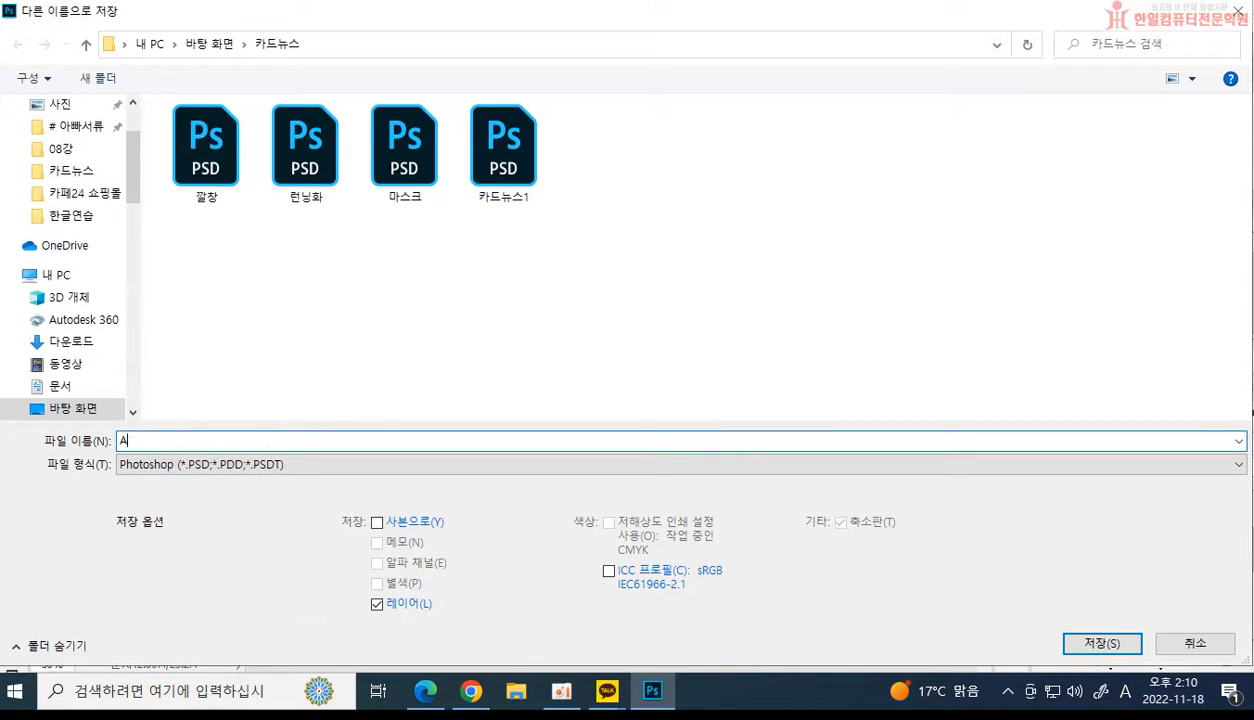
{"action": "type", "text": "기차렙"}
{"action": "key", "text": "Return"}
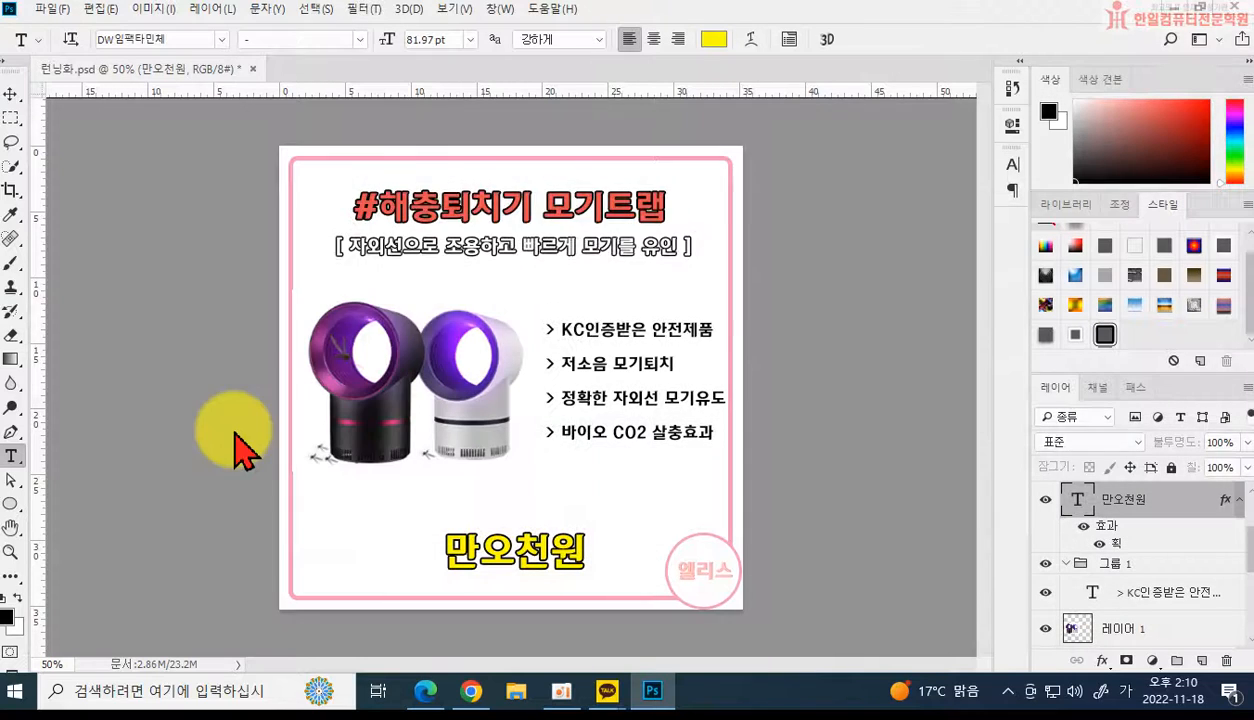
Save a PNG copy of the card as 모기차단 with the large file size option.
{"action": "left_click", "coordinate": [852, 200]}
{"action": "left_click", "coordinate": [55, 14]}
{"action": "left_click", "coordinate": [69, 214]}
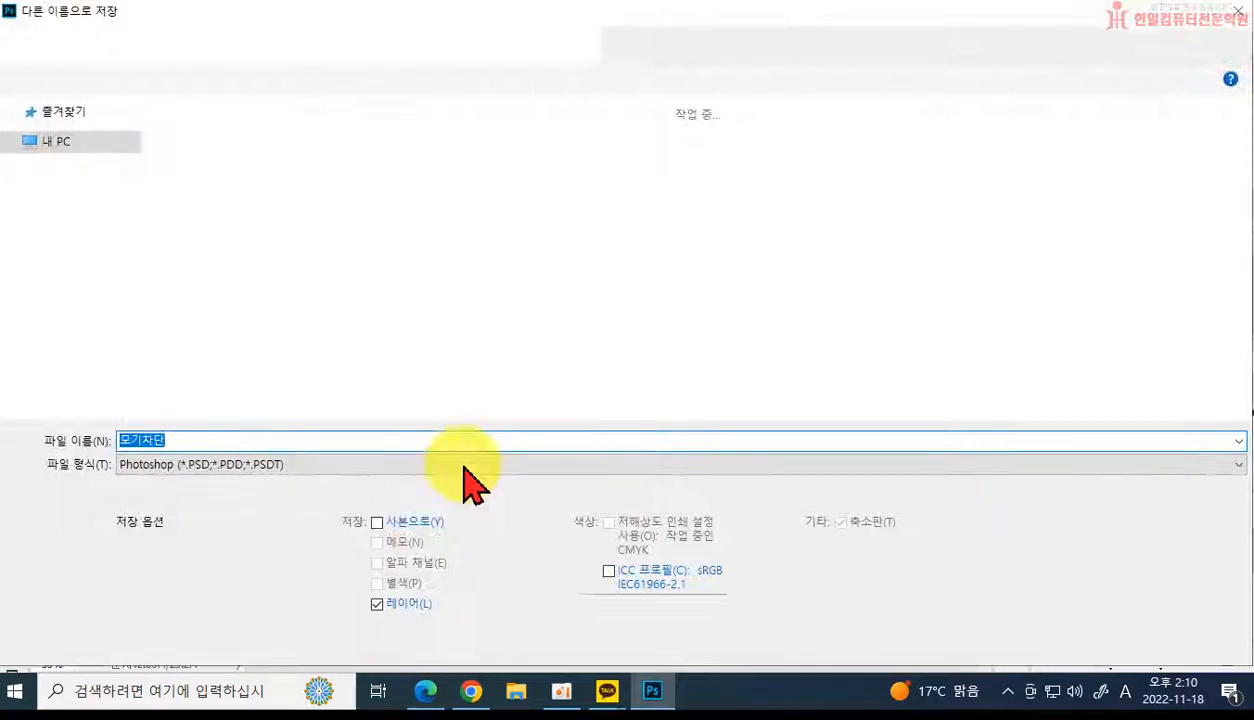
{"action": "left_click", "coordinate": [308, 463]}
{"action": "left_click", "coordinate": [218, 377]}
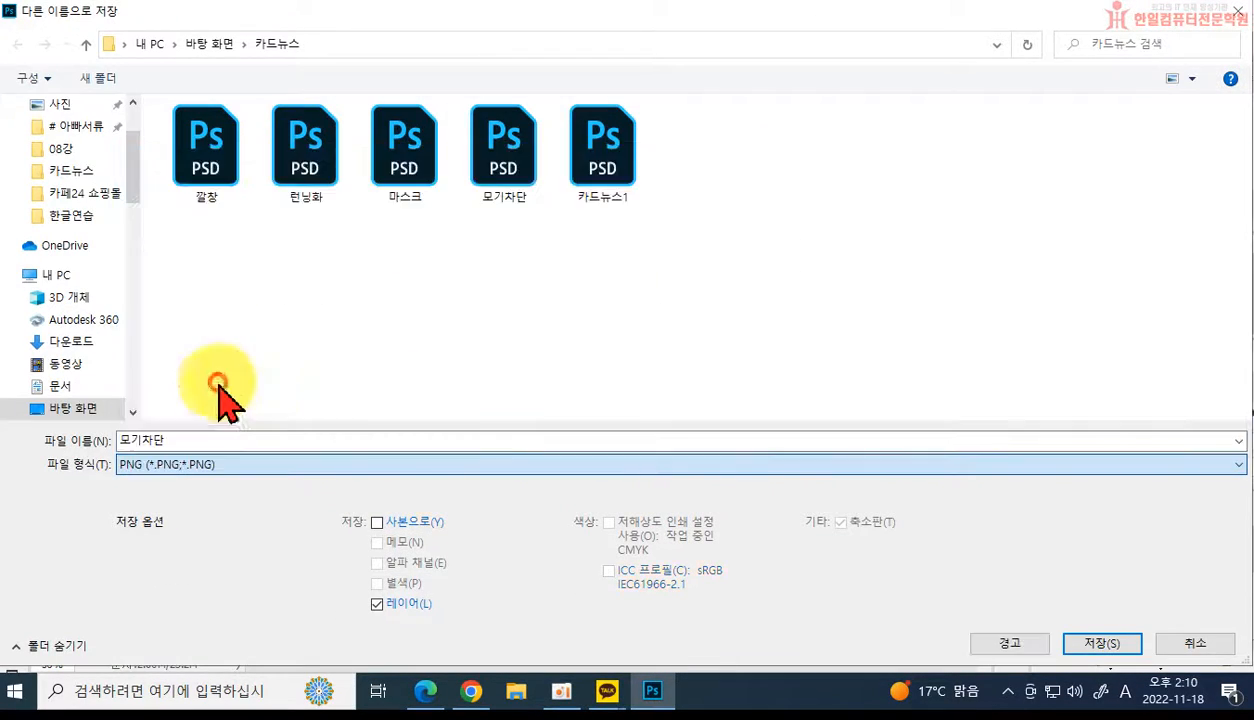
{"action": "left_click", "coordinate": [1102, 643]}
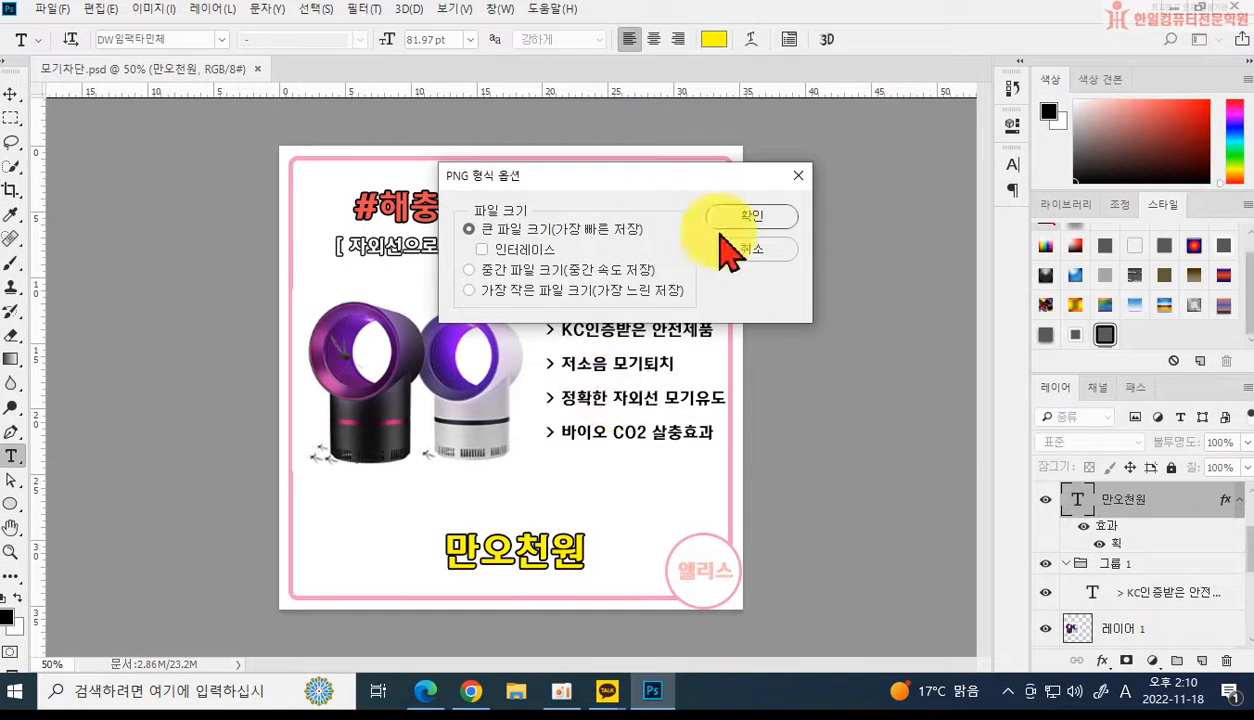
{"action": "left_click", "coordinate": [740, 215]}
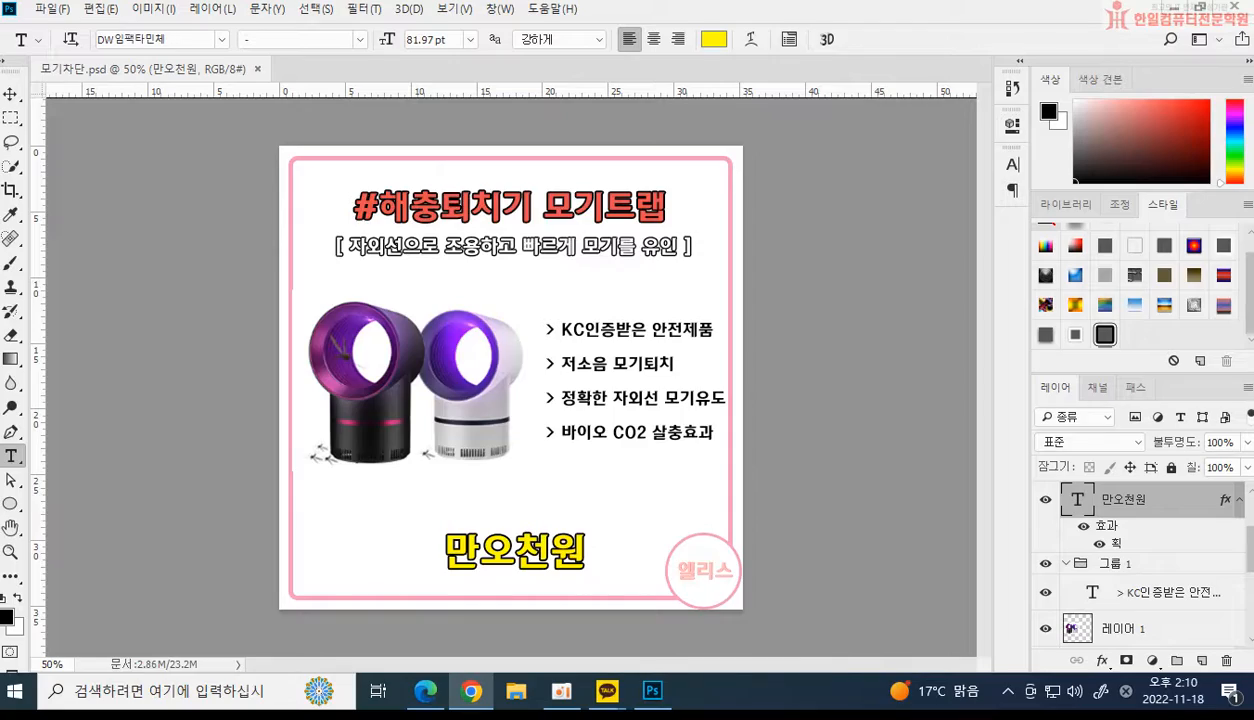
Switch to the Chrome window and look through the 한일컴퓨터 store's product list for the next card's product.
{"action": "left_click", "coordinate": [471, 691]}
{"action": "left_click_drag", "start_coordinate": [540, 150], "coordinate": [630, 118]}
{"action": "scroll", "coordinate": [757, 460], "scroll_direction": "down", "scroll_amount": 3}
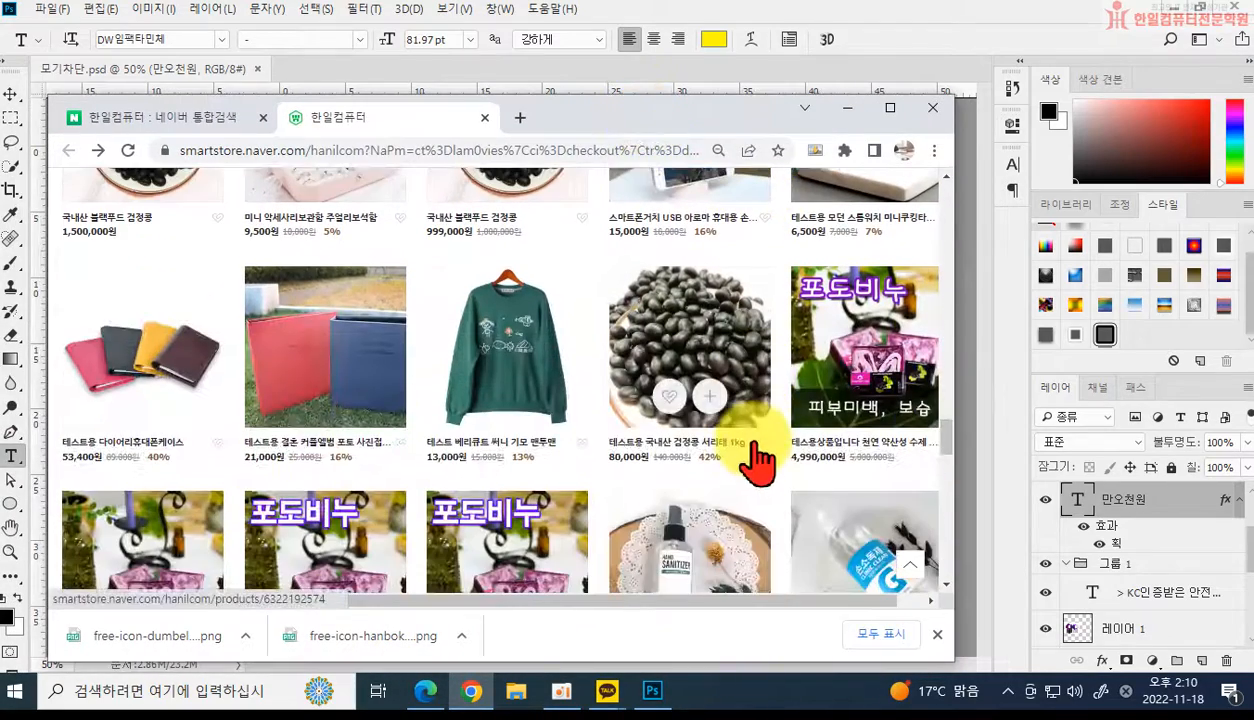
{"action": "scroll", "coordinate": [568, 462], "scroll_direction": "down", "scroll_amount": 3}
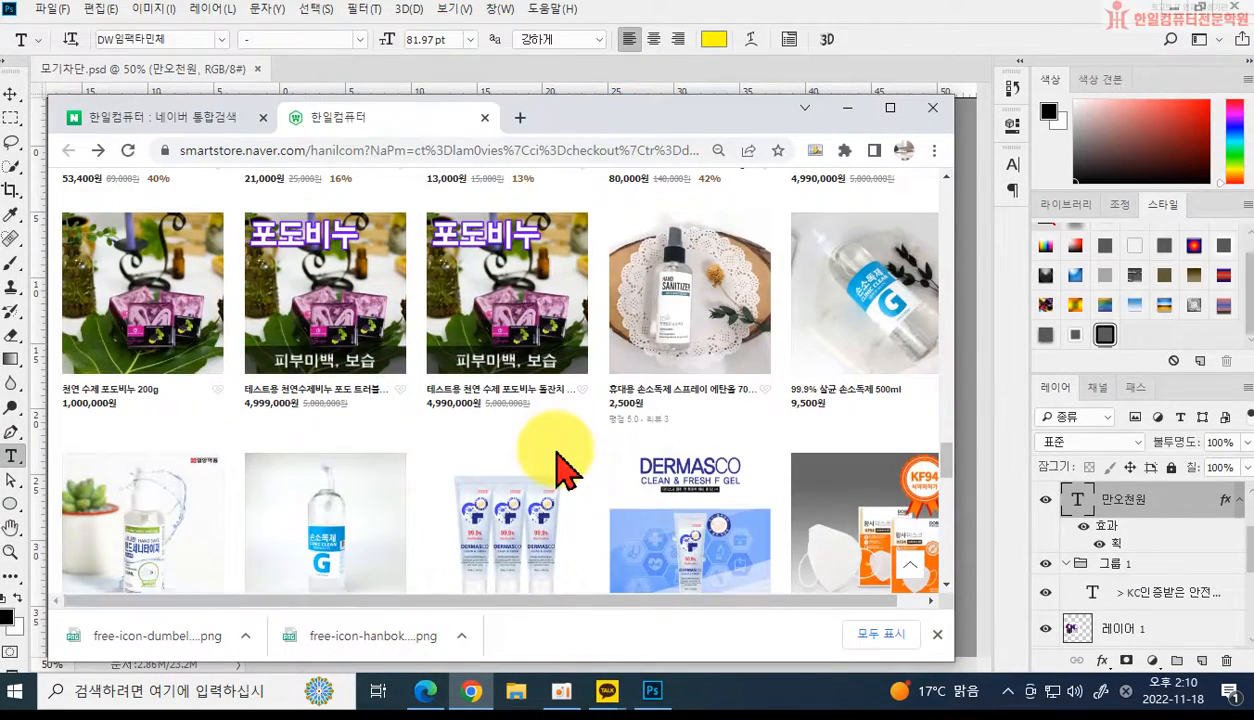
{"action": "scroll", "coordinate": [700, 430], "scroll_direction": "down", "scroll_amount": 3}
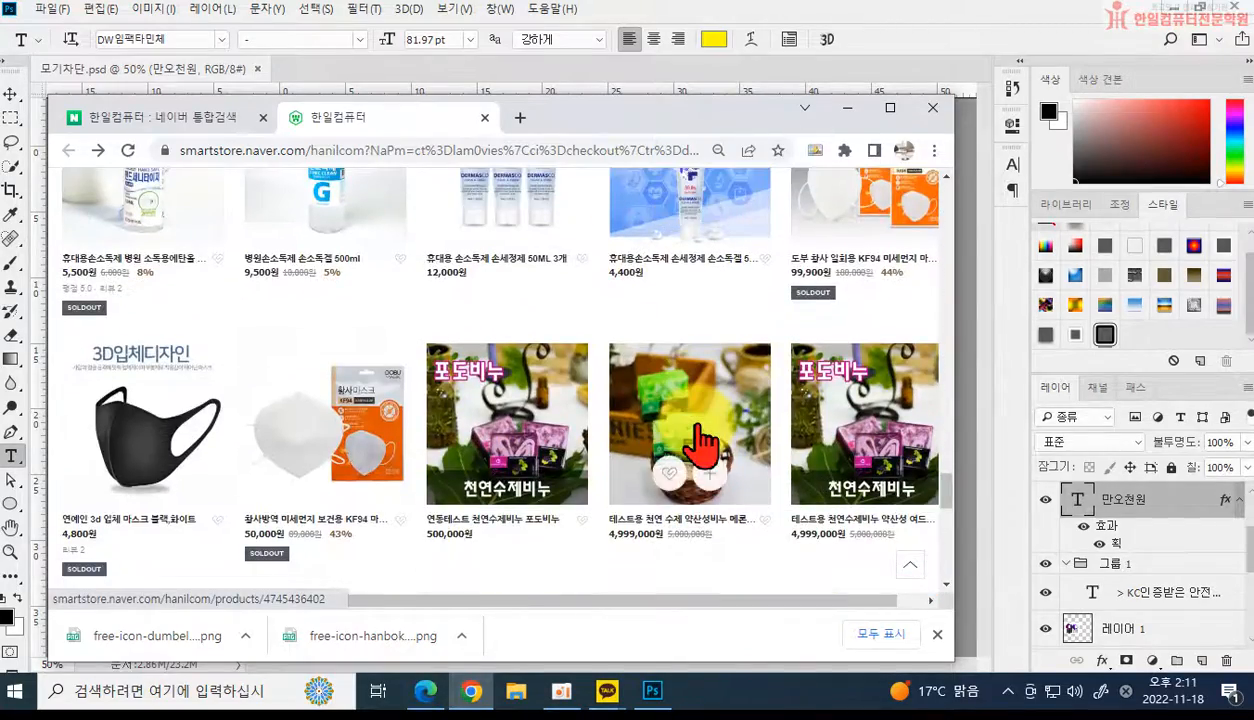
{"action": "scroll", "coordinate": [703, 440], "scroll_direction": "down", "scroll_amount": 6}
{"action": "scroll", "coordinate": [705, 447], "scroll_direction": "up", "scroll_amount": 5}
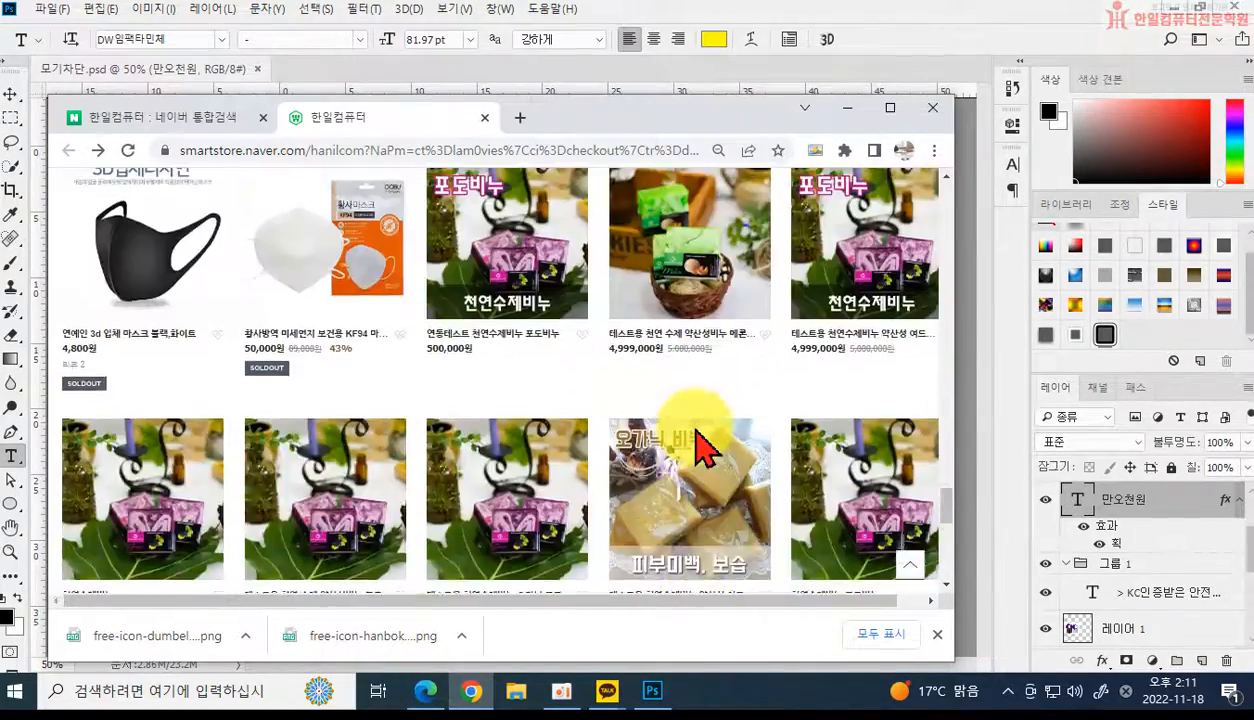
{"action": "scroll", "coordinate": [703, 450], "scroll_direction": "up", "scroll_amount": 5}
{"action": "scroll", "coordinate": [700, 443], "scroll_direction": "down", "scroll_amount": 3}
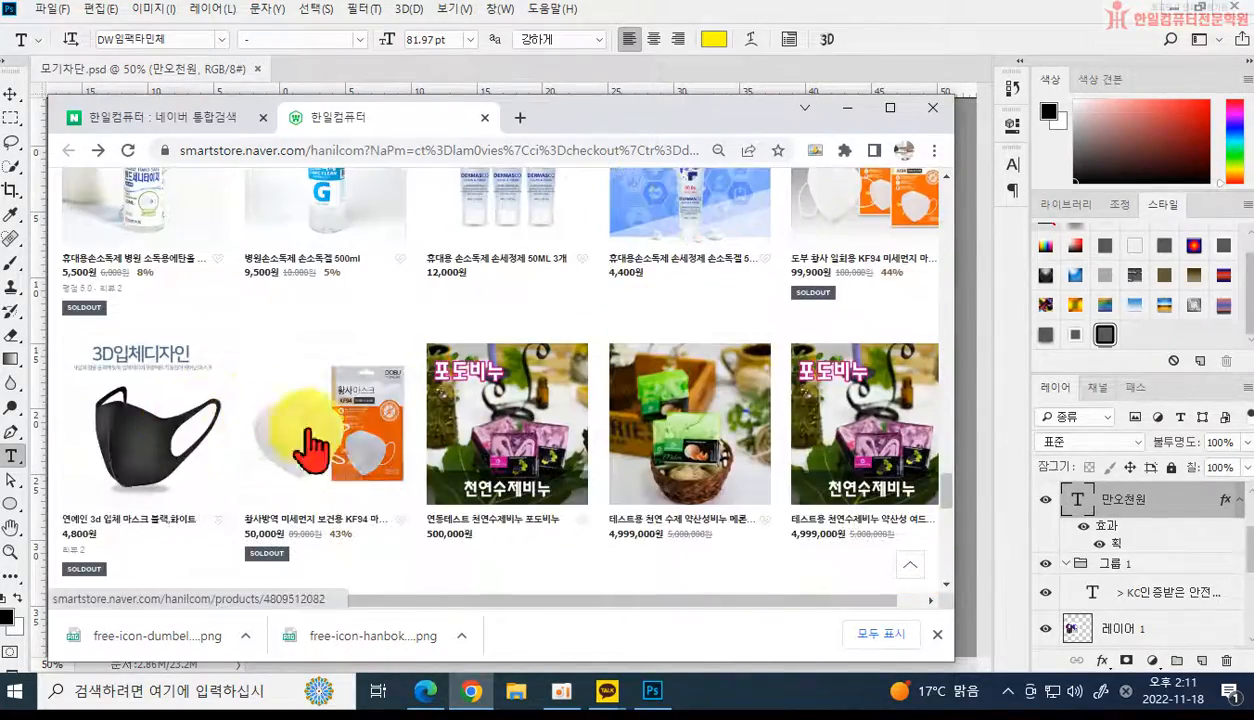
{"action": "scroll", "coordinate": [800, 375], "scroll_direction": "up", "scroll_amount": 8}
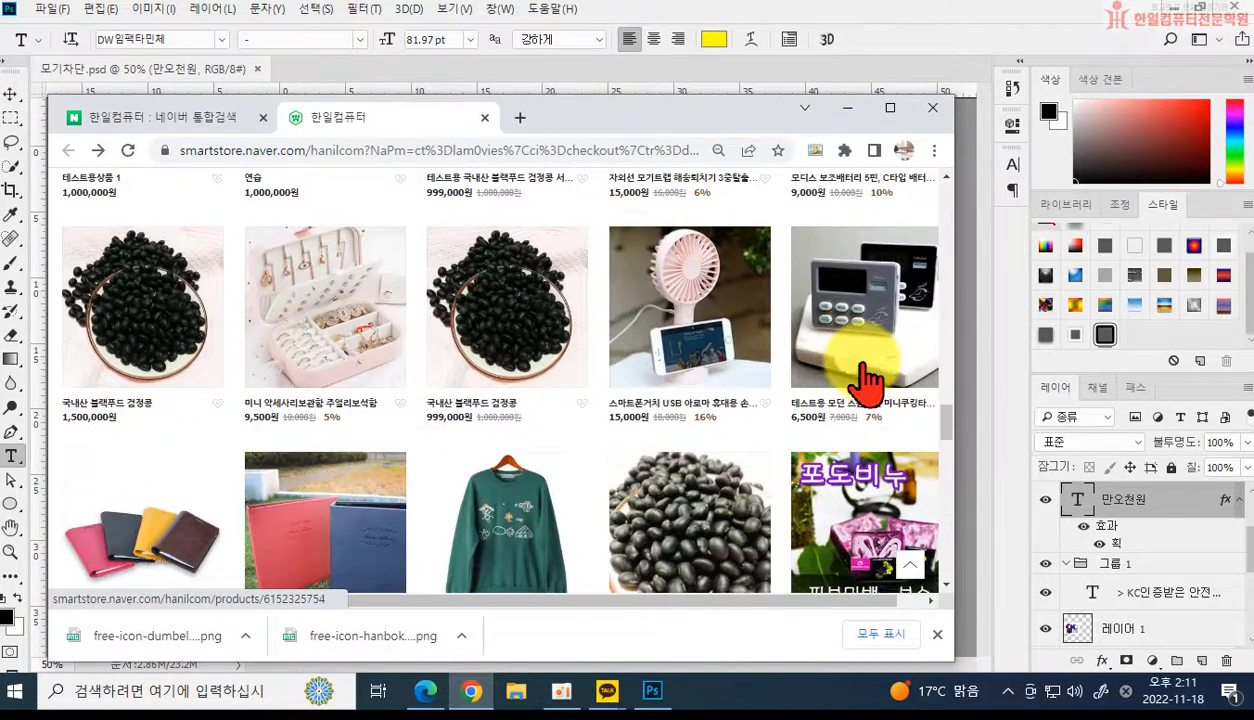
{"action": "scroll", "coordinate": [820, 370], "scroll_direction": "up", "scroll_amount": 6}
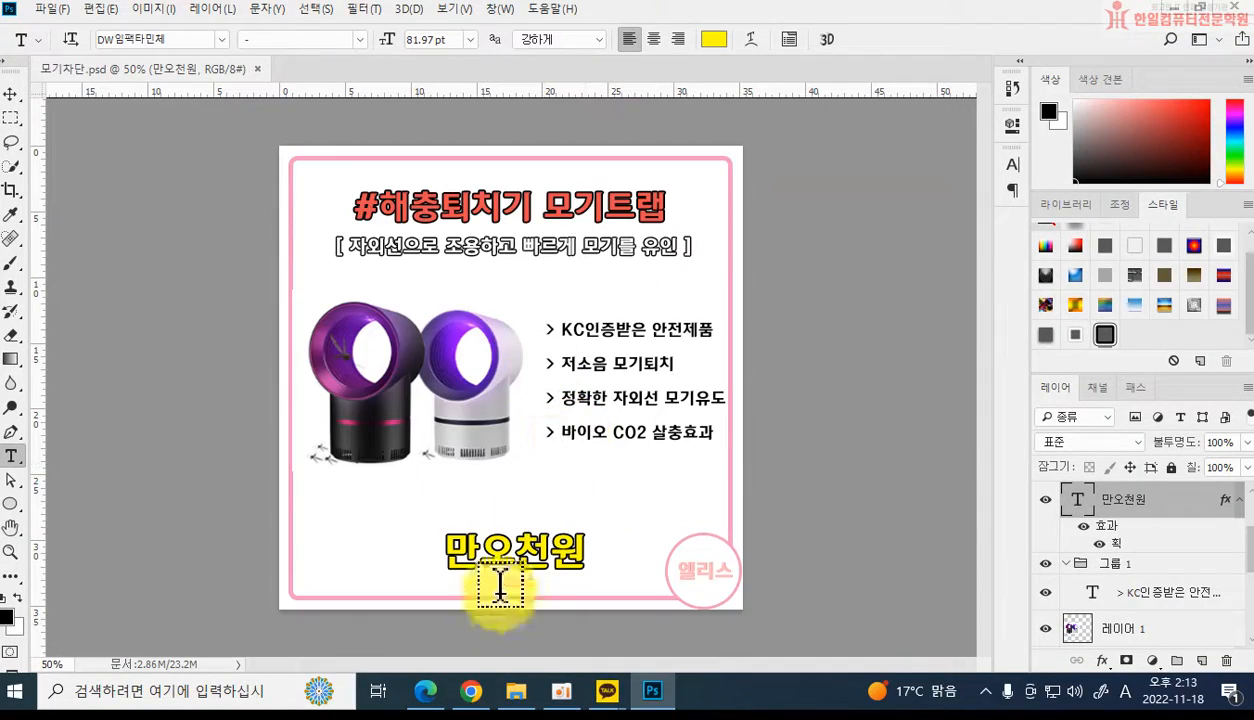
Bring up the 스마텍 rechargeable hand warmer page in Chrome and capture its product picture as a screen snip.
{"action": "left_click", "coordinate": [430, 692]}
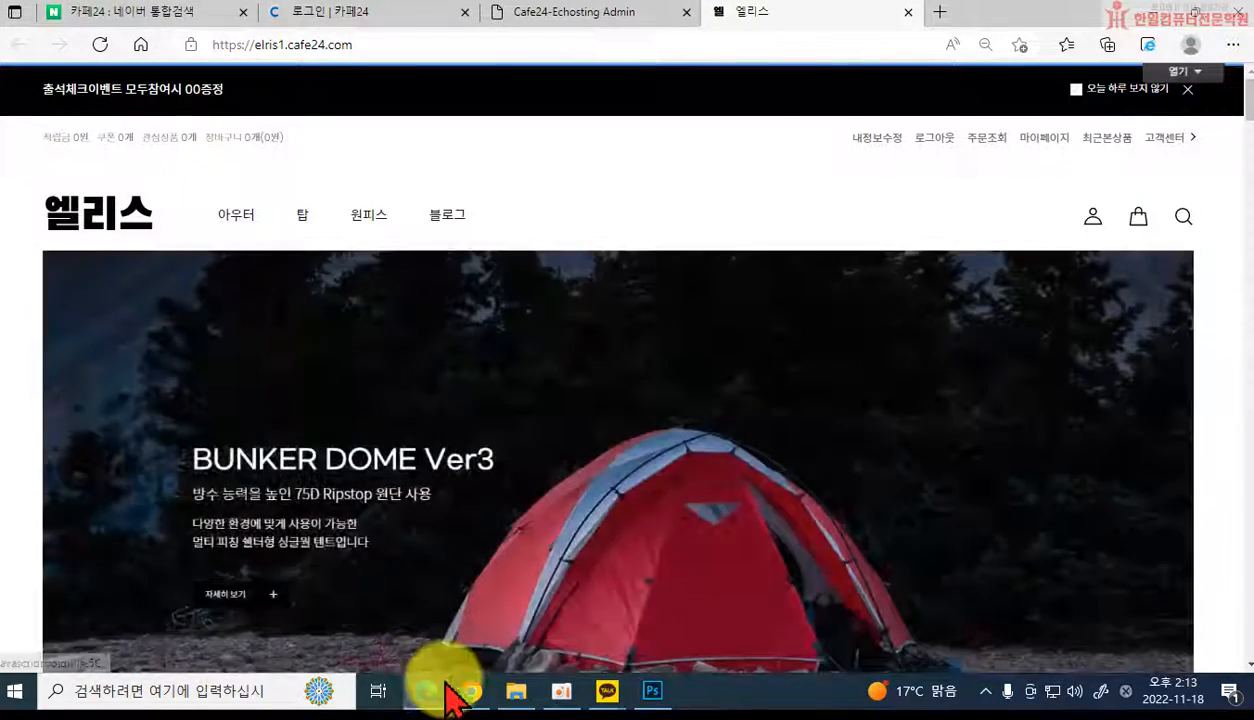
{"action": "left_click", "coordinate": [466, 694]}
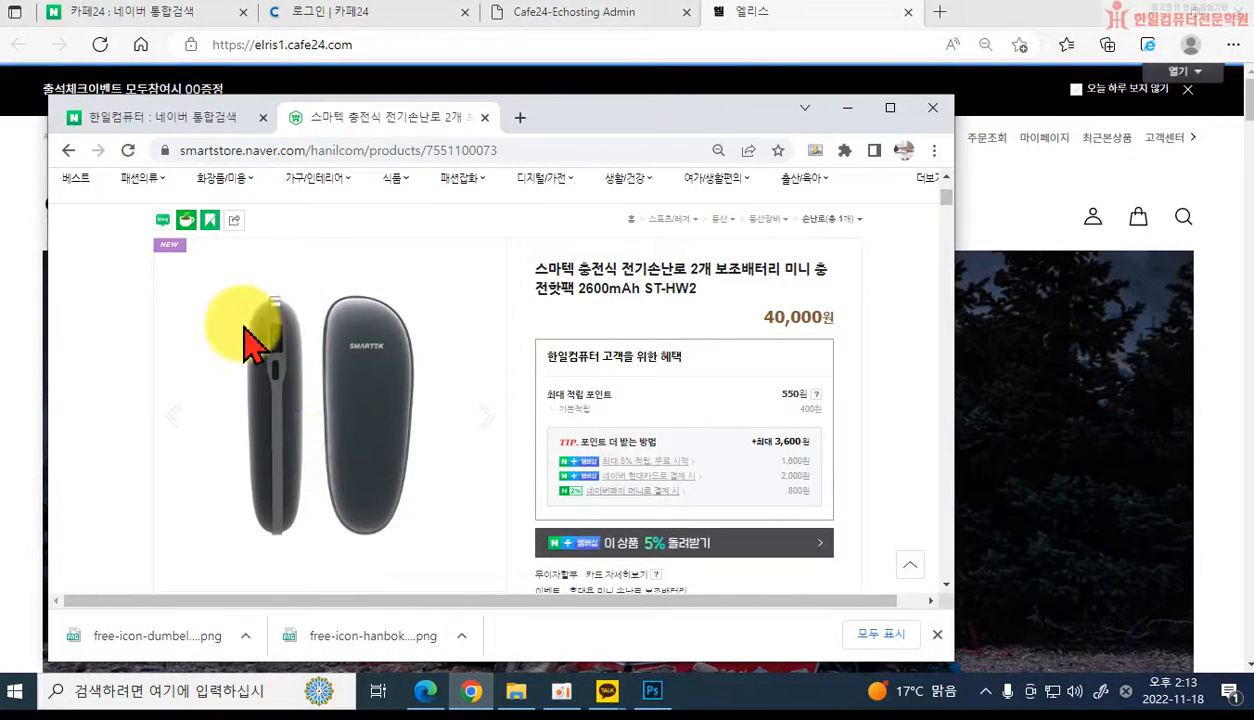
{"action": "key", "text": "shift+super+s"}
{"action": "left_click_drag", "start_coordinate": [234, 277], "coordinate": [428, 578]}
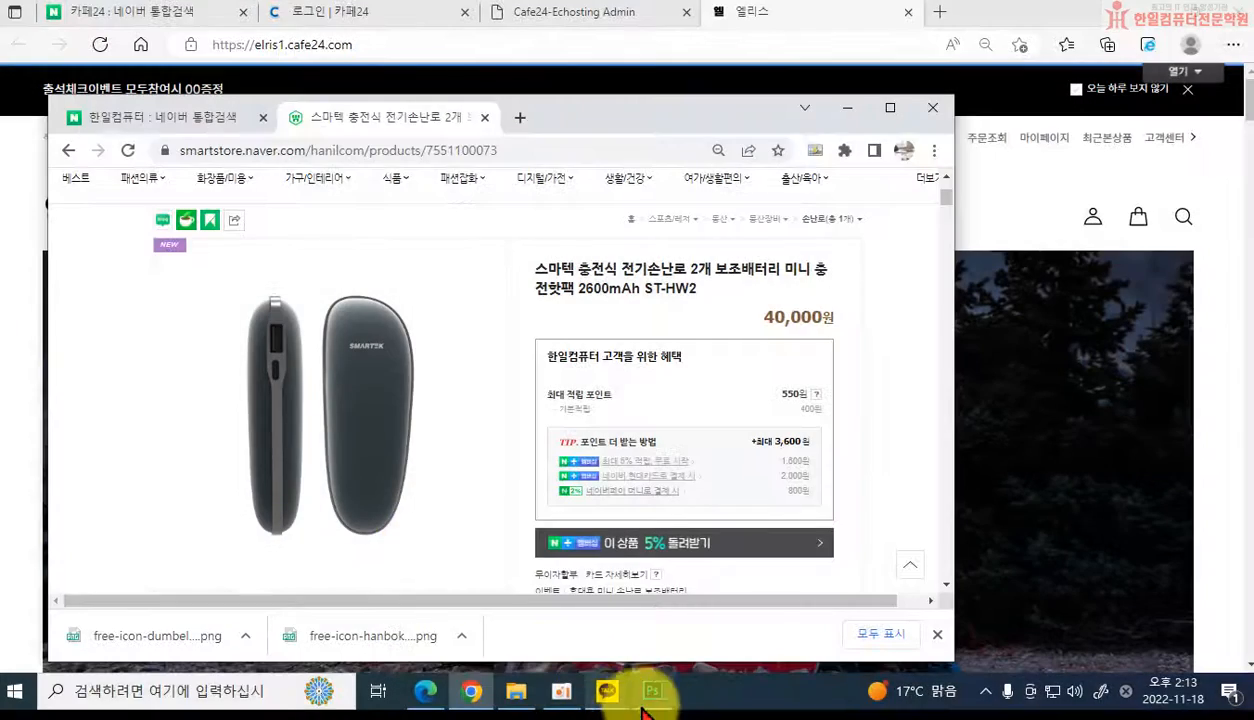
Switch to Photoshop and set the Chrome window aside so that the card is uncovered.
{"action": "left_click", "coordinate": [653, 690]}
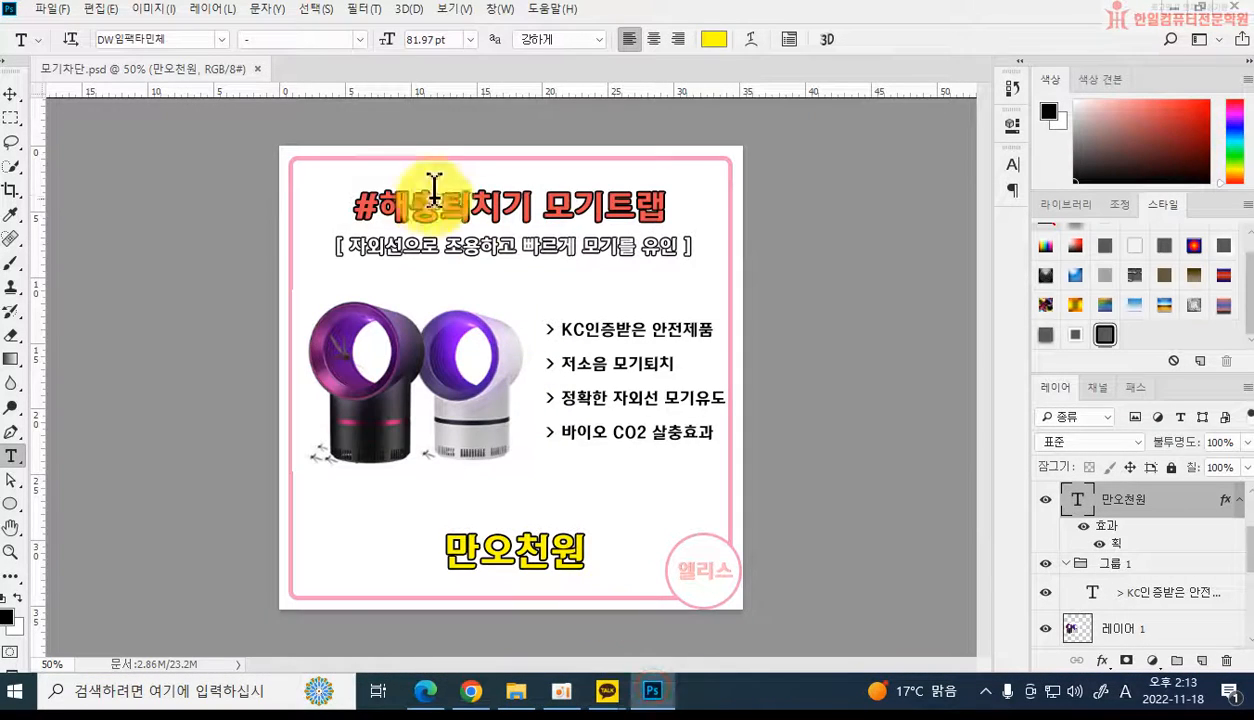
{"action": "left_click", "coordinate": [472, 691]}
{"action": "left_click_drag", "start_coordinate": [576, 127], "coordinate": [0, 190]}
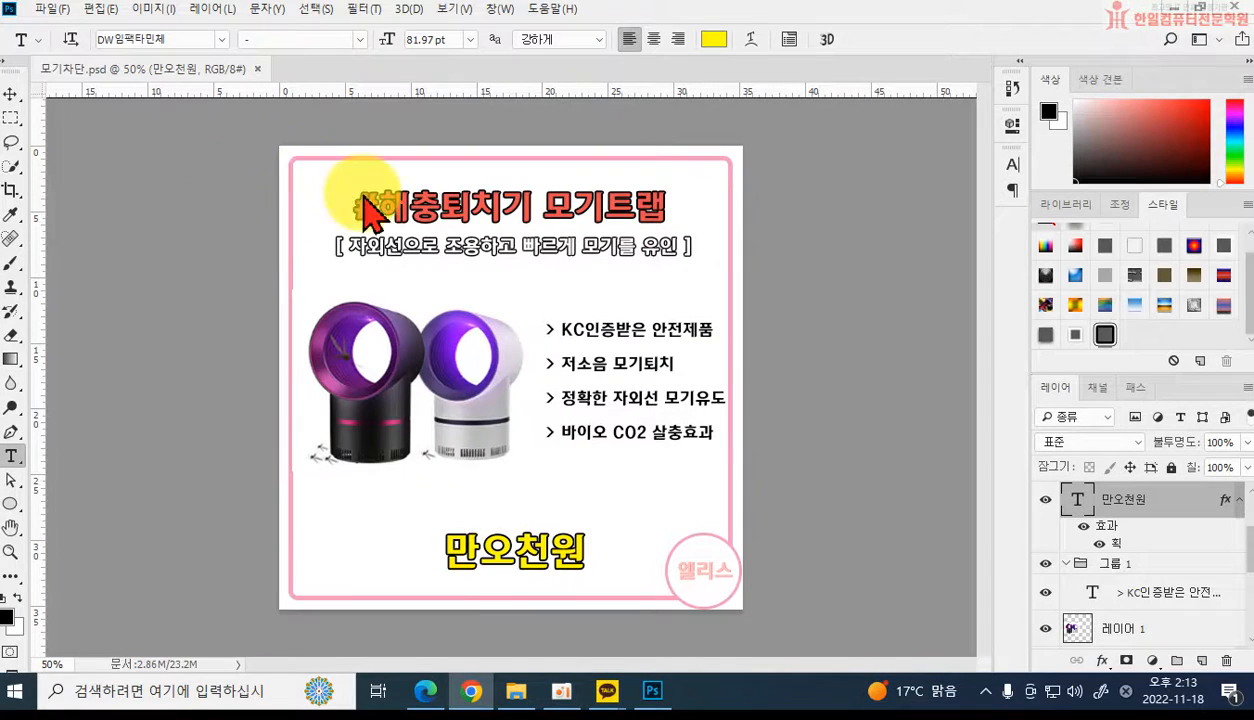
Replace the title wording after the # sign with 스마텍 충전식 전기손난로.
{"action": "left_click_drag", "start_coordinate": [378, 207], "coordinate": [700, 242]}
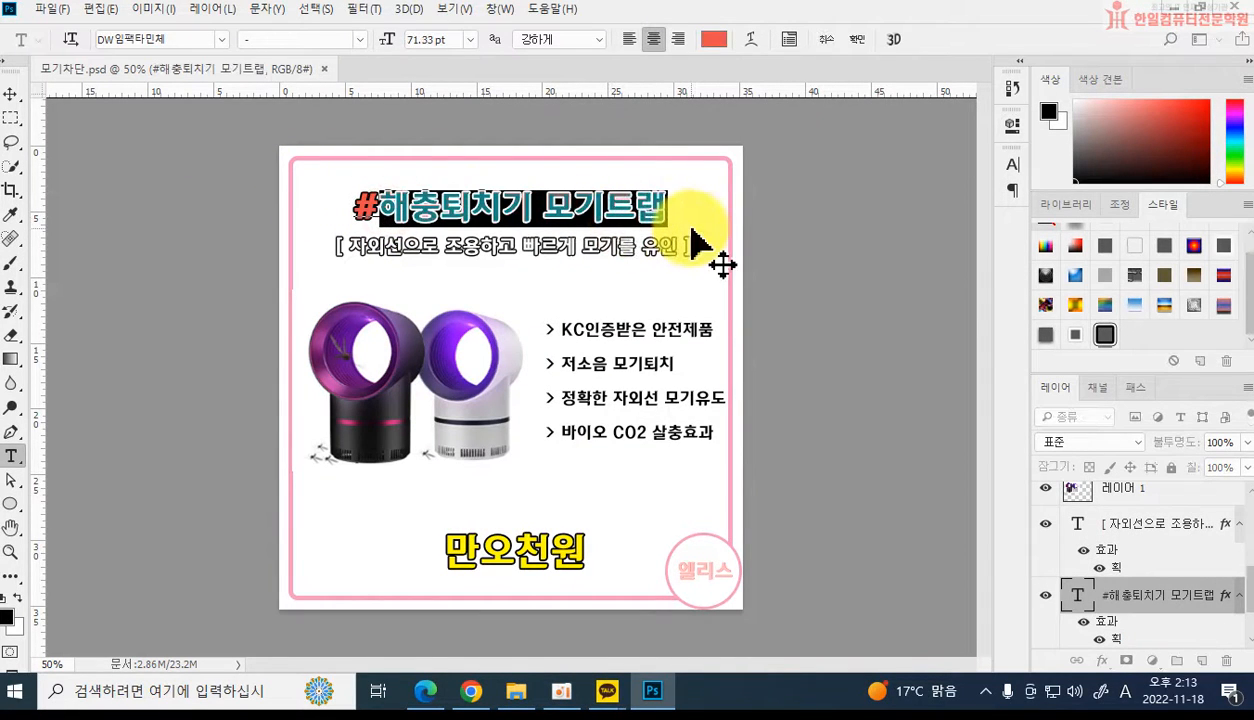
{"action": "type", "text": "TM"}
{"action": "key", "text": "BackSpace"}
{"action": "key", "text": "BackSpace"}
{"action": "key", "text": "Hangul"}
{"action": "type", "text": "스마텍 충전식 ㅈ전기손"}
{"action": "type", "text": "난로"}
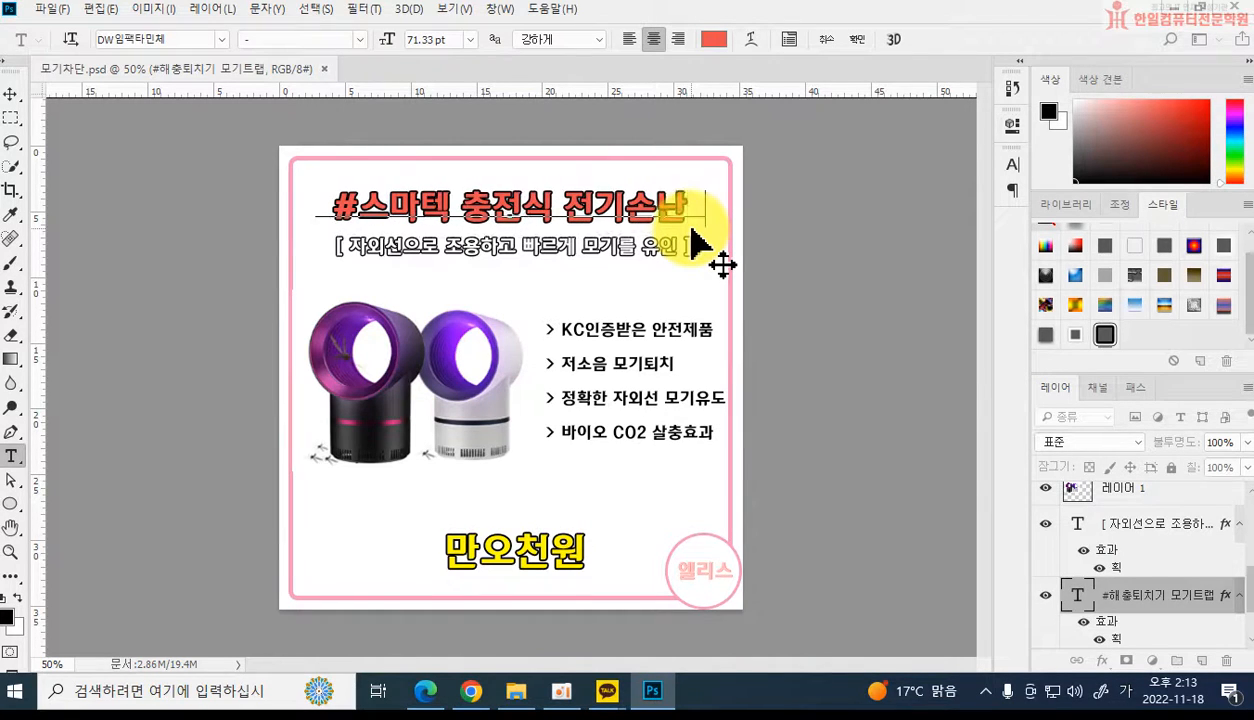
{"action": "key", "text": "ctrl+Return"}
Delete the mosquito-trap picture from its layer and paste the captured hand-warmer picture in its place.
{"action": "left_click", "coordinate": [365, 390], "text": "ctrl"}
{"action": "key", "text": "Delete"}
{"action": "key", "text": "ctrl+v"}
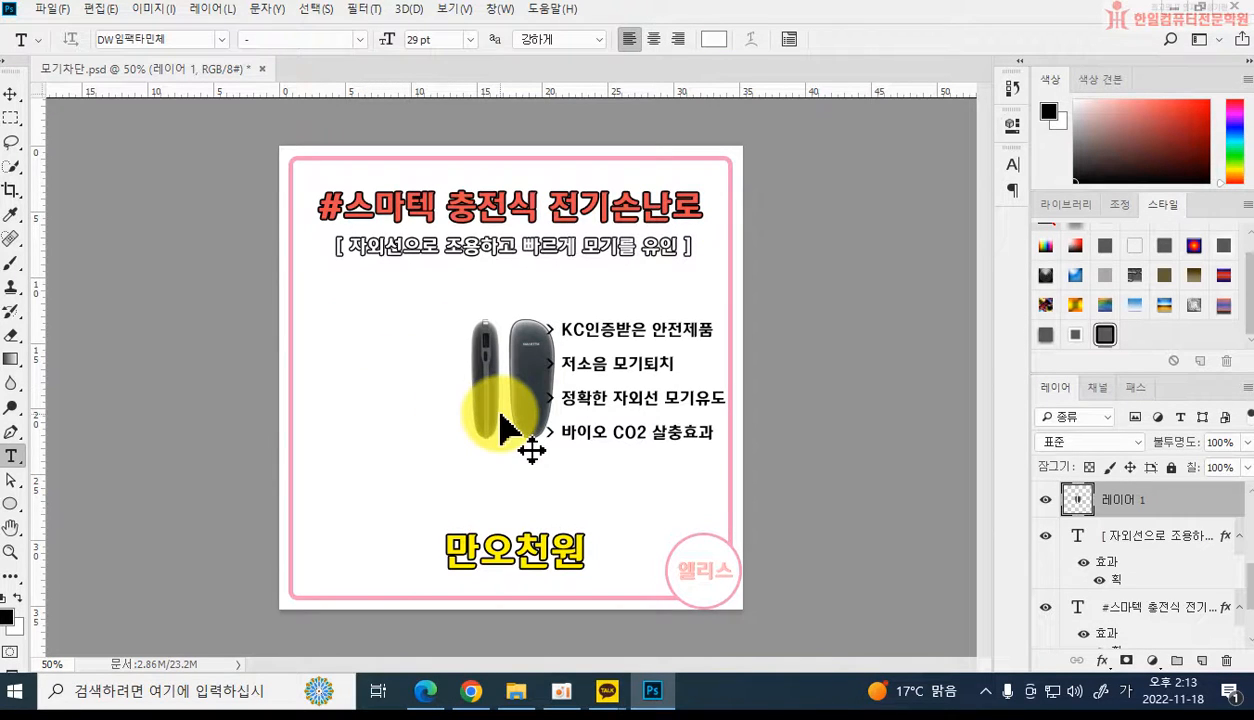
Enlarge the hand-warmer picture to about 184% and place it beside the bullet list, clear of the text.
{"action": "key", "text": "ctrl+t"}
{"action": "left_click_drag", "start_coordinate": [455, 447], "coordinate": [394, 482]}
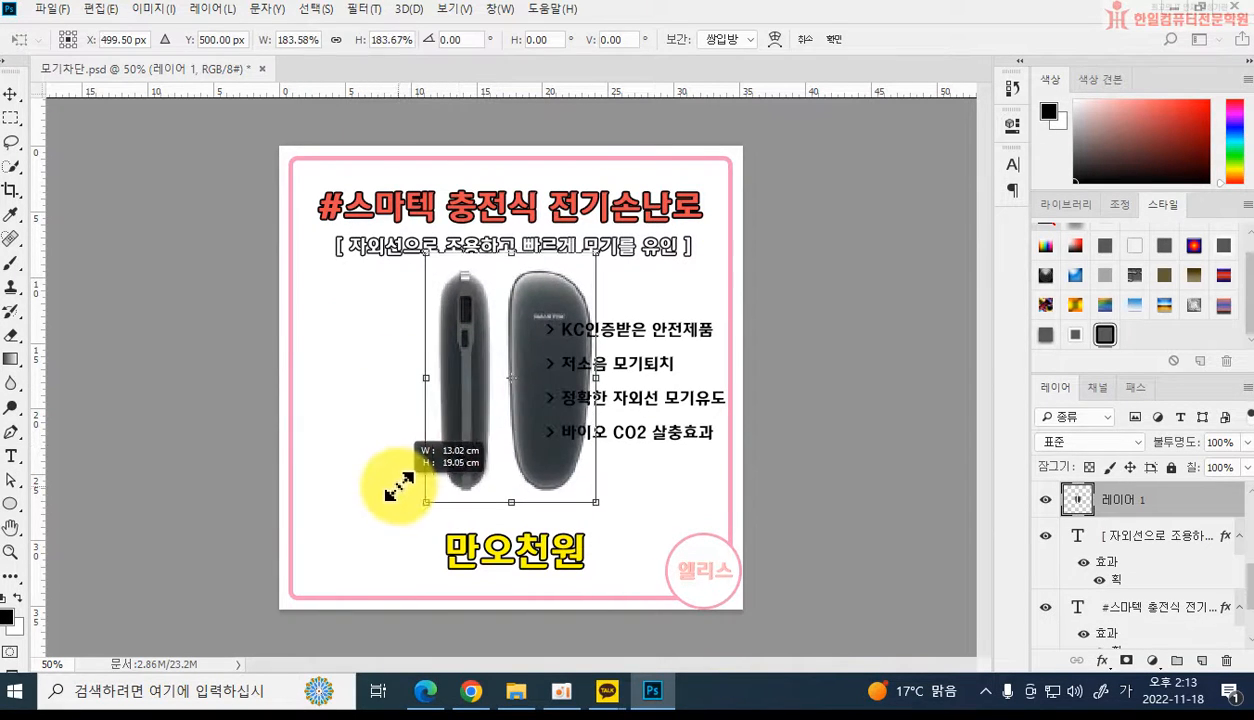
{"action": "left_click_drag", "start_coordinate": [481, 462], "coordinate": [389, 478]}
{"action": "key", "text": "Return"}
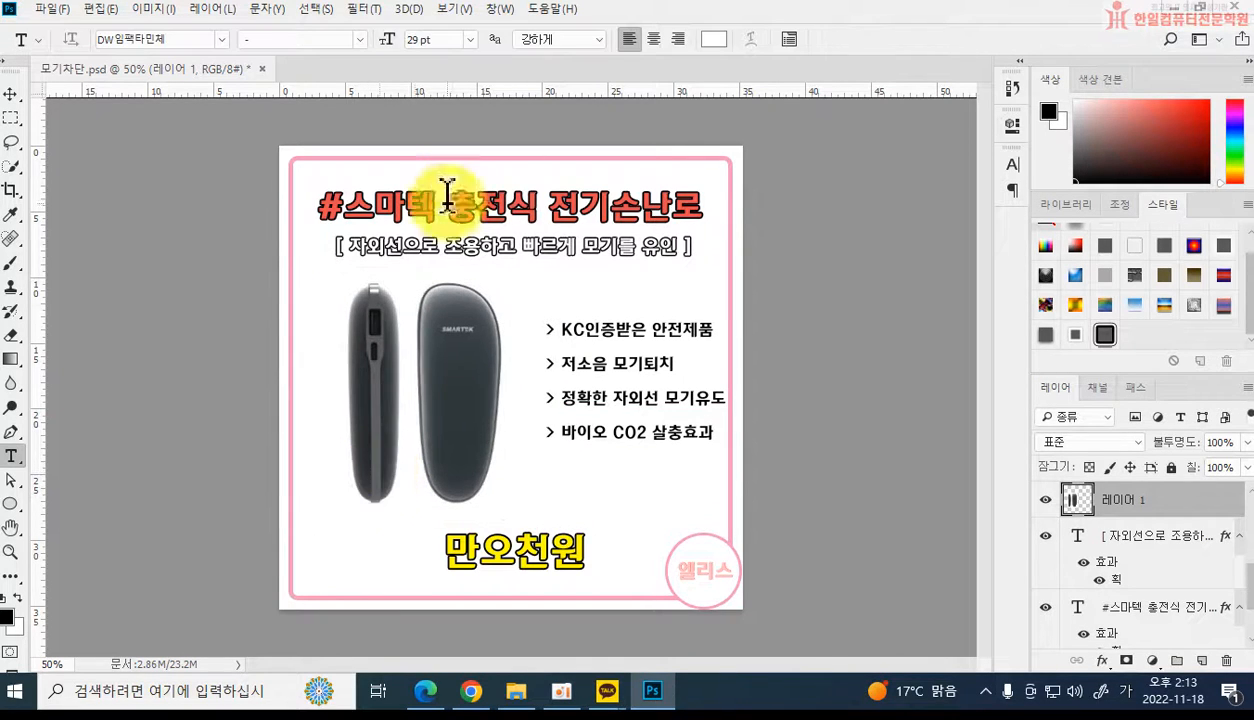
Replace the subtitle wording inside the brackets with 최대발열 50도까지 손난로 보조 배터리.
{"action": "left_click_drag", "start_coordinate": [340, 248], "coordinate": [669, 268]}
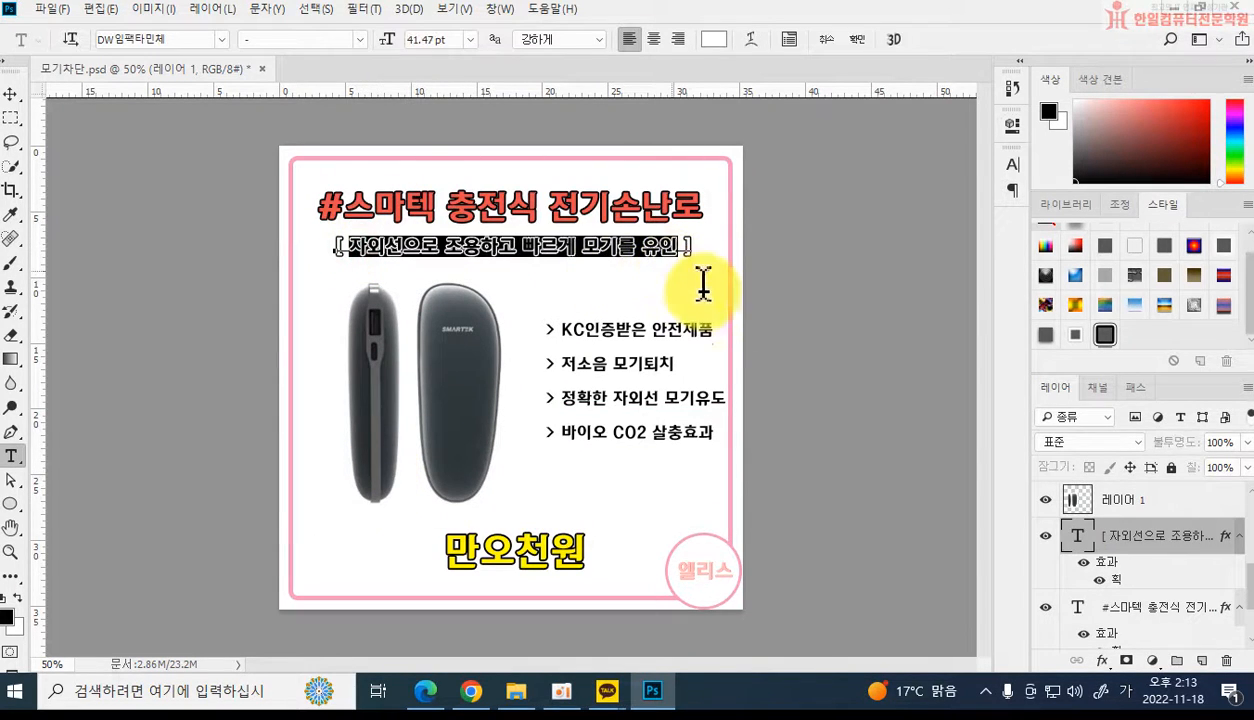
{"action": "type", "text": "추운ㄴ"}
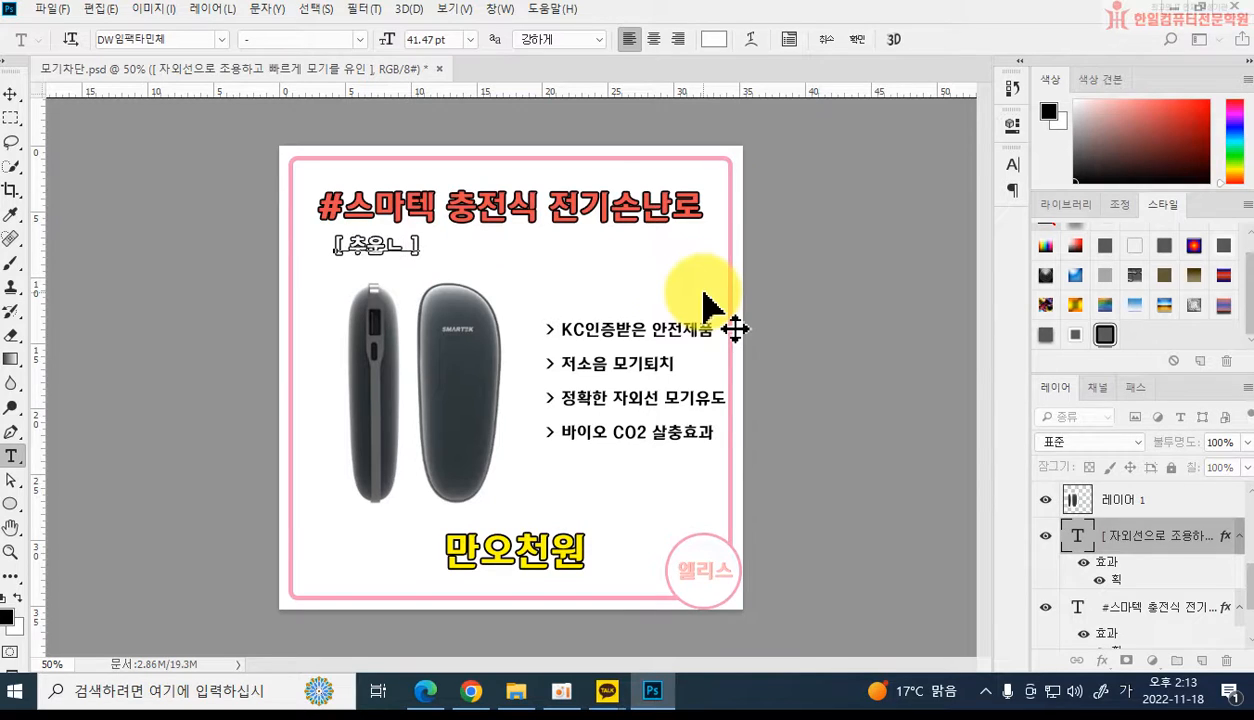
{"action": "key", "text": "BackSpace"}
{"action": "type", "text": "날"}
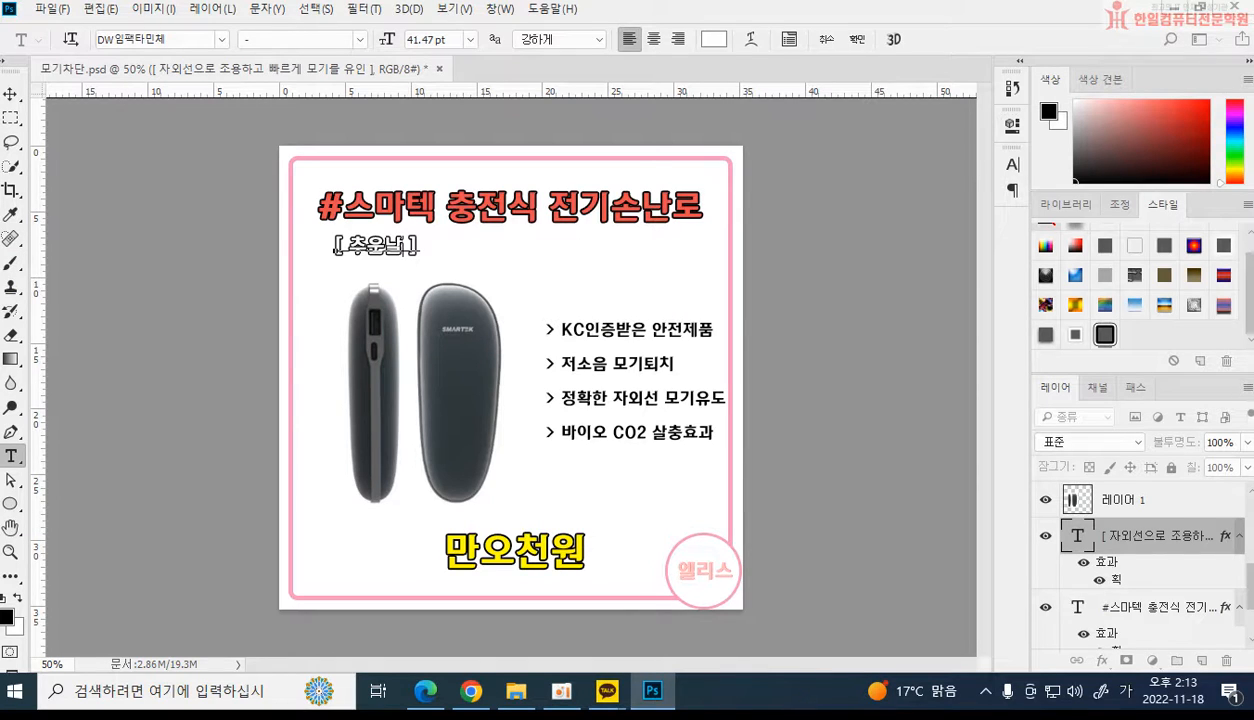
{"action": "type", "text": " 최대반"}
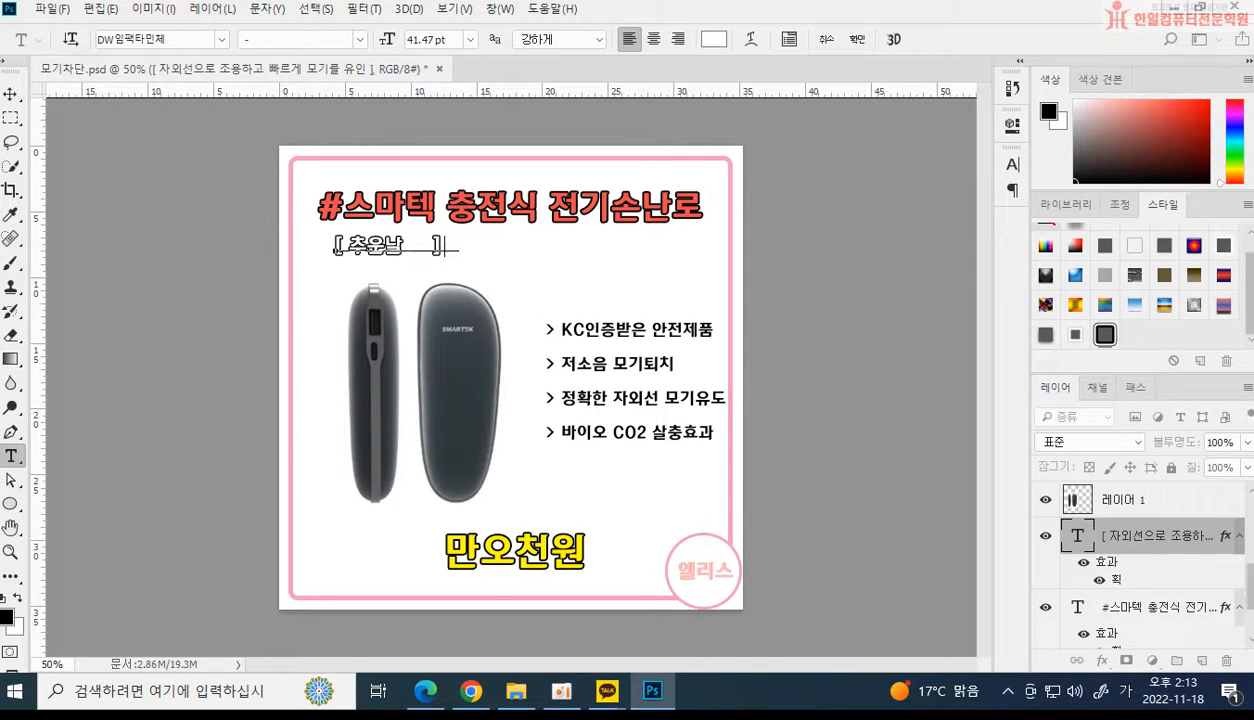
{"action": "key", "text": "BackSpace"}
{"action": "key", "text": "BackSpace"}
{"action": "key", "text": "BackSpace"}
{"action": "key", "text": "BackSpace"}
{"action": "key", "text": "BackSpace"}
{"action": "key", "text": "BackSpace"}
{"action": "key", "text": "BackSpace"}
{"action": "key", "text": "BackSpace"}
{"action": "type", "text": "최대발열 56"}
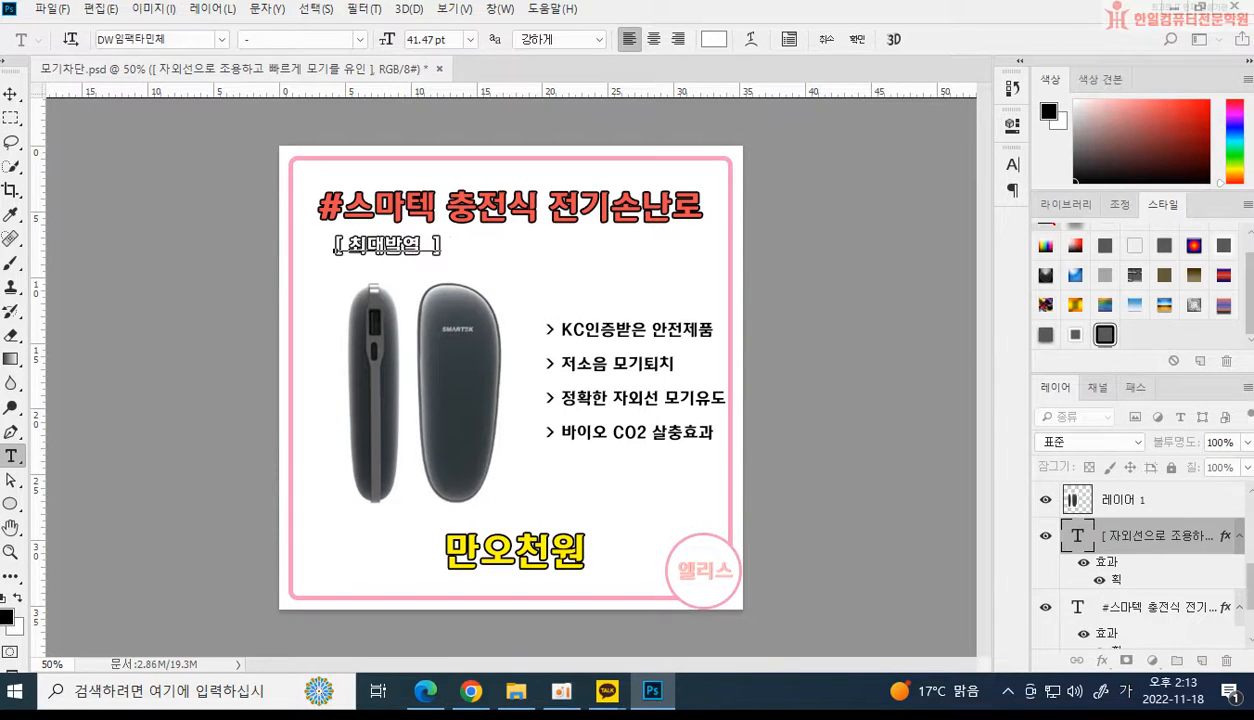
{"action": "key", "text": "BackSpace"}
{"action": "type", "text": "0도까지"}
{"action": "type", "text": " 손난로 보조 "}
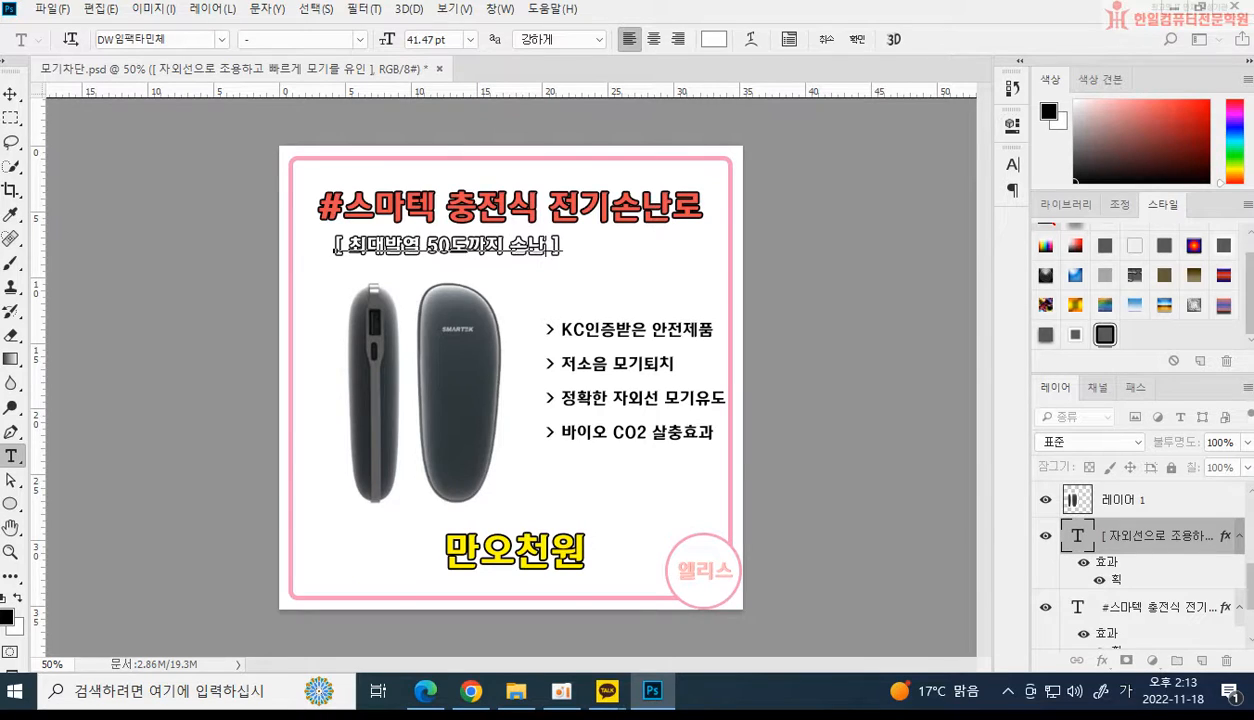
{"action": "type", "text": "배터리"}
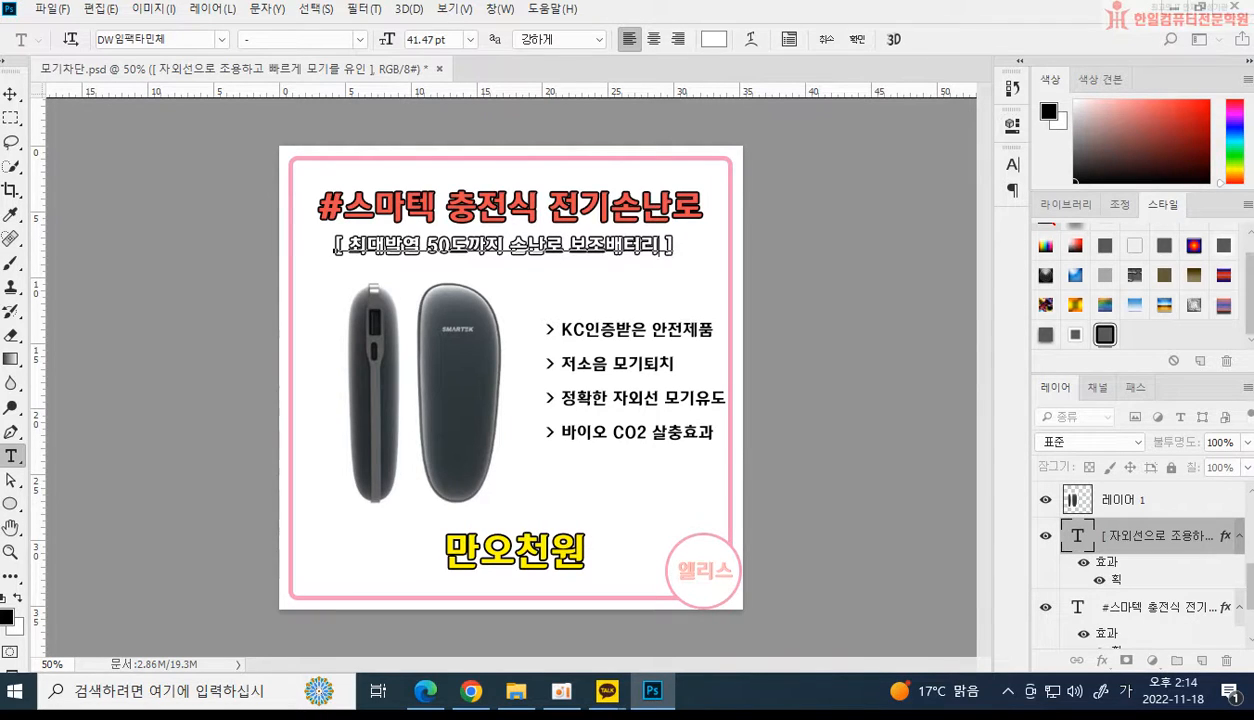
{"action": "key", "text": "ctrl+Return"}
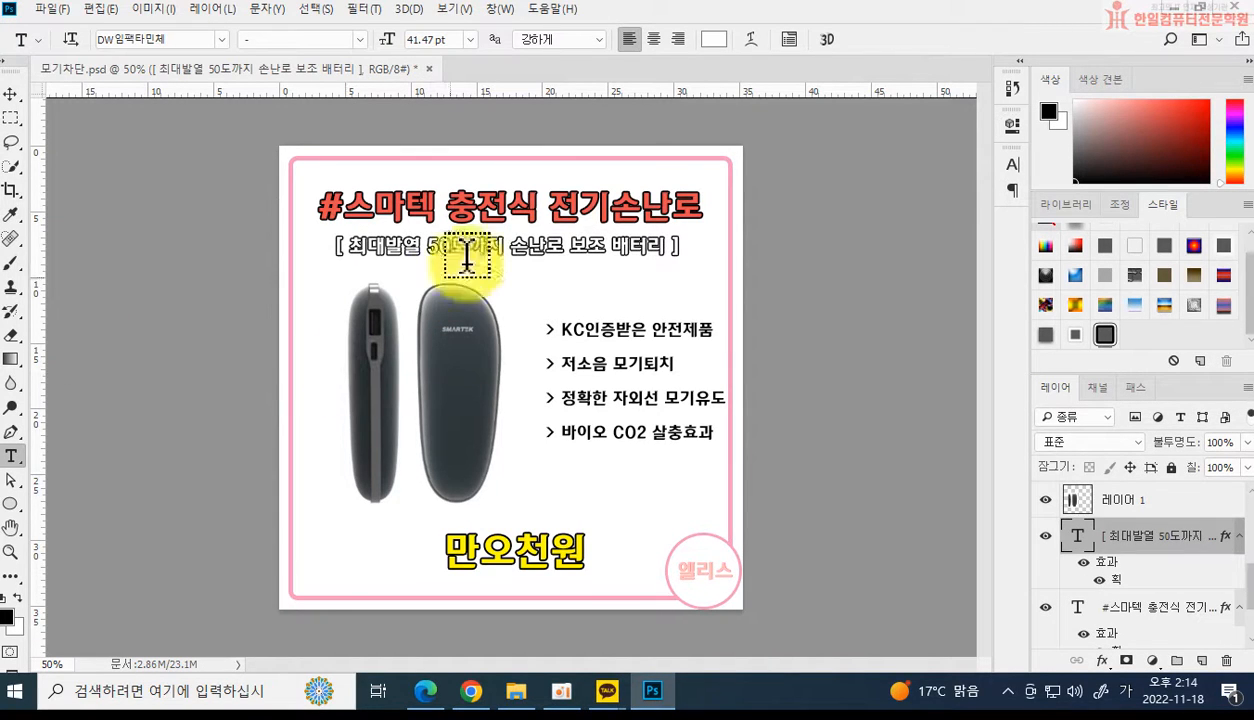
Insert 겸 between 손난로 and 보조 in the subtitle, with a space before it.
{"action": "left_click", "coordinate": [564, 242]}
{"action": "type", "text": "ㄱㅕㅁ"}
{"action": "key", "text": "ctrl+Return"}
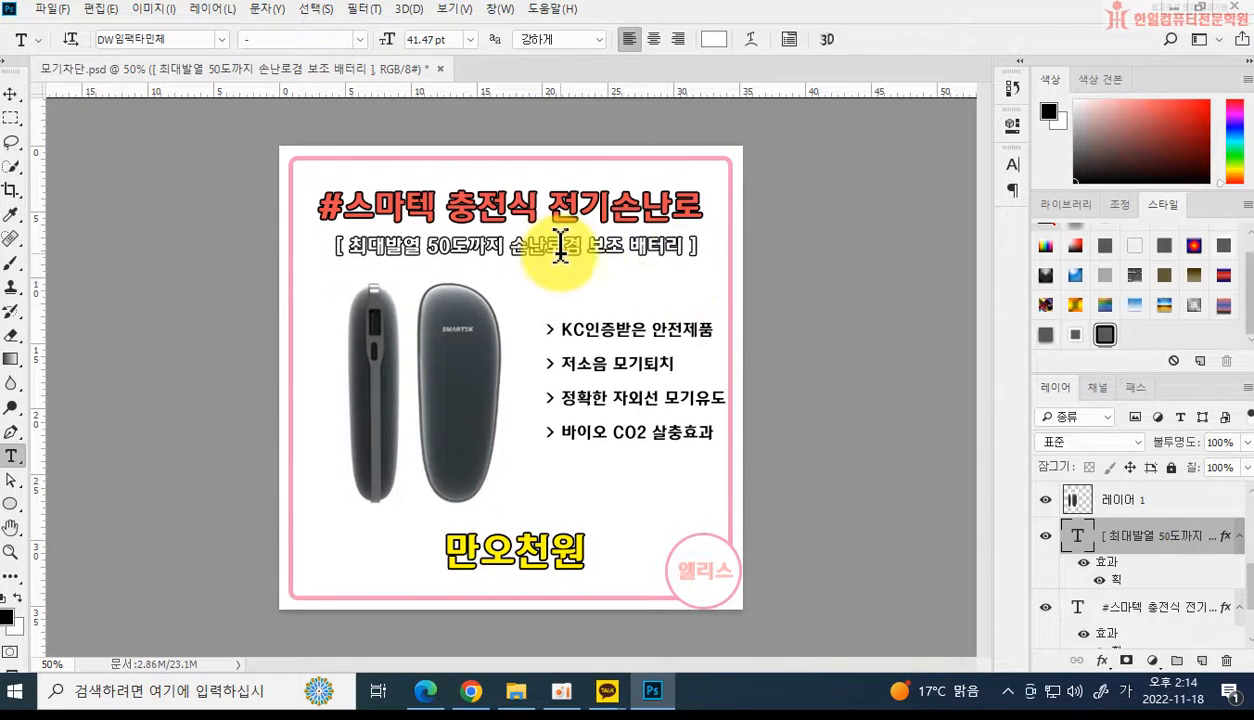
{"action": "left_click", "coordinate": [560, 246]}
{"action": "key", "text": "ctrl+Return"}
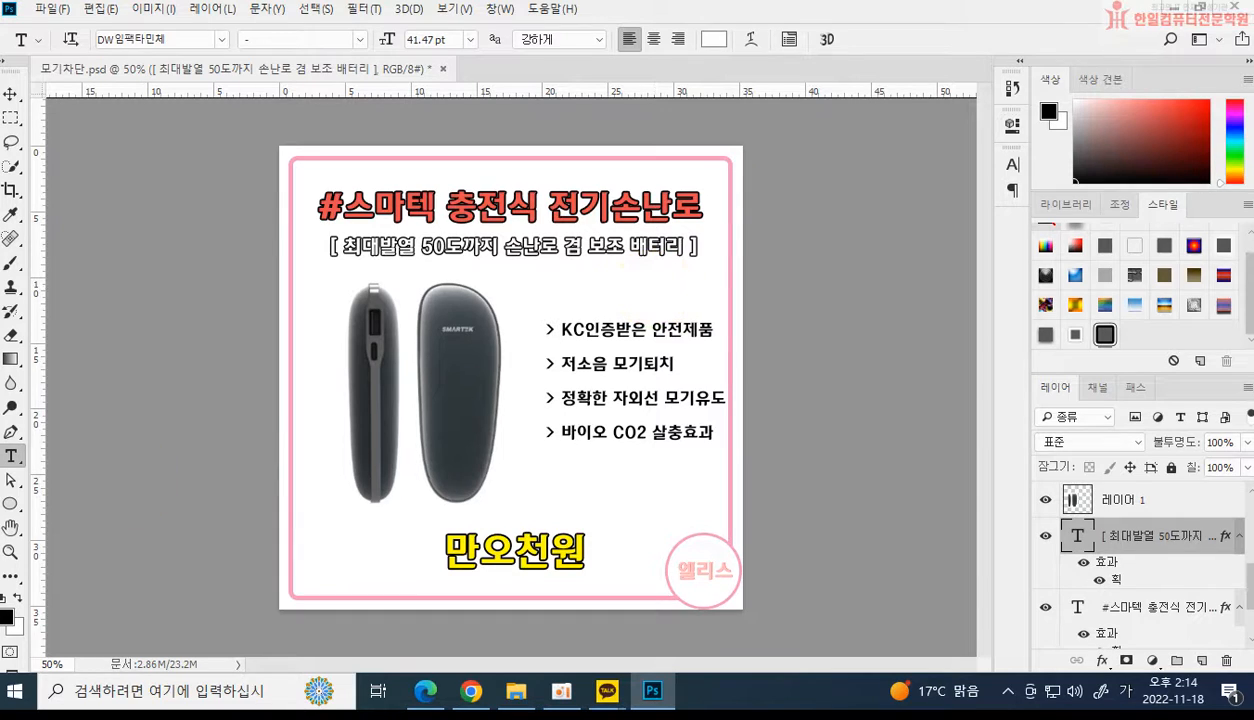
Replace the first bullet's text with TYPE -C 충전.
{"action": "left_click_drag", "start_coordinate": [560, 329], "coordinate": [737, 347]}
{"action": "type", "text": "쓰"}
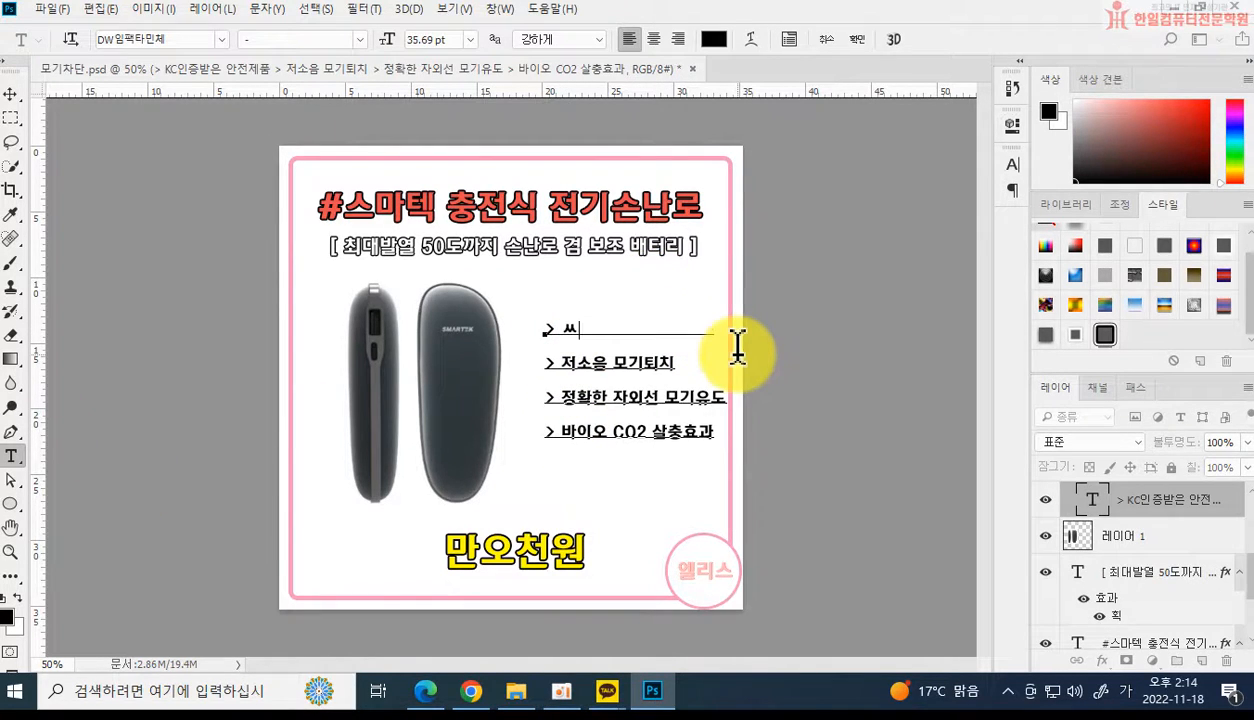
{"action": "key", "text": "Hangul"}
{"action": "type", "text": "t"}
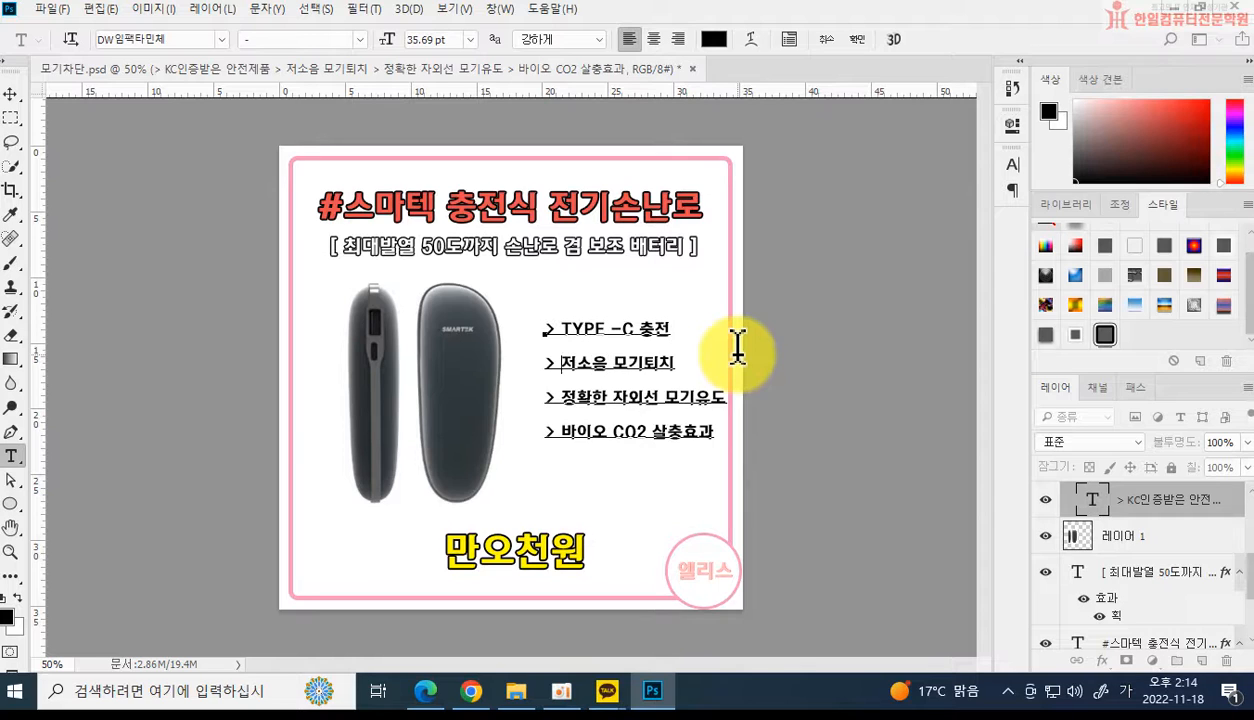
Replace the second bullet's text with 한손에 쏙! 콤팩트사이즈.
{"action": "key", "text": "Delete"}
{"action": "key", "text": "Delete"}
{"action": "key", "text": "Delete"}
{"action": "key", "text": "Delete"}
{"action": "key", "text": "Delete"}
{"action": "key", "text": "Delete"}
{"action": "key", "text": "Delete"}
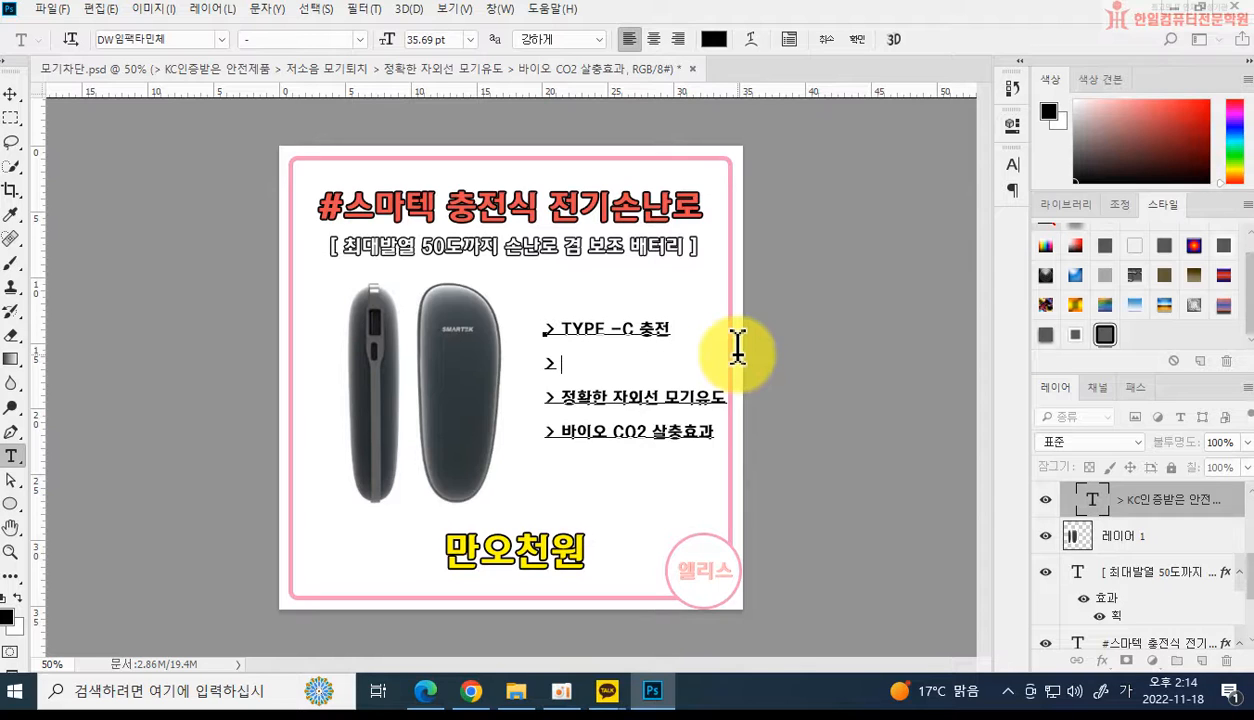
{"action": "type", "text": "ㄴ에 "}
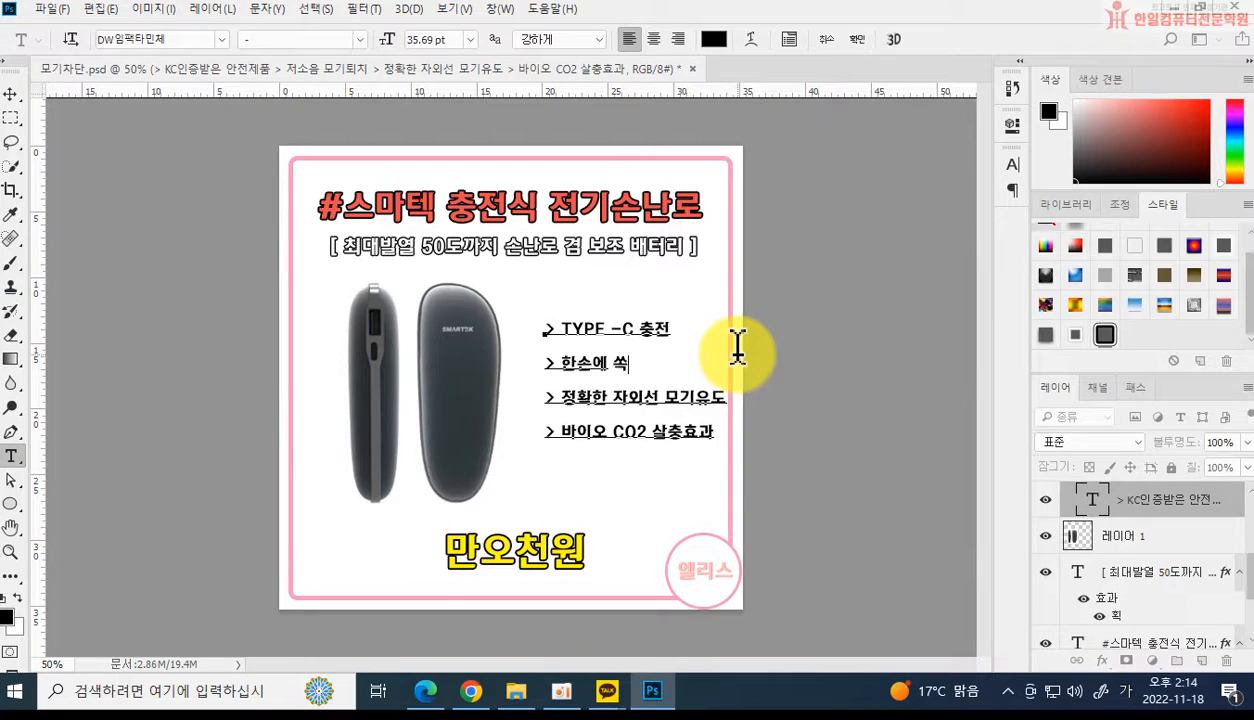
{"action": "type", "text": "쏙 ! 콩팩트사잊"}
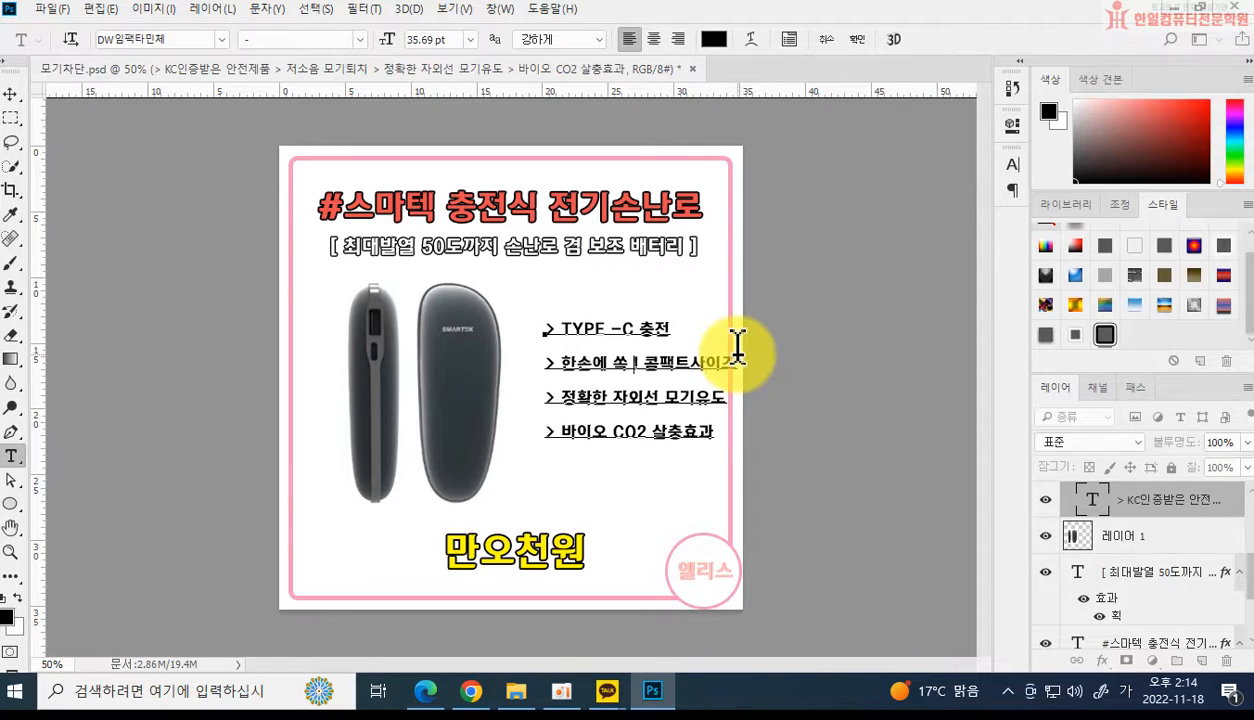
{"action": "key", "text": "BackSpace"}
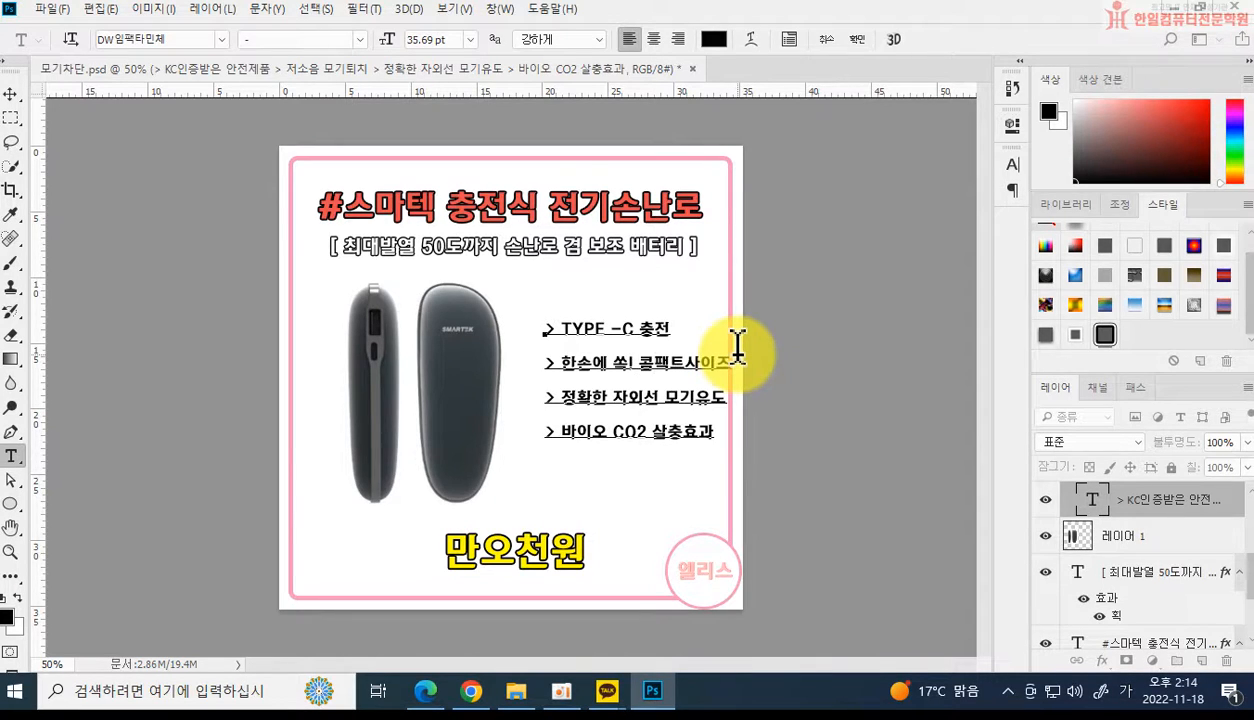
Shorten the second bullet to 한손에 쏙! 사이즈 by removing the word 콤팩트.
{"action": "key", "text": "BackSpace"}
{"action": "key", "text": "BackSpace"}
{"action": "key", "text": "BackSpace"}
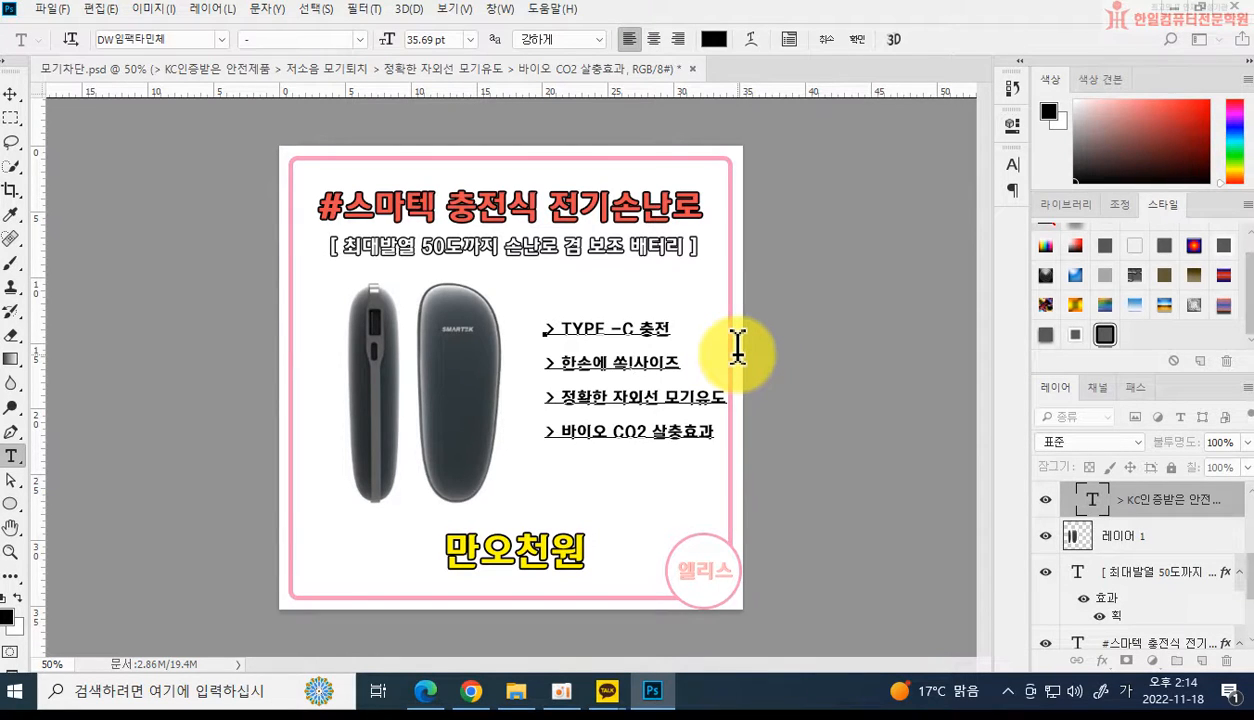
{"action": "type", "text": "들어오는"}
{"action": "key", "text": "BackSpace"}
{"action": "key", "text": "BackSpace"}
{"action": "key", "text": "BackSpace"}
{"action": "key", "text": "BackSpace"}
{"action": "left_click", "coordinate": [737, 347]}
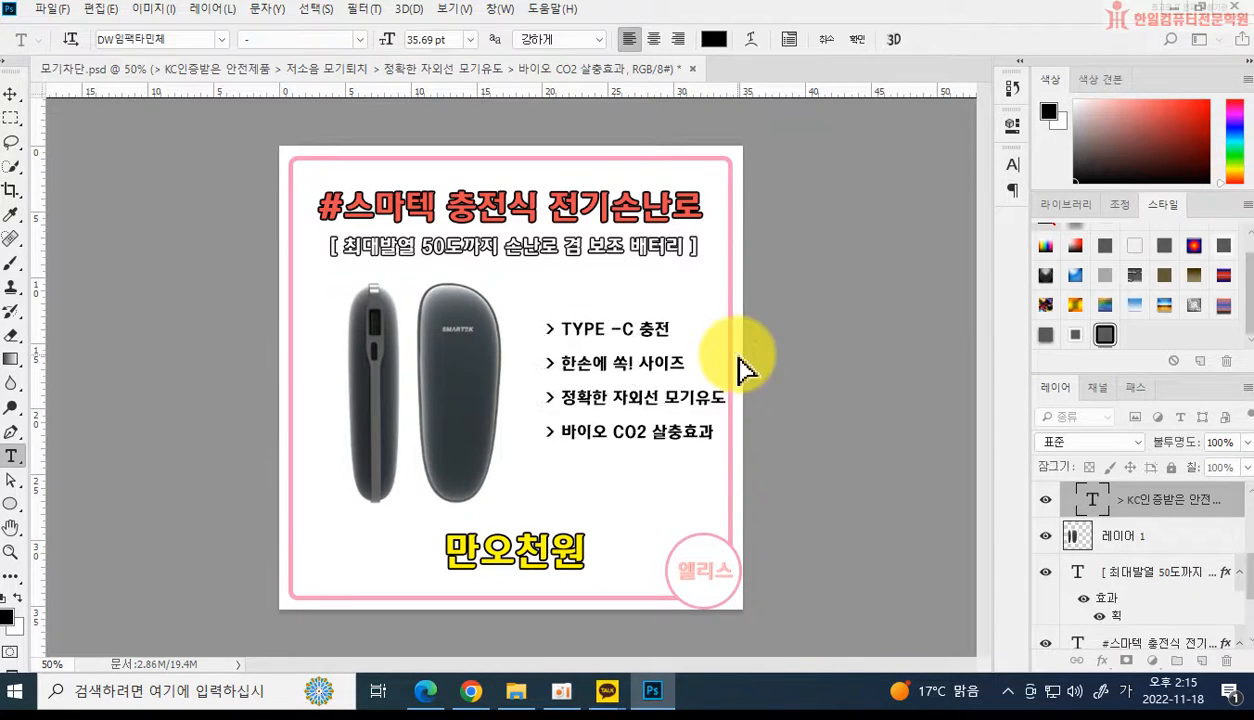
Reword the second bullet as 한손에 쏙! 그립감.
{"action": "double_click", "coordinate": [646, 360]}
{"action": "type", "text": "지"}
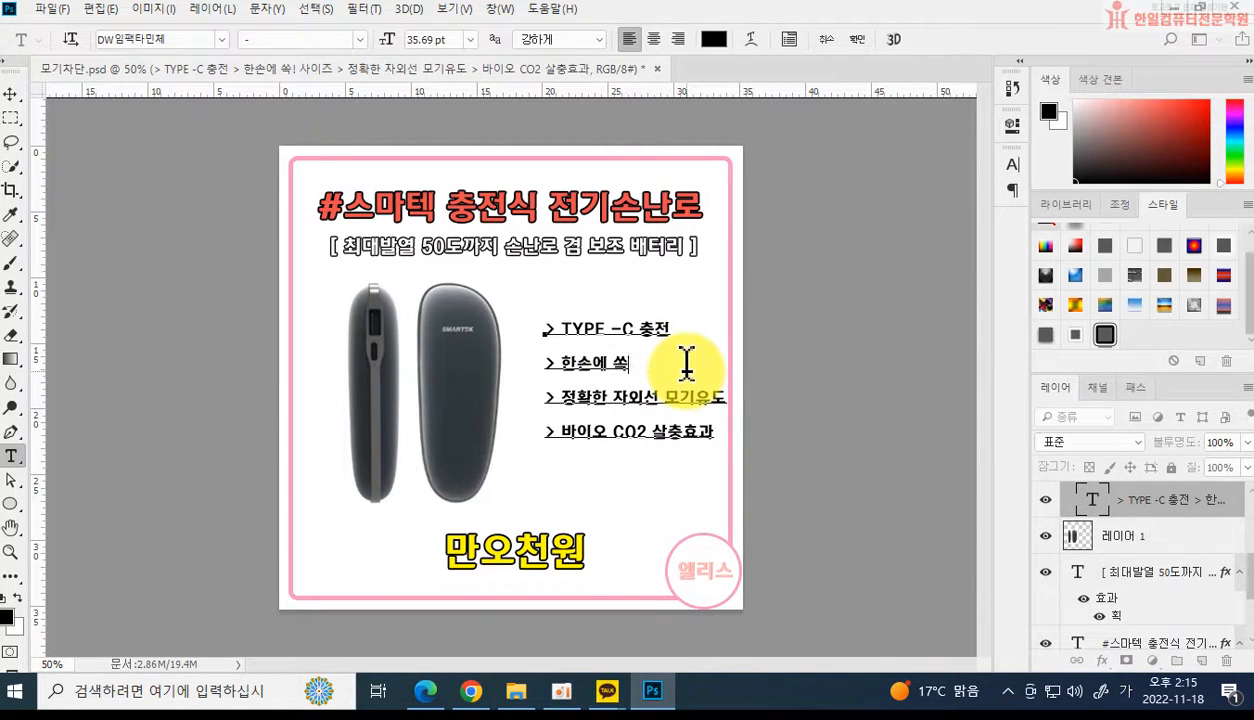
{"action": "type", "text": "어온"}
{"action": "key", "text": "BackSpace"}
{"action": "key", "text": "BackSpace"}
{"action": "key", "text": "BackSpace"}
{"action": "type", "text": "! 그립감"}
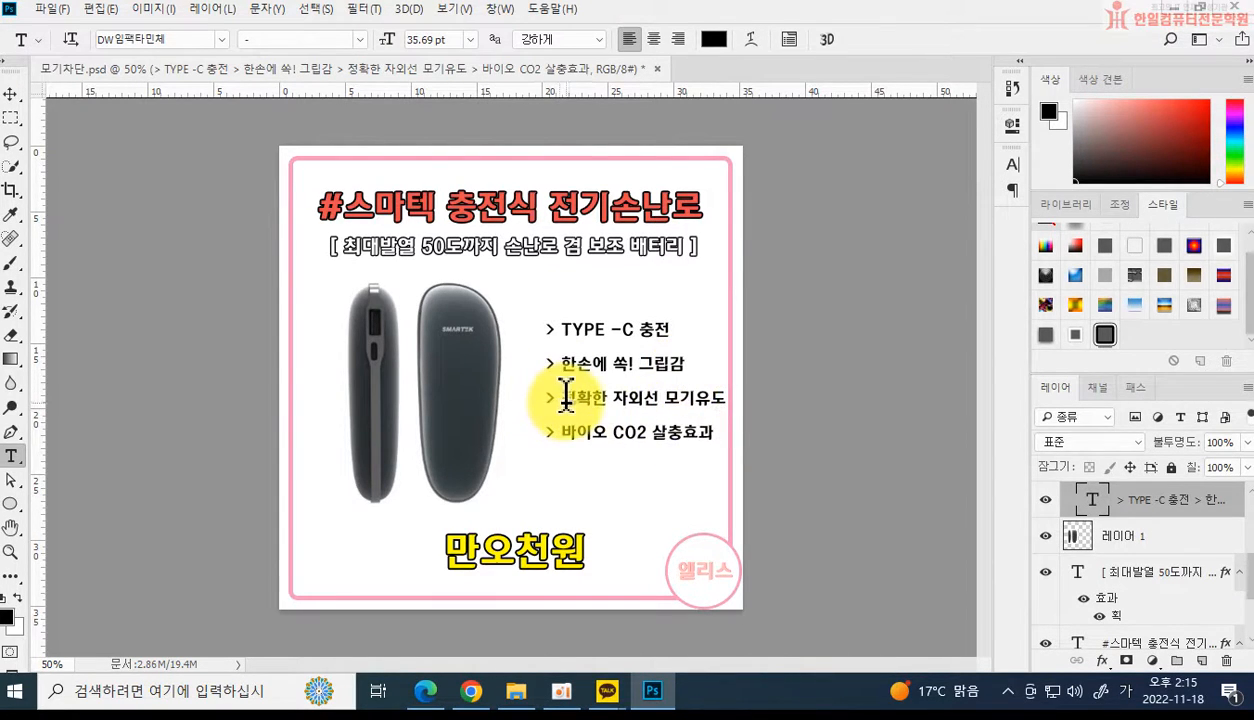
Replace the third bullet's text with 보조배터리 기능.
{"action": "left_click_drag", "start_coordinate": [561, 397], "coordinate": [760, 406]}
{"action": "type", "text": "보조"}
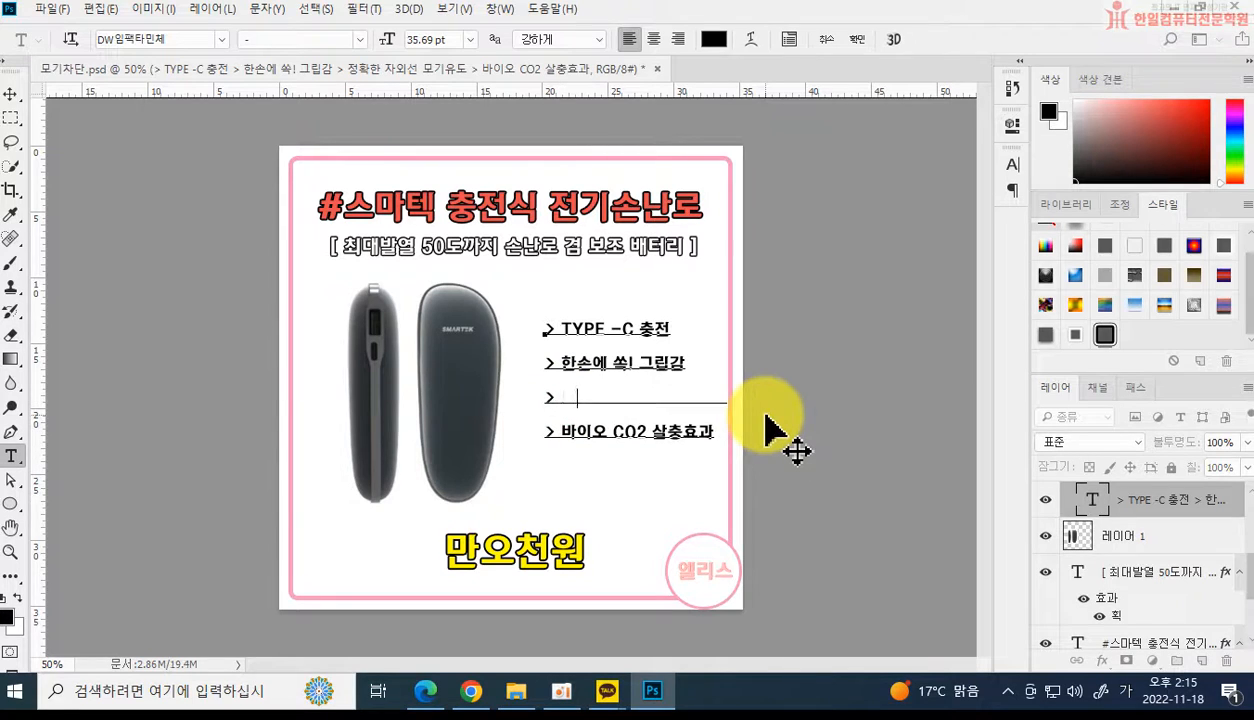
{"action": "type", "text": "배터리 기능"}
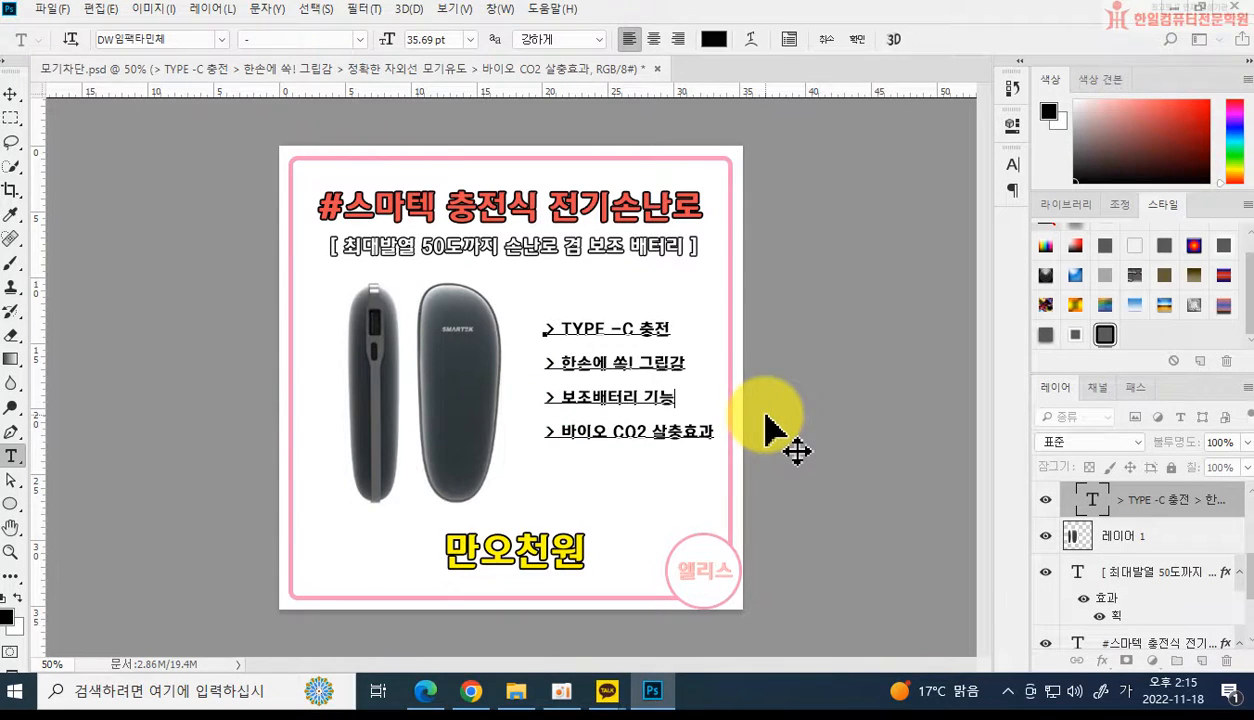
{"action": "key", "text": "super"}
{"action": "key", "text": "super"}
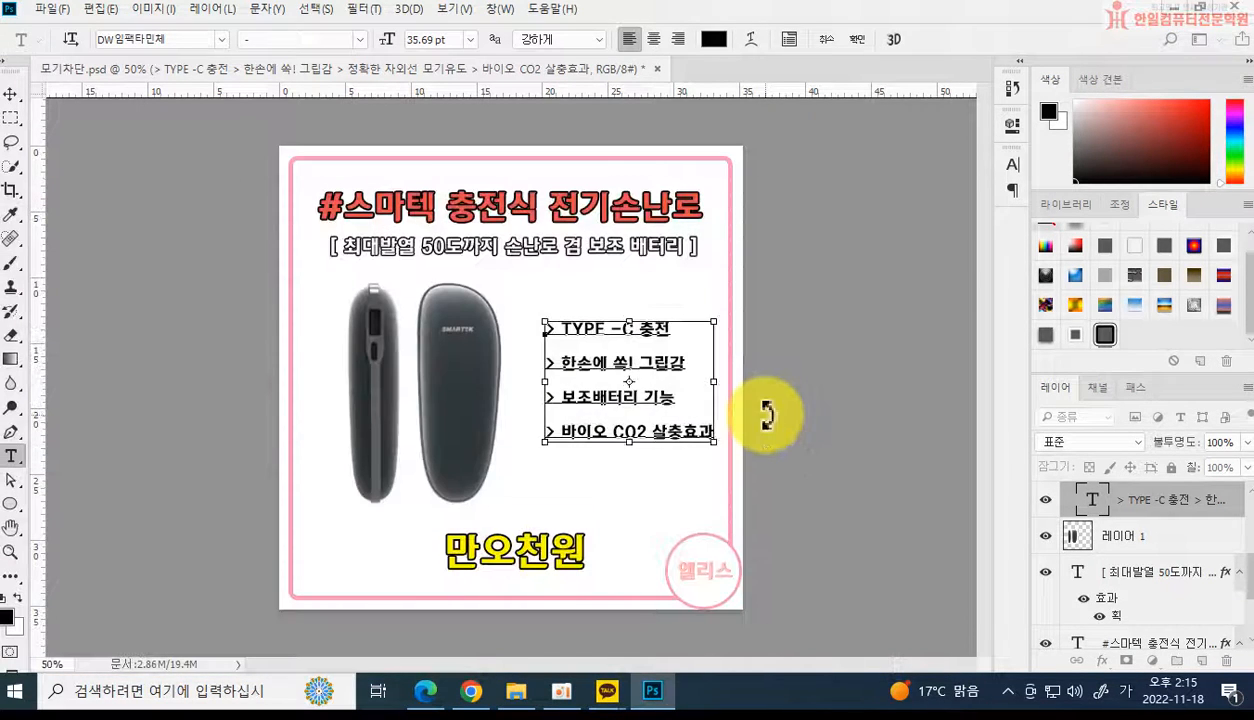
{"action": "left_click", "coordinate": [765, 410]}
Replace the fourth bullet's text with 양면발열.
{"action": "left_click_drag", "start_coordinate": [557, 432], "coordinate": [790, 465]}
{"action": "type", "text": "이면발열"}
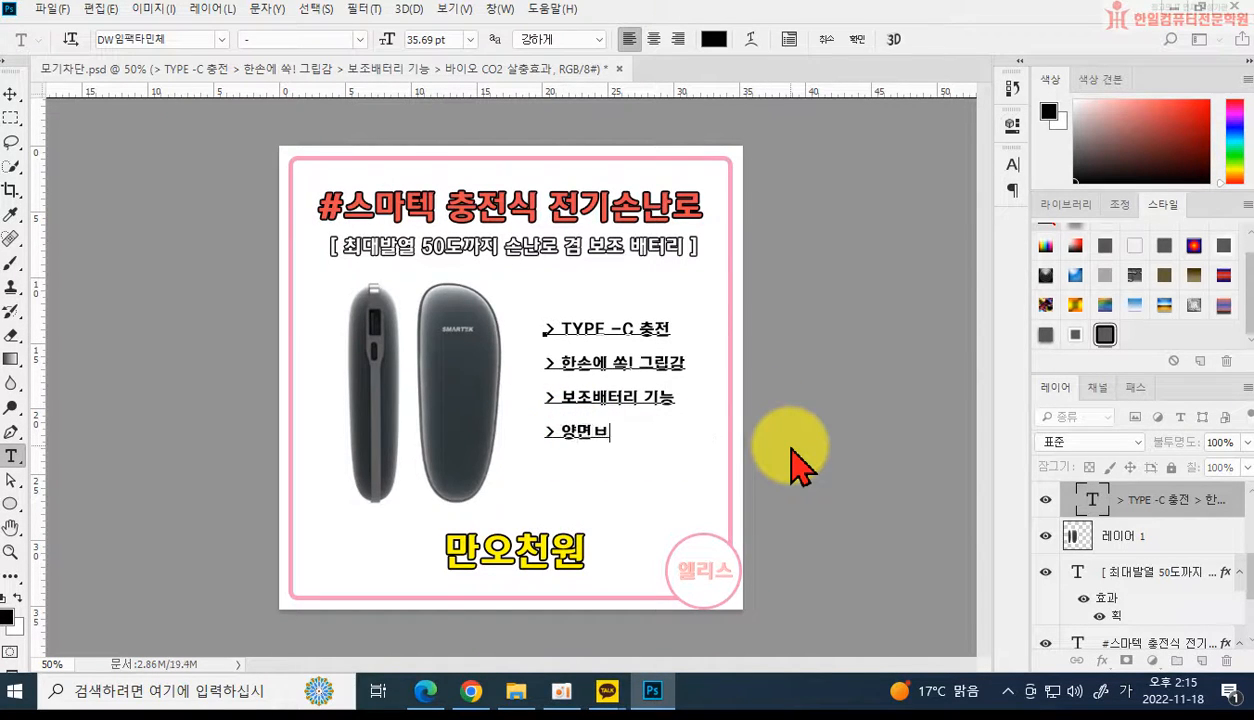
{"action": "key", "text": "ctrl+Return"}
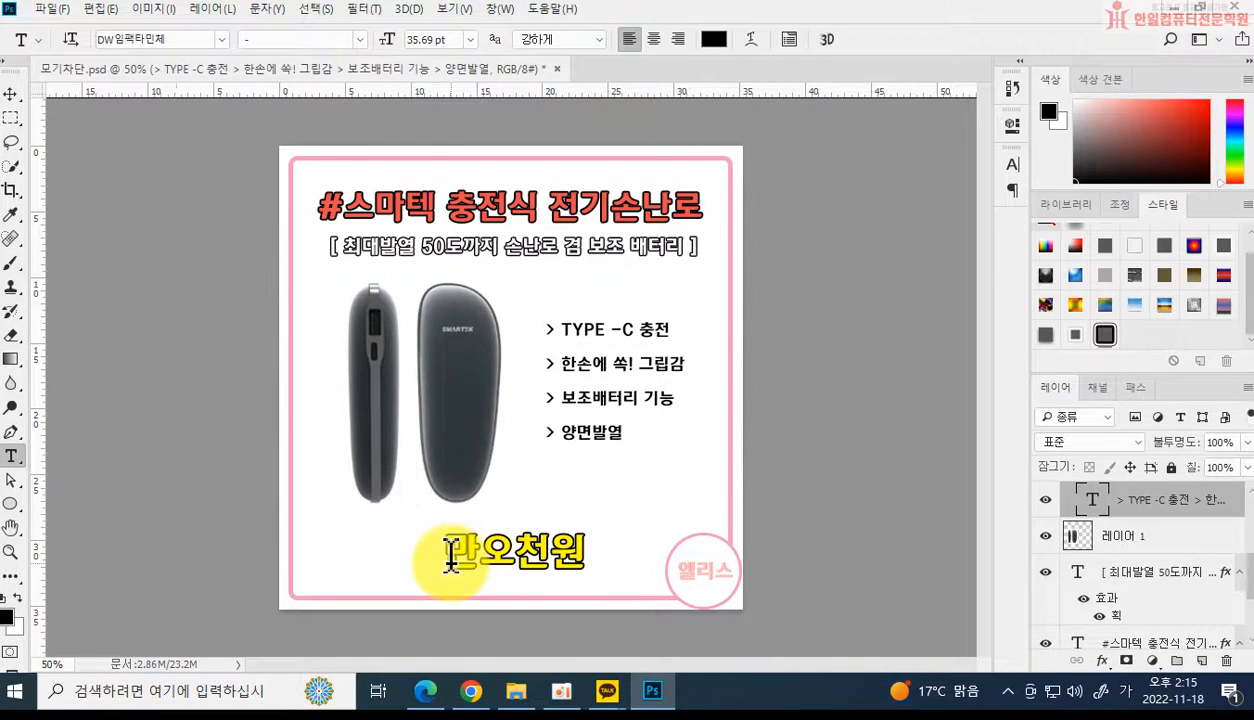
Change the yellow price text to 사만원.
{"action": "left_click_drag", "start_coordinate": [450, 555], "coordinate": [633, 560]}
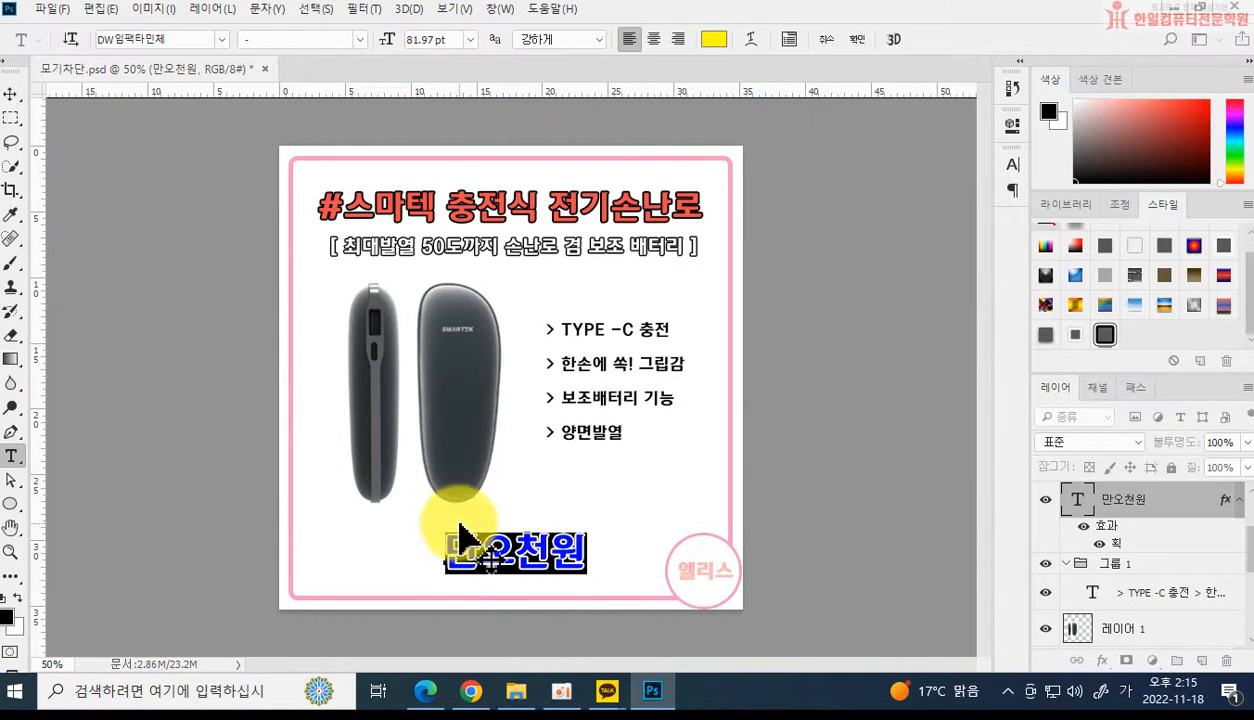
{"action": "key", "text": "BackSpace"}
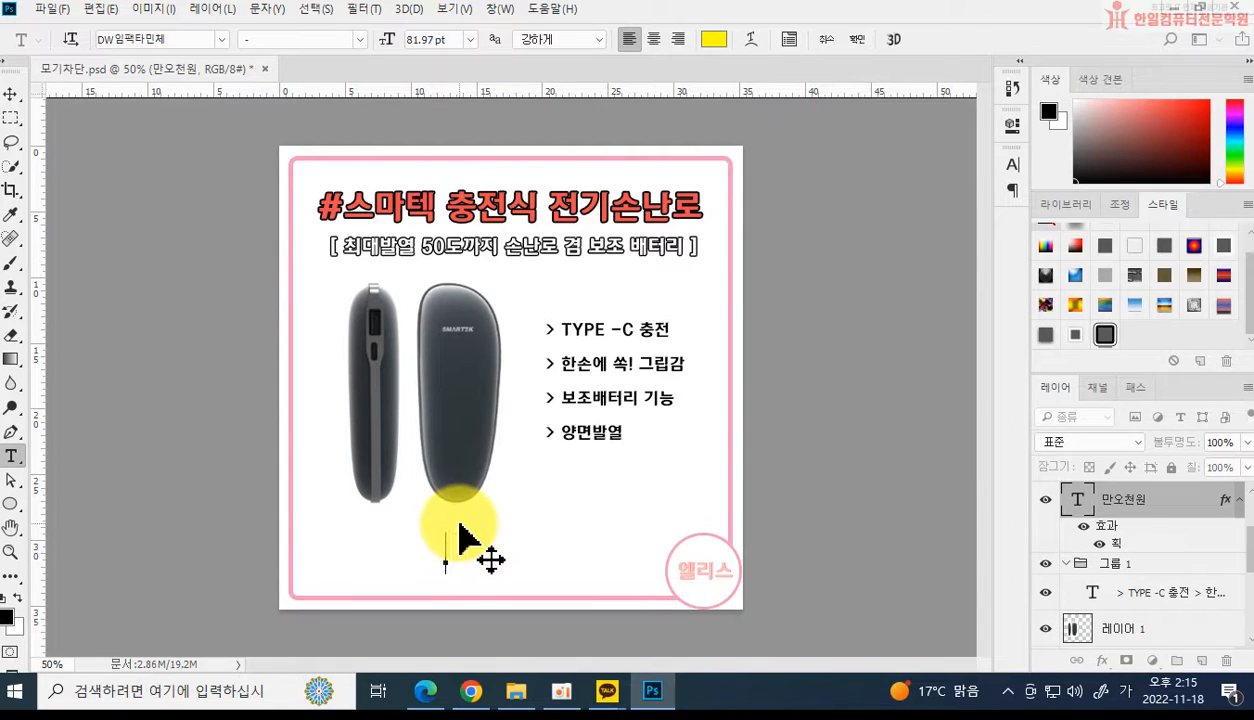
{"action": "type", "text": "사만원"}
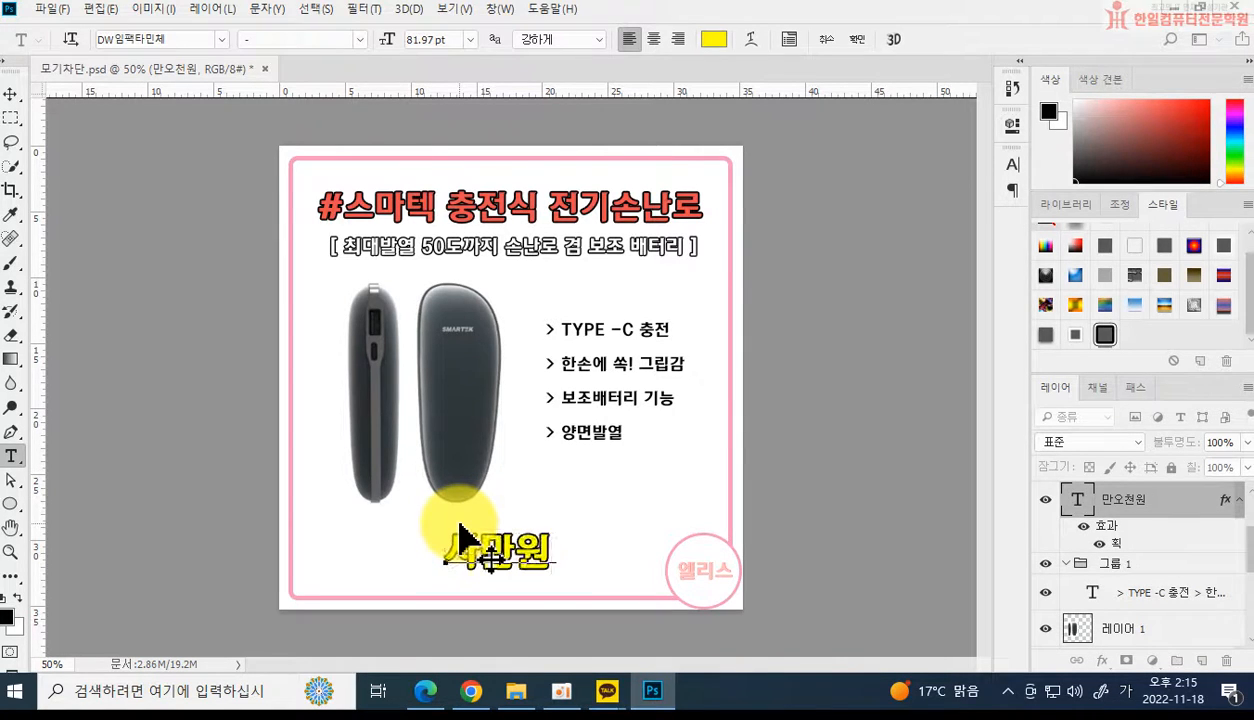
{"action": "left_click", "coordinate": [460, 535]}
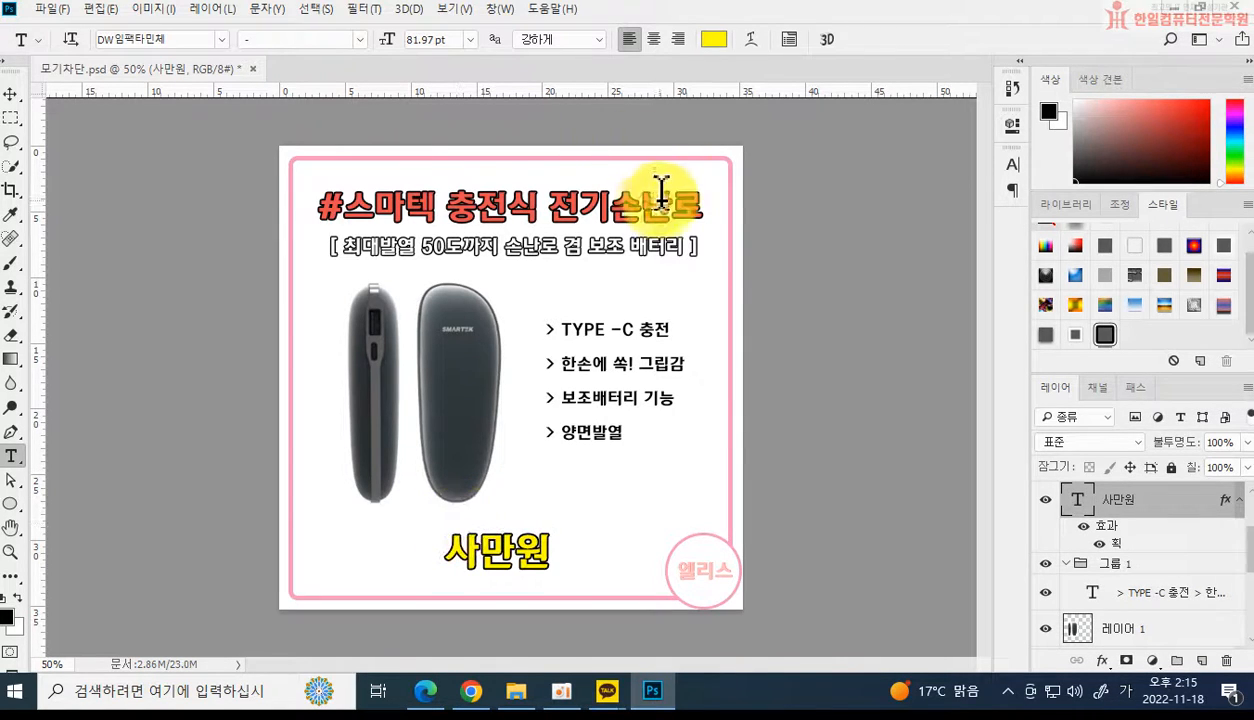
Replace the word 스마텍 in the red title with 커플.
{"action": "left_click", "coordinate": [690, 197]}
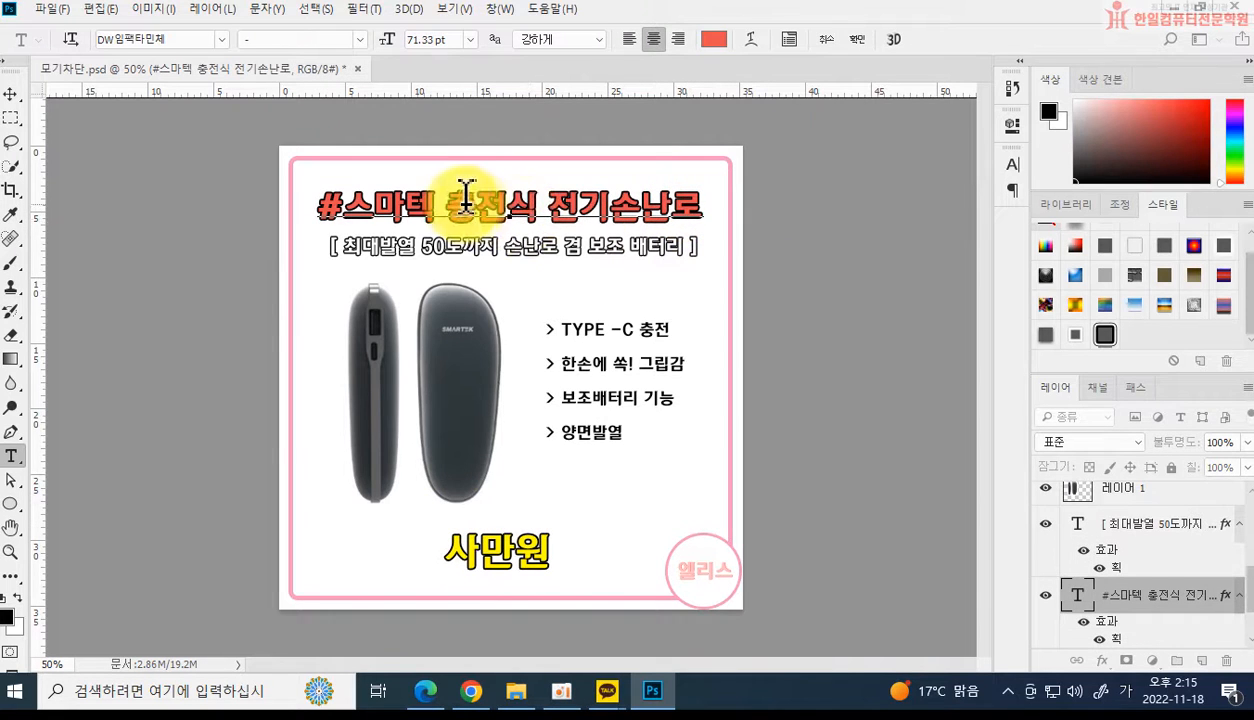
{"action": "left_click_drag", "start_coordinate": [340, 200], "coordinate": [434, 150]}
{"action": "type", "text": "커플"}
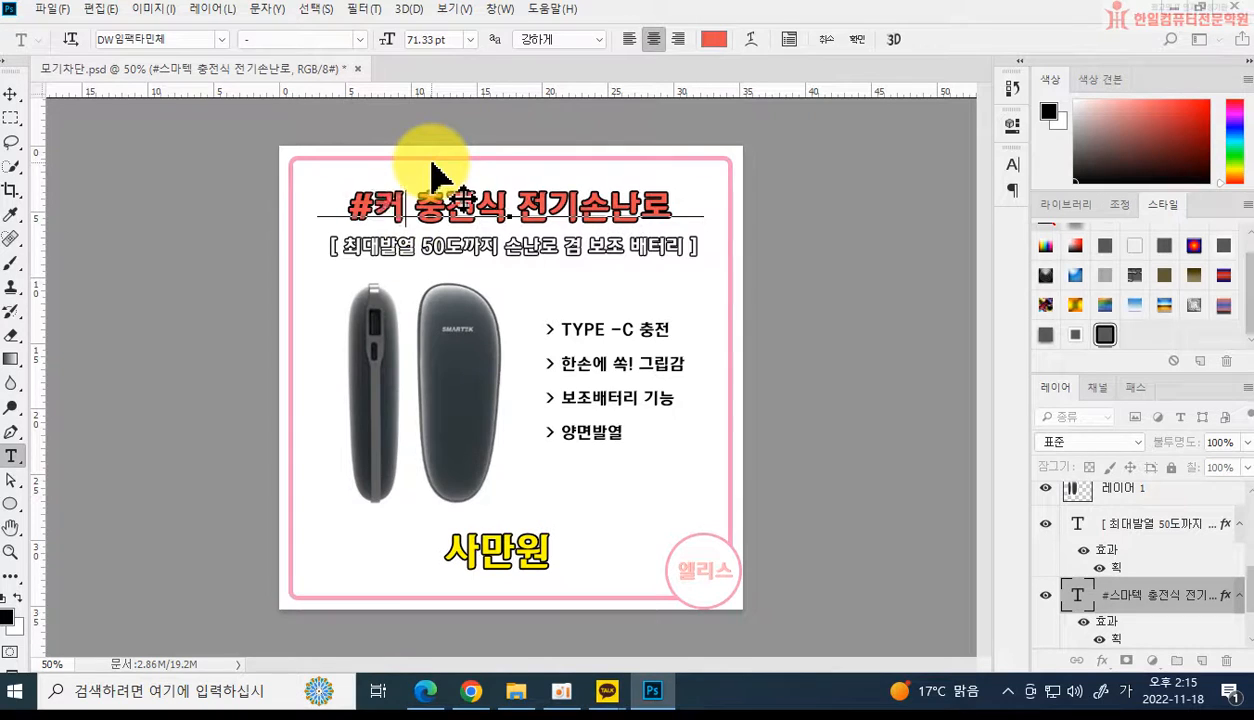
{"action": "key", "text": "ctrl+Return"}
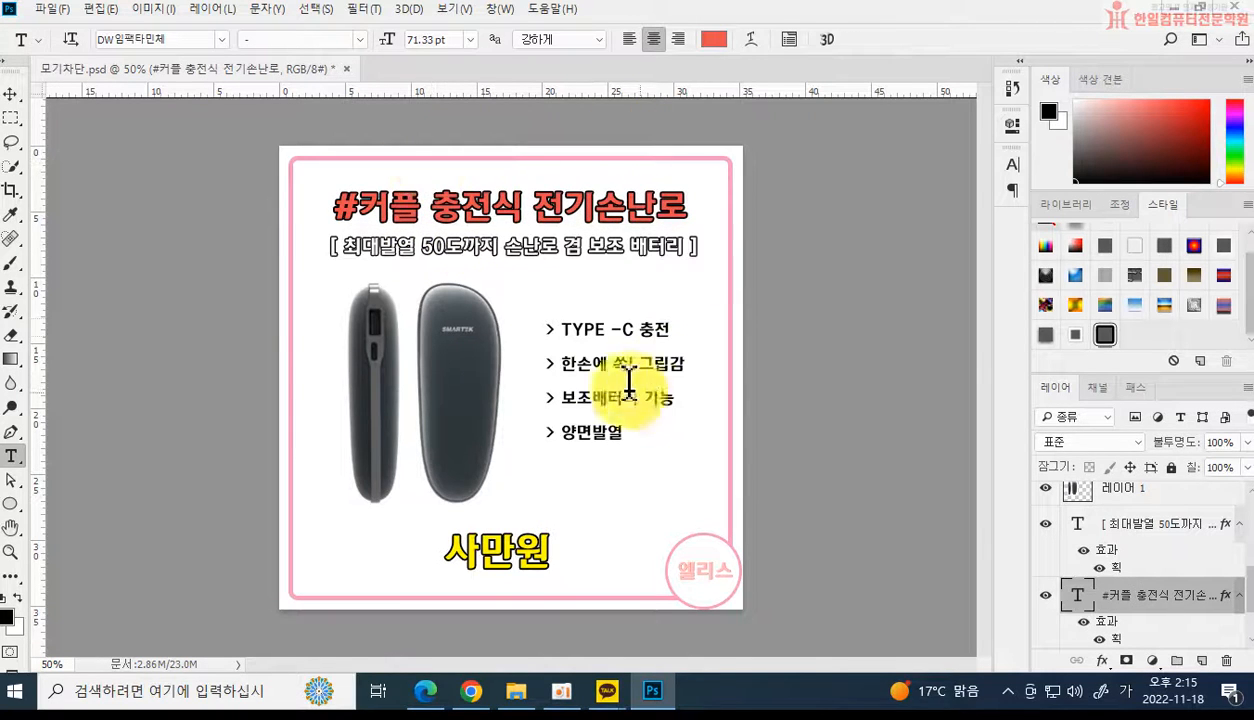
Save the card as a new Photoshop file named 손난로 with maximized compatibility.
{"action": "left_click", "coordinate": [45, 10]}
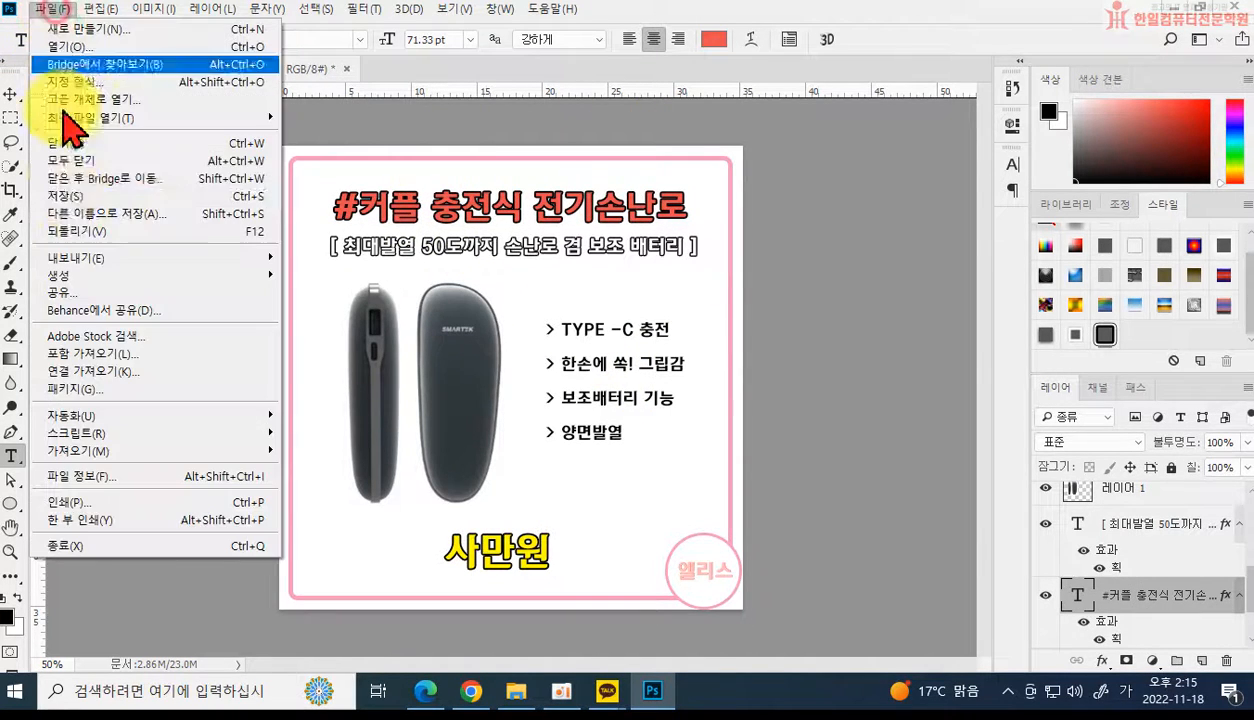
{"action": "left_click", "coordinate": [105, 210]}
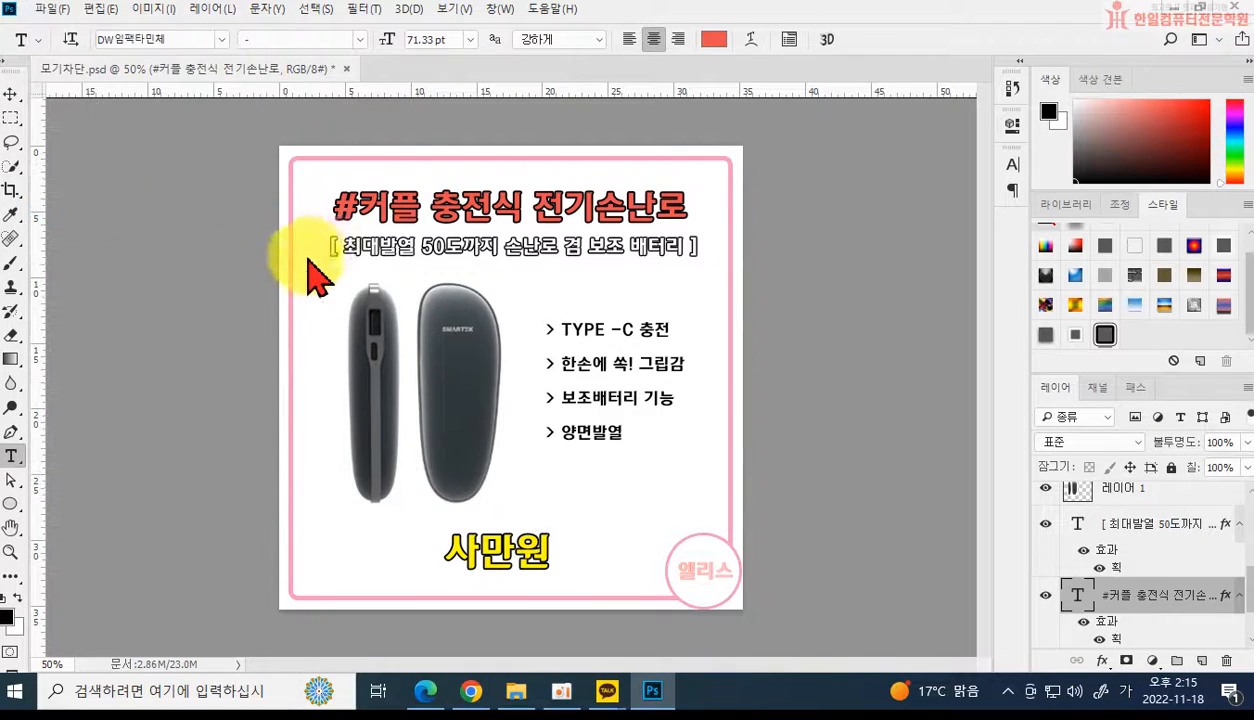
{"action": "type", "text": "T손난로"}
{"action": "key", "text": "Return"}
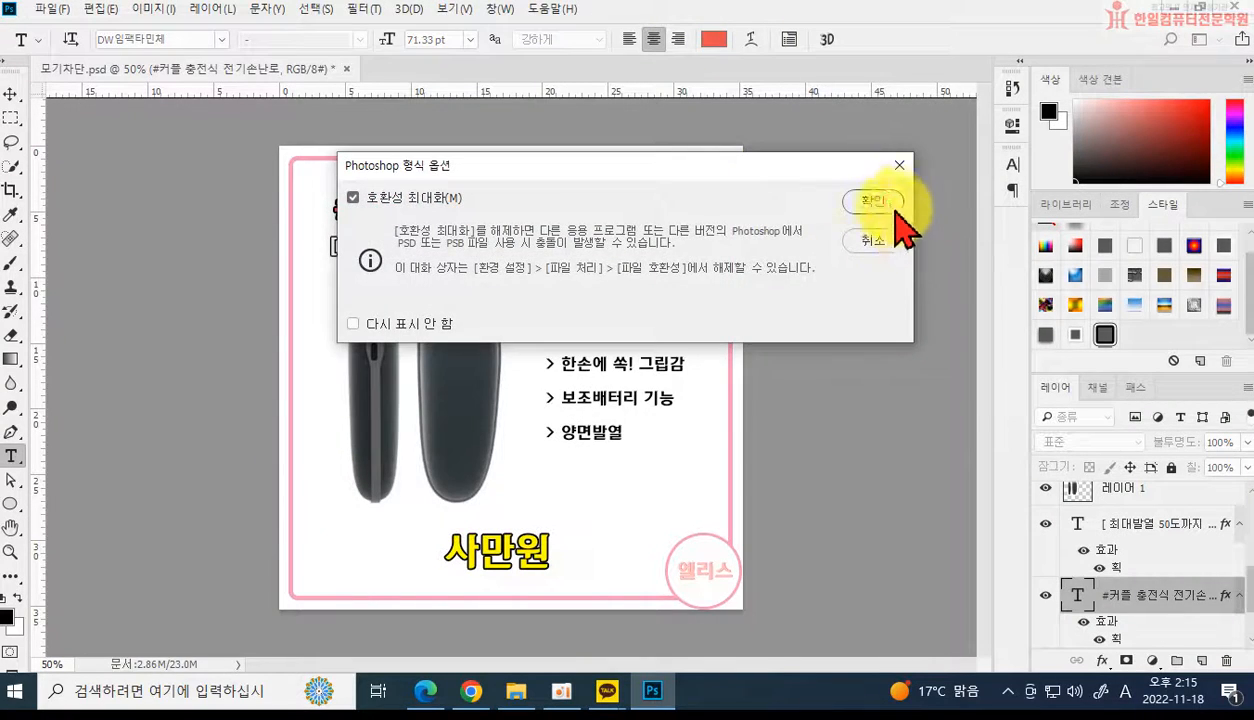
{"action": "left_click", "coordinate": [885, 205]}
Save a PNG copy of the card as 손난로 in the 카드뉴스 folder, using the large file size option.
{"action": "left_click", "coordinate": [50, 9]}
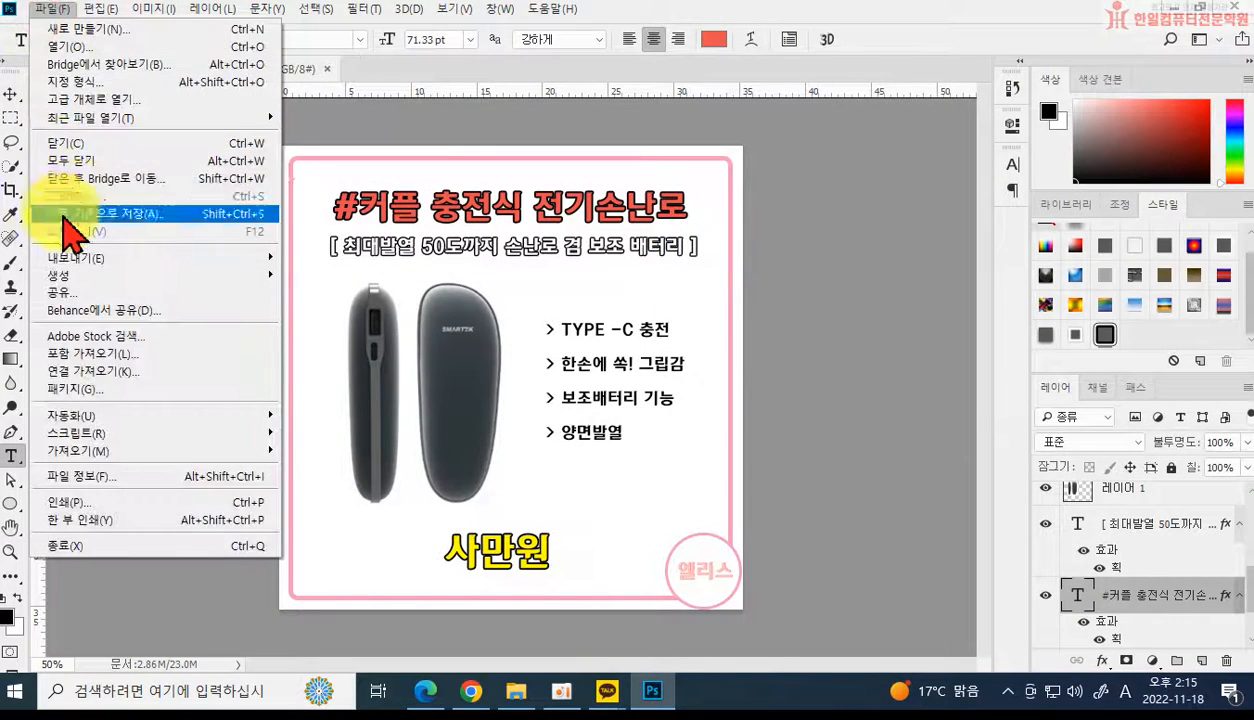
{"action": "left_click", "coordinate": [66, 214]}
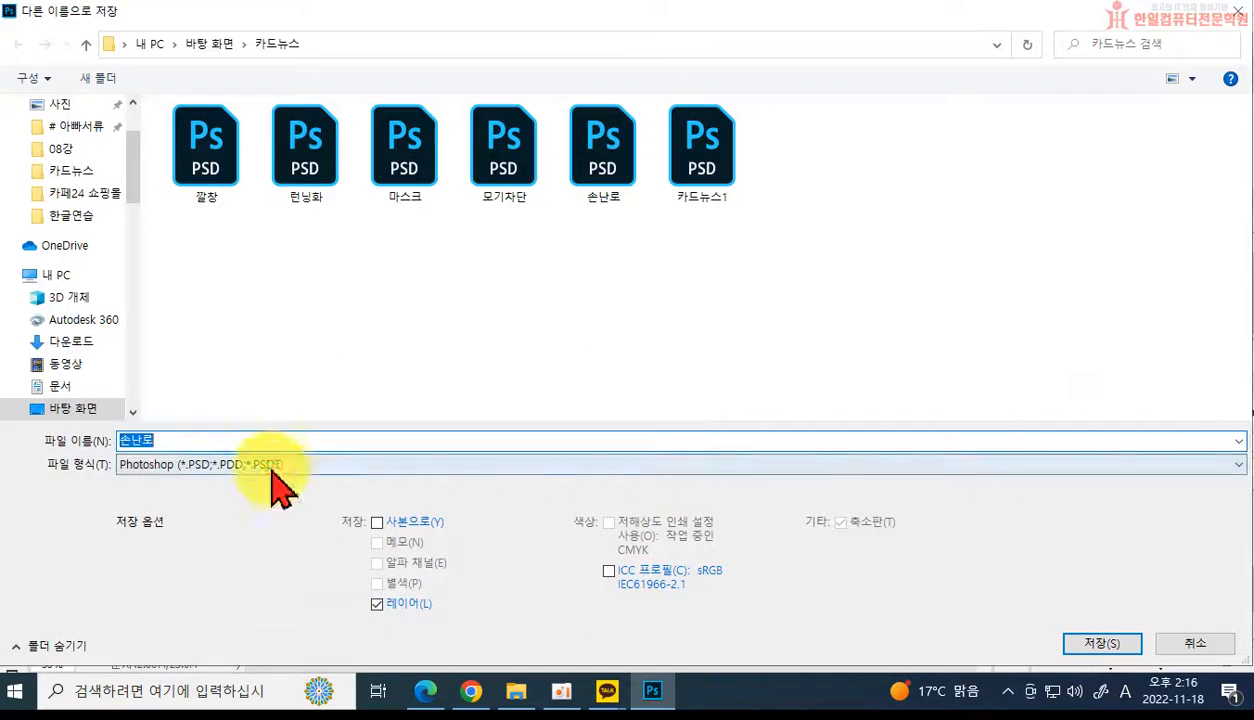
{"action": "left_click", "coordinate": [275, 466]}
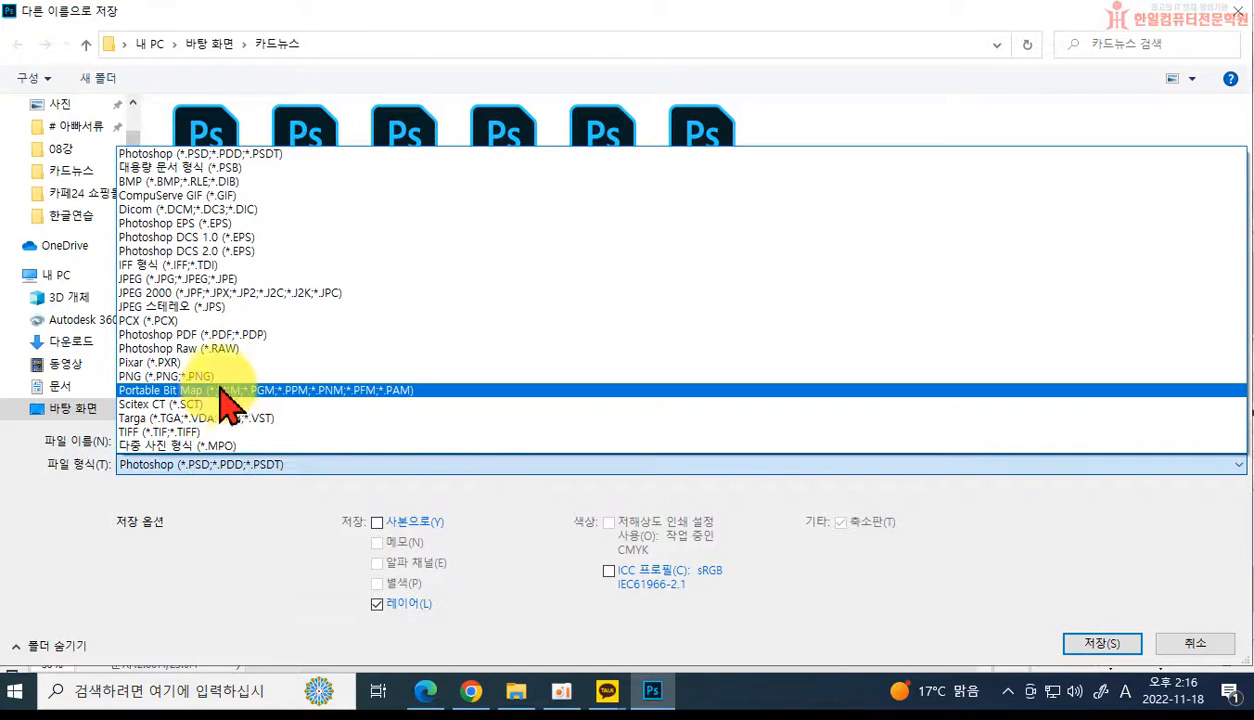
{"action": "left_click", "coordinate": [222, 377]}
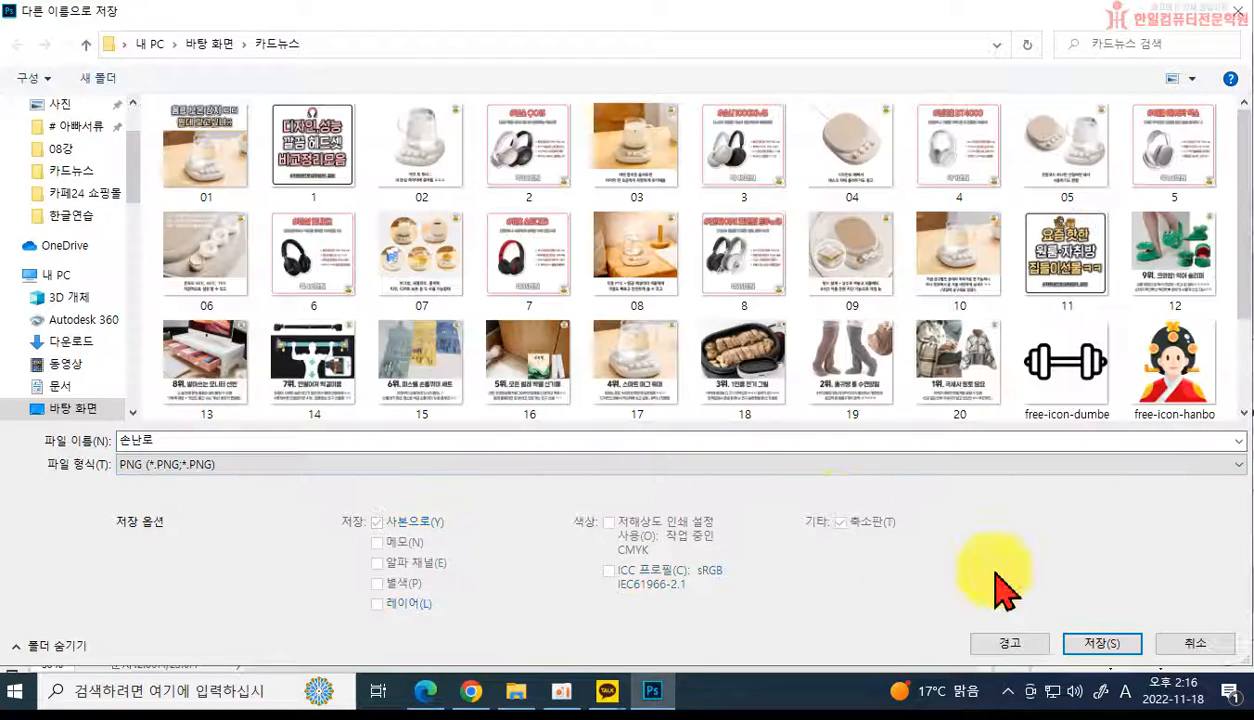
{"action": "left_click", "coordinate": [1100, 645]}
{"action": "left_click", "coordinate": [757, 218]}
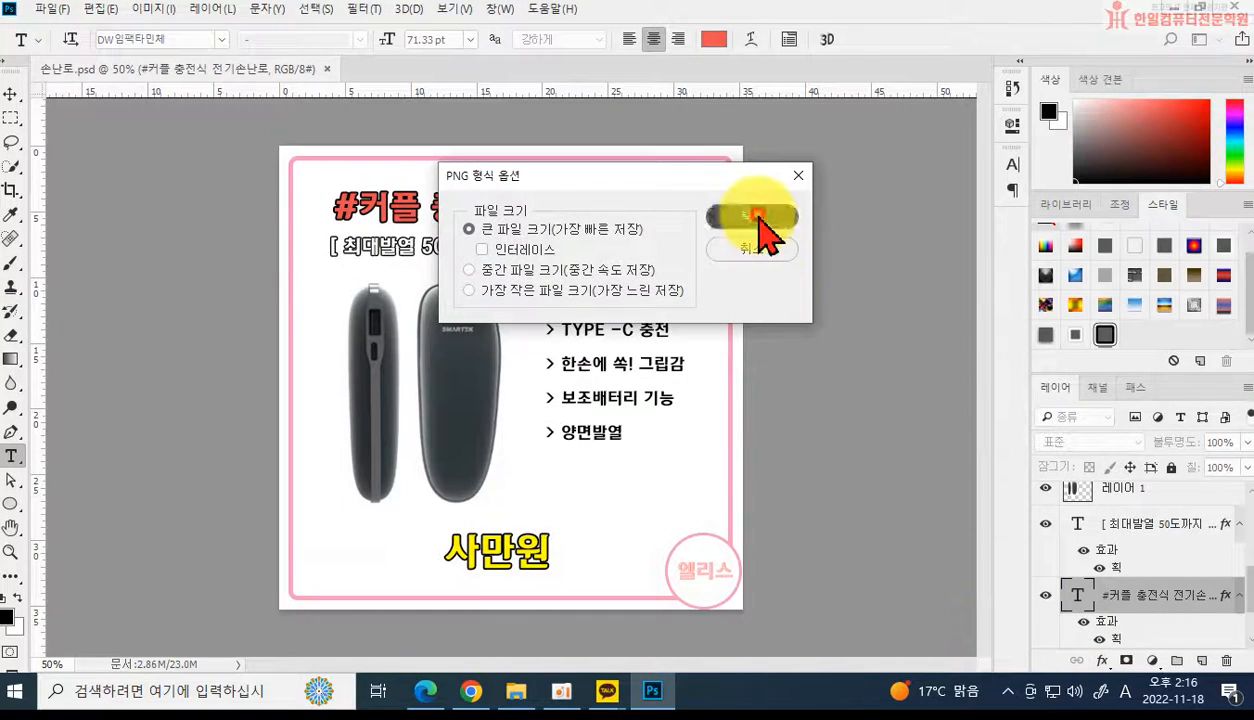